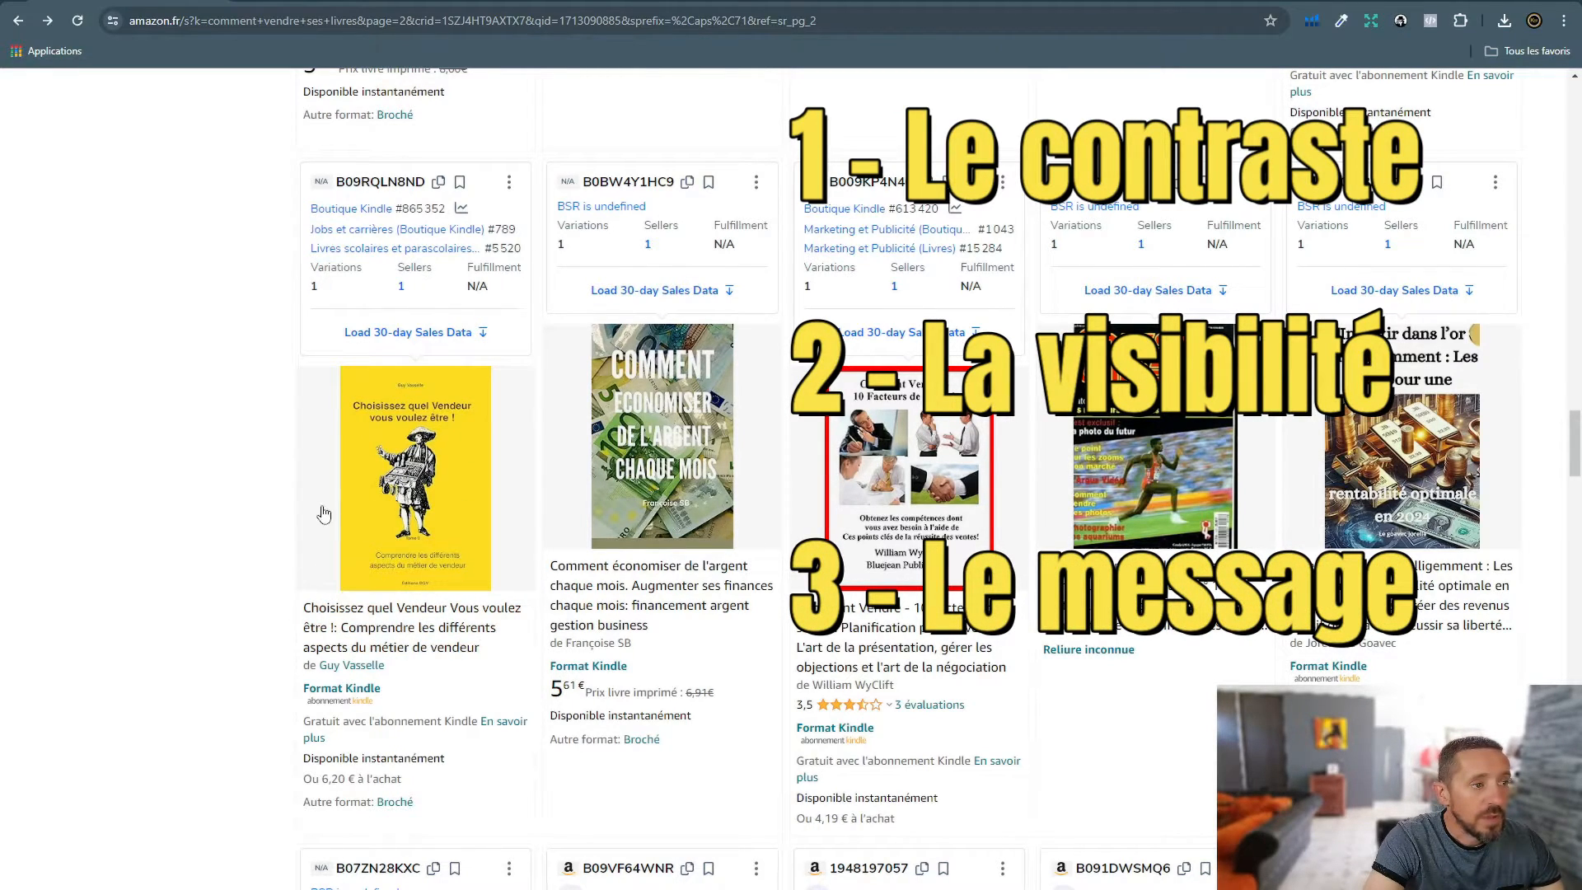
Step: Examine the covers from the "Choisissez quel Vendeur vous voulez être !" row to the "Les 10 stratégies de marketing" row for contrast, visibility and message
scroll(330, 477, "up", 1)
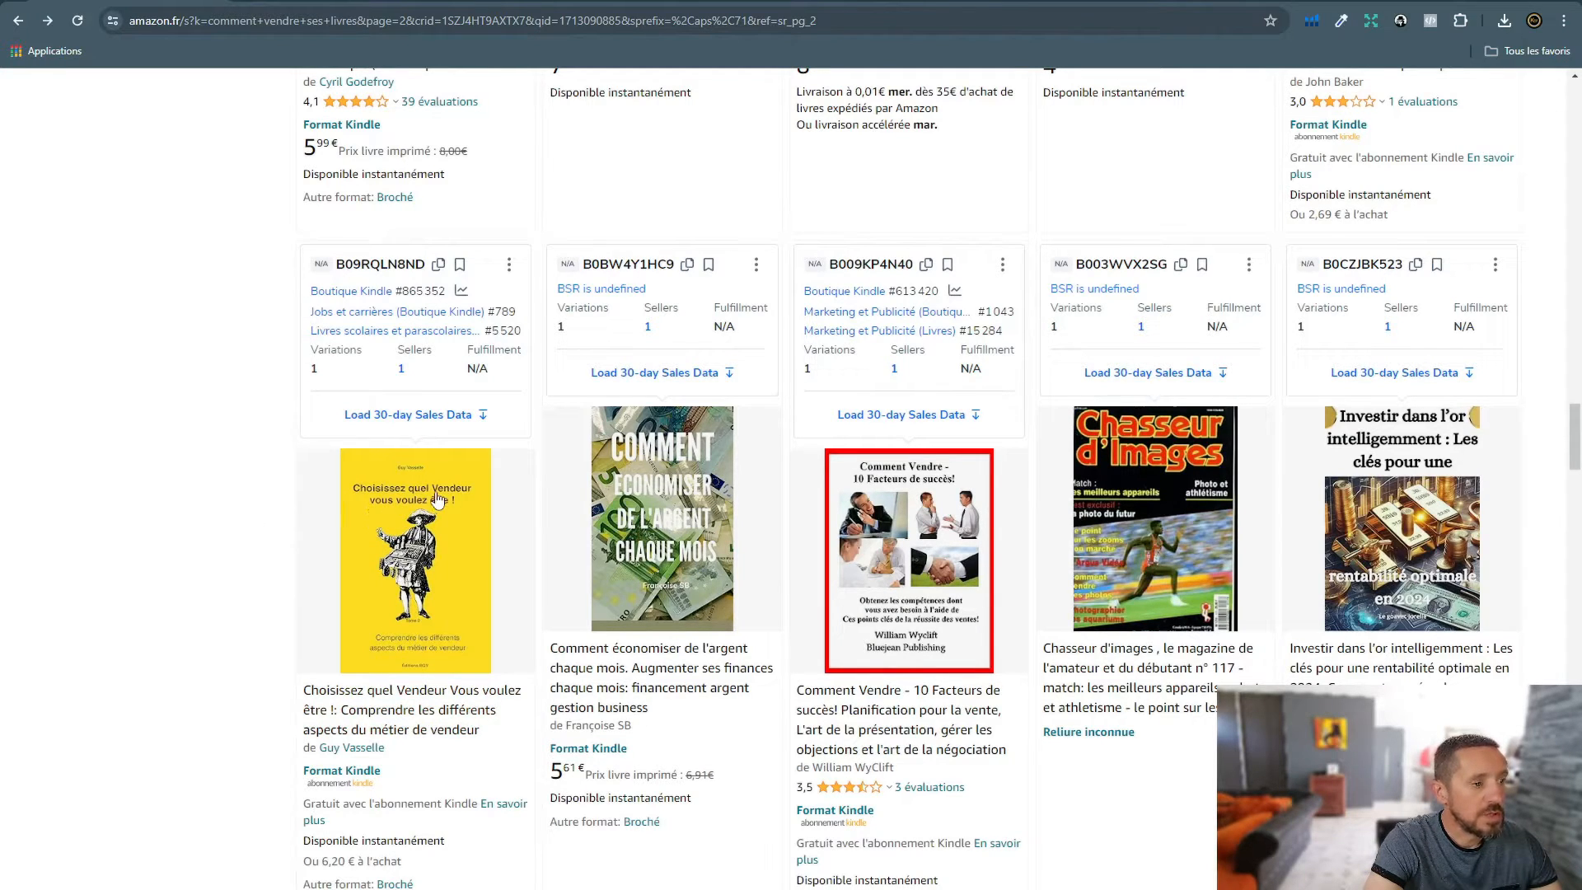
scroll(494, 576, "down", 1)
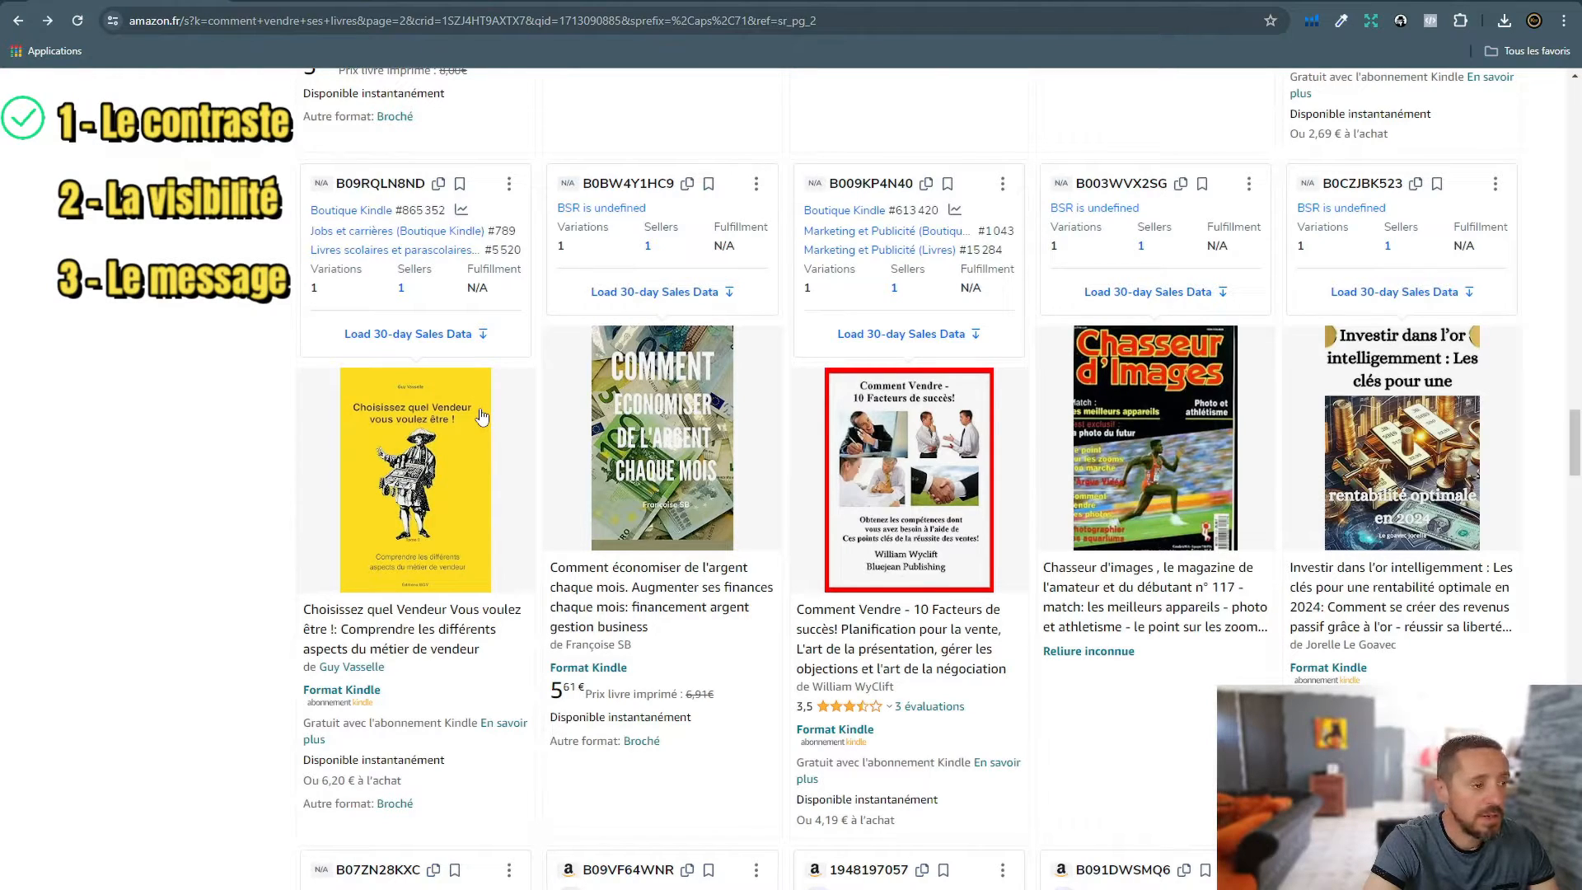
scroll(482, 416, "down", 1)
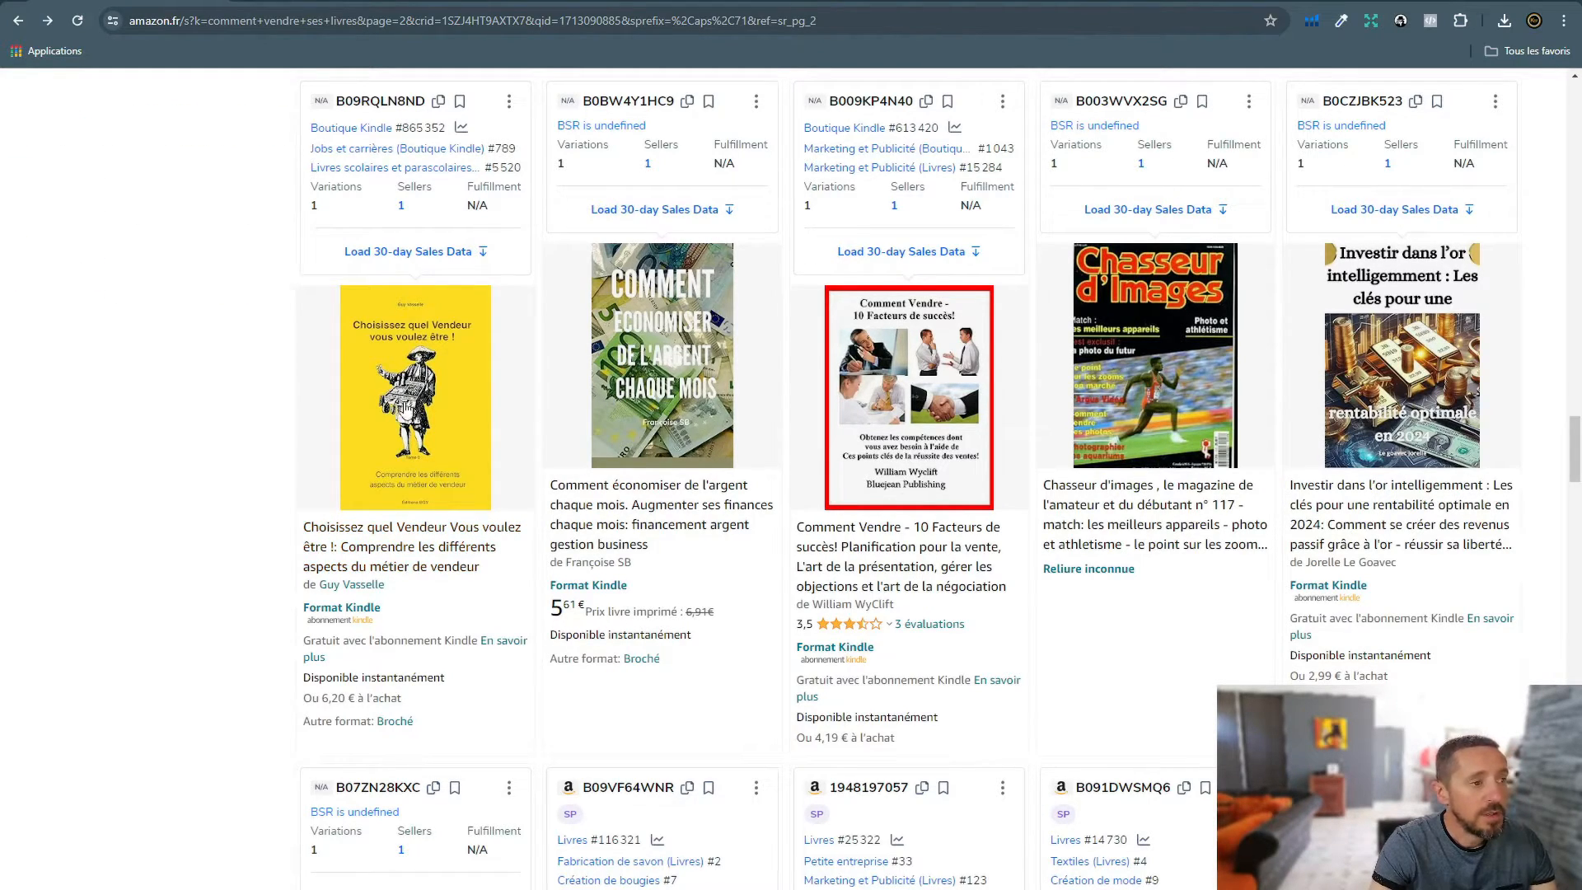
scroll(630, 577, "up", 1)
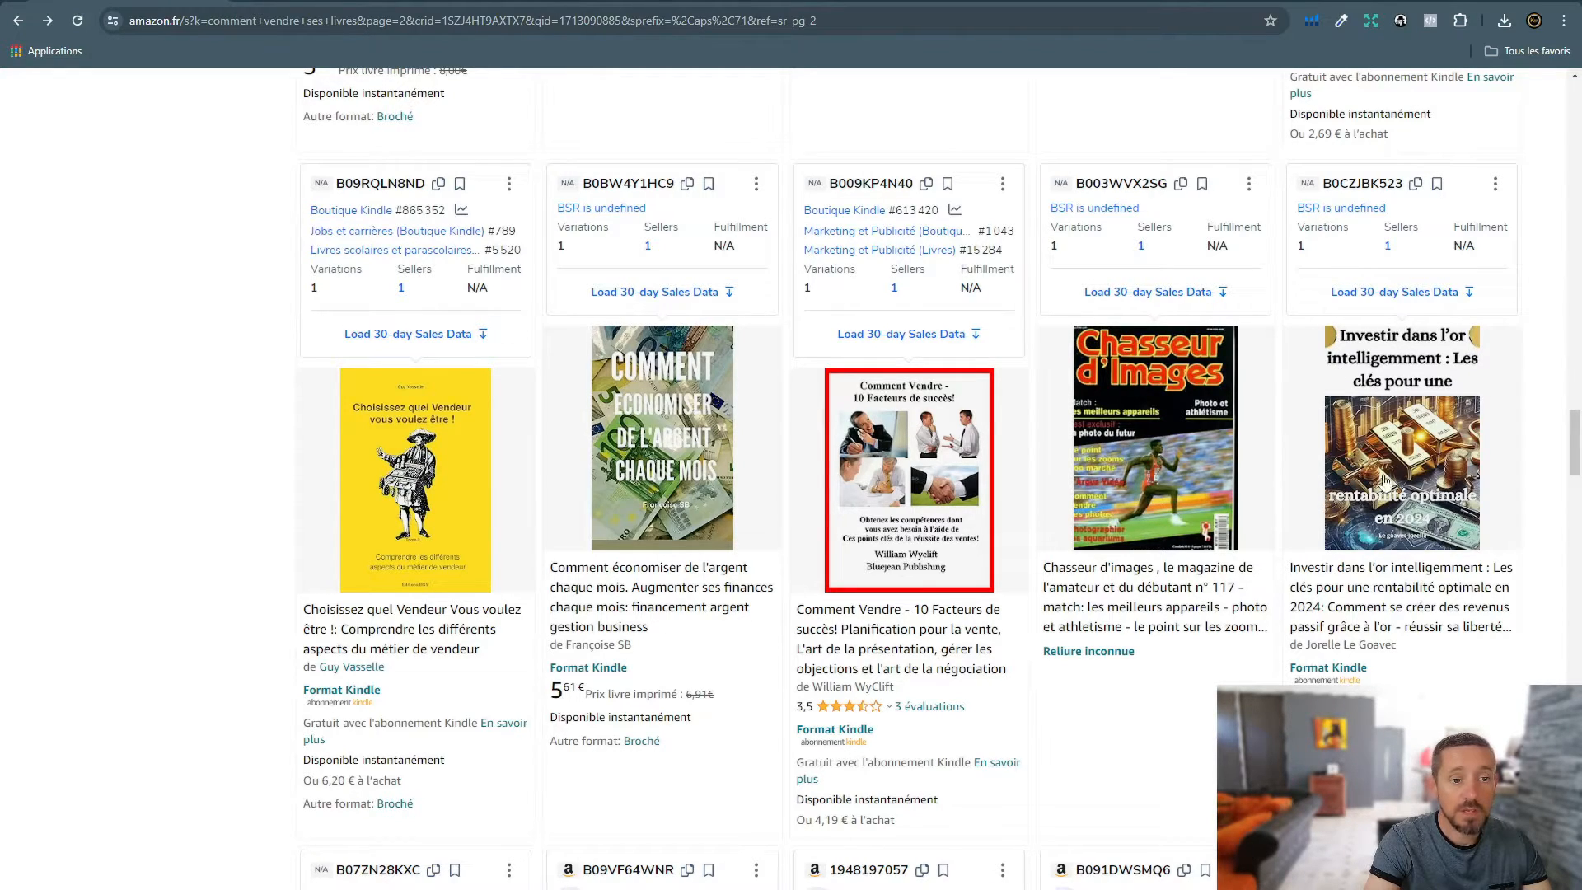
scroll(1474, 461, "down", 1)
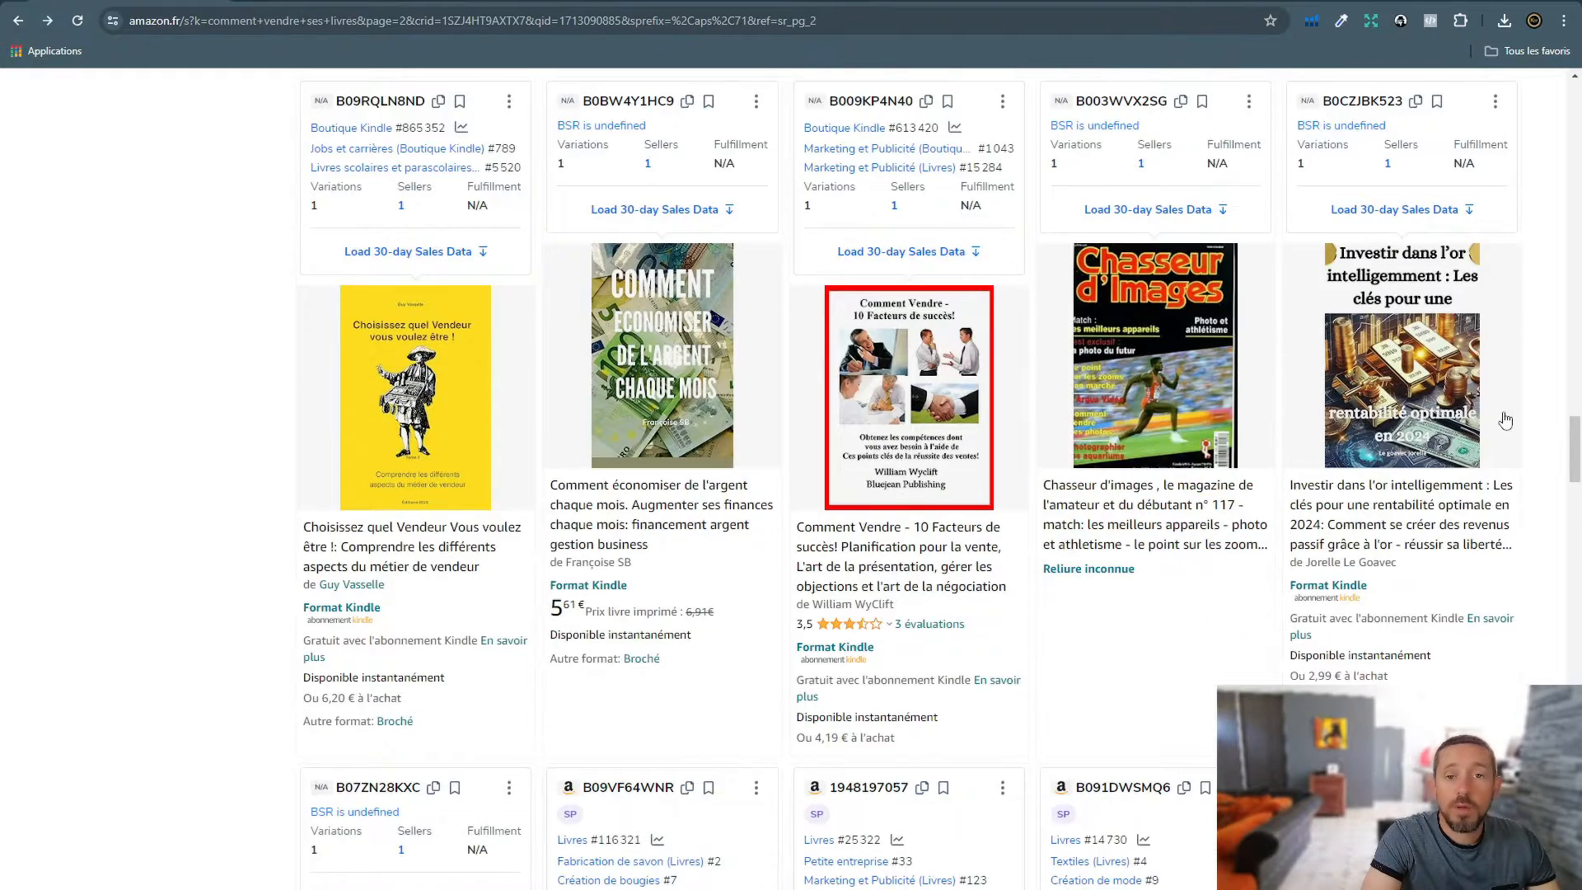
scroll(1344, 337, "down", 8)
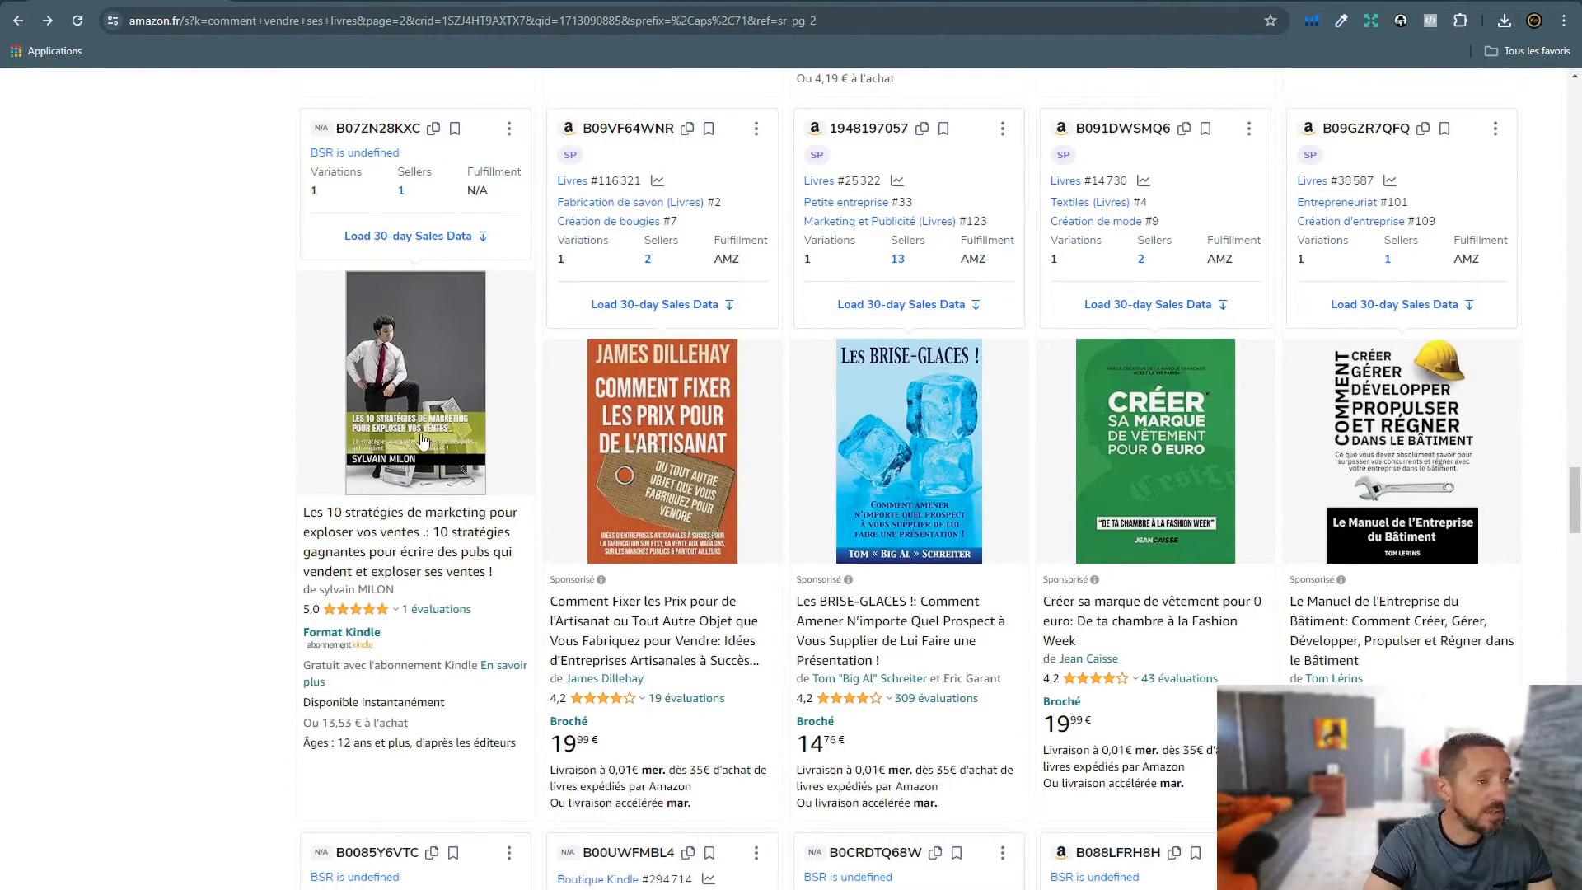
key("Tab")
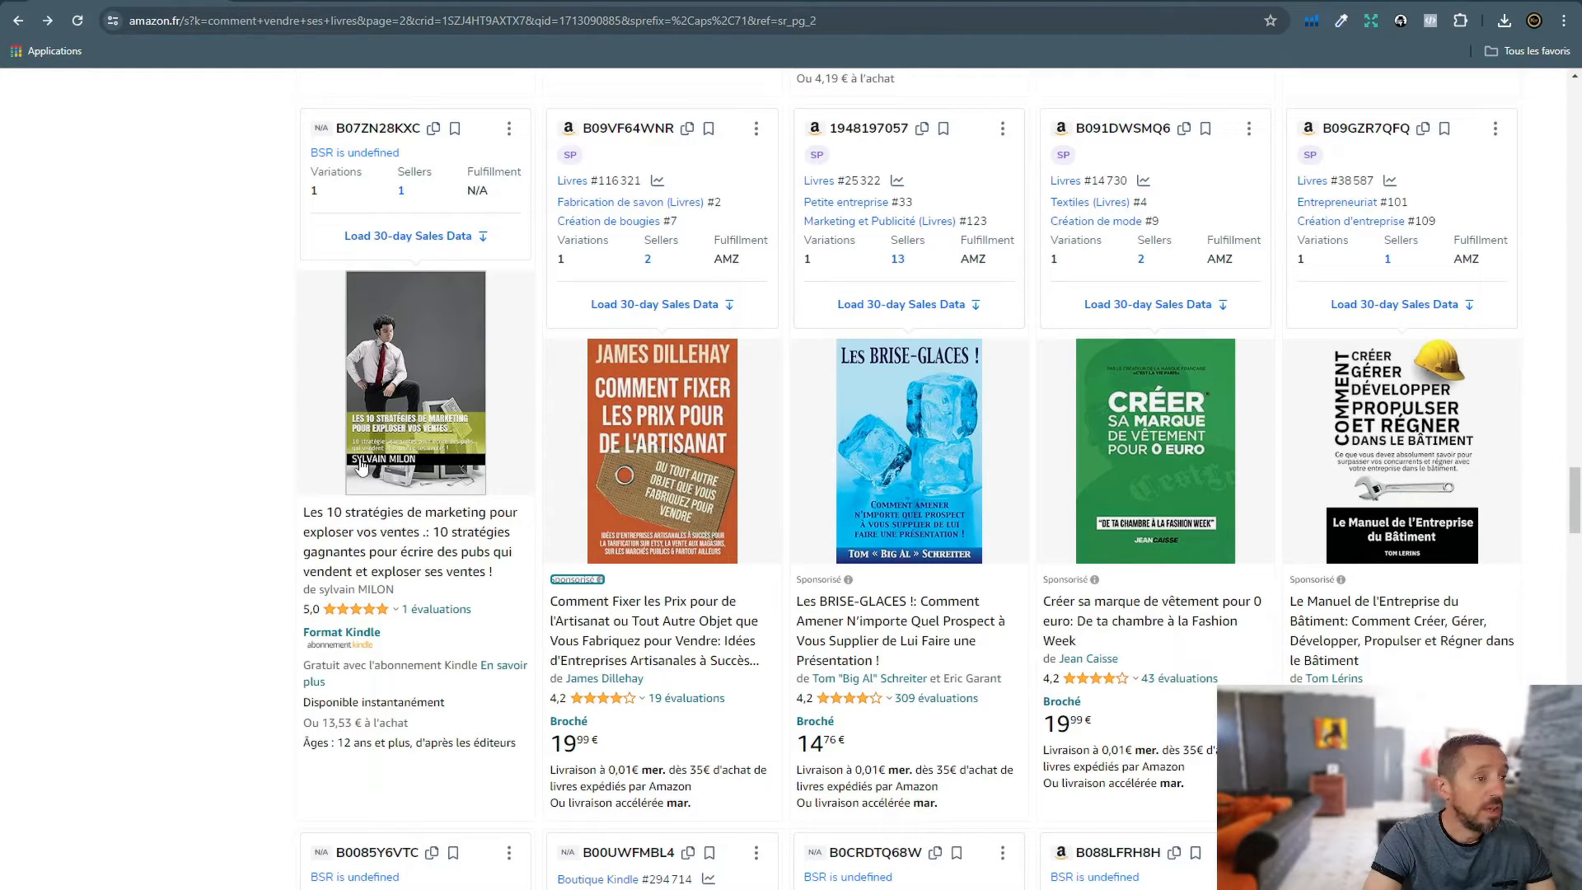
scroll(404, 520, "down", 2)
scroll(402, 520, "up", 2)
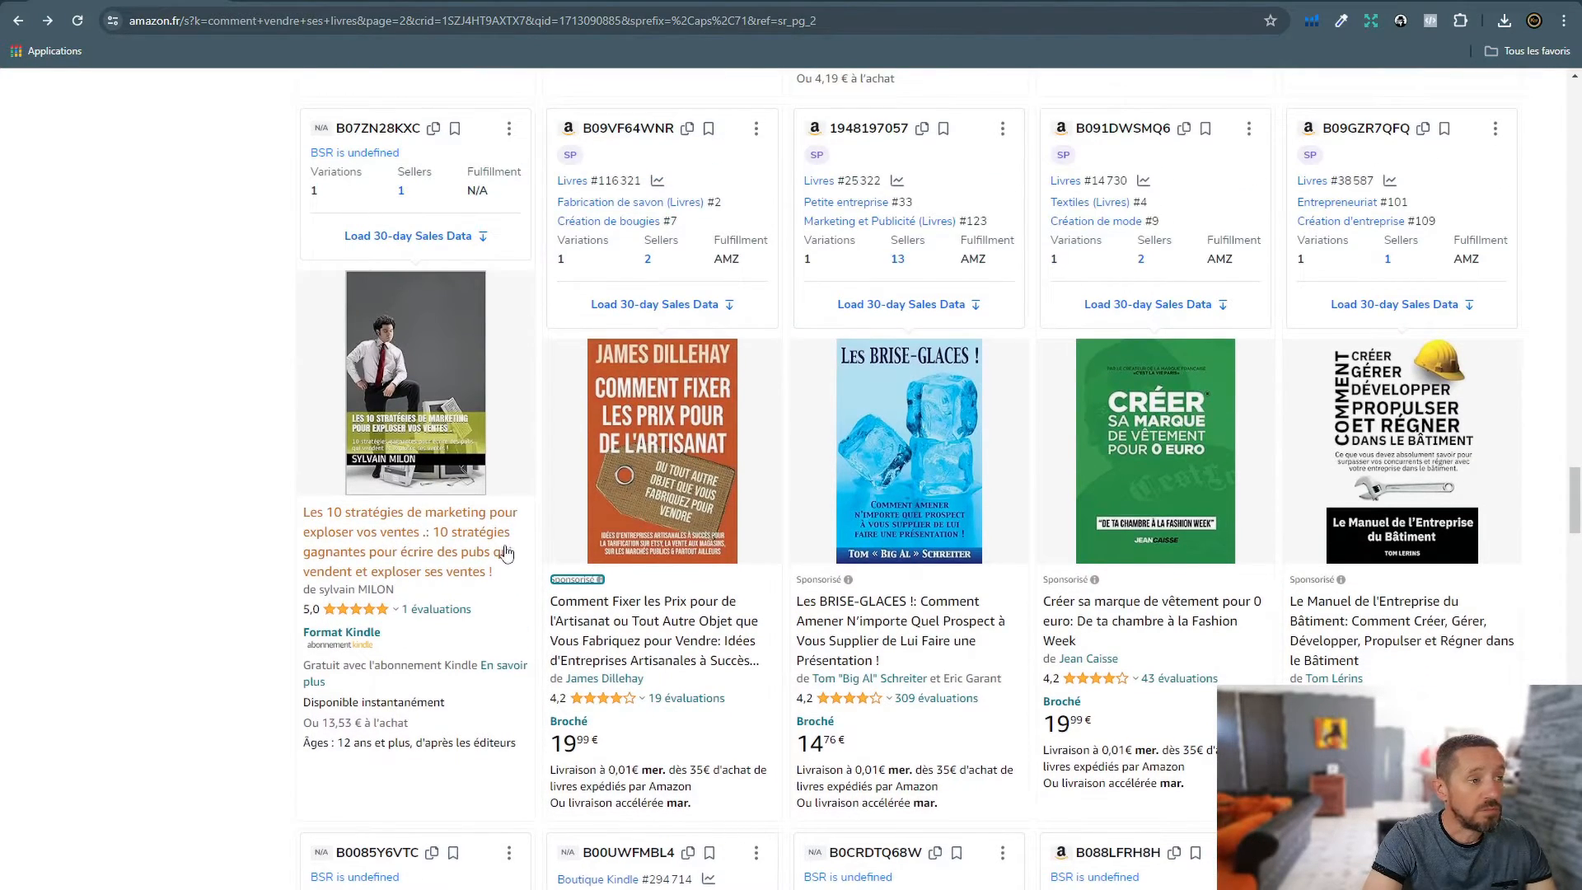
scroll(421, 527, "up", 2)
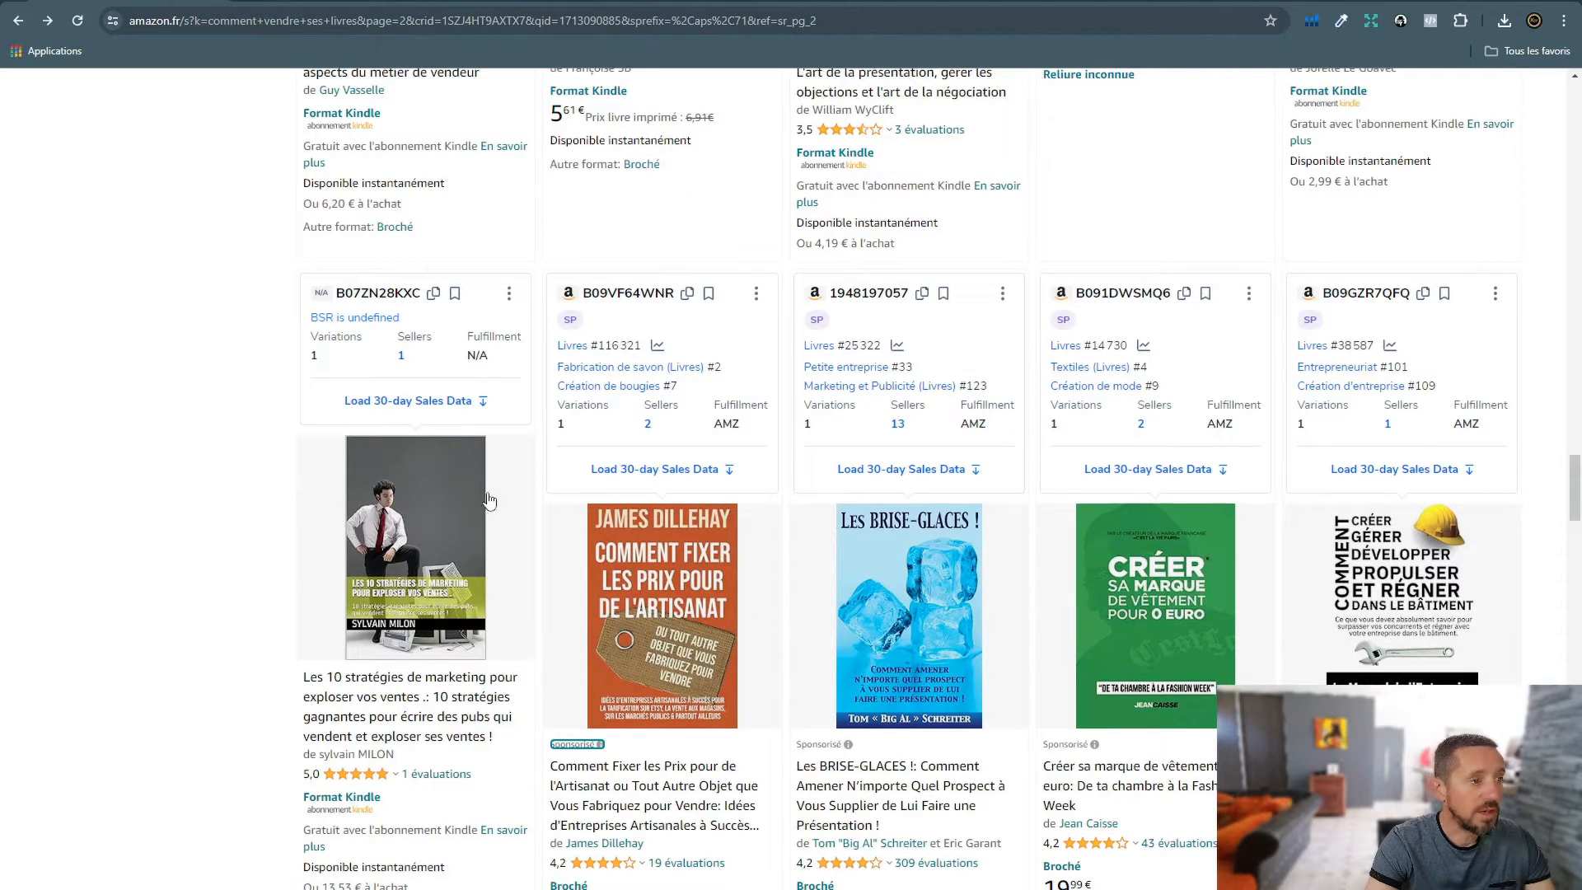
scroll(354, 609, "down", 1)
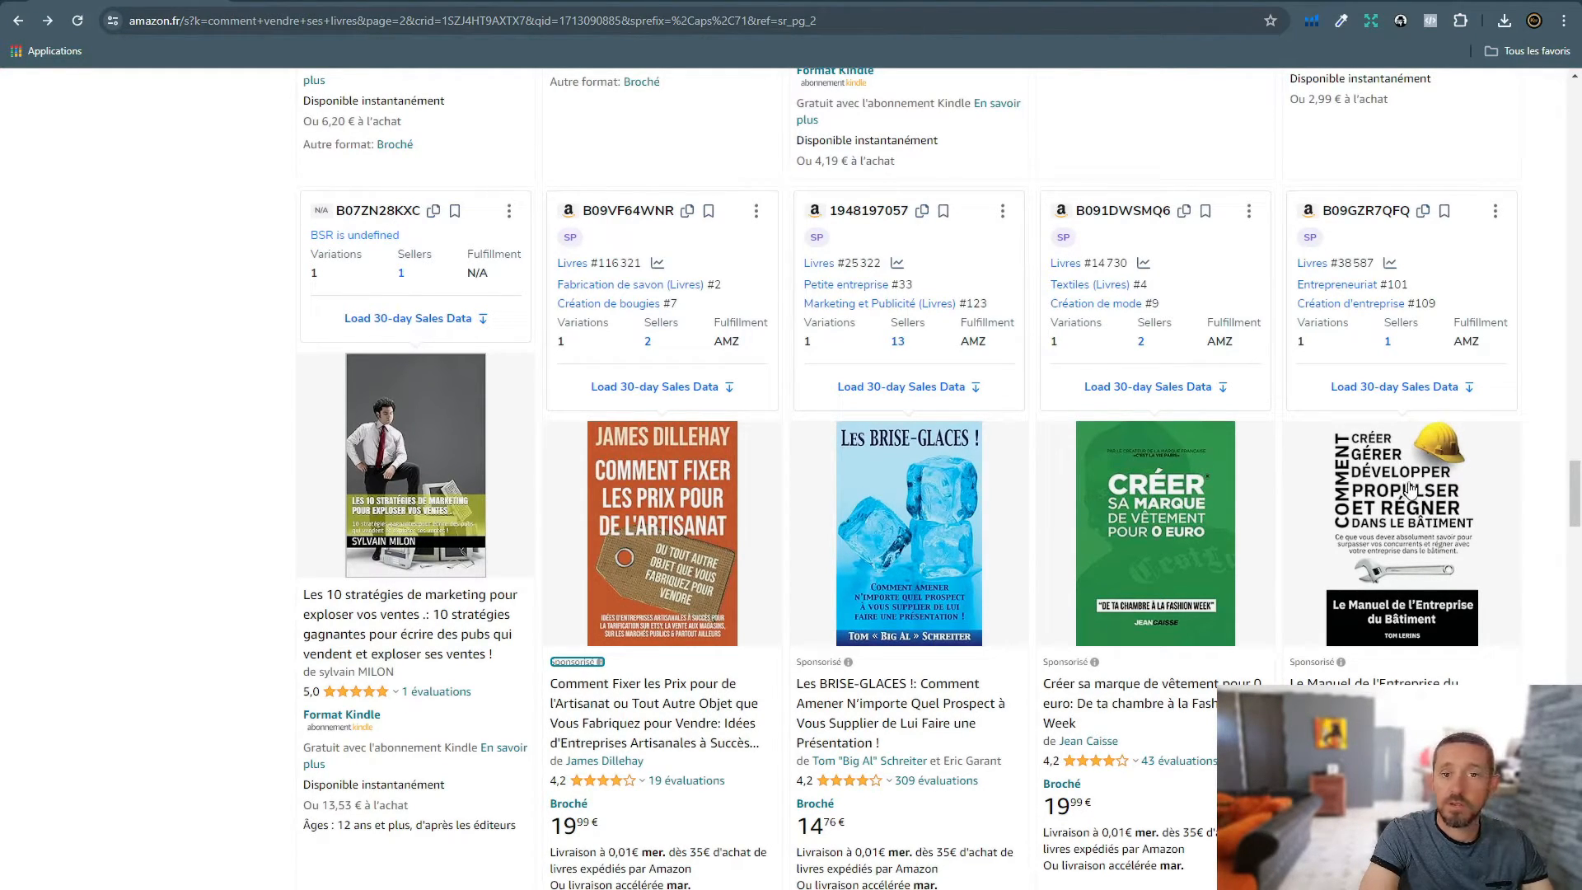
Step: Examine enlarged covers in the results row with "Comment devenir un as de la vente en ligne" and "Devenir Riche en 42 jours", including the latter's ratings
scroll(1387, 476, "down", 9)
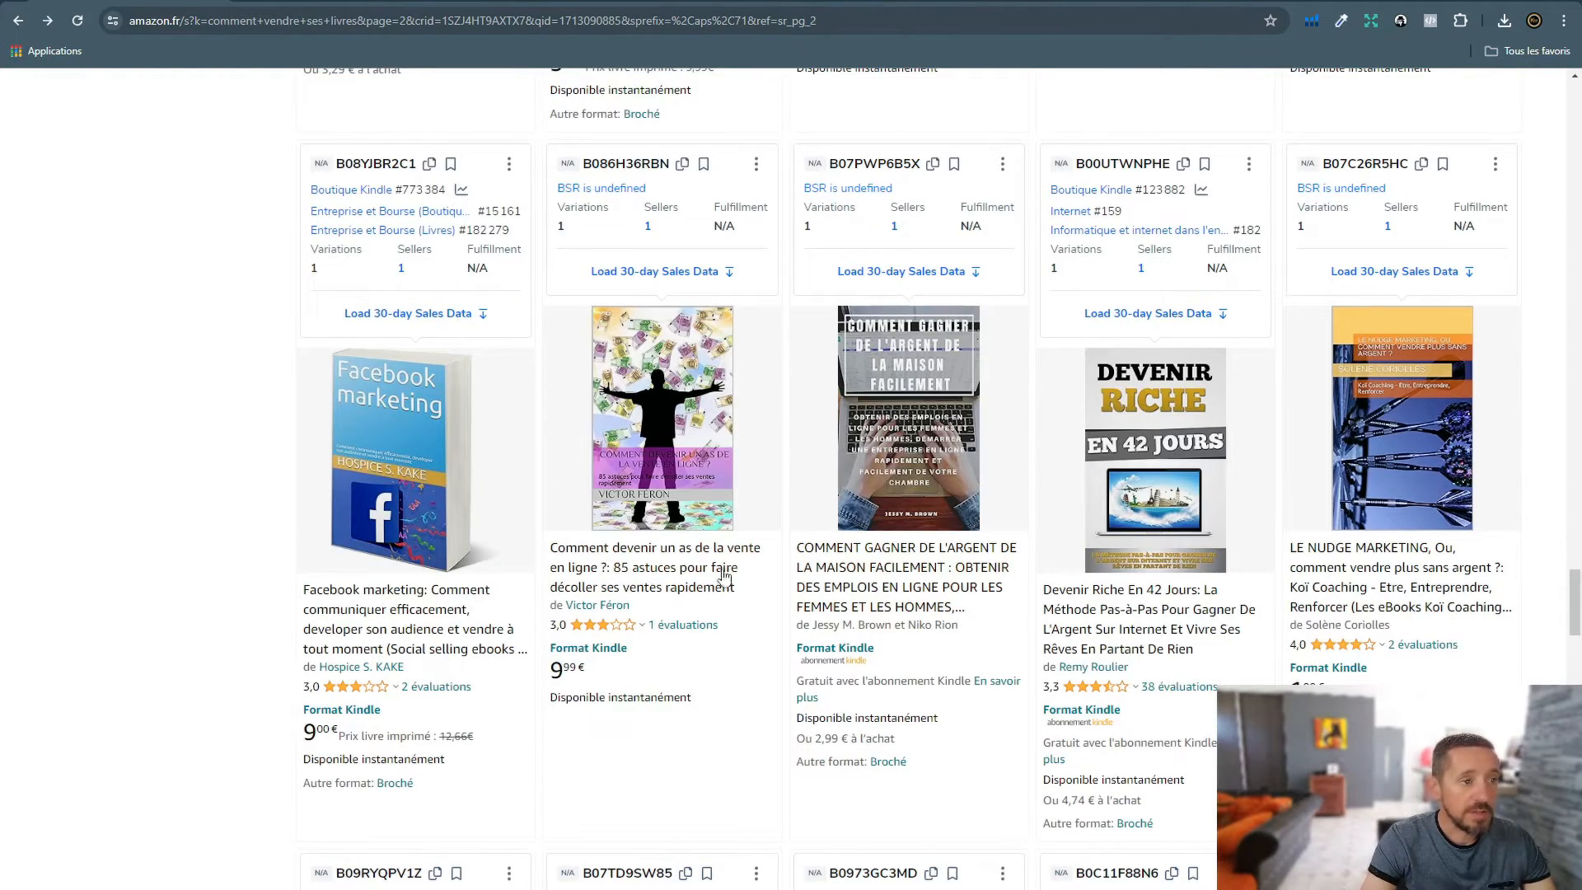
scroll(572, 564, "up", 1)
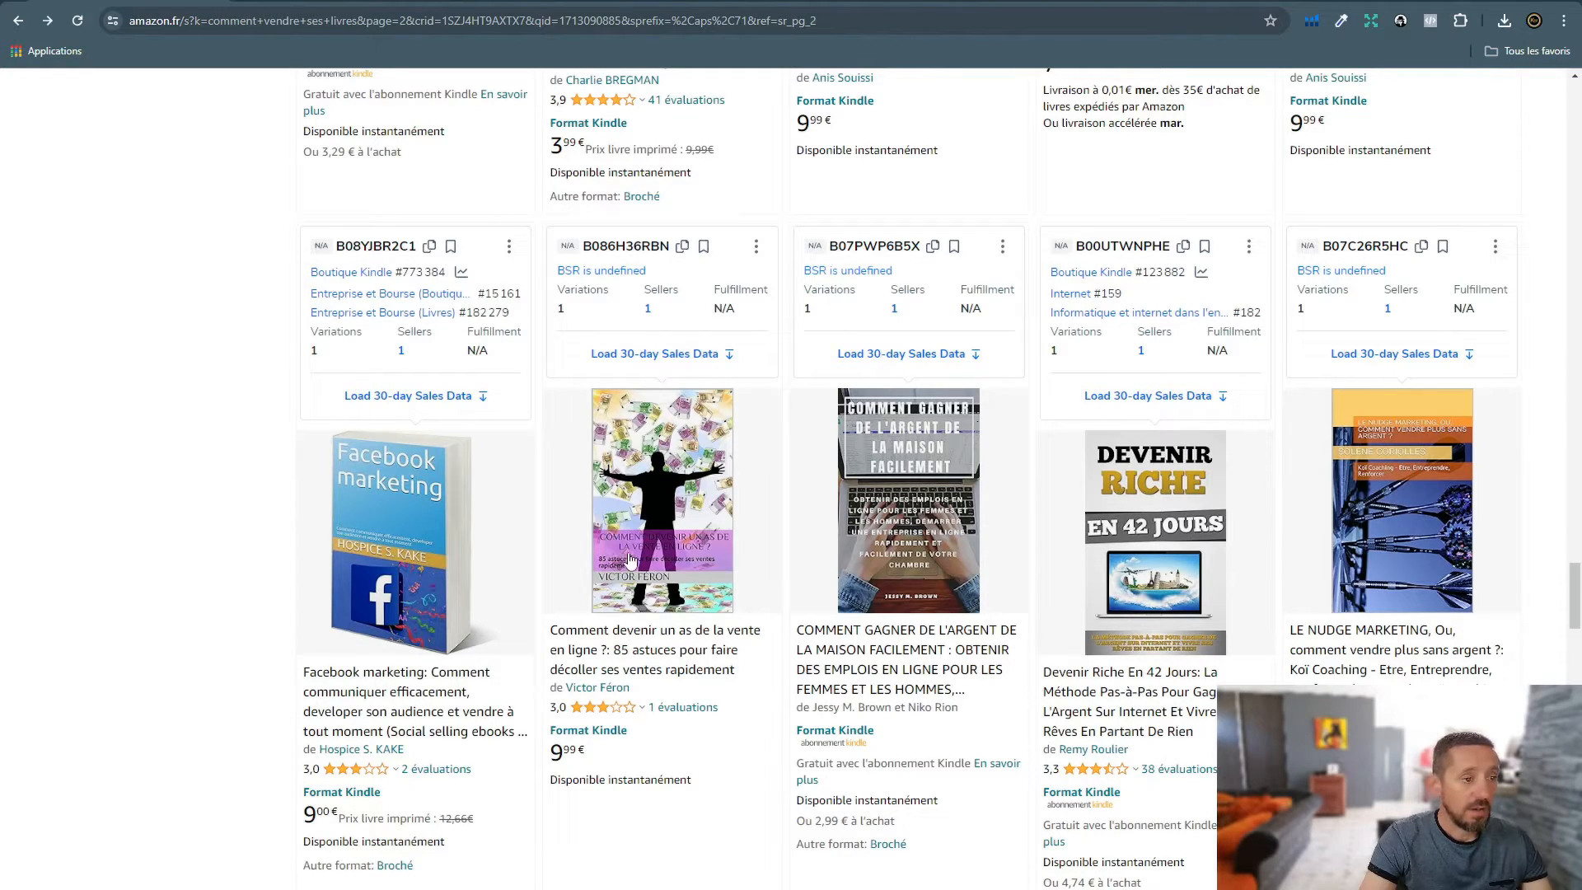
key("ctrl+plus")
key("ctrl+plus")
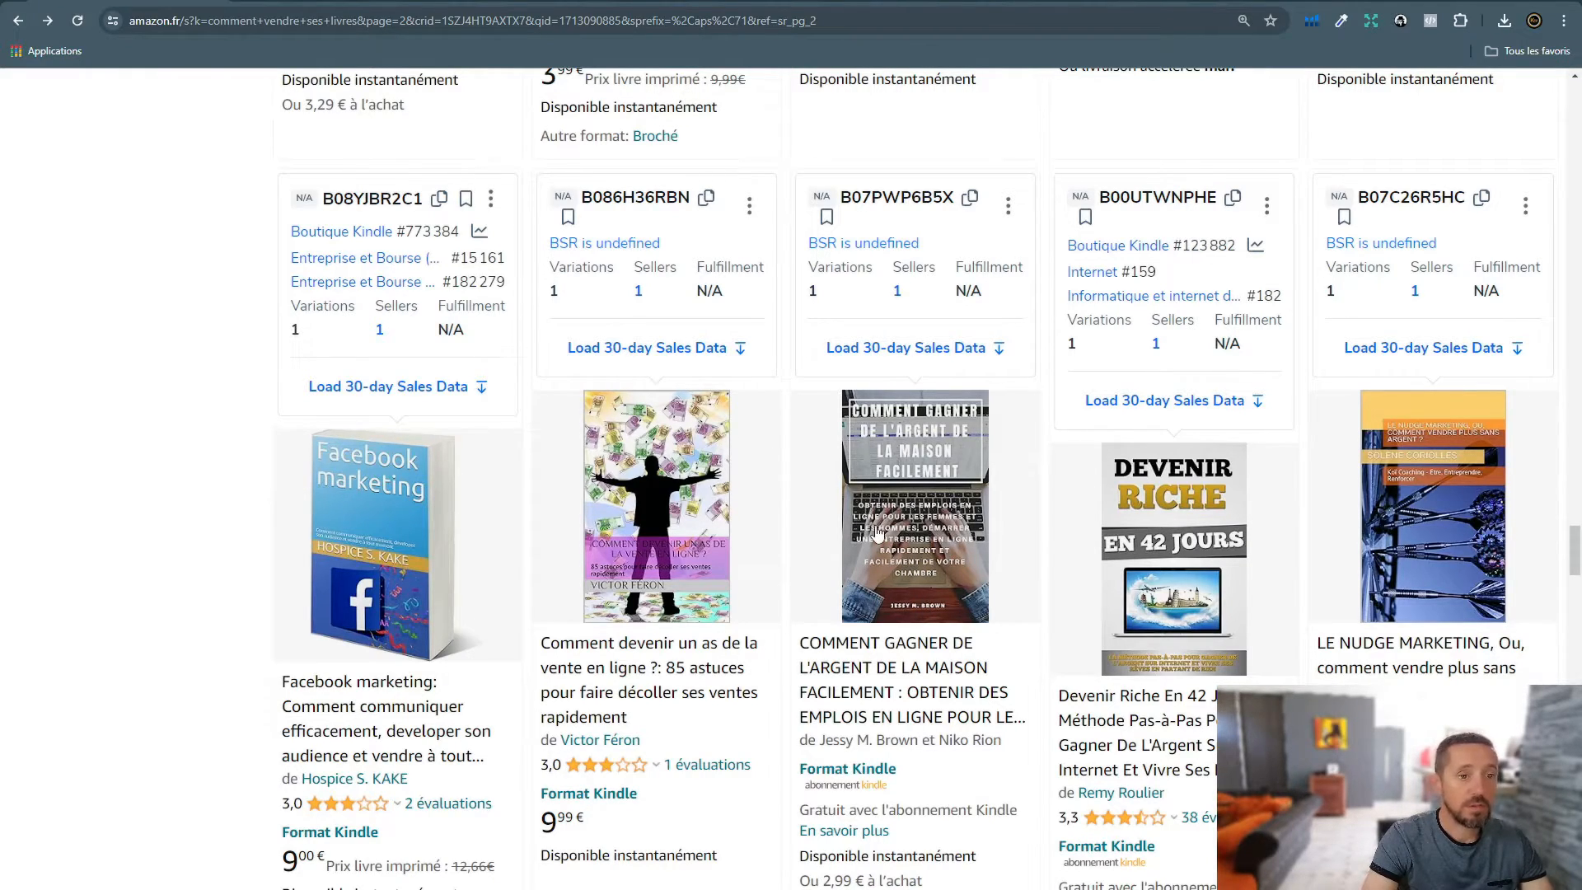
scroll(877, 533, "down", 1)
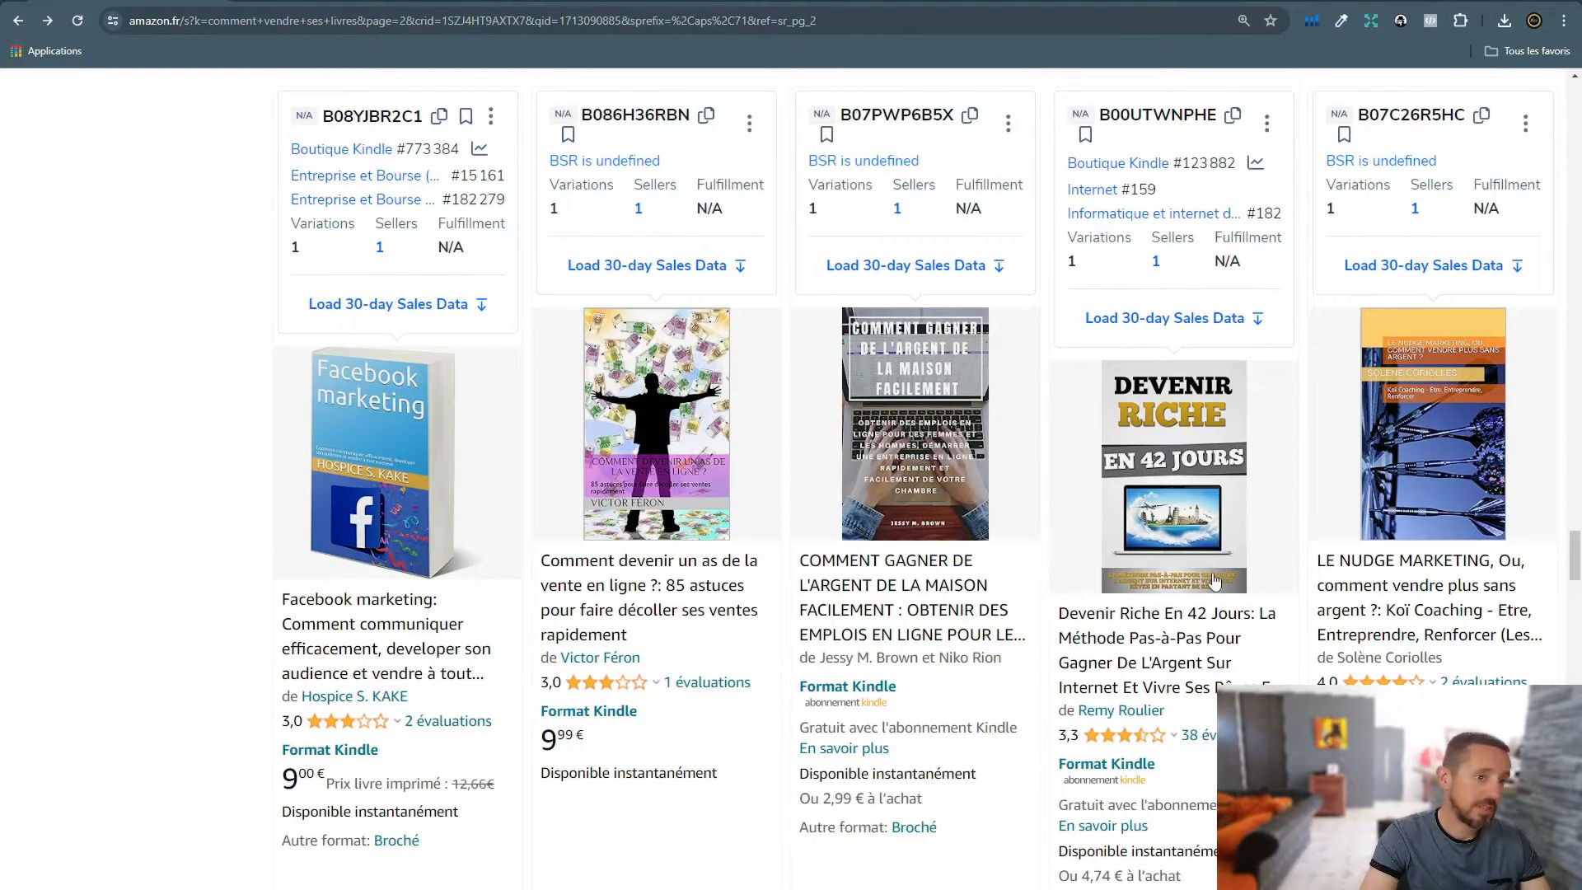
scroll(1192, 584, "up", 2)
scroll(1192, 585, "down", 2)
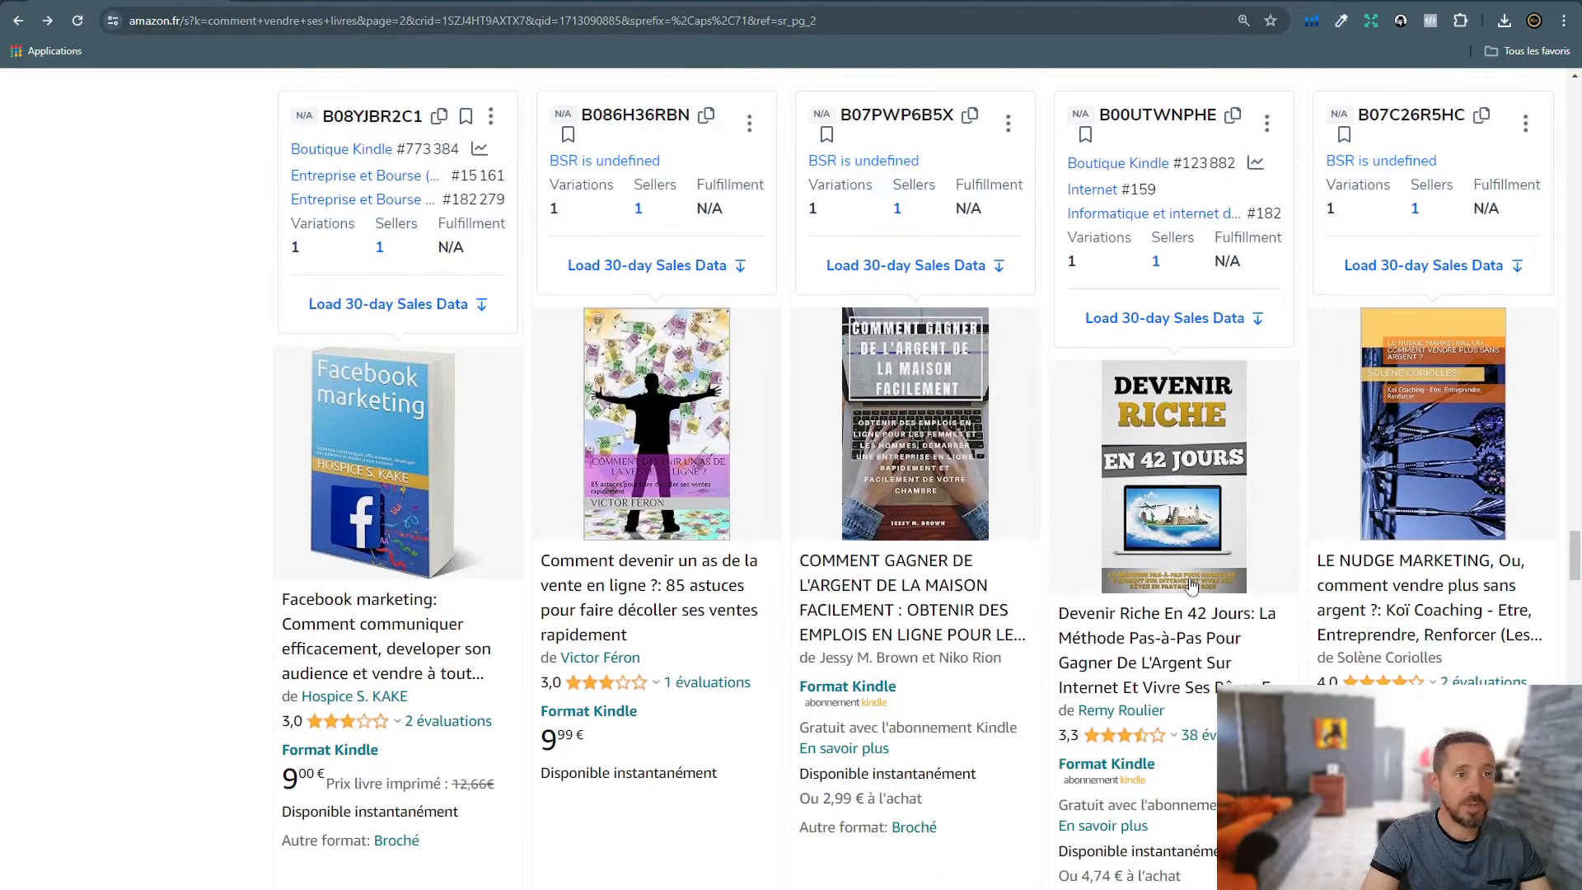
scroll(1090, 389, "up", 1)
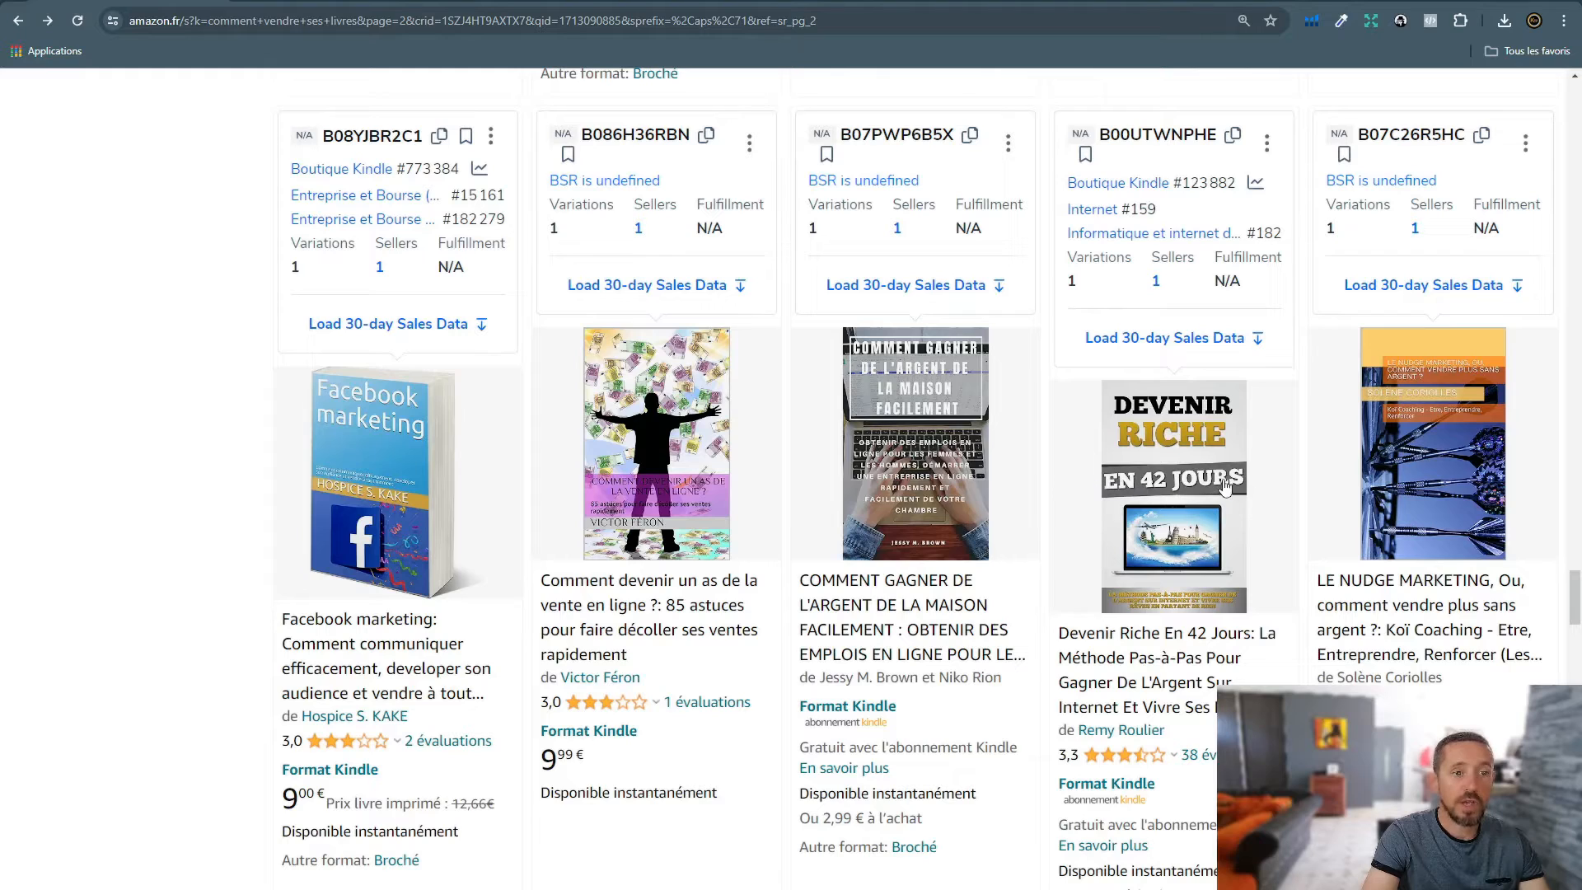
scroll(1248, 488, "down", 1)
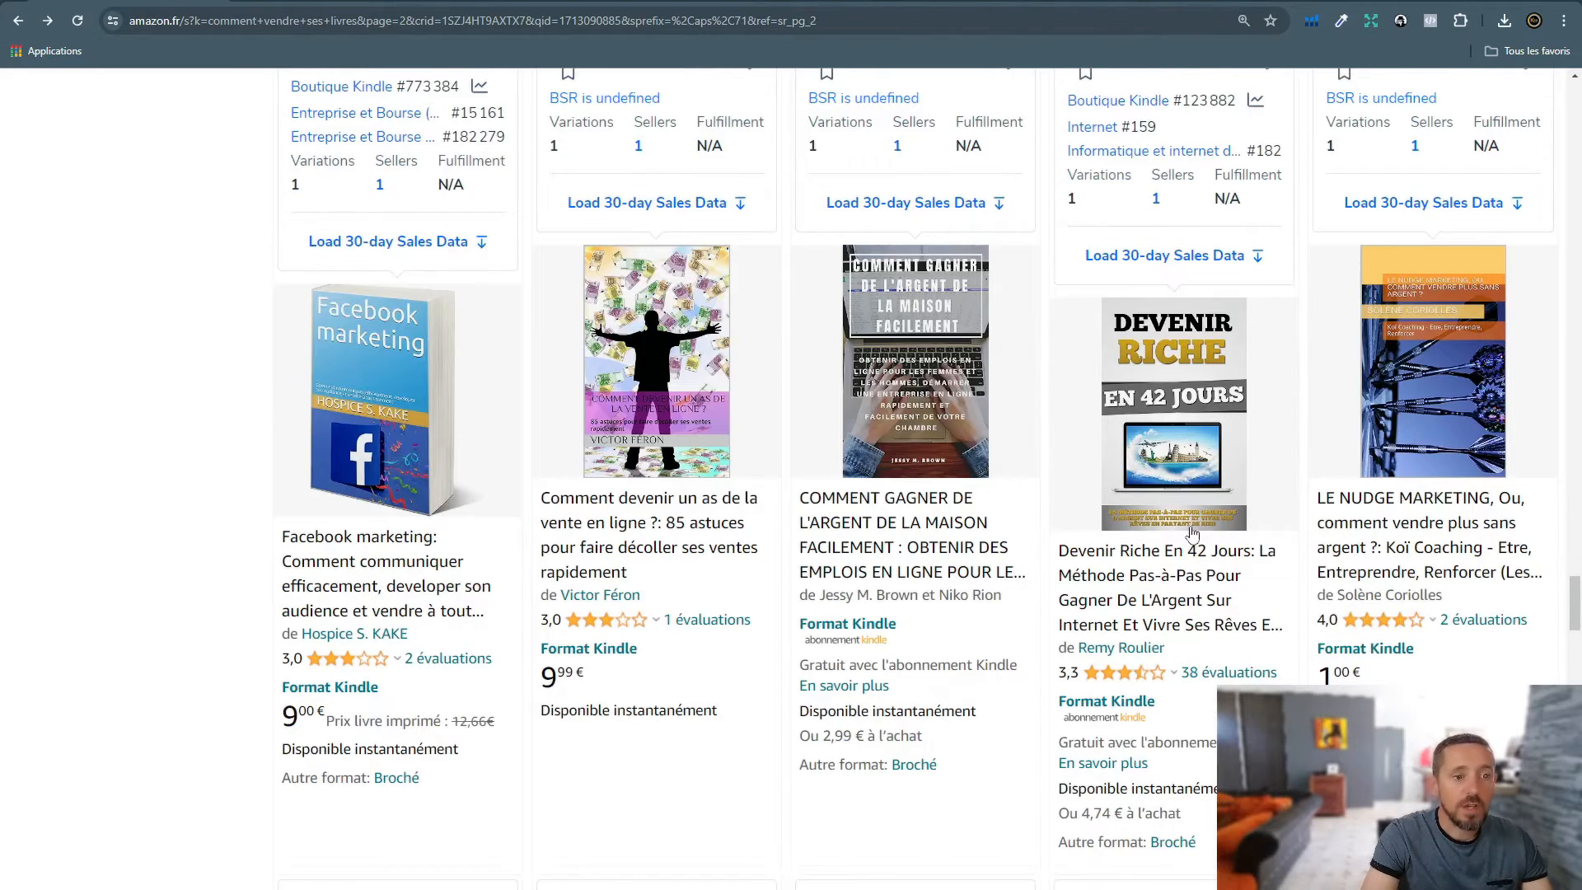
scroll(1235, 345, "up", 2)
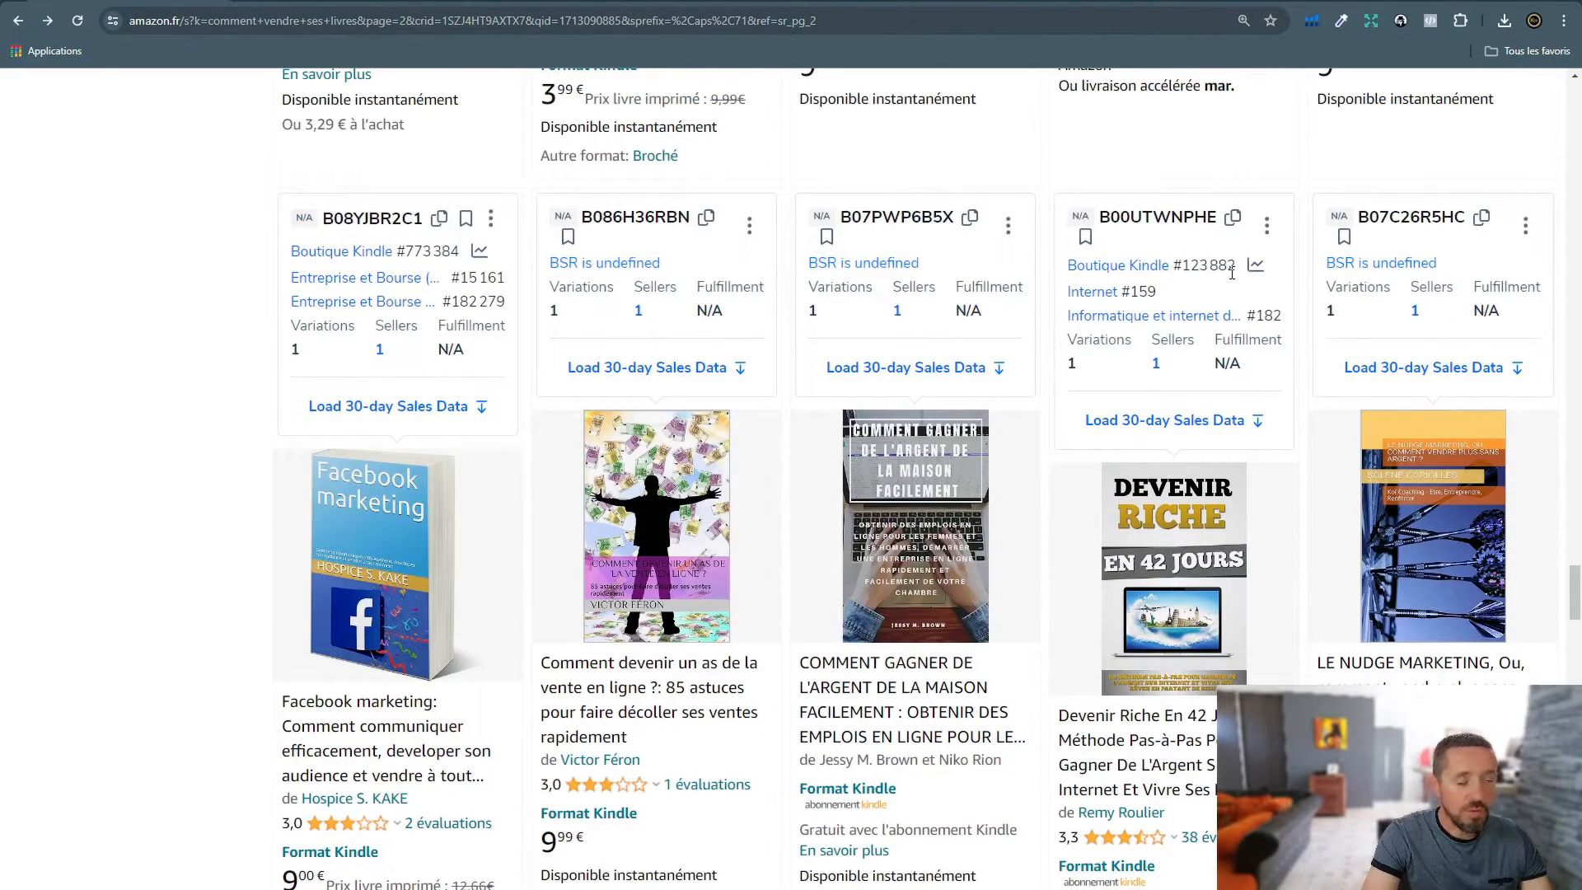
scroll(1231, 272, "down", 3)
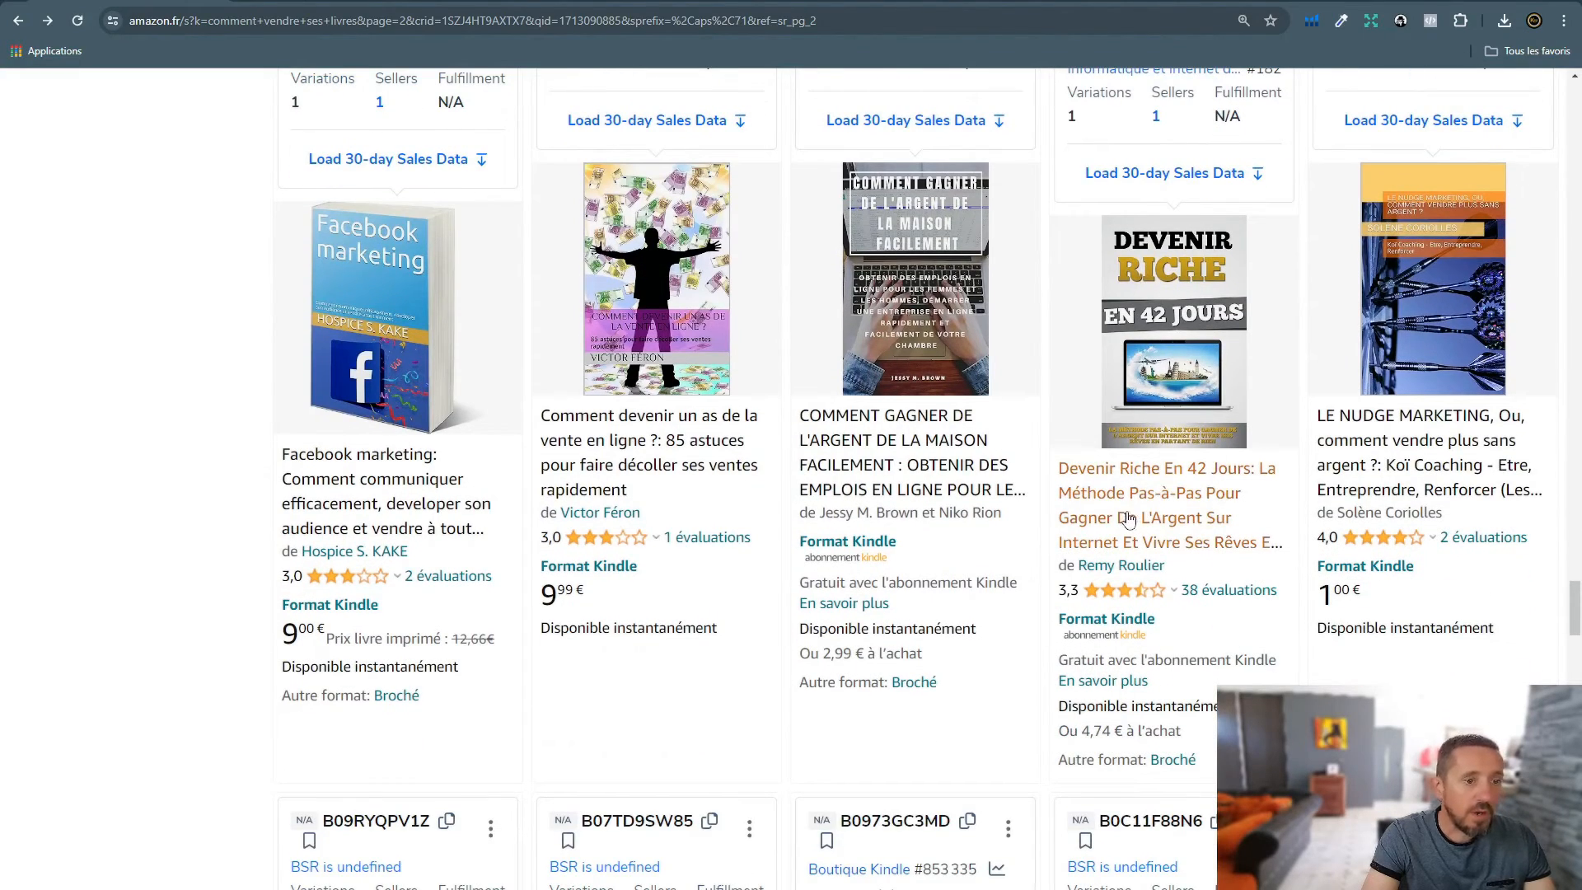
mouse_move(1147, 593)
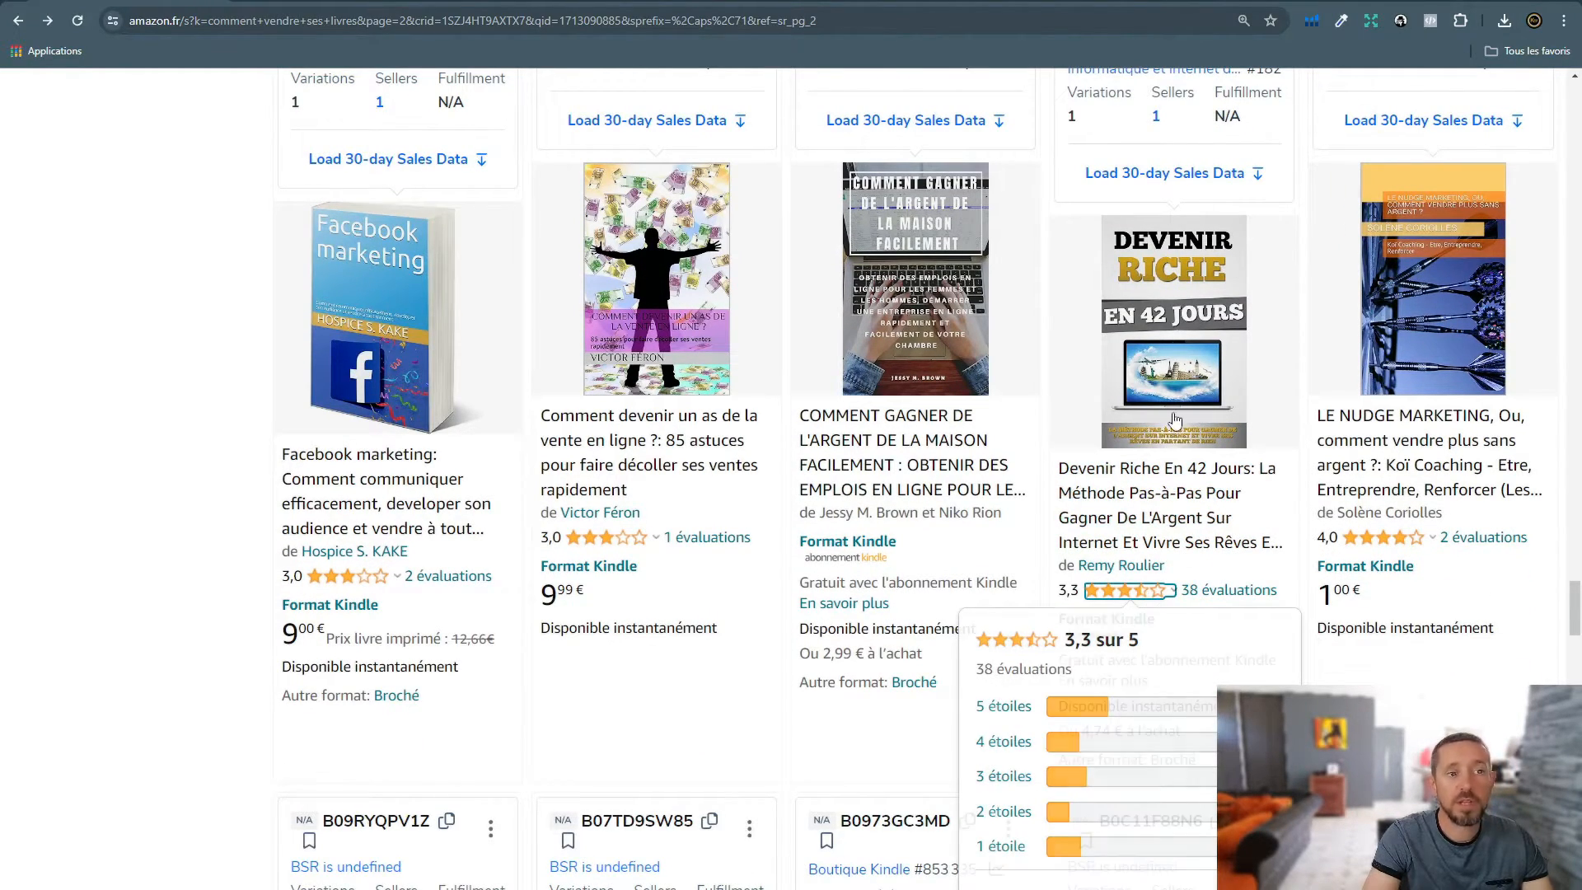
scroll(1198, 430, "up", 1)
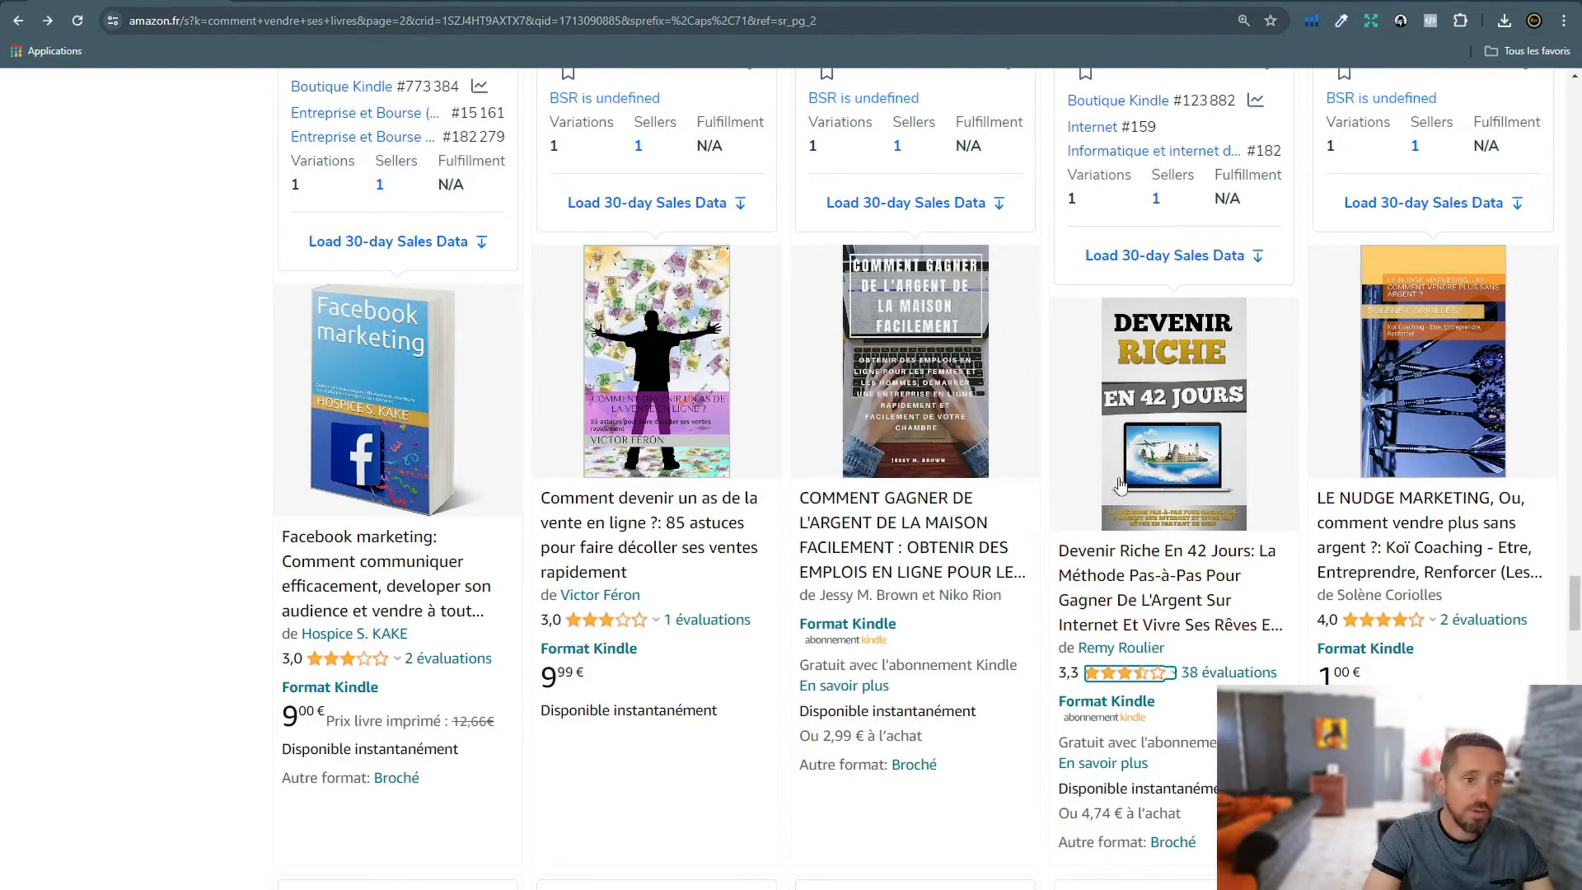
Step: Capture a screenshot of only the "Comment économiser de l'argent chaque mois" cover in the search results
scroll(1071, 429, "down", 15)
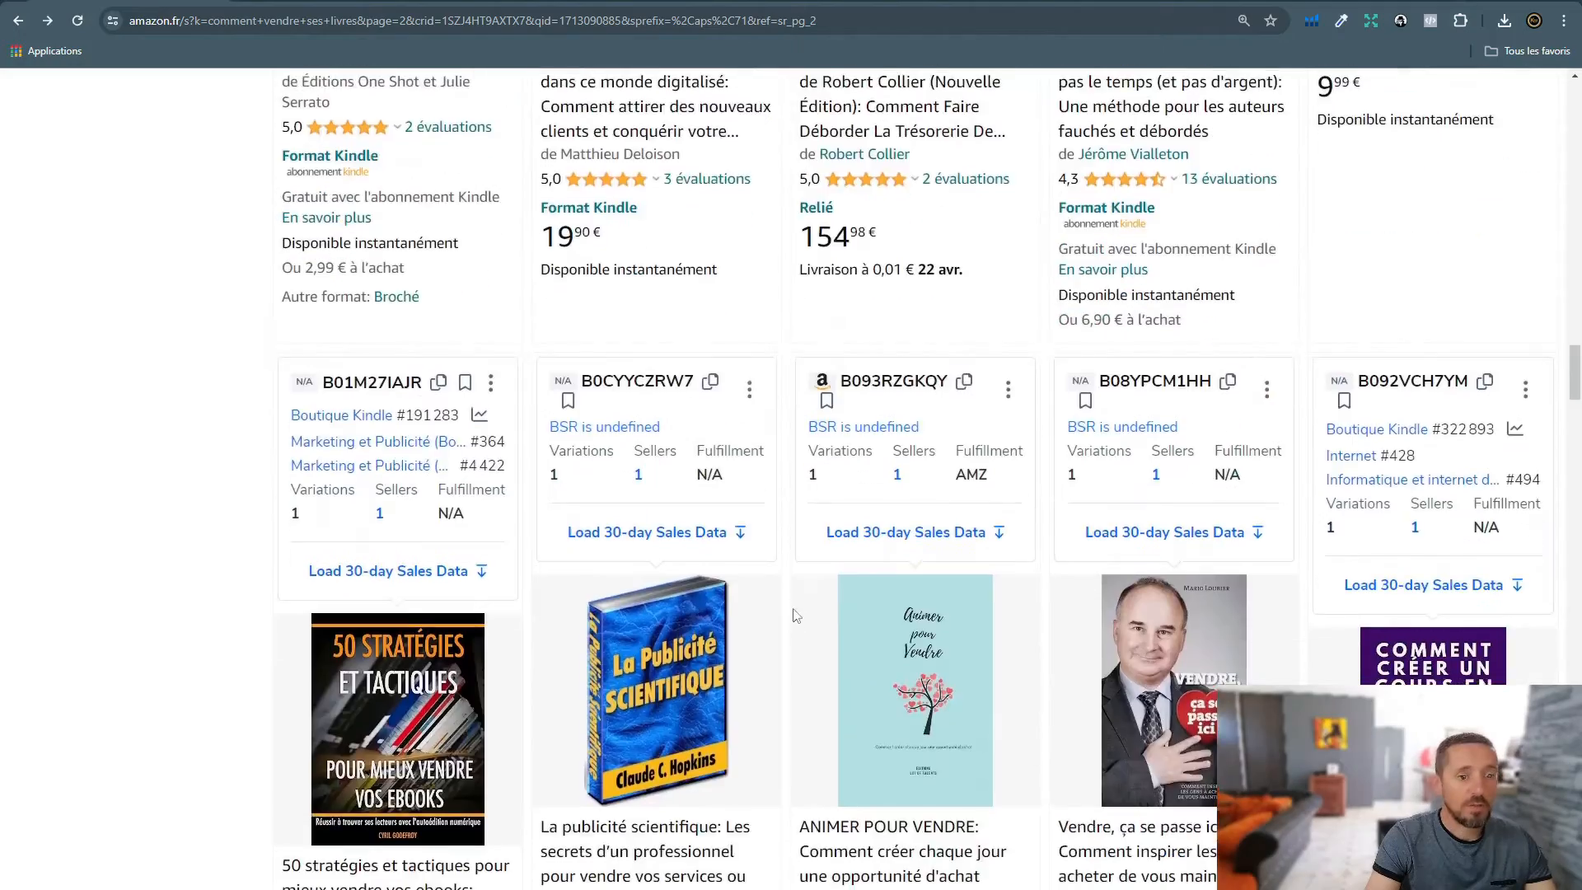
scroll(574, 626, "up", 8)
scroll(574, 626, "down", 10)
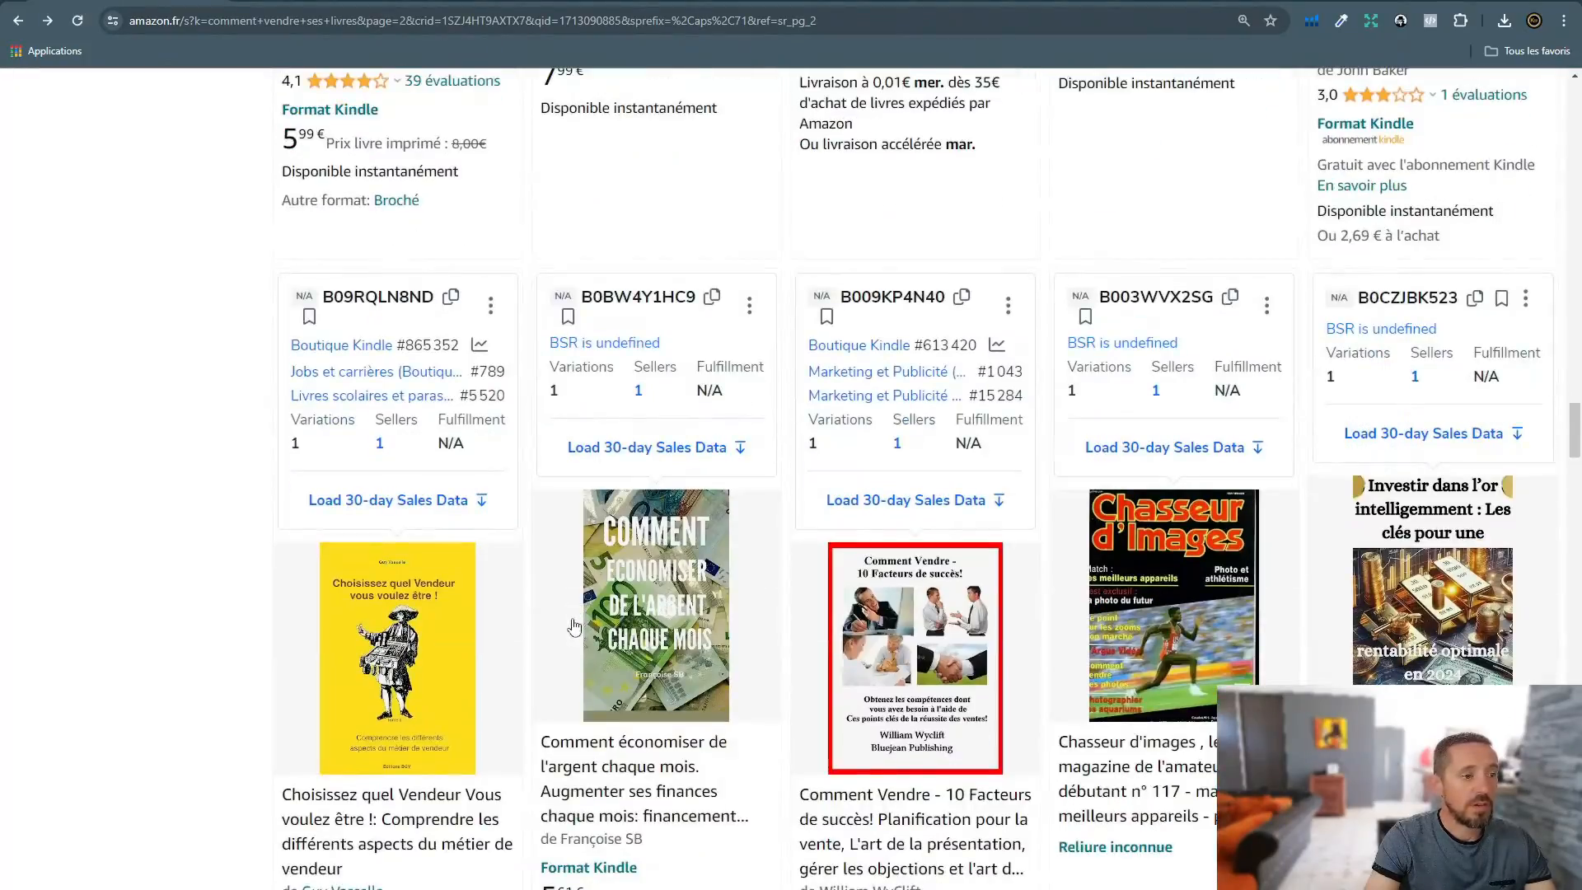
scroll(651, 404, "up", 2)
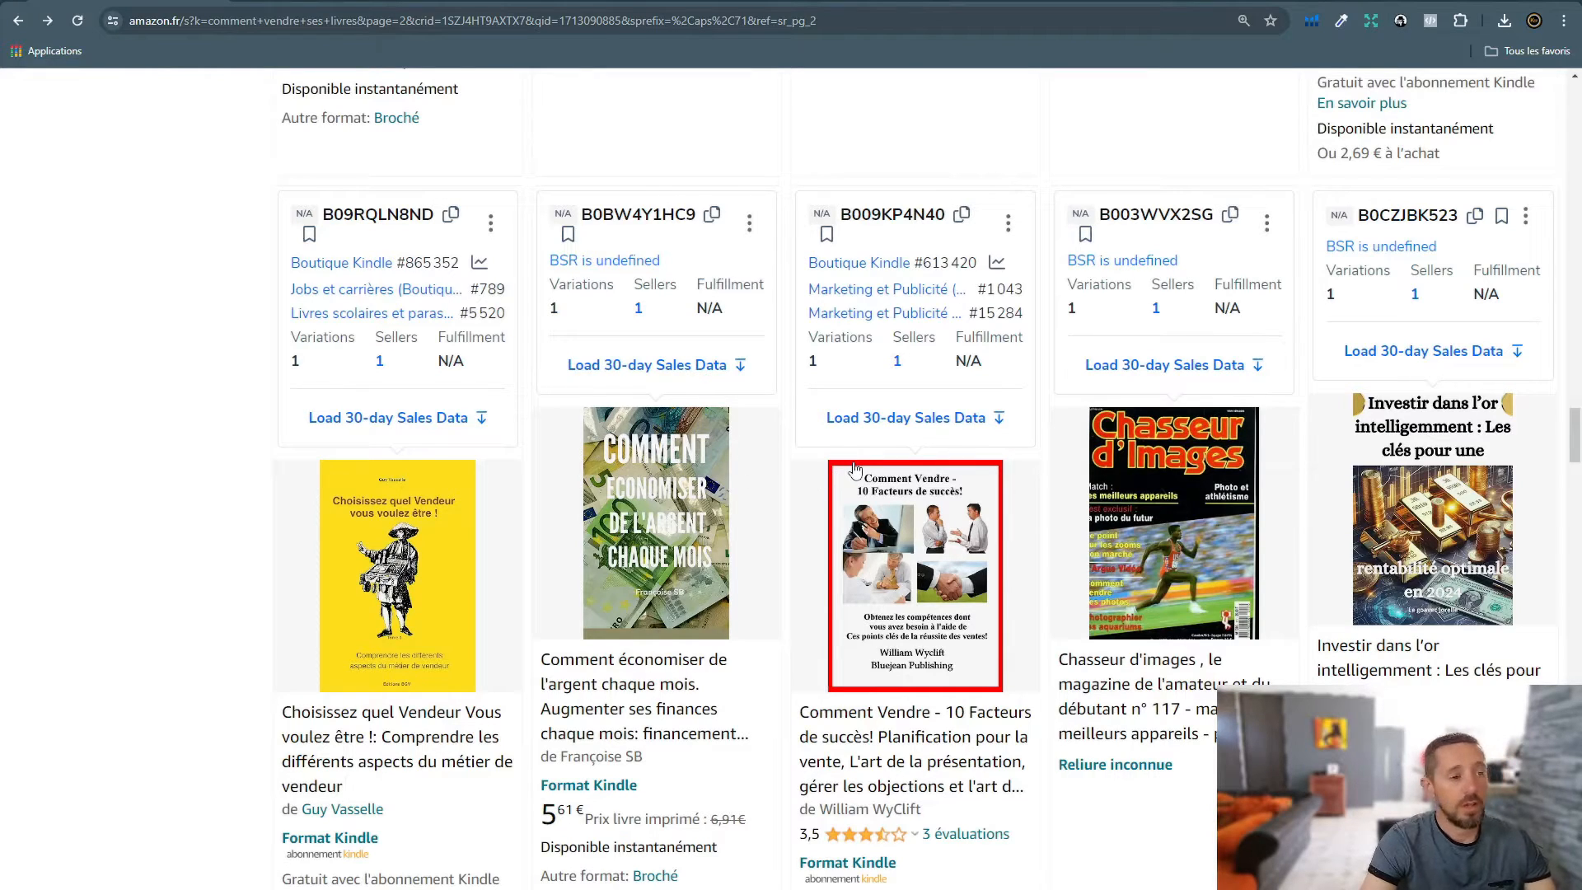
key("super+shift+s")
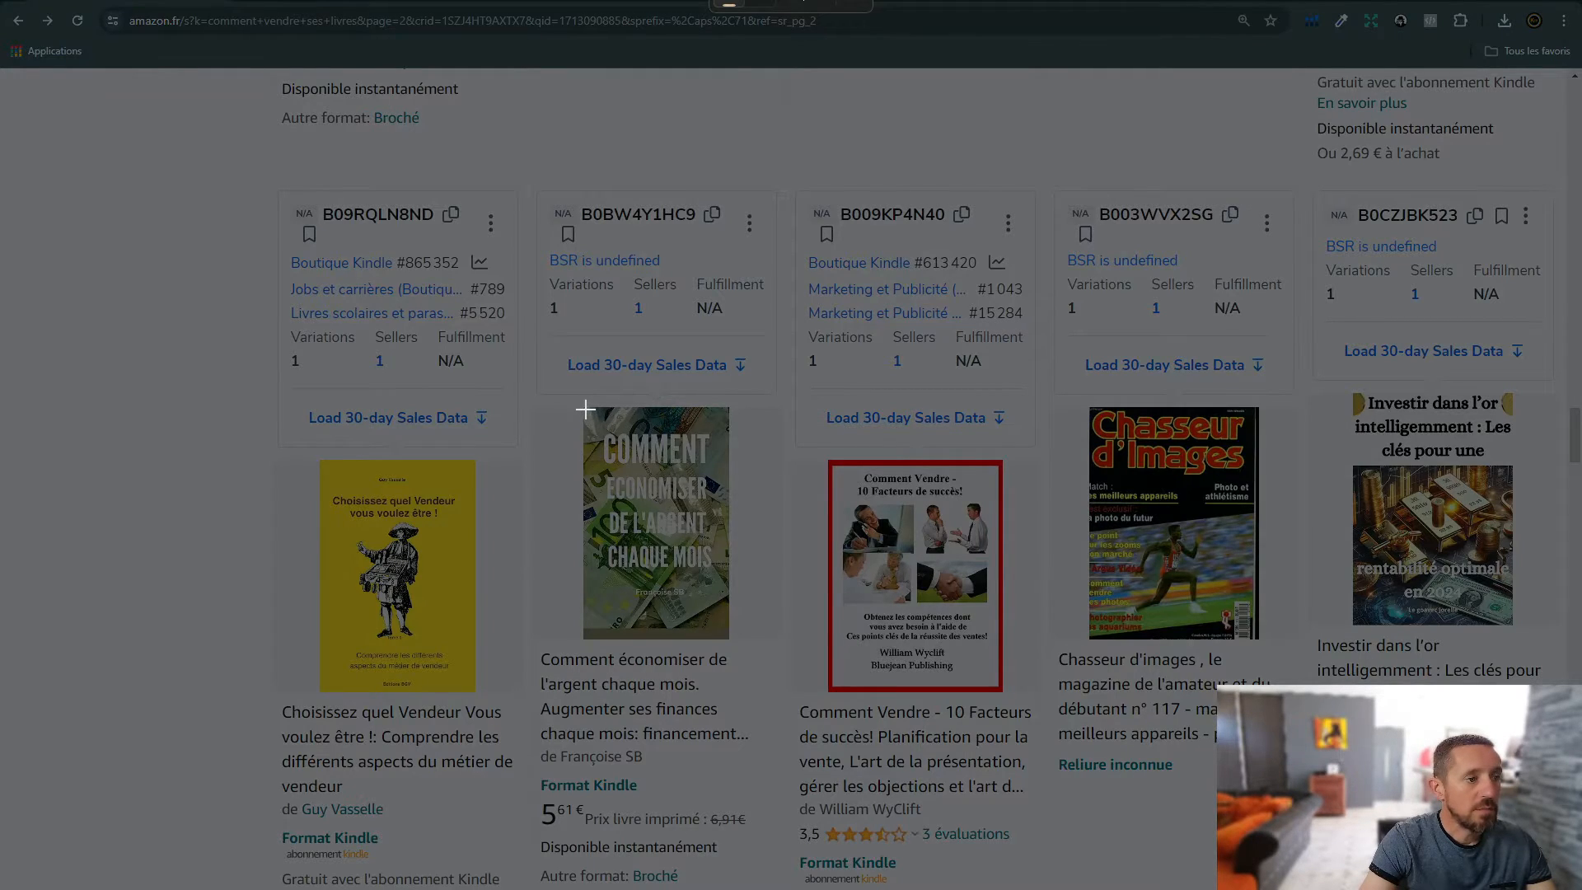
left_click_drag(584, 408, 726, 636)
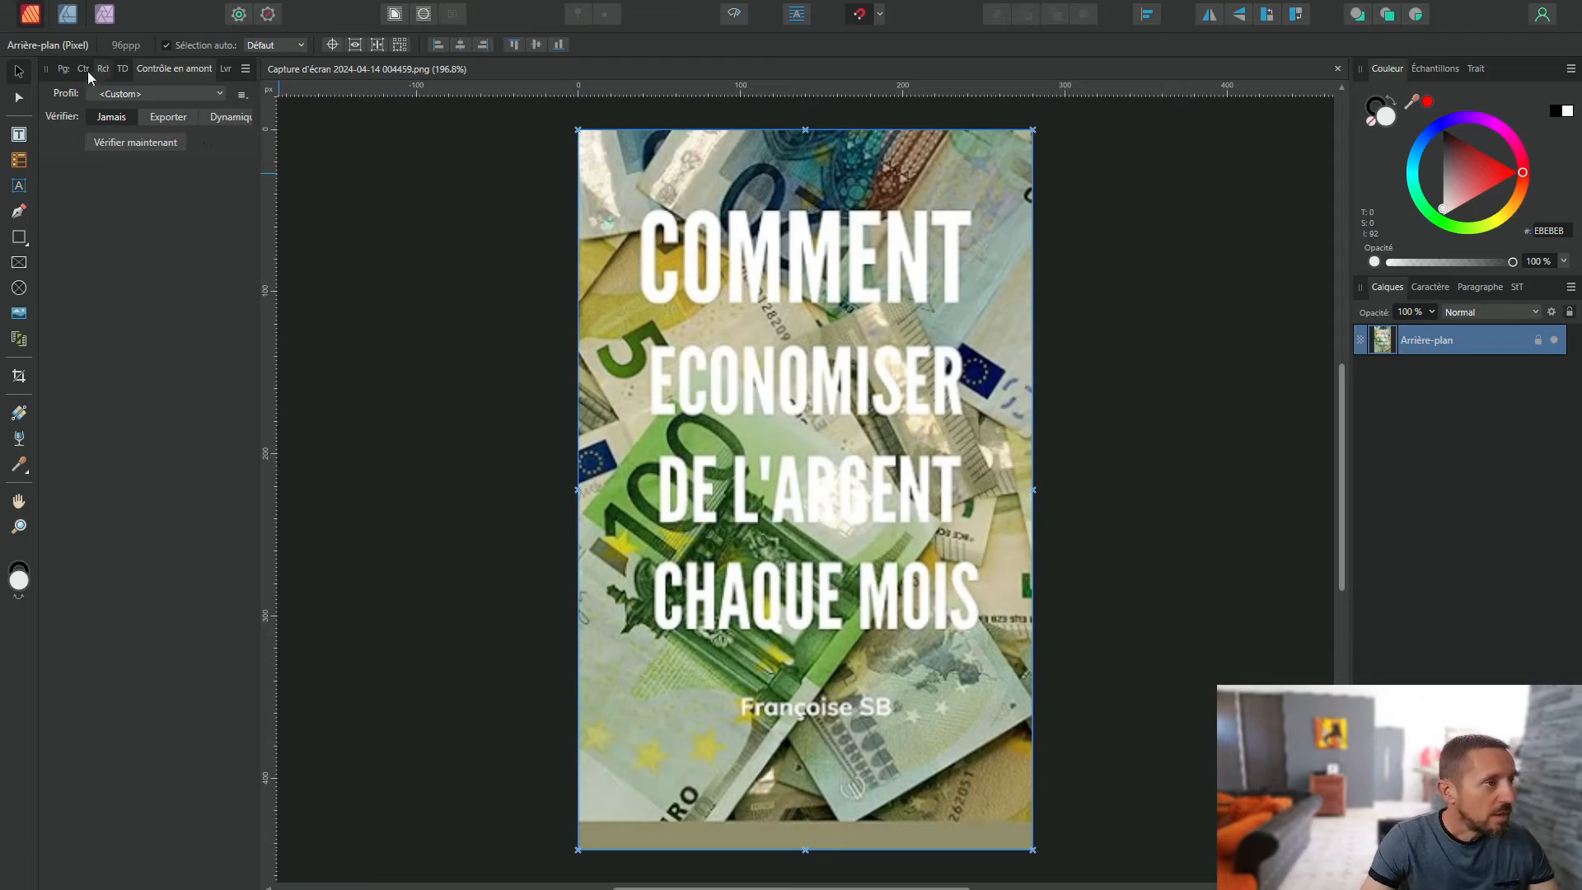
Step: In Affinity Publisher, add one page without a master after page 1 of the cover screenshot document
left_click(64, 70)
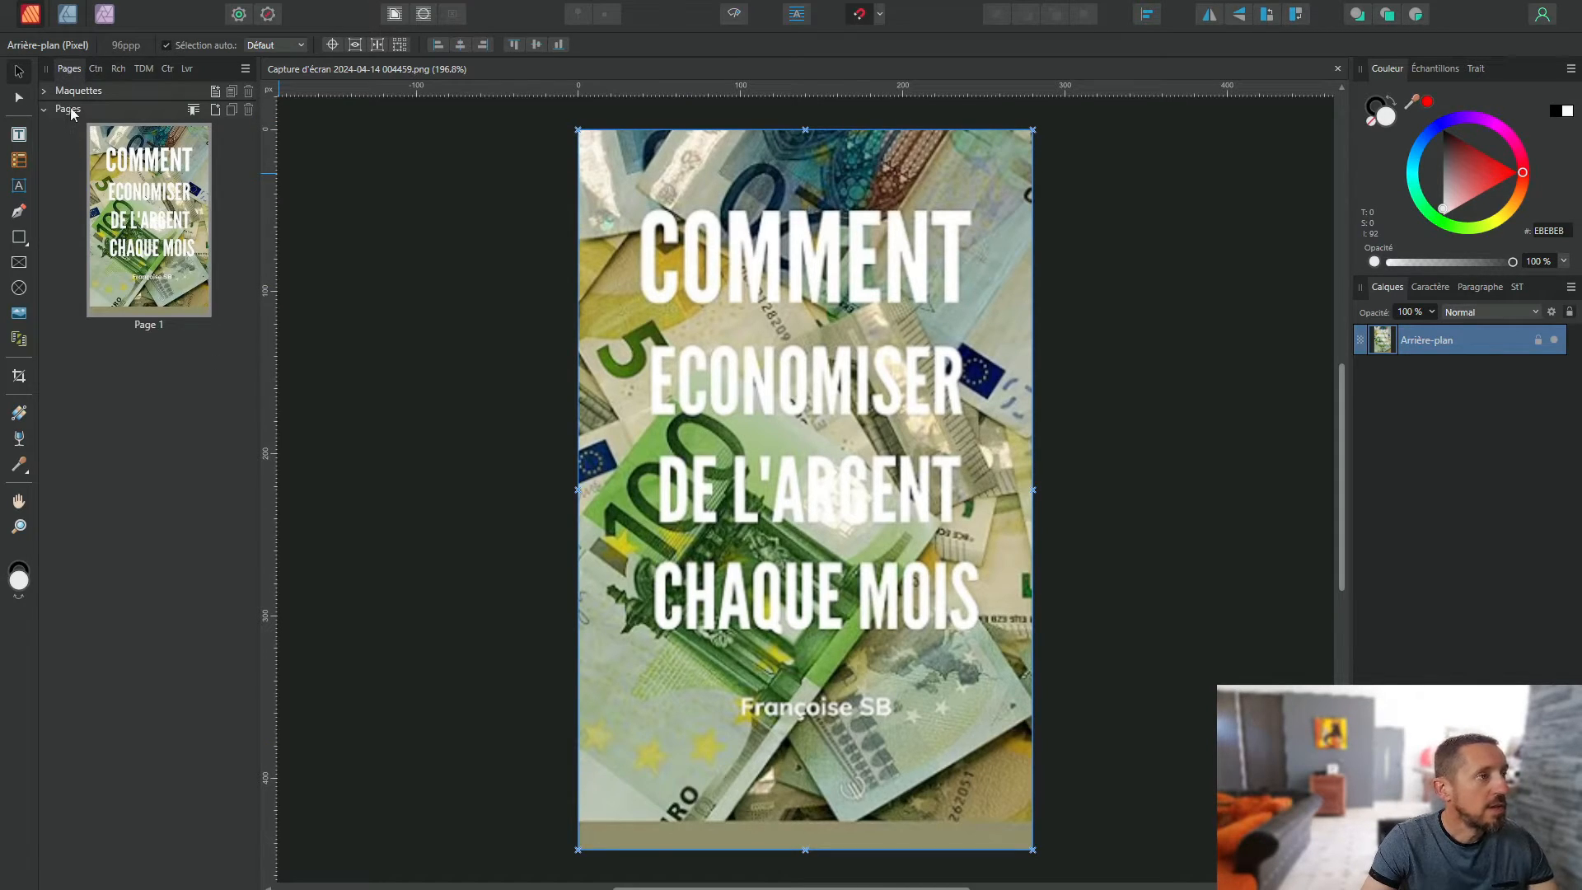
left_click(215, 110)
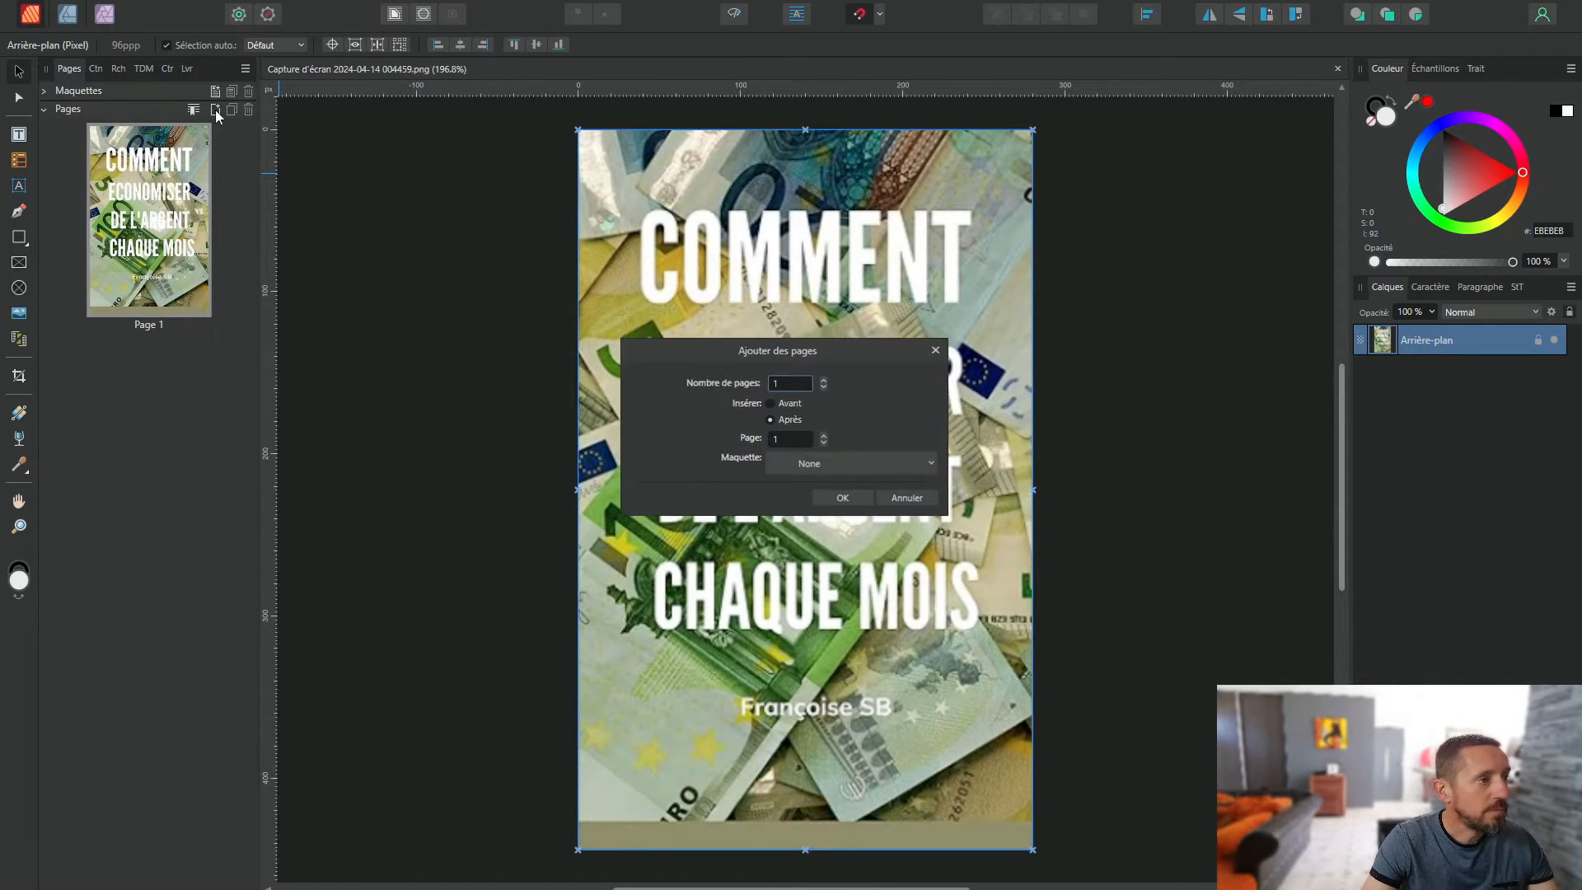
left_click(836, 500)
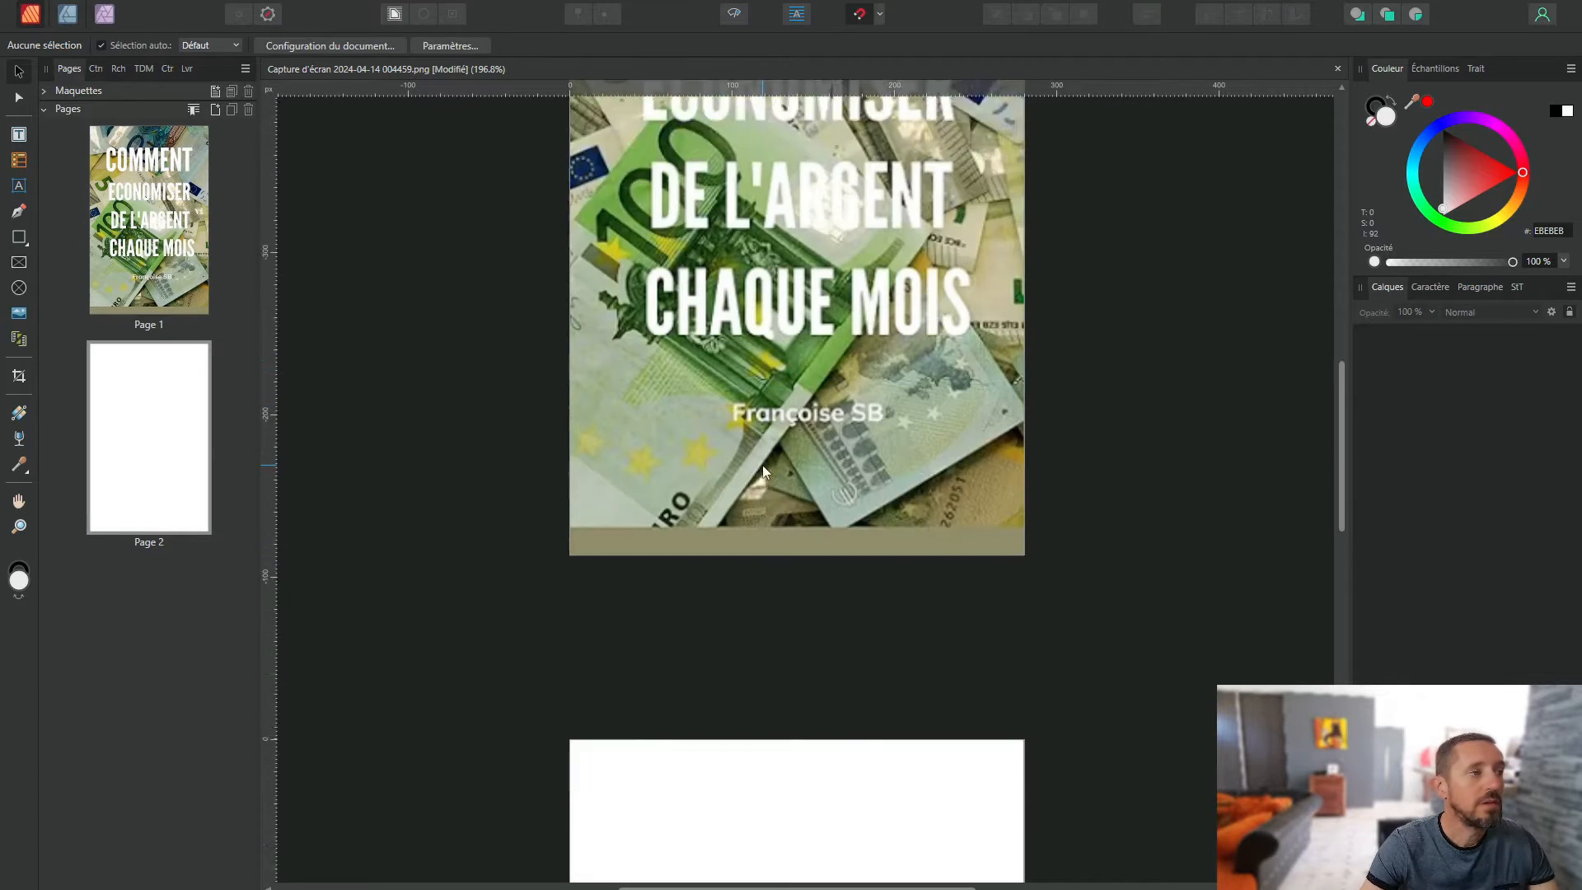
Step: Place the various-different-euros image from the Captures d'écran folder onto the blank page 2
scroll(848, 445, "up", 10)
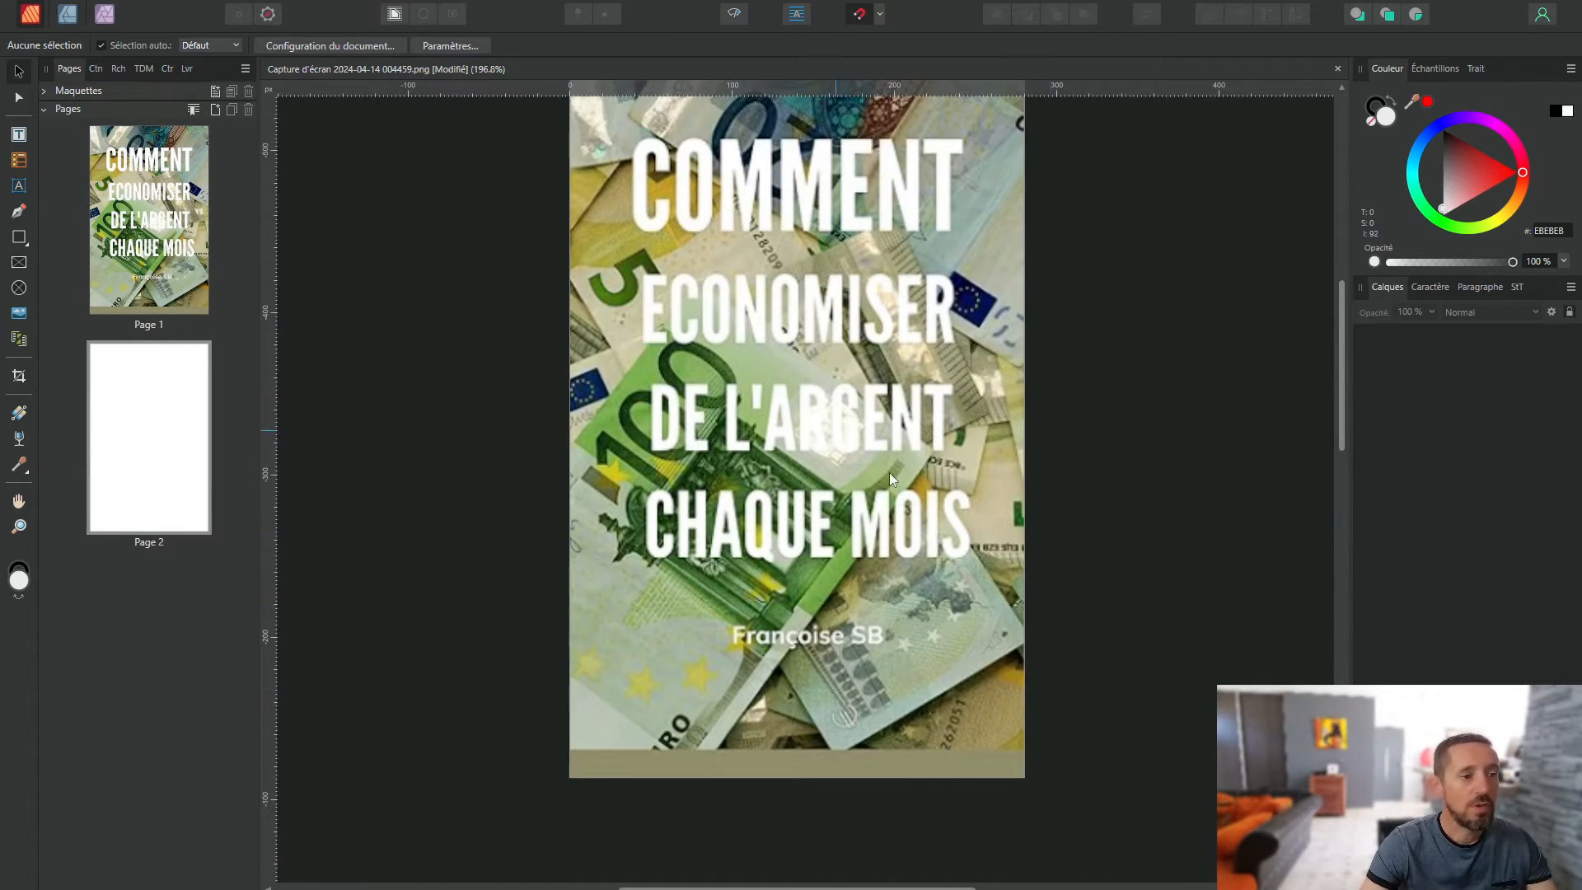
scroll(888, 472, "down", 10)
key("alt+Tab")
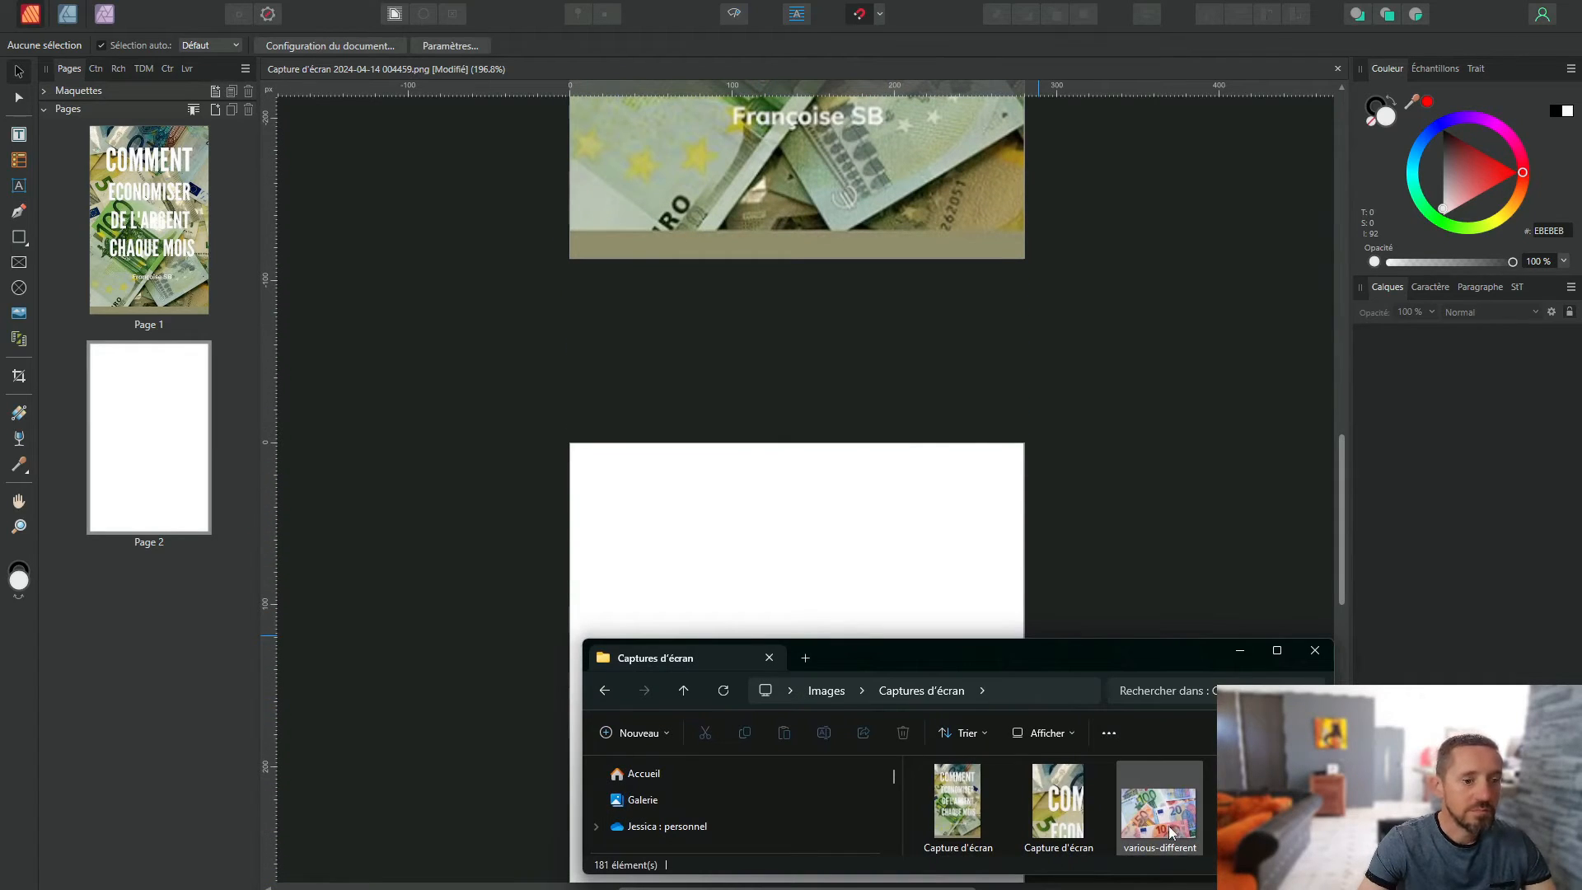
left_click_drag(1170, 831, 748, 539)
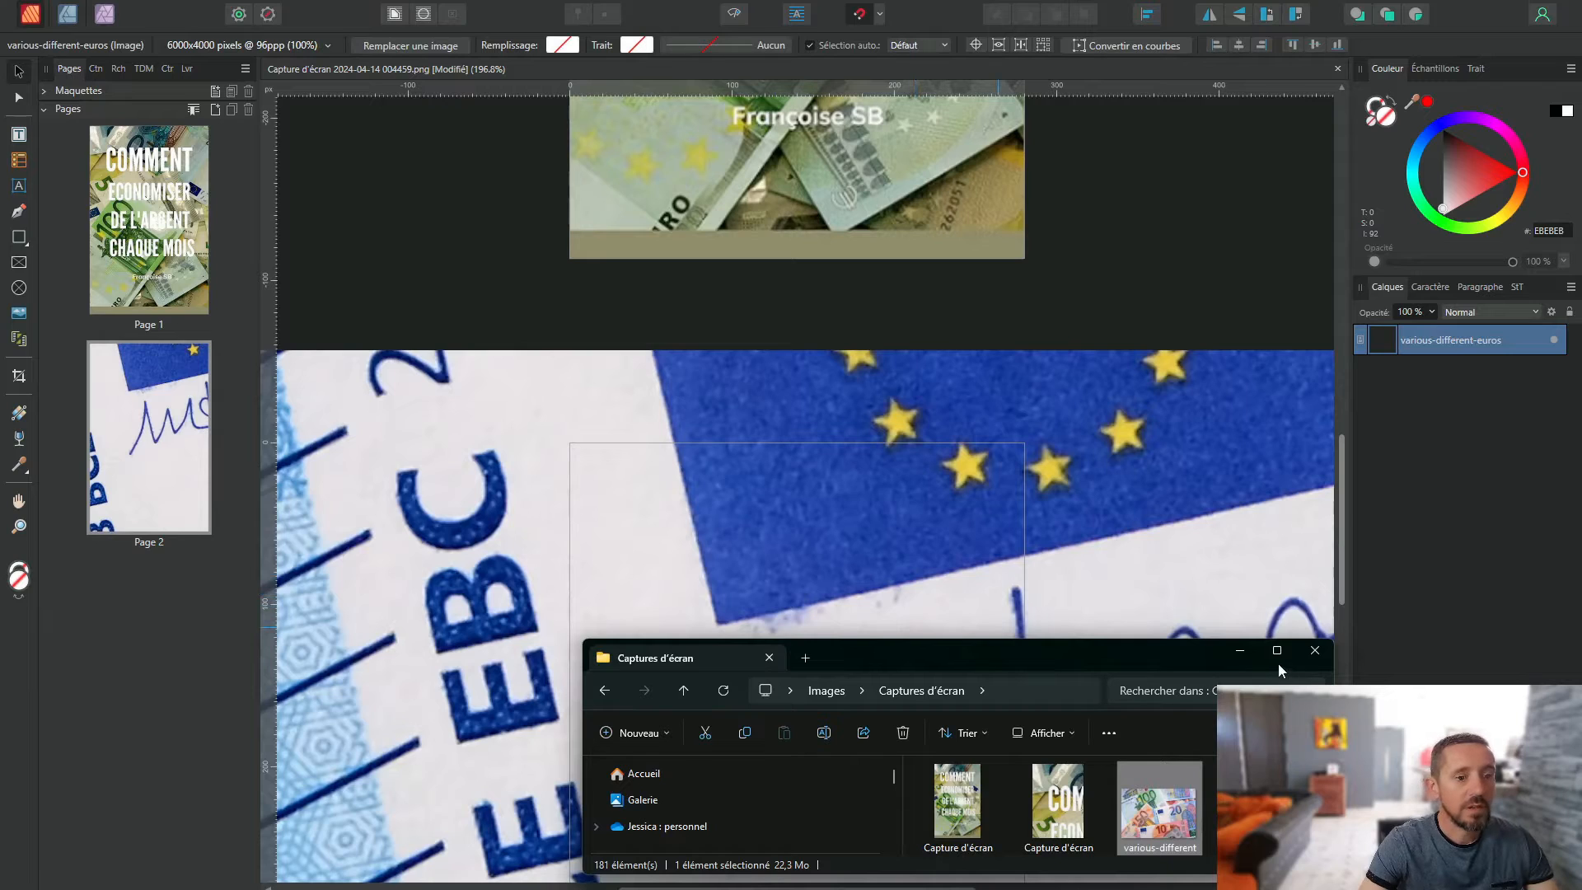
left_click(1238, 649)
Step: Scale the euro banknotes image down to about 11% and position it so that it covers page 2
scroll(886, 537, "down", 15)
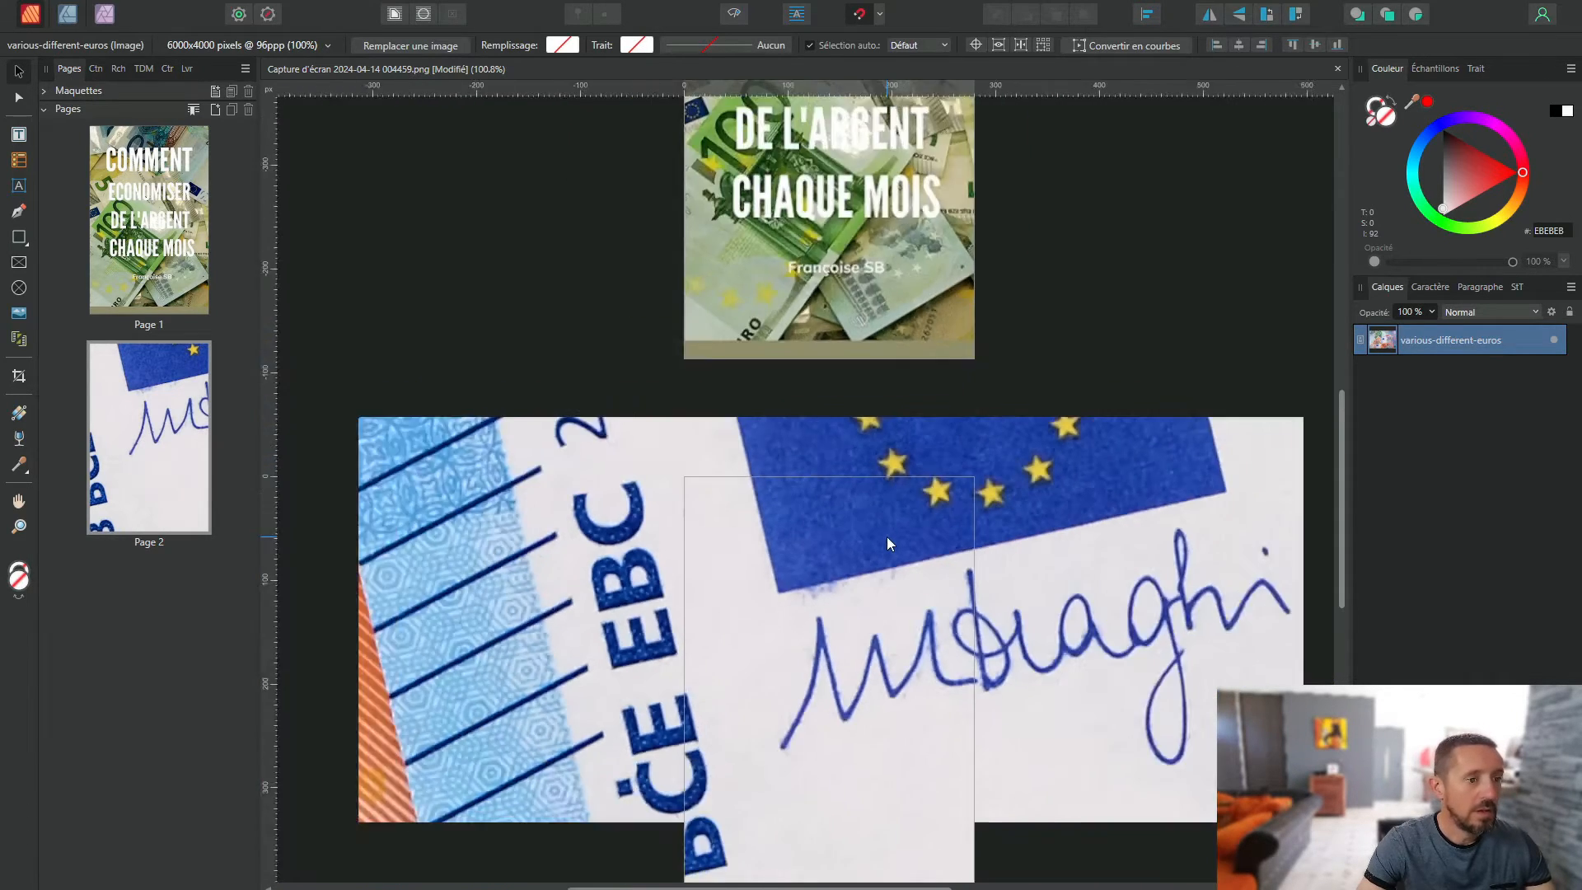
left_click_drag(1035, 487, 974, 531)
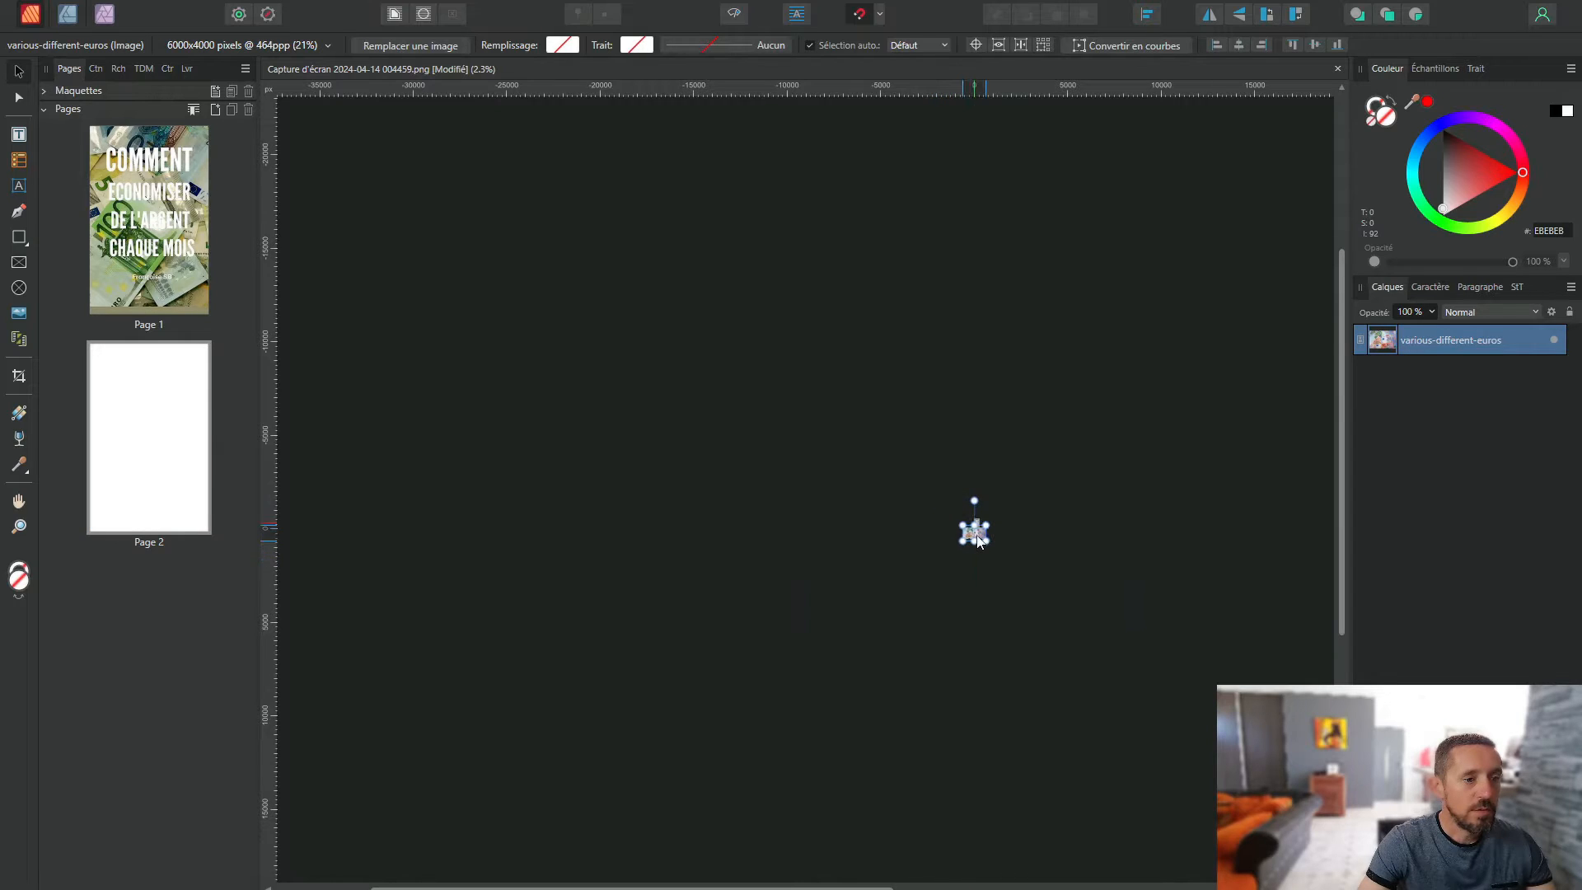
scroll(976, 532, "up", 10)
left_click_drag(899, 703, 943, 720)
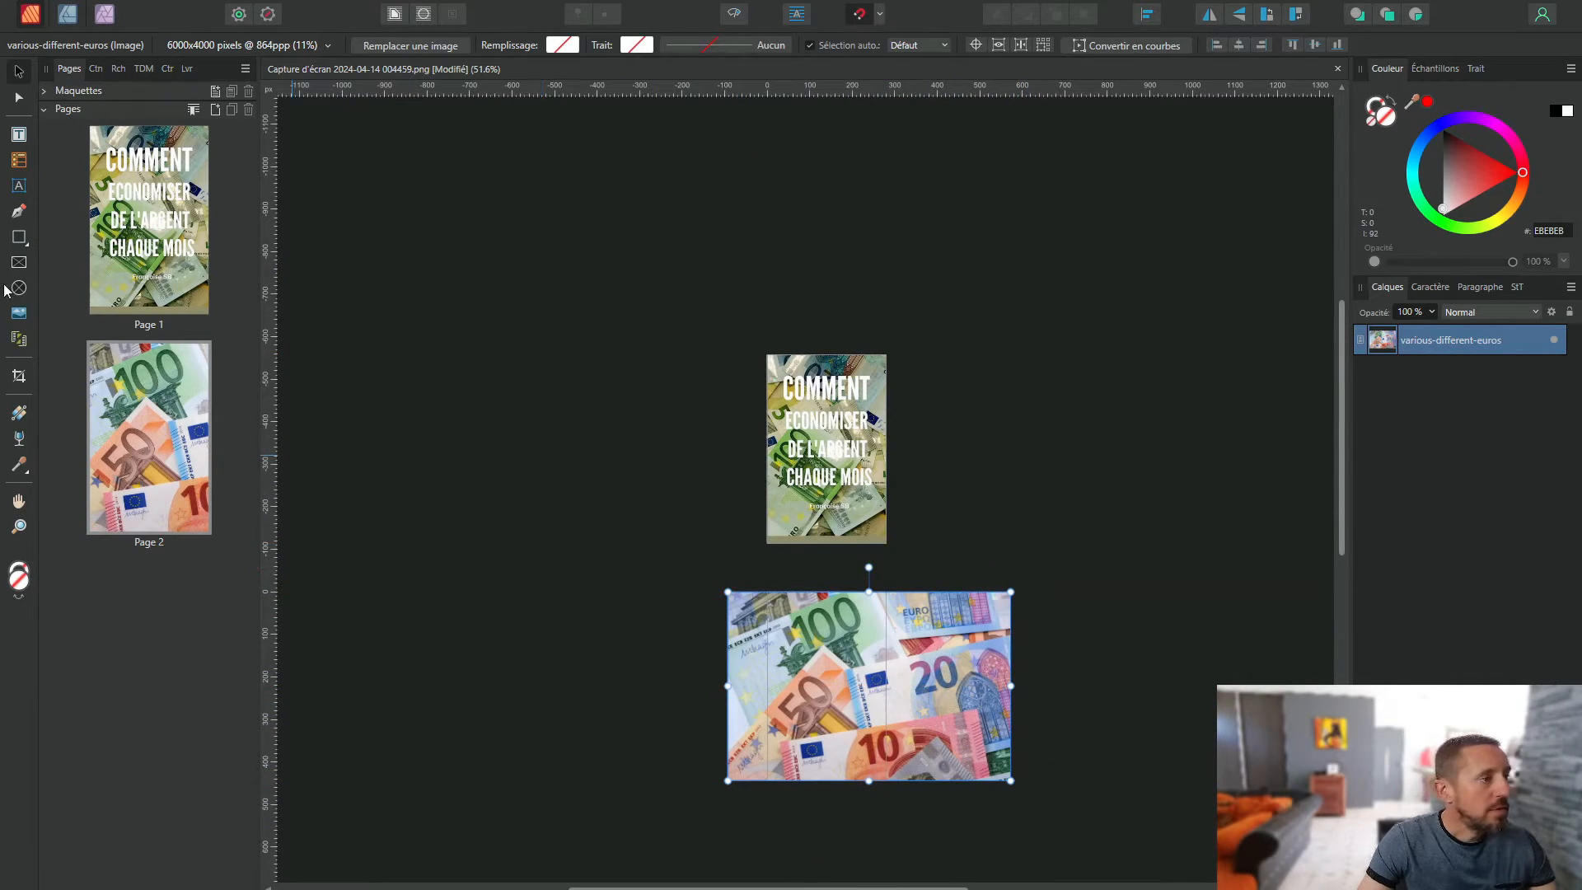
Step: Crop the euro banknotes image at both sides so that it ends exactly at the side edges of page 2
left_click(19, 379)
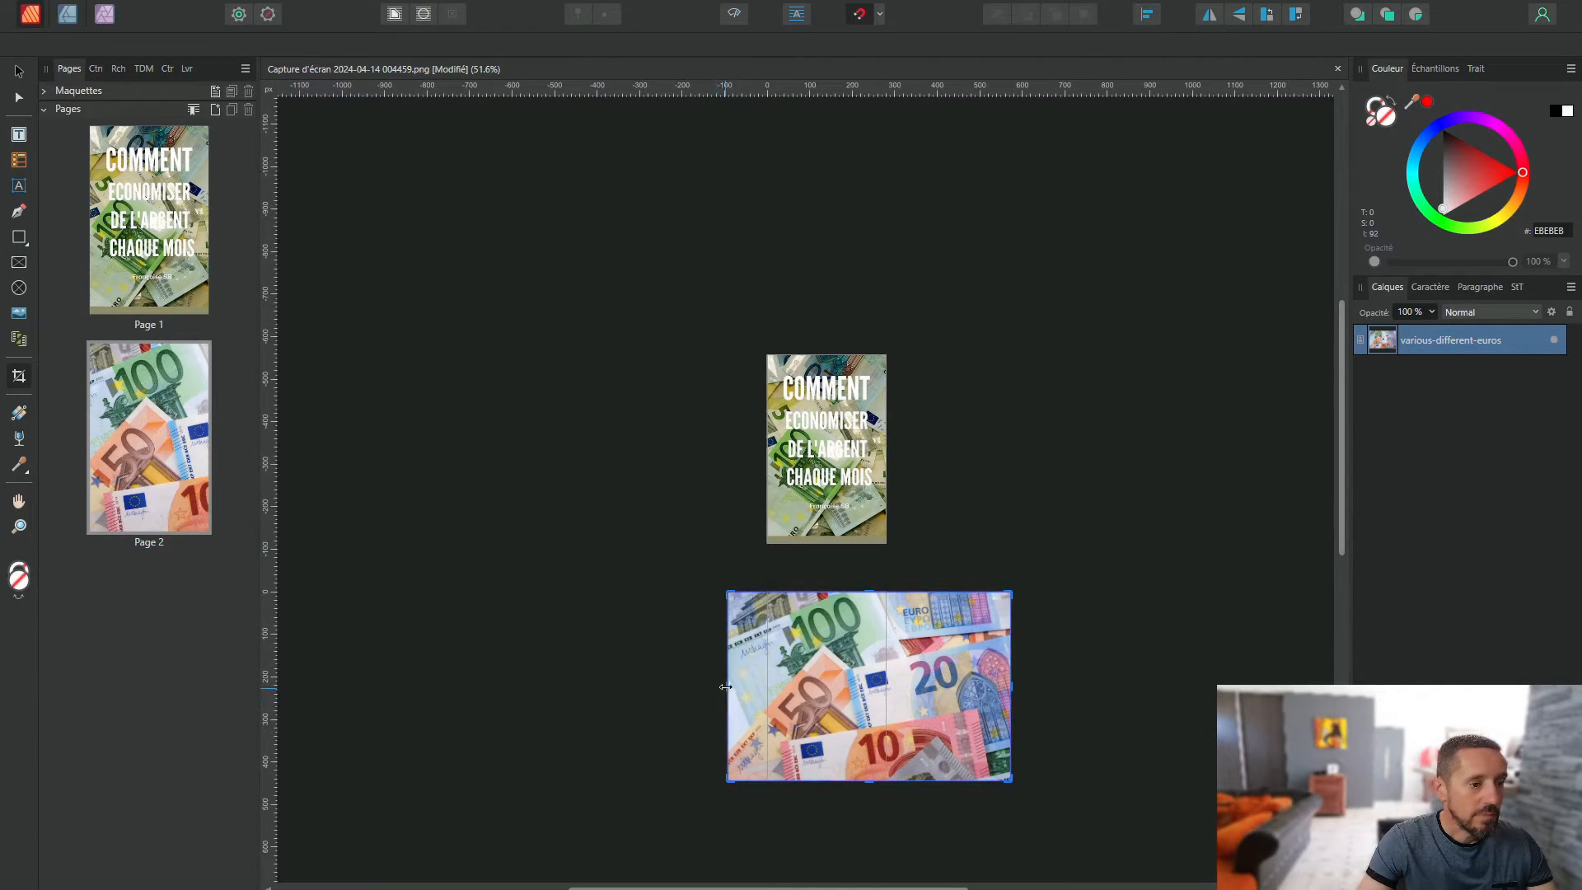
left_click_drag(725, 686, 766, 686)
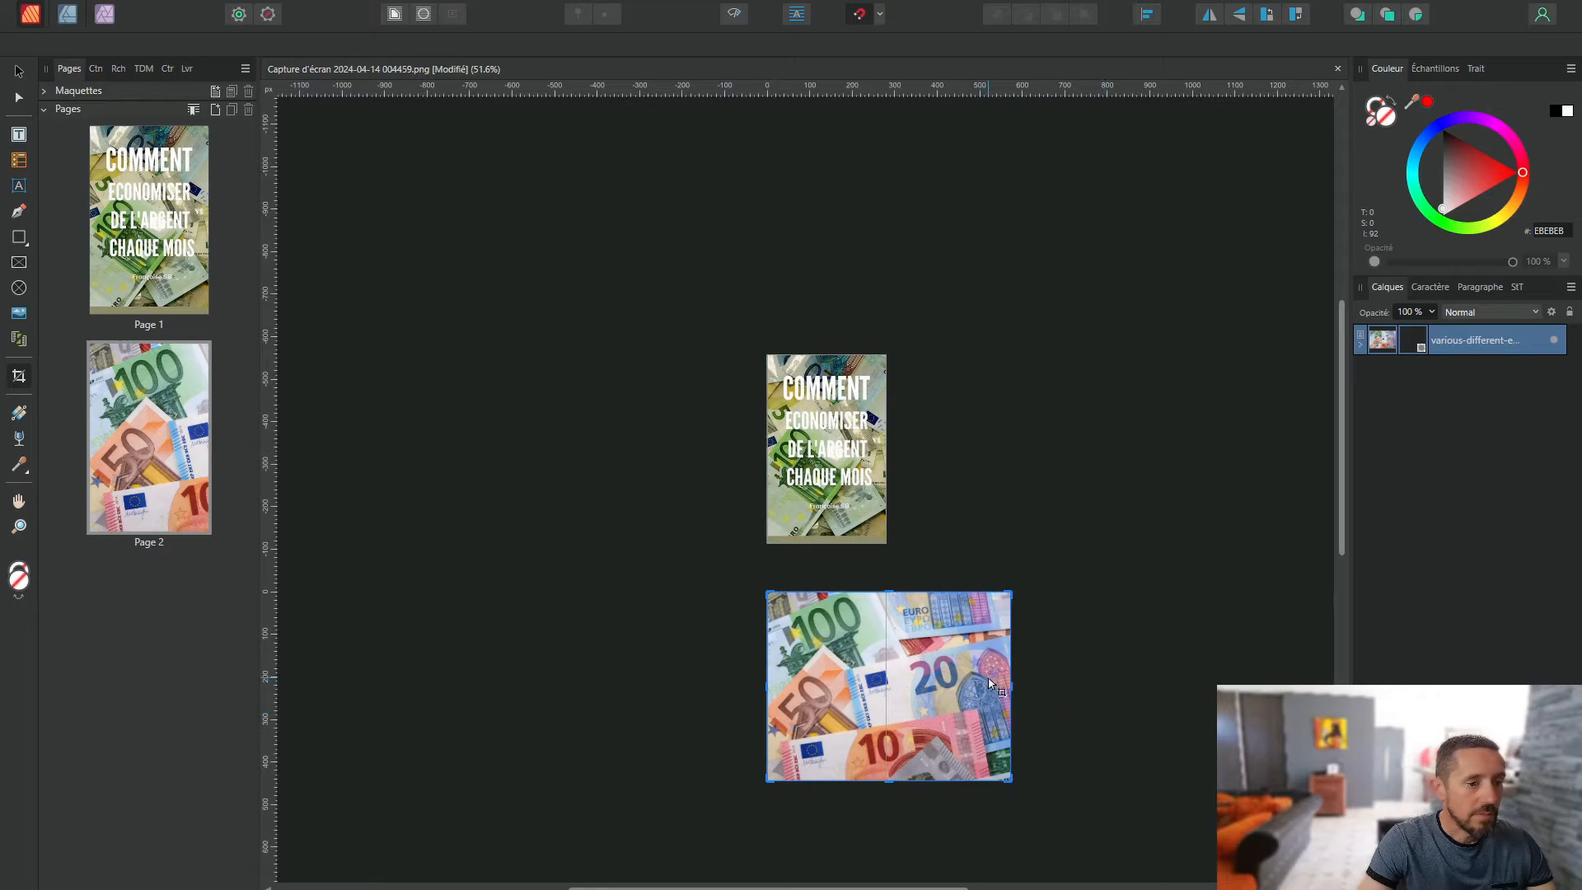
left_click_drag(1011, 686, 888, 691)
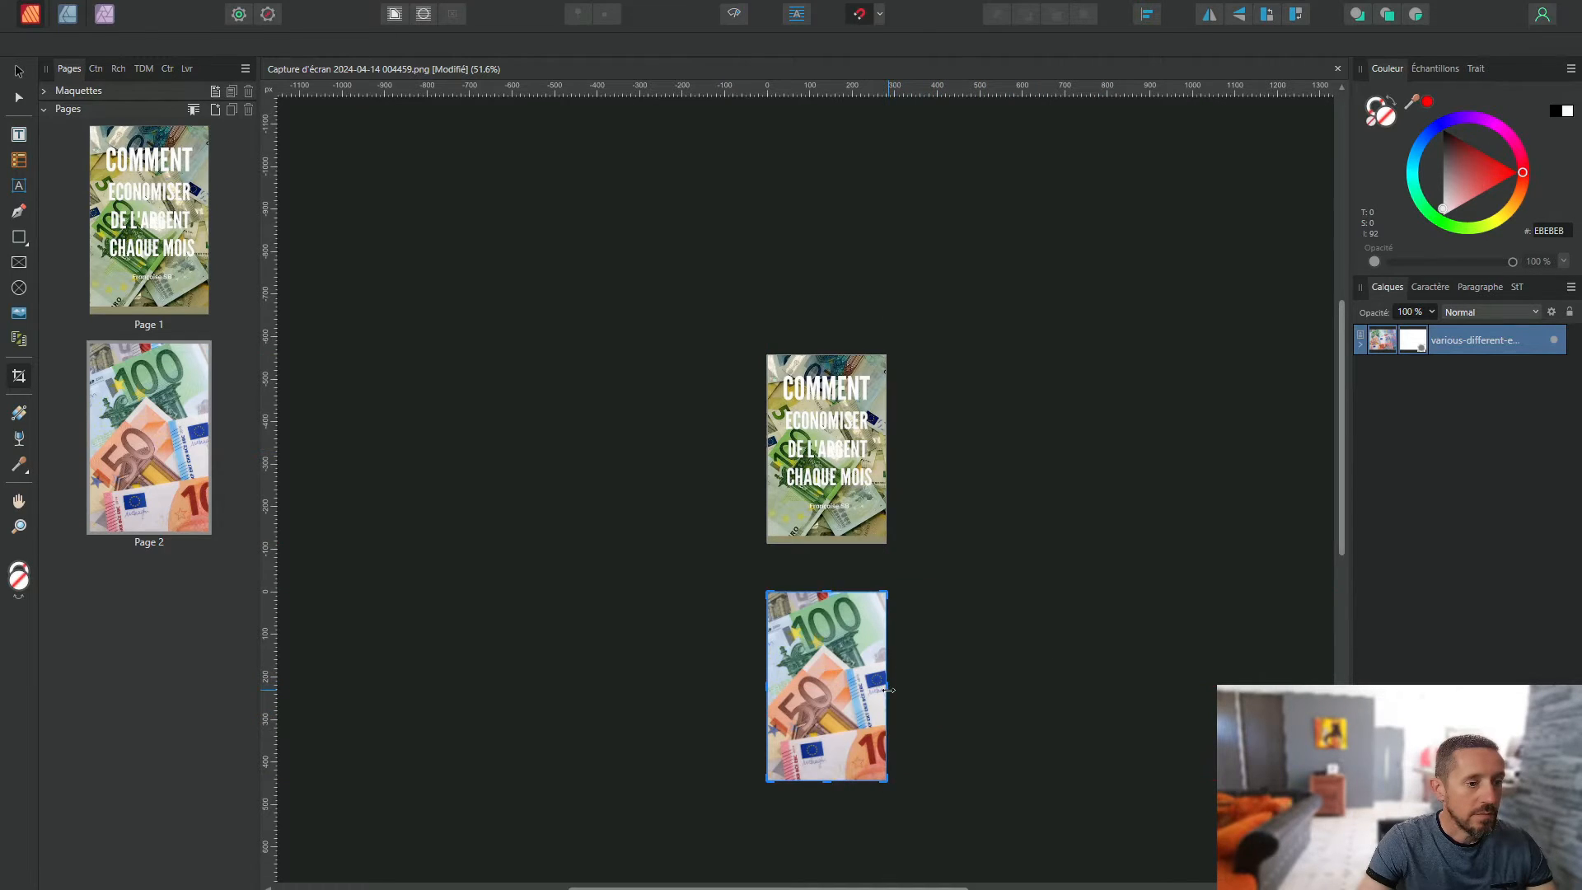
left_click(973, 693)
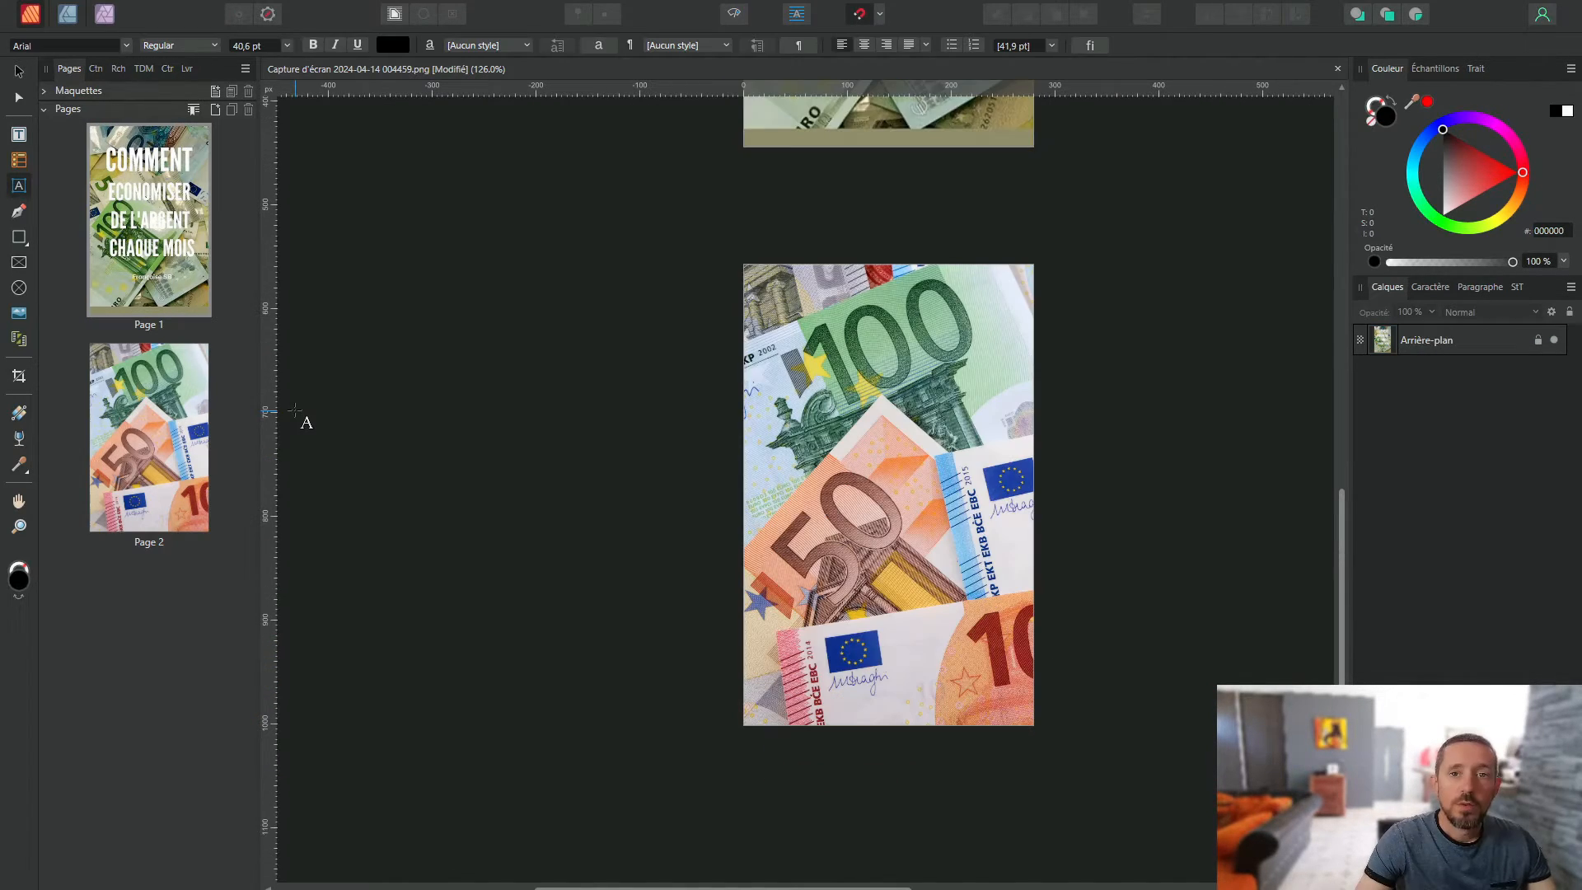
Step: Add the artistic text "comment" near the top of the banknotes image on page 2
left_click(123, 206)
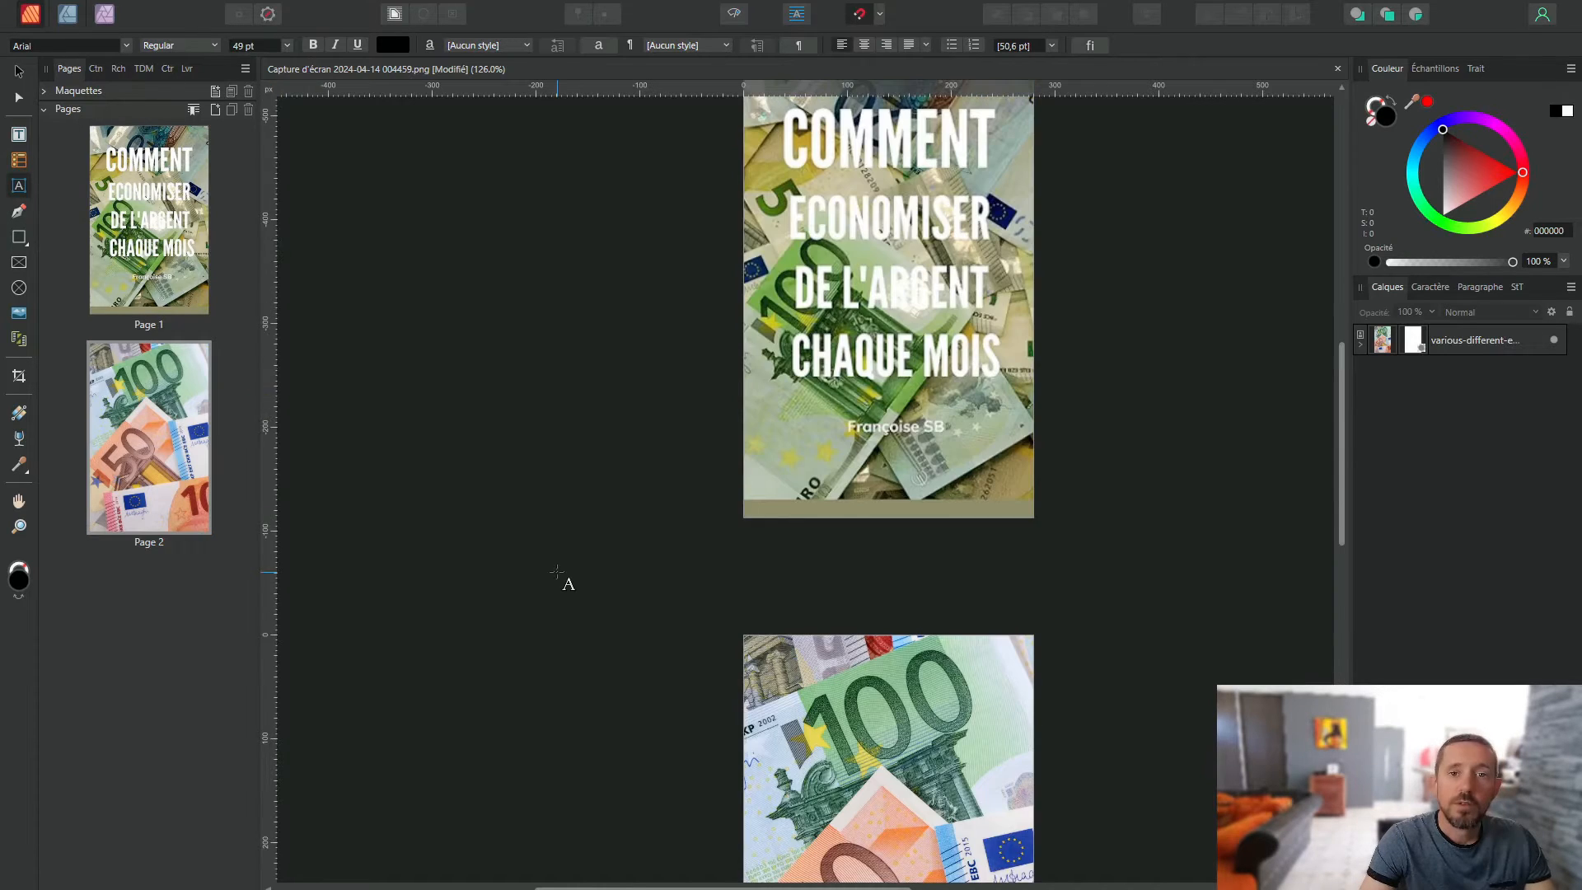
scroll(650, 554, "down", 3)
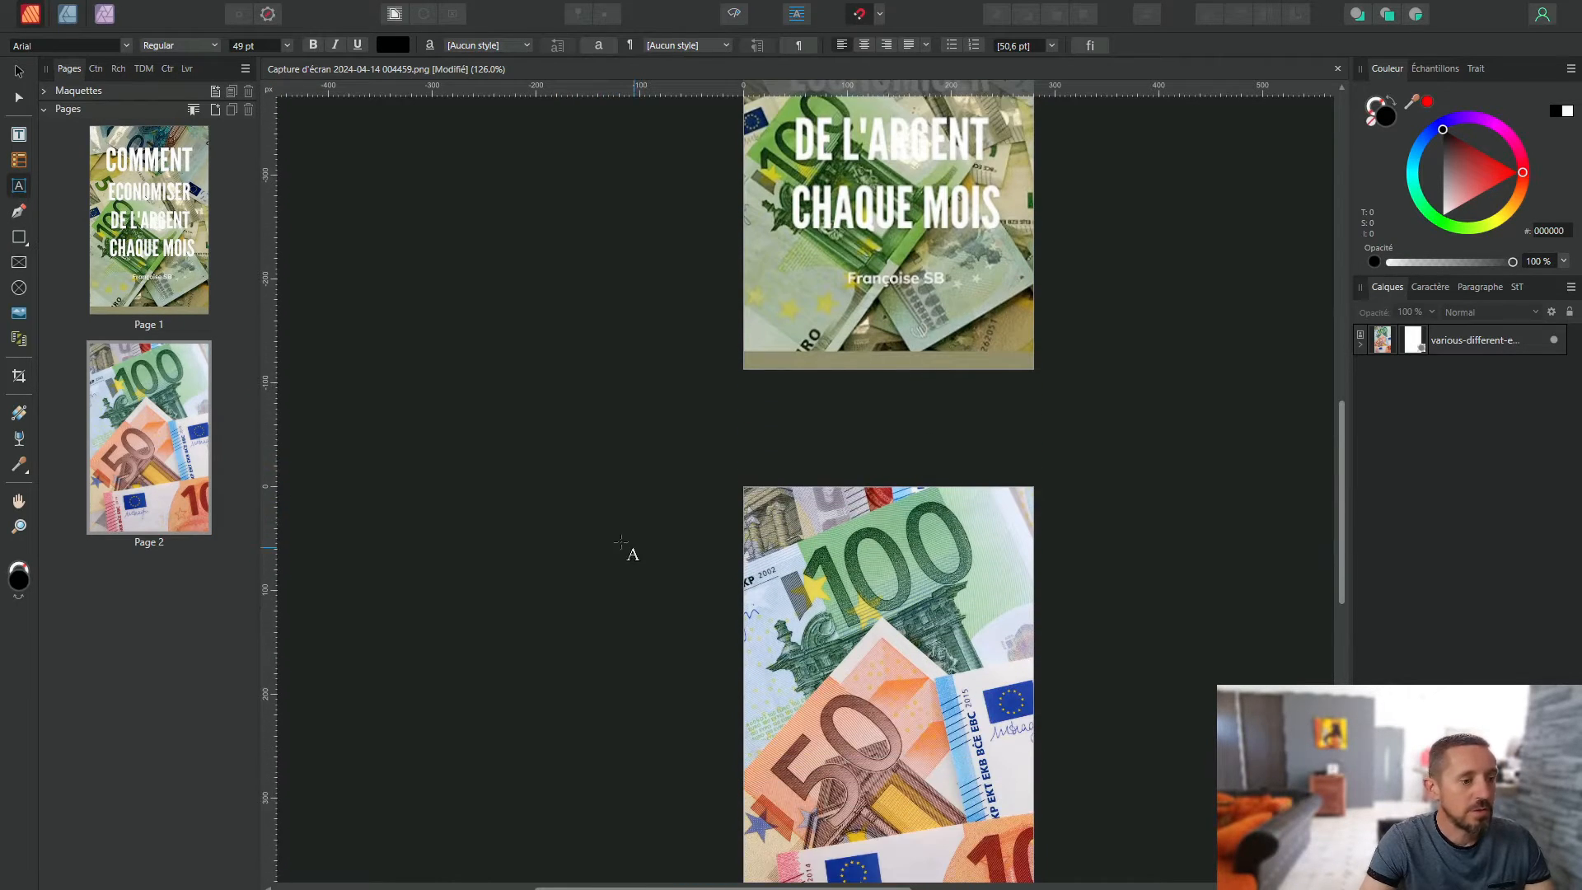
scroll(628, 555, "up", 1)
scroll(888, 494, "down", 2)
left_click(767, 410)
type("c")
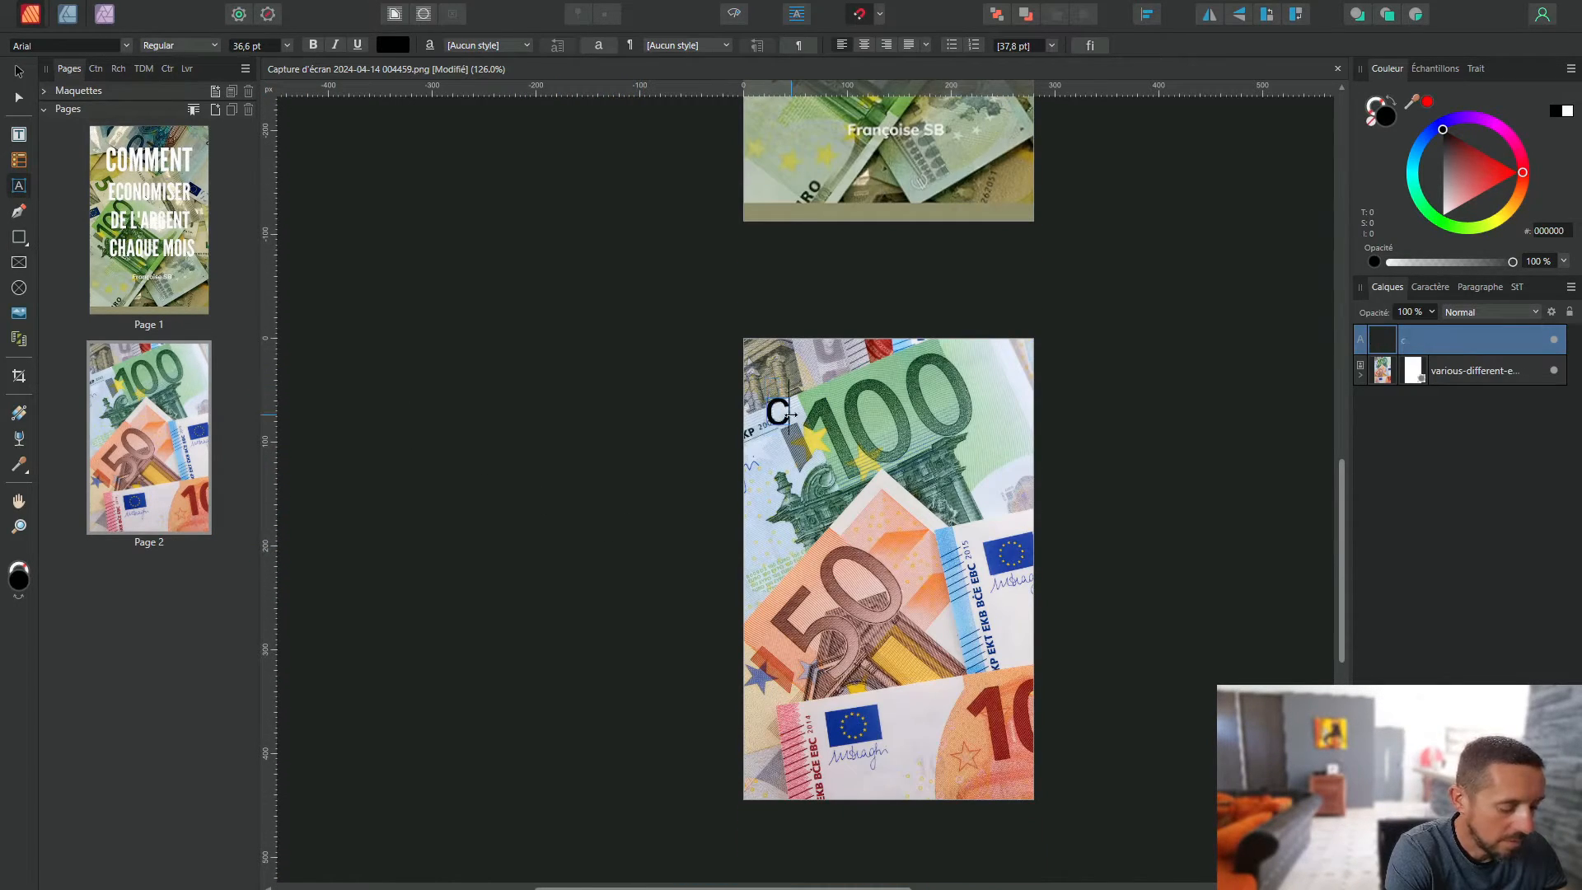
type("omment")
Step: Set the "comment" text in Bebas Neue and scale it up to about 53.9 pt
key("ctrl+a")
left_click(126, 46)
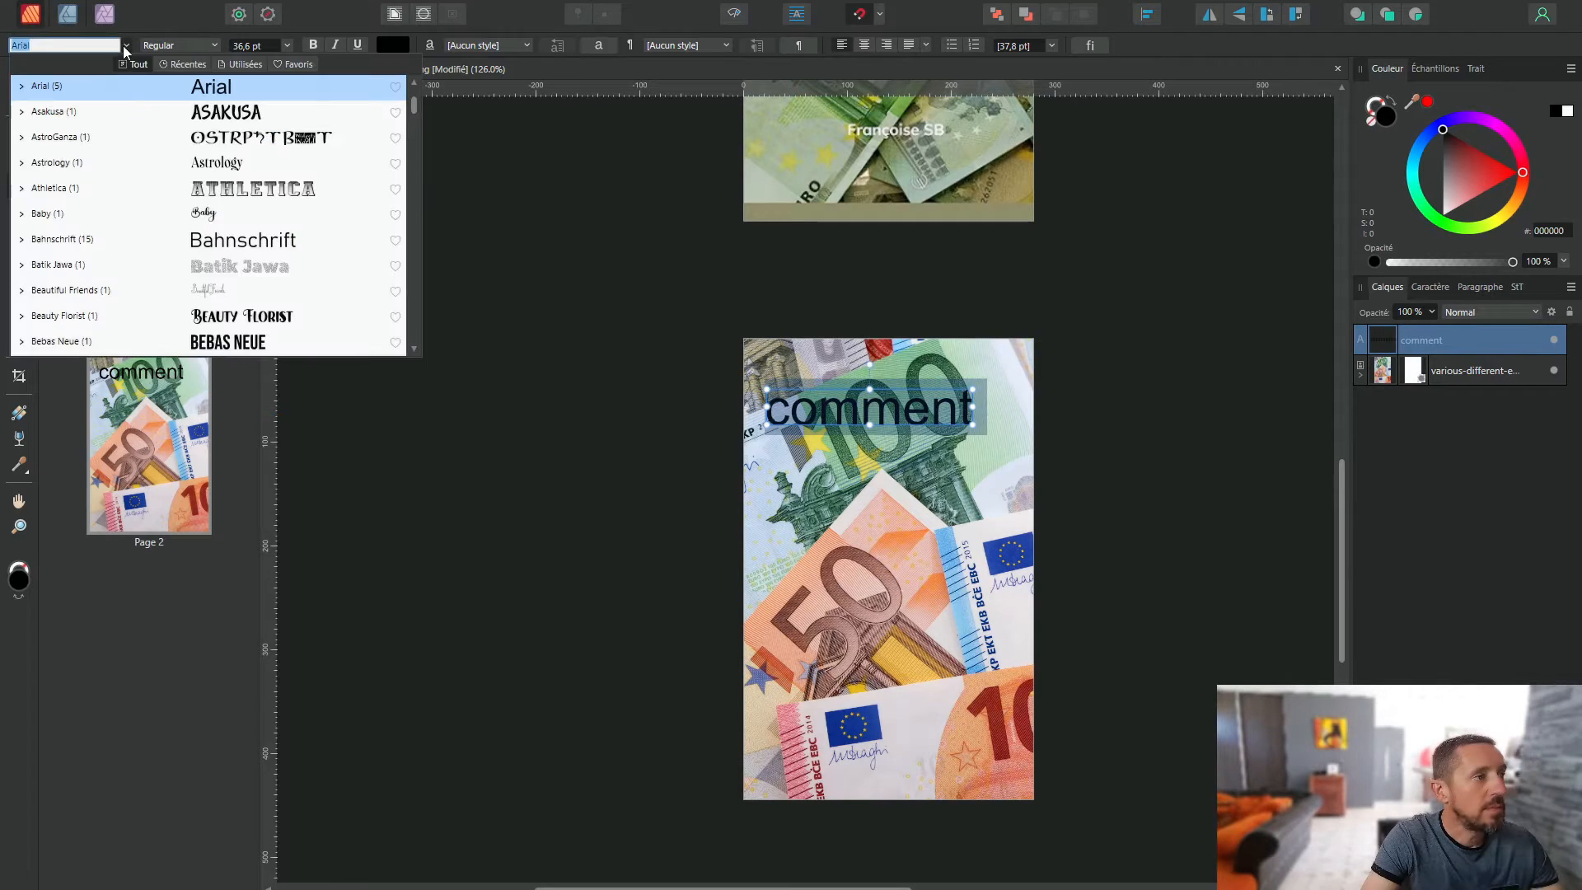
left_click(203, 342)
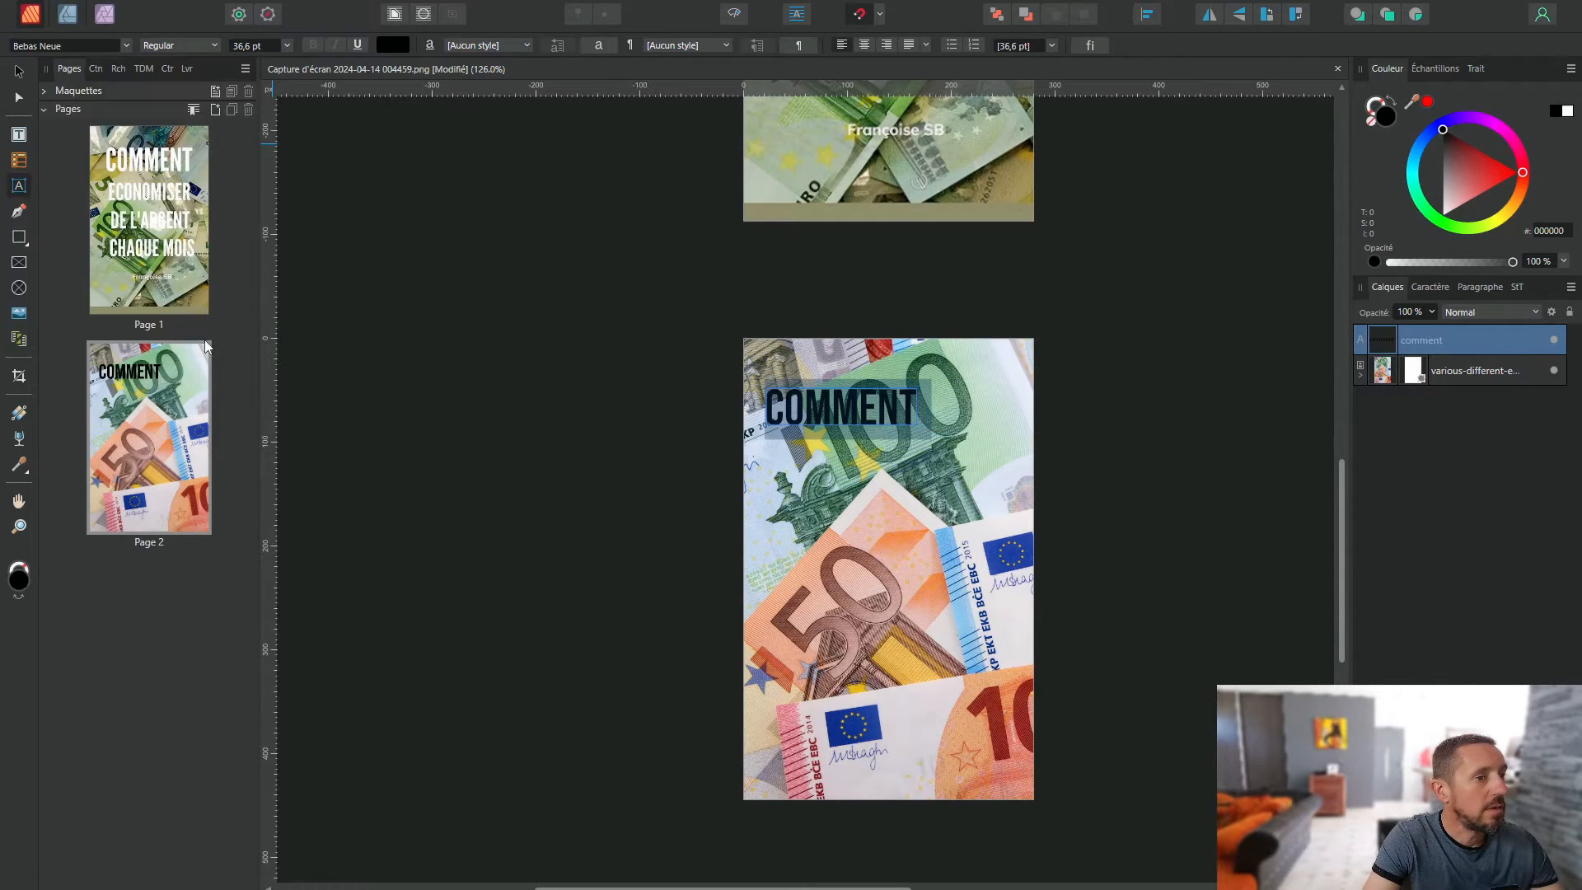
left_click_drag(921, 393, 995, 365)
key("Escape")
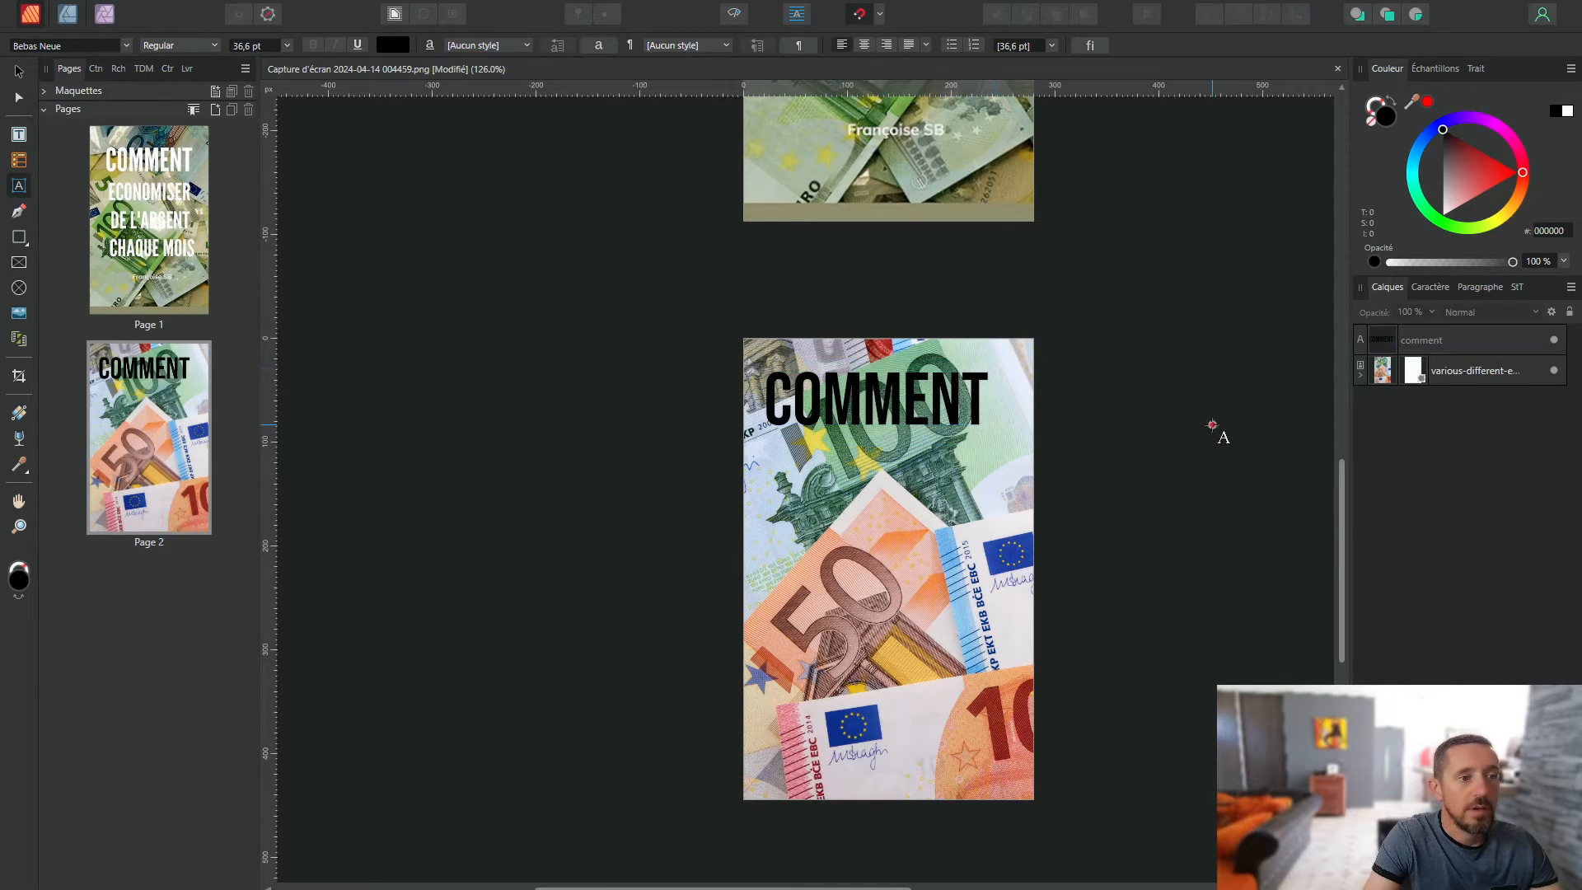
Step: Duplicate the "comment" text down the page for the remaining title lines and rewrite the second line as "economiser"
key("ctrl+j")
left_click_drag(876, 397, 875, 646)
key("ctrl+j")
double_click(876, 470)
type("economiser")
Step: Rewrite the third title line as "De l'argent"
double_click(849, 554)
type("de l'aregen")
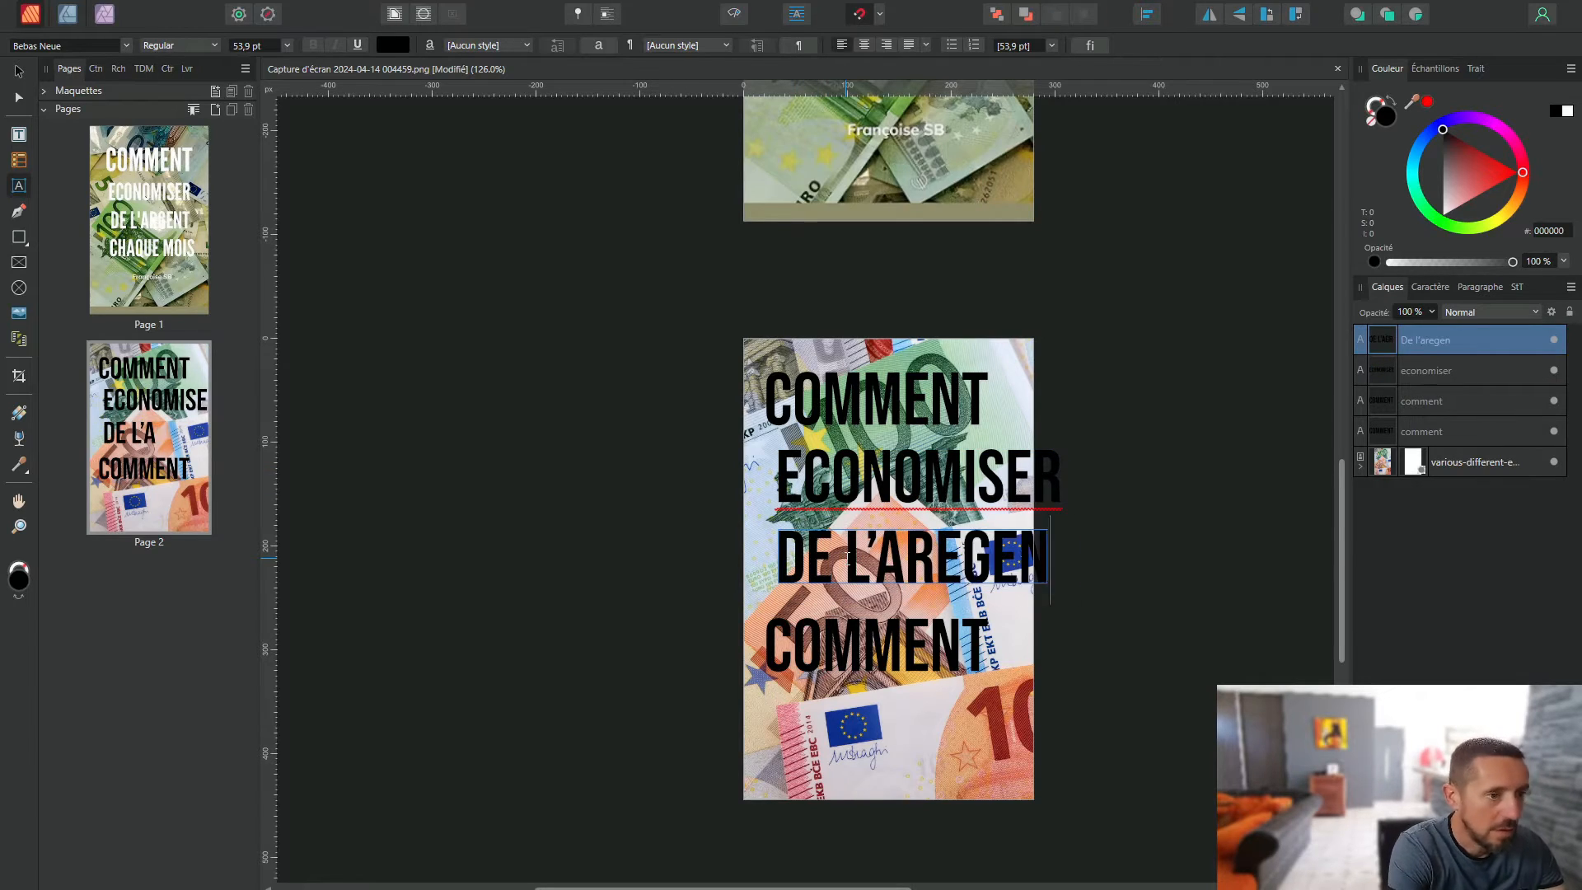
key("BackSpace")
key("BackSpace")
key("BackSpace")
key("BackSpace")
type("gent")
Step: Rewrite the fourth title line as "Chaque mois" and scale it to the page width, about 52.9 pt
double_click(876, 647)
type("Chaque mois")
key("Escape")
left_click_drag(991, 646, 1059, 634)
scroll(1059, 626, "up", 4)
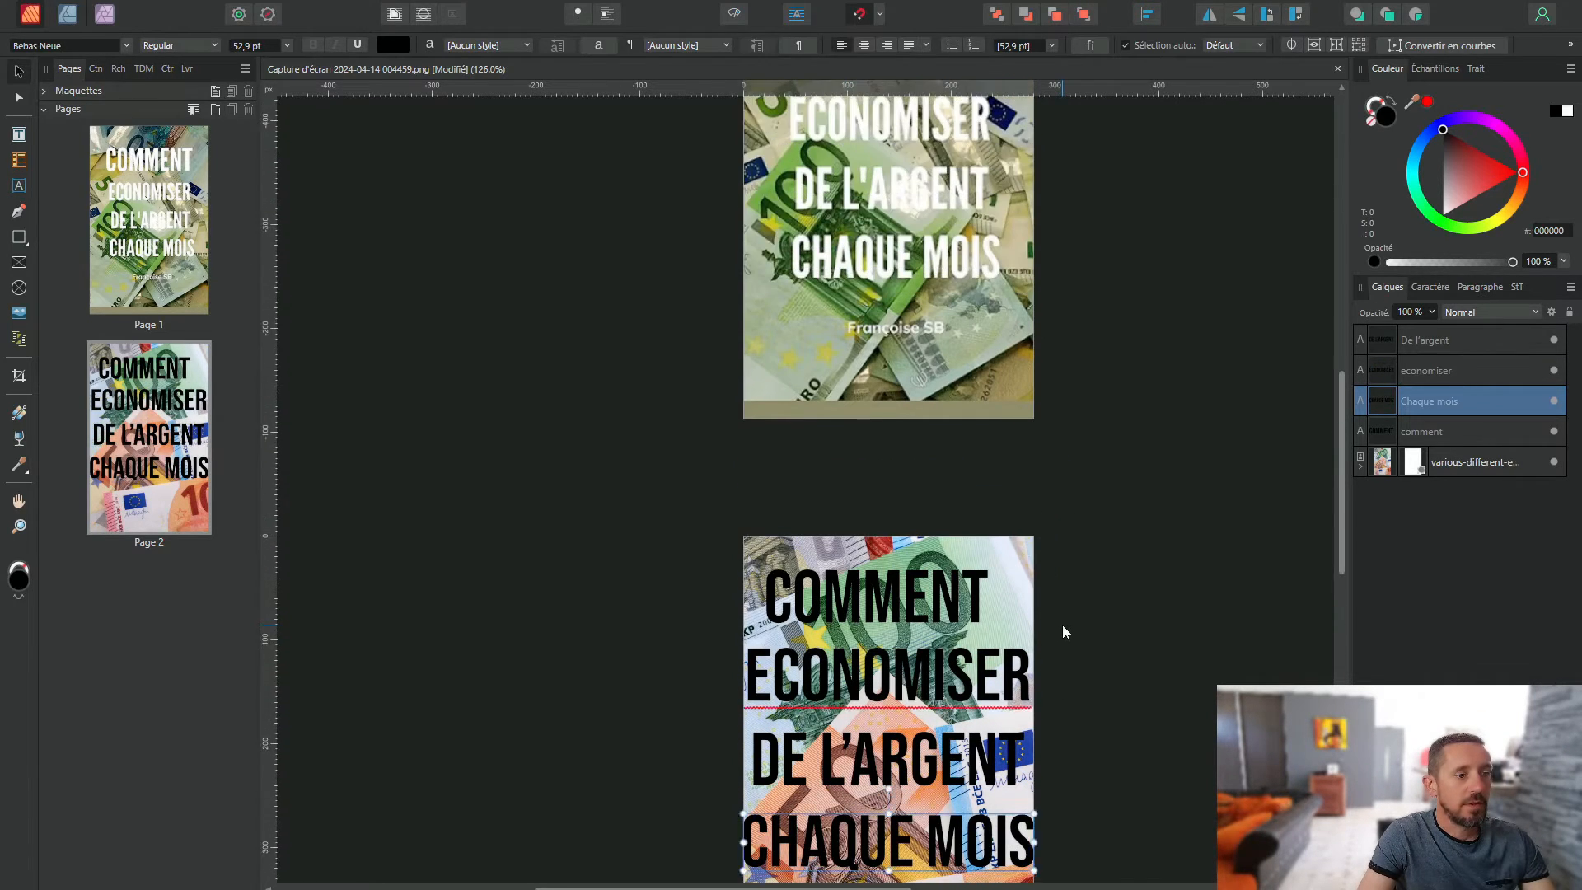
Step: Add a Luminosité et contraste adjustment to the banknotes image, strongly lowering its brightness and raising its contrast
scroll(1060, 626, "down", 6)
left_click(894, 654)
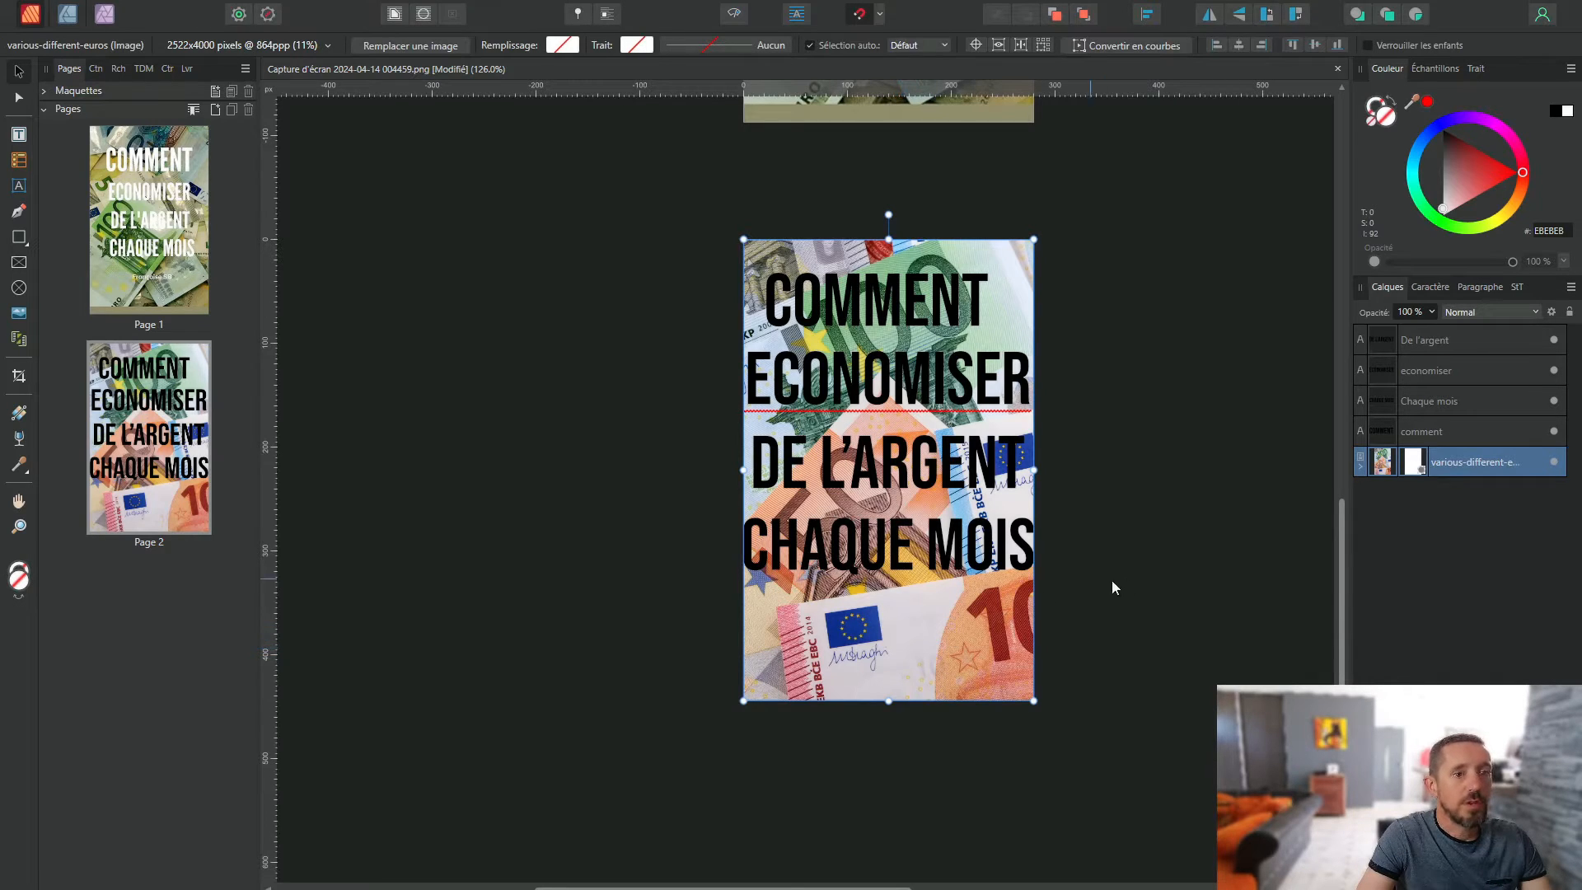
left_click(1392, 877)
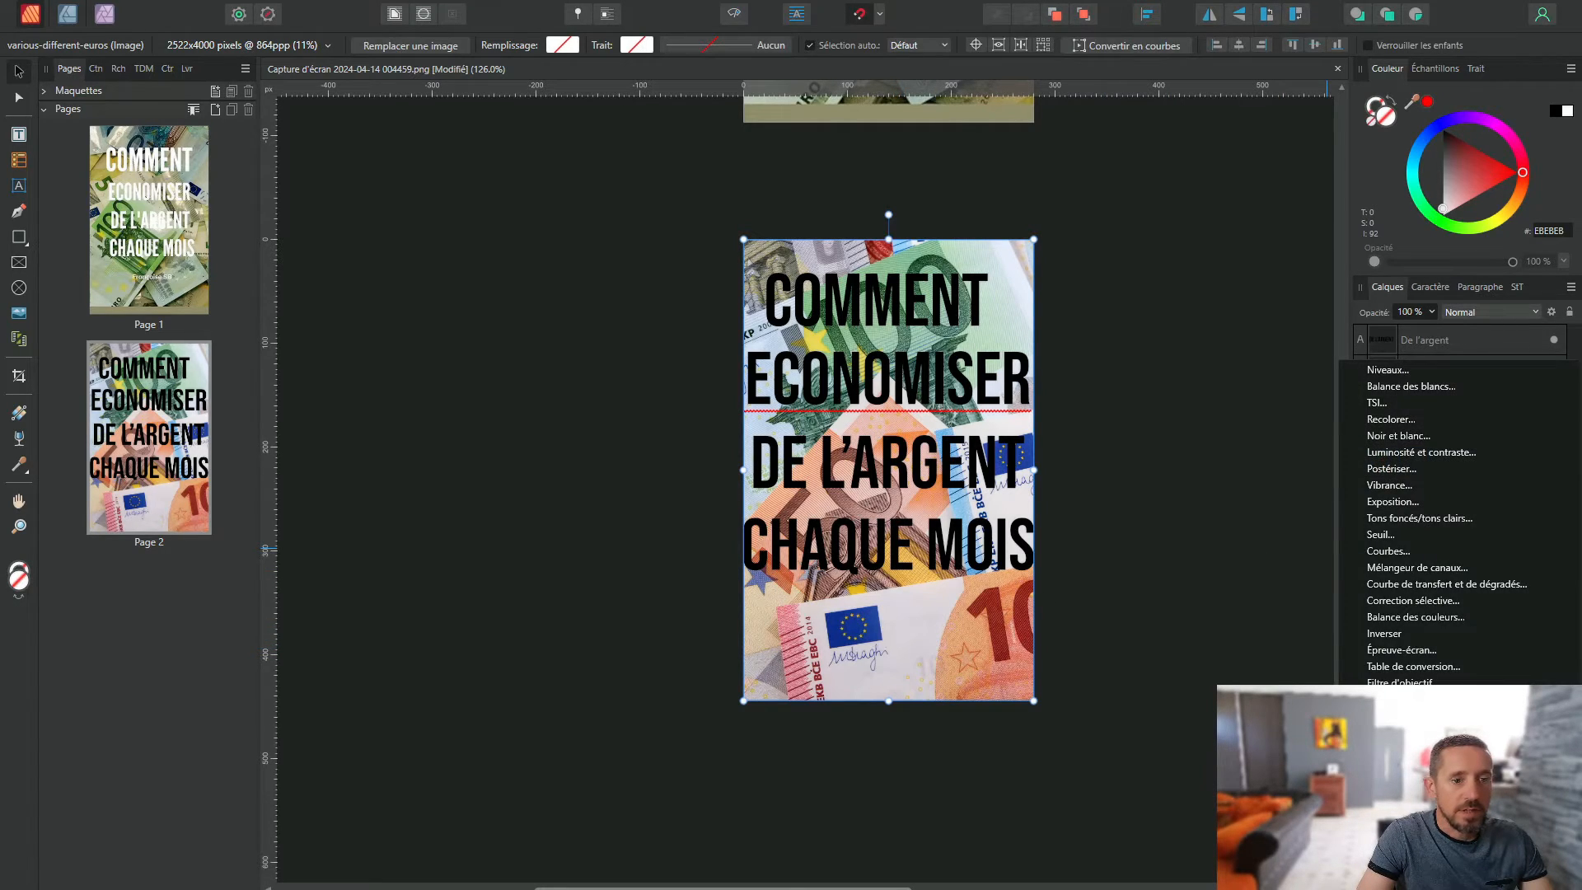
left_click(1391, 452)
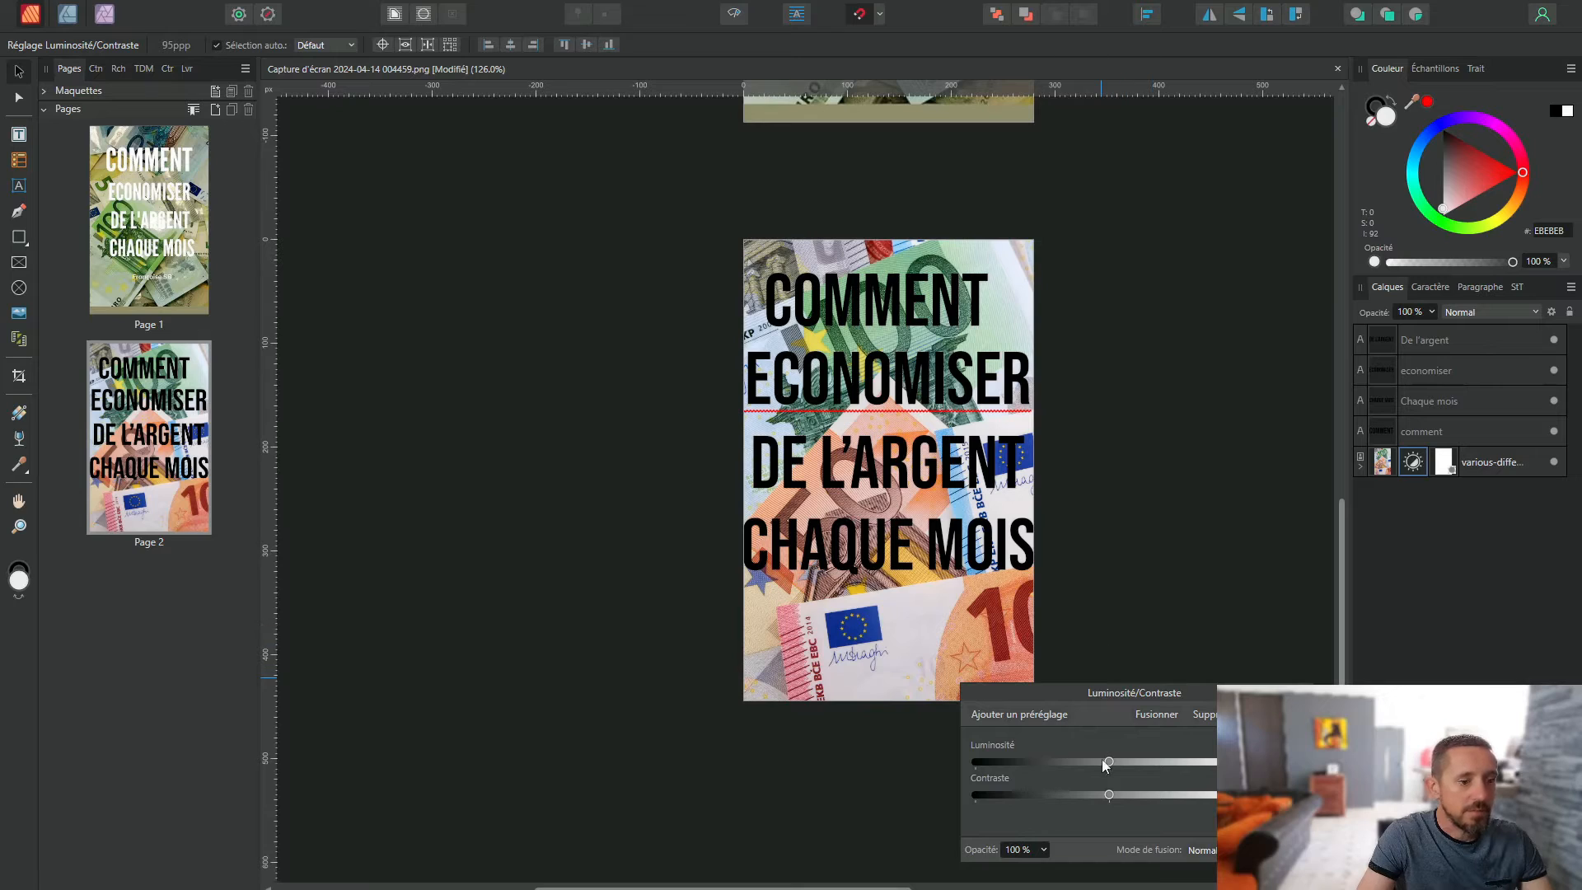
left_click_drag(1116, 762, 1235, 763)
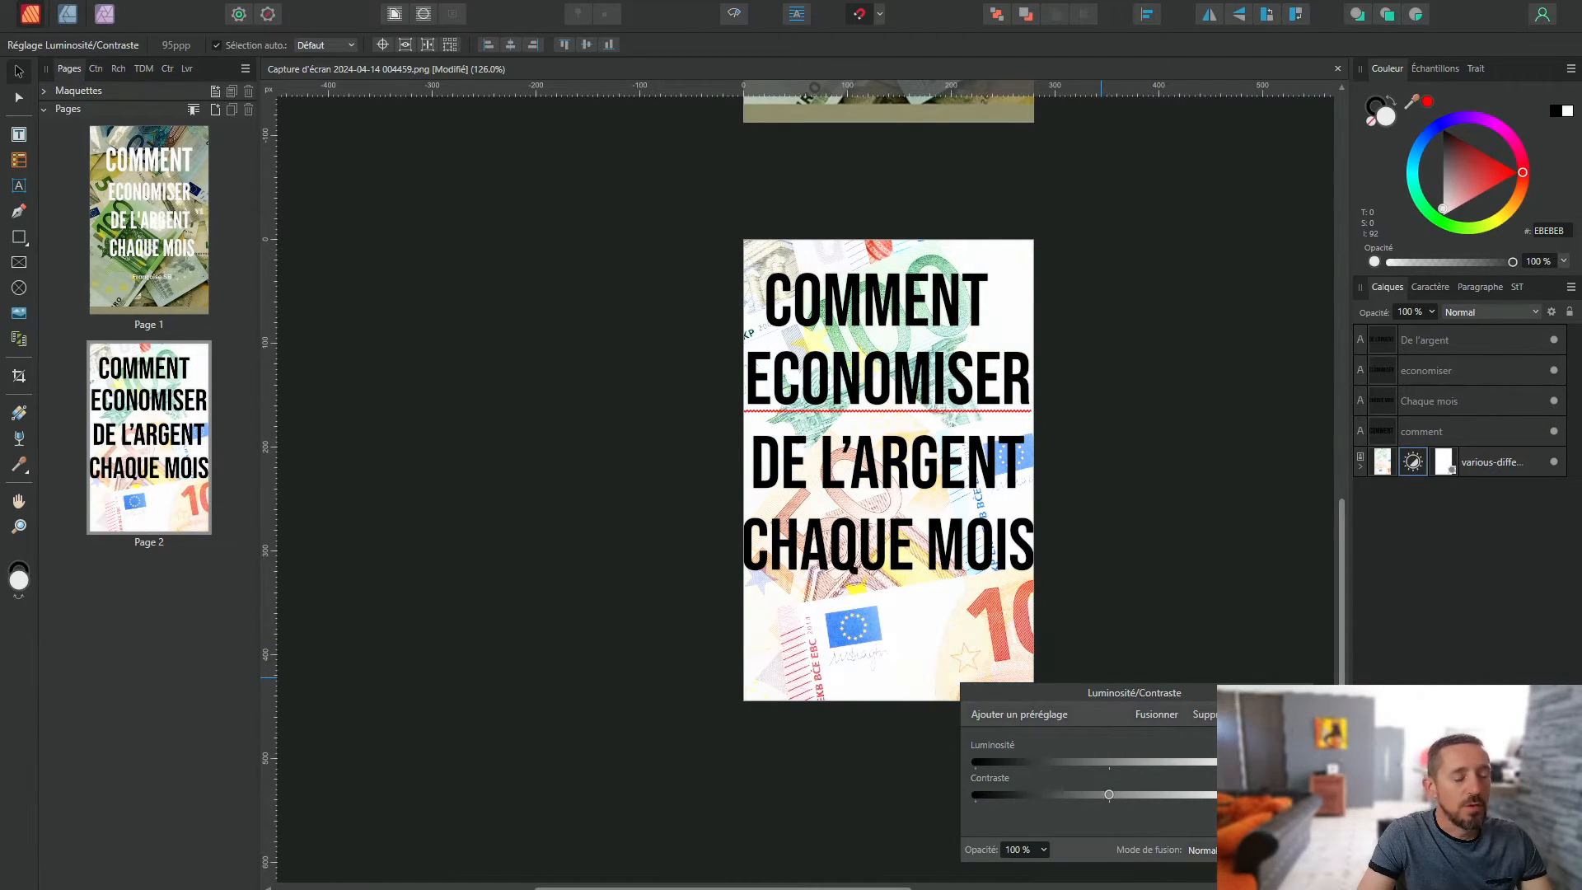
left_click_drag(1204, 771, 982, 766)
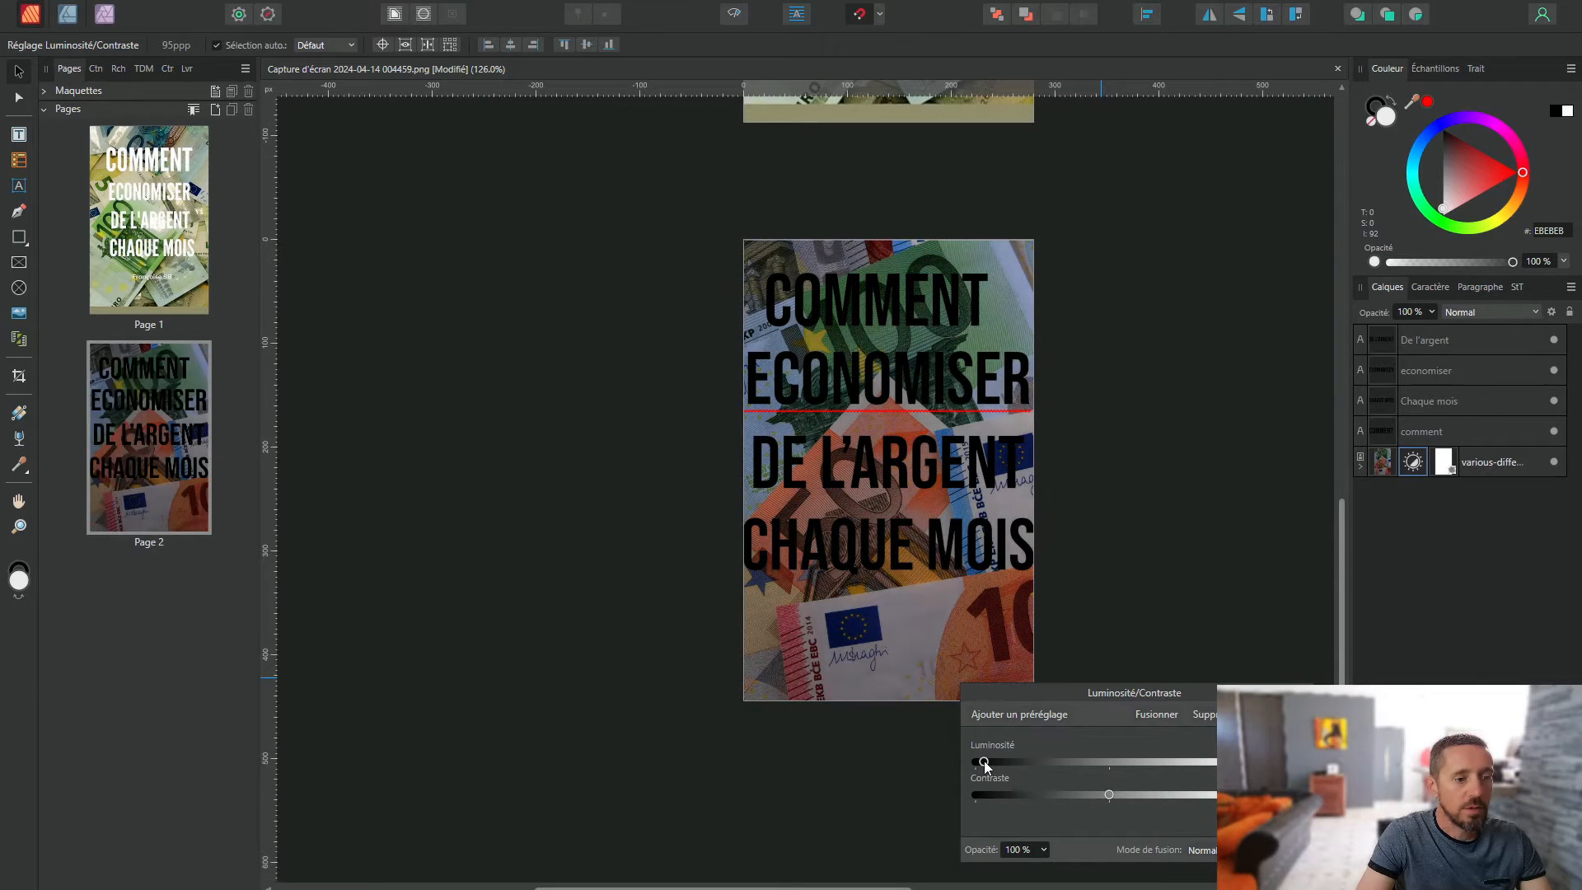
left_click_drag(1107, 796, 1174, 796)
left_click_drag(1071, 763, 1104, 763)
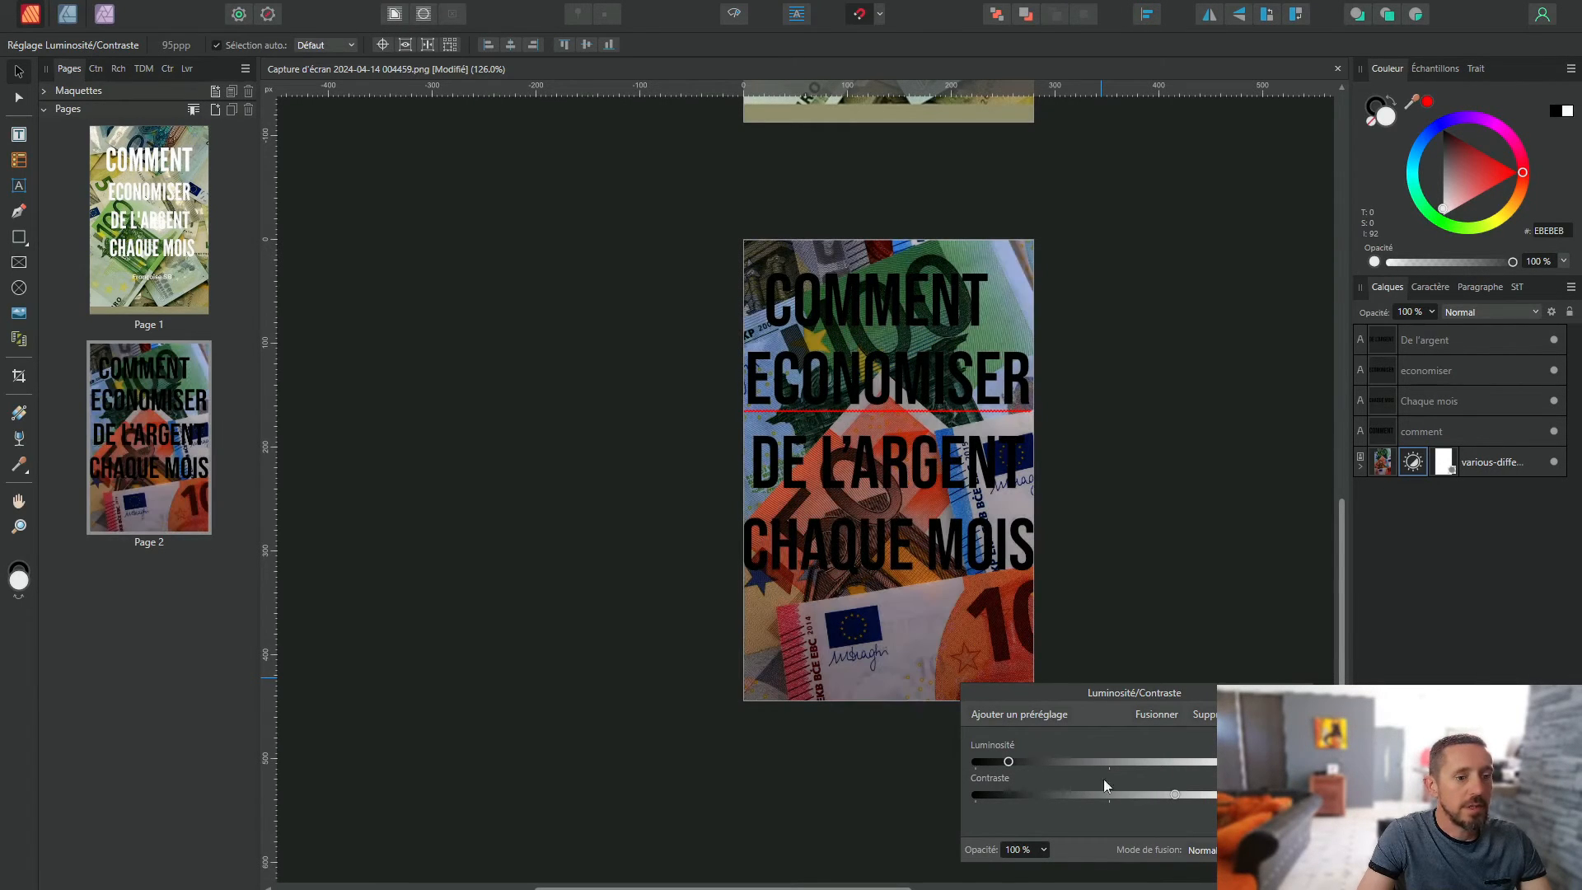
Step: Recolour all four title lines on page 2 white (FFFFFF)
left_click(863, 304)
double_click(863, 304)
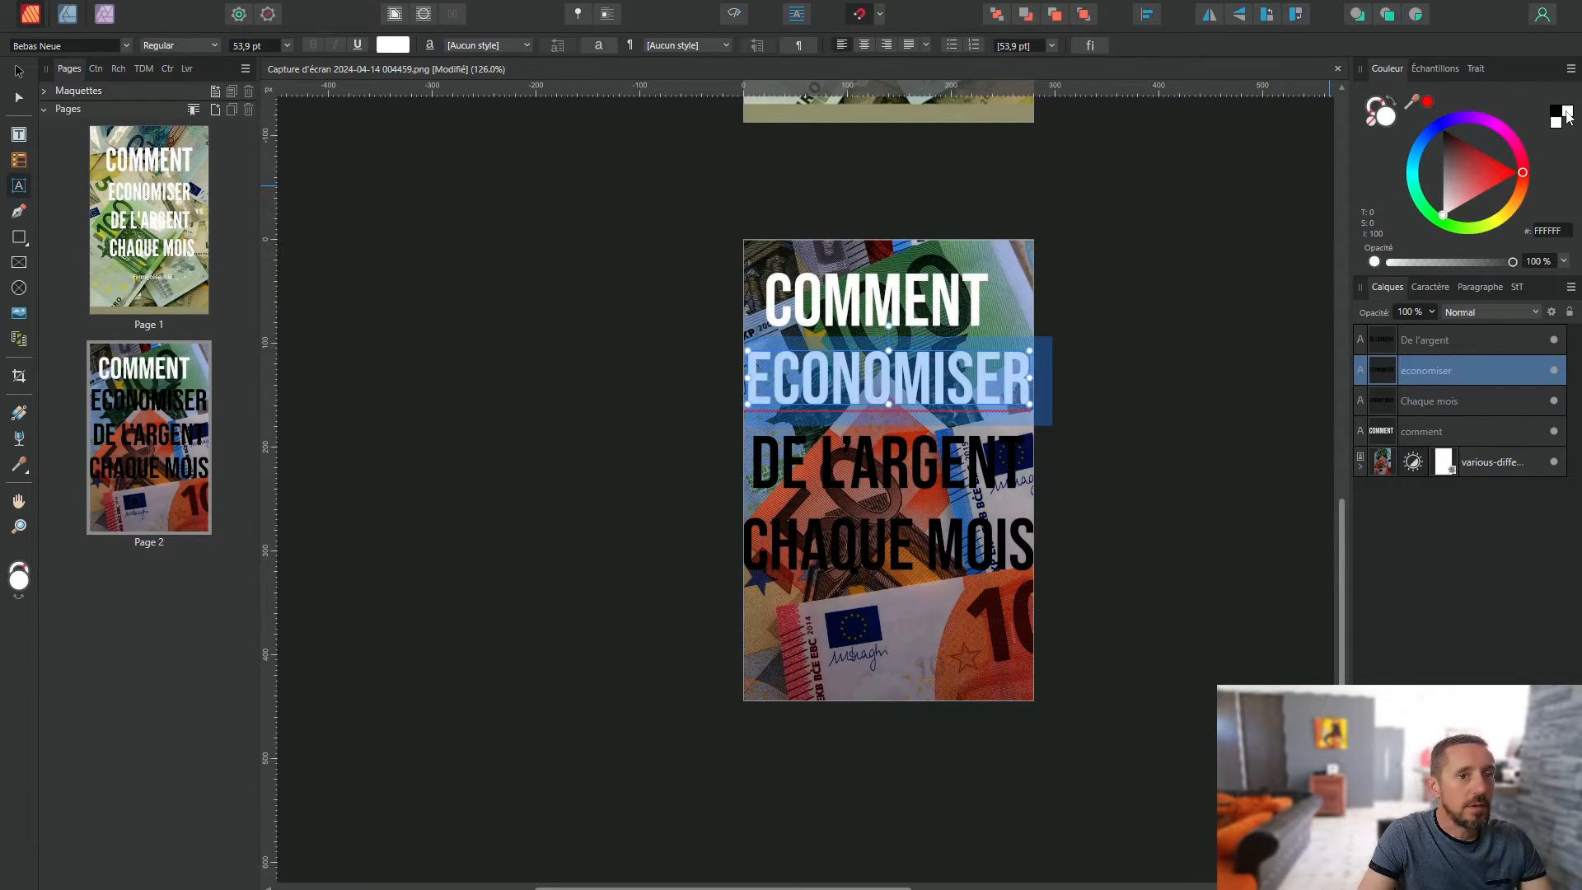
triple_click(907, 455)
left_click(1567, 111)
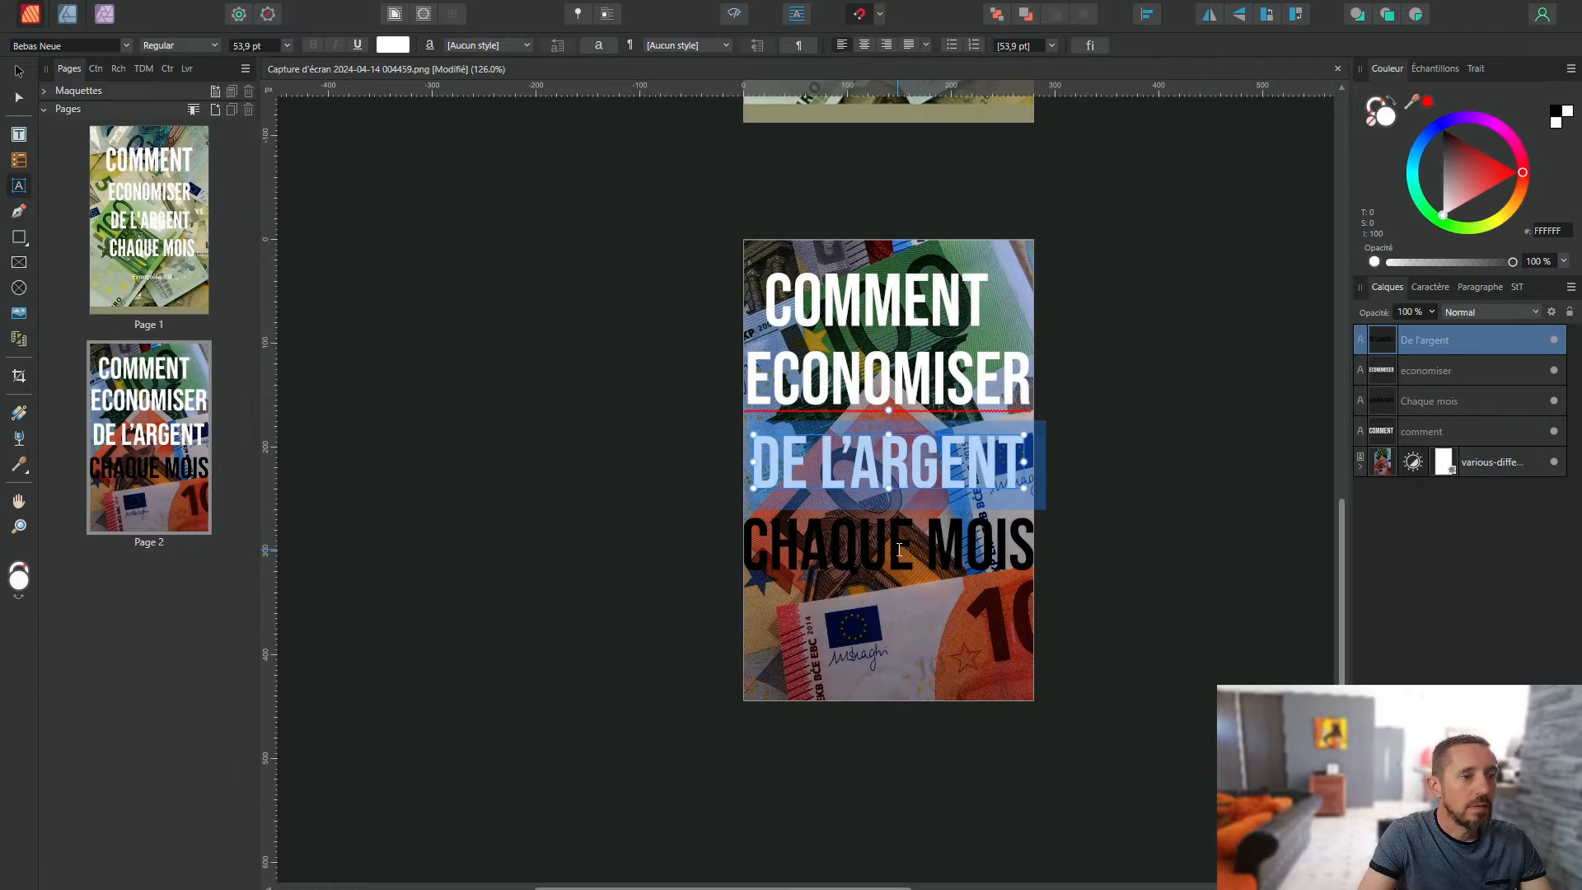
left_click(1442, 401)
left_click(1565, 112)
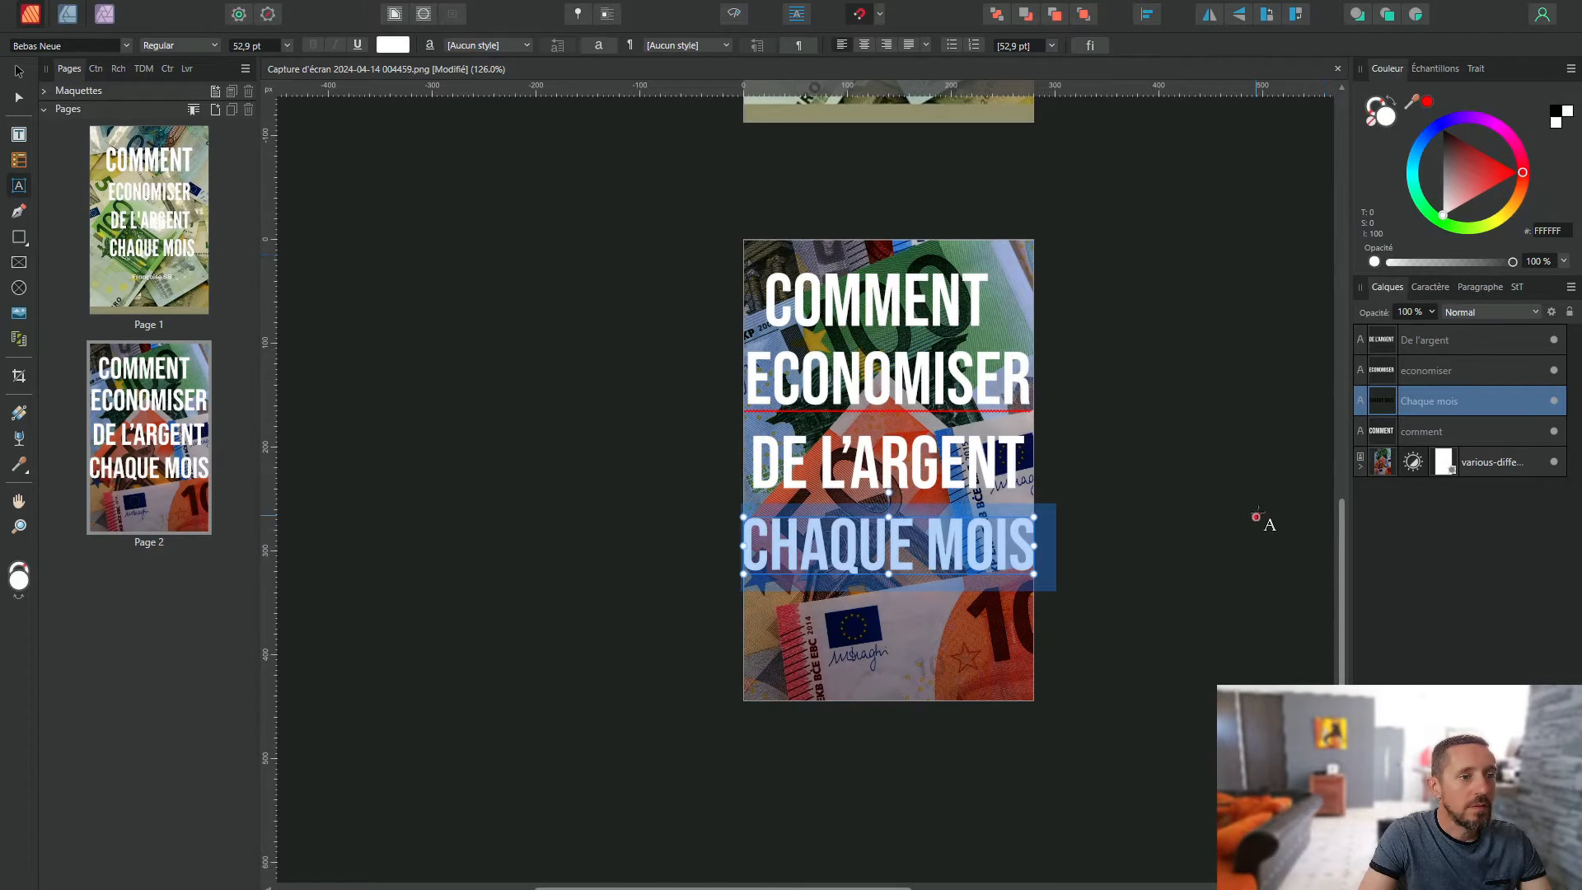
left_click(1252, 517)
Step: Compare the original cover on page 1 with the rebuilt cover on page 2 for title legibility and contrast
scroll(1112, 499, "down", 3)
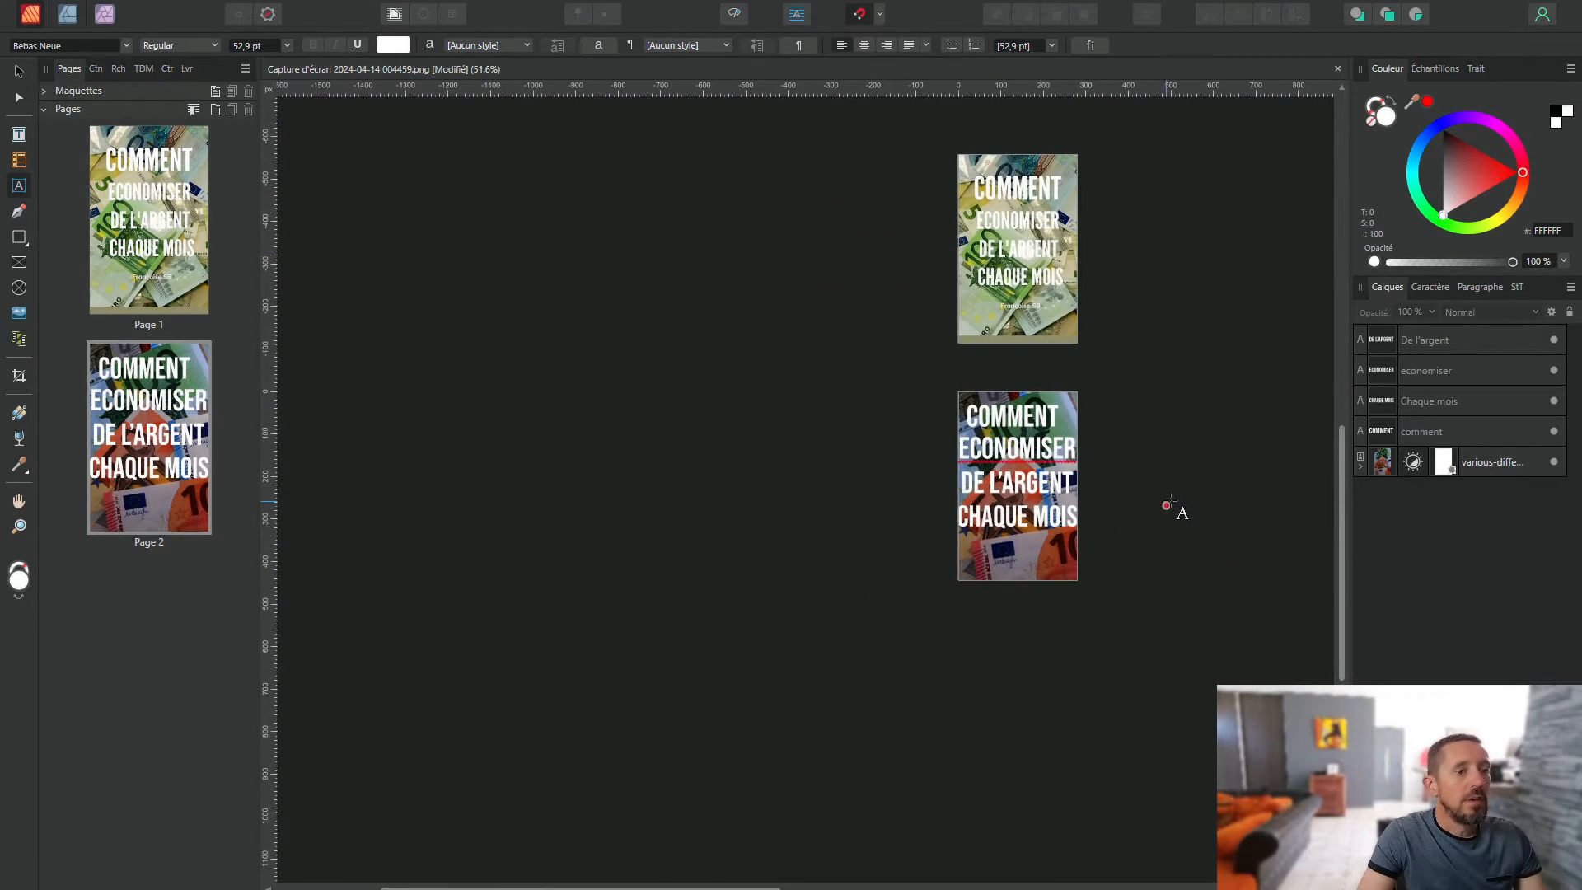
scroll(1170, 500, "up", 2)
scroll(1170, 500, "down", 3)
scroll(1170, 500, "up", 2)
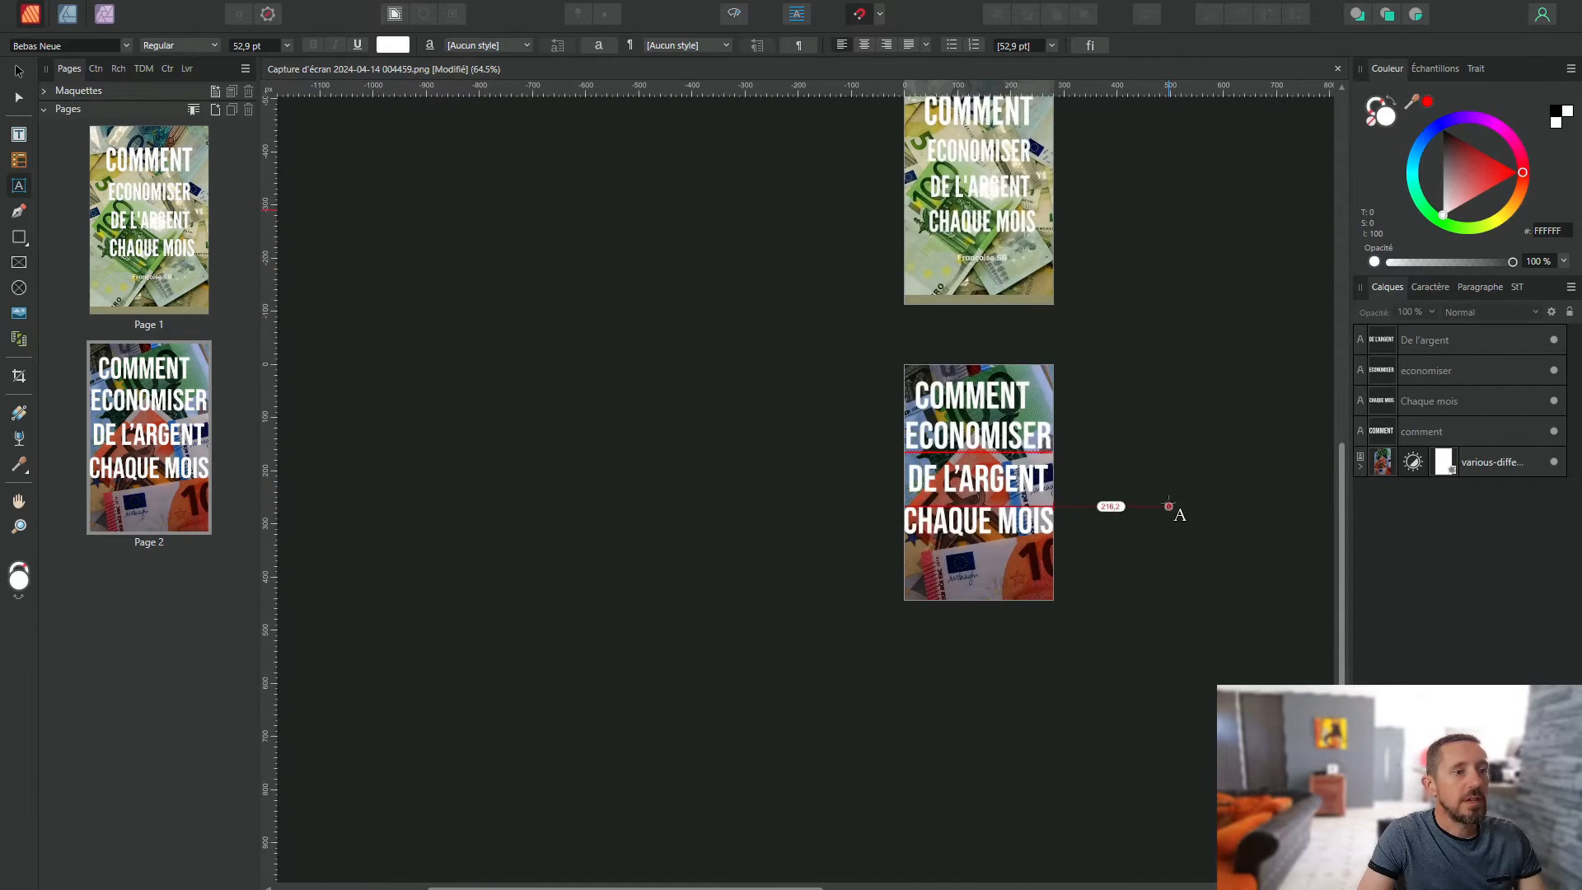
scroll(1169, 500, "down", 2)
scroll(1168, 502, "up", 1)
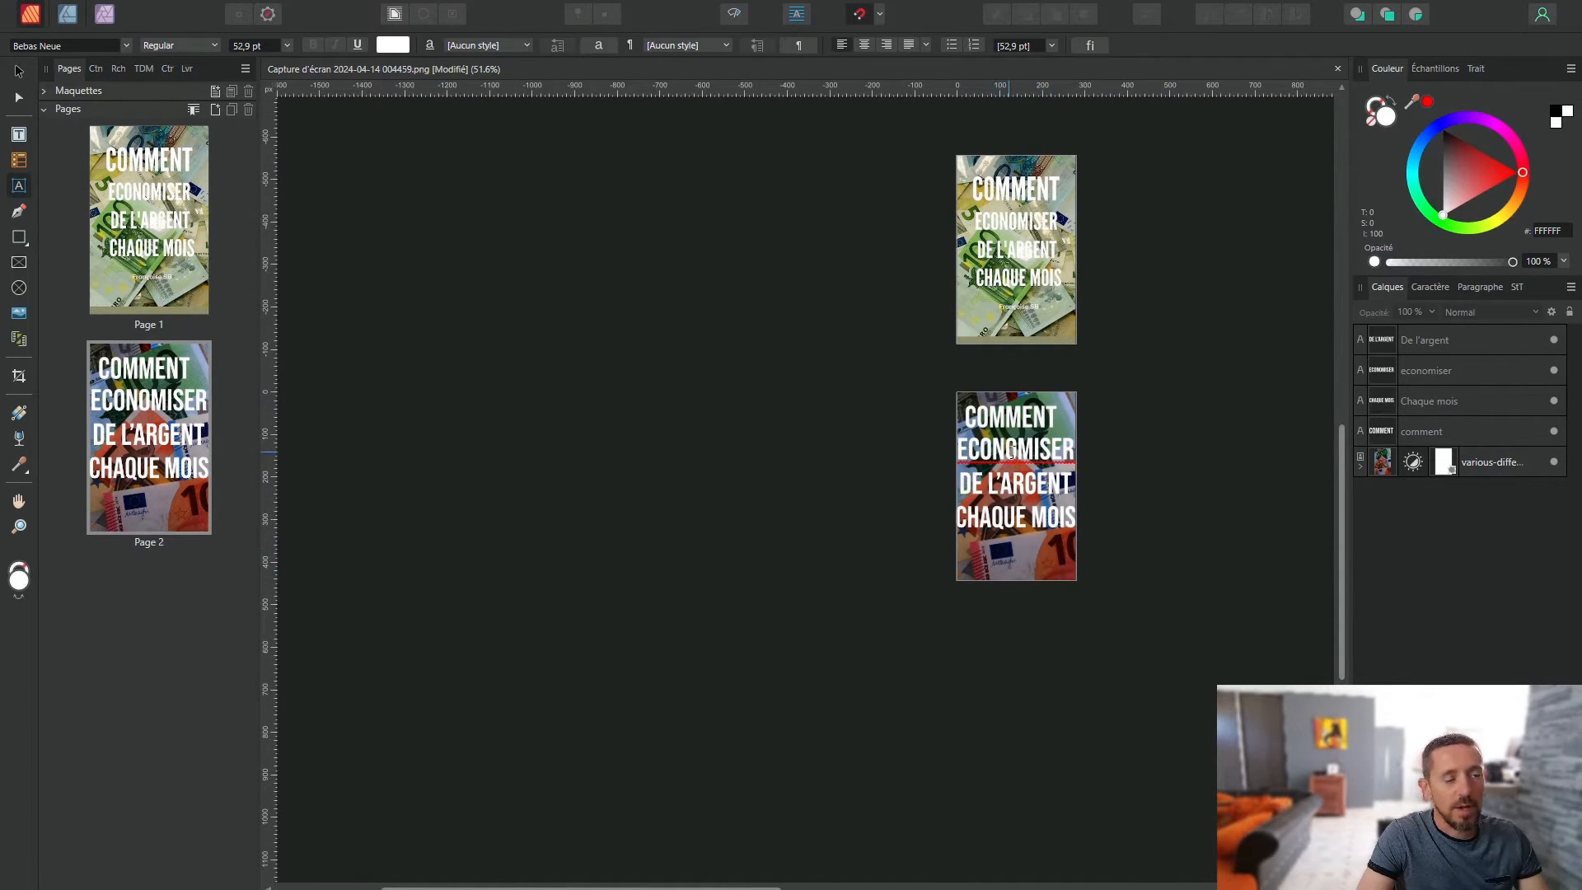
scroll(1036, 455, "up", 4)
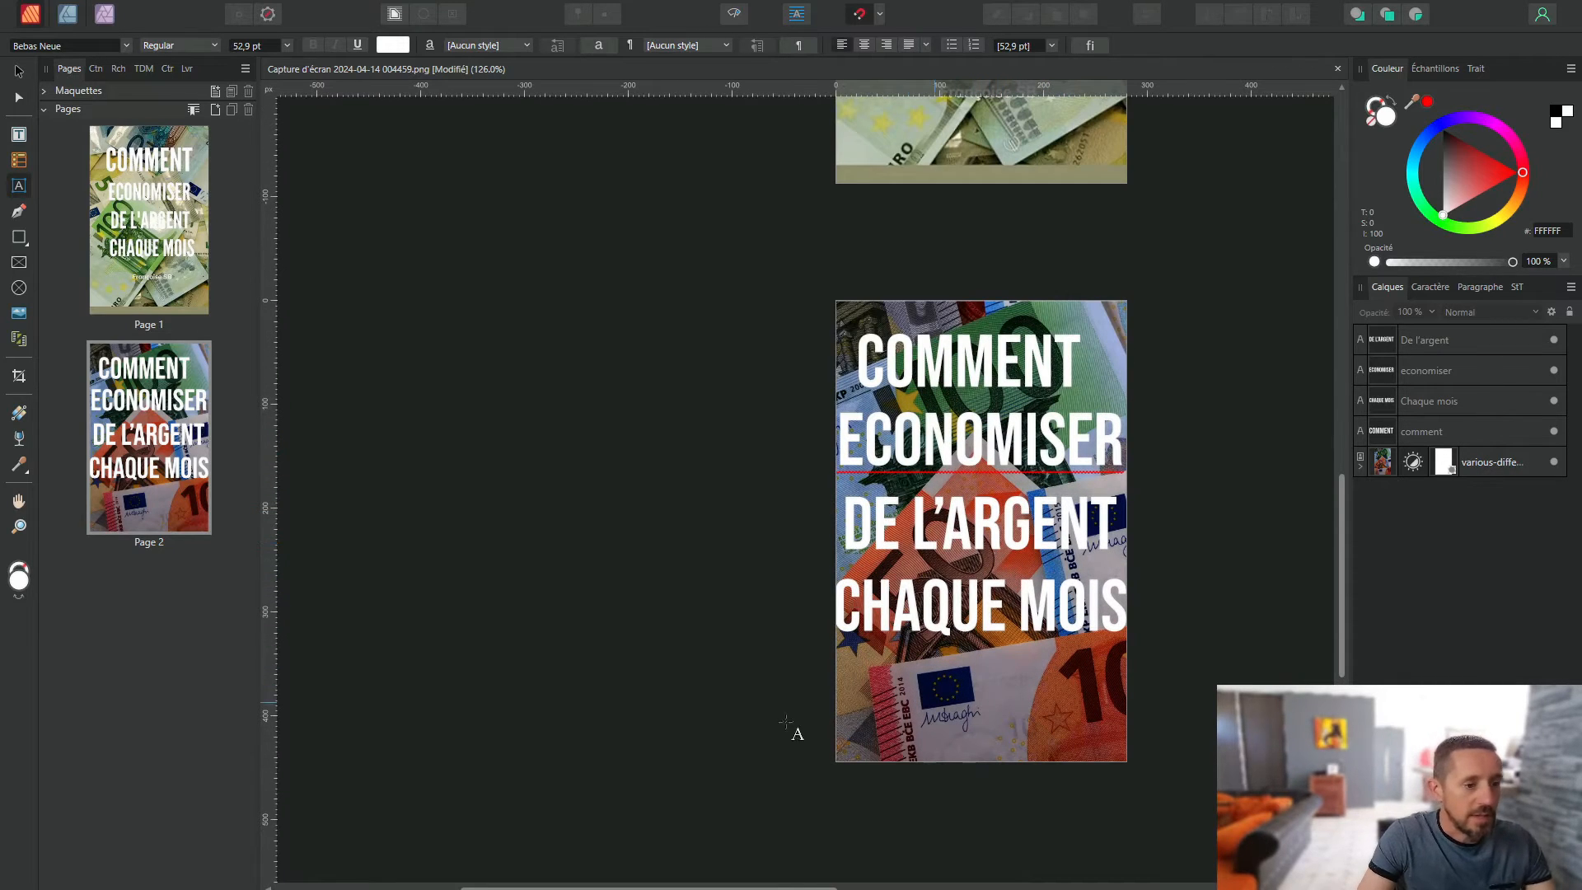
scroll(785, 722, "right", 2)
left_click(794, 360)
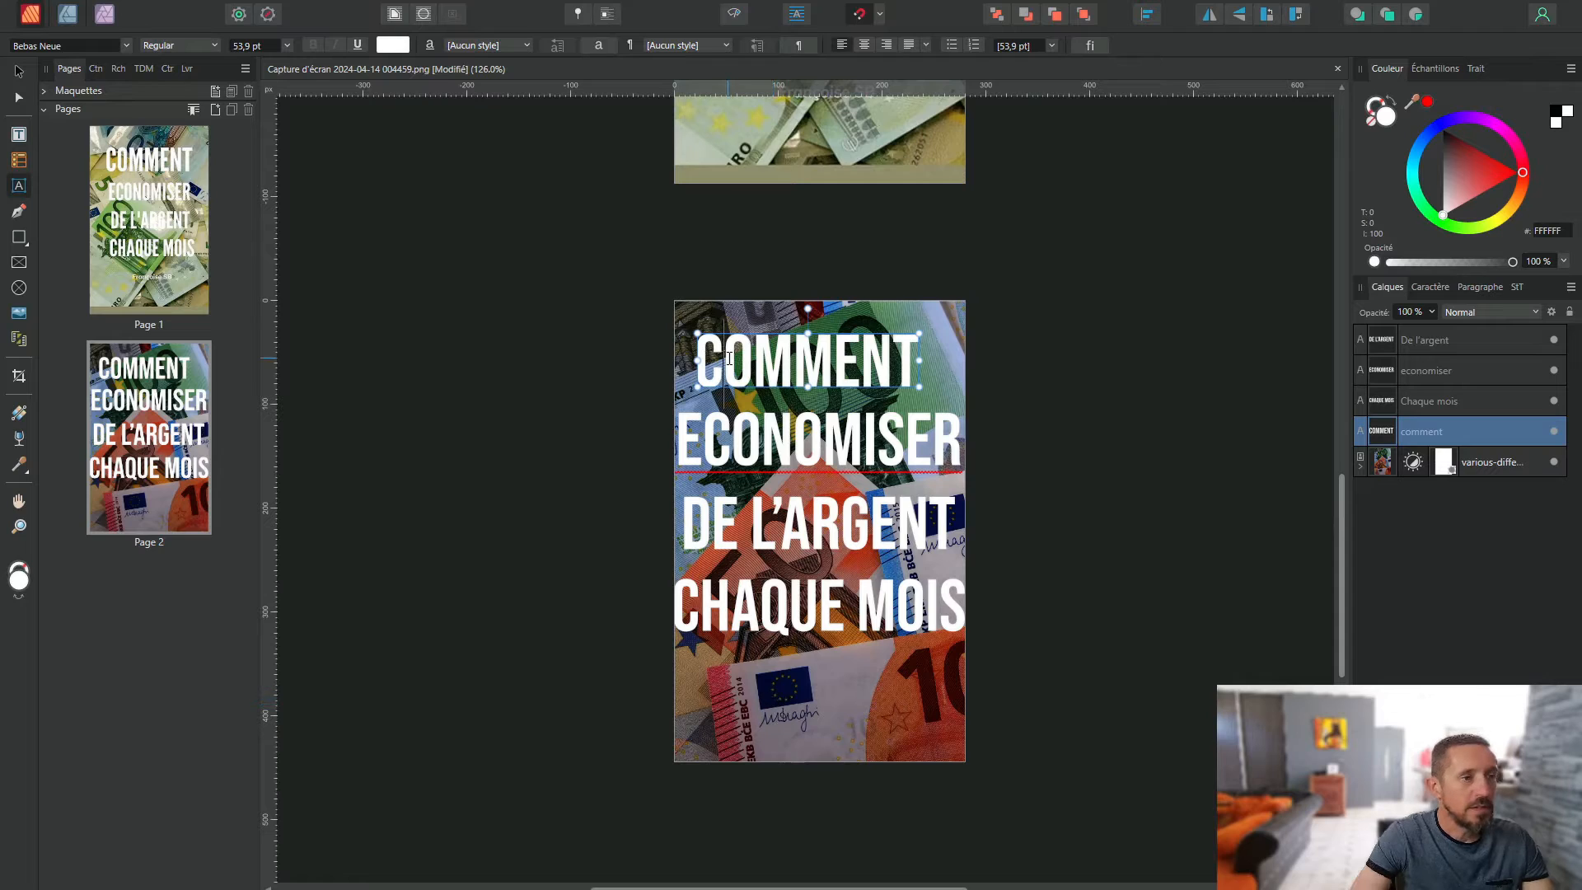
key("Escape")
scroll(1013, 568, "up", 3)
scroll(1038, 557, "down", 4)
scroll(1023, 558, "up", 1)
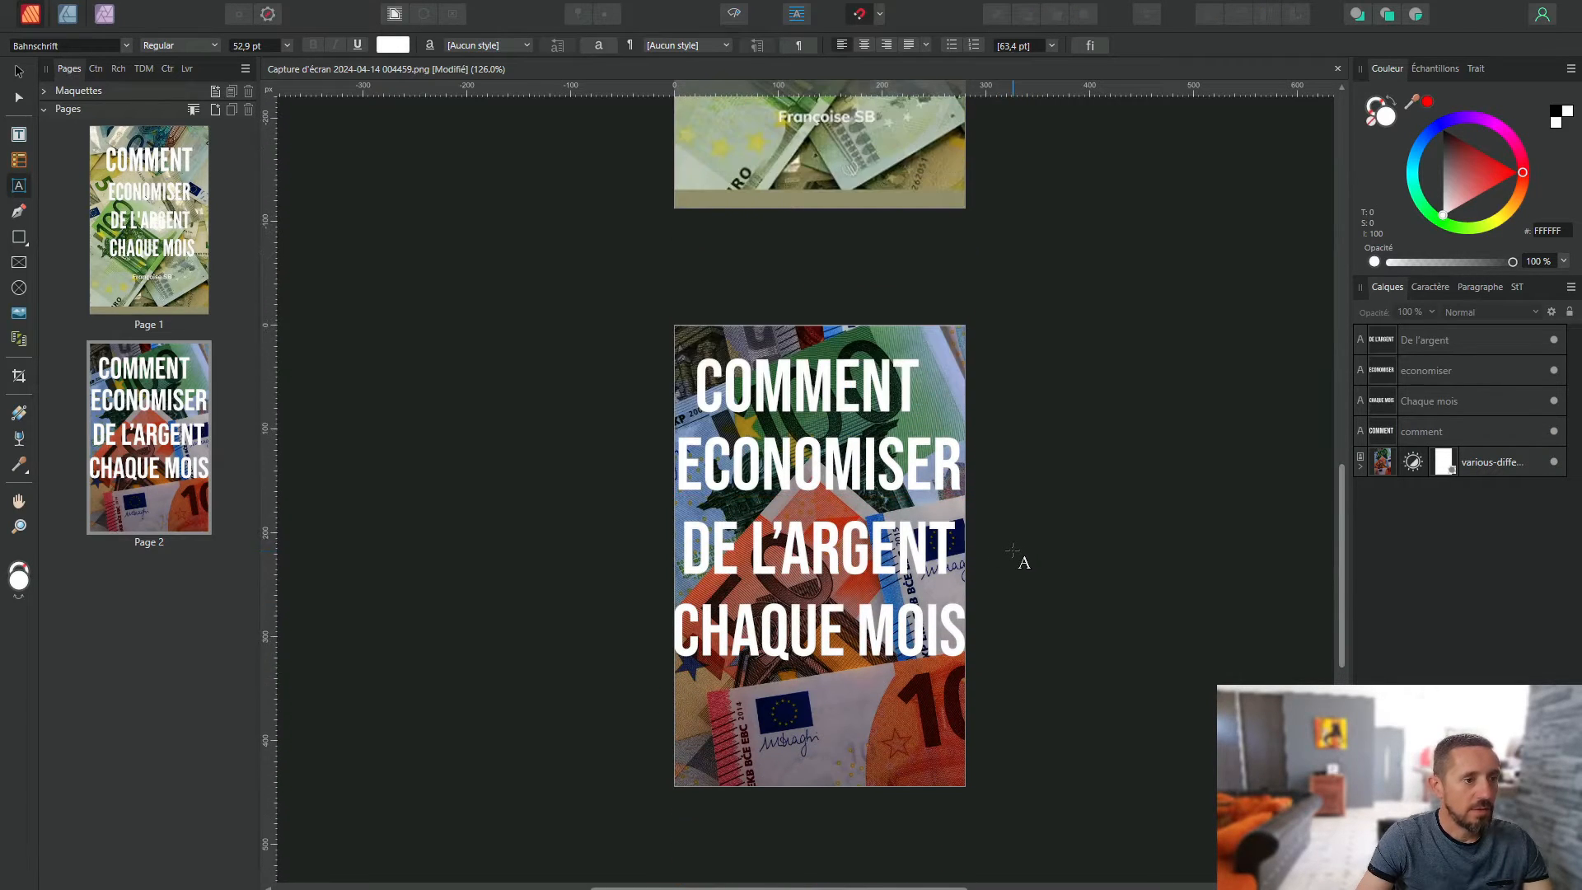
scroll(950, 446, "down", 2)
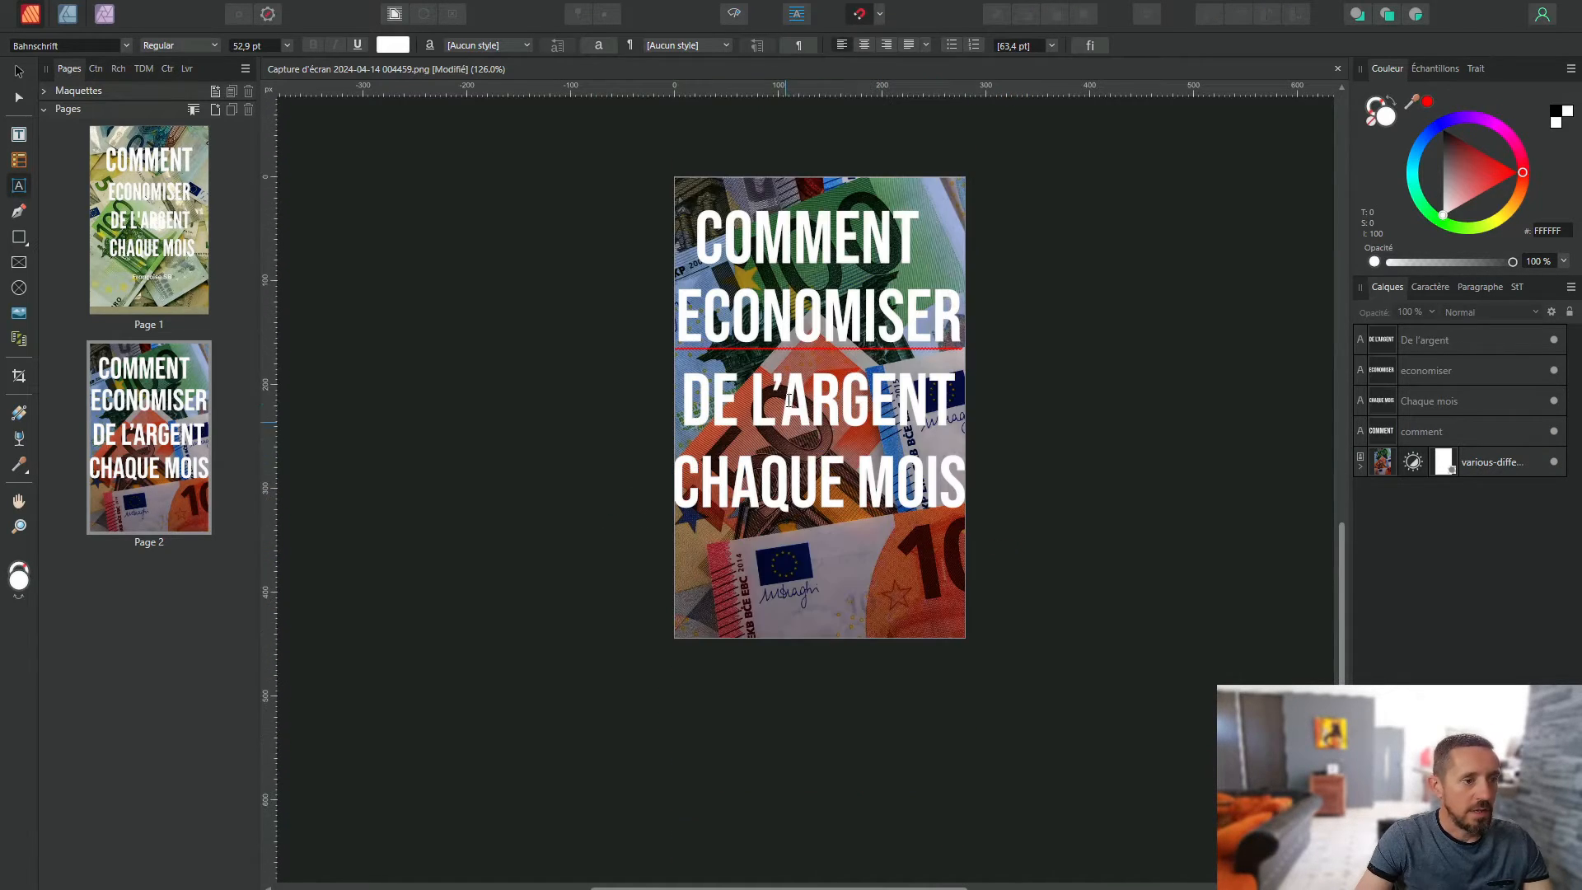
scroll(935, 399, "up", 1)
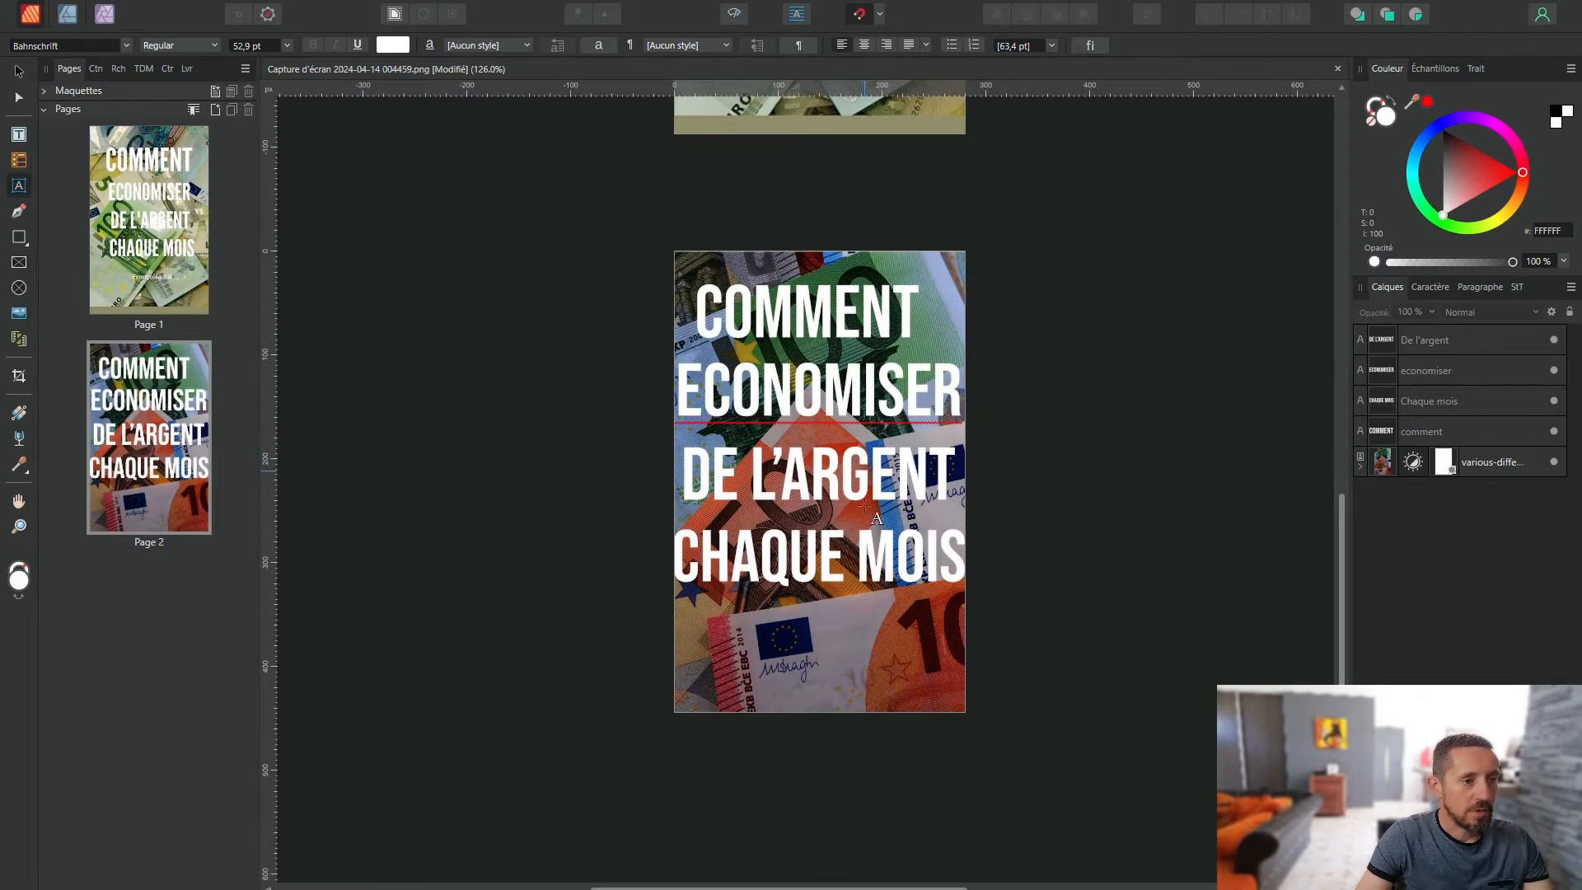
scroll(775, 520, "up", 2)
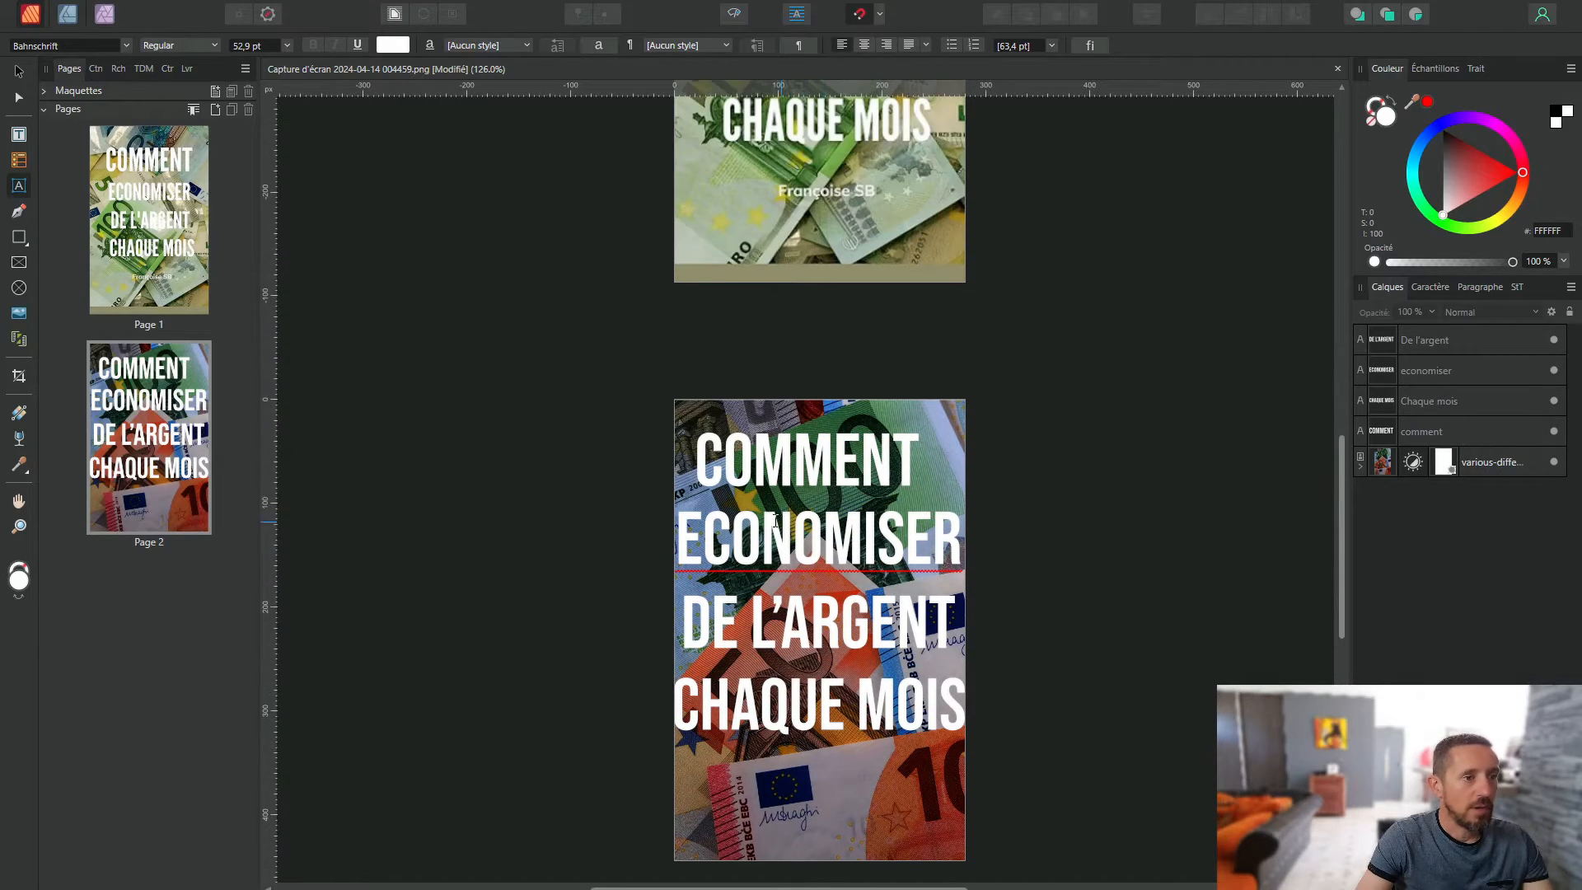
Step: Change the font of the first title line, "comment", to Apple Garamond
double_click(715, 458)
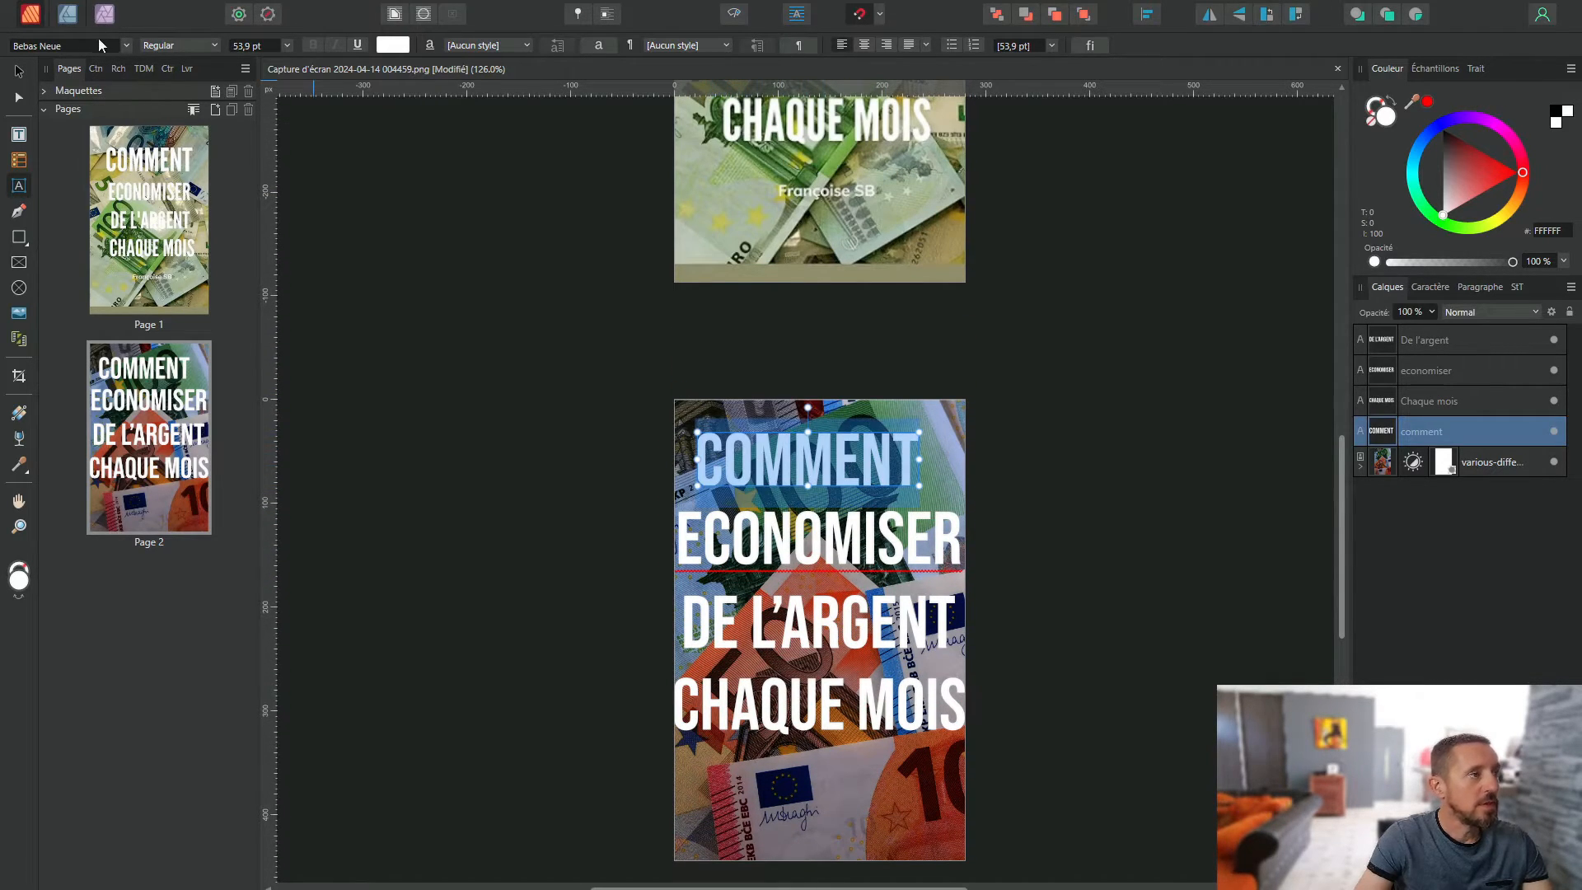
left_click(123, 46)
scroll(210, 256, "up", 1)
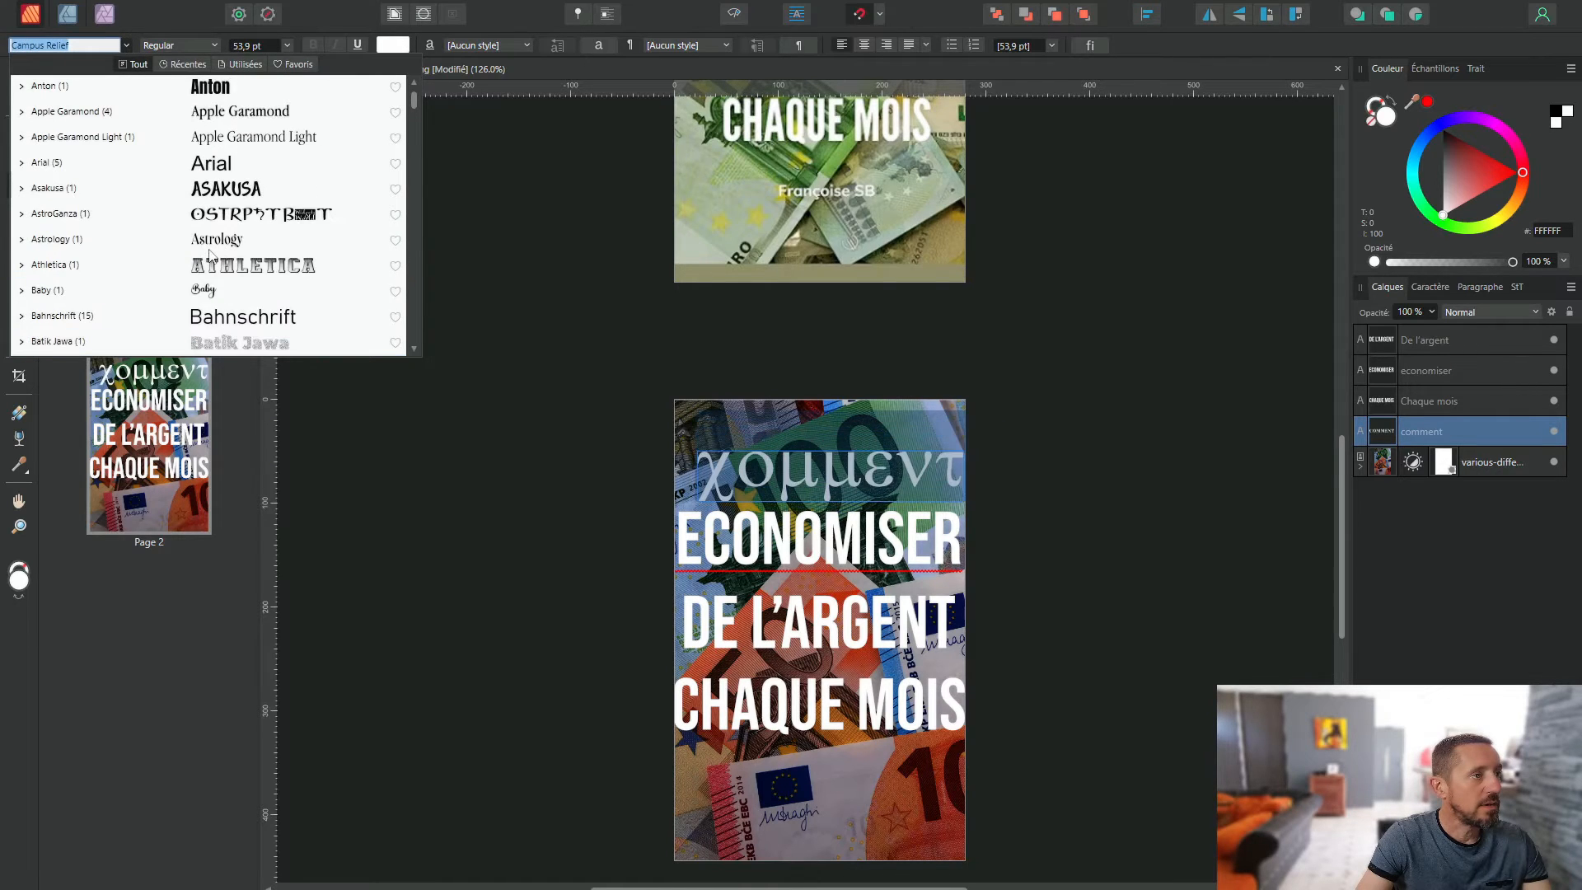
left_click(239, 111)
Step: Capitalise the first title line as "Comment" and scale it down to about 27.9 pt
left_click_drag(697, 463, 725, 466)
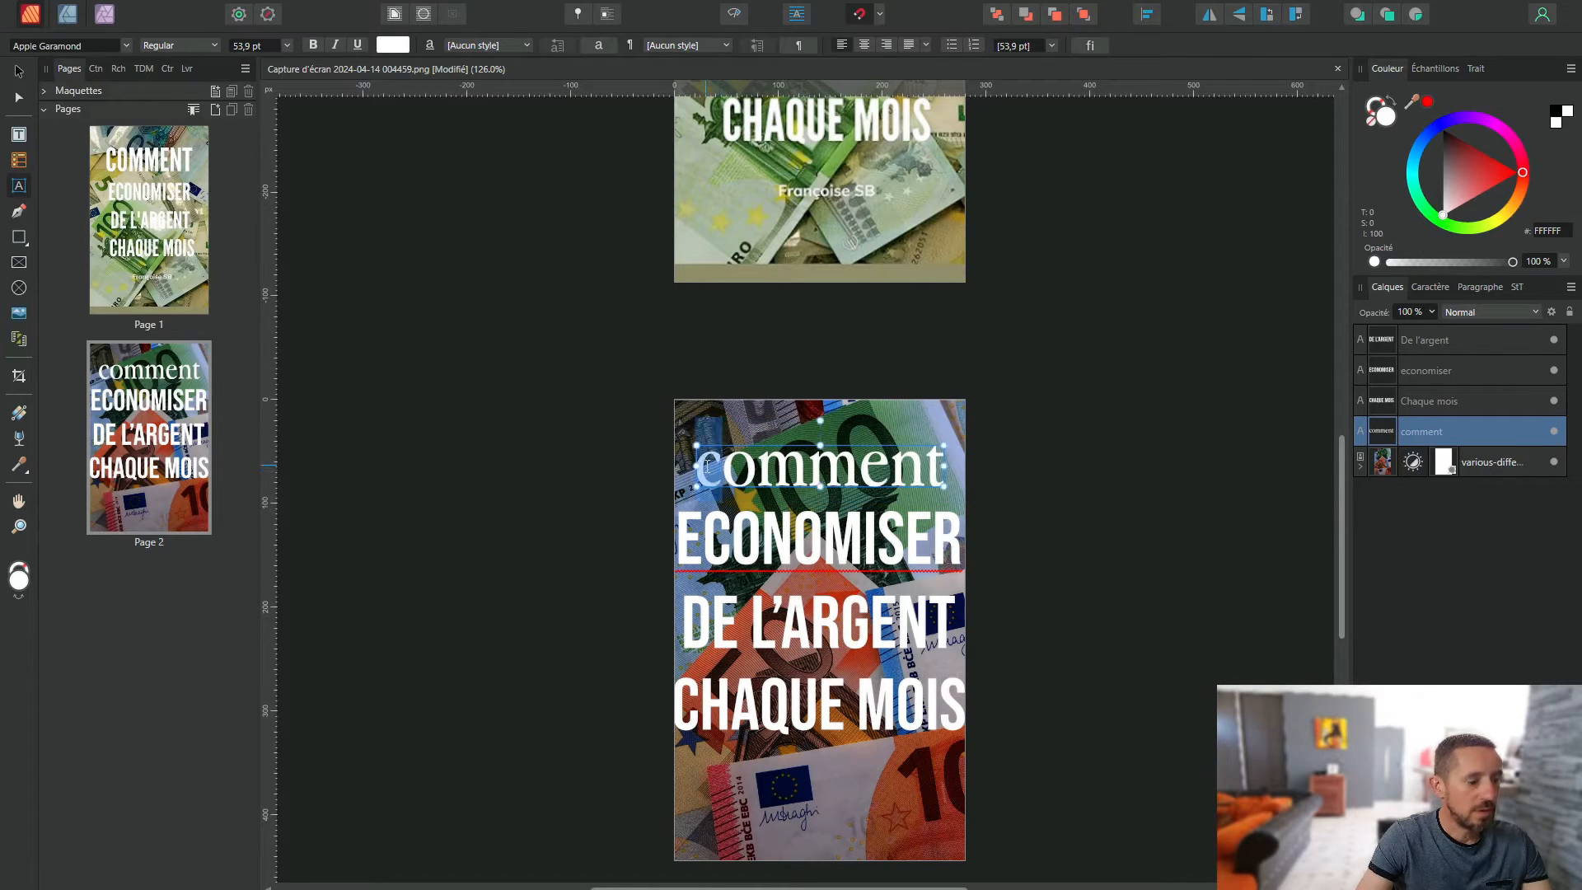
type("C")
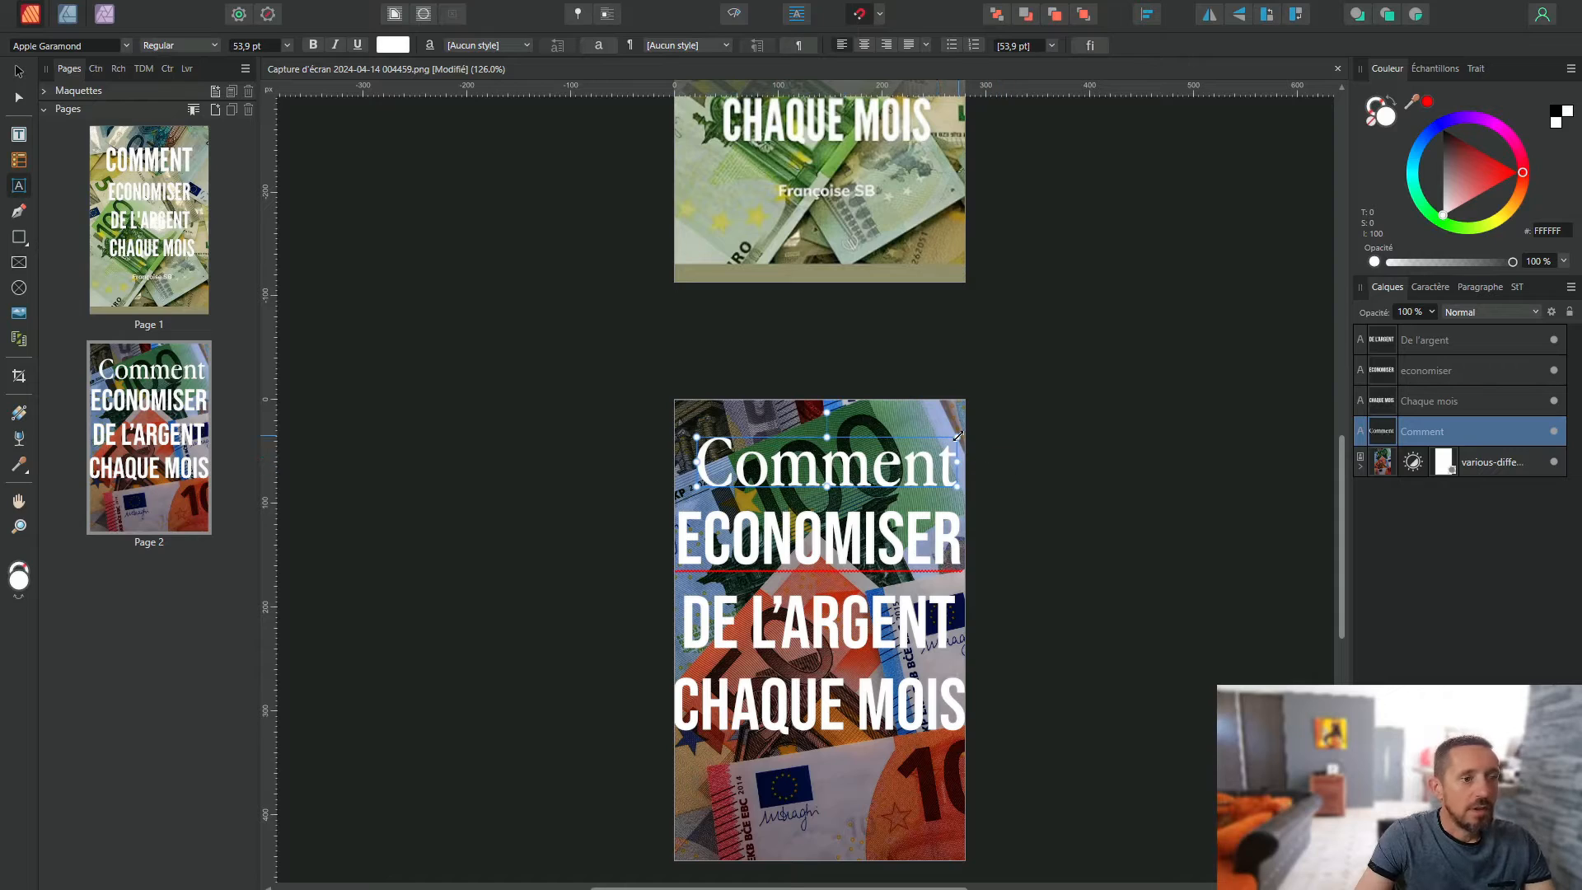
left_click_drag(945, 446, 832, 461)
key("Escape")
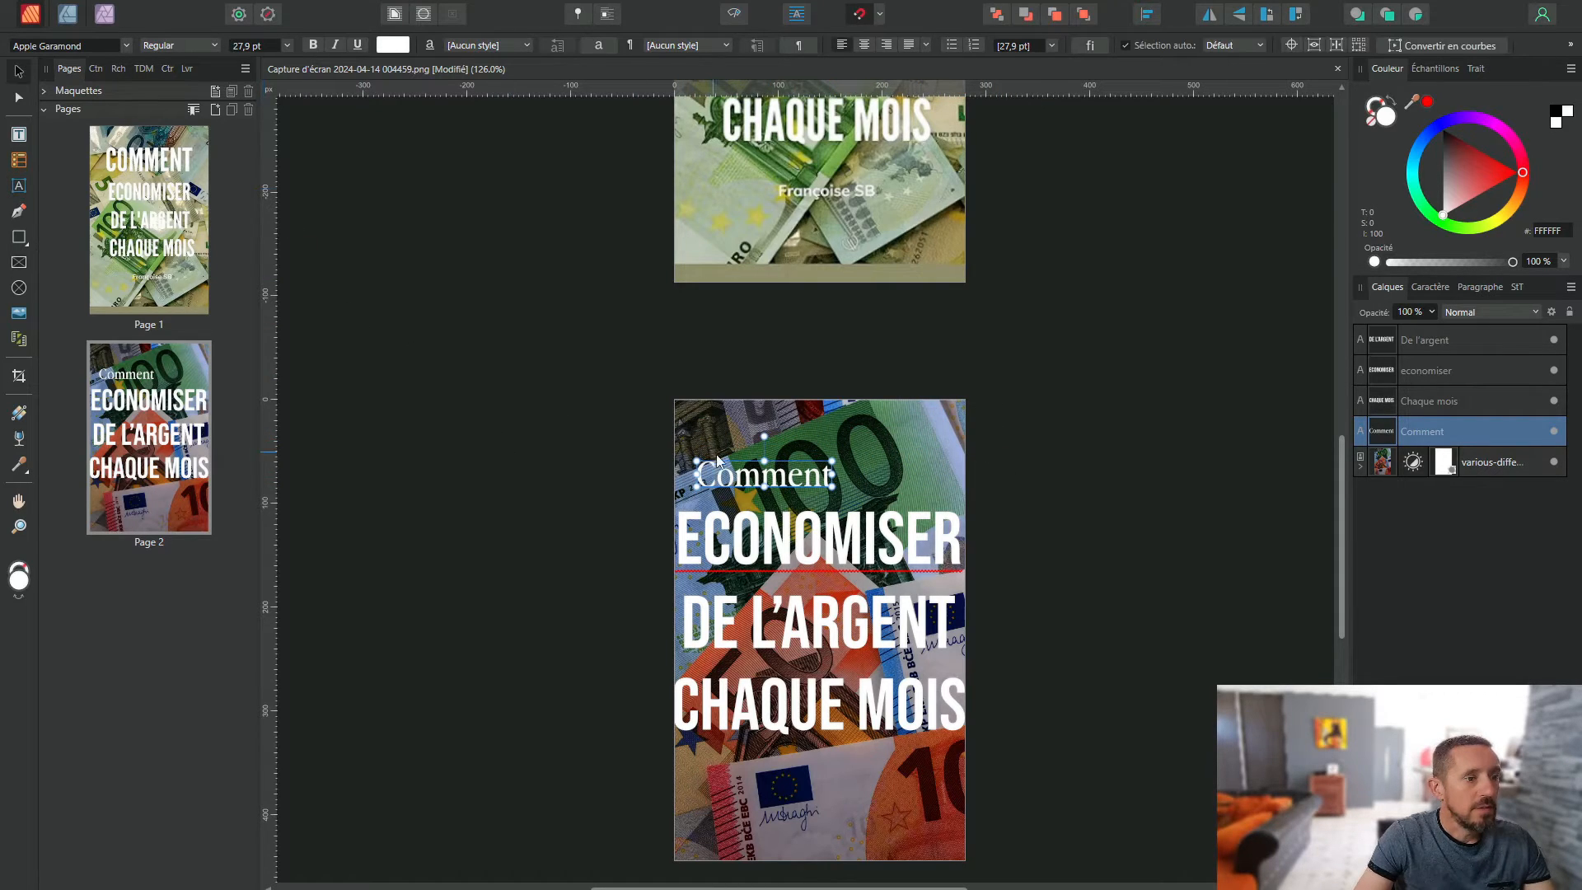
Step: Move "Comment" up and place "ECONOMISER" directly beneath it, aligned to its left edge and scaled to about 235 px wide
left_click_drag(731, 474, 732, 453)
left_click(797, 552)
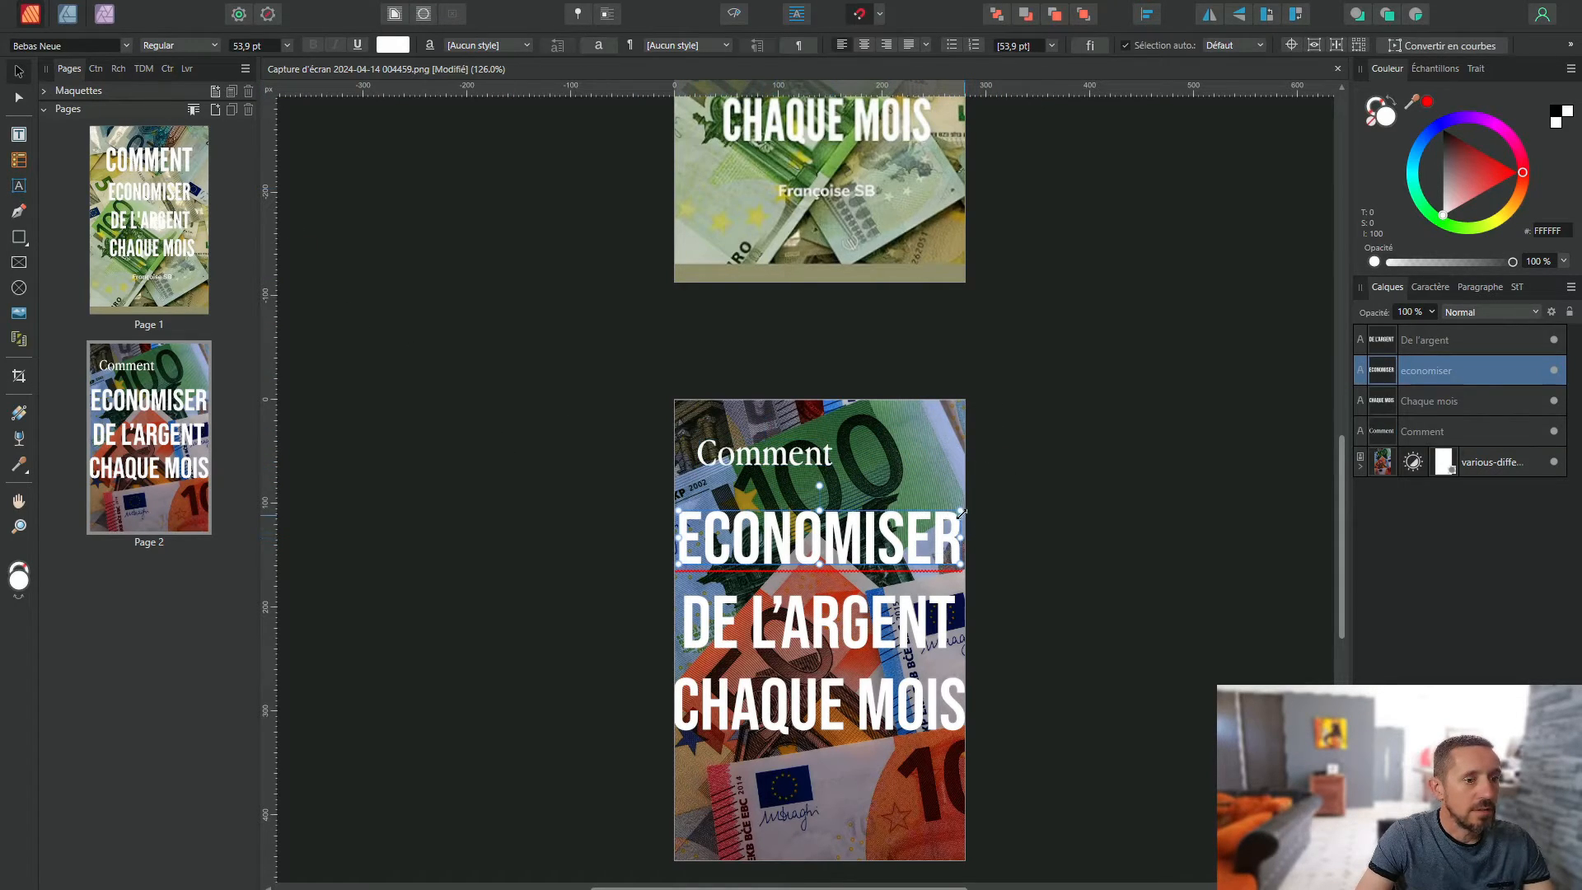
left_click_drag(958, 512, 911, 520)
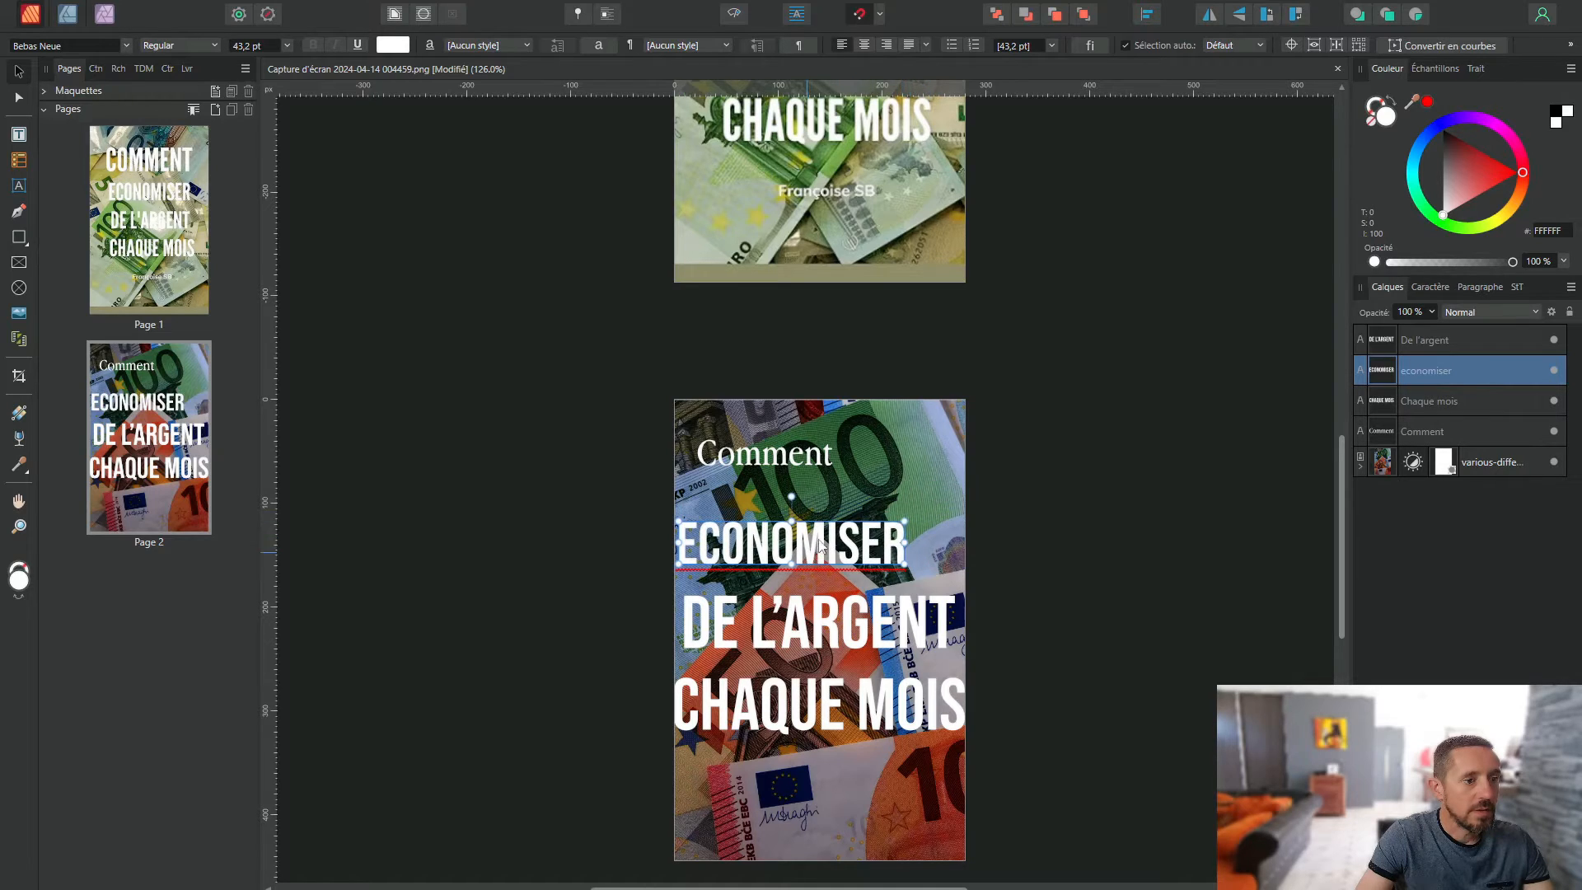
left_click_drag(815, 556, 840, 514)
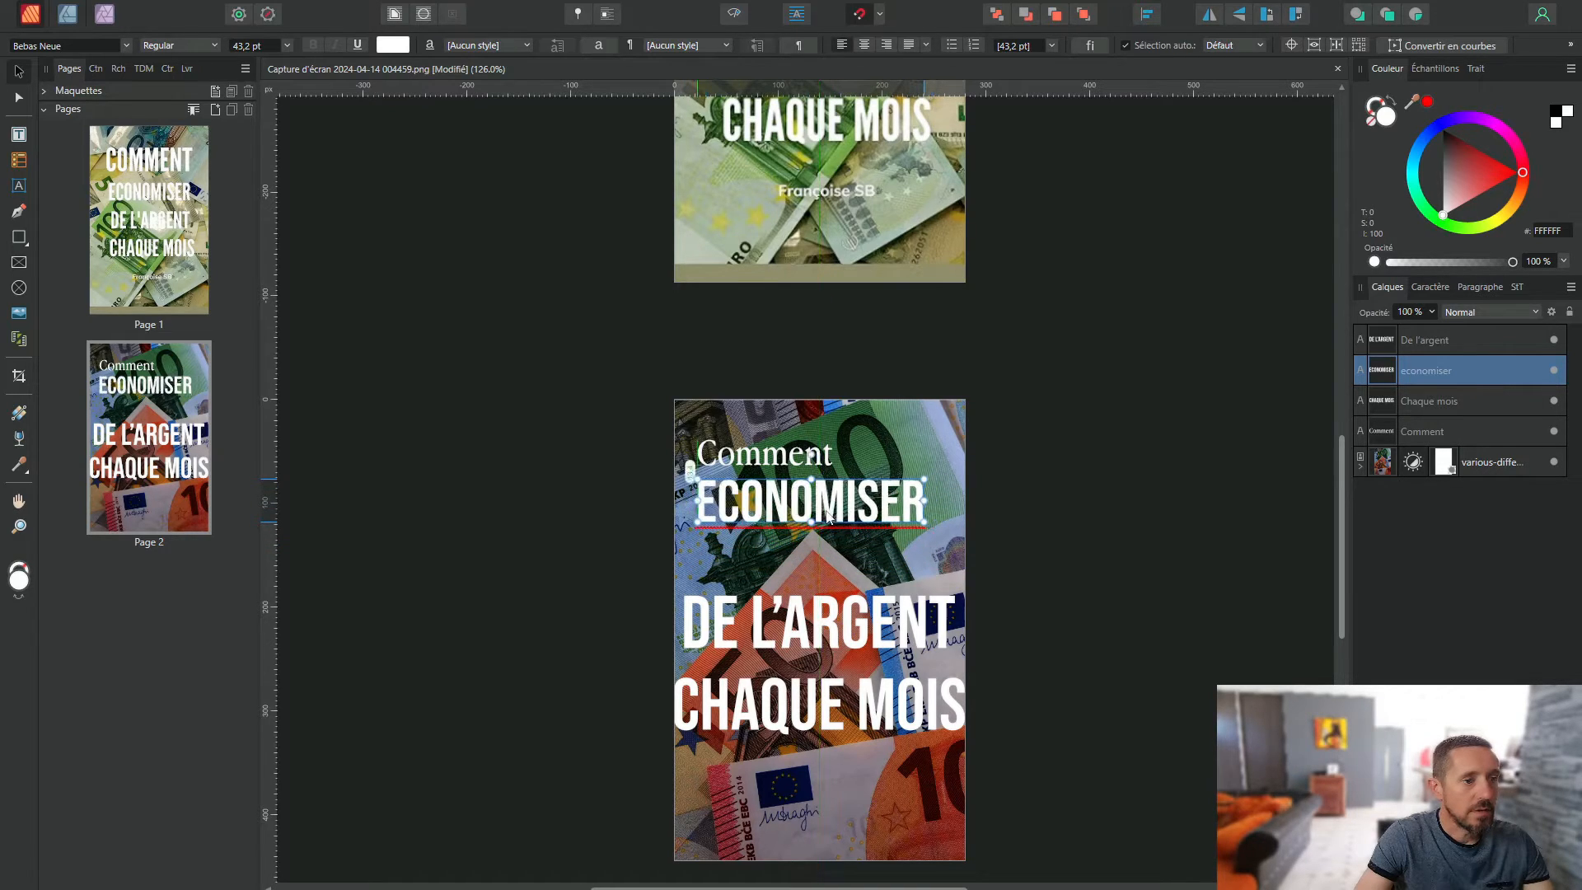
left_click_drag(932, 523, 943, 524)
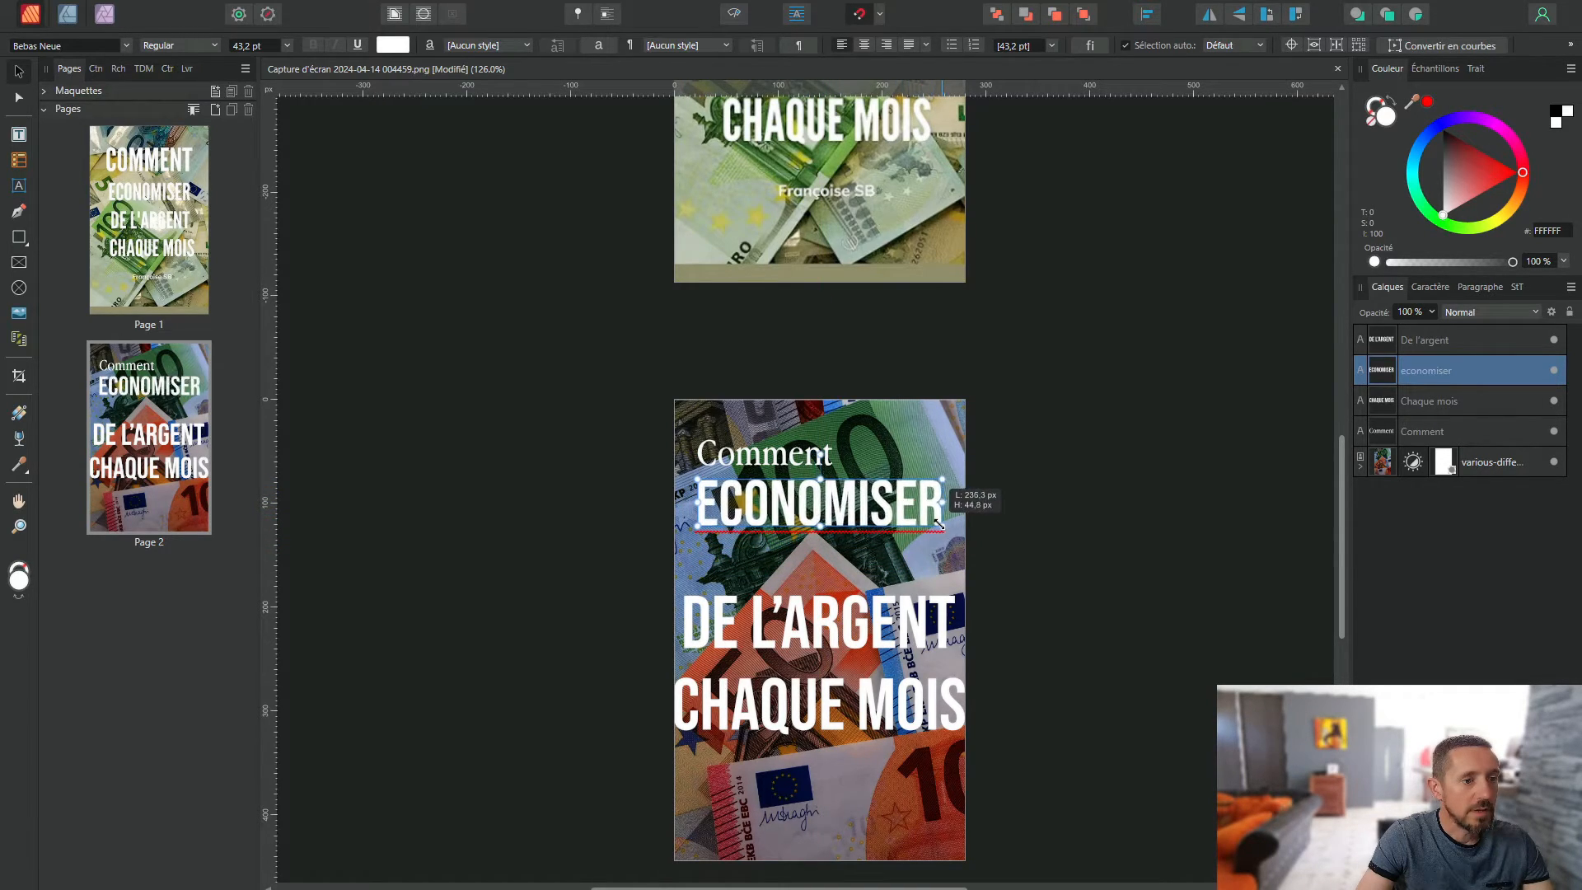
left_click(1071, 545)
Step: Remove "De" from the third title line so it reads "L'ARGENT", and shift that line right
scroll(1013, 527, "down", 3)
scroll(1013, 527, "up", 1)
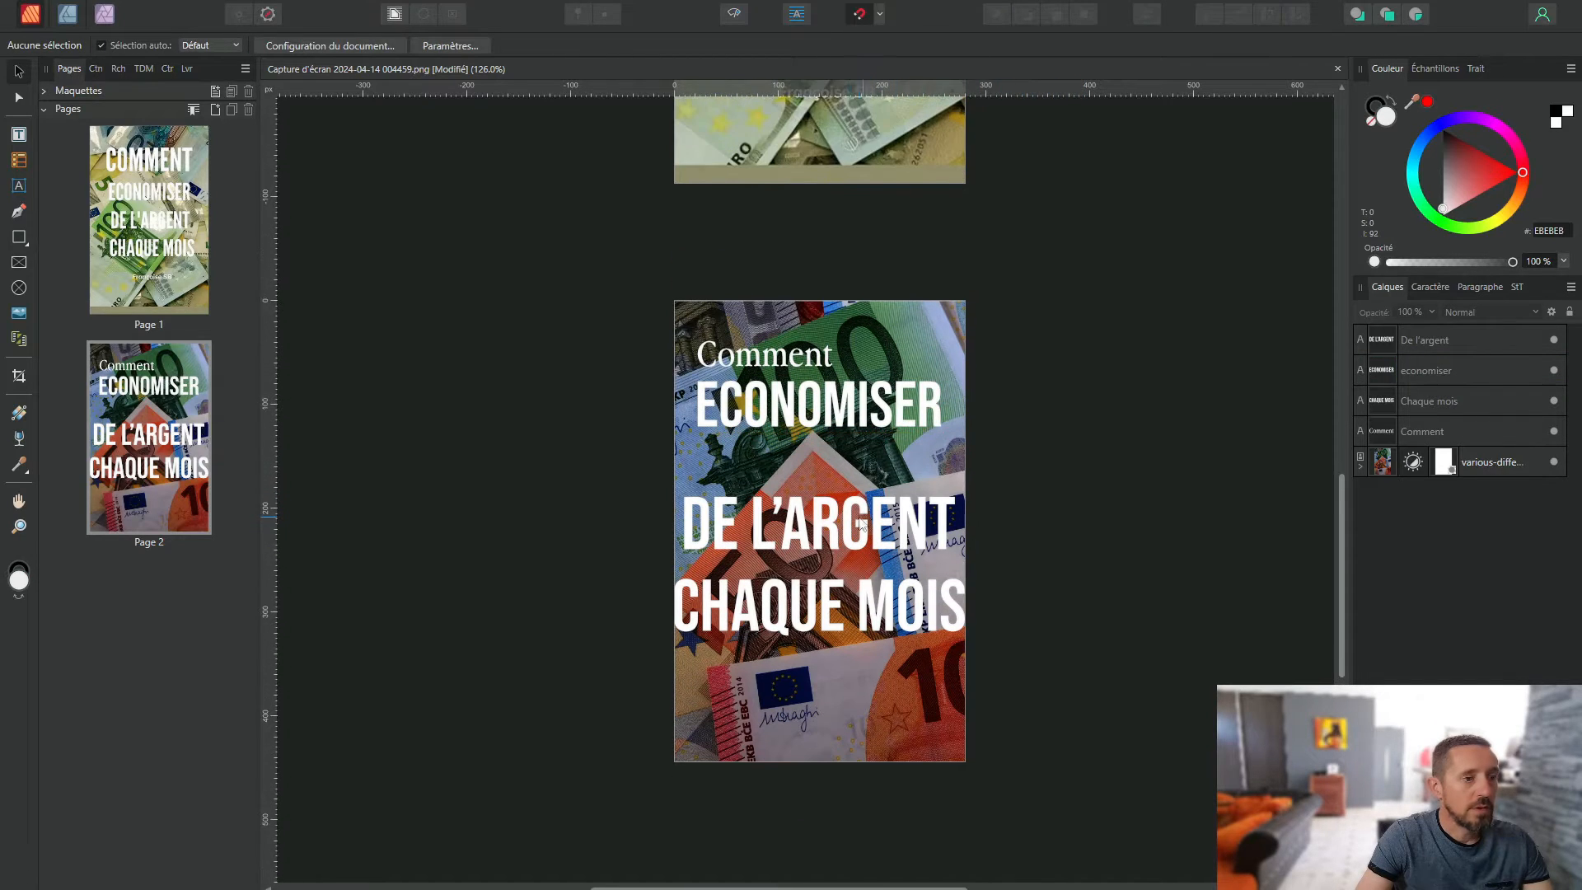
left_click(746, 524)
double_click(751, 524)
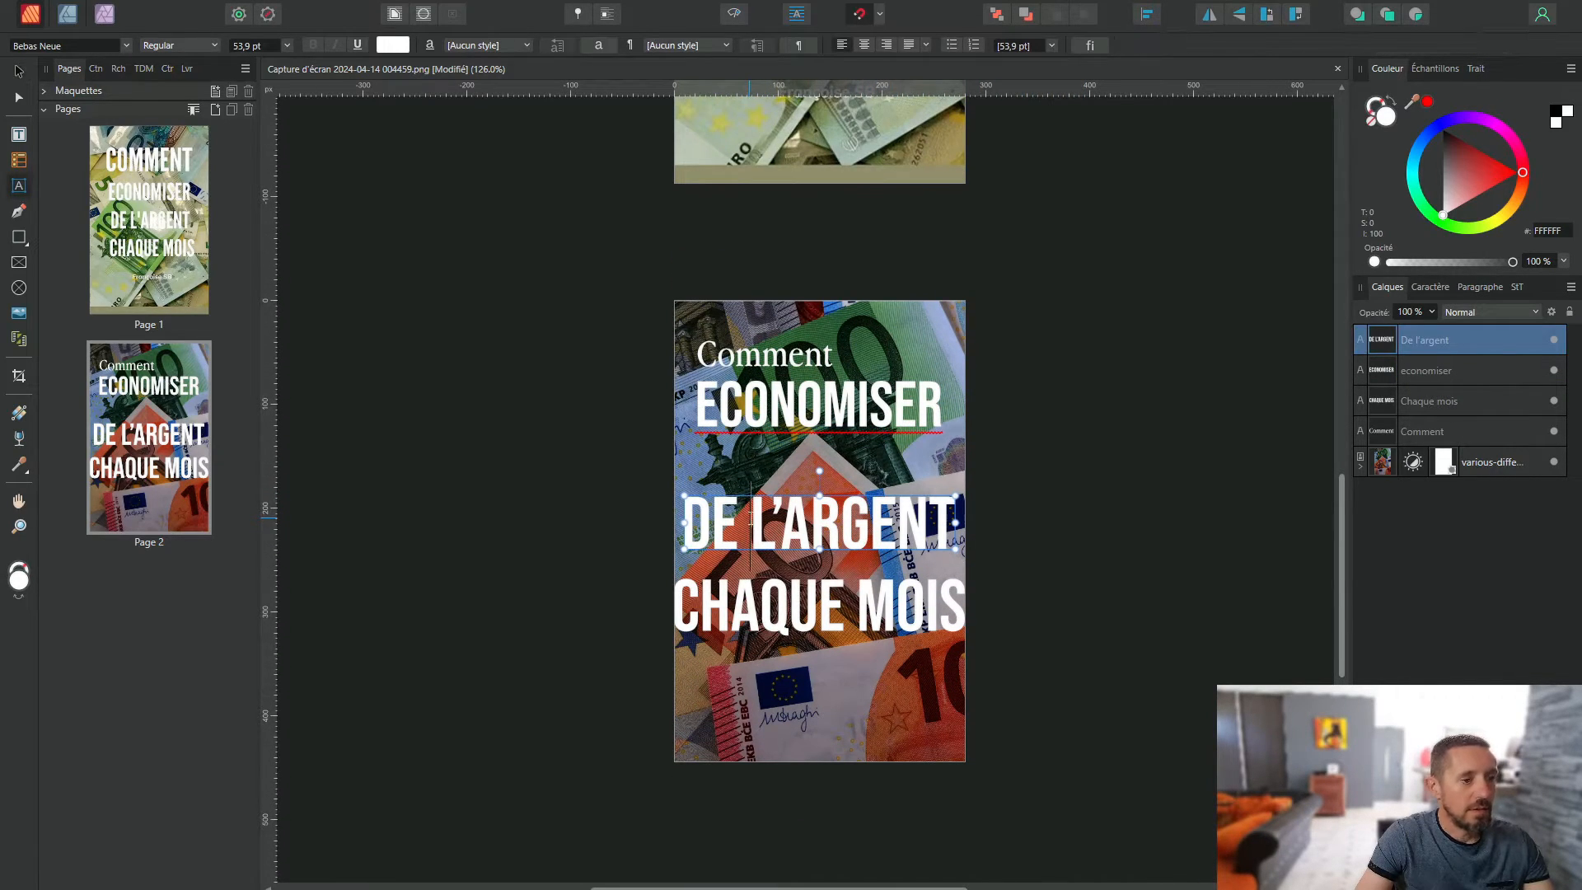
key("BackSpace")
key("BackSpace")
key("BackSpace")
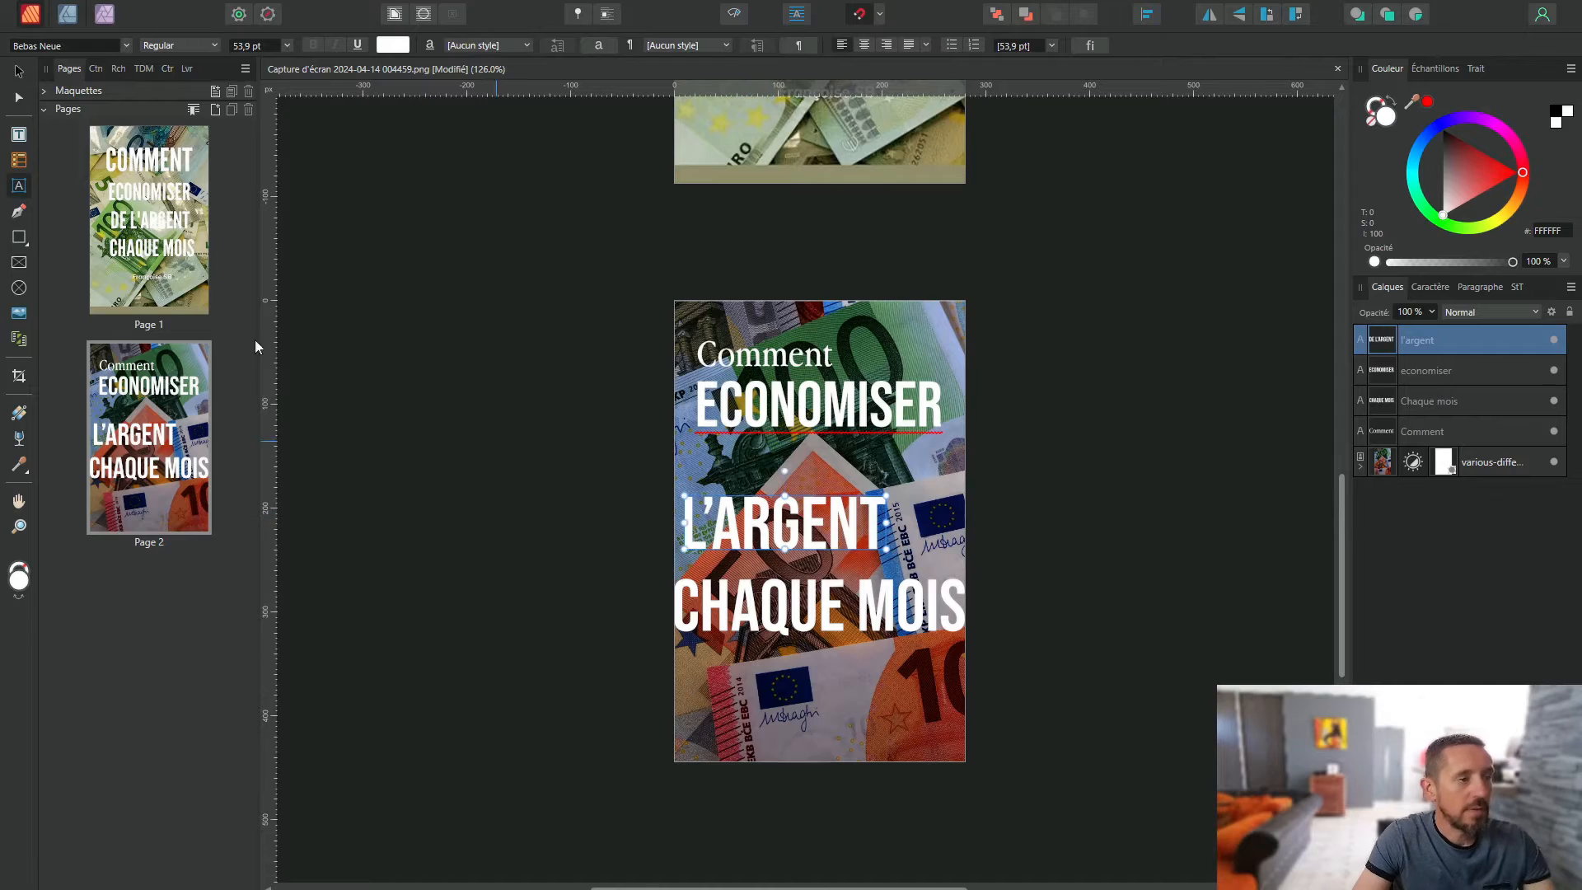
key("Escape")
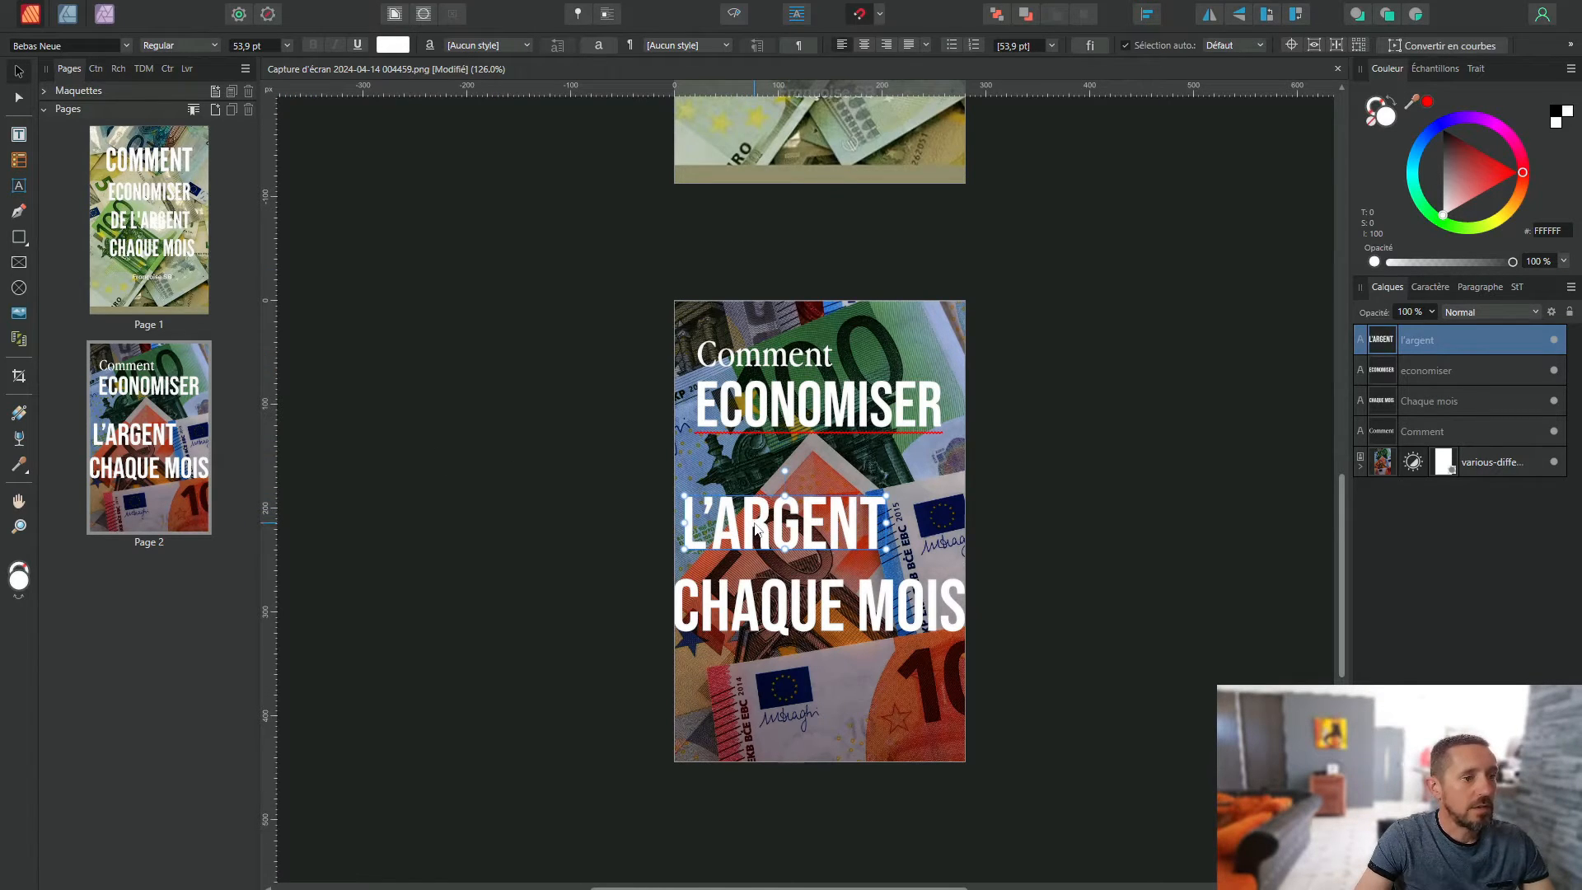
left_click_drag(756, 527, 811, 527)
Step: Duplicate the "Comment" text between "ECONOMISER" and "L'ARGENT" and change the copy's wording to "de"
right_click(747, 353)
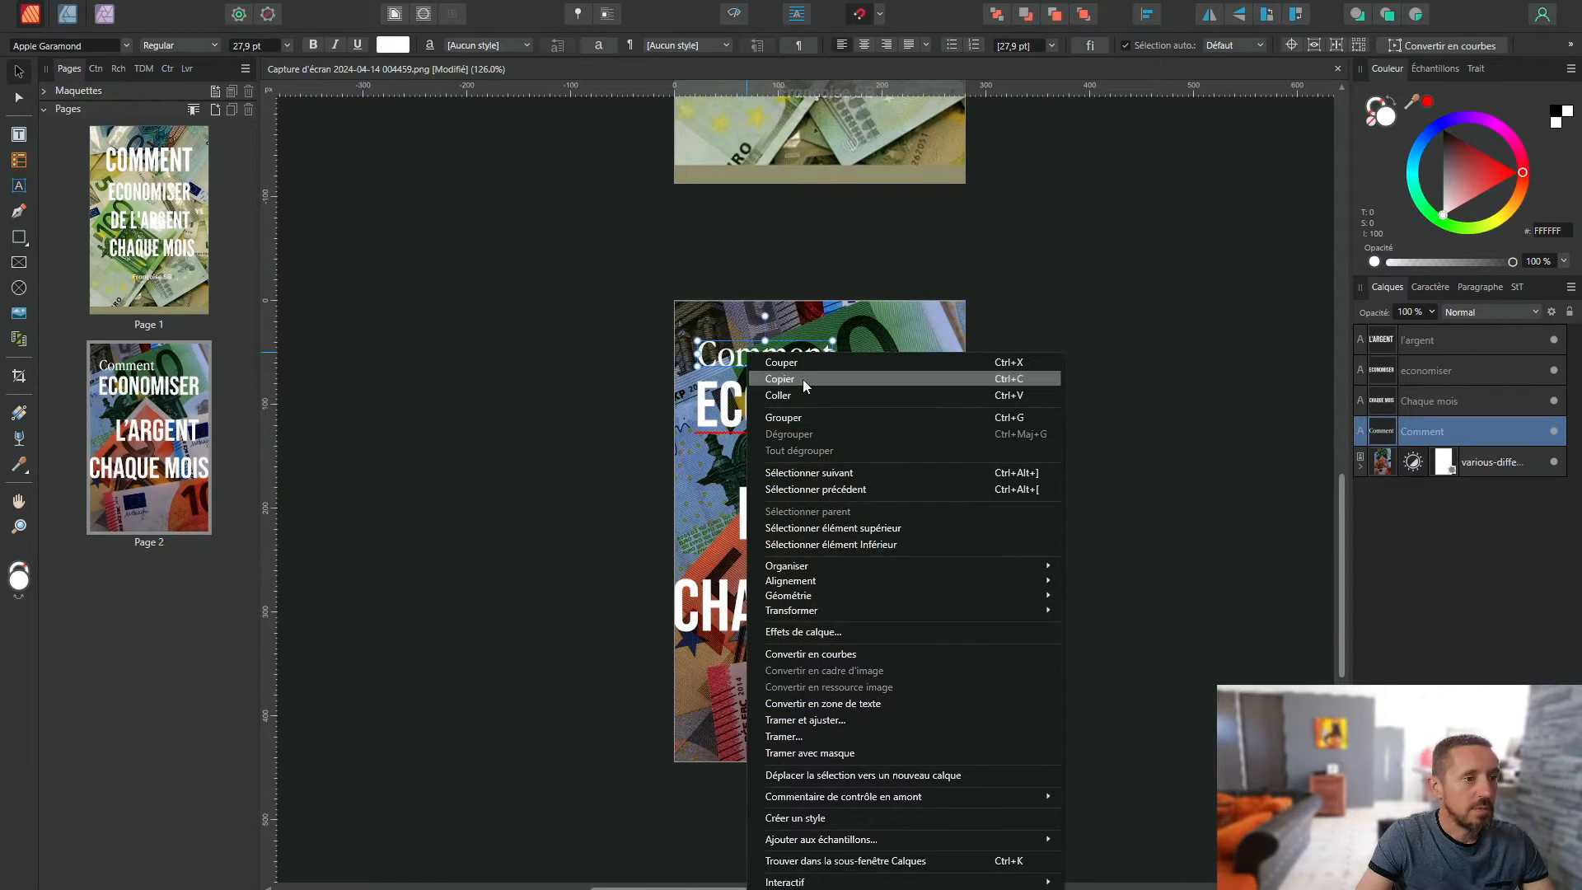
left_click(802, 379)
right_click(729, 458)
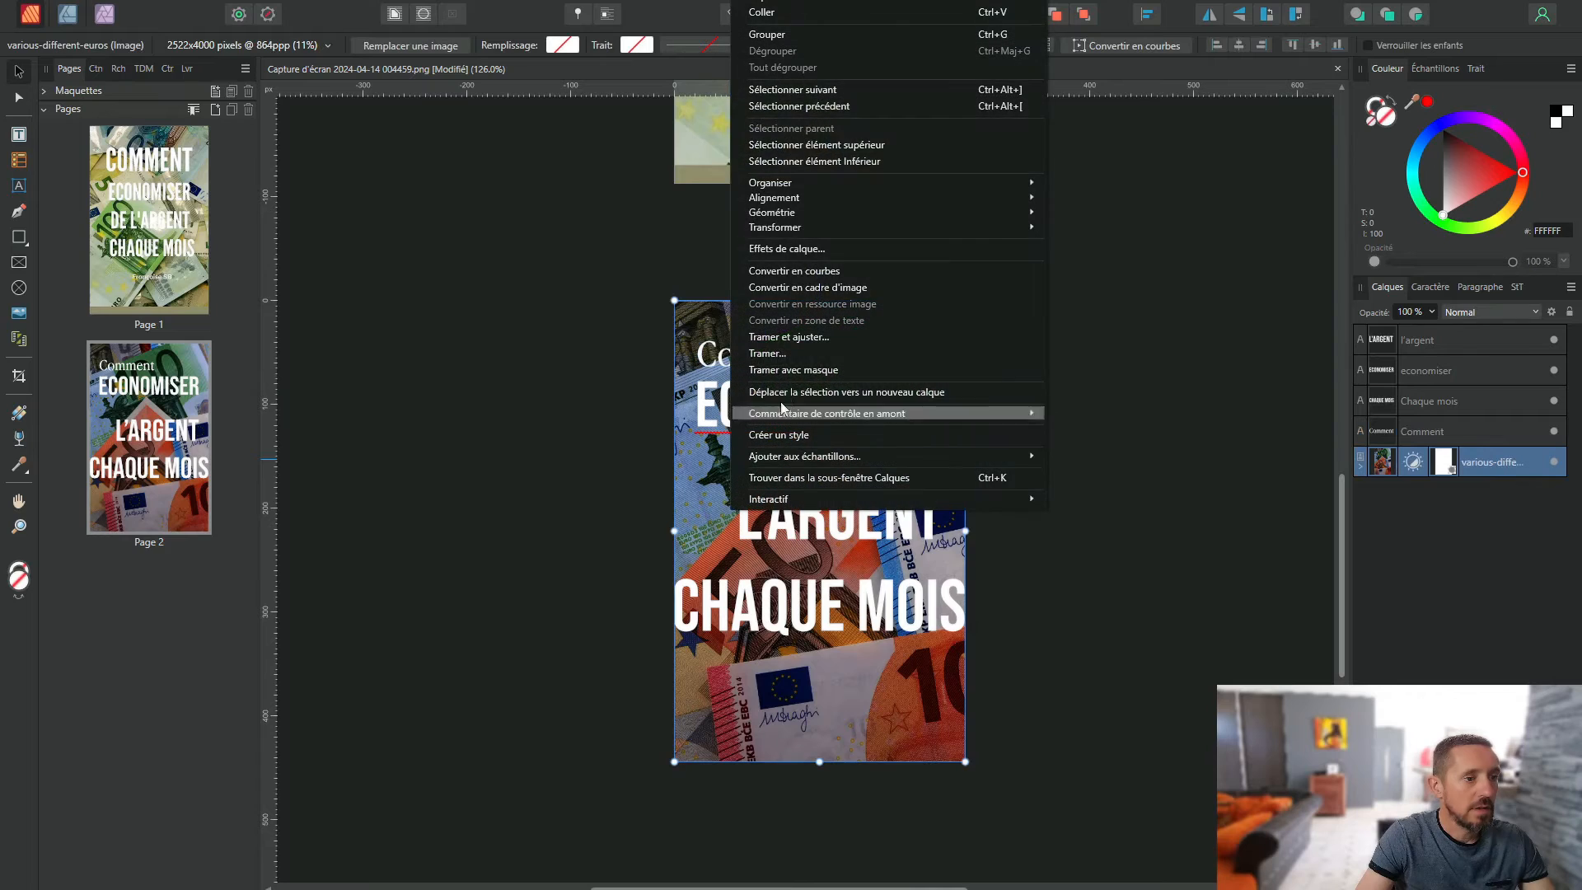
left_click(771, 14)
left_click_drag(759, 356, 754, 461)
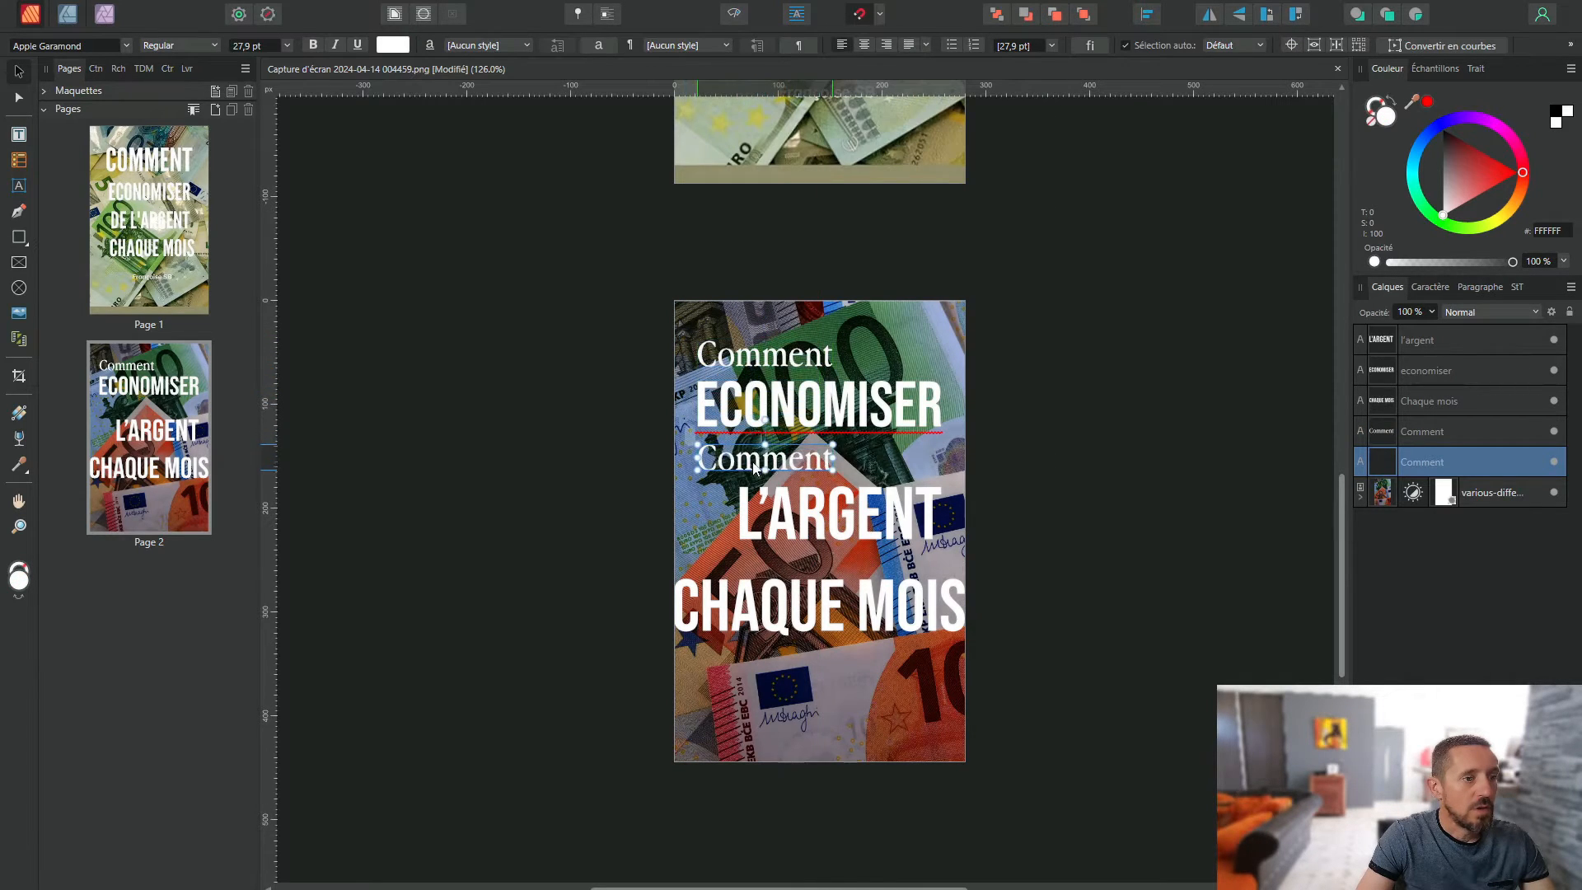
key("t")
double_click(754, 463)
type("de")
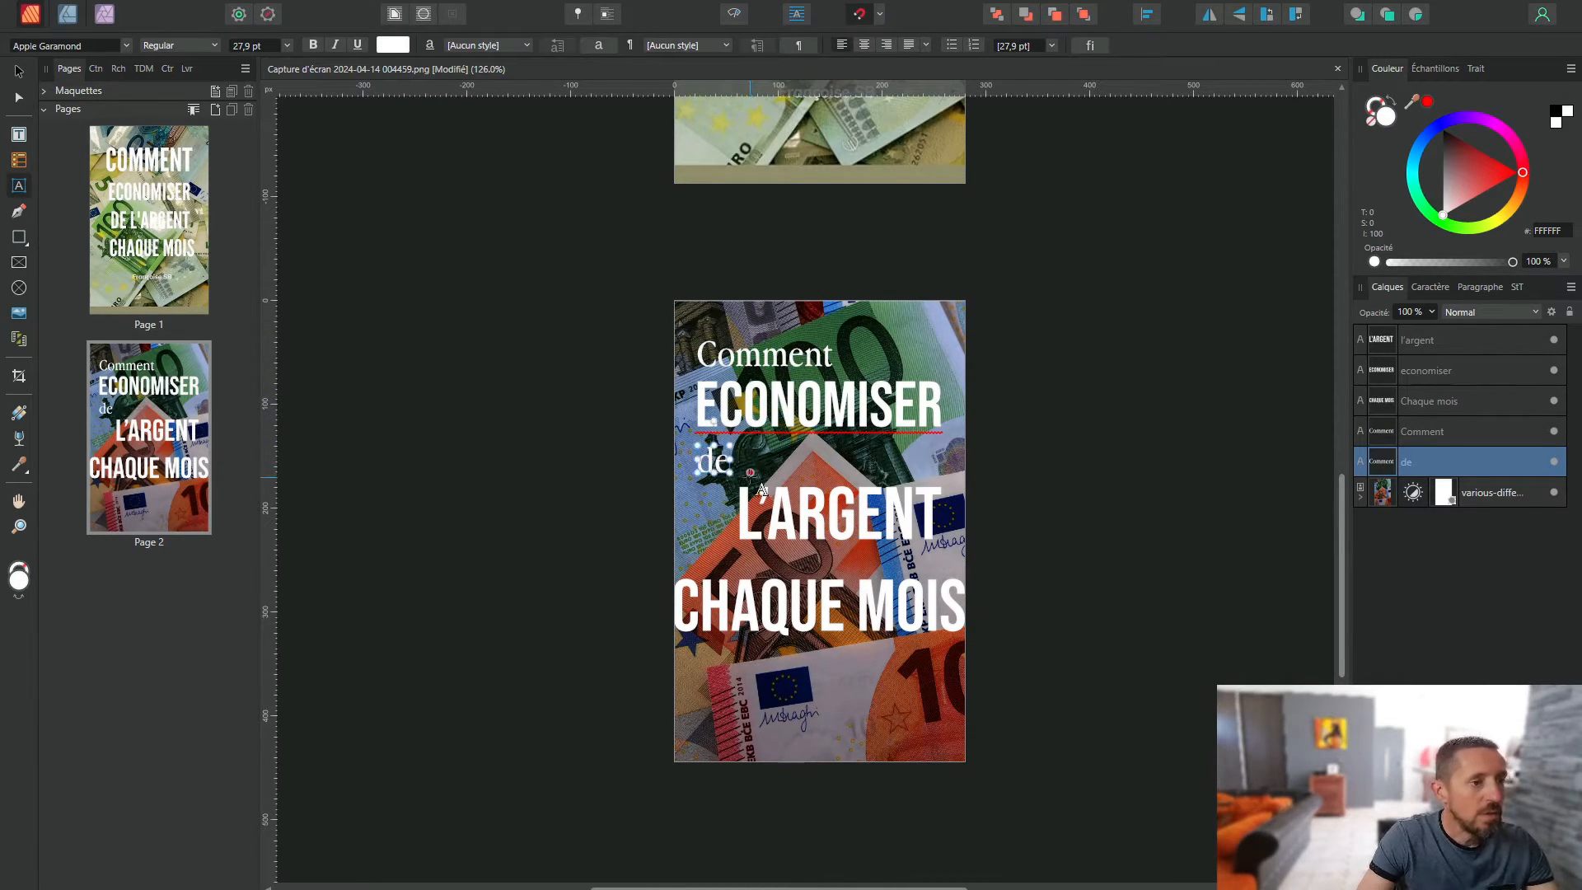
Step: Shorten "L'ARGENT" to "ARGENT" and change the small Garamond word above it to "De l'"
left_click(759, 504)
key("BackSpace")
key("BackSpace")
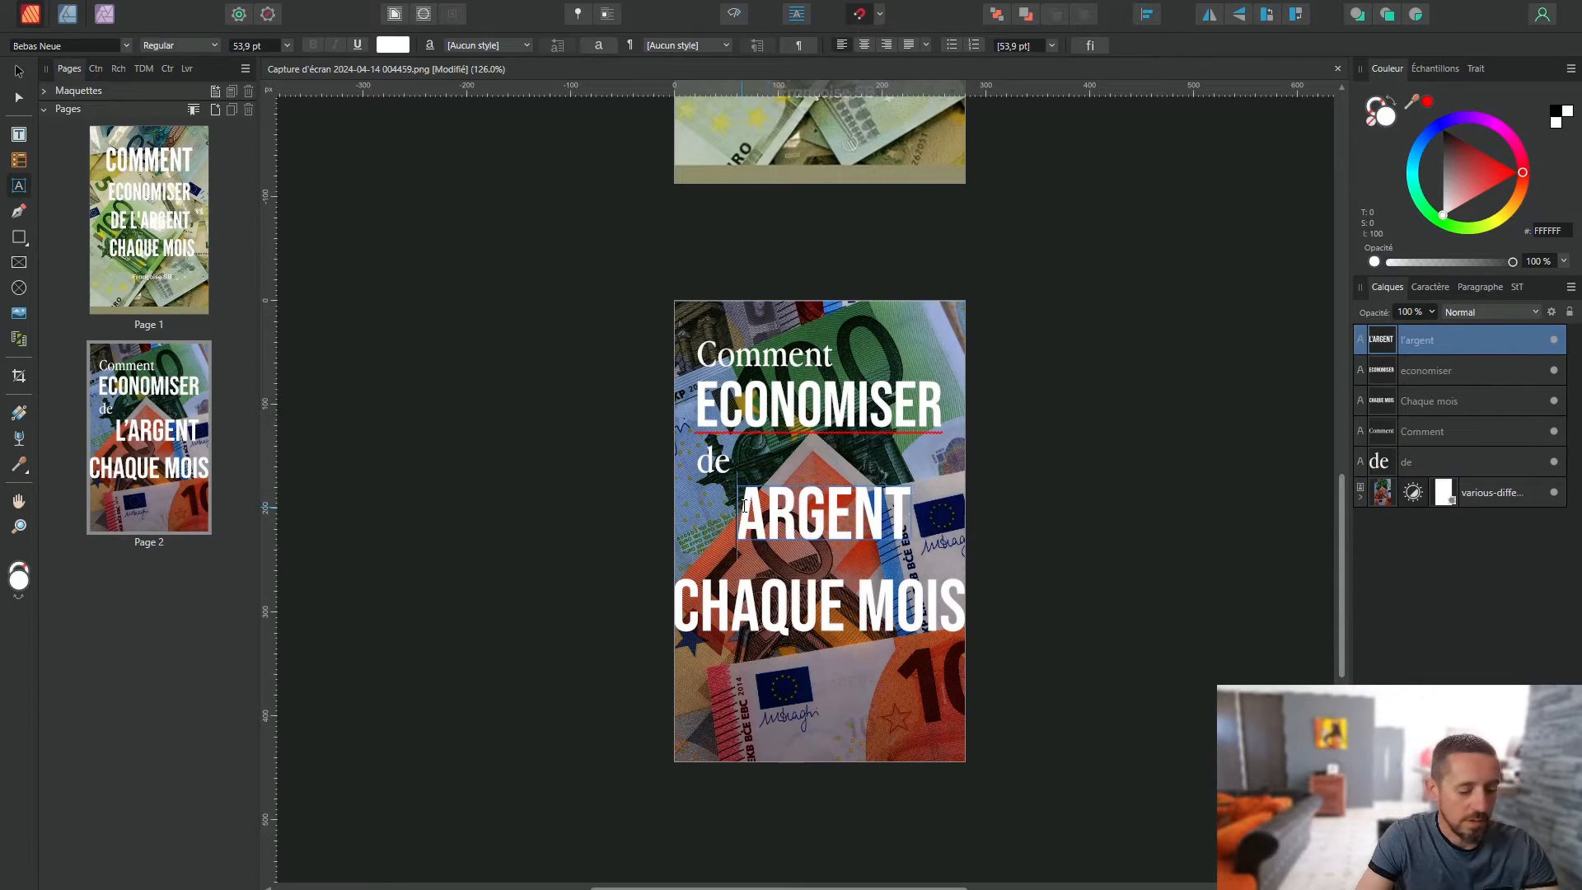
left_click(727, 455)
double_click(731, 453)
type("De l'")
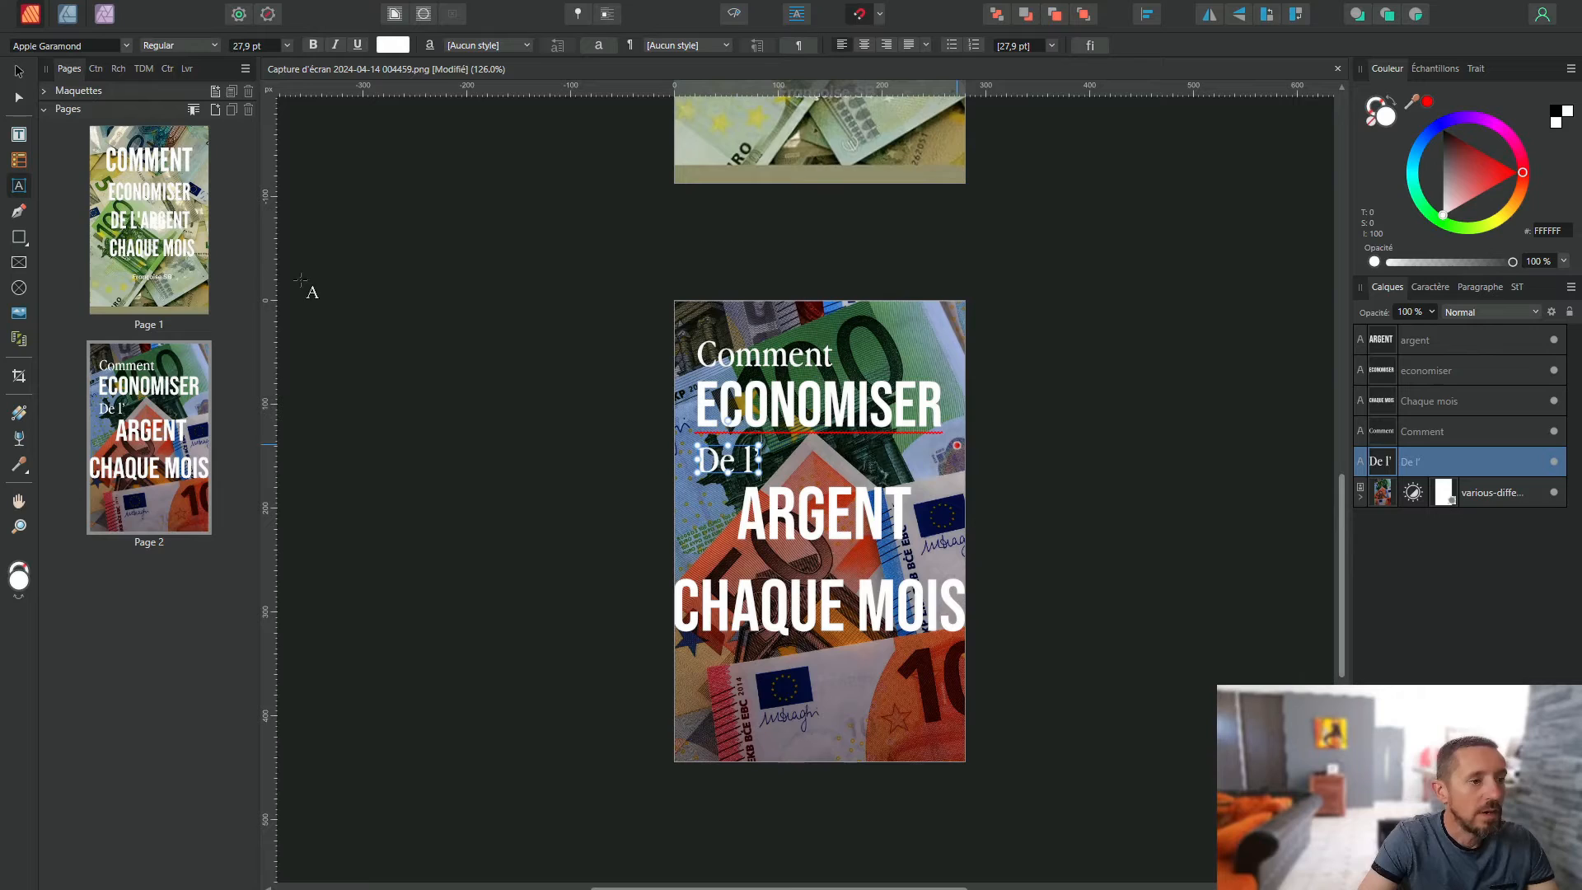
Step: Arrange "De l'" and "ARGENT" side by side on one line below "ECONOMISER"
left_click(18, 70)
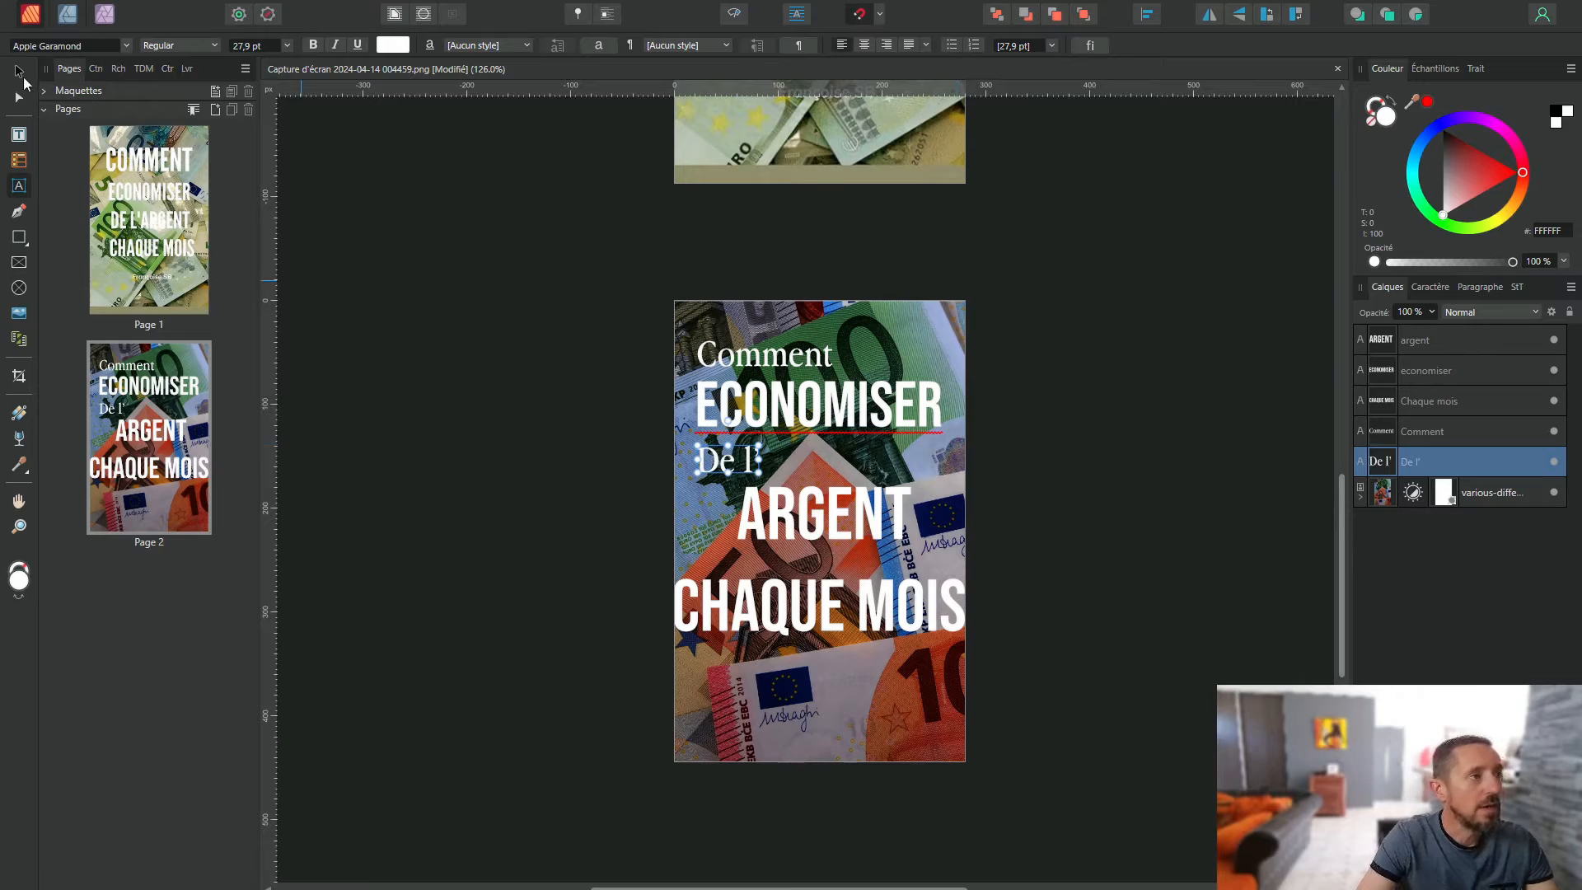
mouse_move(747, 488)
left_mouse_down()
mouse_move(777, 478)
mouse_move(729, 463)
mouse_move(730, 492)
left_mouse_up()
left_click_drag(837, 525, 837, 498)
left_click(865, 555)
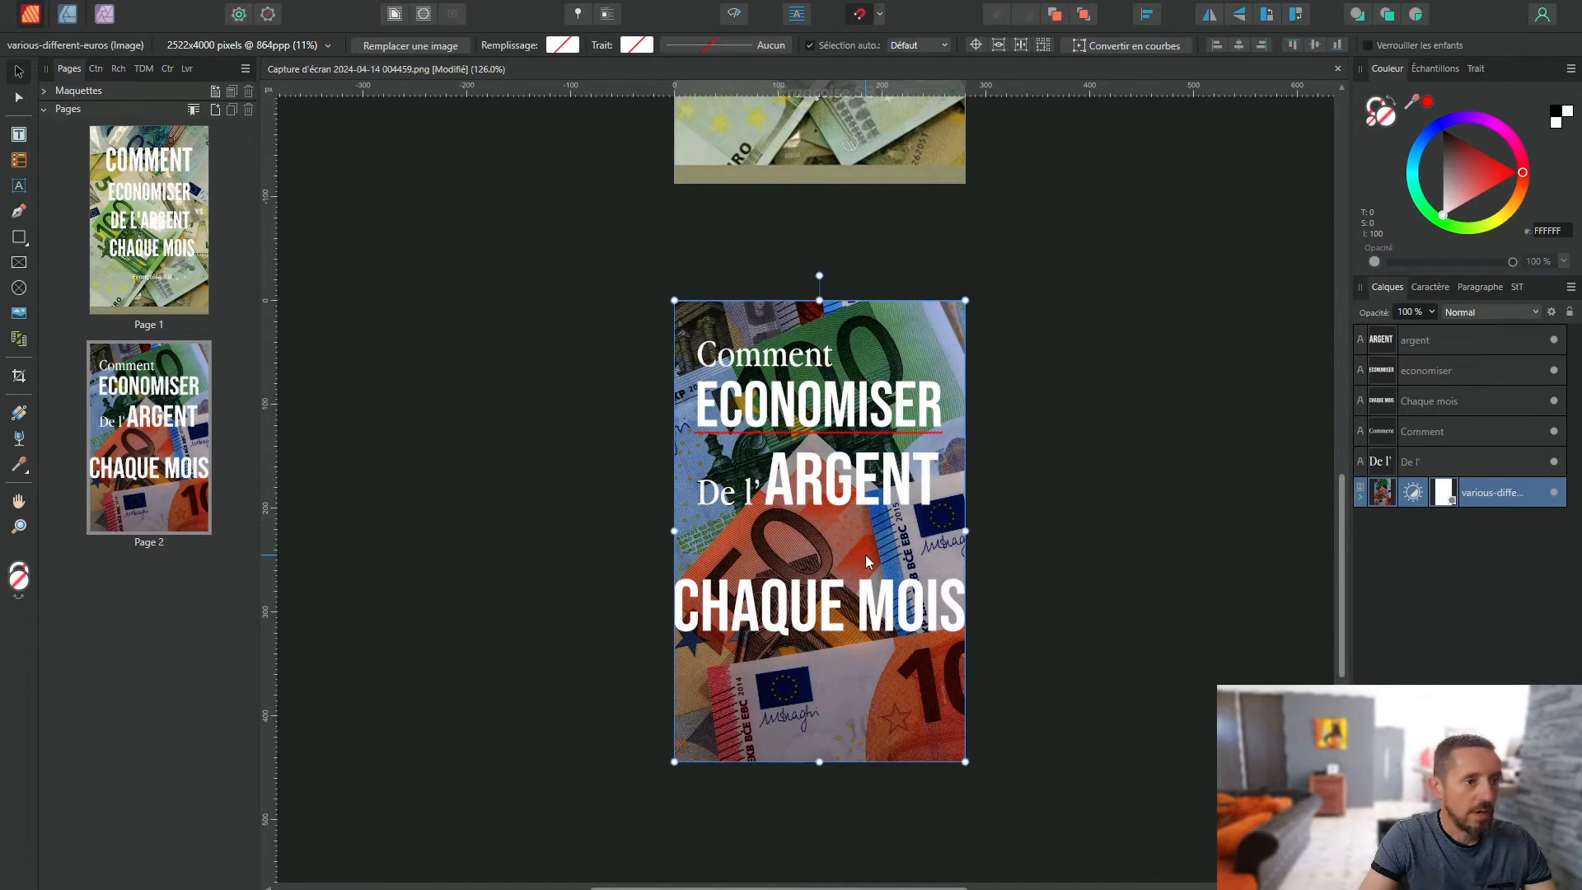
left_click(1128, 523)
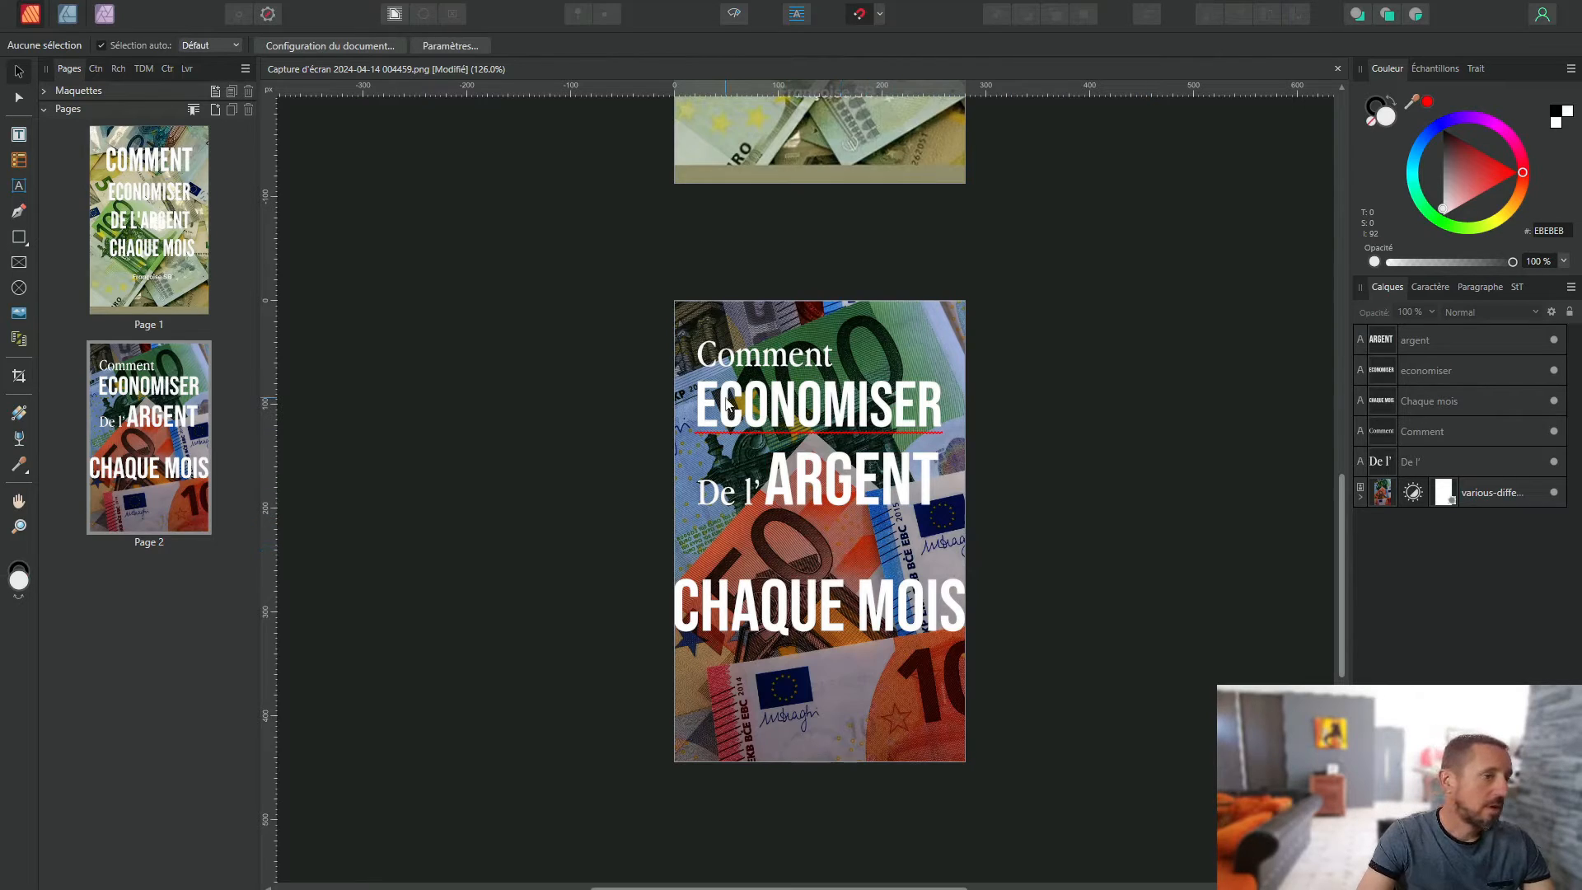
Step: Delete "CHAQUE" from the last title line and move the remaining "MOIS" towards the cover's right side
left_click(786, 609)
double_click(858, 606)
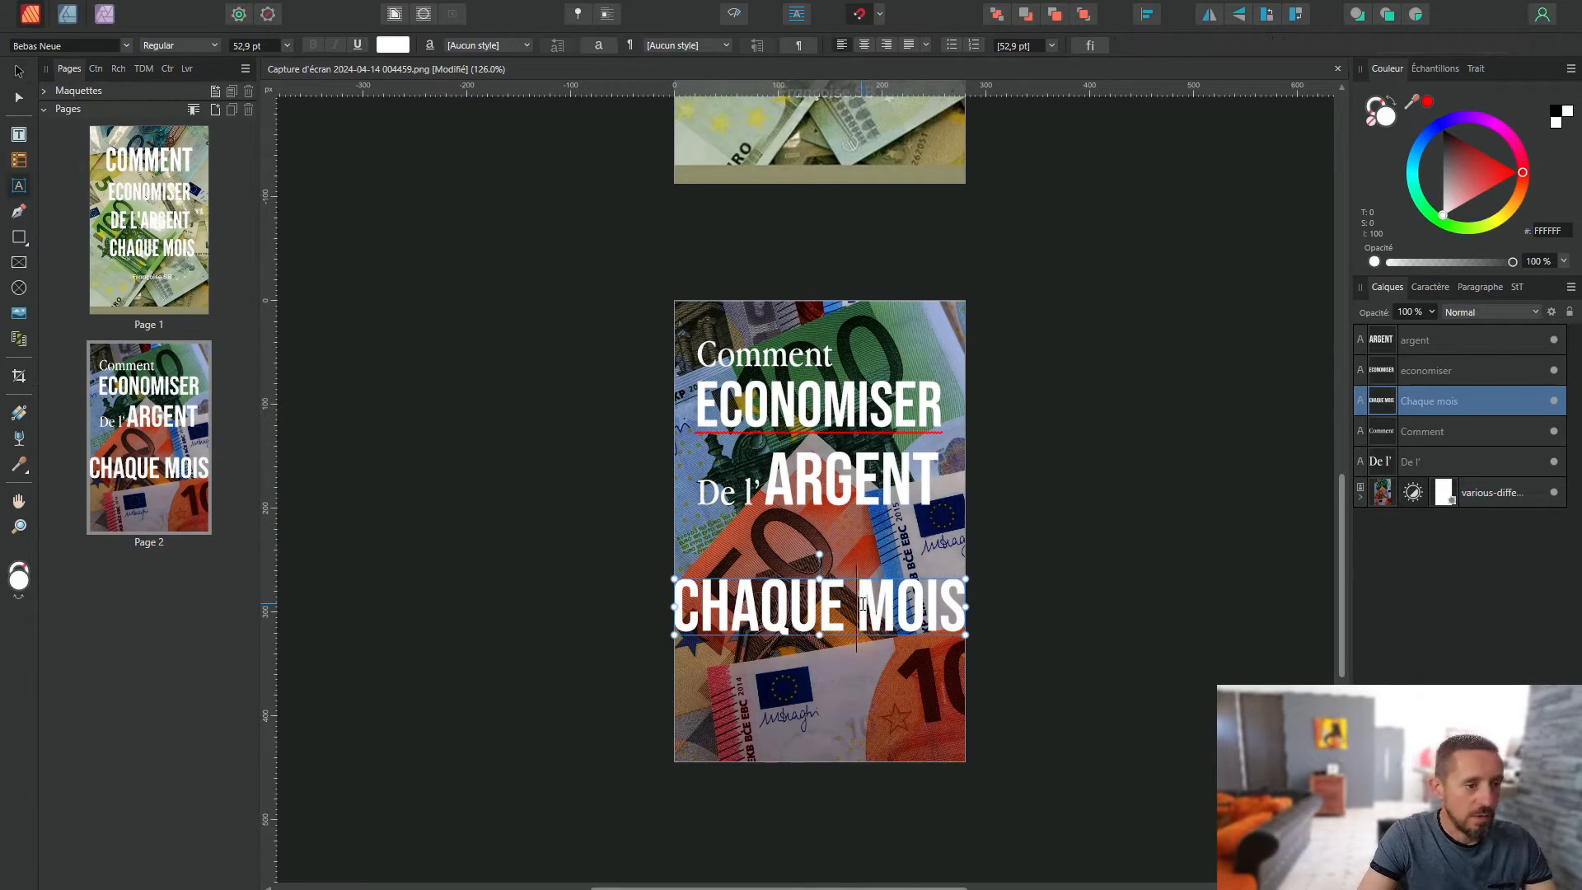
left_click_drag(861, 605, 676, 610)
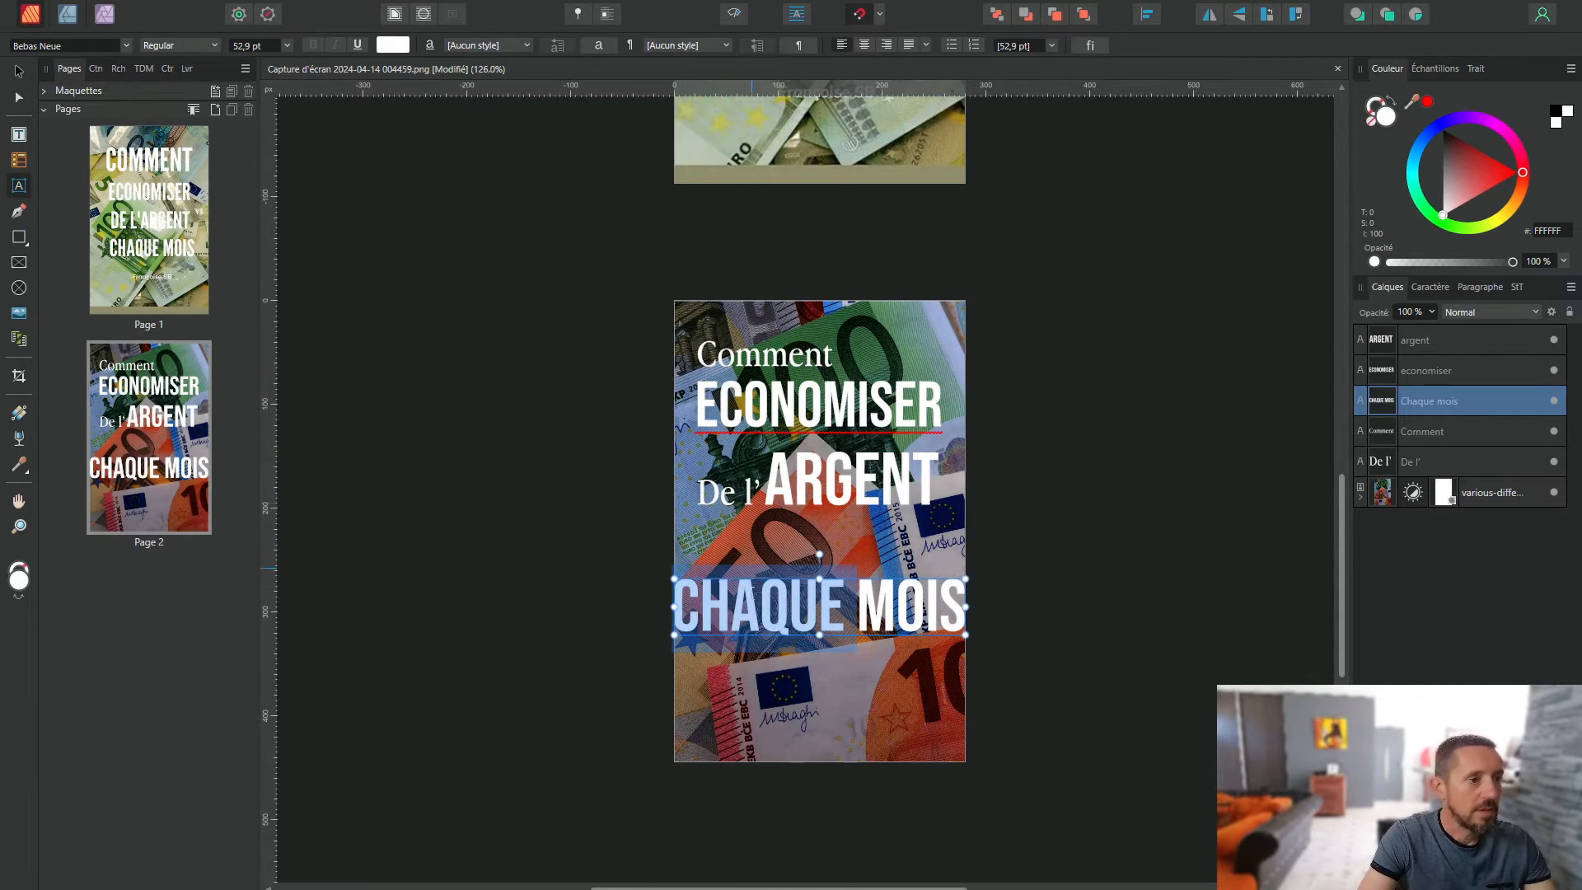
key("BackSpace")
key("Escape")
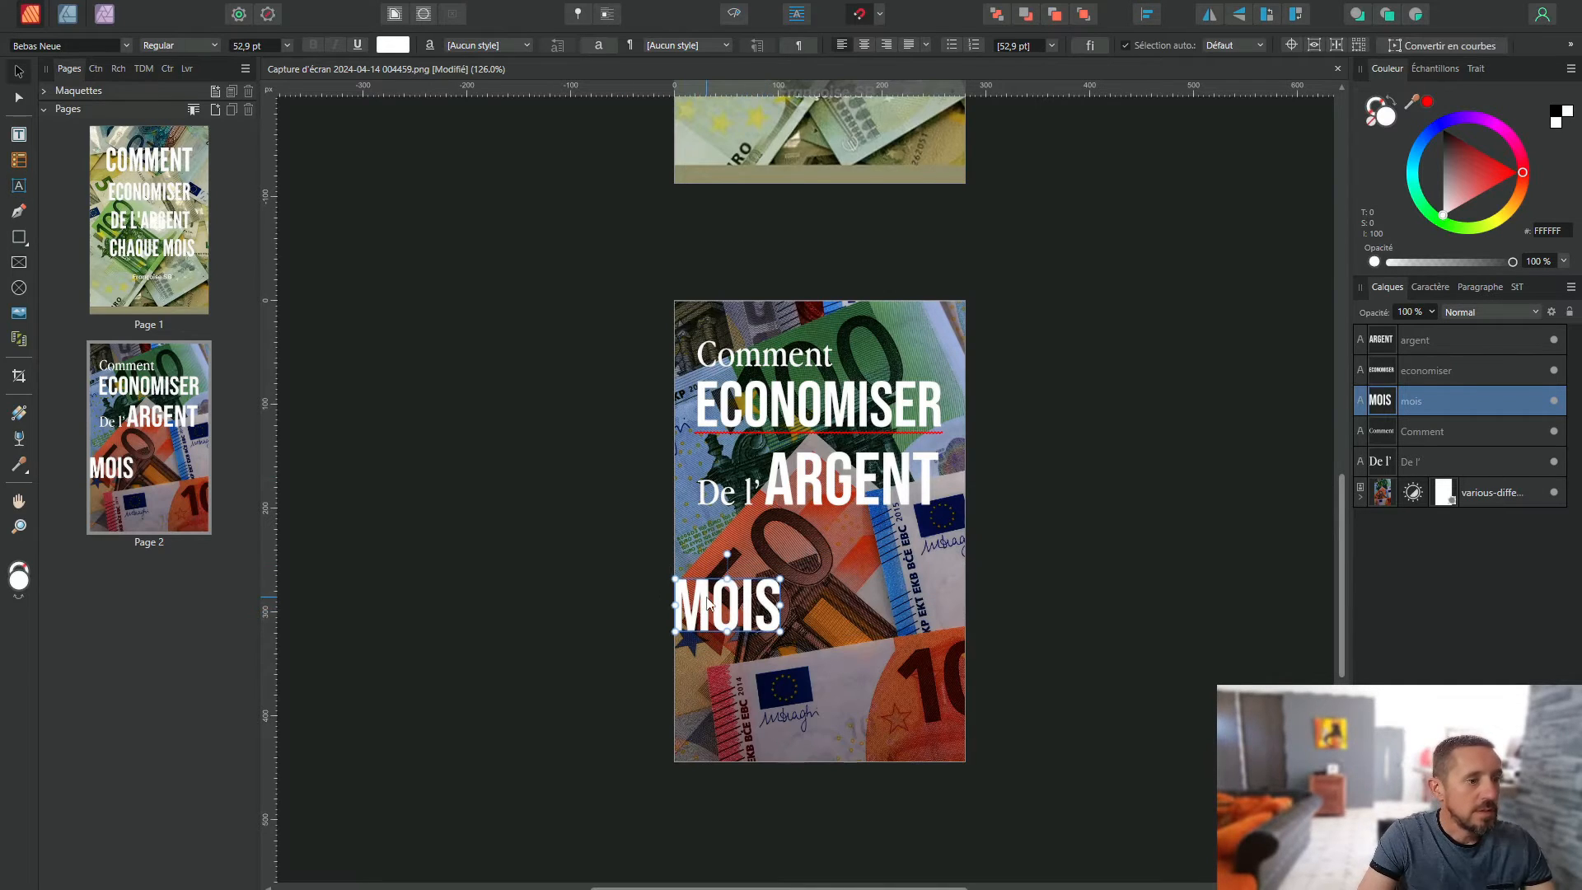
left_click_drag(699, 603, 869, 601)
Step: Duplicate "Comment" to the upper left of "MOIS" and change the copy's wording to "chaque"
right_click(772, 337)
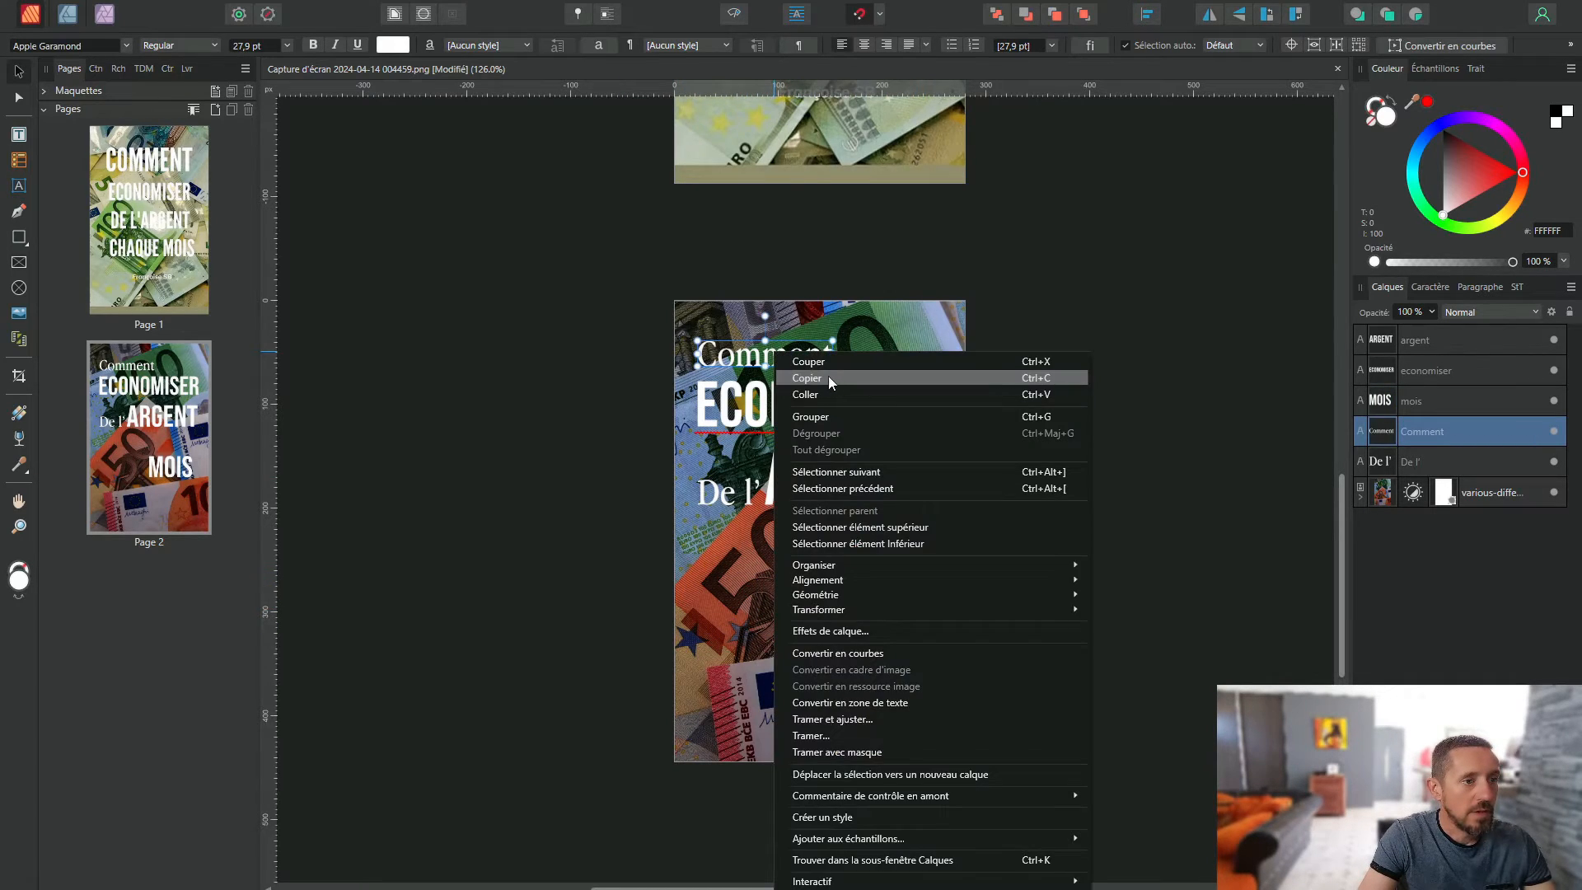
left_click(828, 376)
left_click_drag(768, 358, 768, 568)
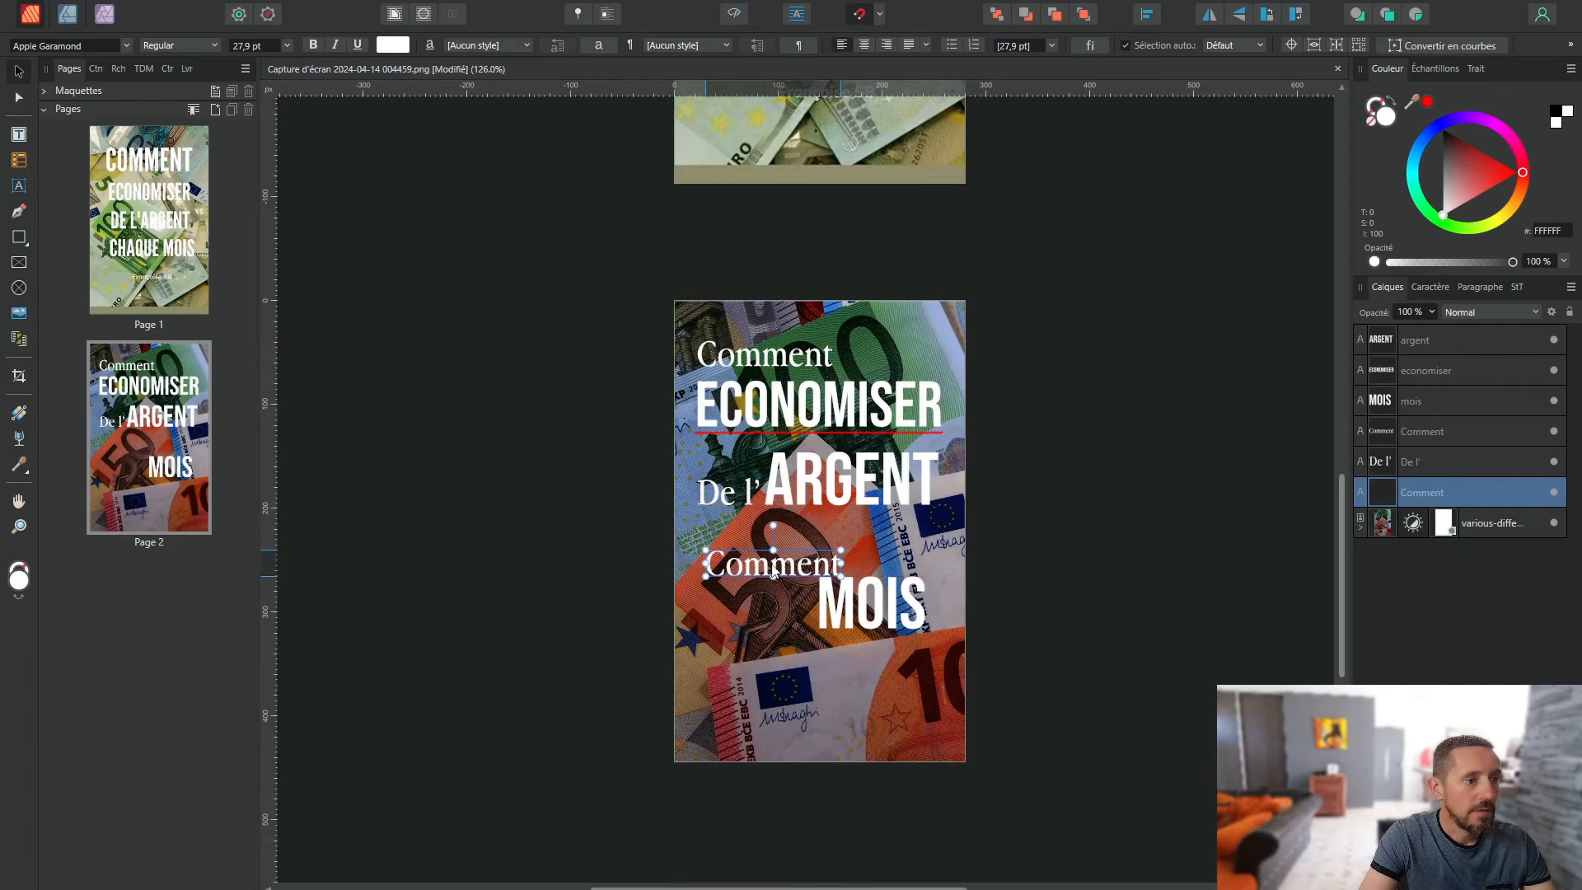
double_click(768, 568)
key("BackSpace")
type("ch")
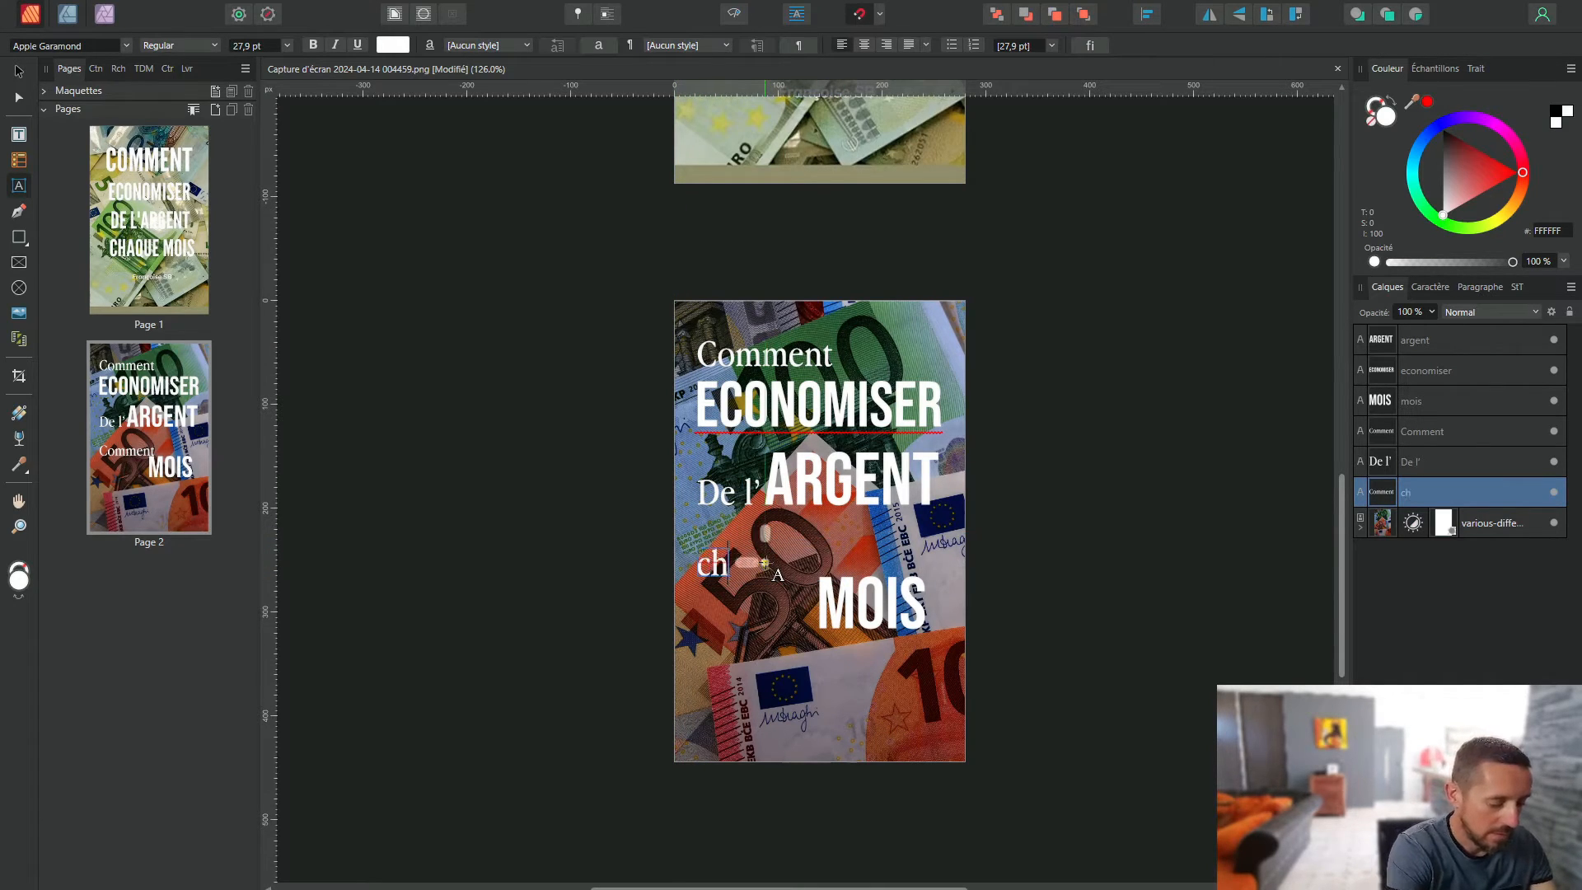
type("aquz")
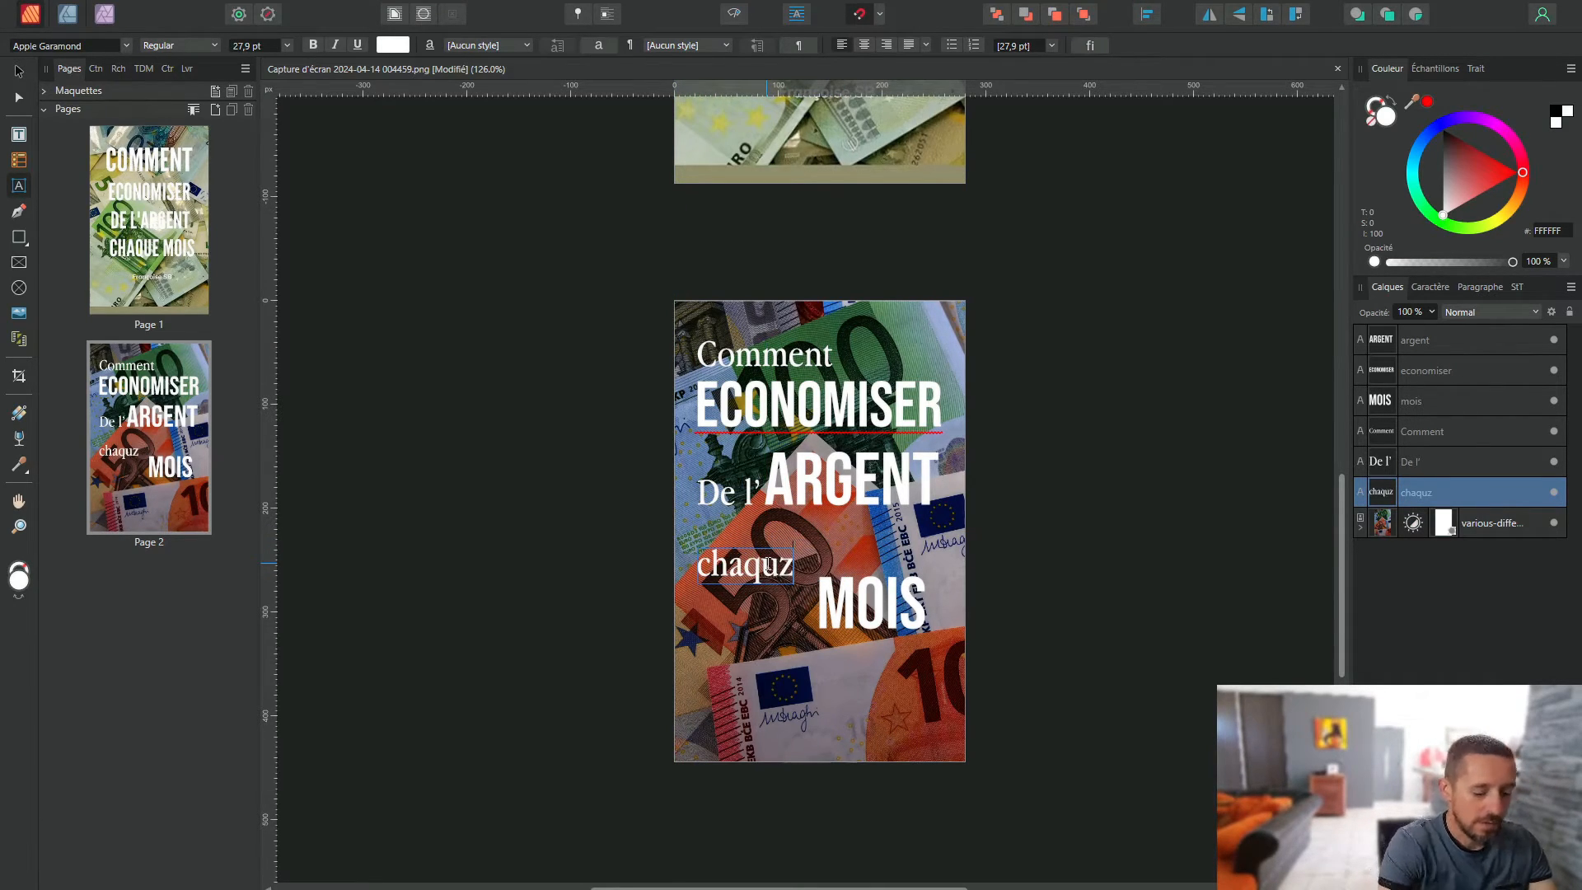
key("BackSpace")
type("e")
left_click(18, 71)
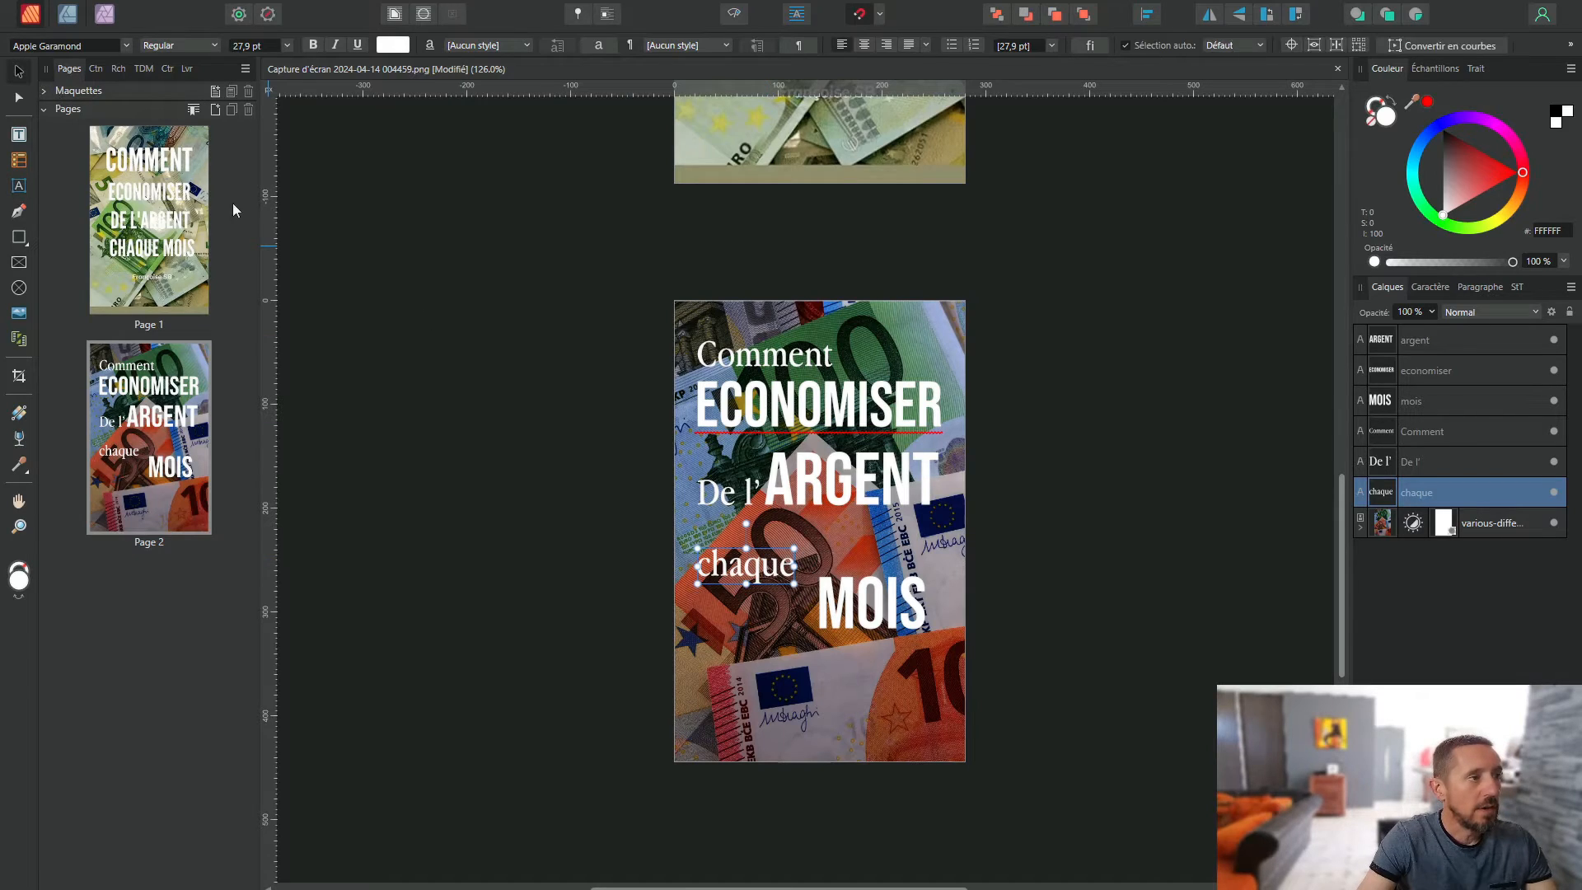
Step: Move "chaque" and "MOIS" up, closer beneath the "De l' ARGENT" line
left_click_drag(732, 574, 732, 566)
left_click_drag(846, 613, 848, 576)
left_click(745, 565)
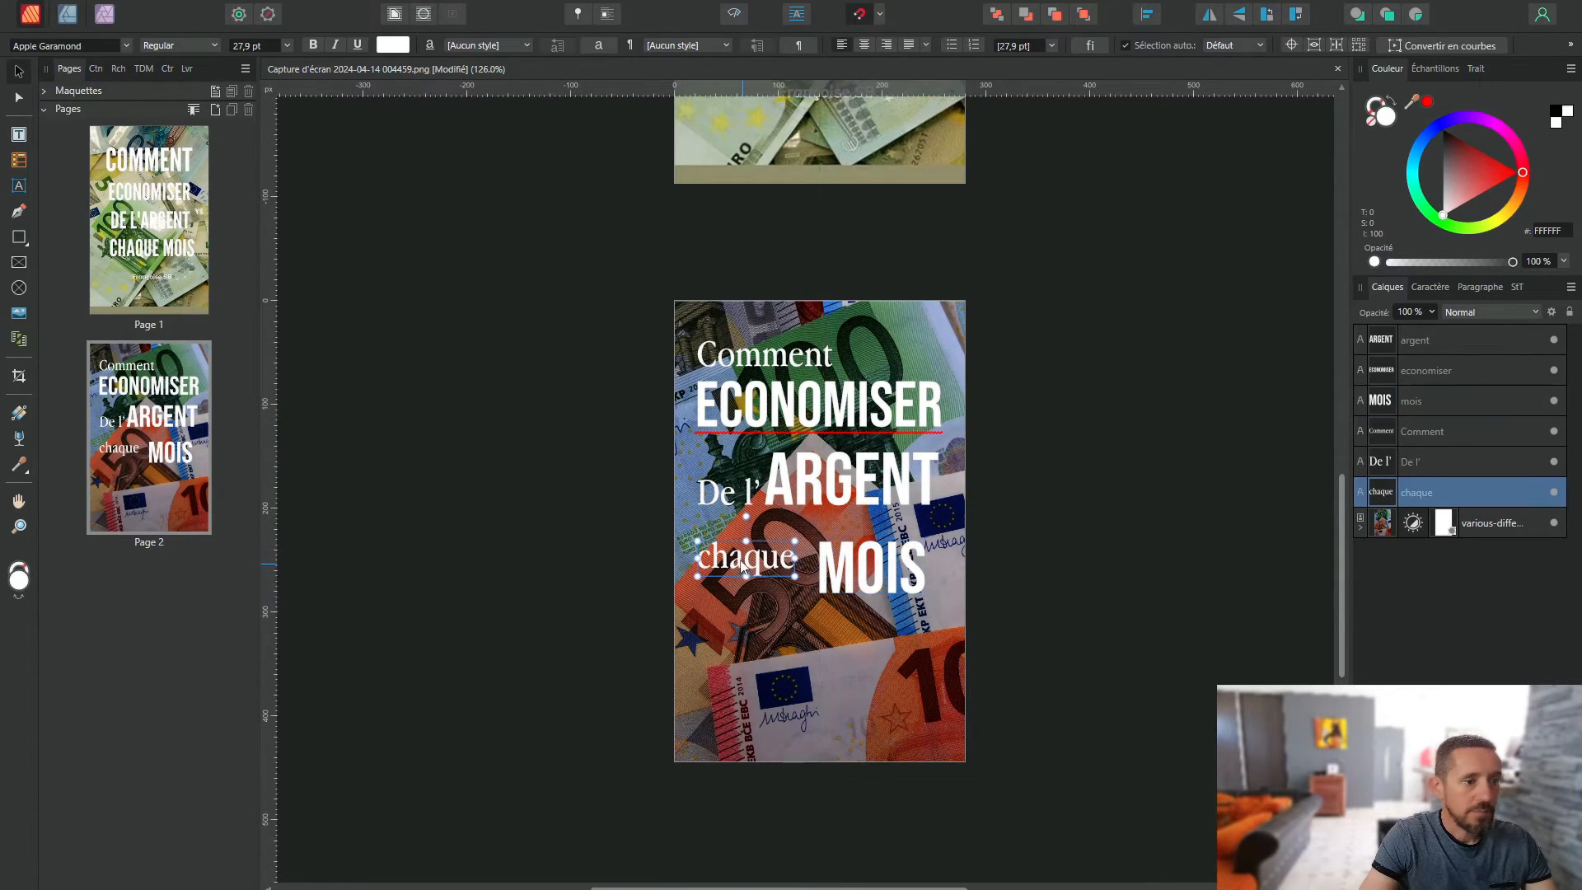
left_click_drag(746, 564, 746, 556)
Step: Change the capital letter in "De l'" to lowercase so it reads "de l'"
double_click(716, 493)
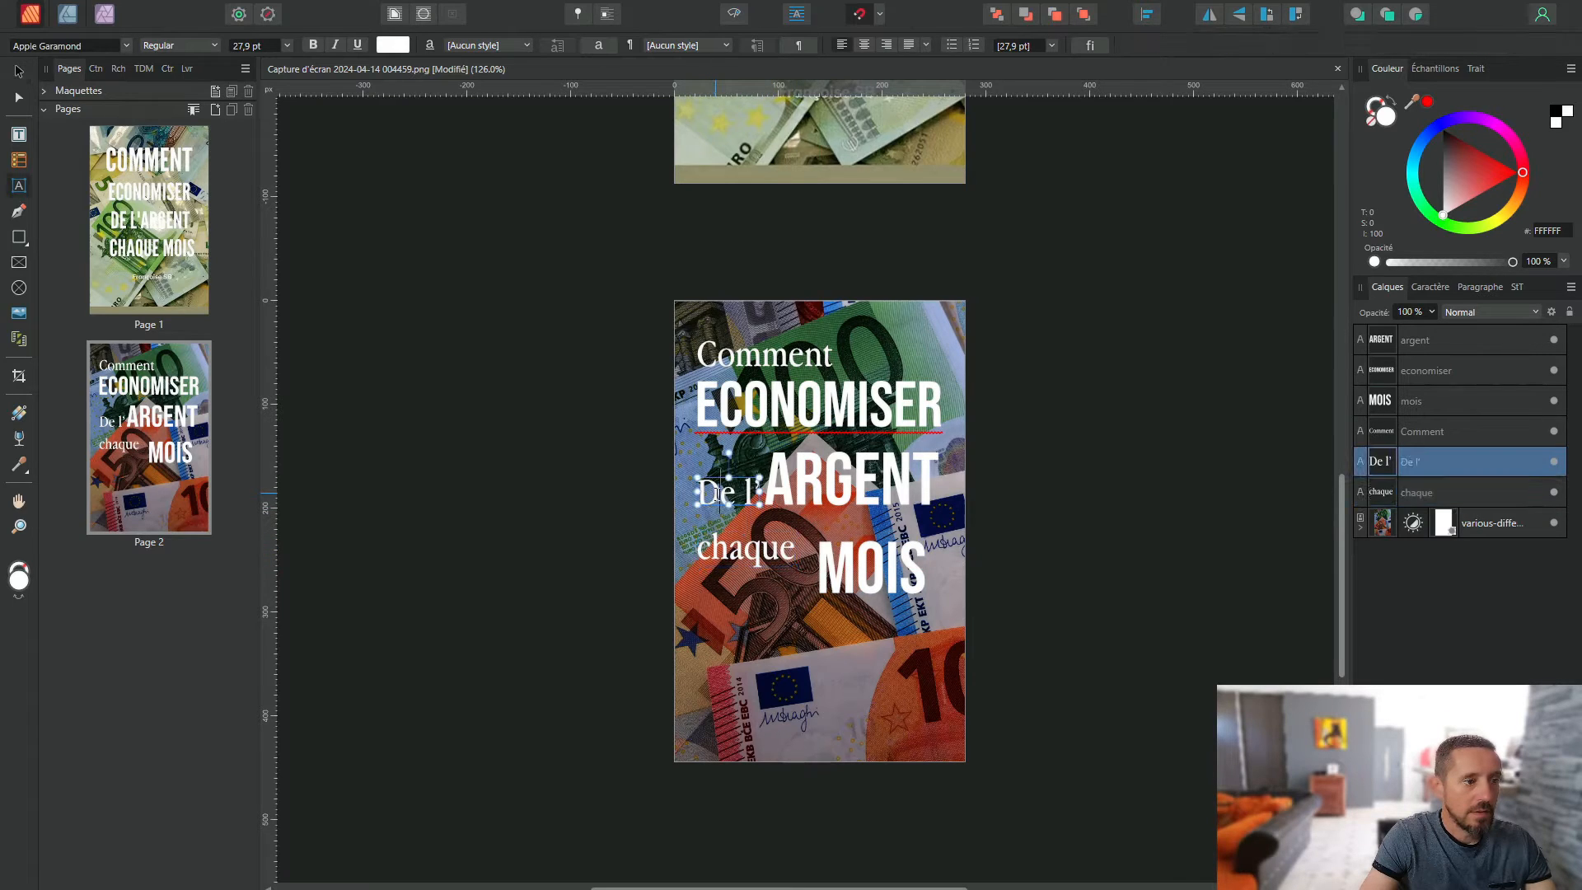
key("BackSpace")
type("d")
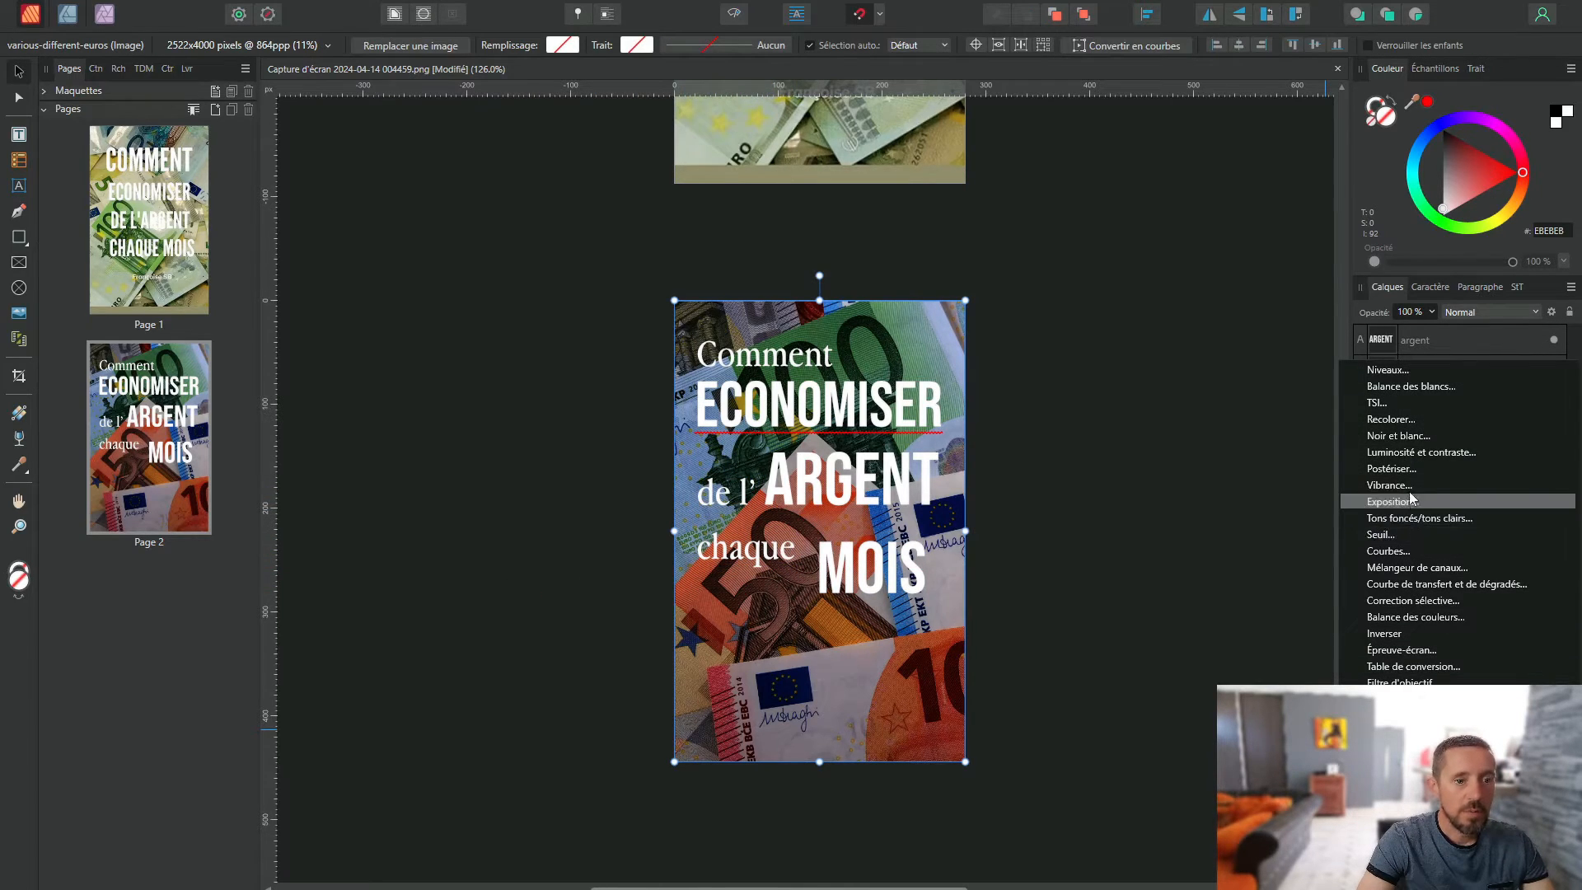
Step: Add a second brightness/contrast adjustment to the banknote background image and lower its brightness
left_click(1412, 452)
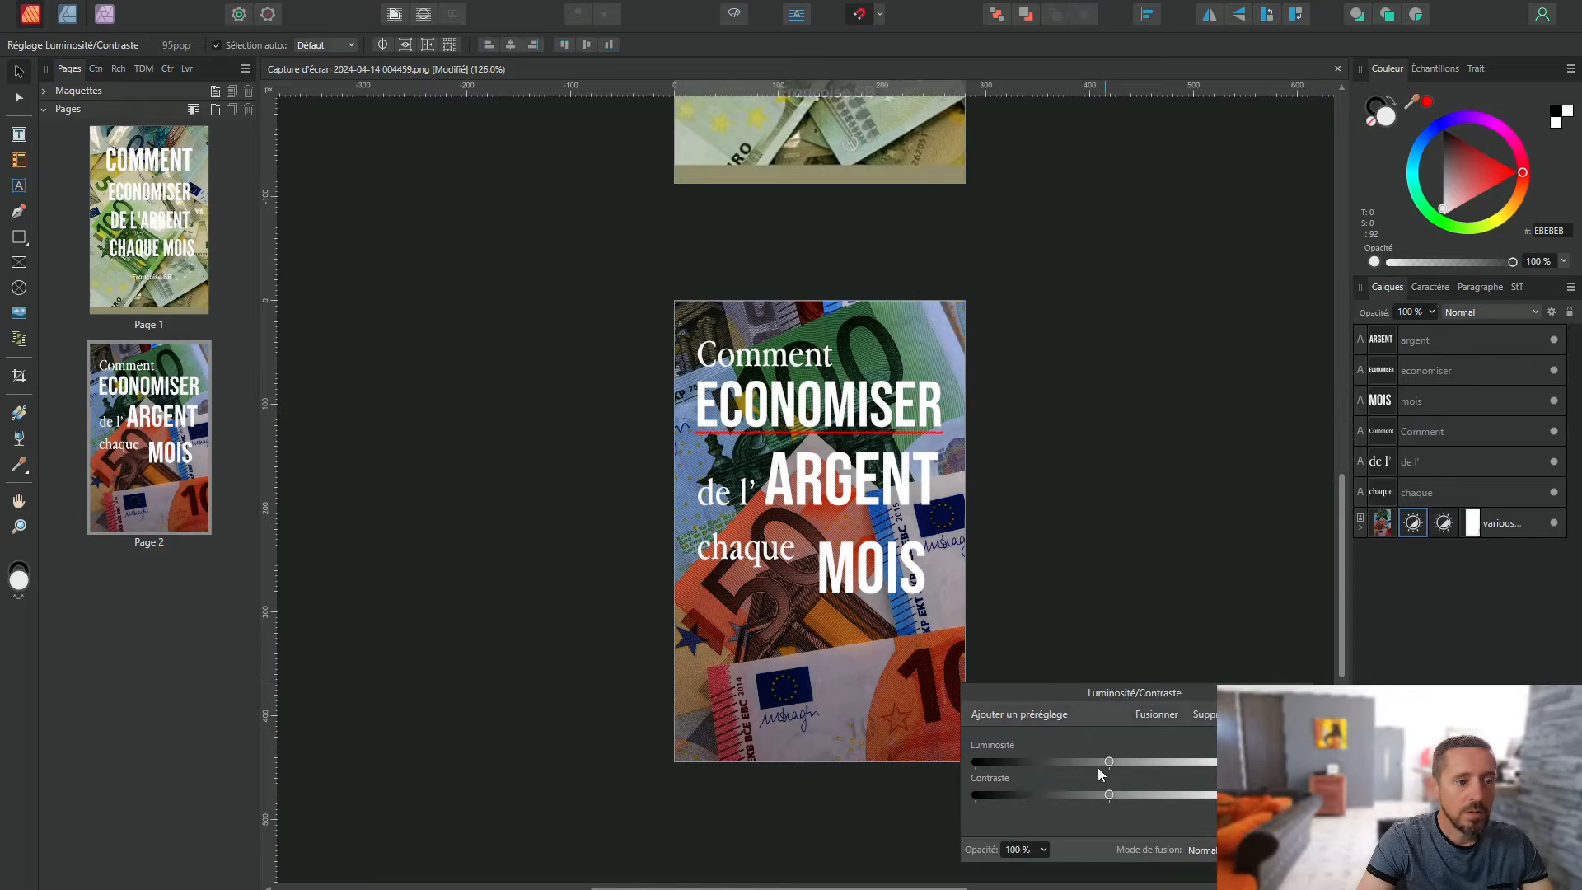
left_click_drag(1110, 762, 1056, 761)
Step: Draw a rectangle covering "MOIS" and fill it with a green (426846) sampled from the 100-euro banknote
key("m")
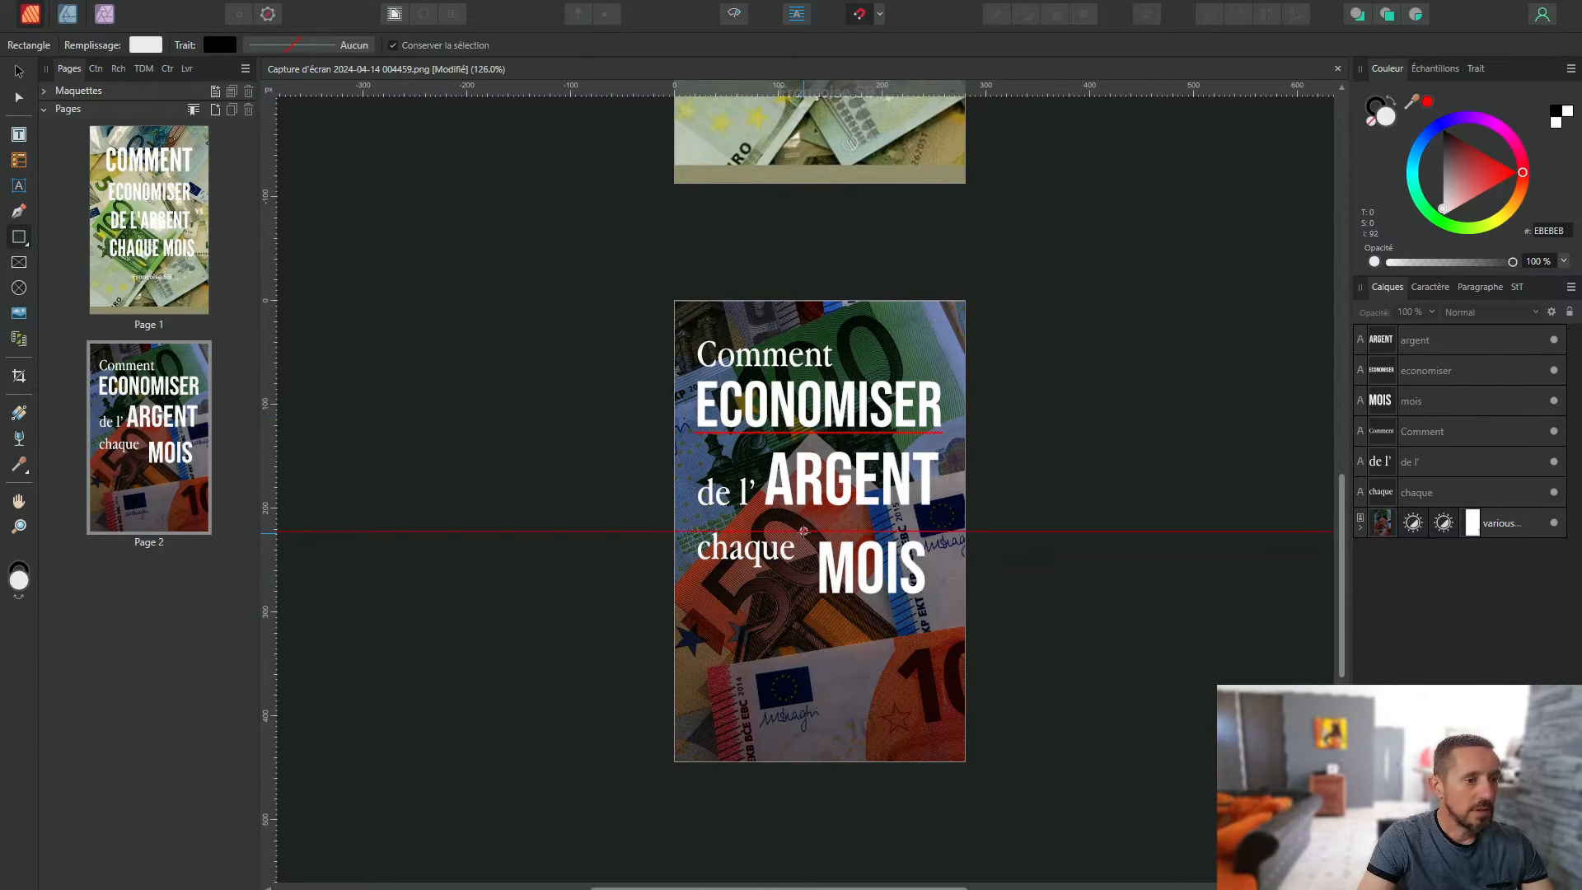
left_click_drag(803, 531, 939, 614)
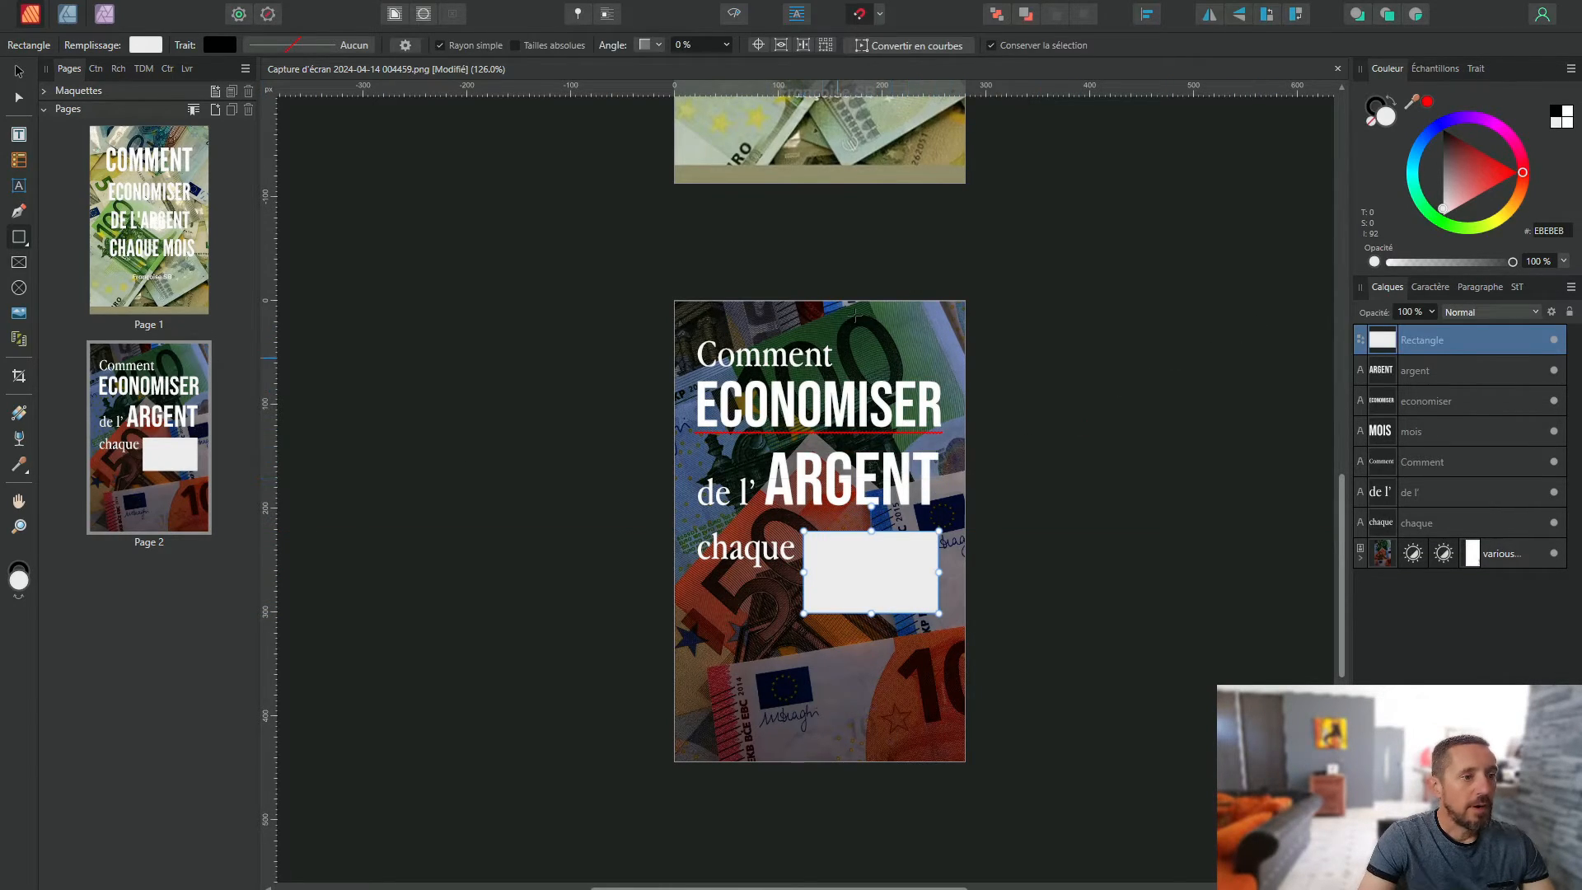
scroll(882, 341, "up", 5)
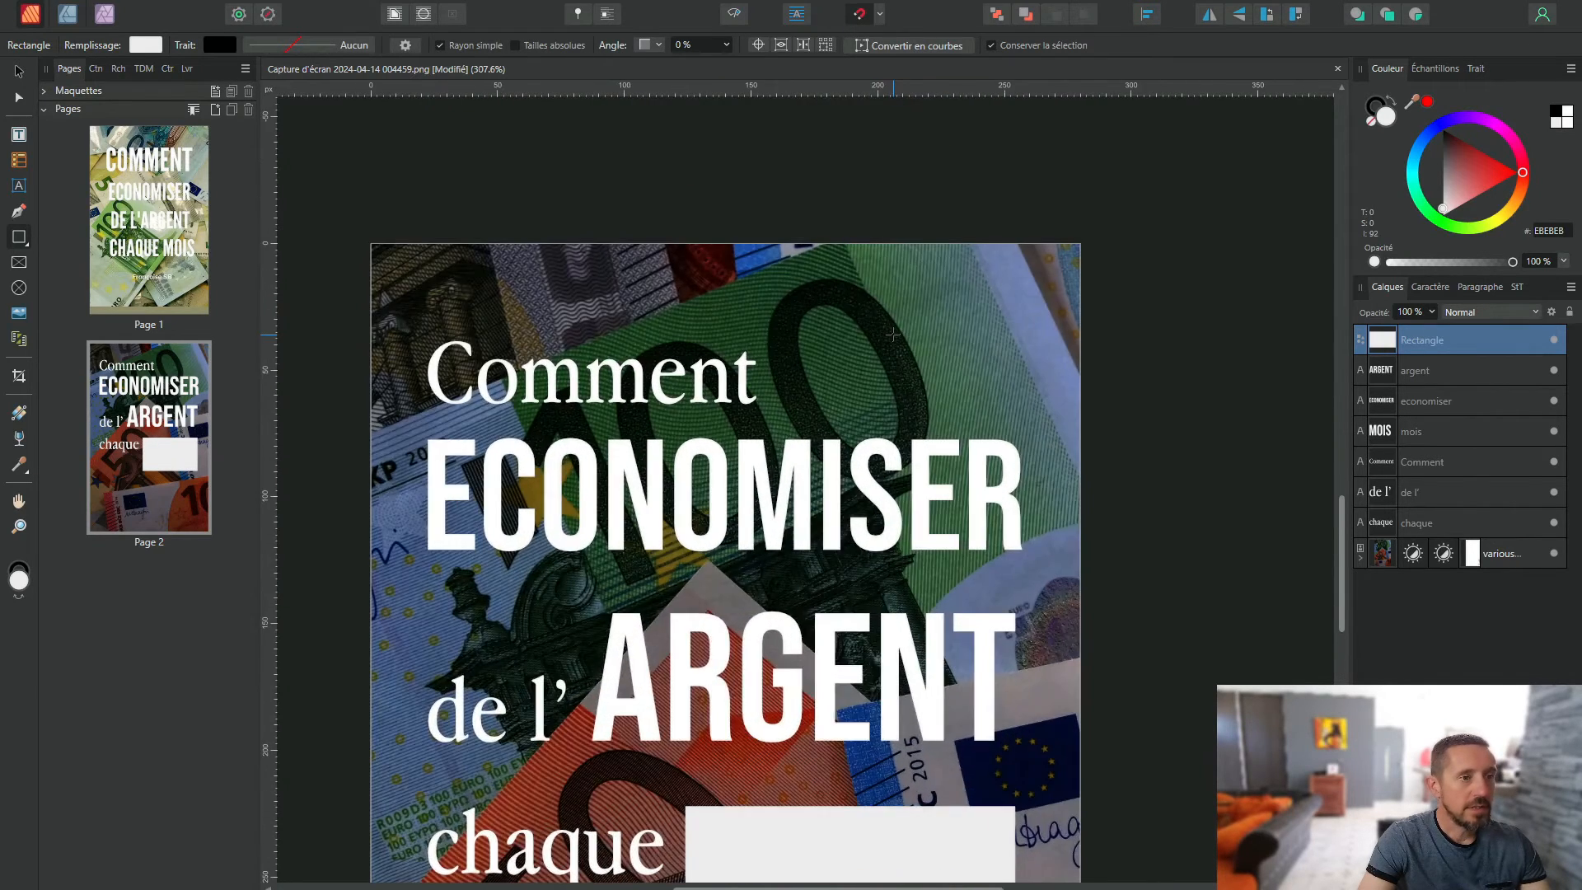
left_click(19, 466)
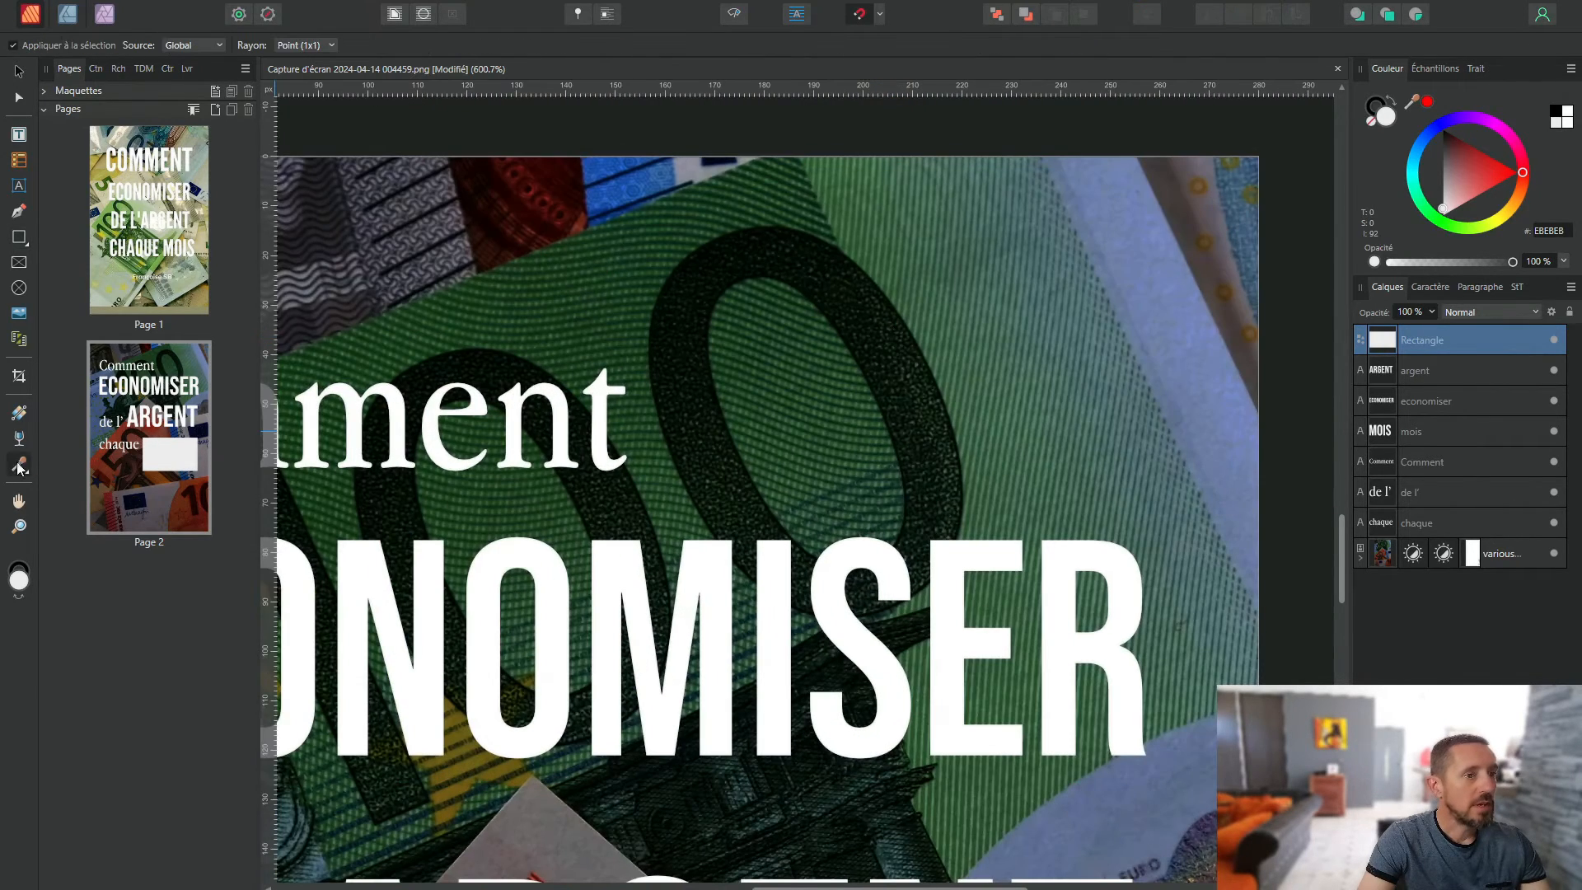
left_click(851, 251)
scroll(849, 260, "down", 5)
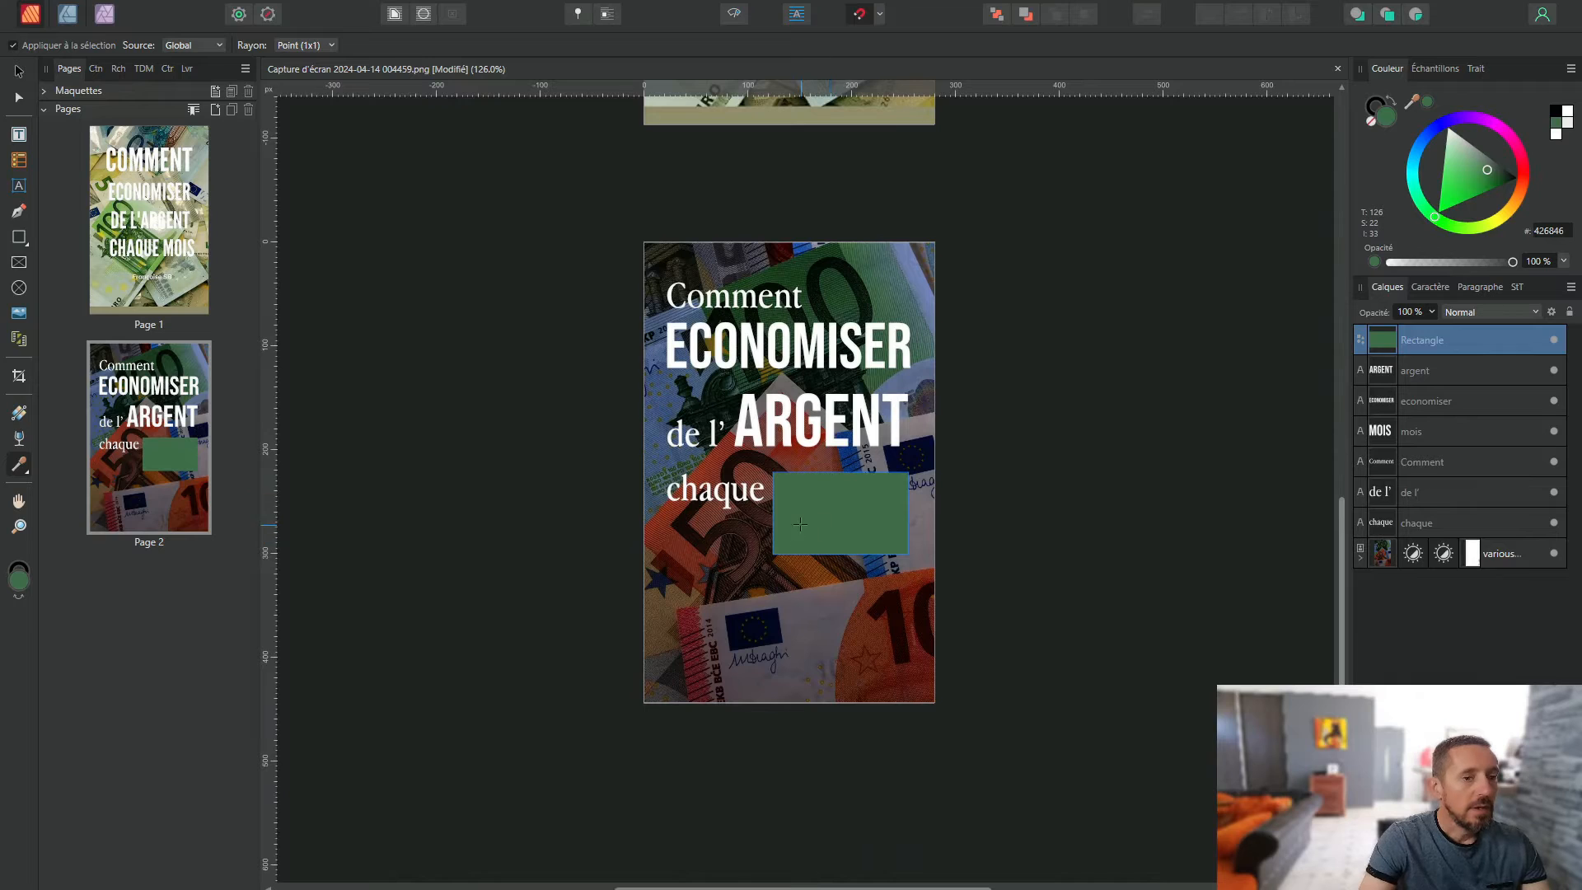
Step: Move the green rectangle's layer directly below the "mois" text layer
left_click_drag(1445, 343, 1436, 443)
scroll(948, 519, "up", 4)
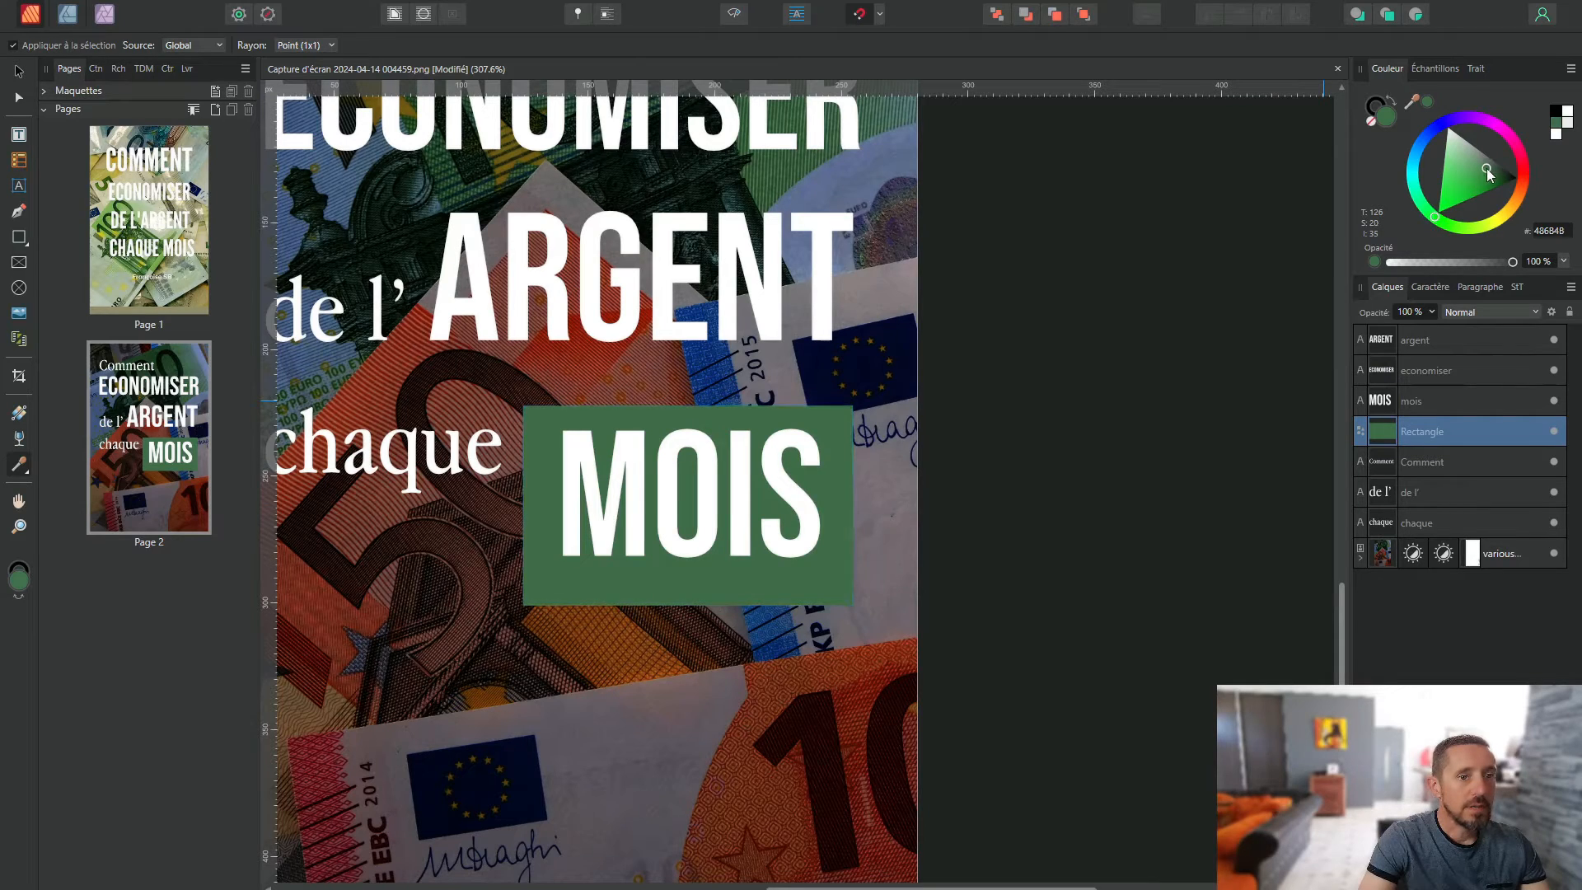
Step: Lighten the fill of the rectangle behind "MOIS" to the brighter green 75C37E
left_click_drag(1485, 168, 1460, 164)
scroll(1105, 424, "down", 7)
scroll(1105, 424, "up", 4)
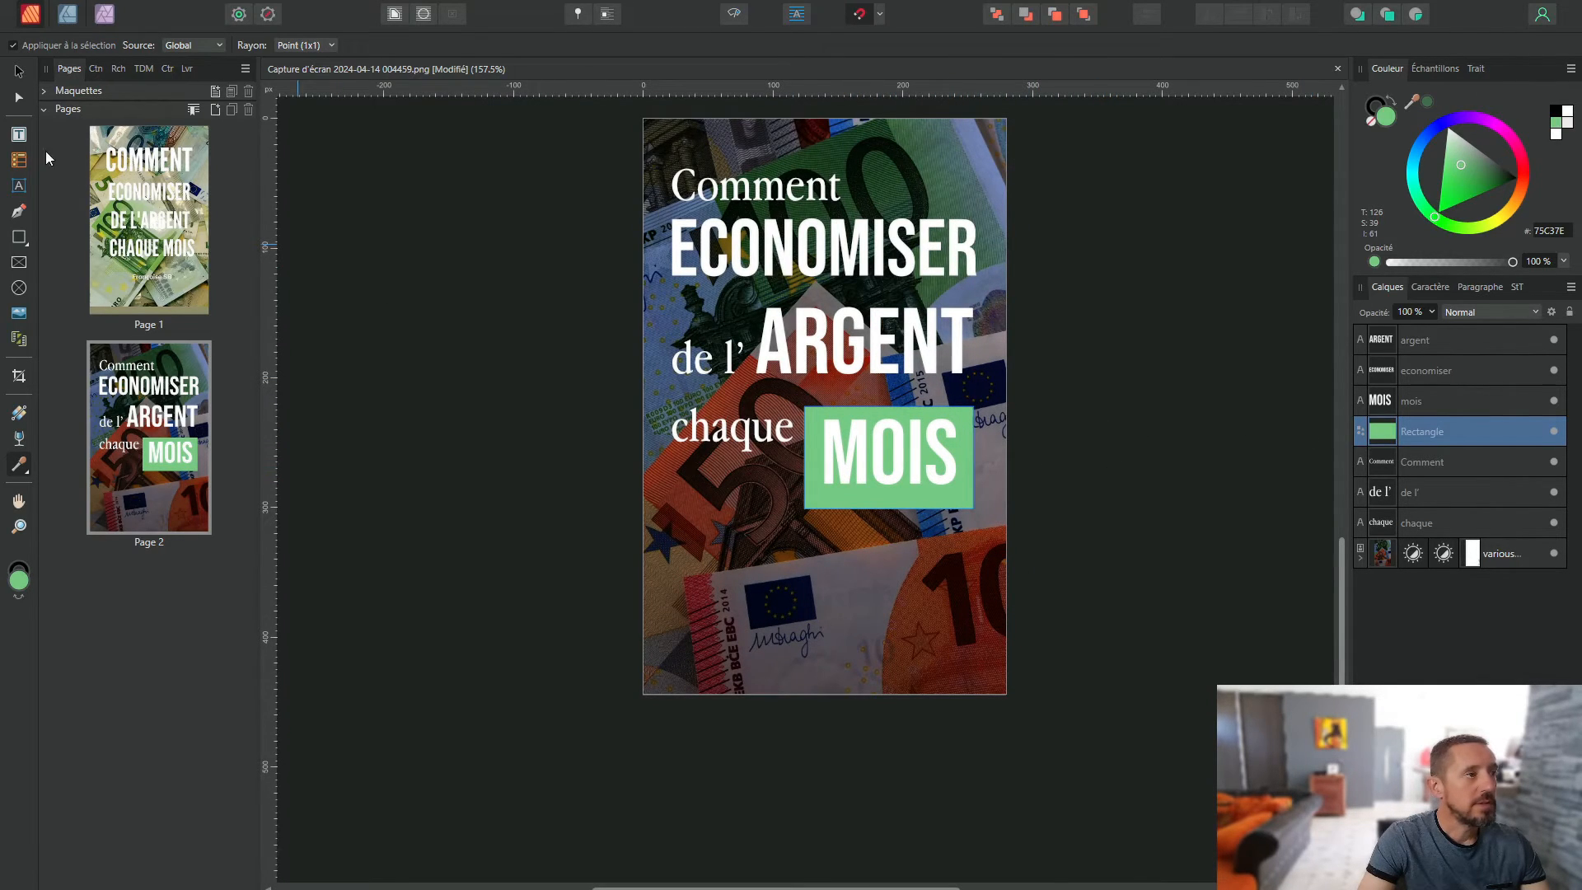
Step: Change the colour of the "MOIS" text on the green rectangle to black (000000)
left_click(19, 71)
left_click(827, 464)
left_click(1553, 116)
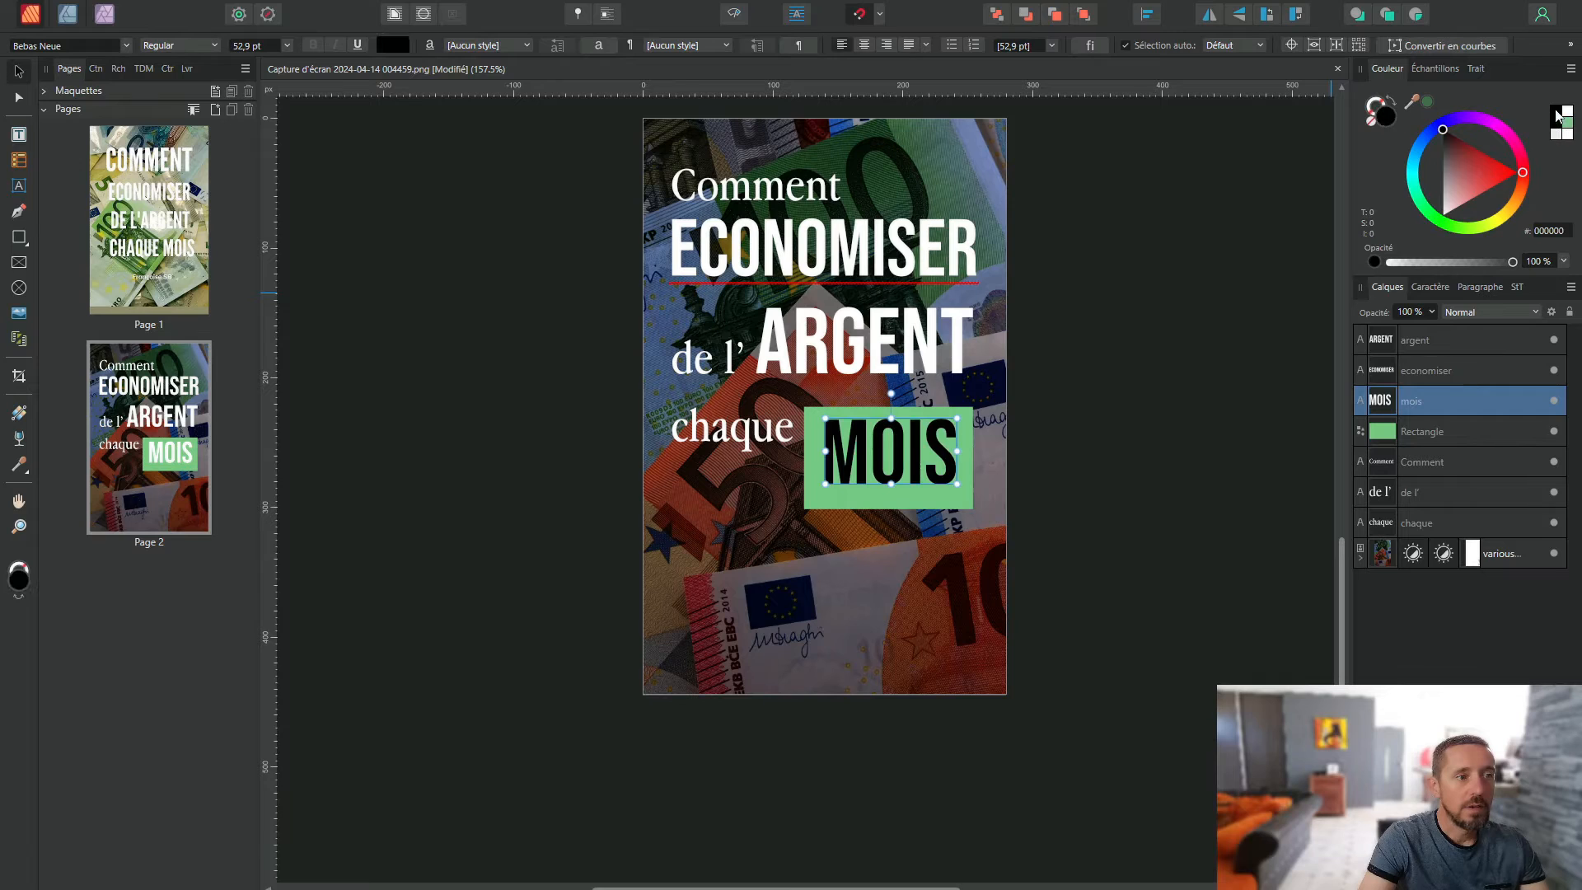
left_click(1130, 458)
scroll(1130, 458, "up", 2)
scroll(1130, 458, "down", 3)
scroll(1160, 473, "up", 1)
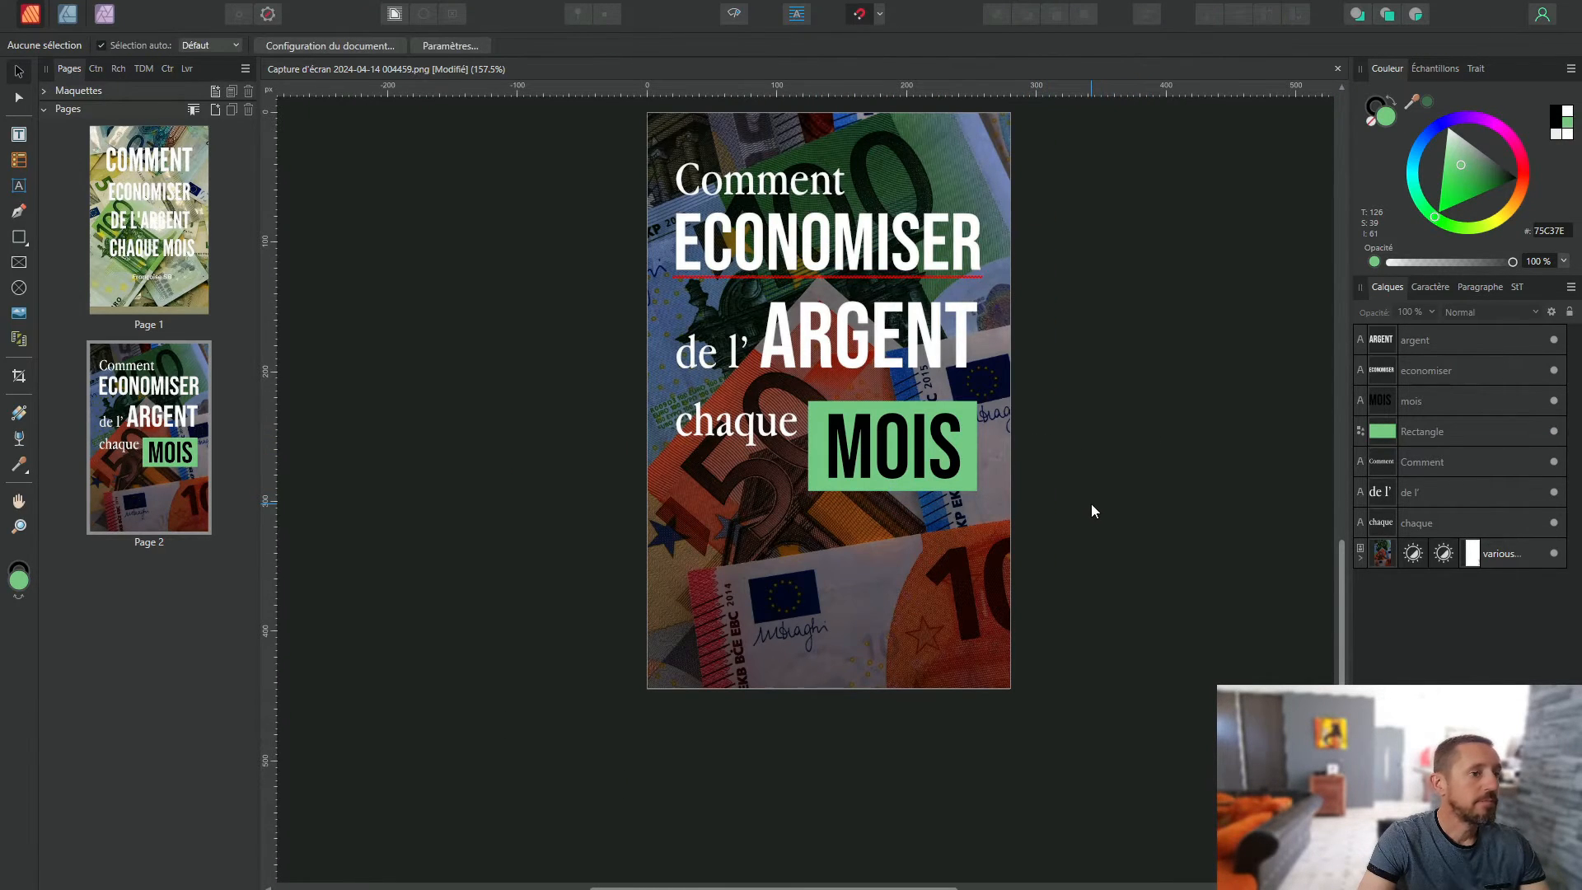
Step: Compare the redesigned cover on page 2 with the original cover on page 1 at several zoom levels
scroll(1090, 503, "up", 2)
scroll(1091, 502, "down", 5)
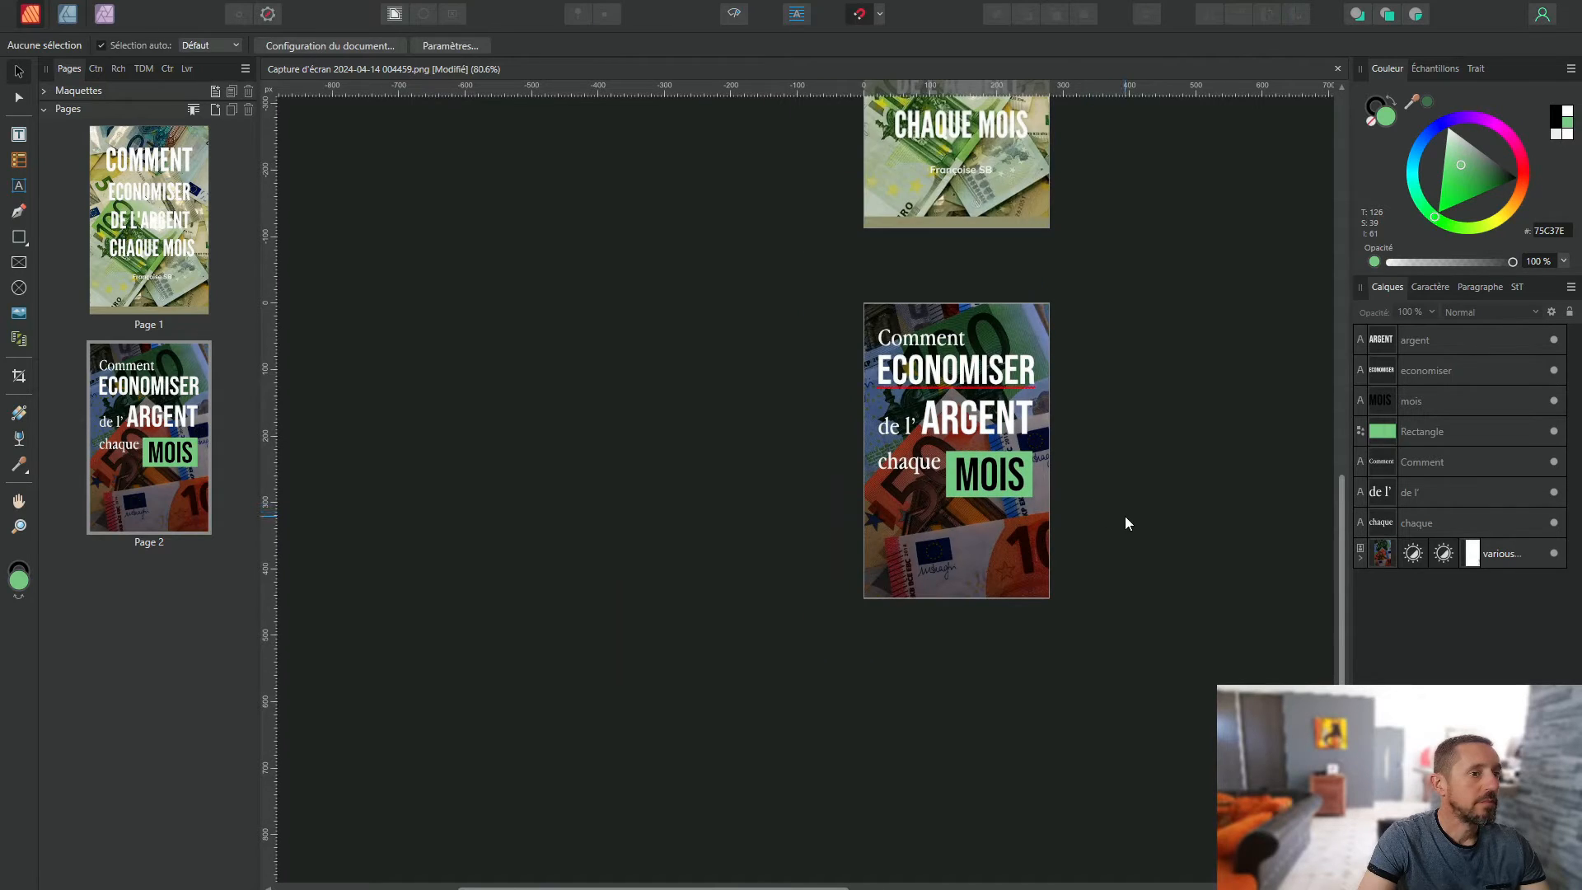
scroll(1124, 515, "up", 3)
scroll(1124, 515, "right", 2)
left_click(857, 663)
scroll(853, 659, "down", 1)
scroll(834, 642, "up", 1)
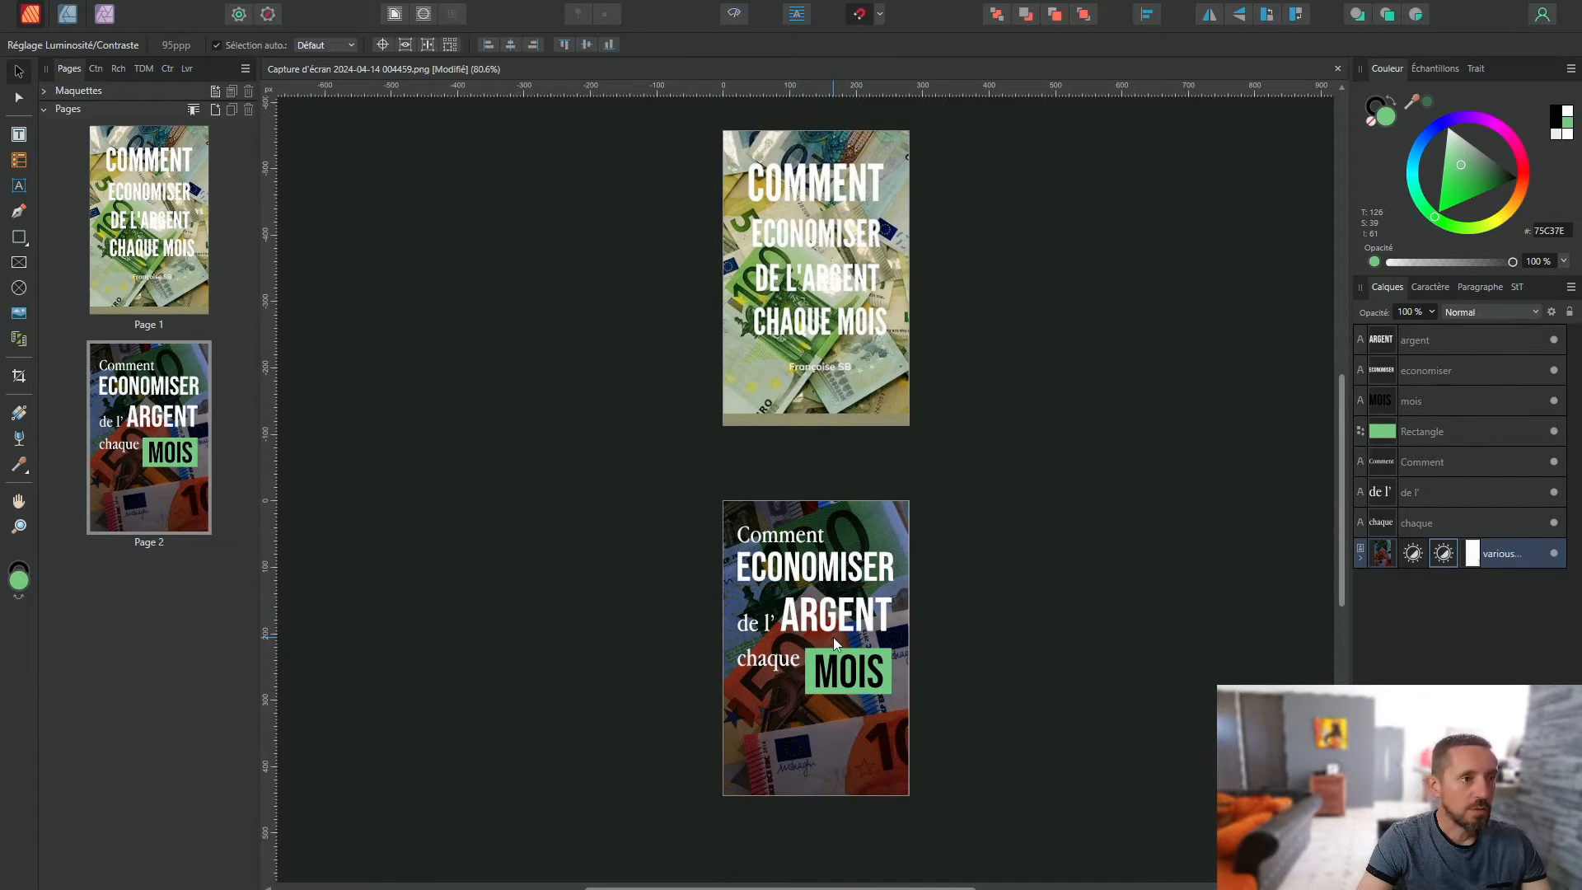
scroll(834, 642, "down", 1)
left_click(931, 659)
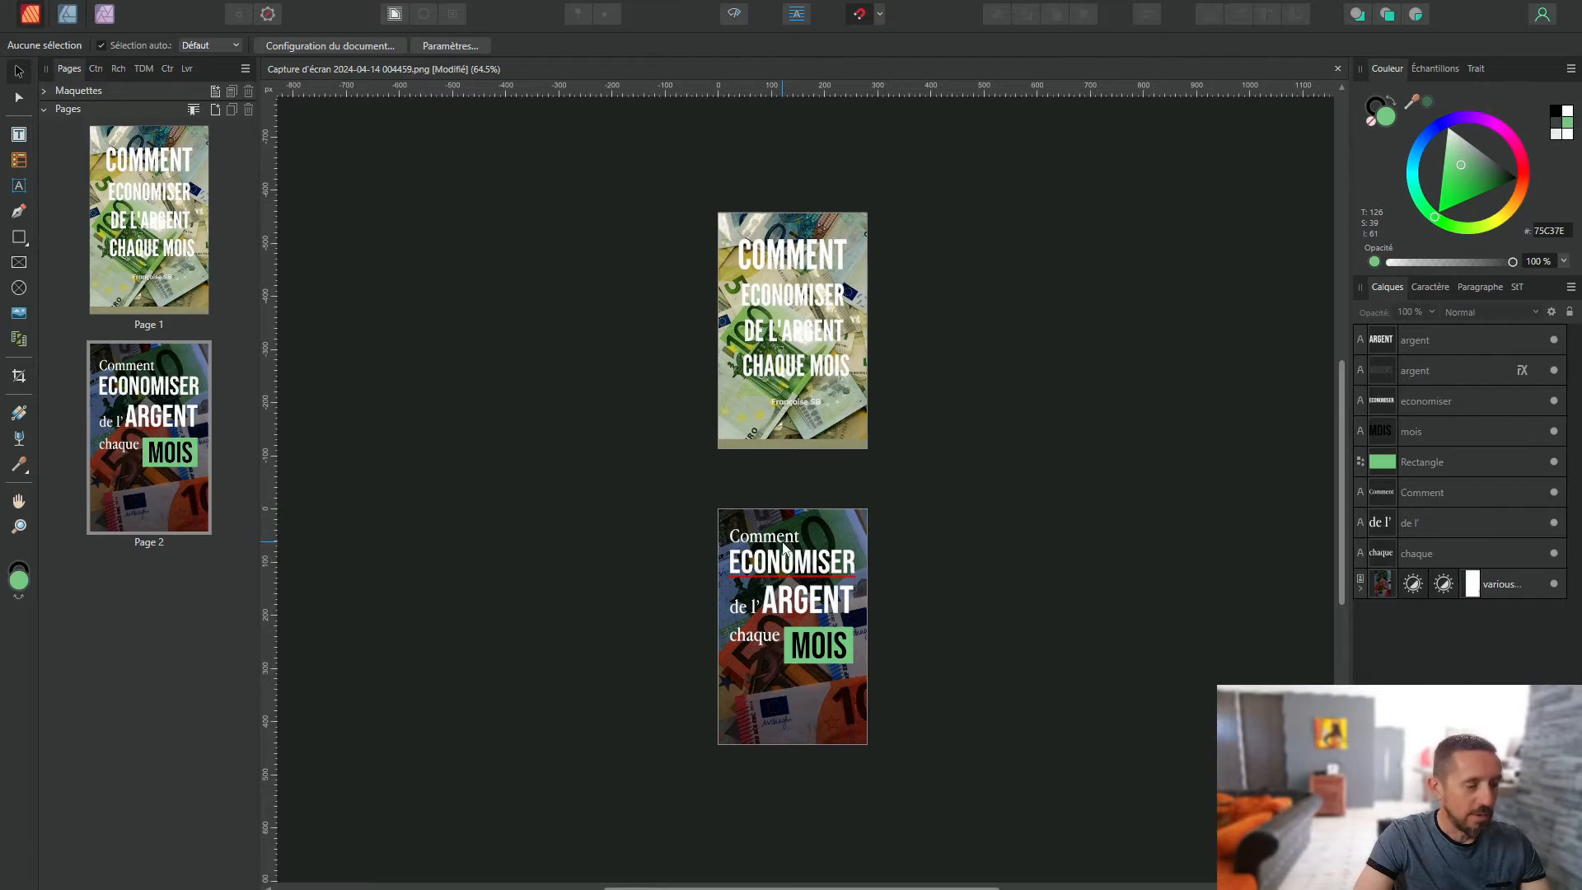
scroll(784, 548, "up", 3)
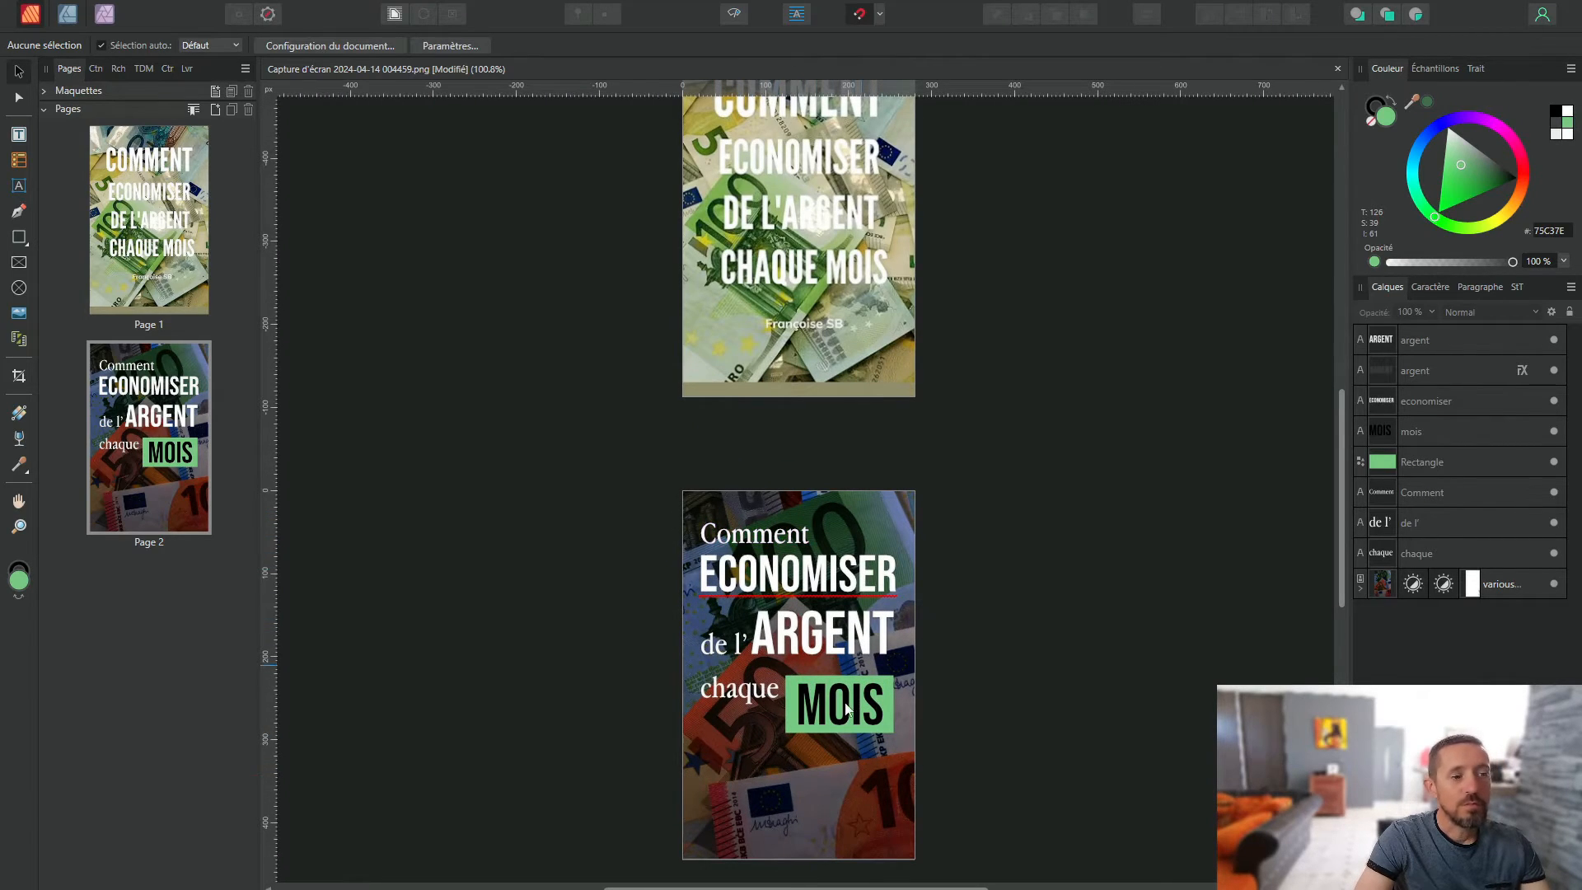
scroll(702, 508, "down", 1)
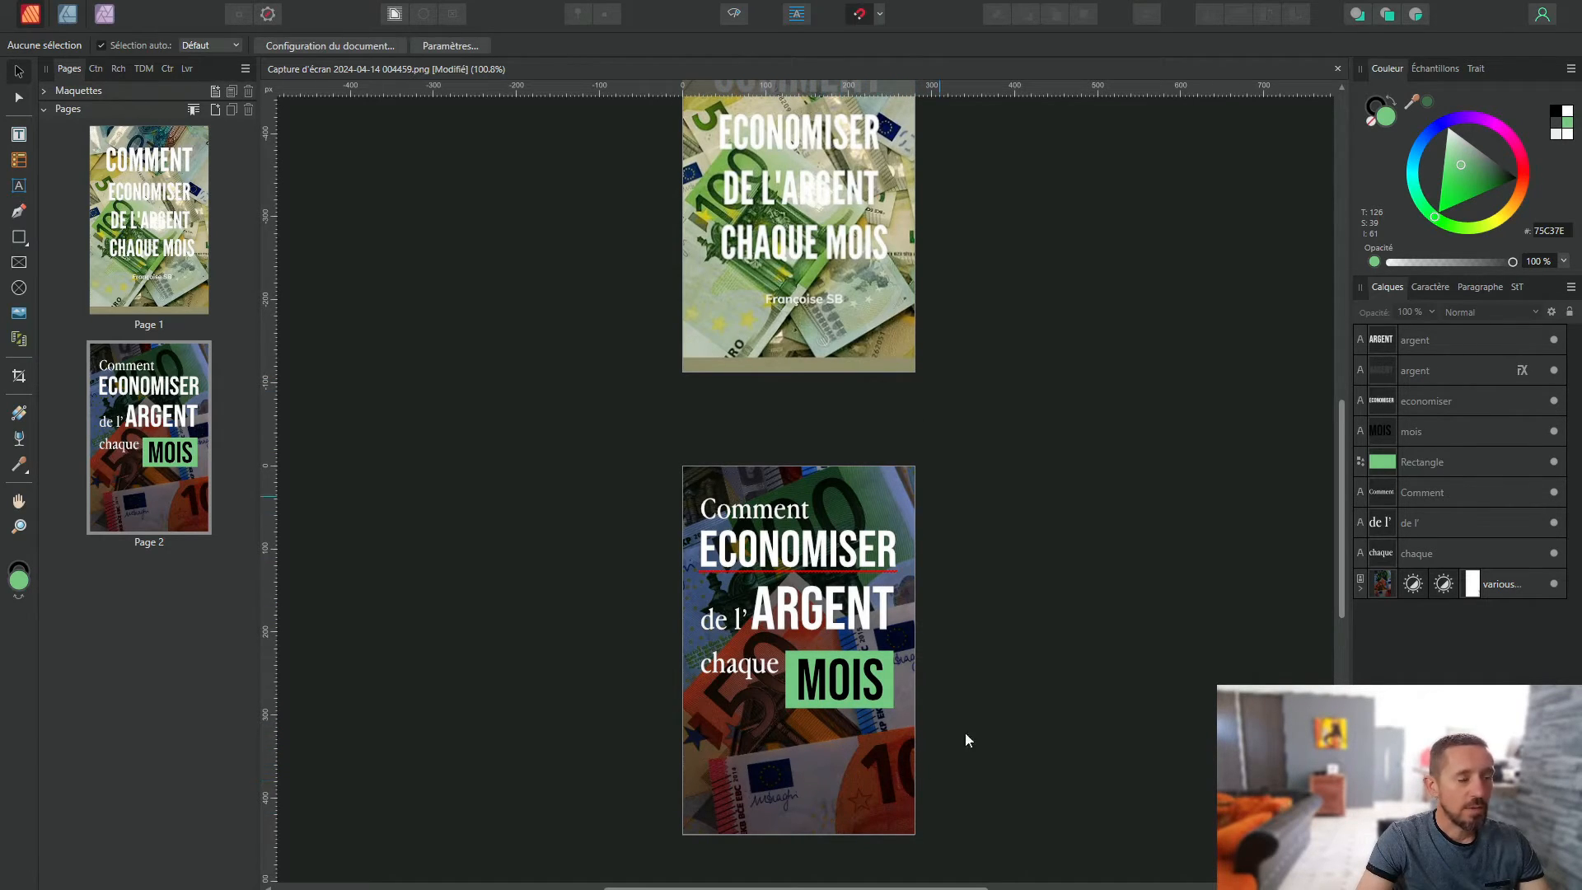
left_click(765, 560)
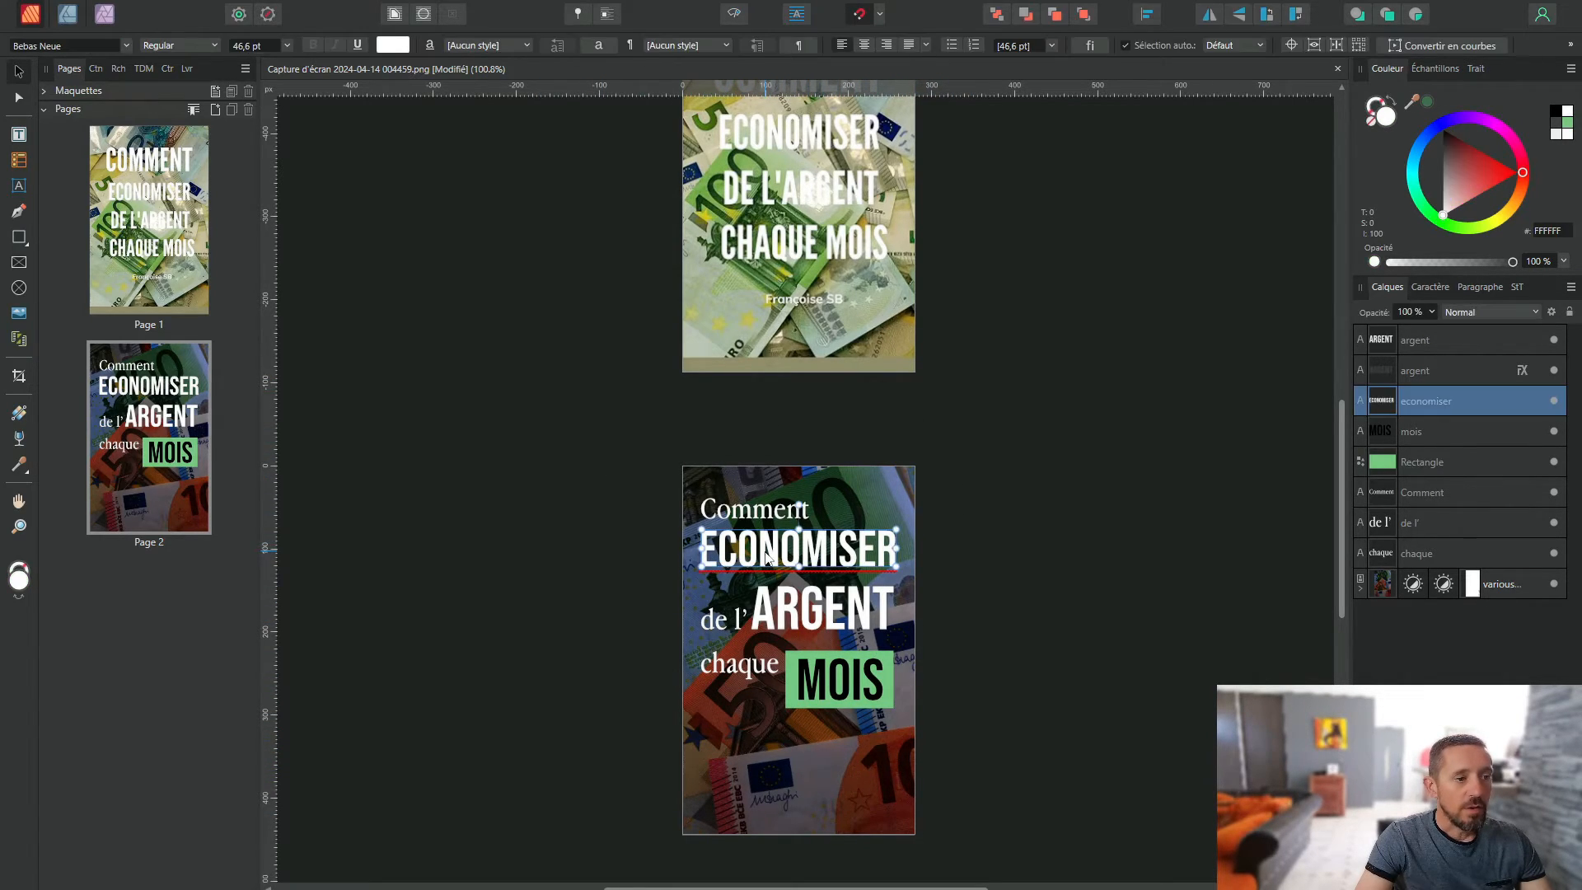
right_click(759, 565)
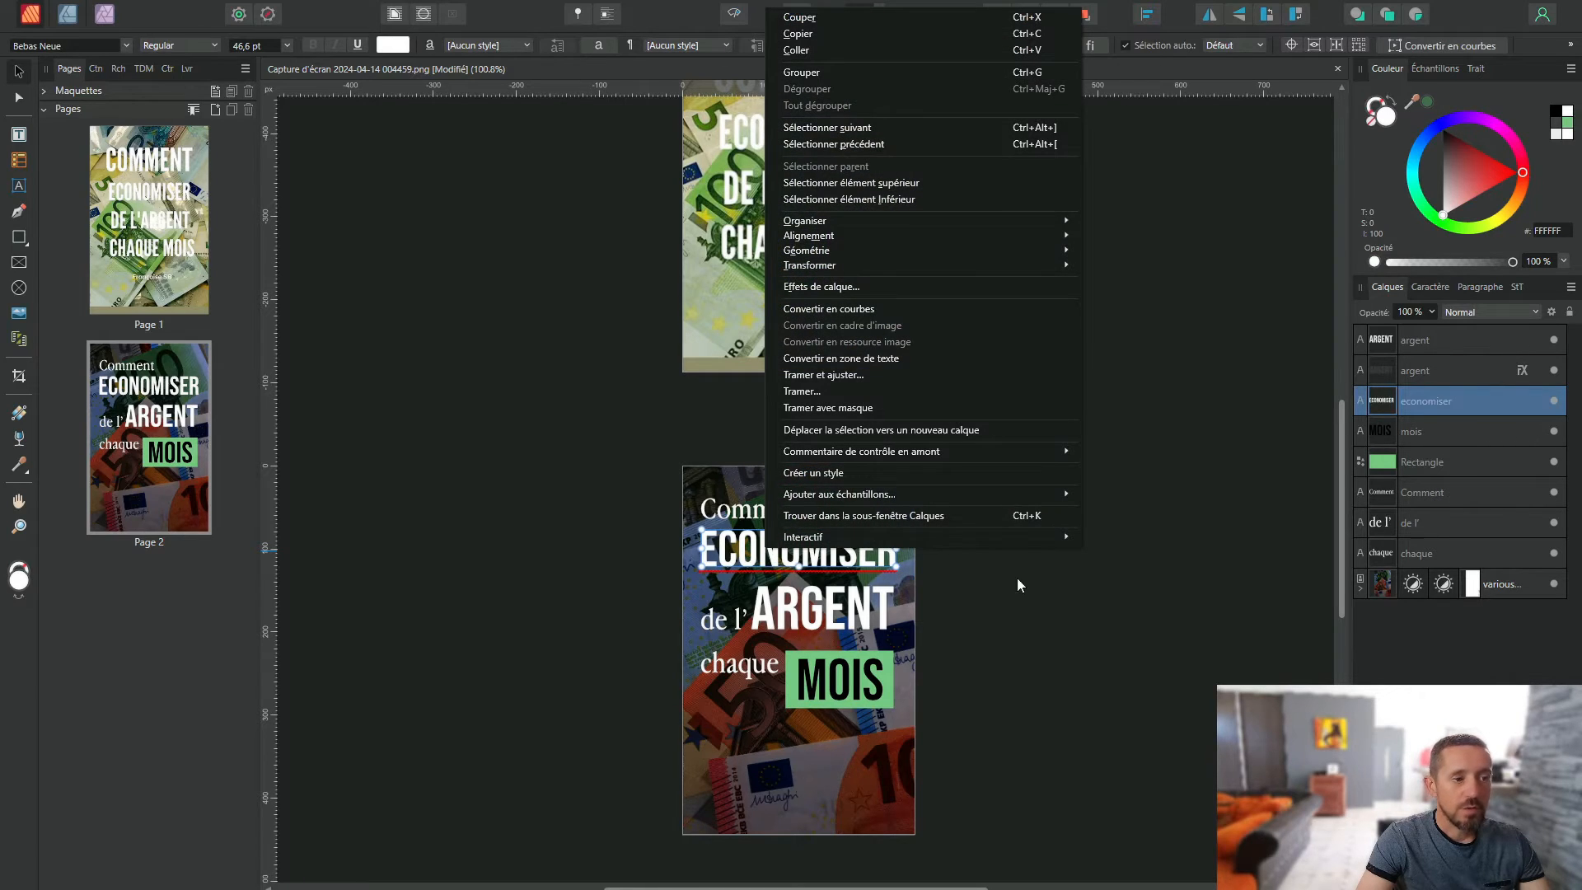
left_click(1169, 588)
Step: Review the title's font contrast, darkened background and green highlight on page 2 against the original cover
scroll(882, 441, "down", 1)
scroll(892, 487, "up", 3)
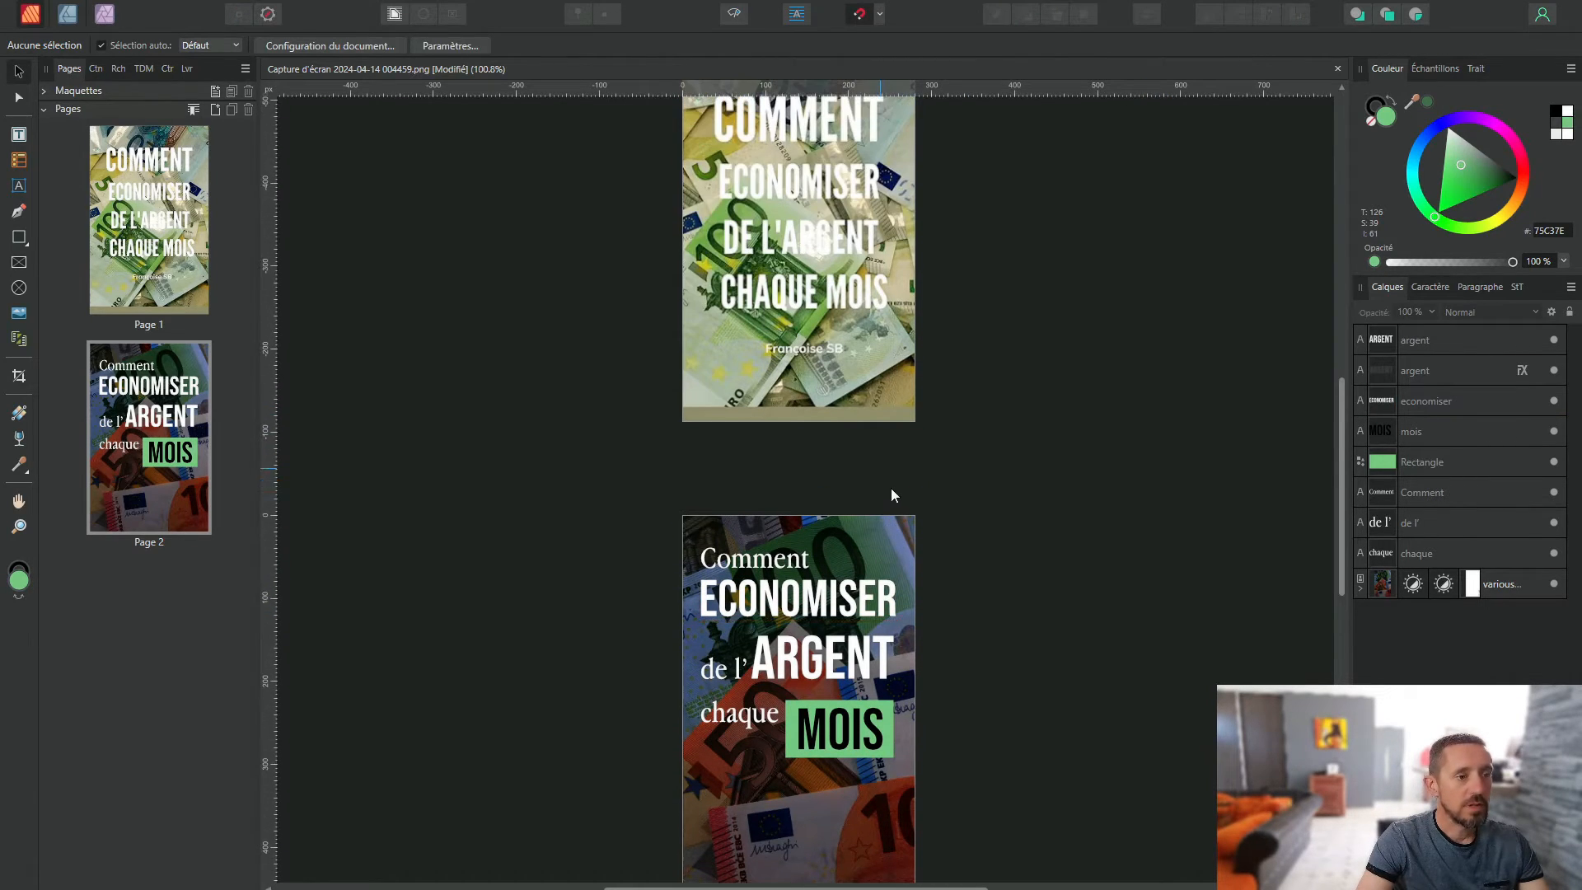
scroll(901, 496, "down", 1, "ctrl")
scroll(899, 489, "down", 1)
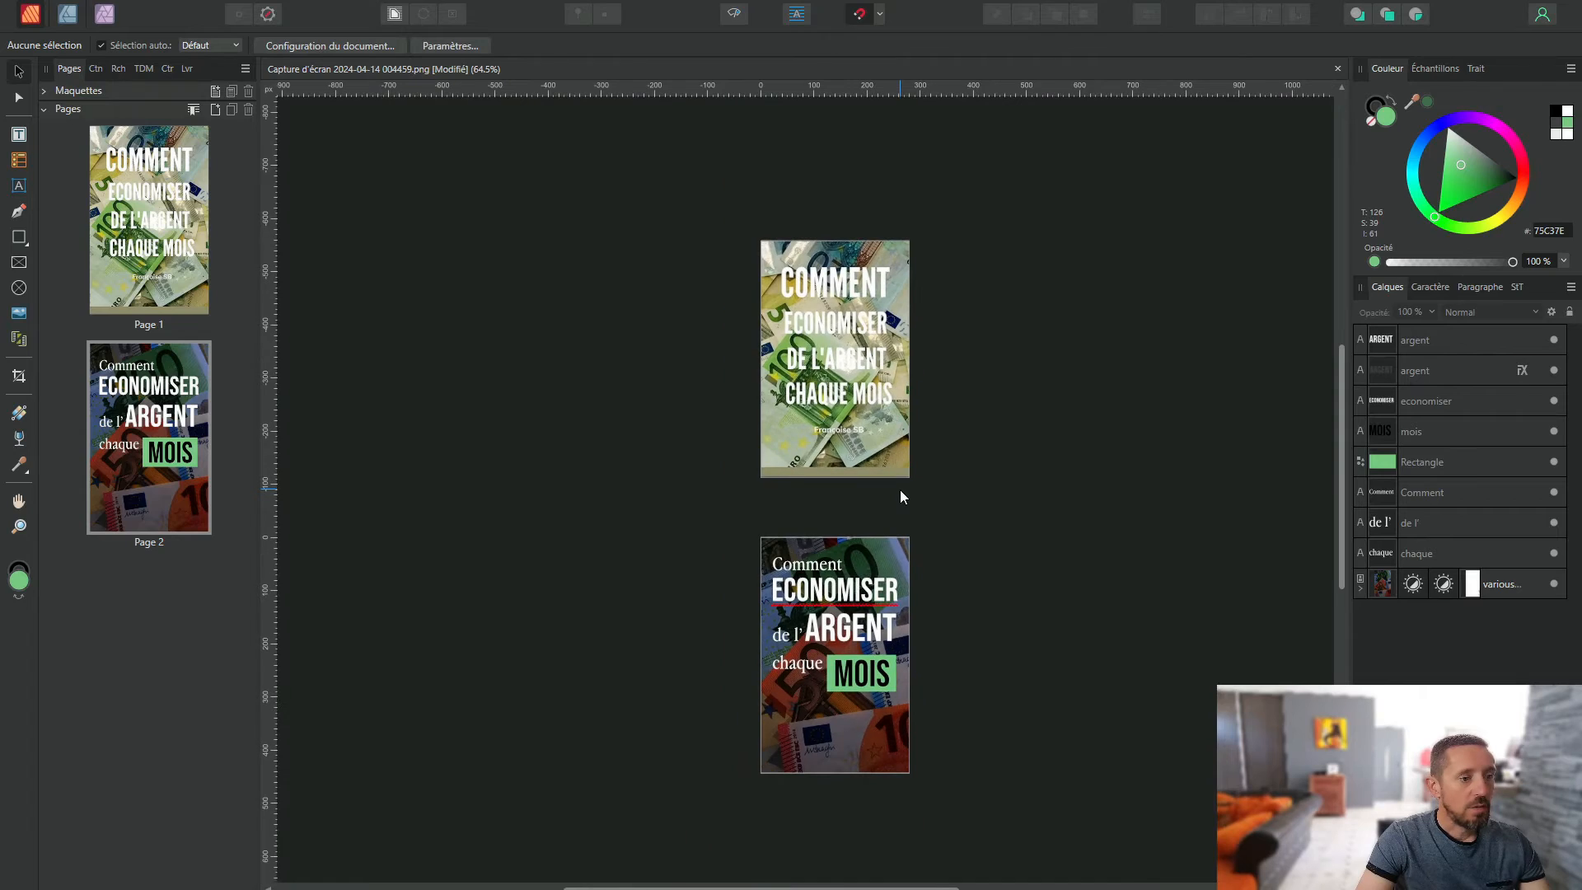
scroll(900, 489, "up", 1)
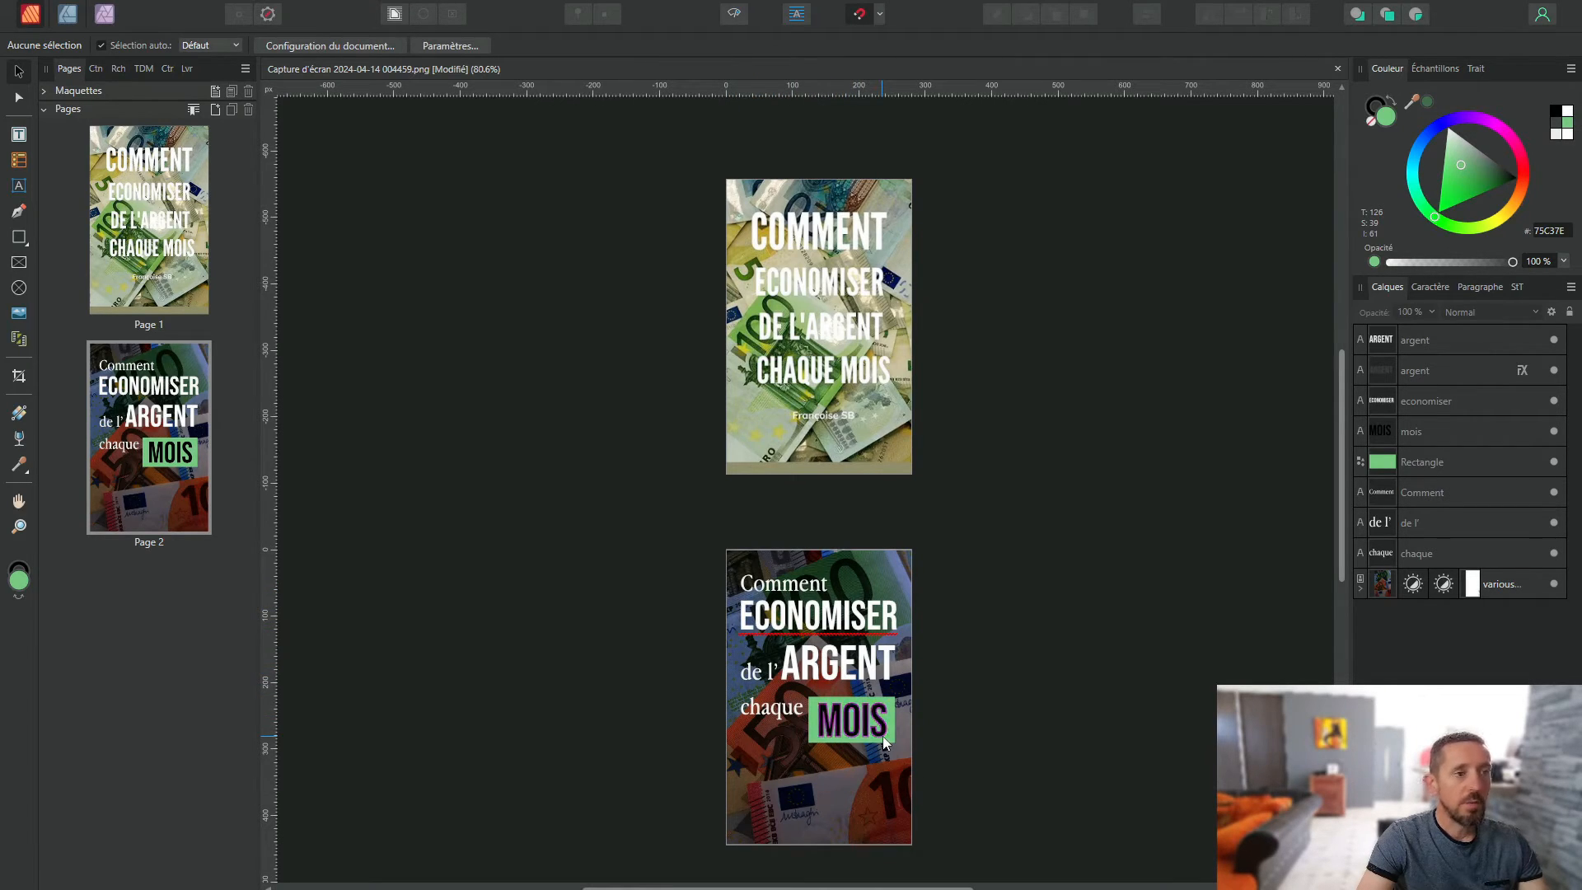
scroll(566, 667, "down", 1)
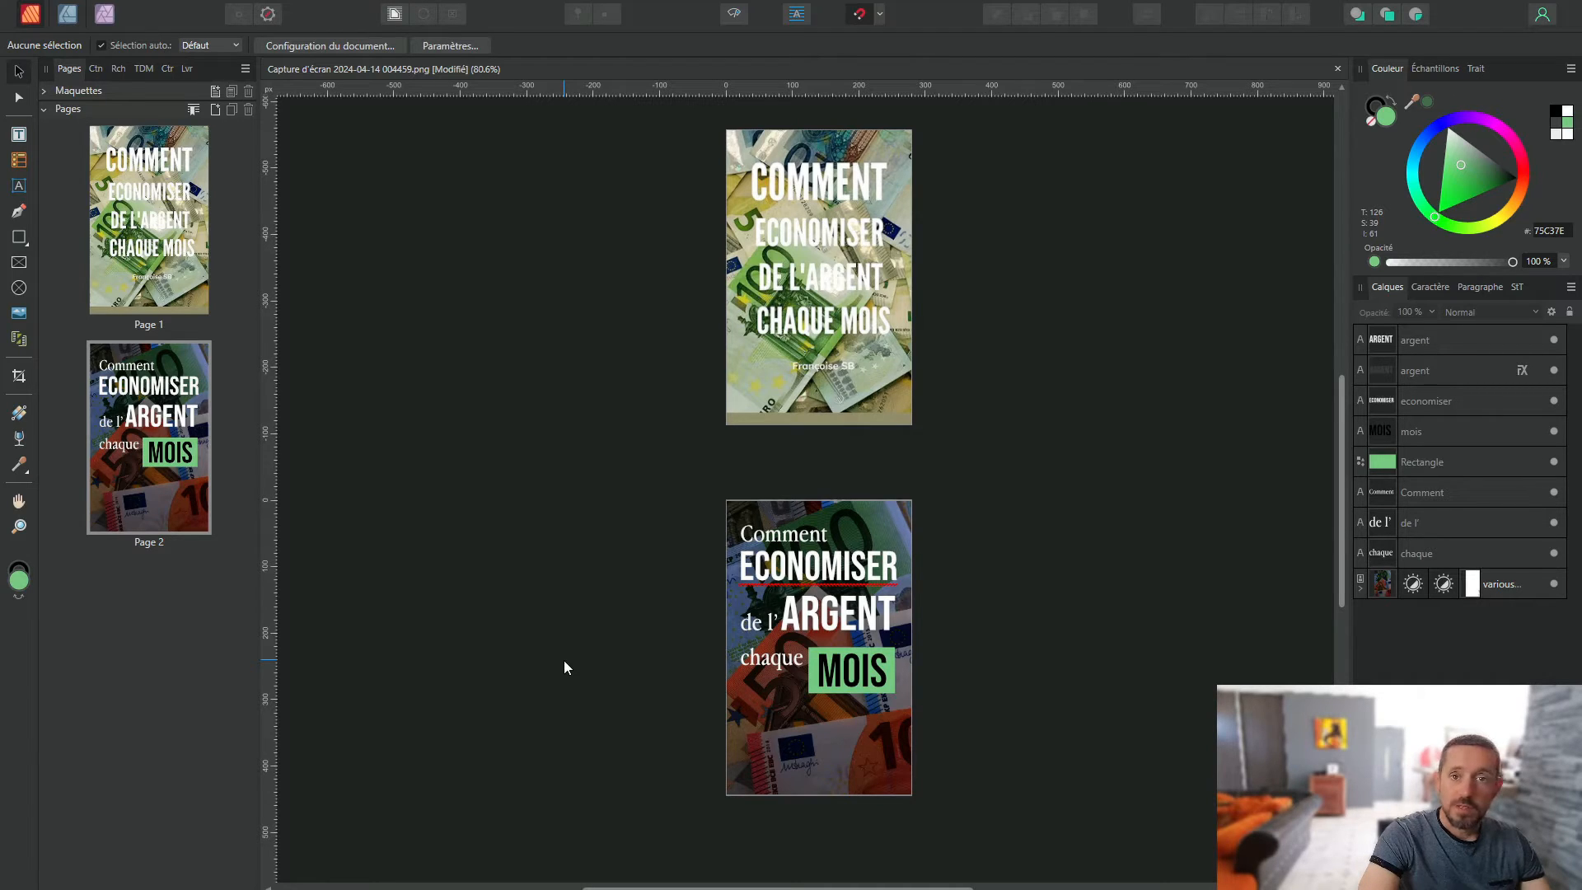
scroll(564, 666, "down", 1)
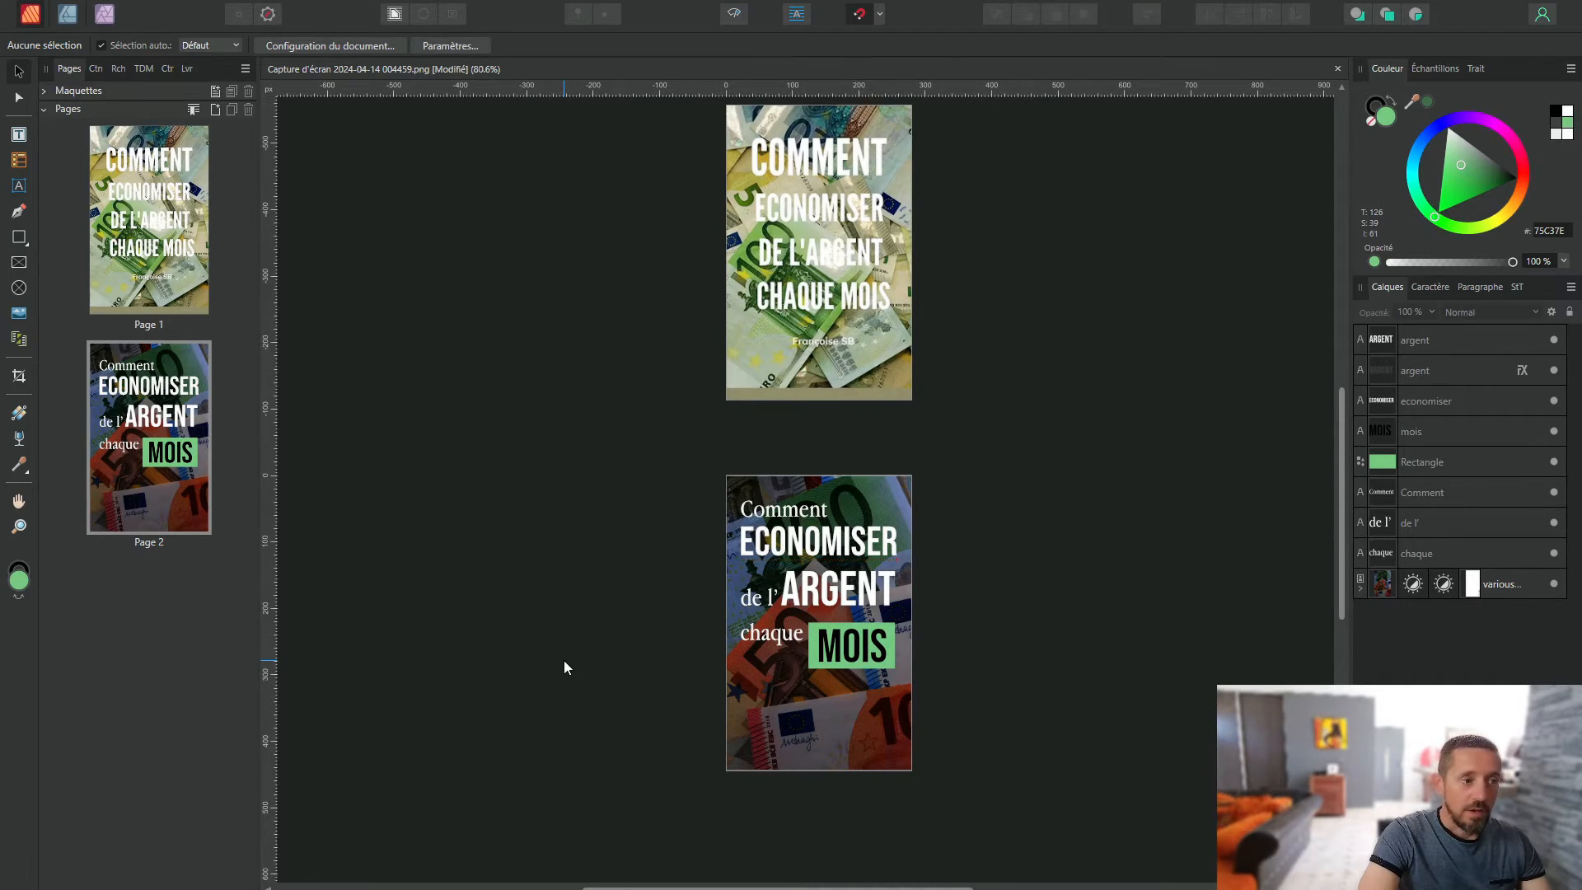
scroll(564, 661, "down", 2)
scroll(565, 662, "up", 2)
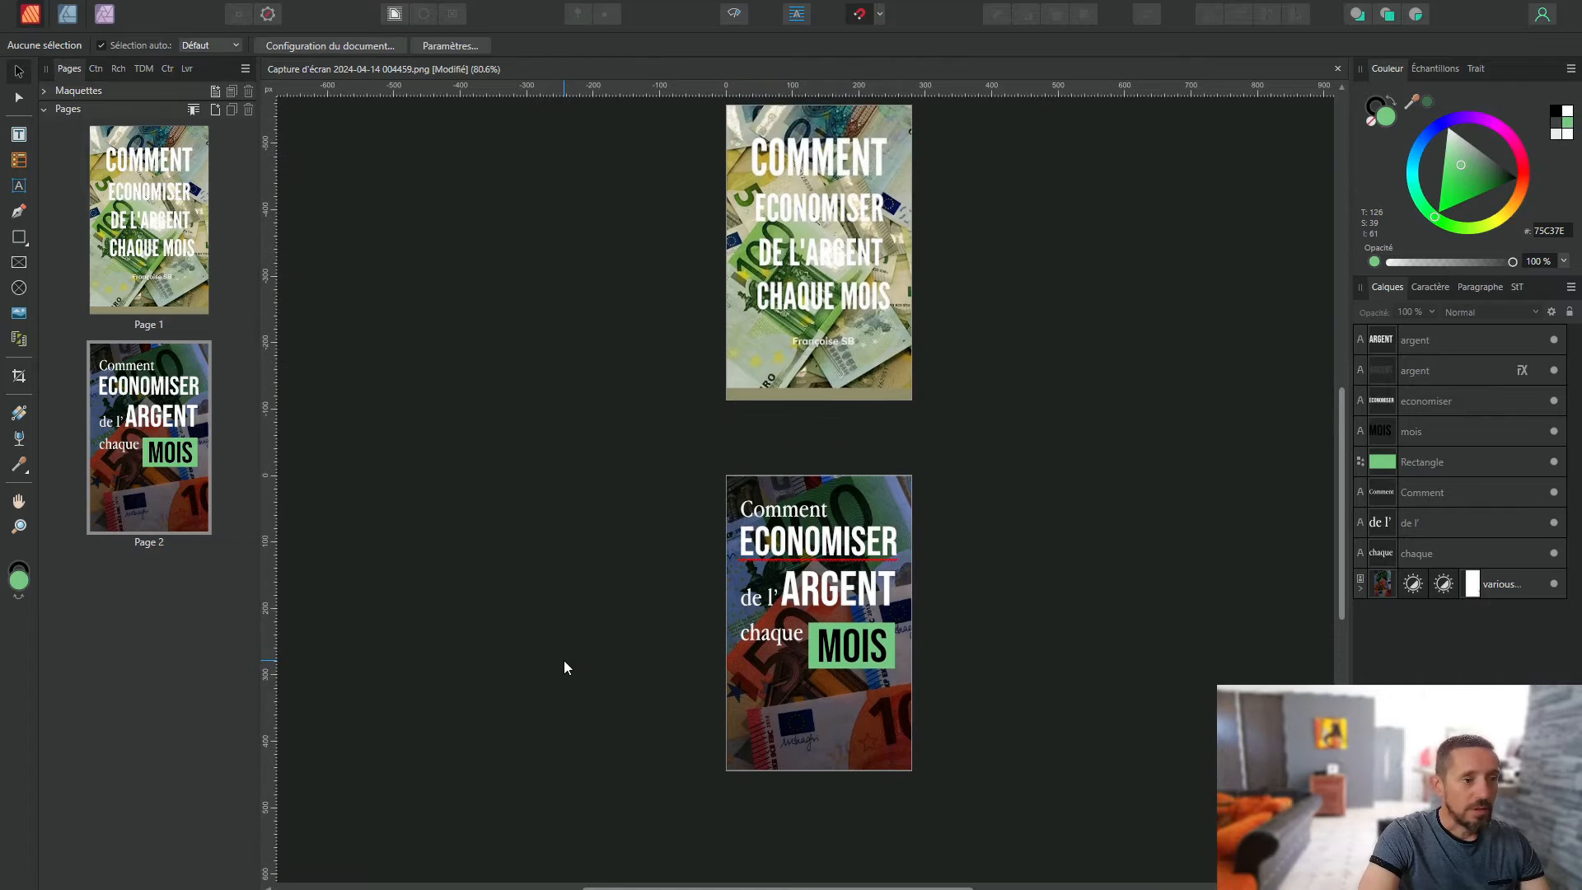
scroll(564, 660, "down", 3)
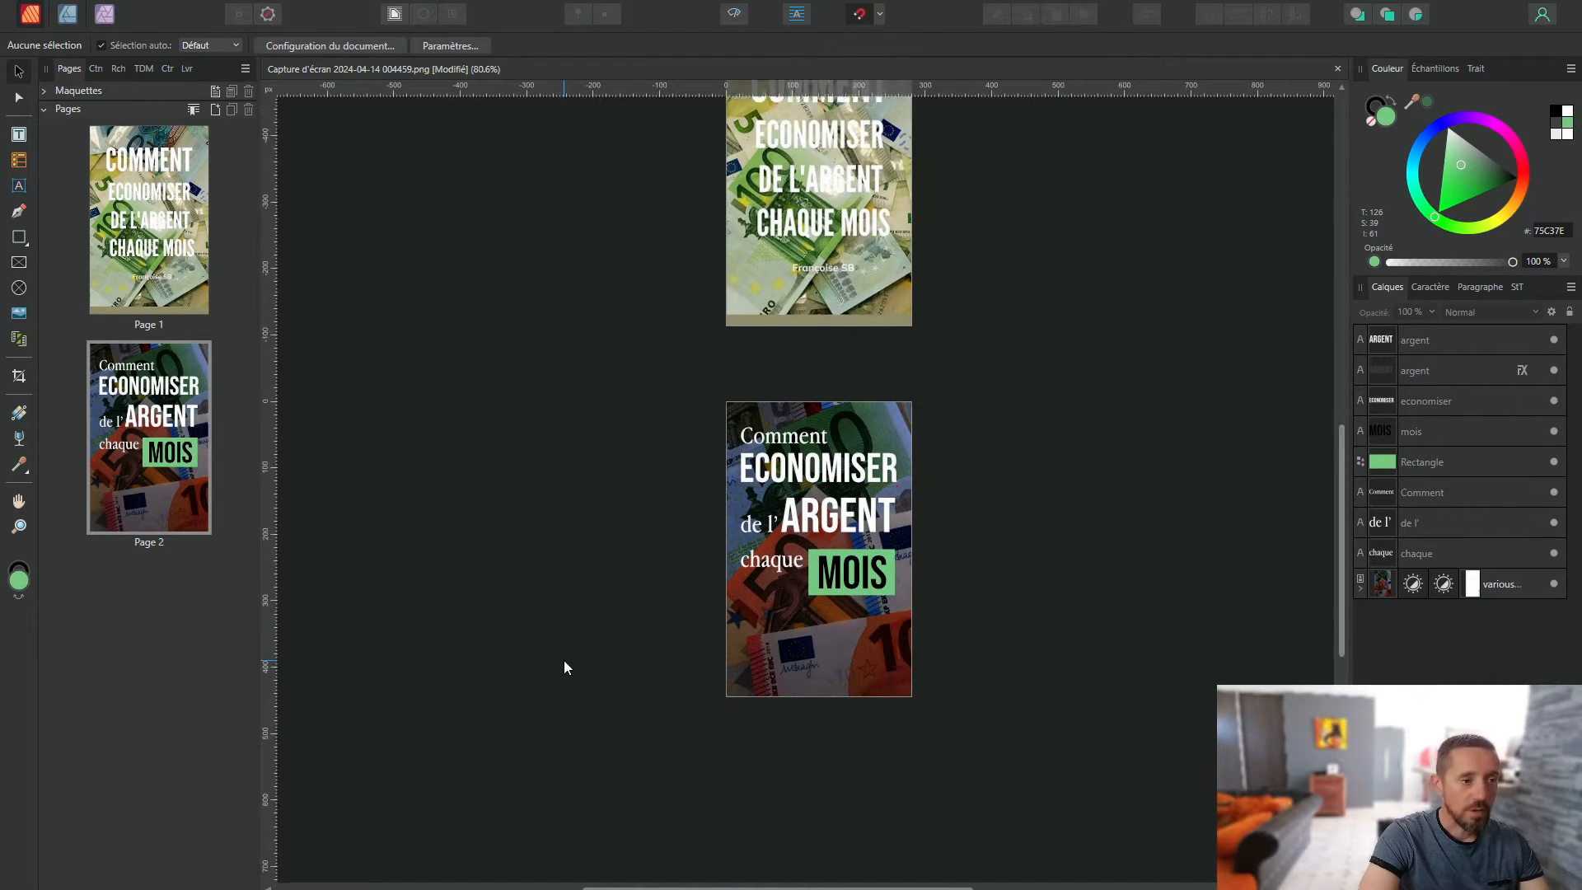
scroll(564, 660, "up", 5)
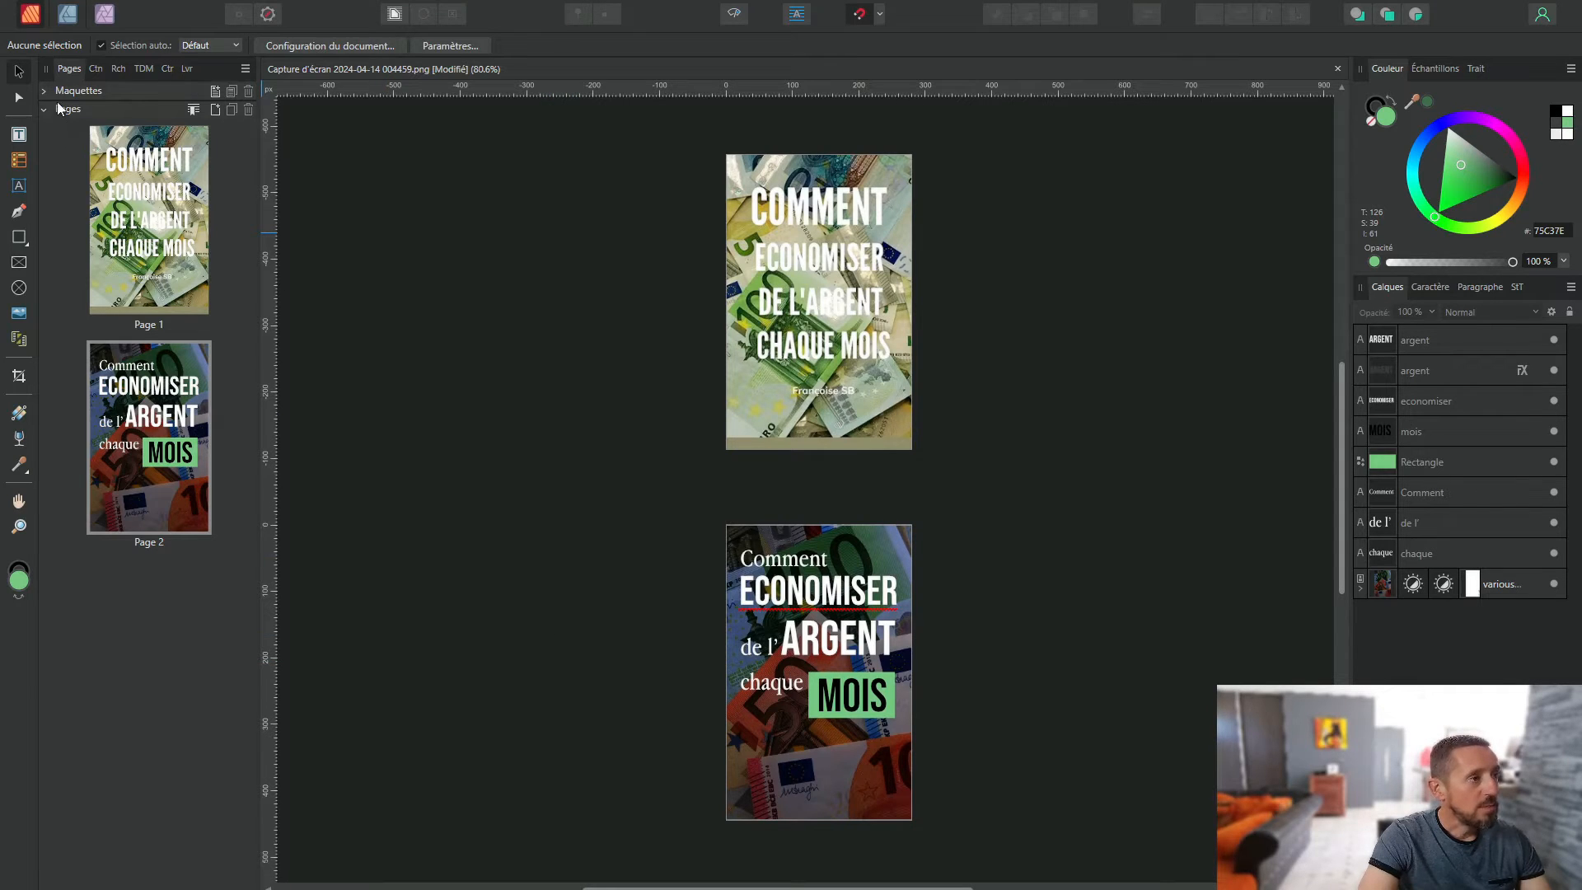
Step: Insert one blank page after page 2, with no master page applied
left_click(218, 112)
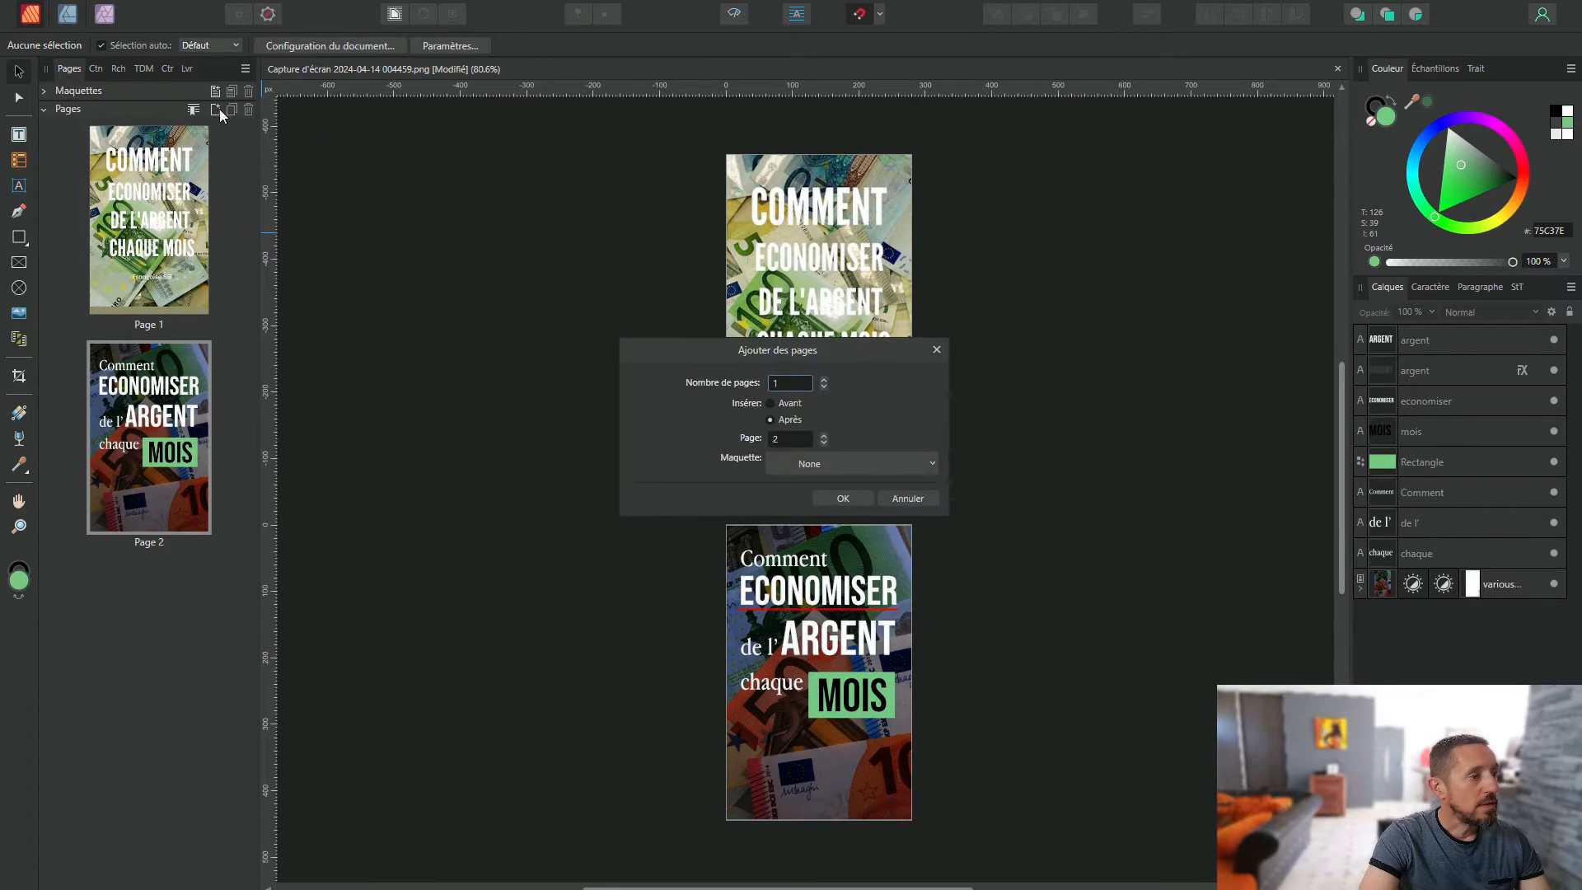
left_click(838, 498)
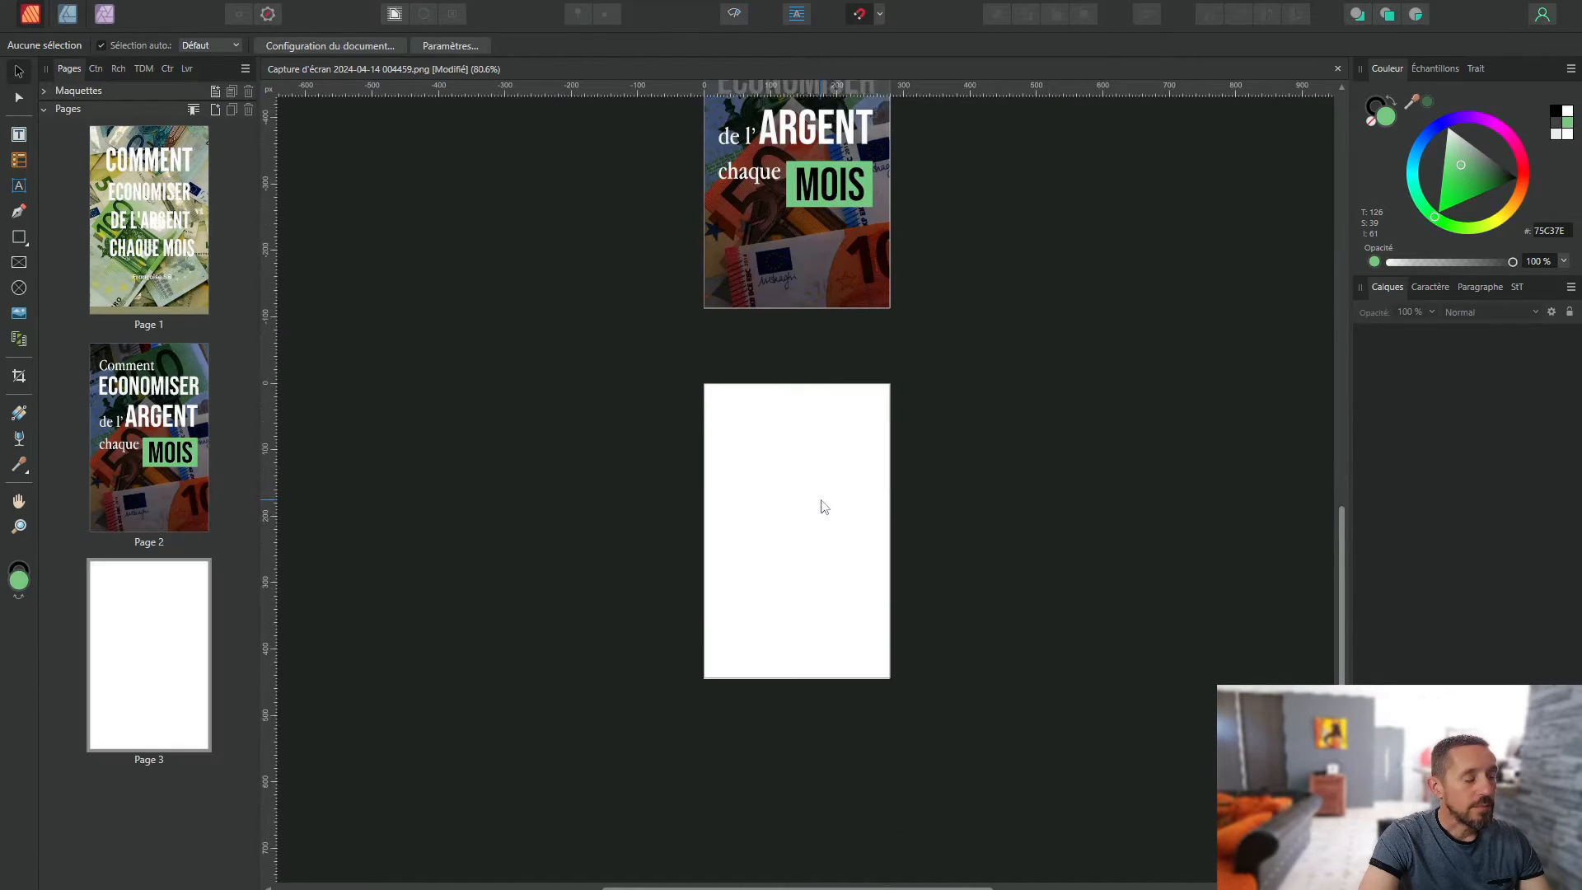
scroll(1042, 523, "up", 4)
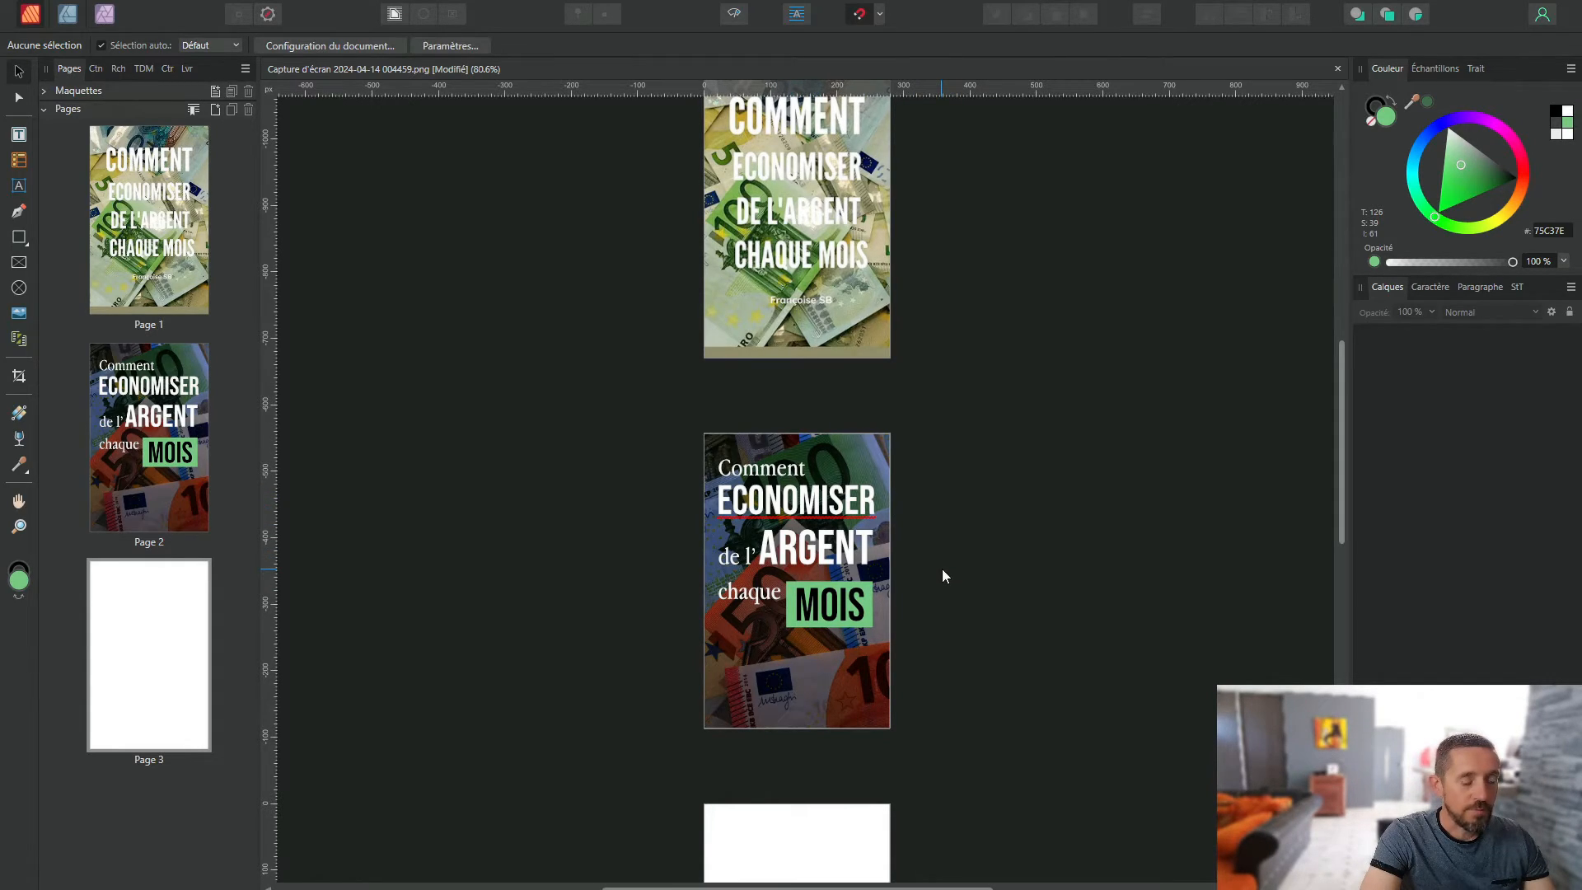
scroll(944, 570, "down", 2)
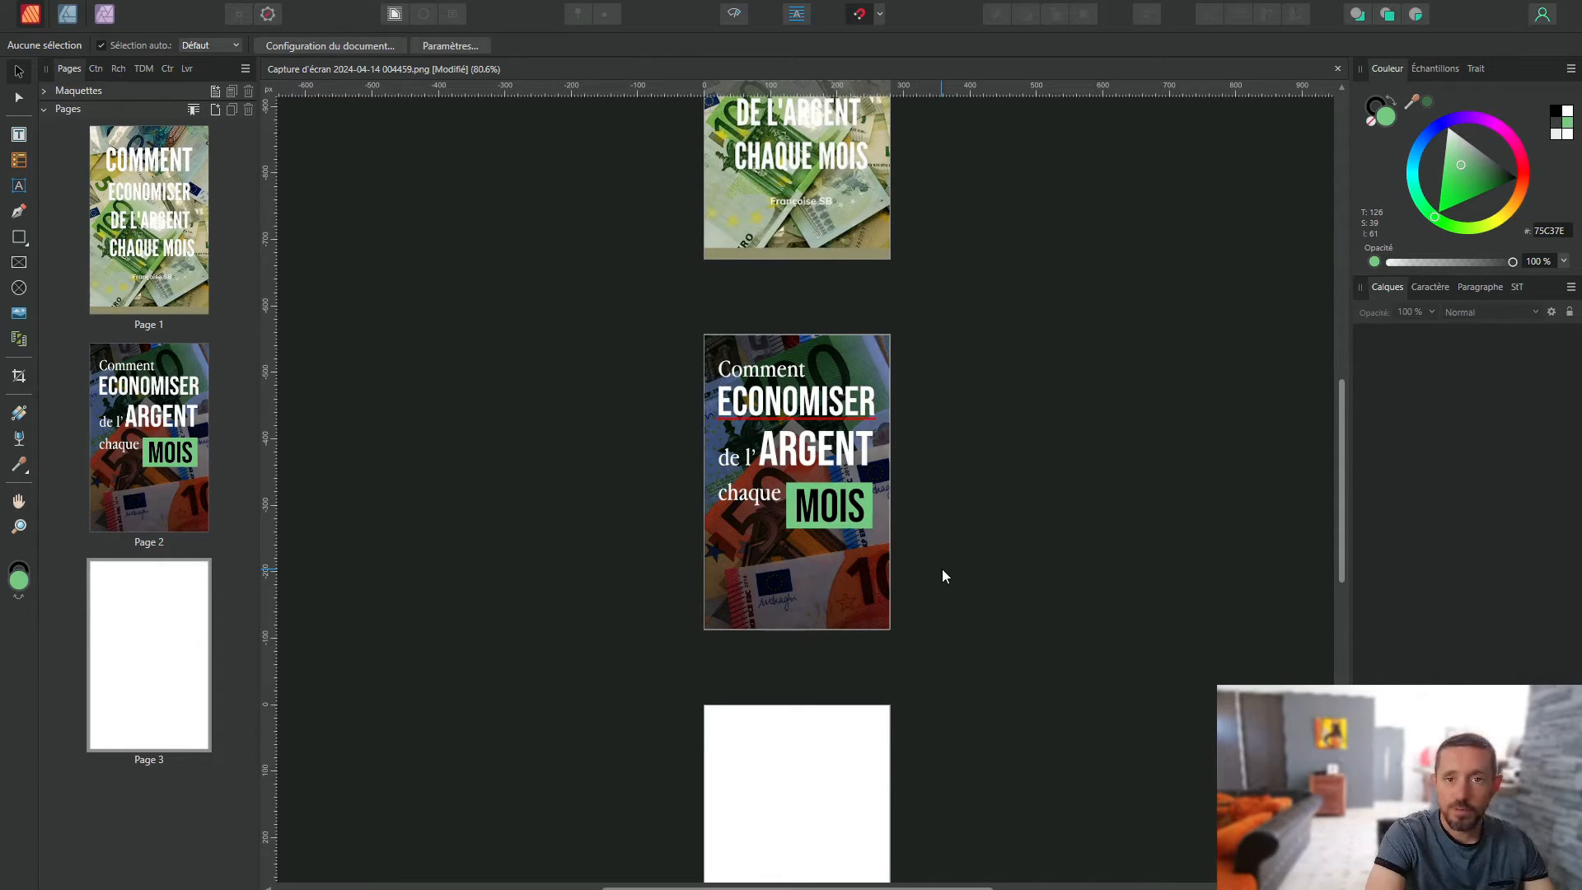
scroll(670, 437, "down", 2)
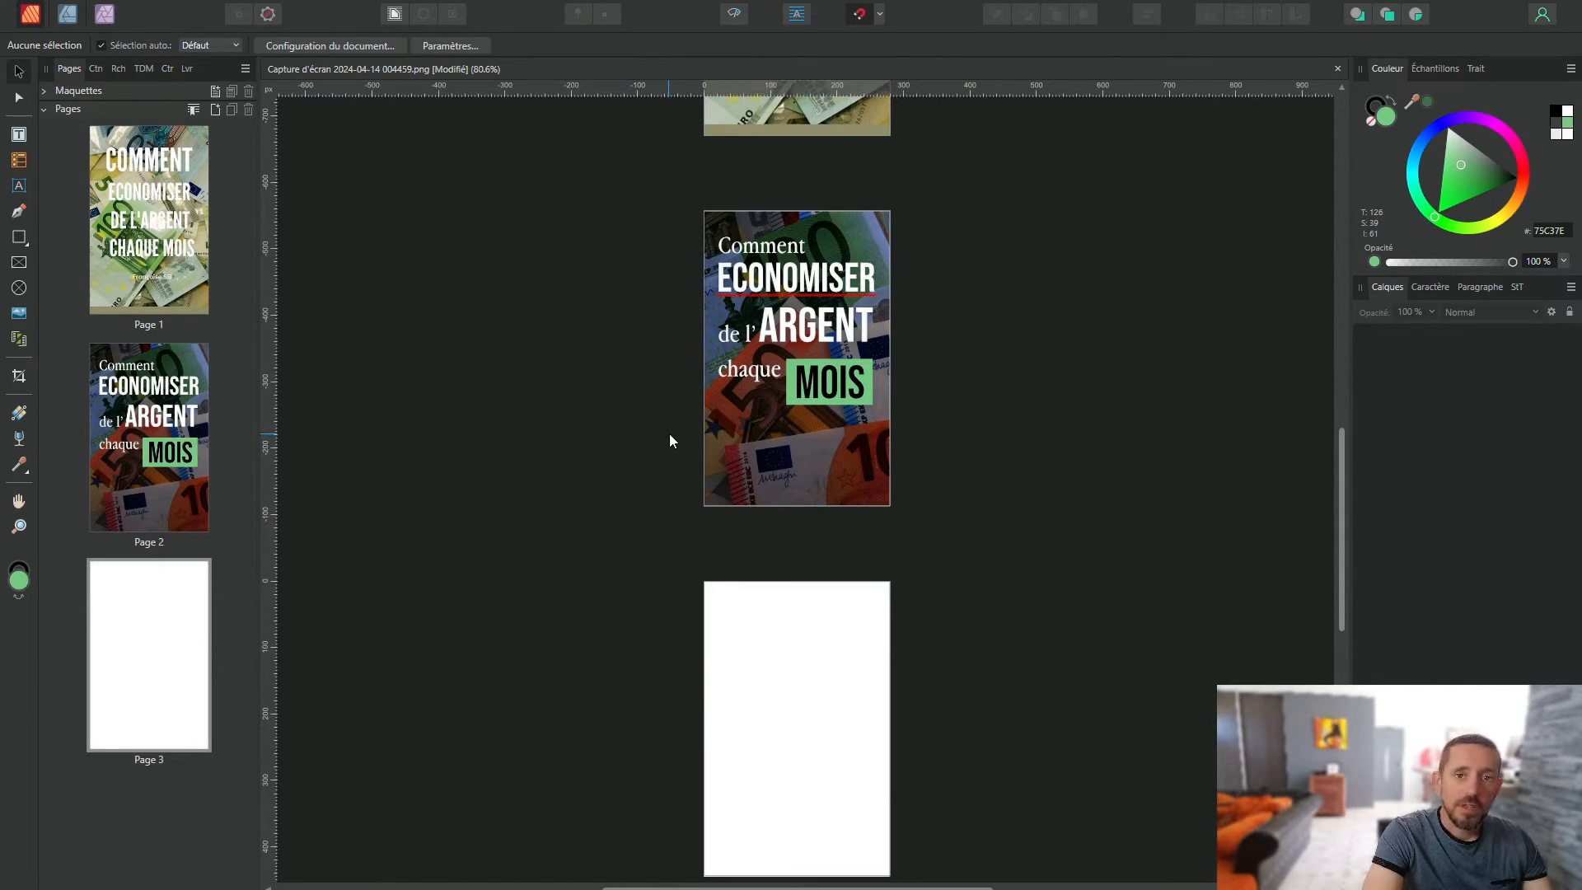
scroll(505, 494, "down", 2)
scroll(791, 639, "up", 1)
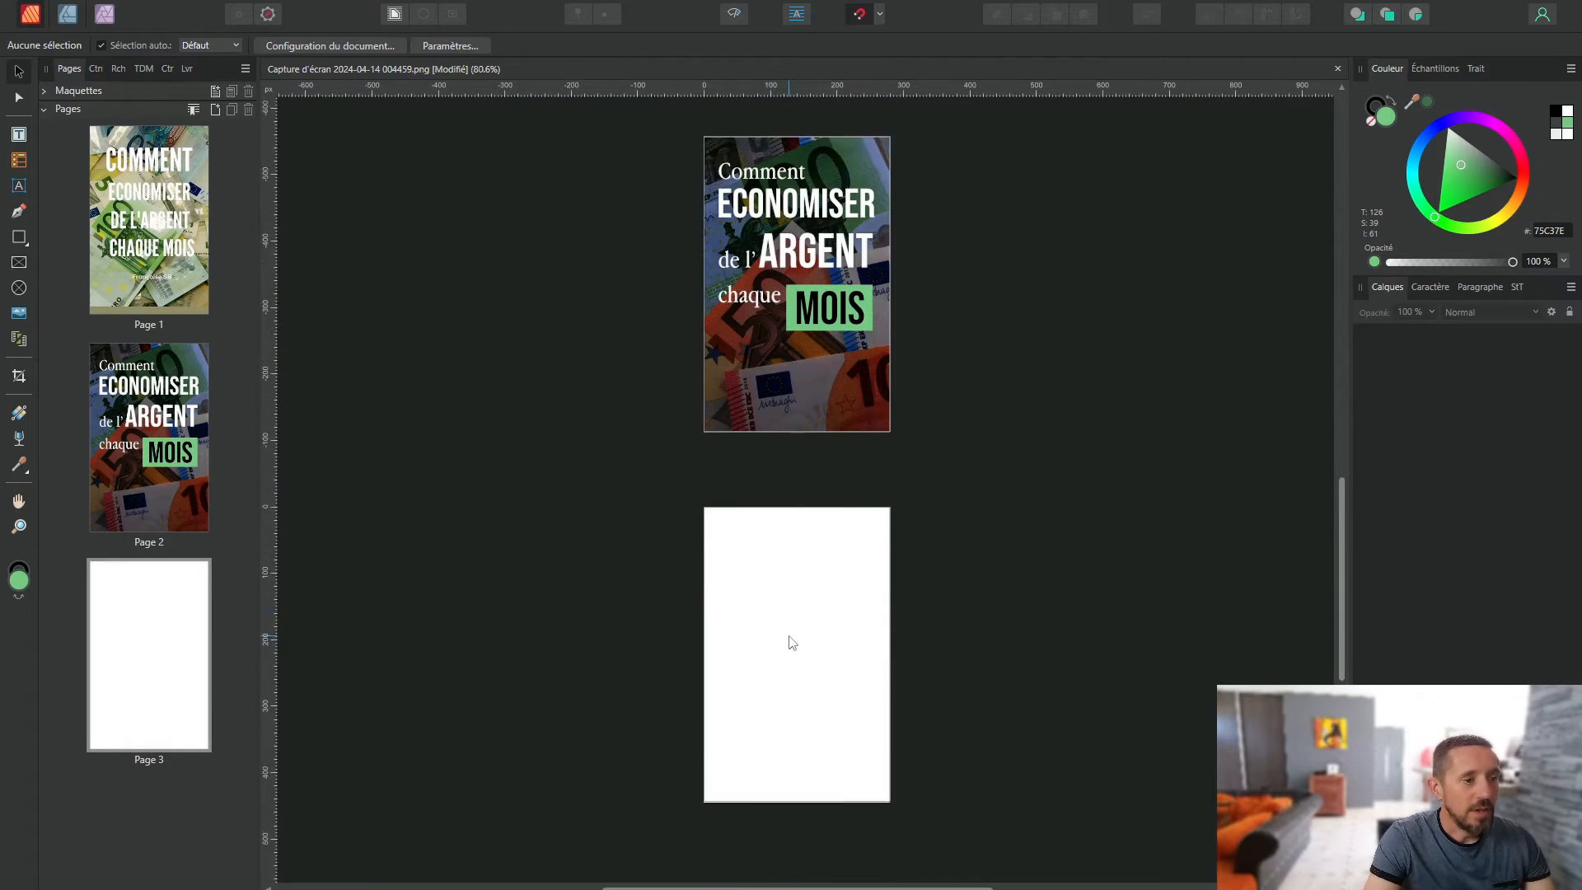
scroll(766, 622, "down", 2)
scroll(762, 620, "down", 1)
scroll(659, 593, "up", 1)
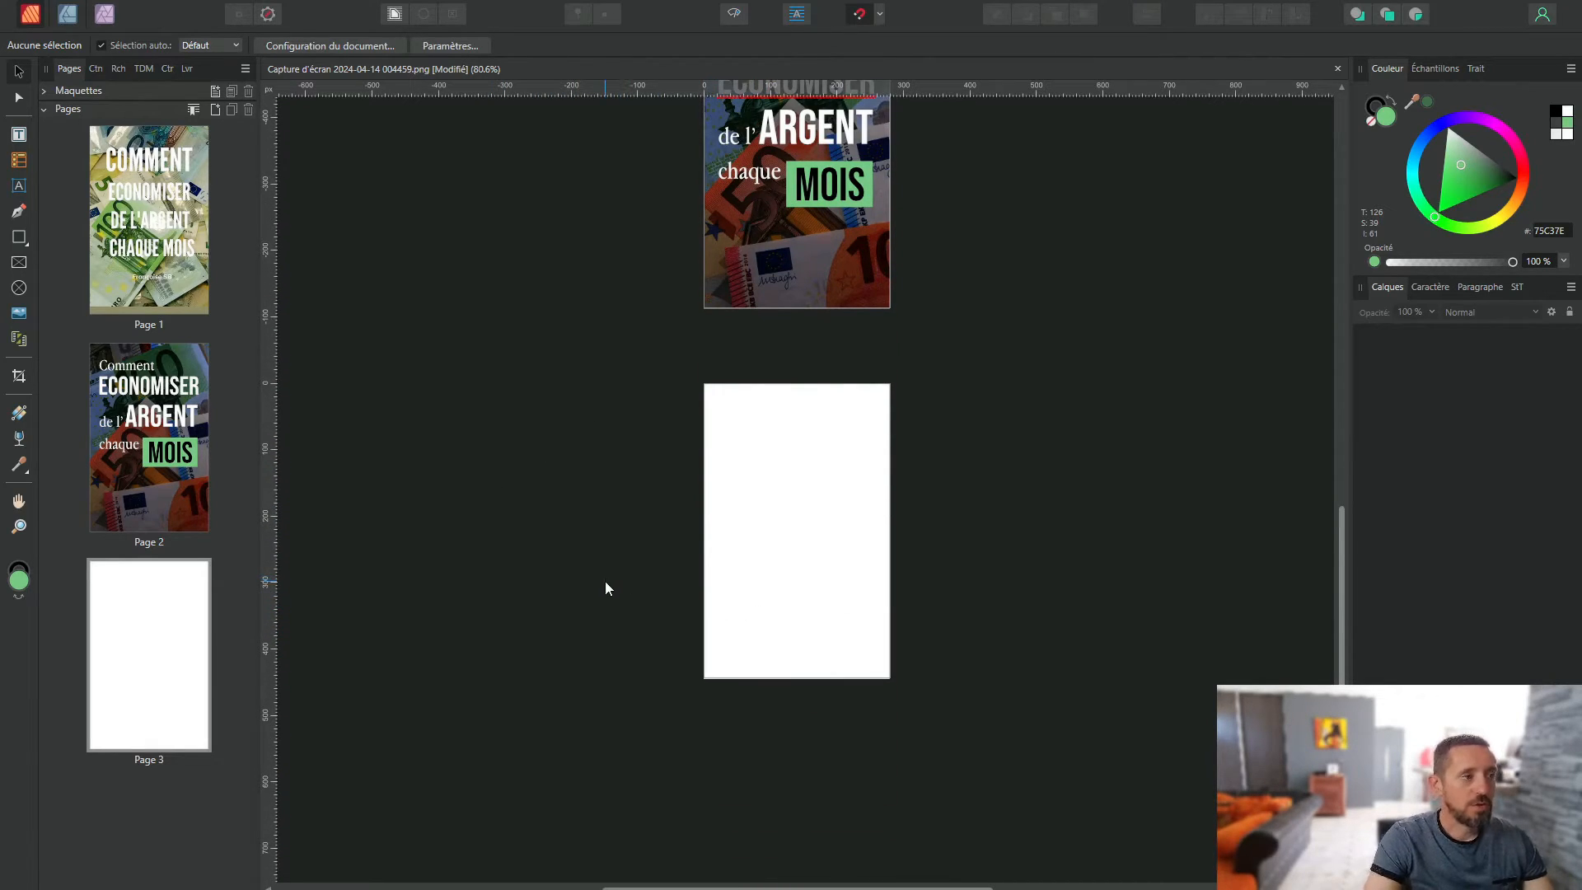
Step: Draw a rectangle covering the whole of page 3 and fill it with black (000000)
left_click(19, 236)
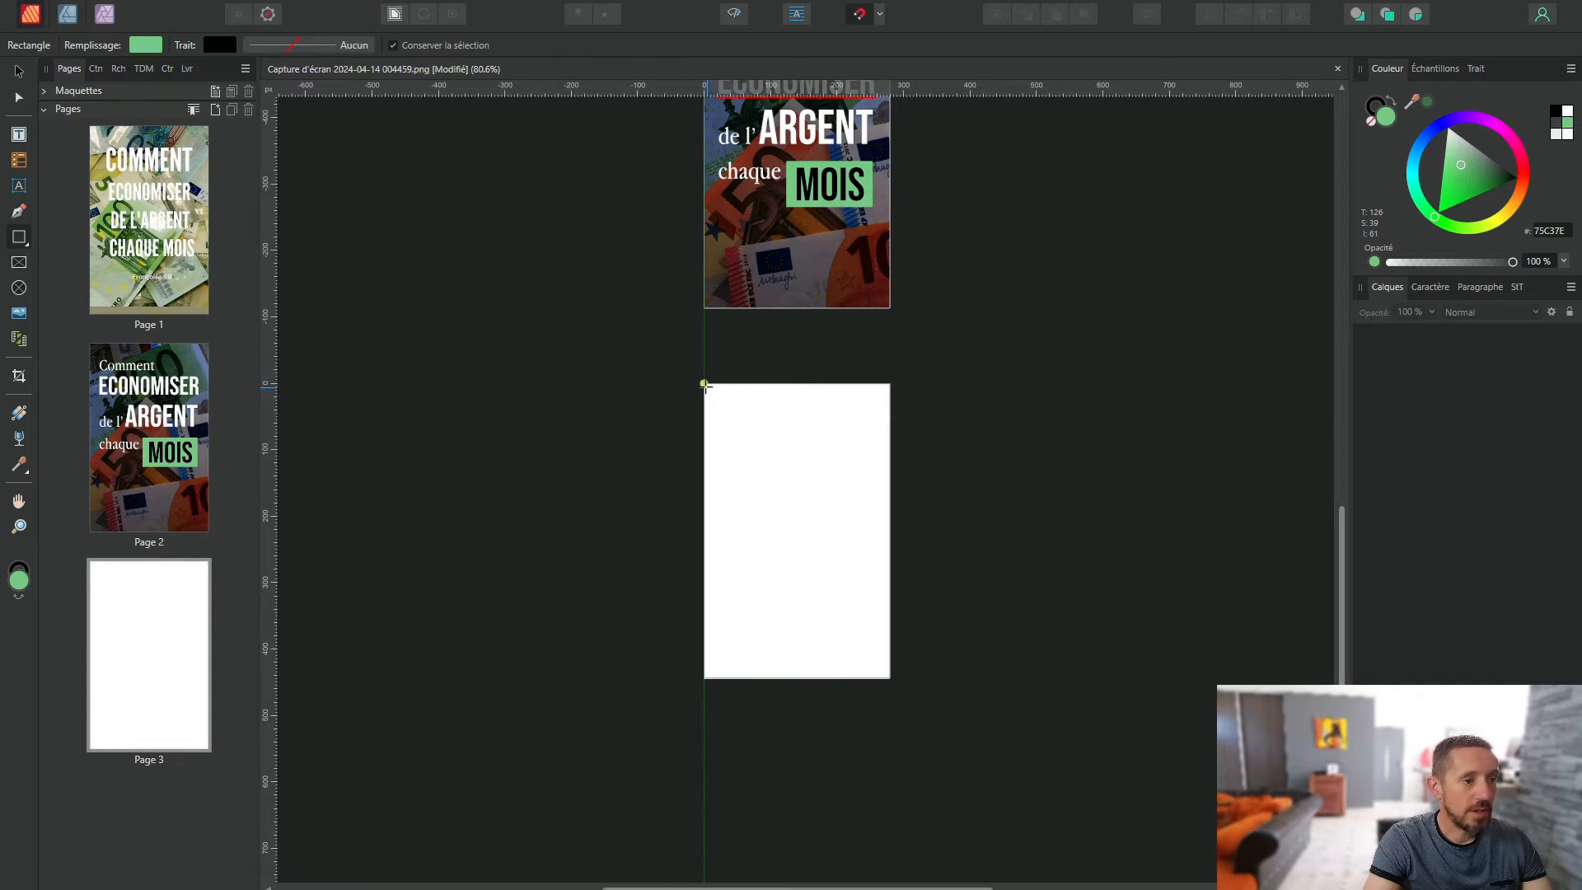
left_click_drag(705, 384, 890, 677)
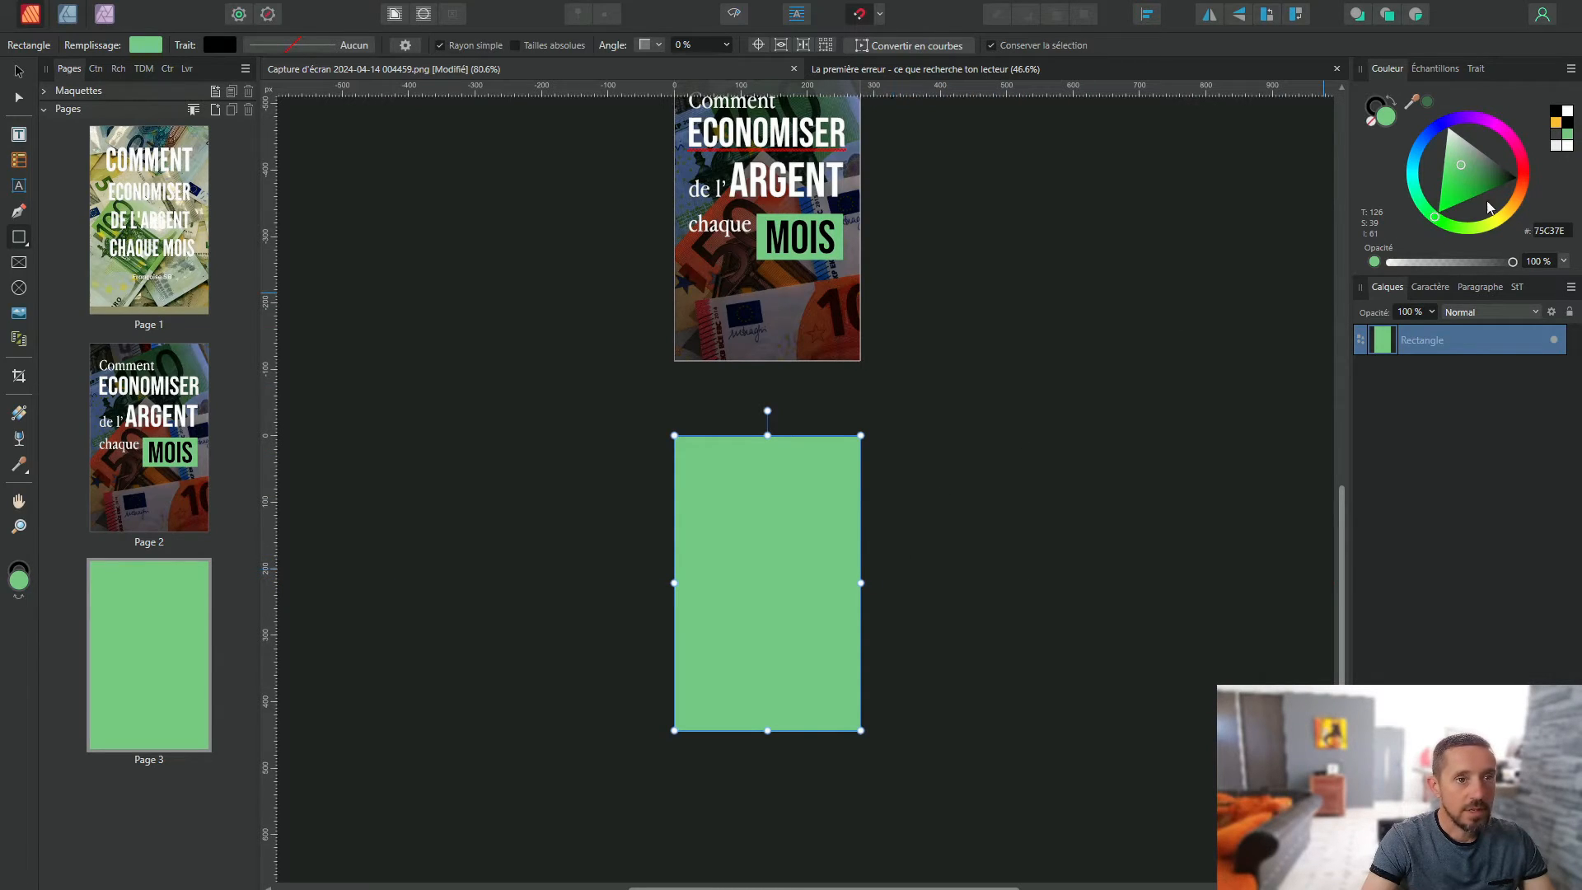
left_click(1556, 111)
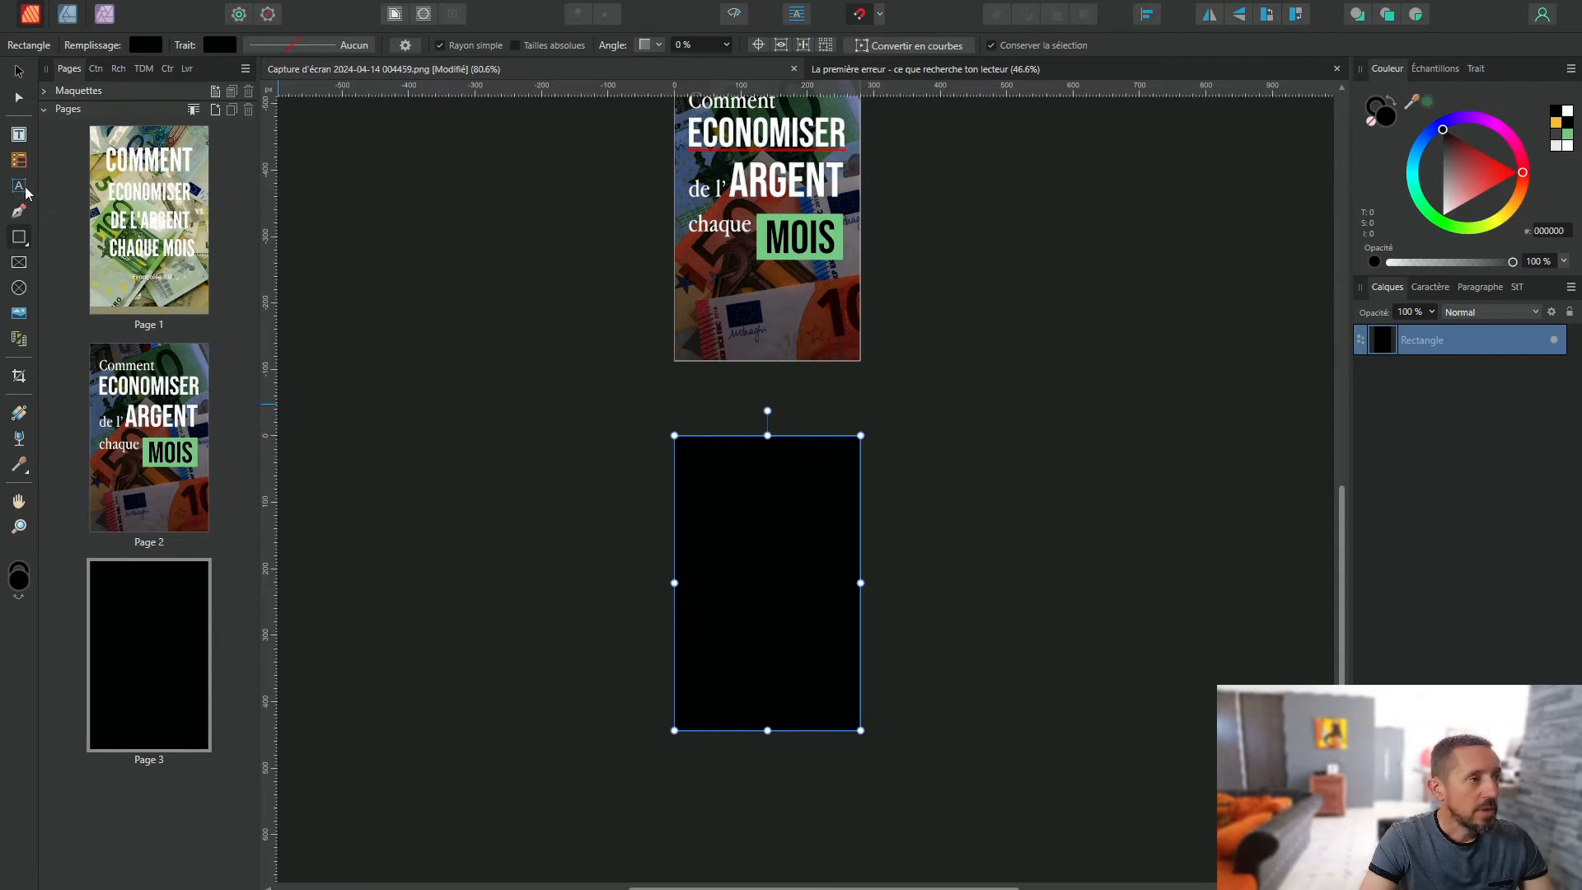
key("v")
left_click(606, 482)
Step: Copy the "ECONOMISER" text from page 2 and paste four copies onto the black page 3
scroll(618, 507, "up", 1)
scroll(618, 507, "up", 2)
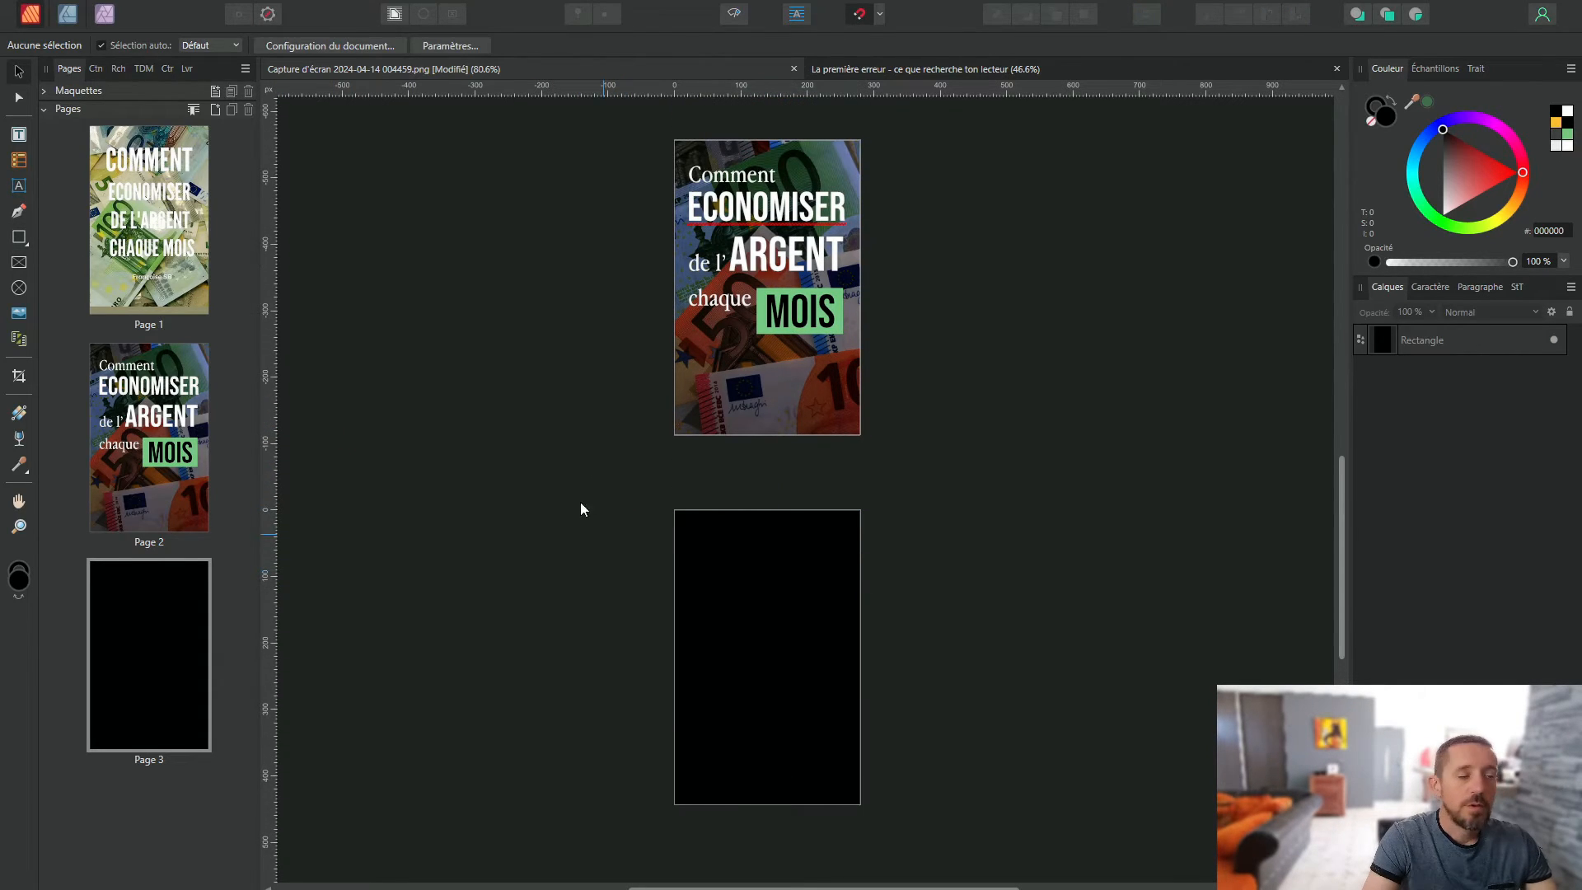
right_click(733, 209)
left_click(760, 234)
scroll(720, 423, "down", 6)
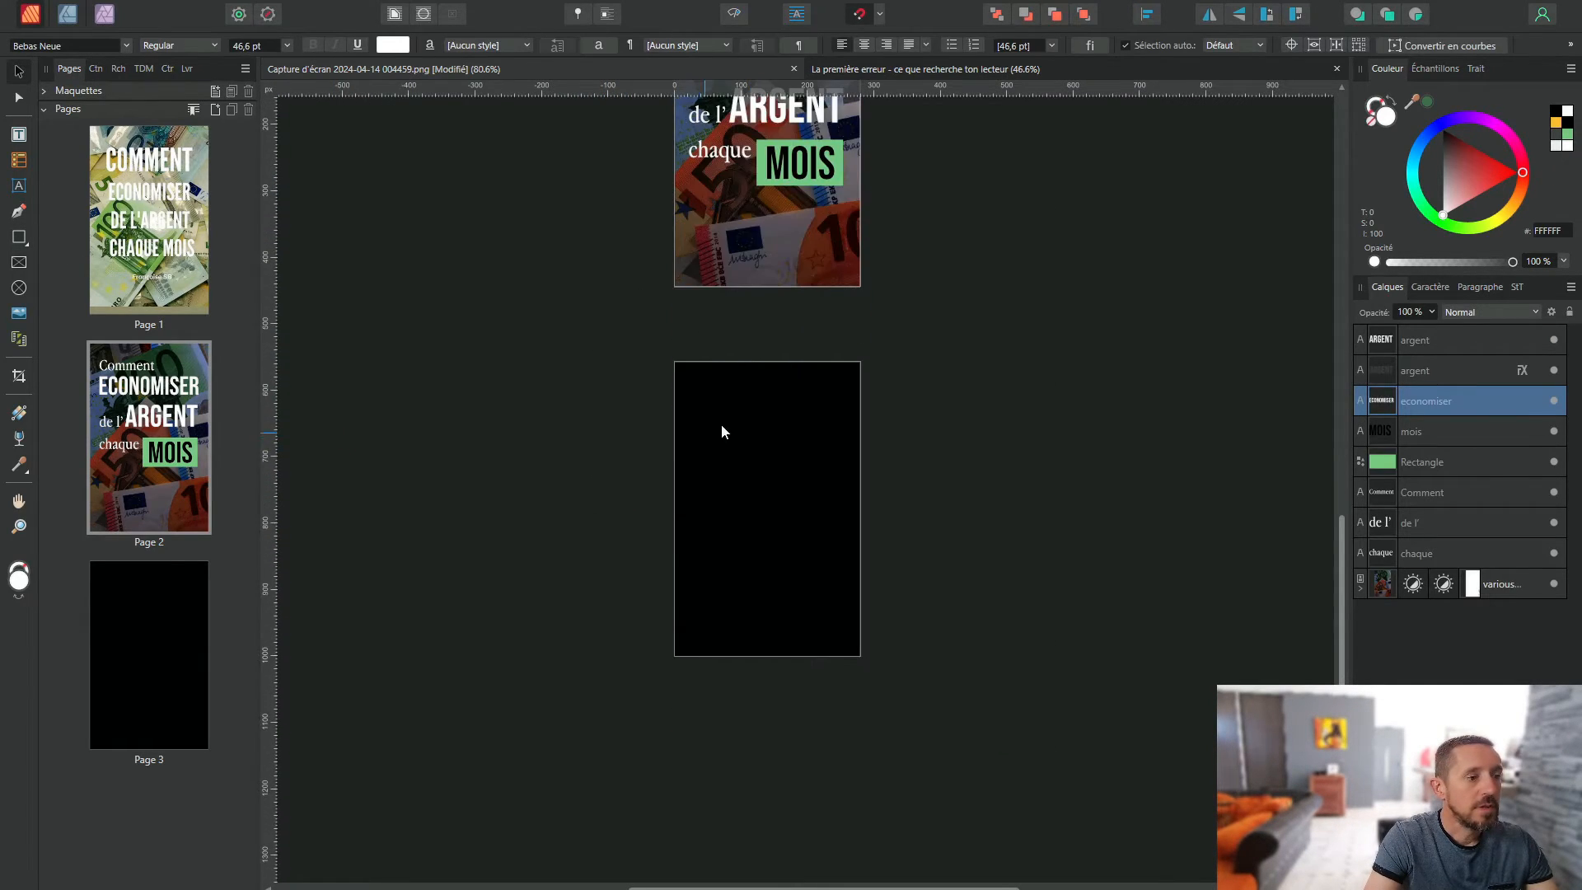
right_click(725, 421)
left_click(767, 418)
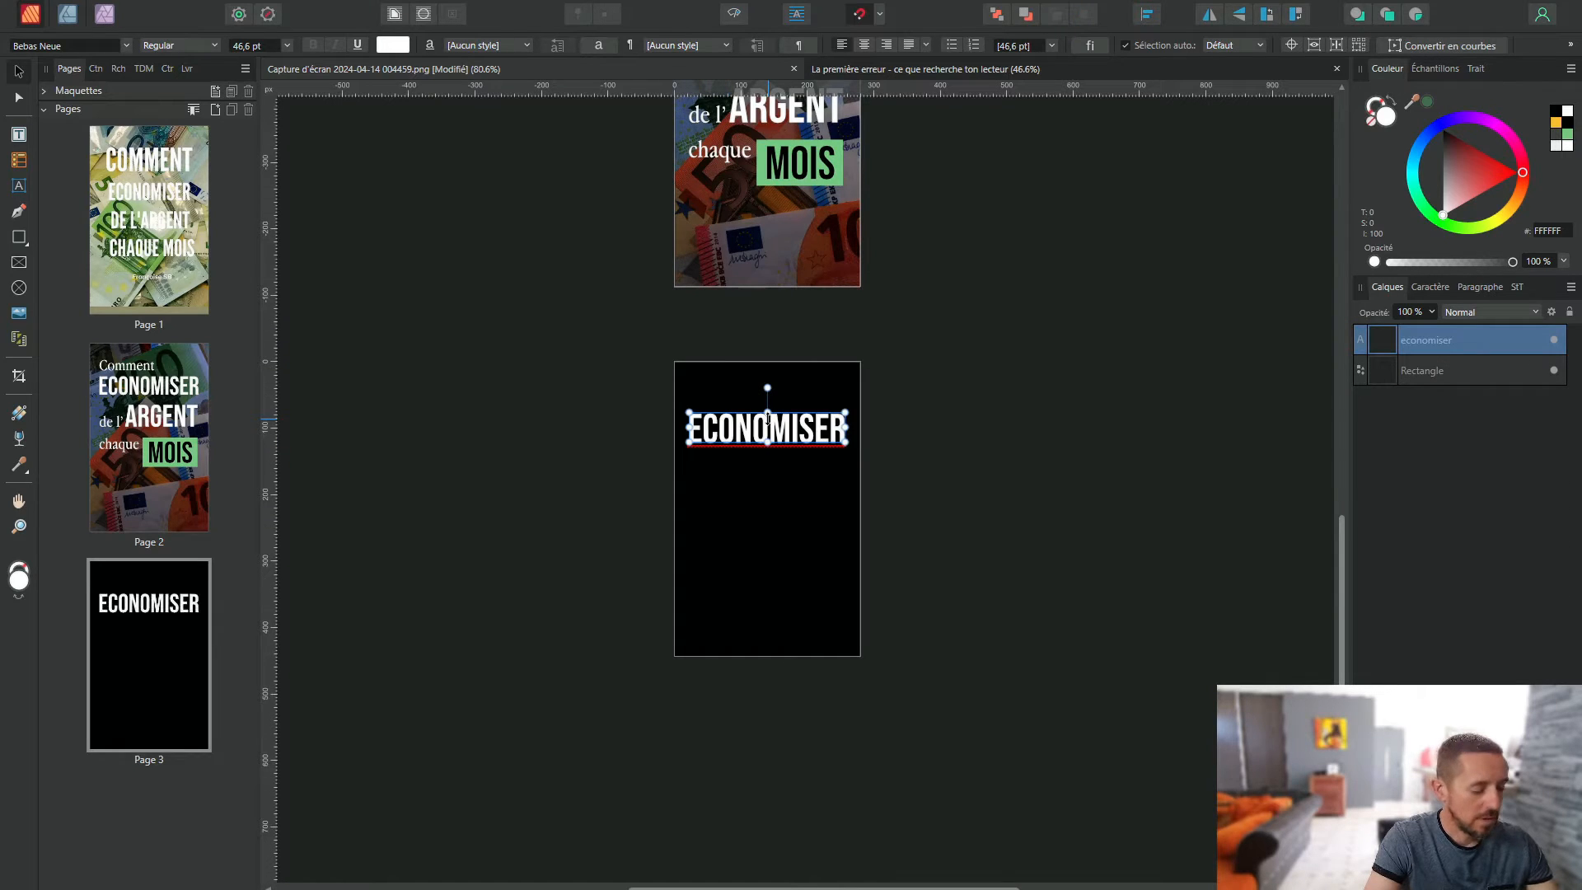
key("ctrl+v")
key("ctrl+v")
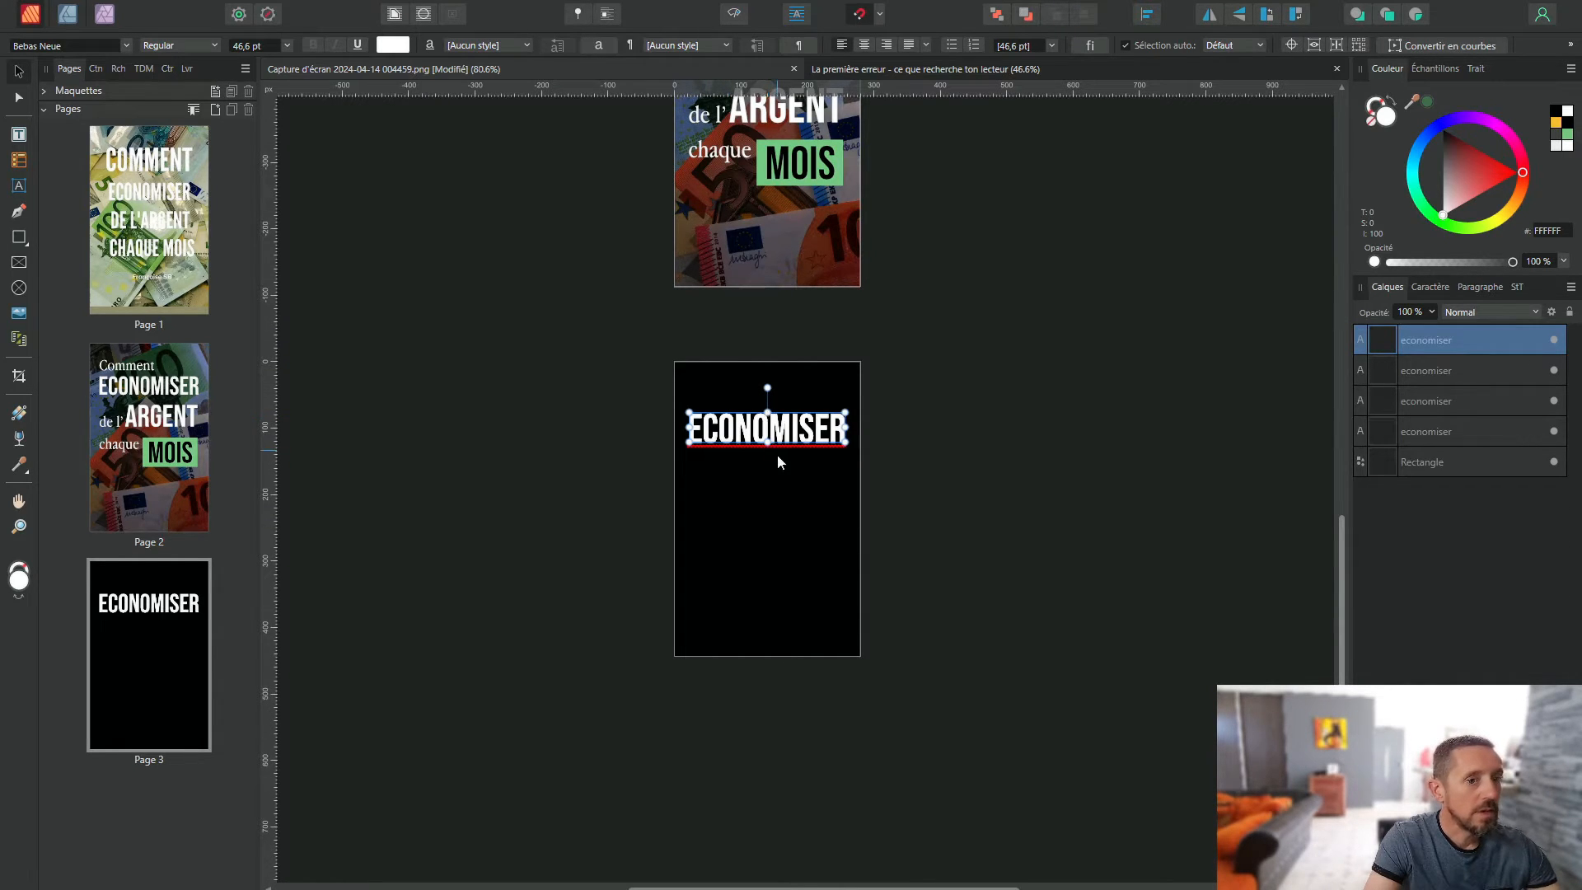
Step: Spread the four "ECONOMISER" copies down page 3 as separate title lines, with the first near the page's upper edge
left_click_drag(777, 436, 764, 486)
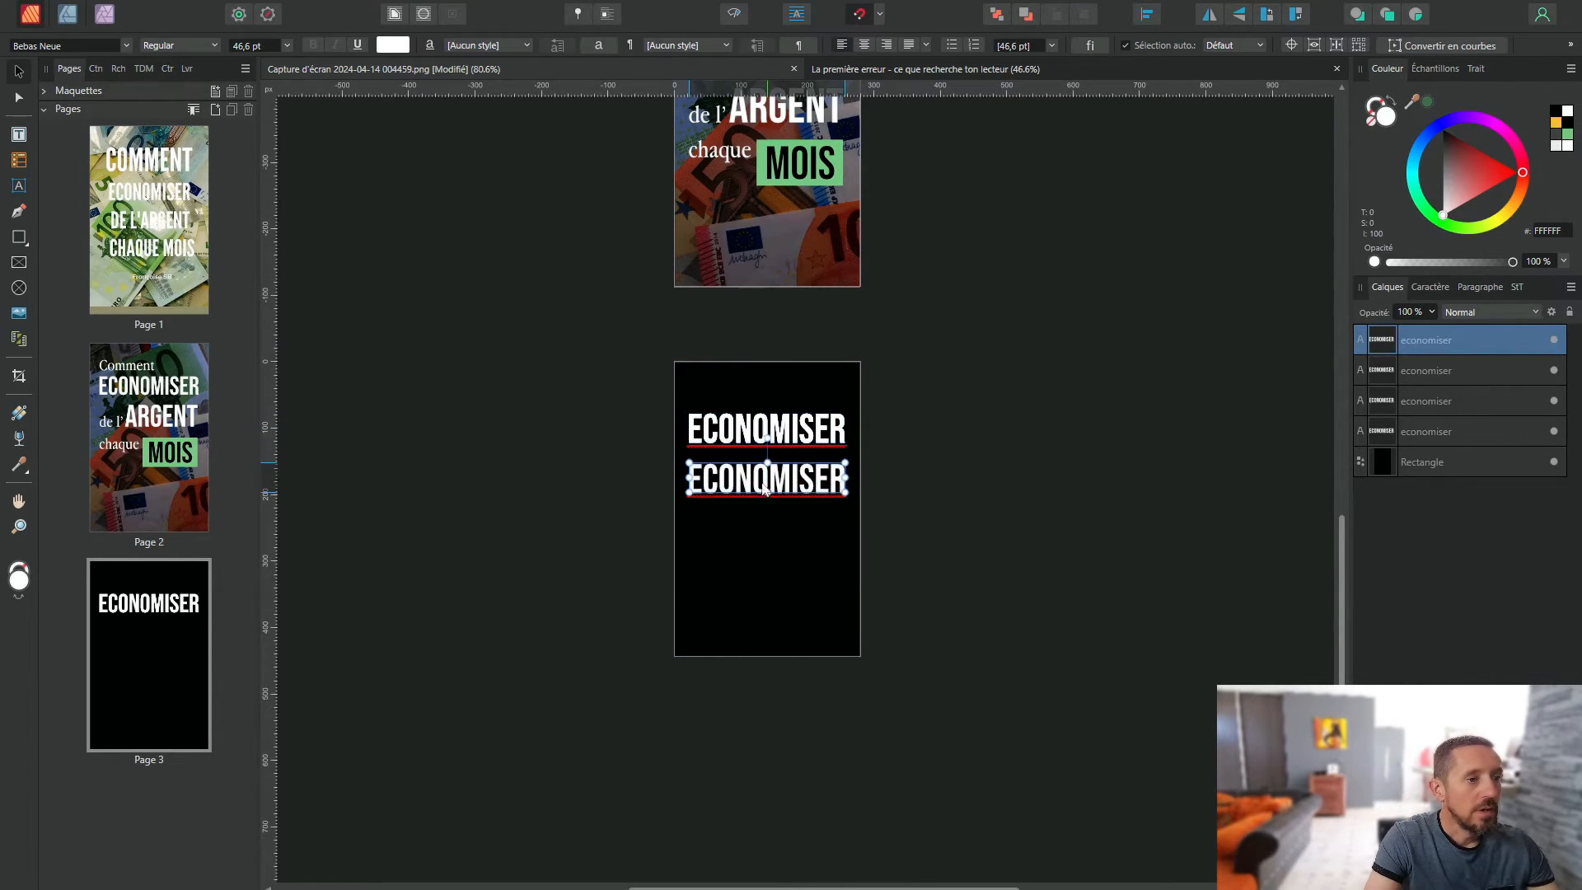
left_click_drag(766, 486, 764, 611)
left_click_drag(762, 439, 761, 416)
Step: Replace the first title line on page 3 with "comment" and the second with "vendre"
double_click(759, 409)
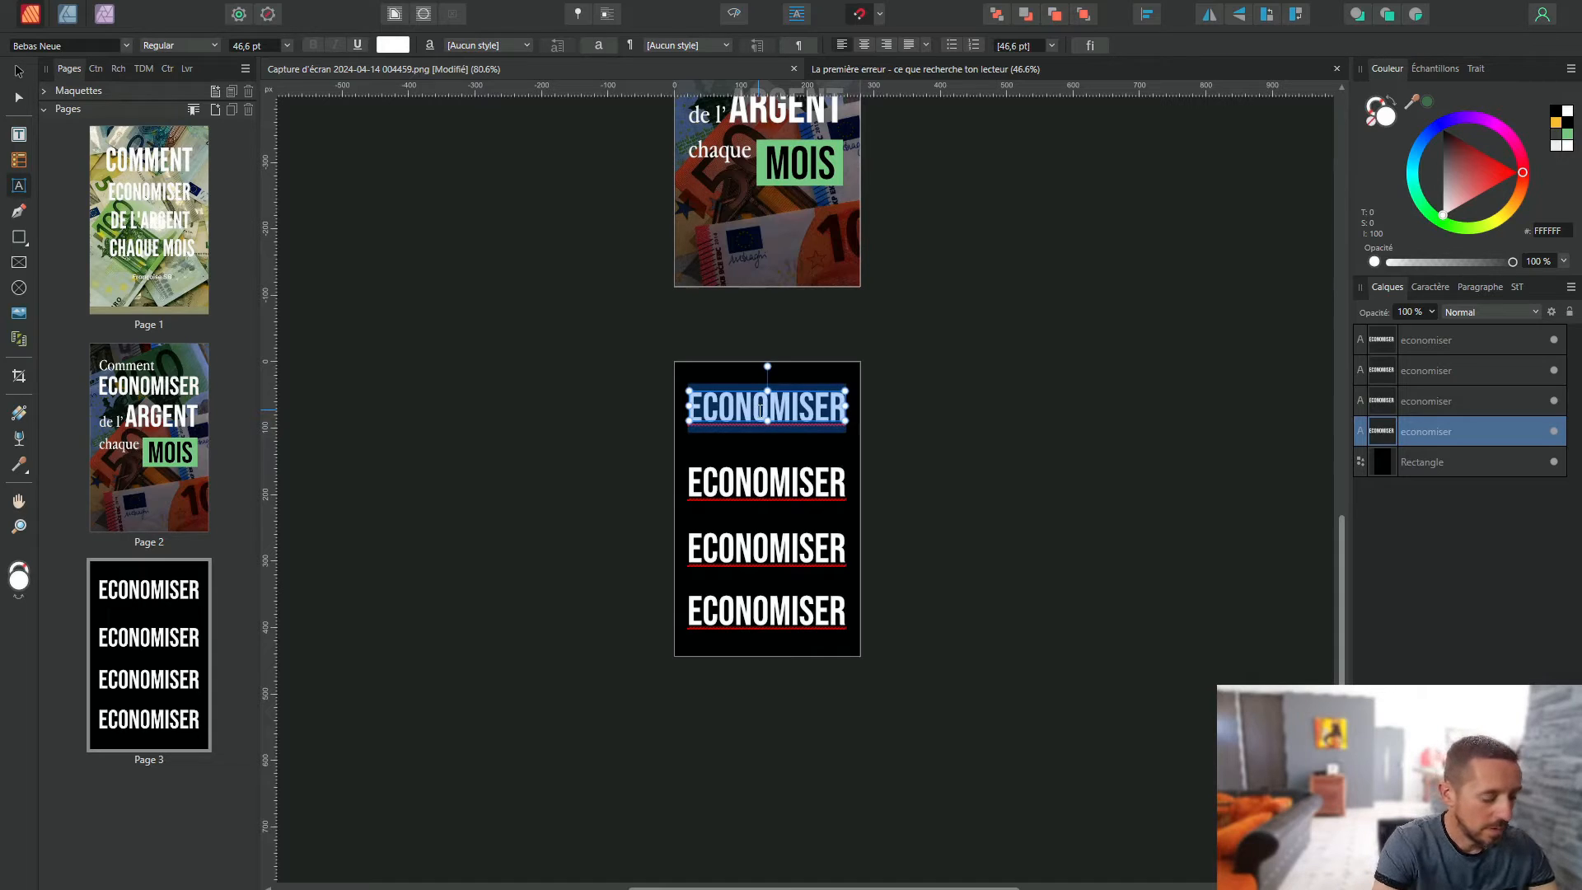
type("commen")
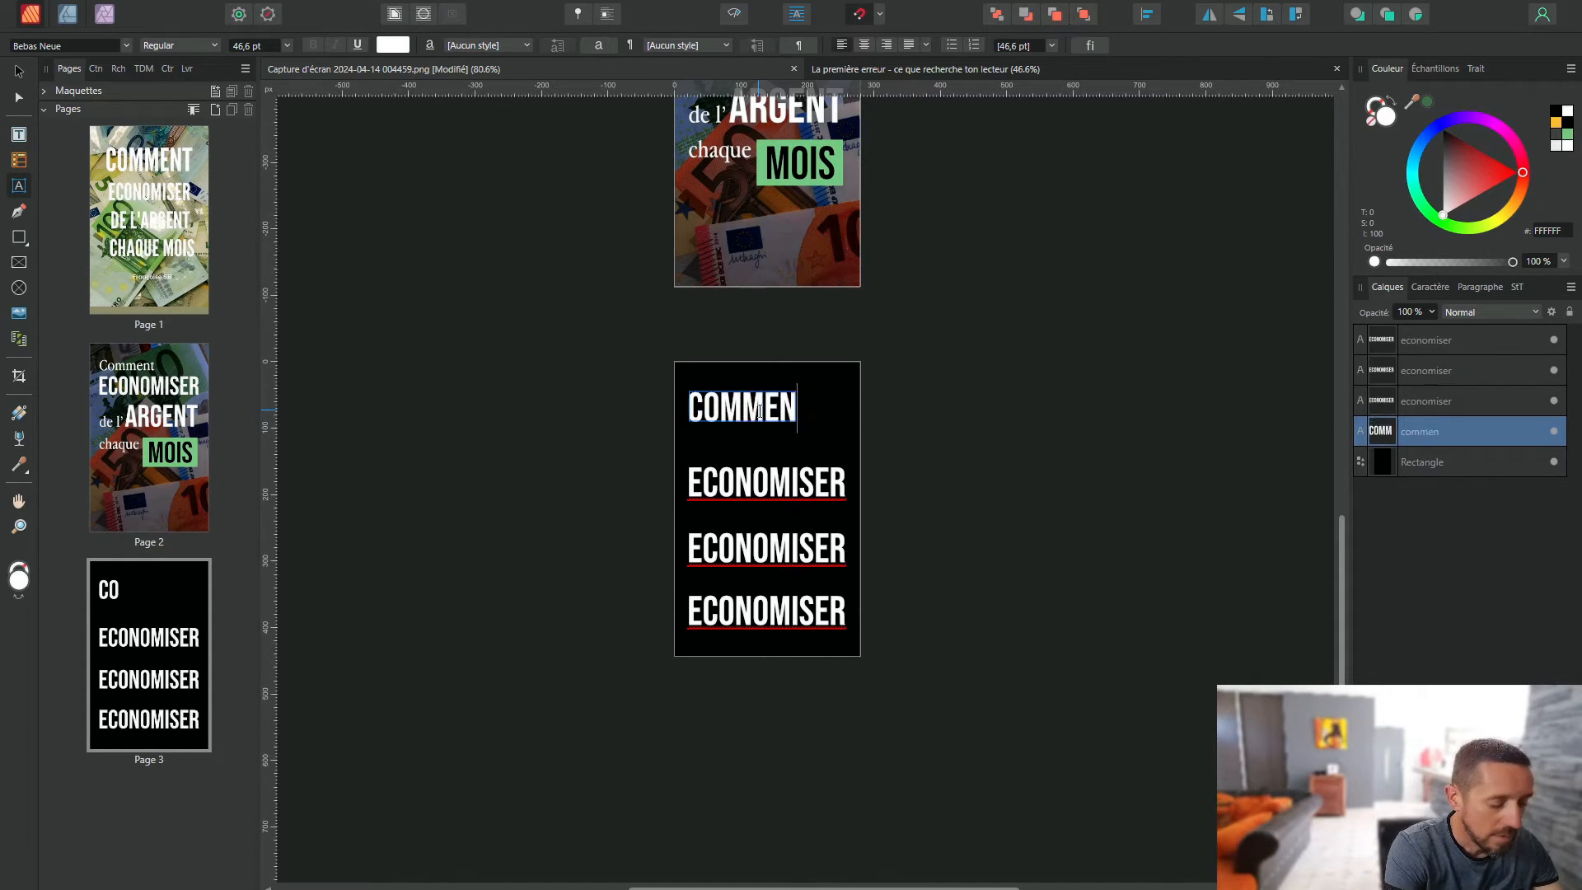
type("t")
double_click(764, 481)
type("v")
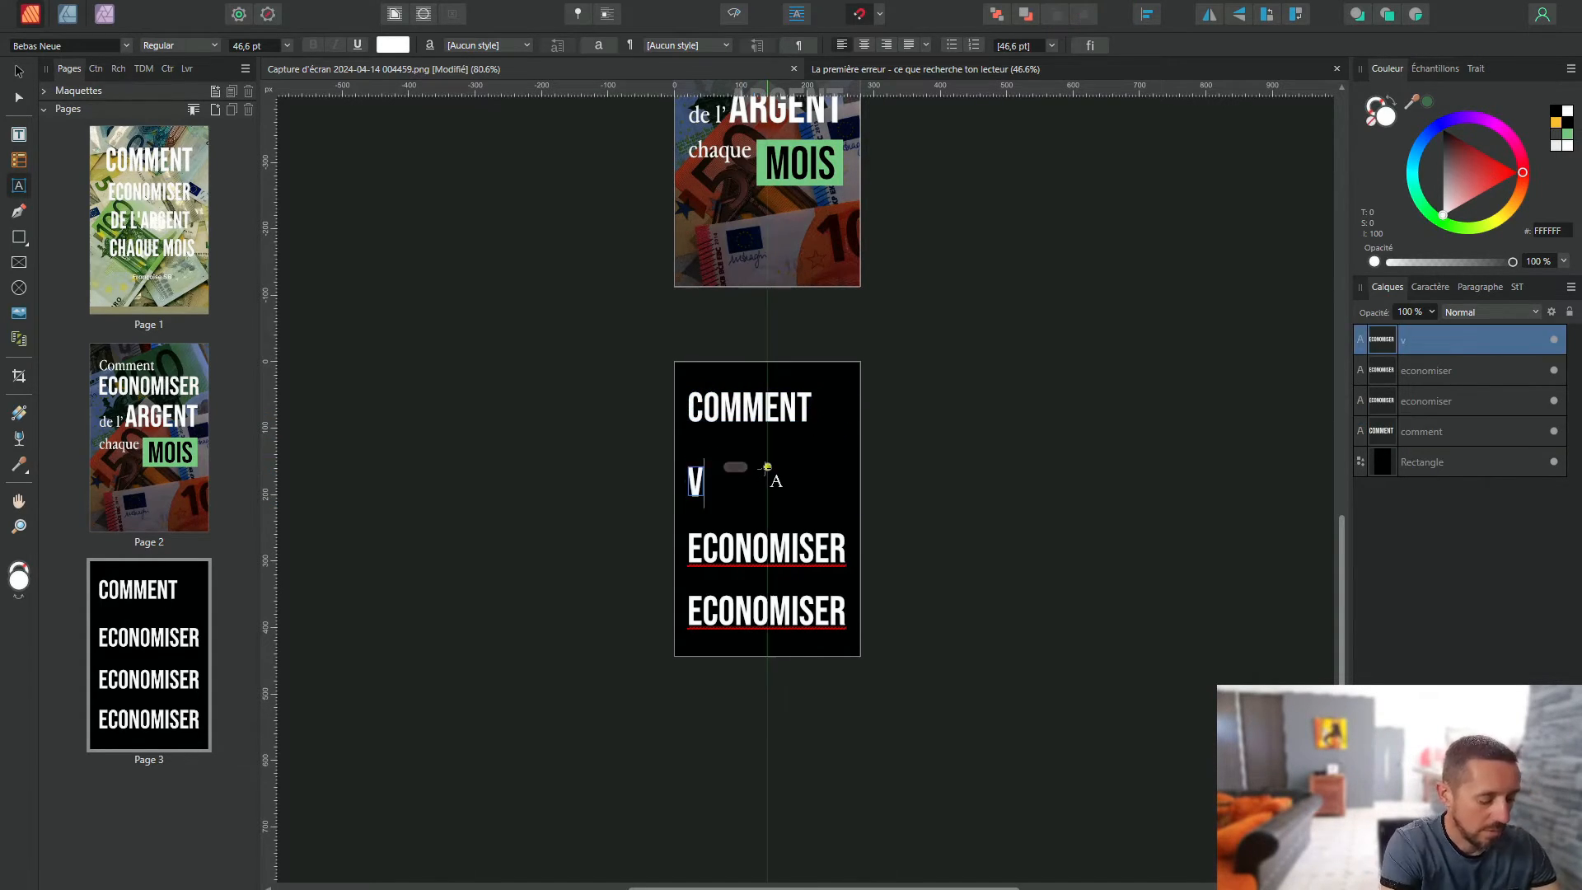
type("endre")
Step: Replace the third title line on page 3 with "Ton livre"
double_click(762, 547)
type("to")
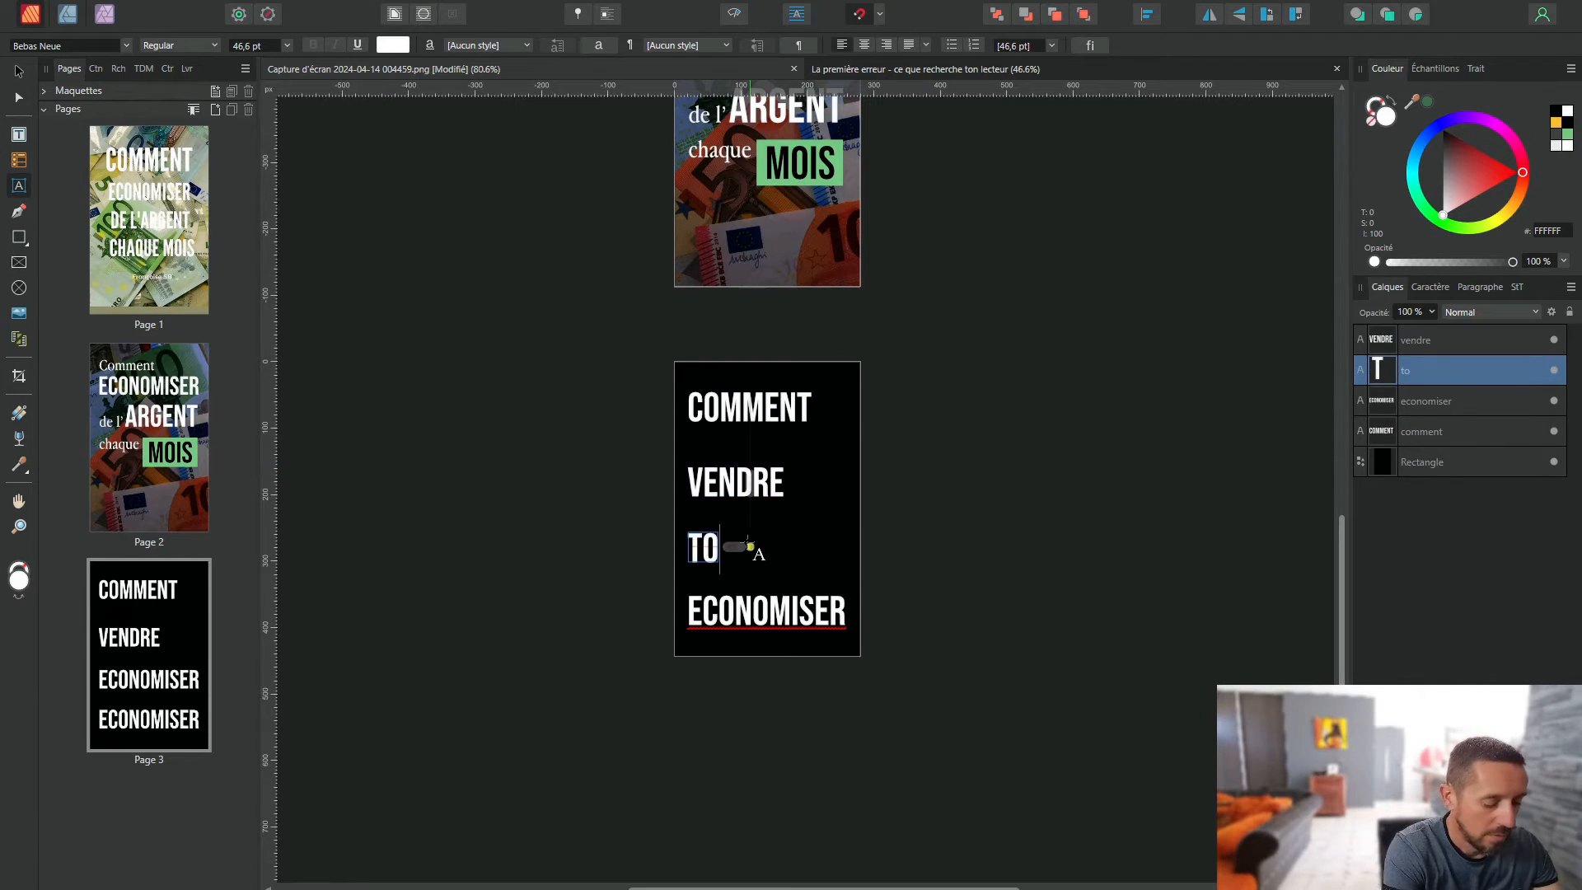
type("n")
key("Escape")
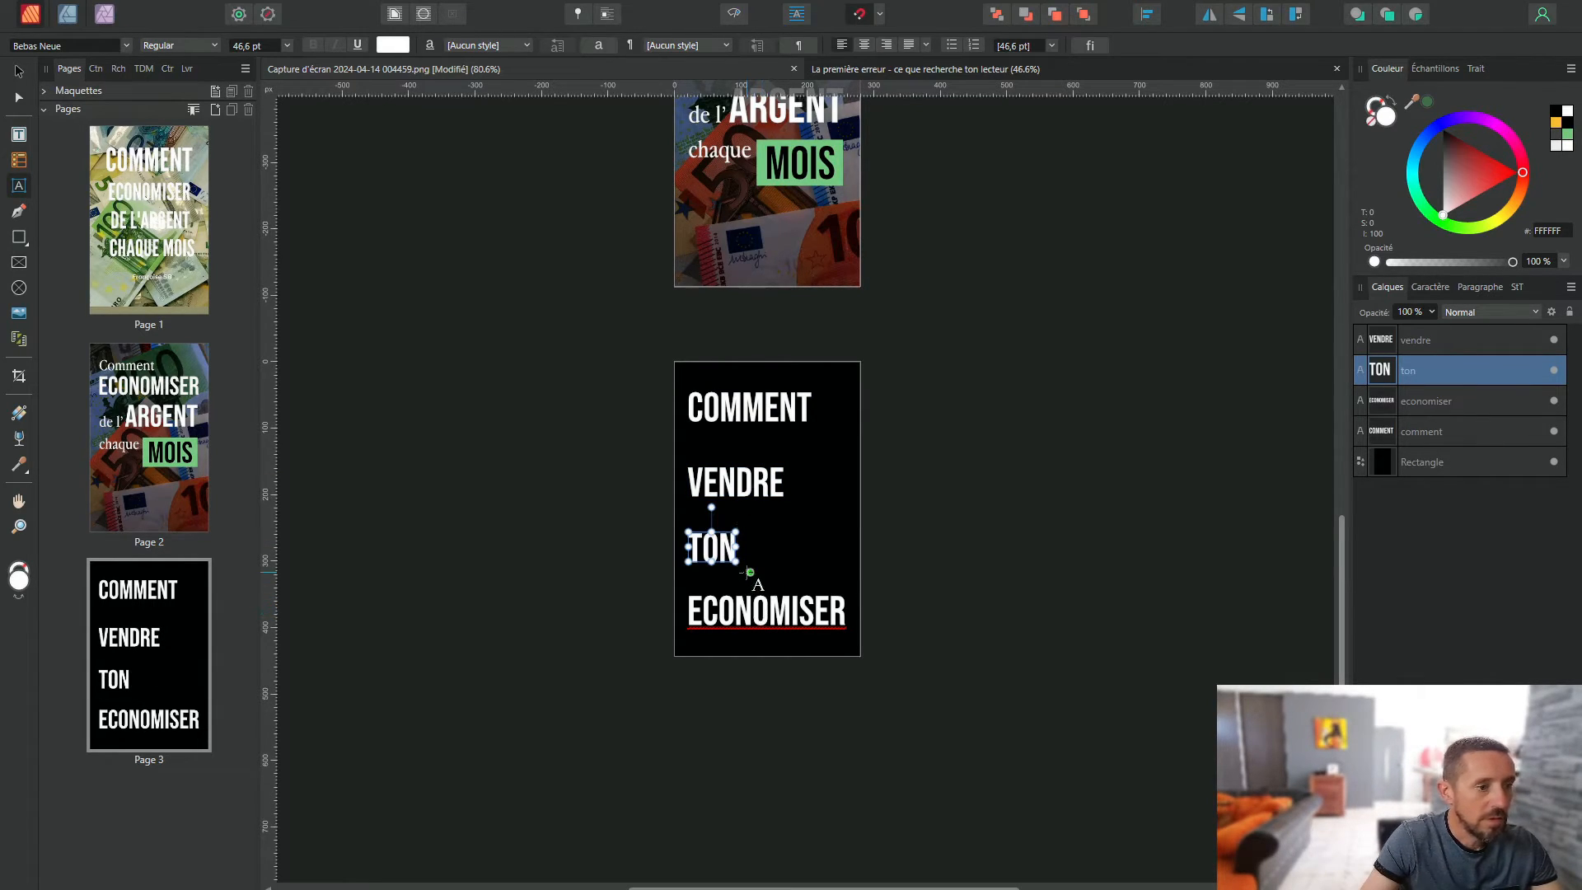
double_click(748, 572)
type("Ton livre")
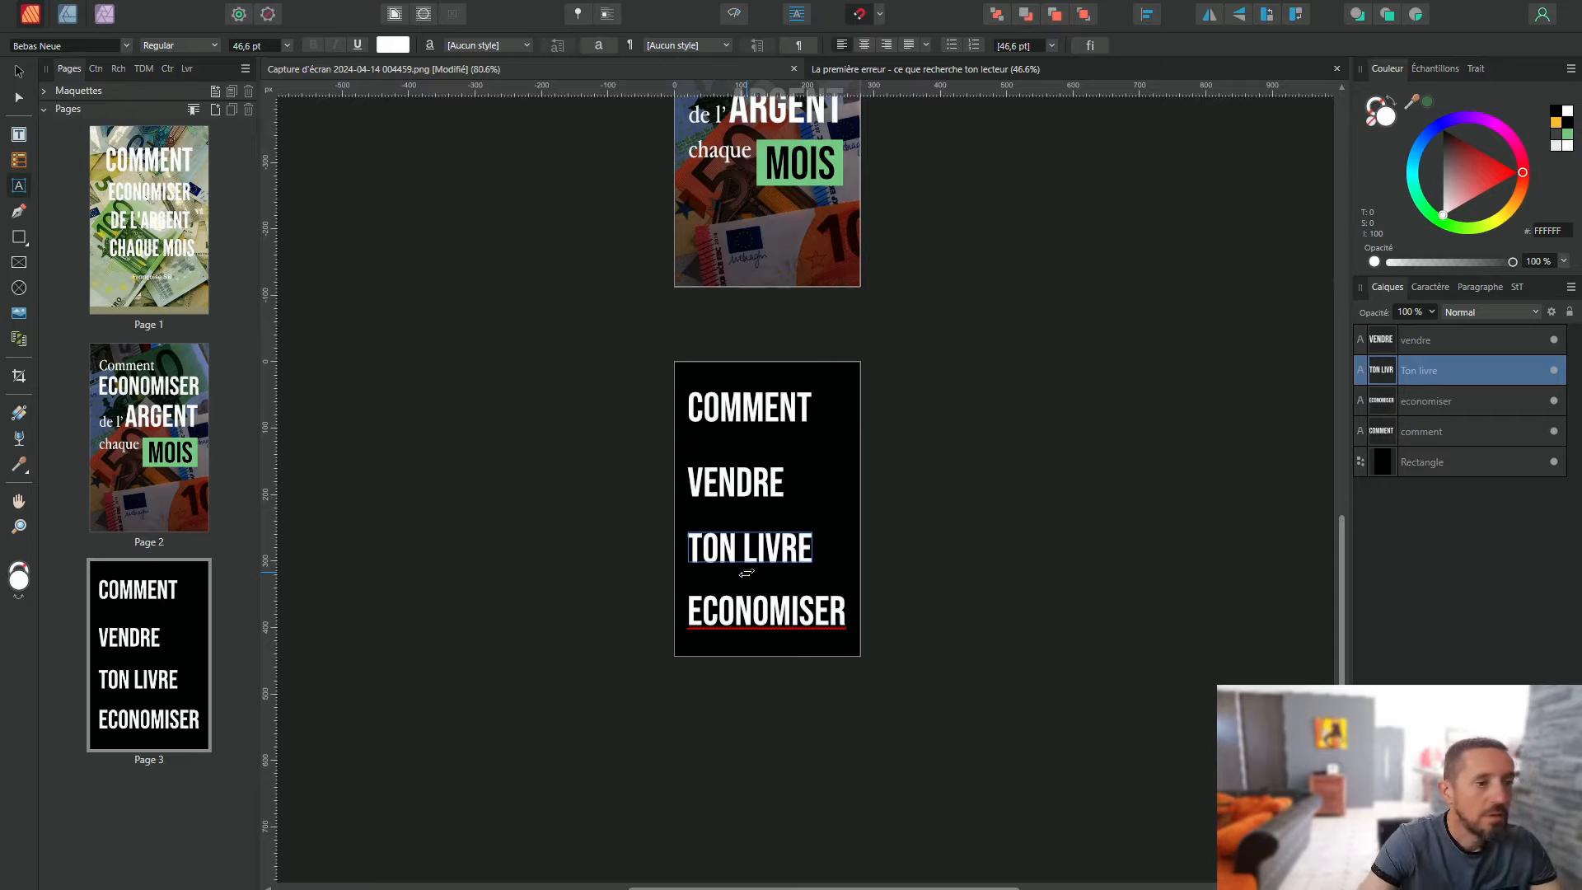
key("Escape")
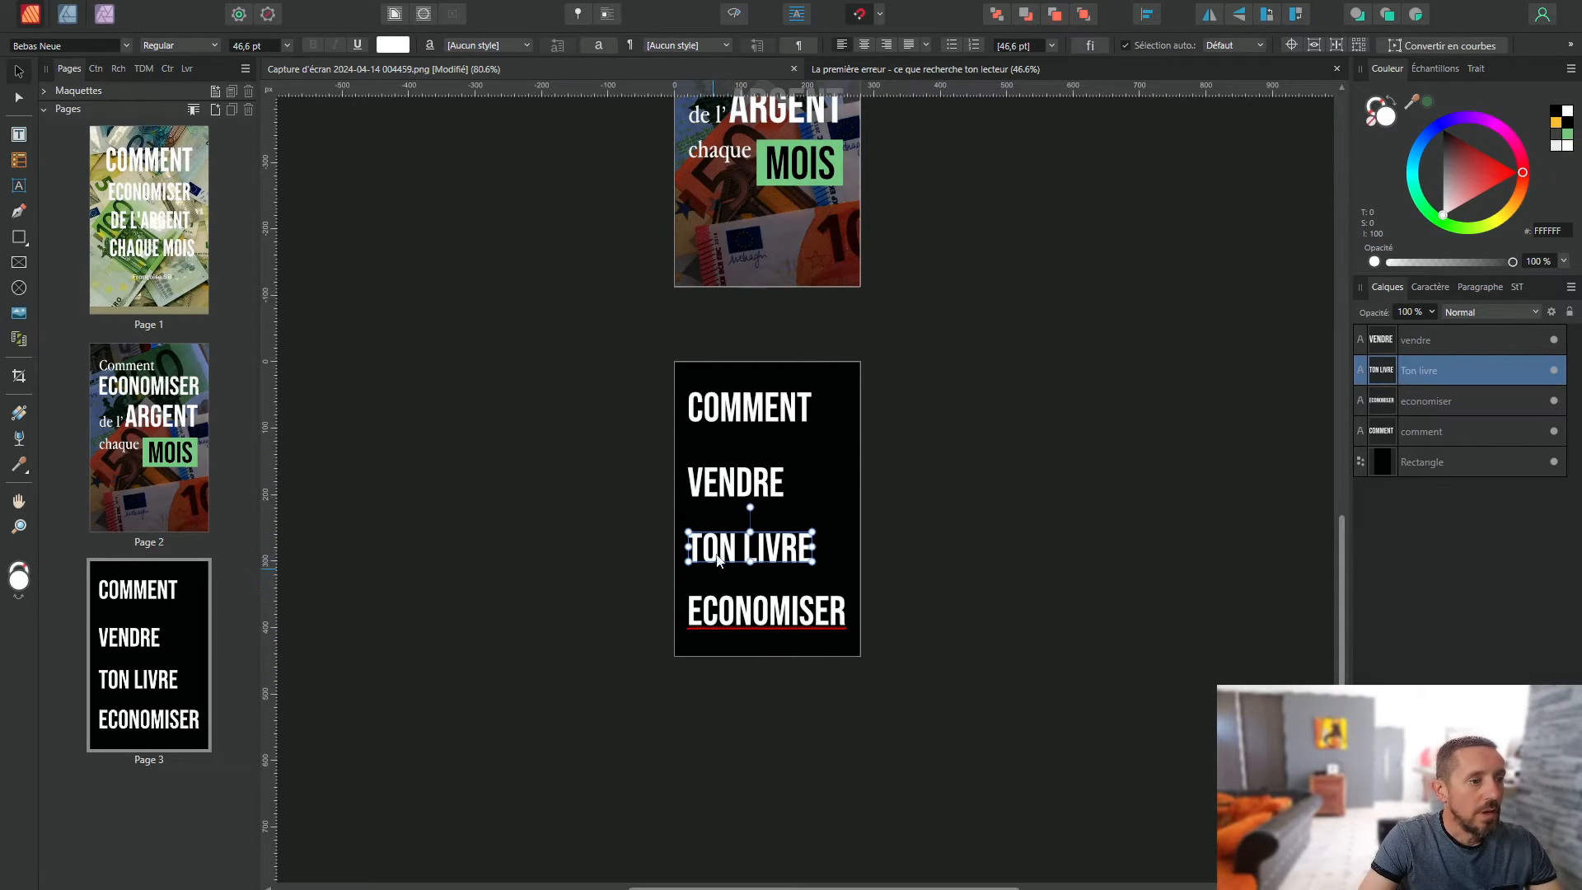
Step: Move the four title lines up page 3 into a tighter stack, right-aligning "COMMENT", "VENDRE" and "TON LIVRE" above "ECONOMISER"
left_click_drag(735, 425, 752, 409)
left_click_drag(729, 484, 776, 441)
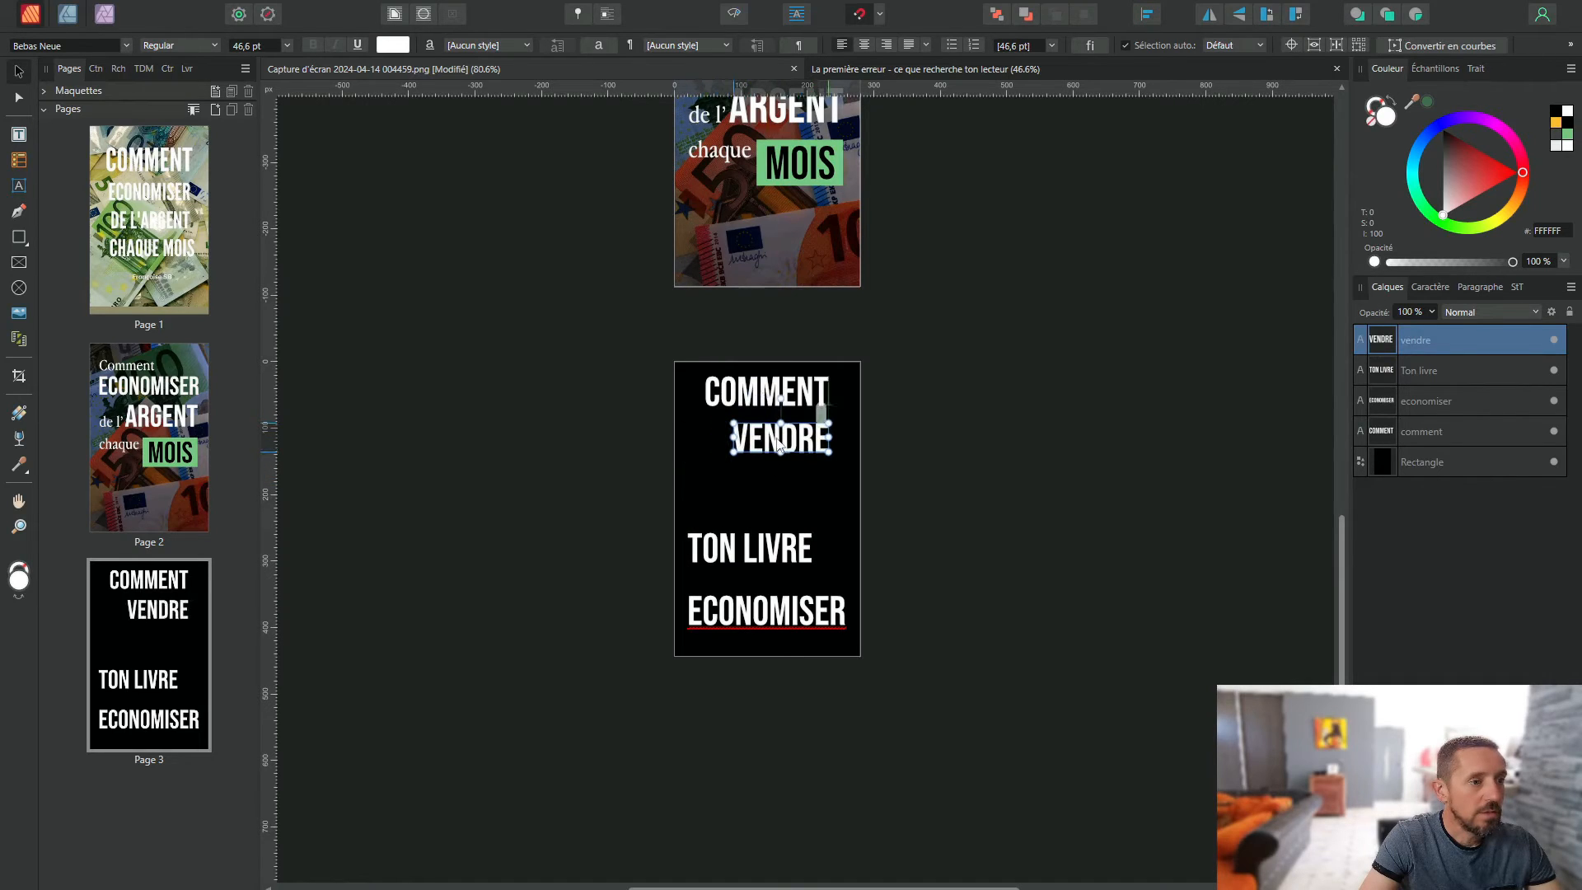
left_click_drag(759, 544, 775, 485)
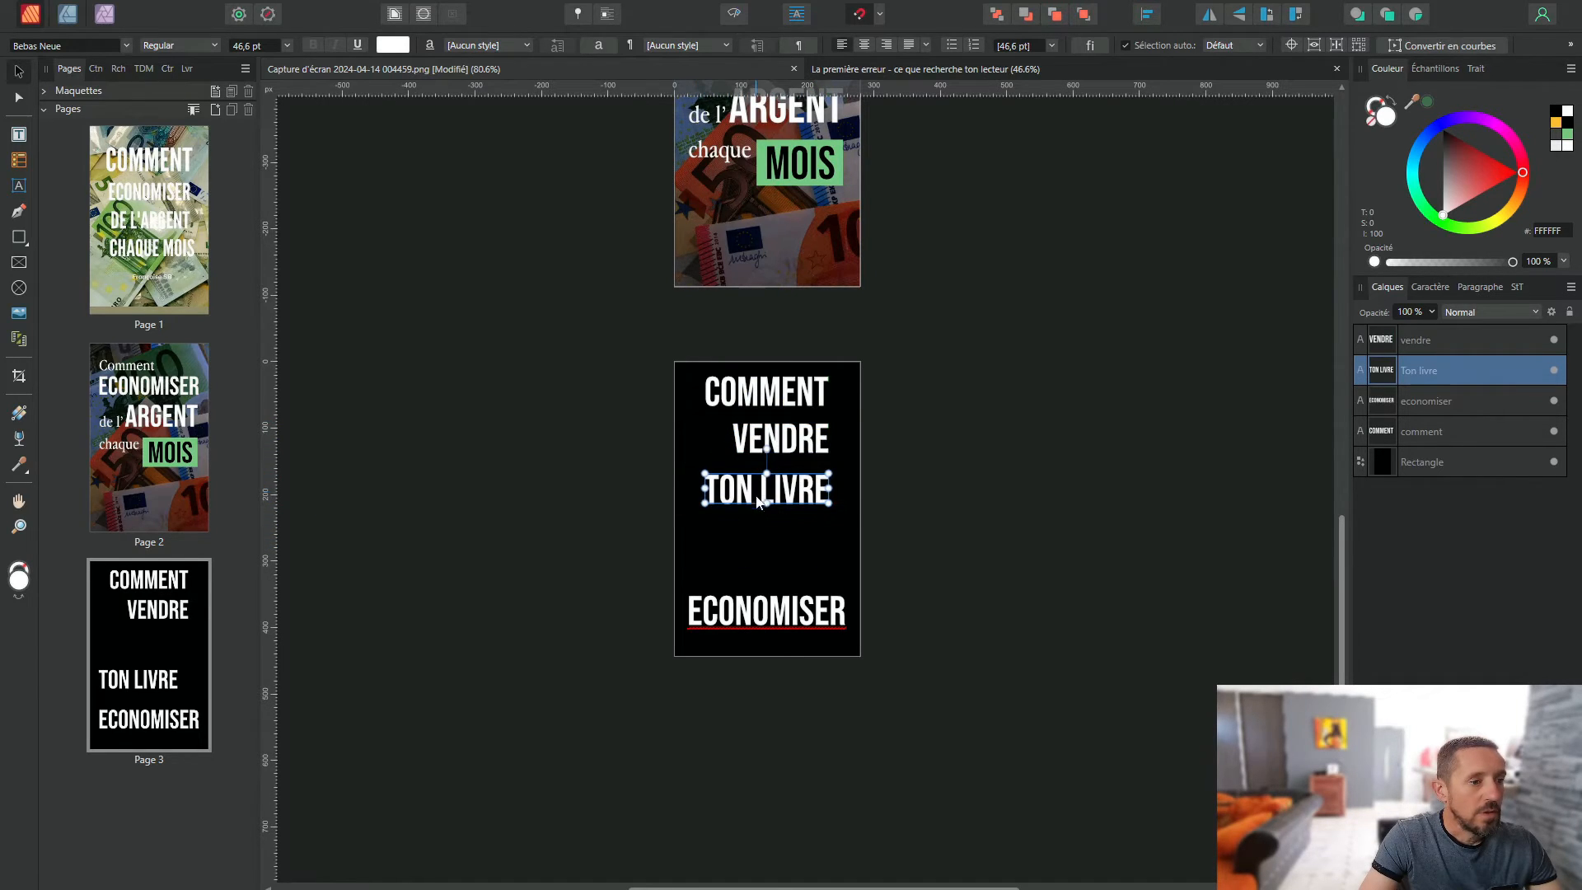
left_click(759, 623)
left_click_drag(757, 623, 760, 558)
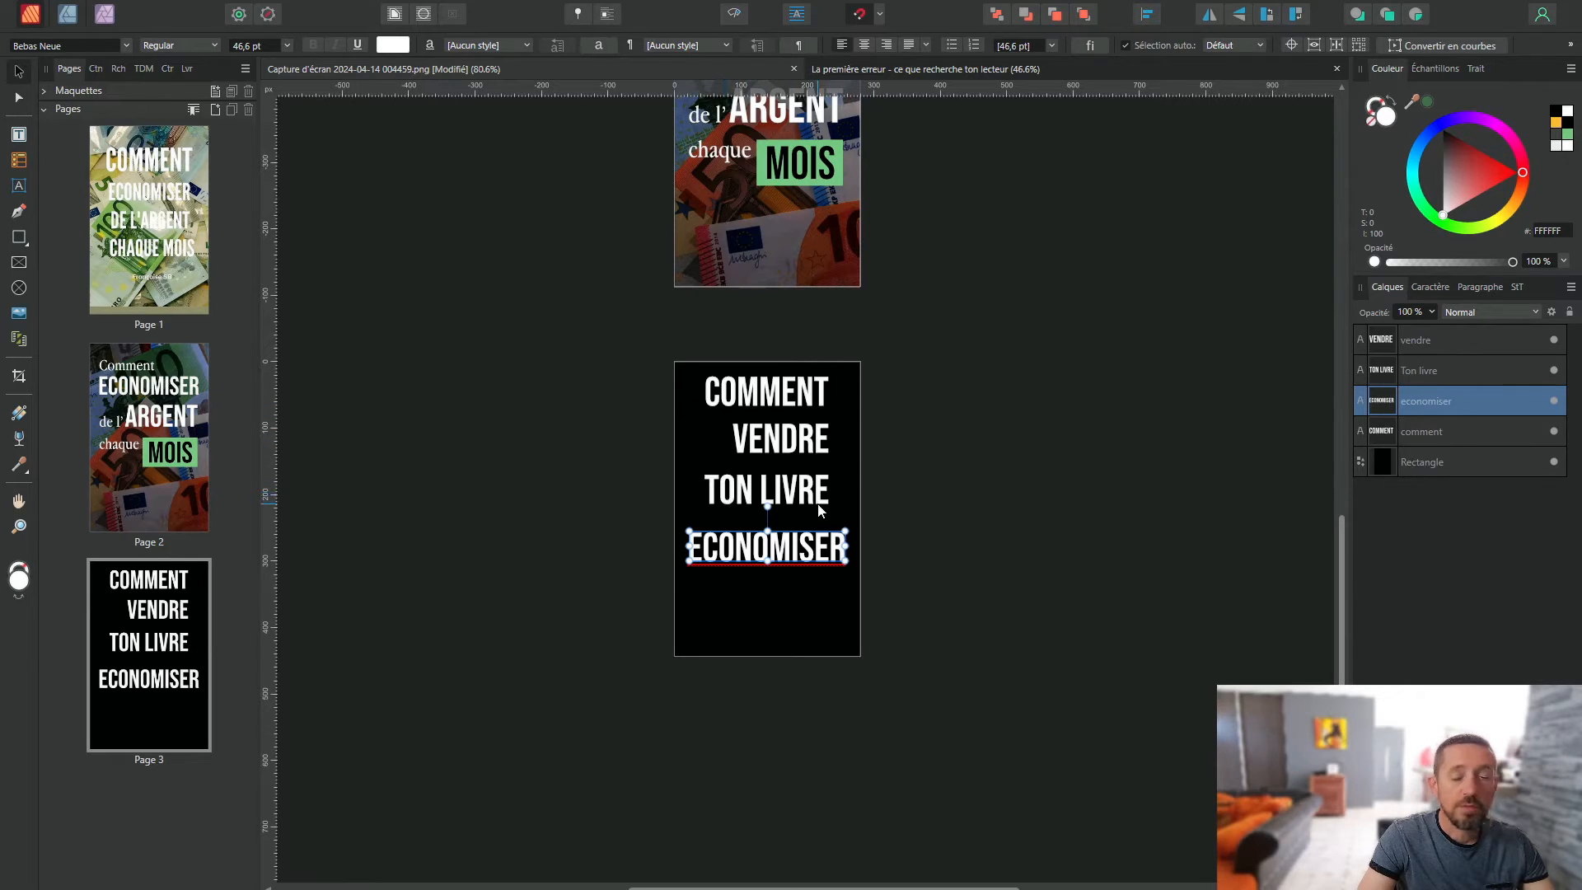
Step: Replace the fourth title line, "ECONOMISER", on page 3 with "En 5 etapes"
key("t")
key("ctrl+a")
type("En")
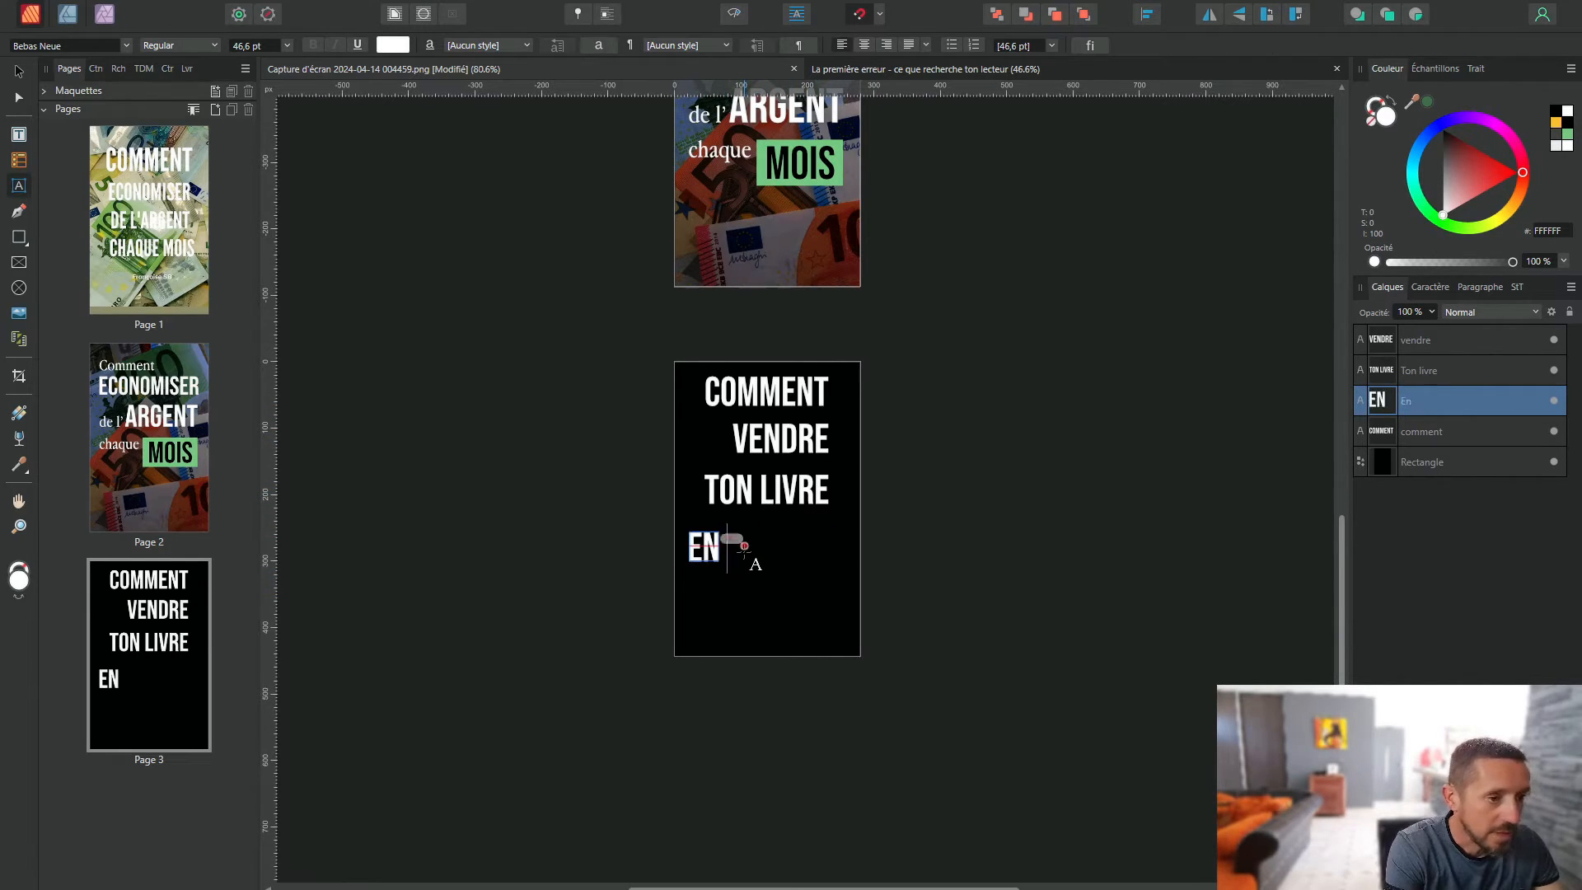
type(" 5 etapes")
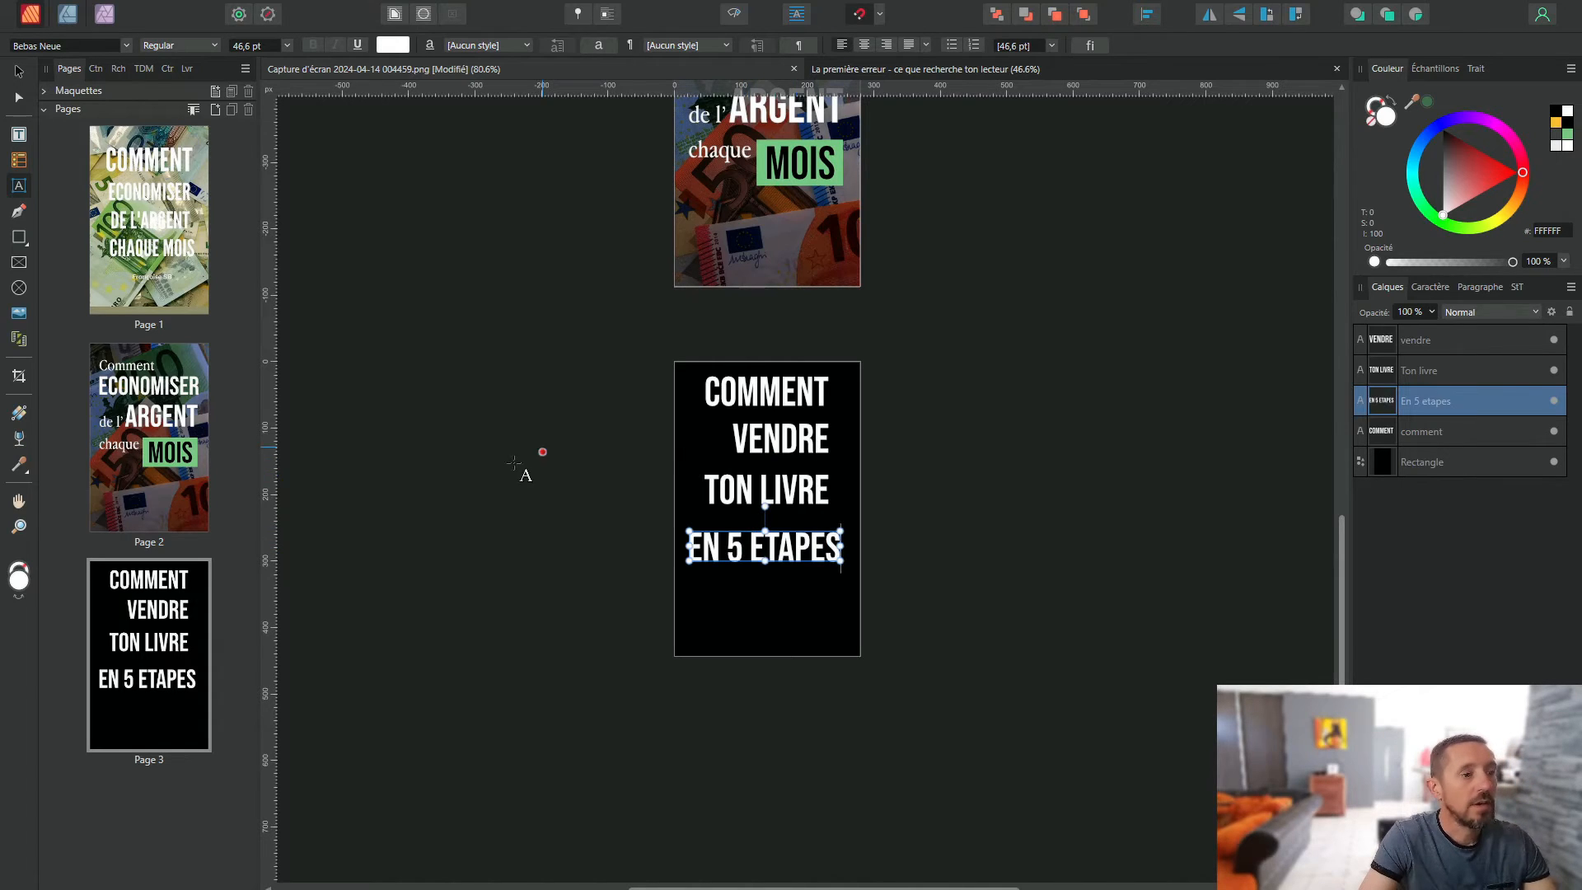
key("Escape")
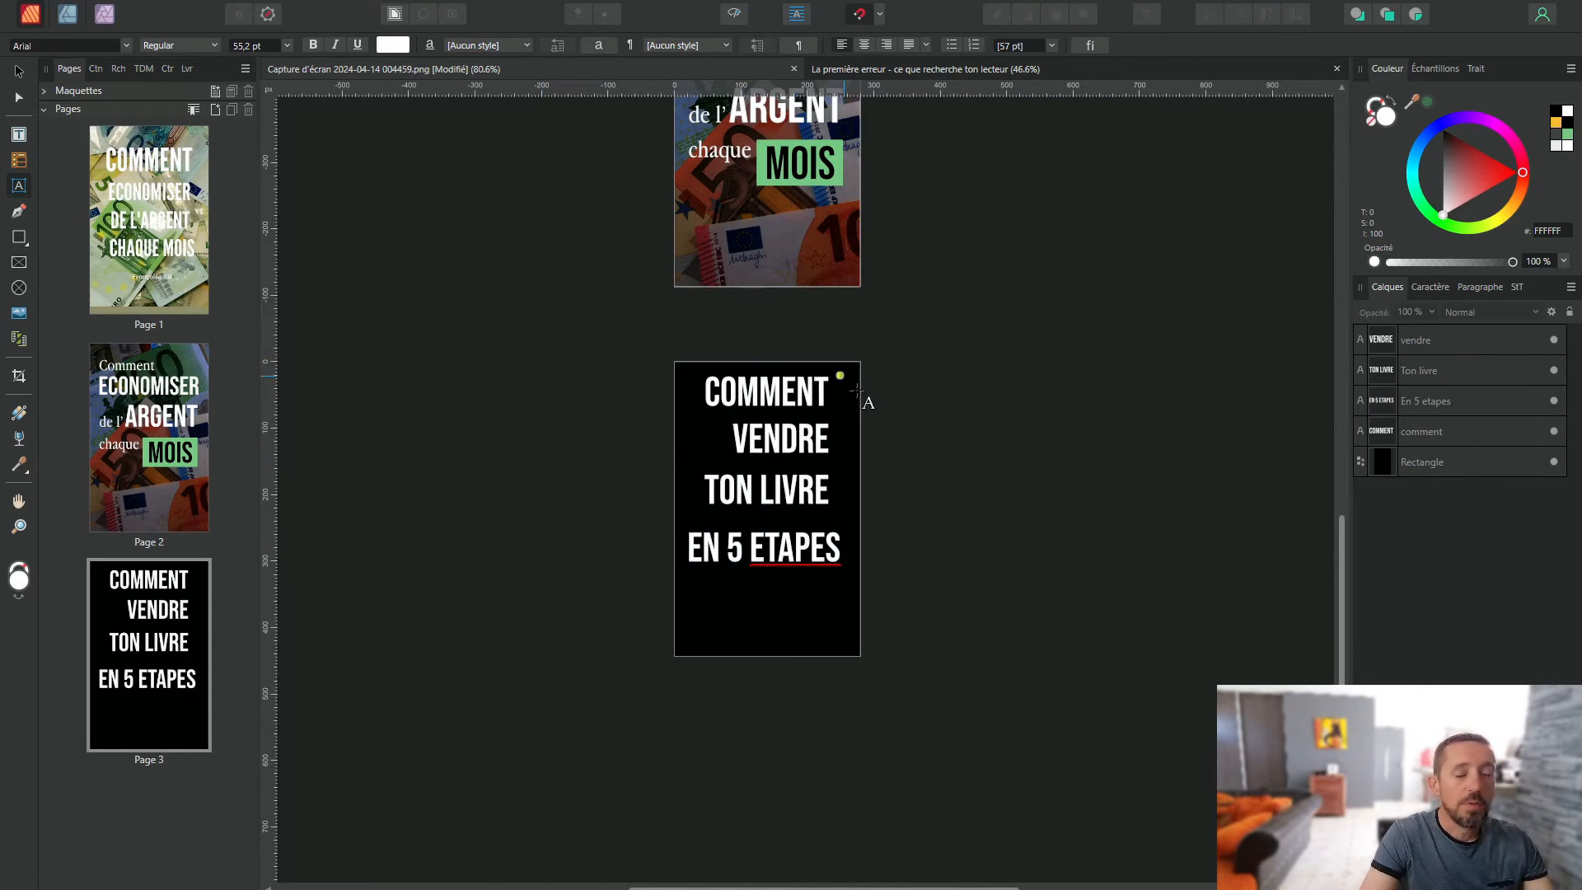
key("v")
Step: Set the font of the "comment" line on page 3 to Glacial Indifference
scroll(742, 510, "up", 2)
scroll(741, 519, "down", 3)
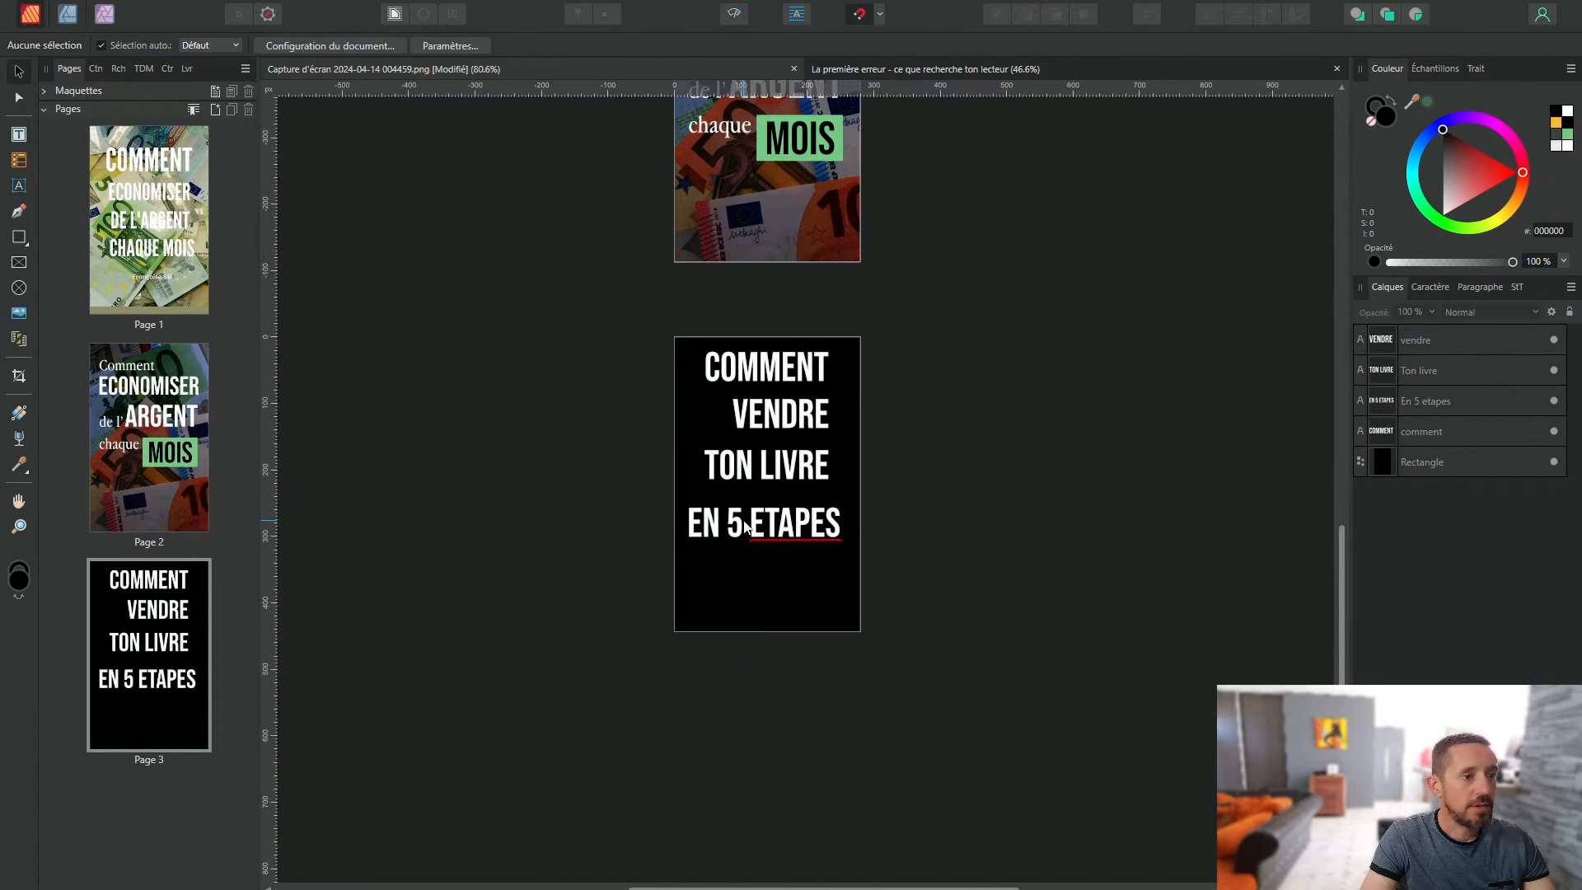
scroll(744, 528, "up", 2)
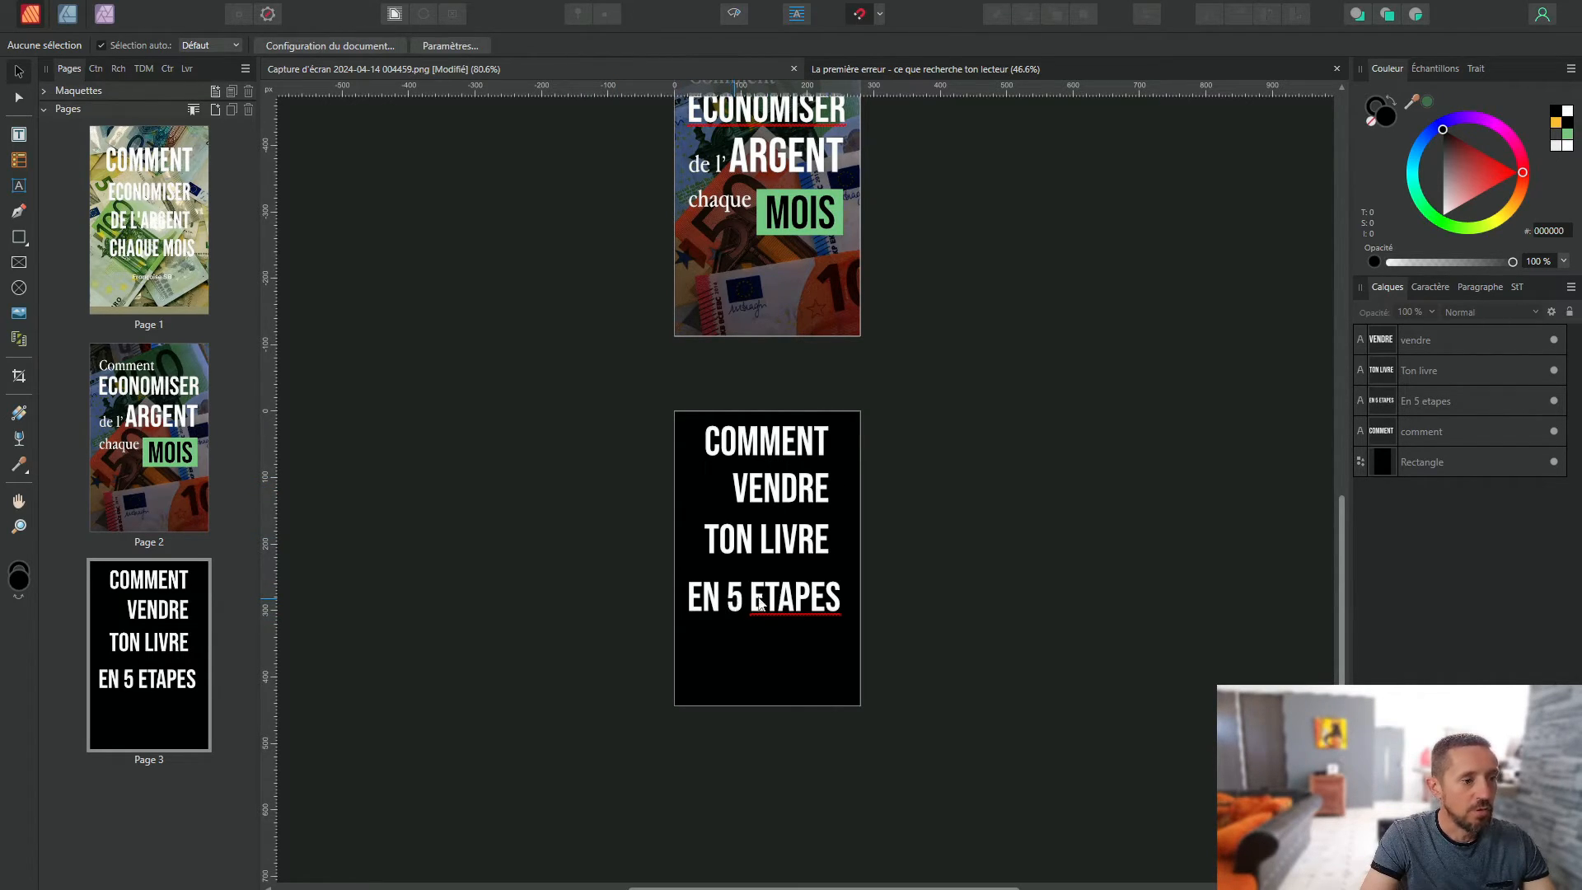
scroll(760, 476, "up", 1)
double_click(740, 484)
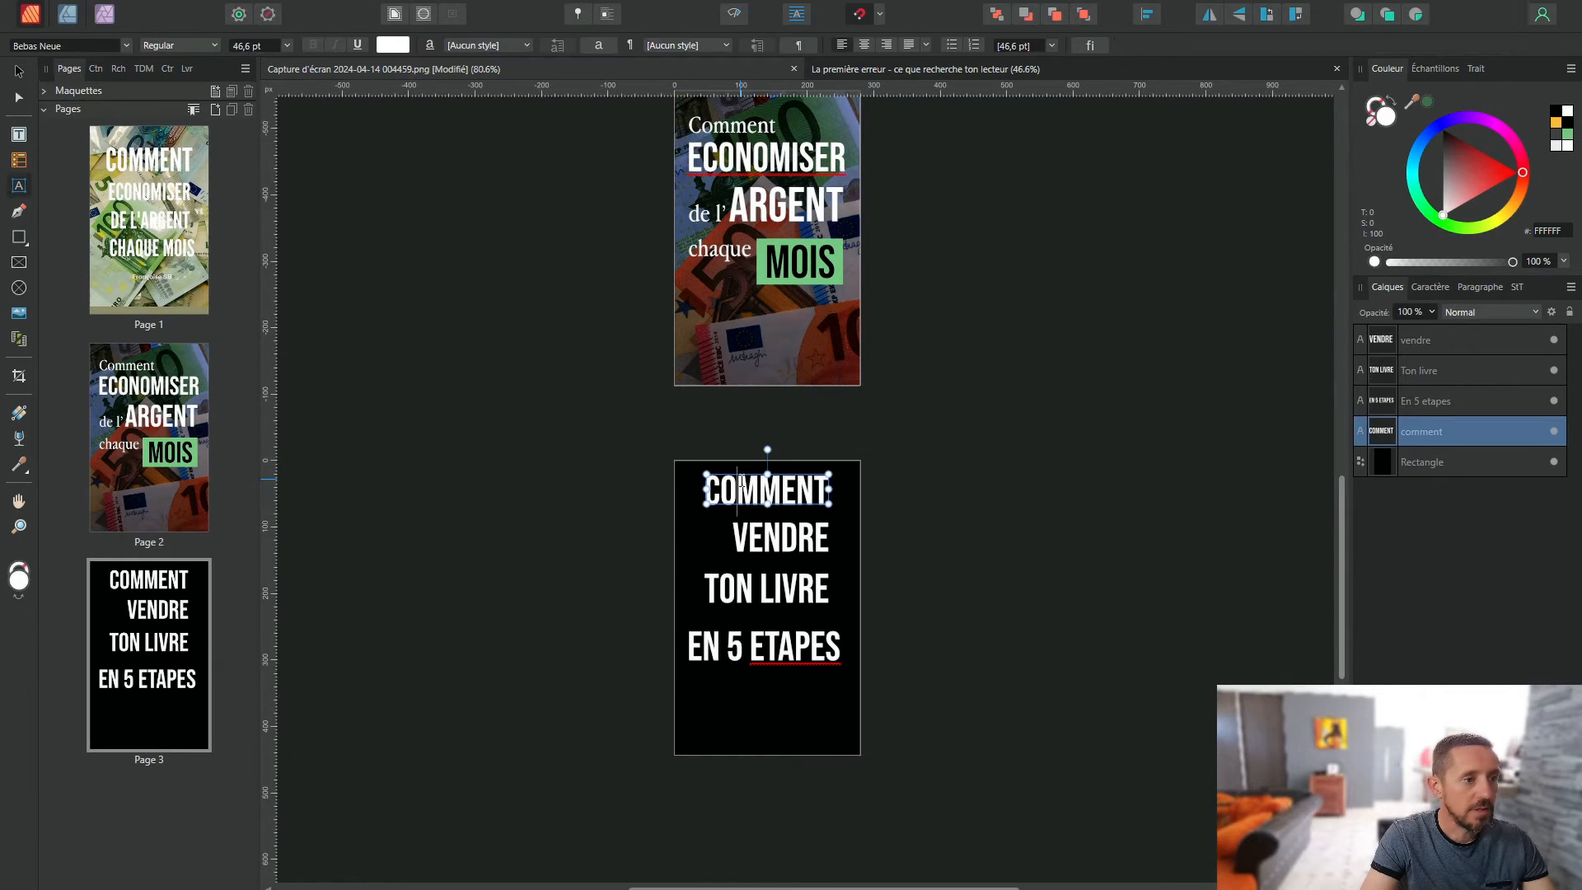
double_click(741, 481)
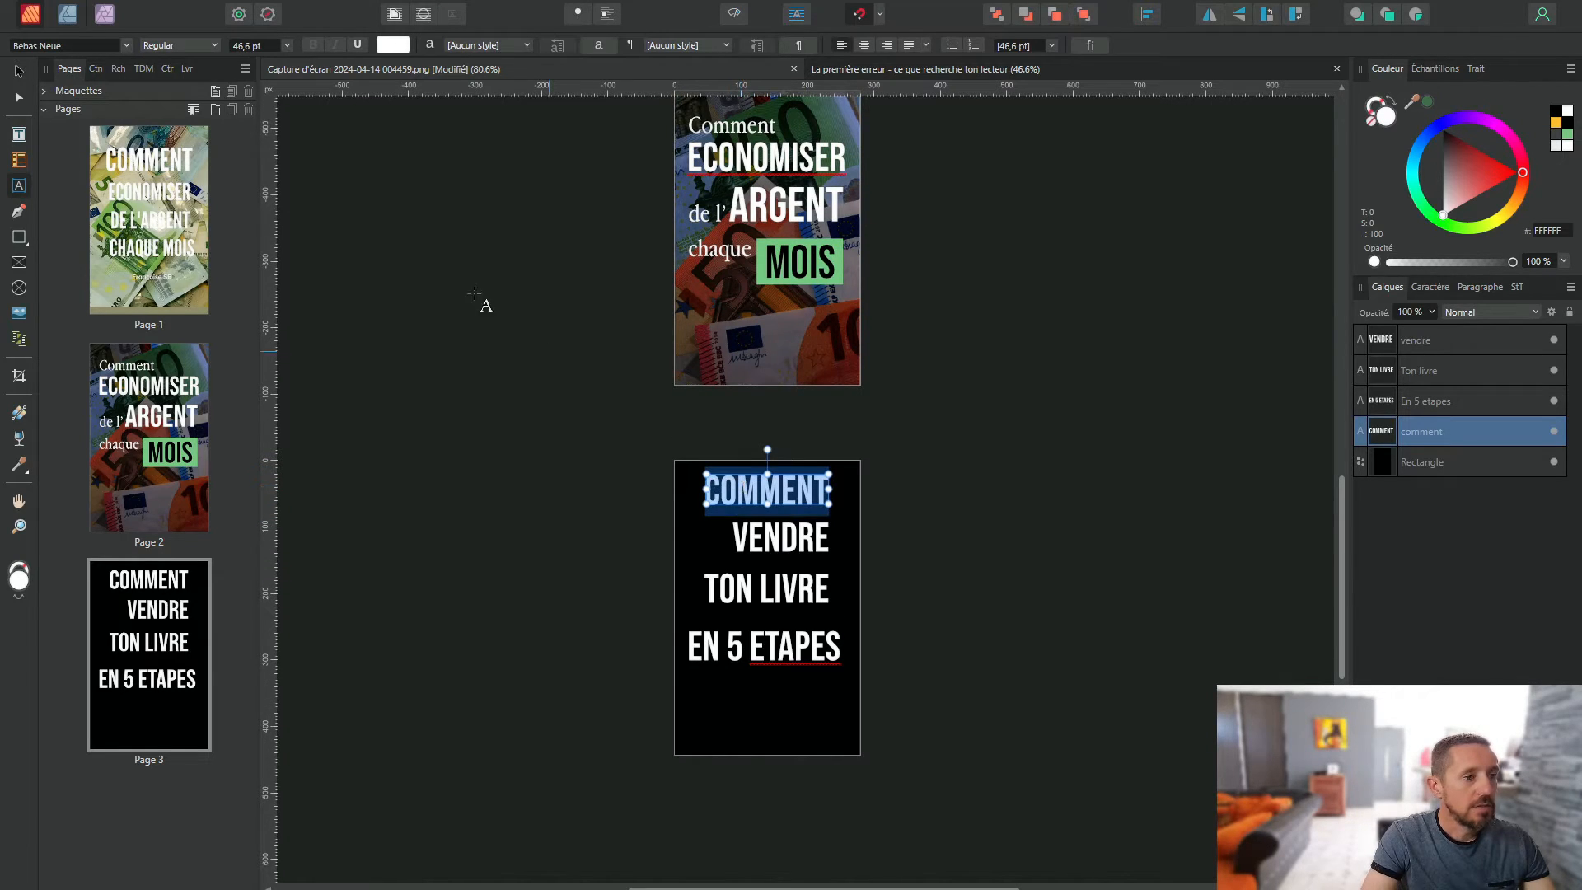
left_click(126, 45)
scroll(220, 244, "down", 18)
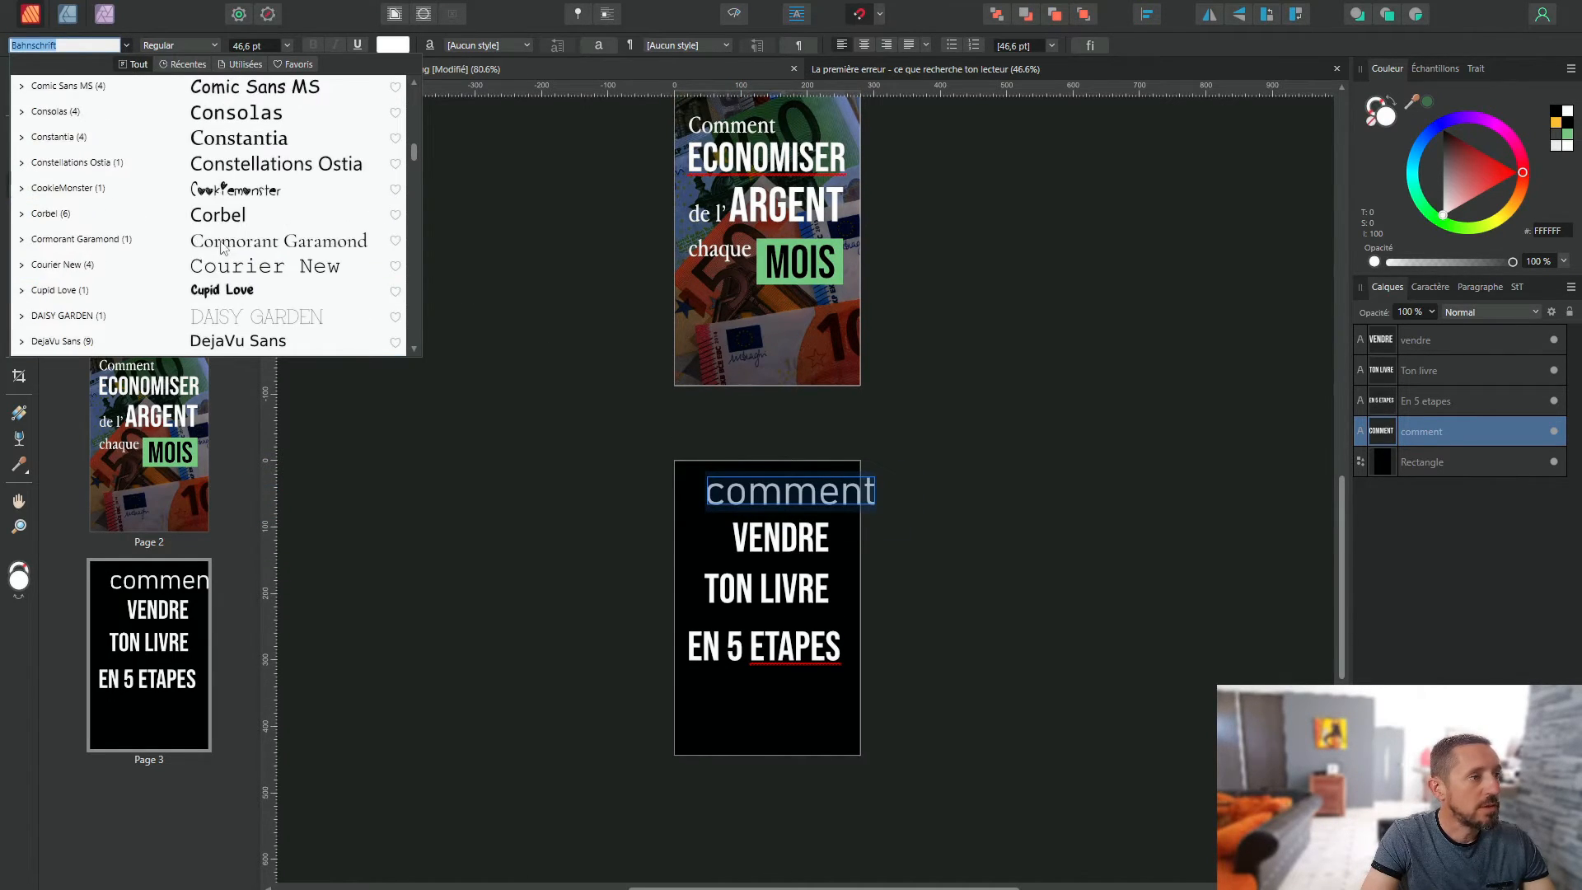
left_click(219, 292)
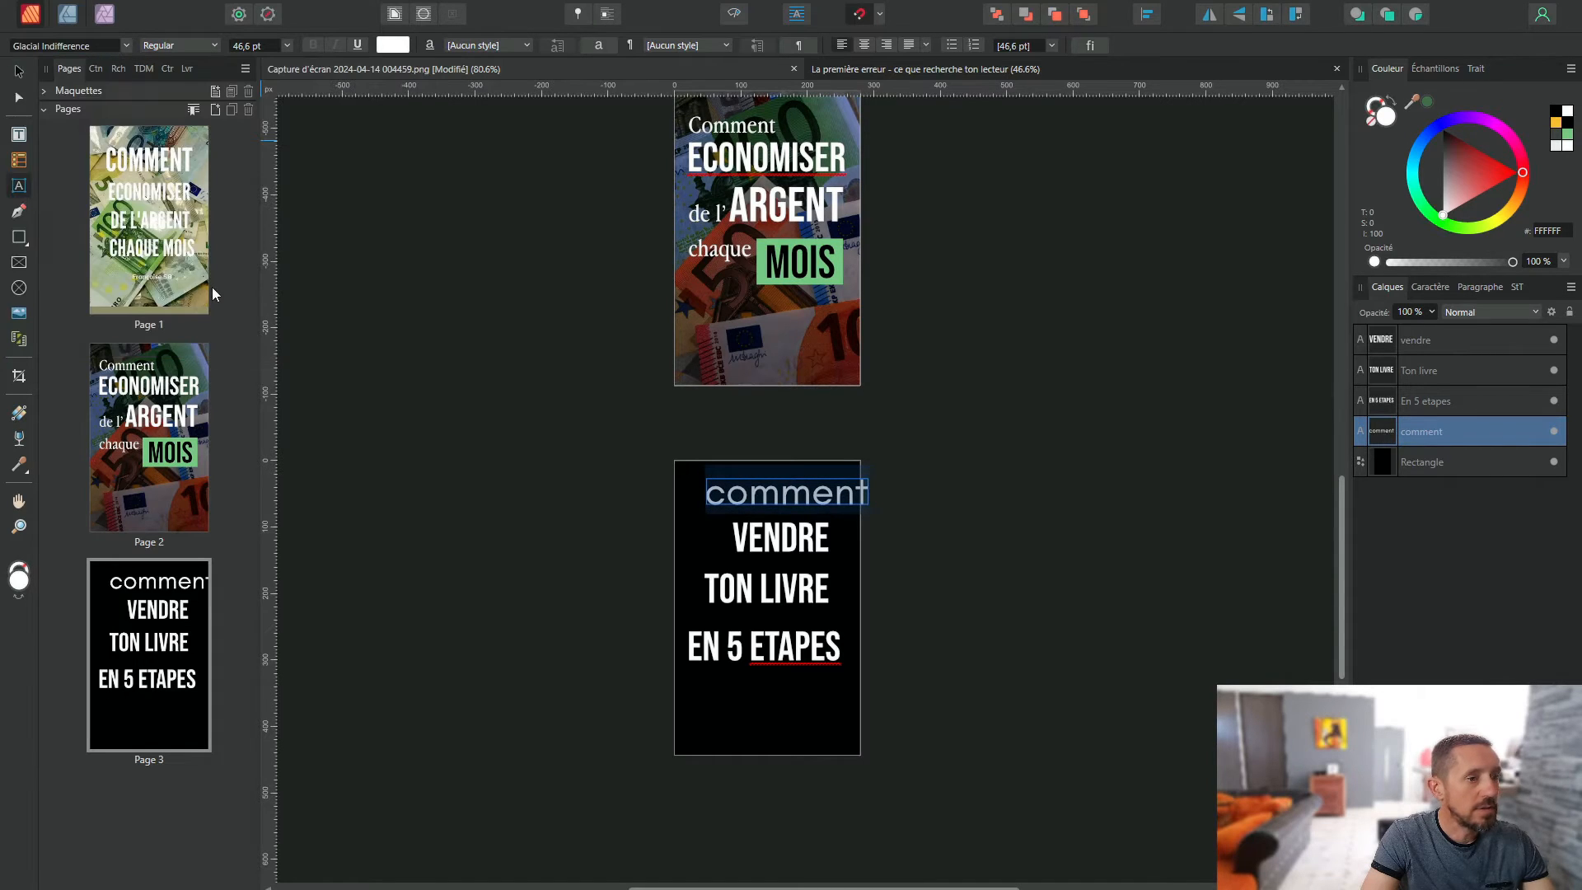
Step: Remove "Ton" from the third title line and "En" from the fourth, leaving "livre" and "5 etapes"
double_click(751, 590)
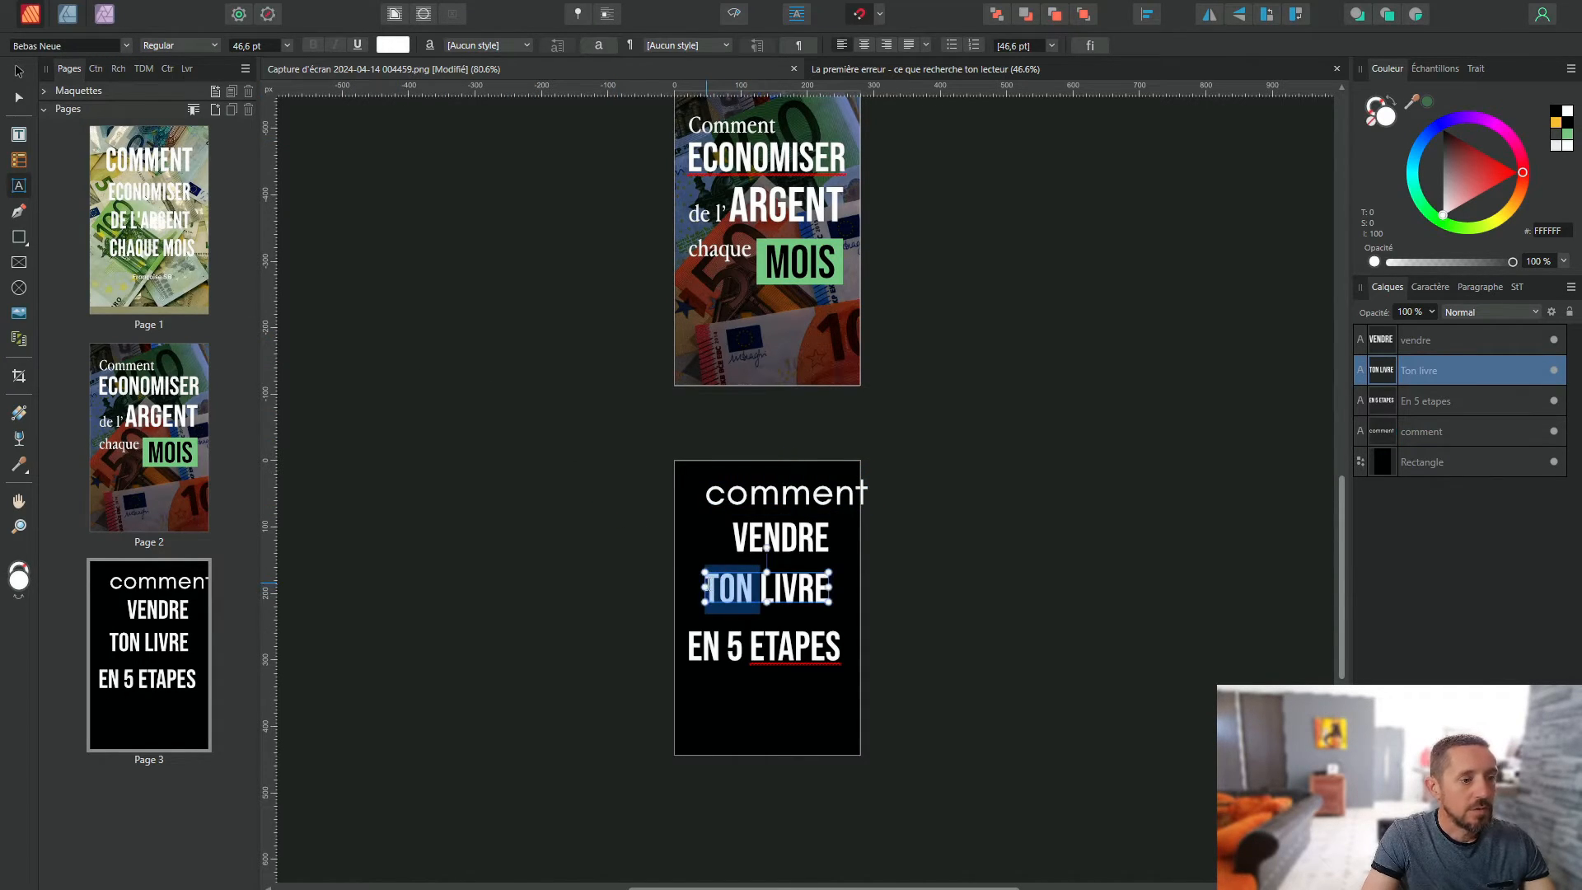
key("BackSpace")
left_click(563, 587)
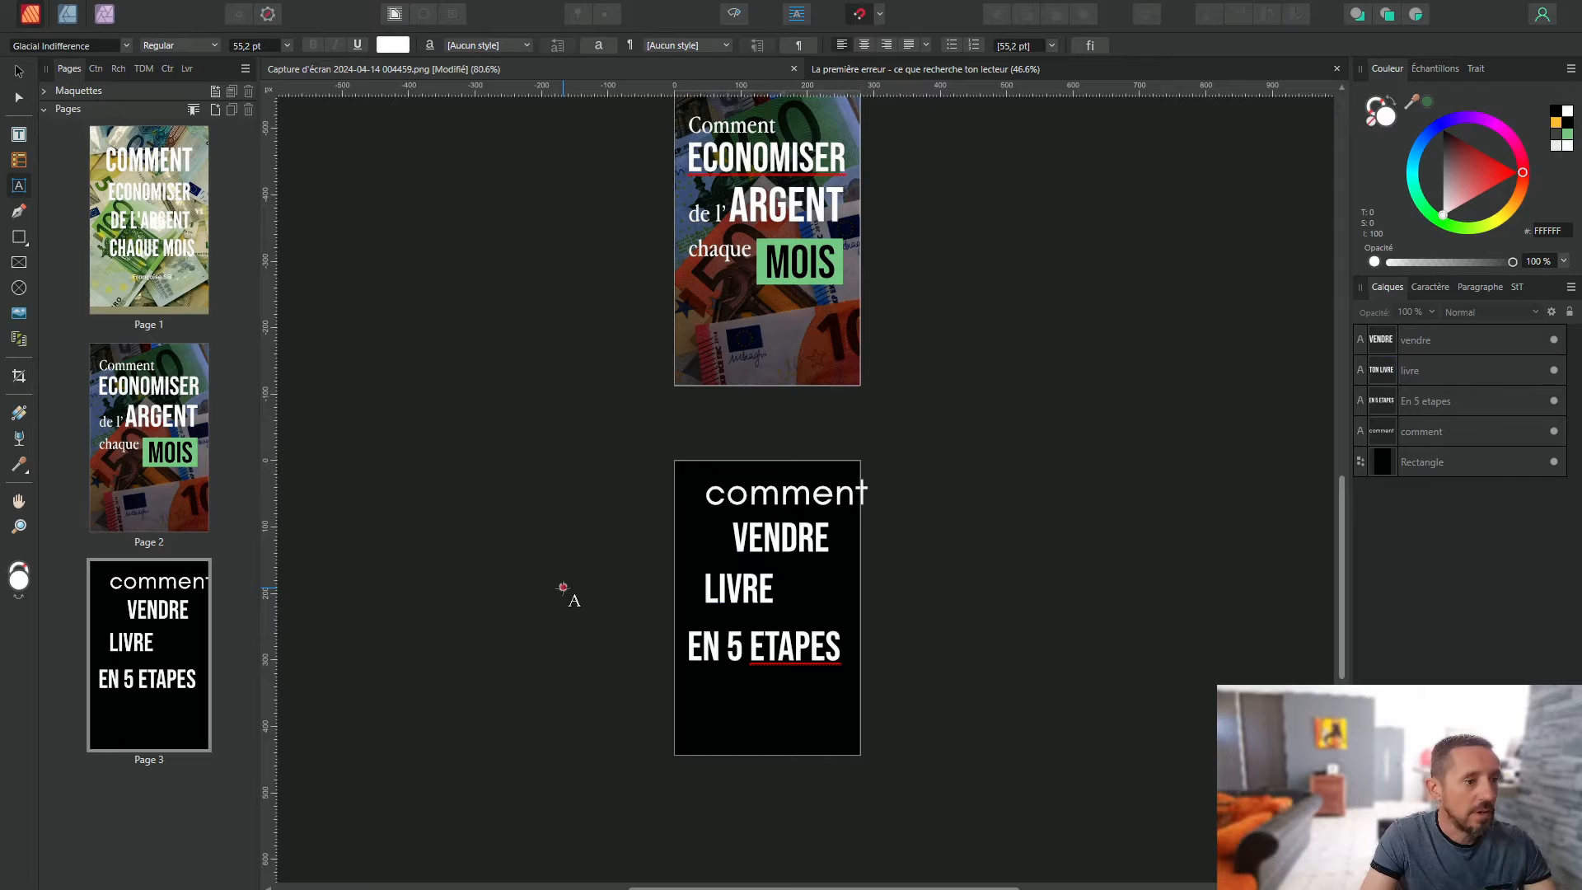
double_click(720, 638)
key("BackSpace")
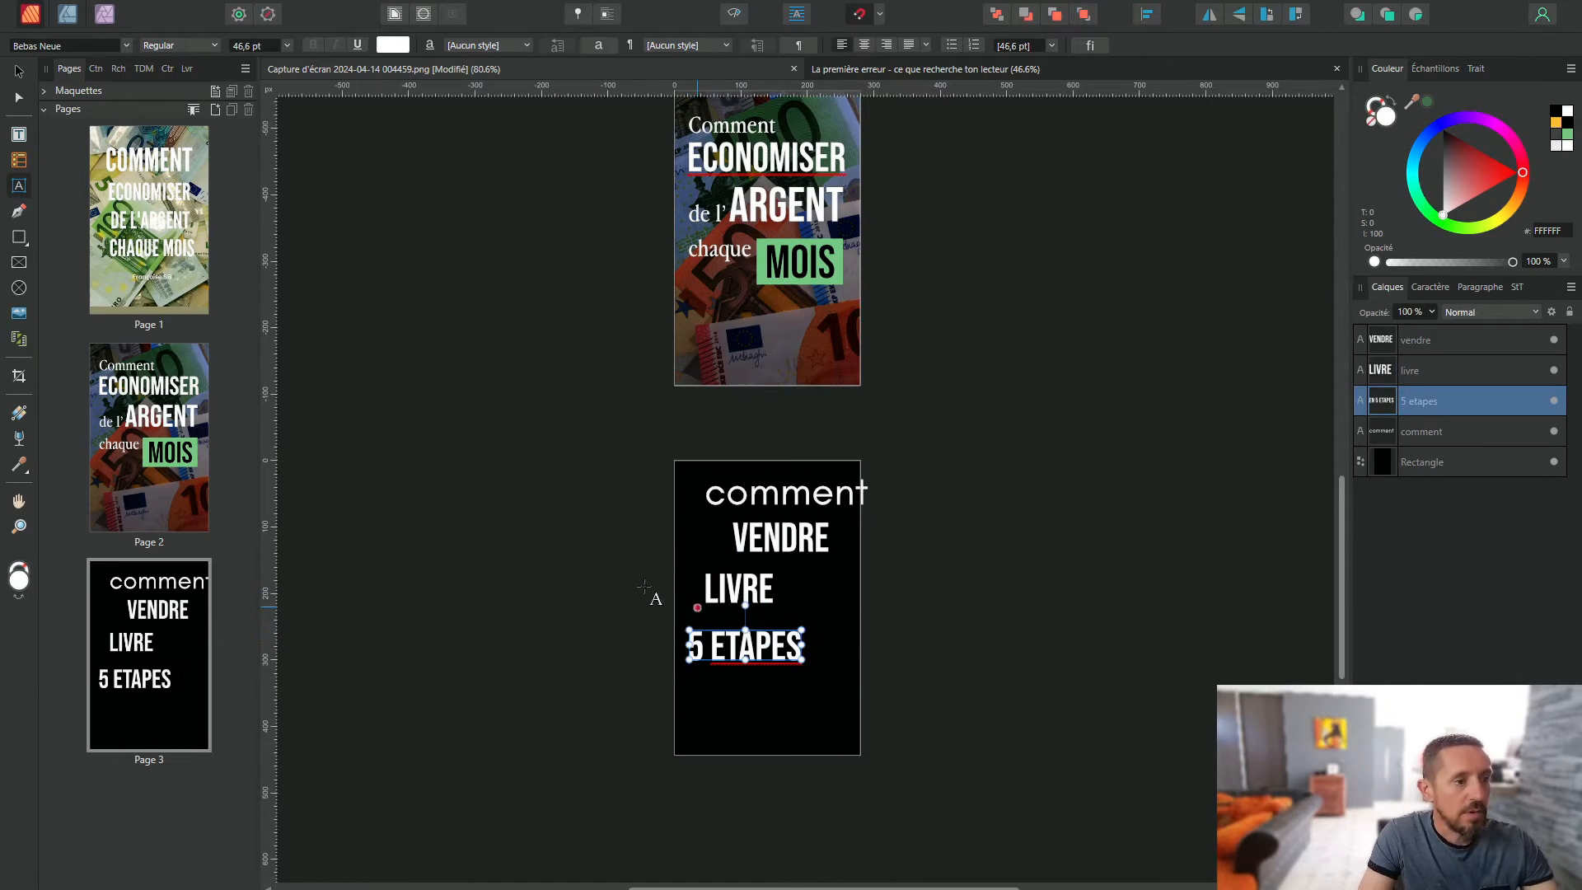
Step: Set the "vendre" line on page 3 in the Anton font and rewrite it in capitals as "VENDRE"
double_click(756, 537)
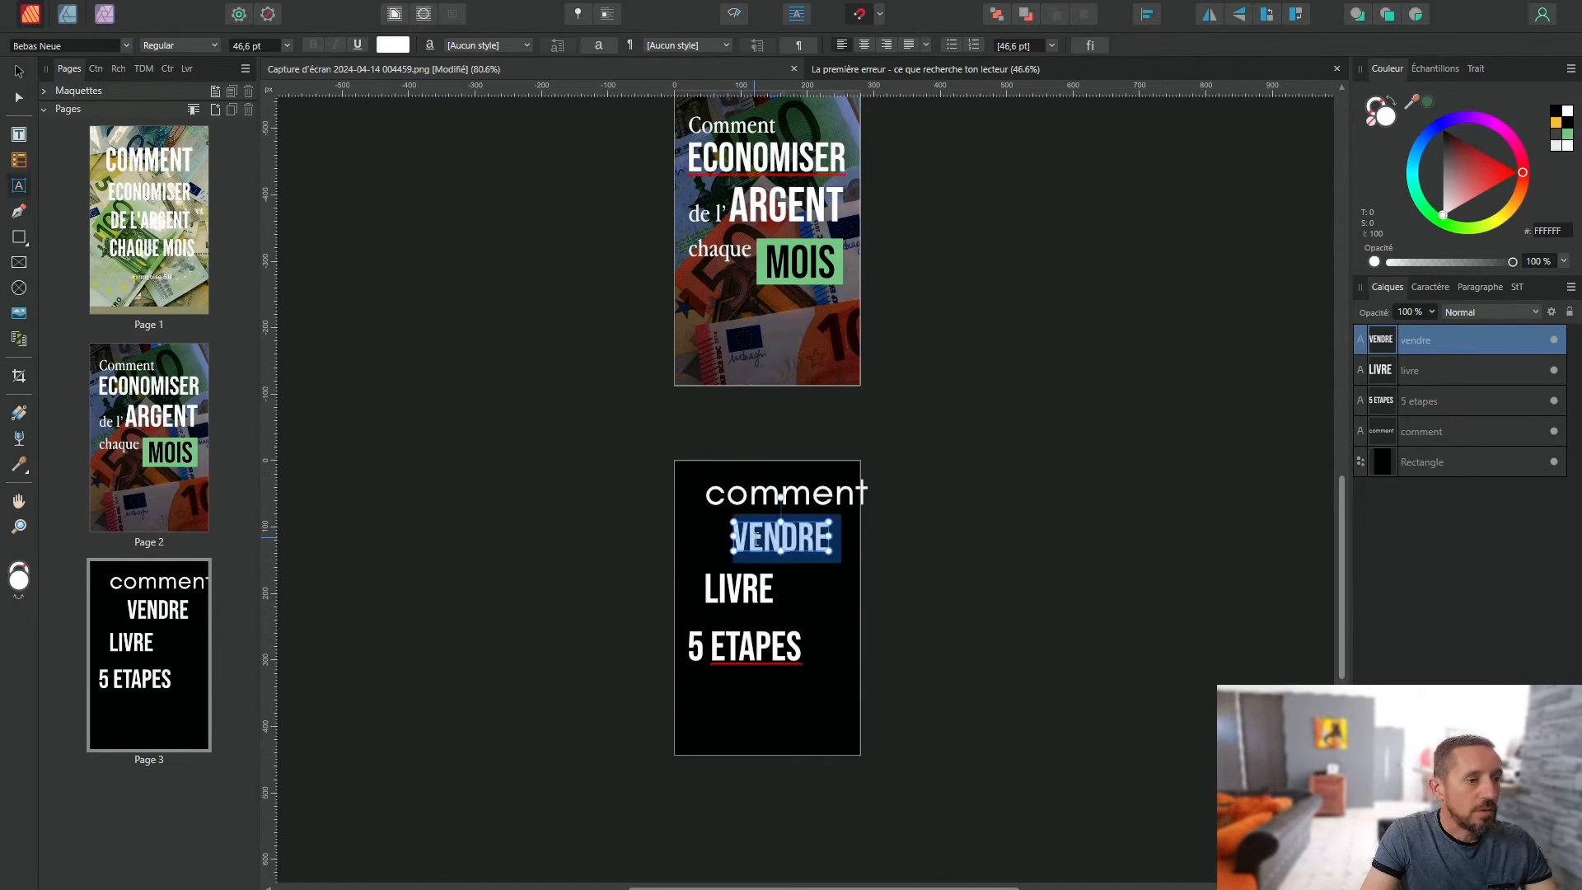
left_click(127, 46)
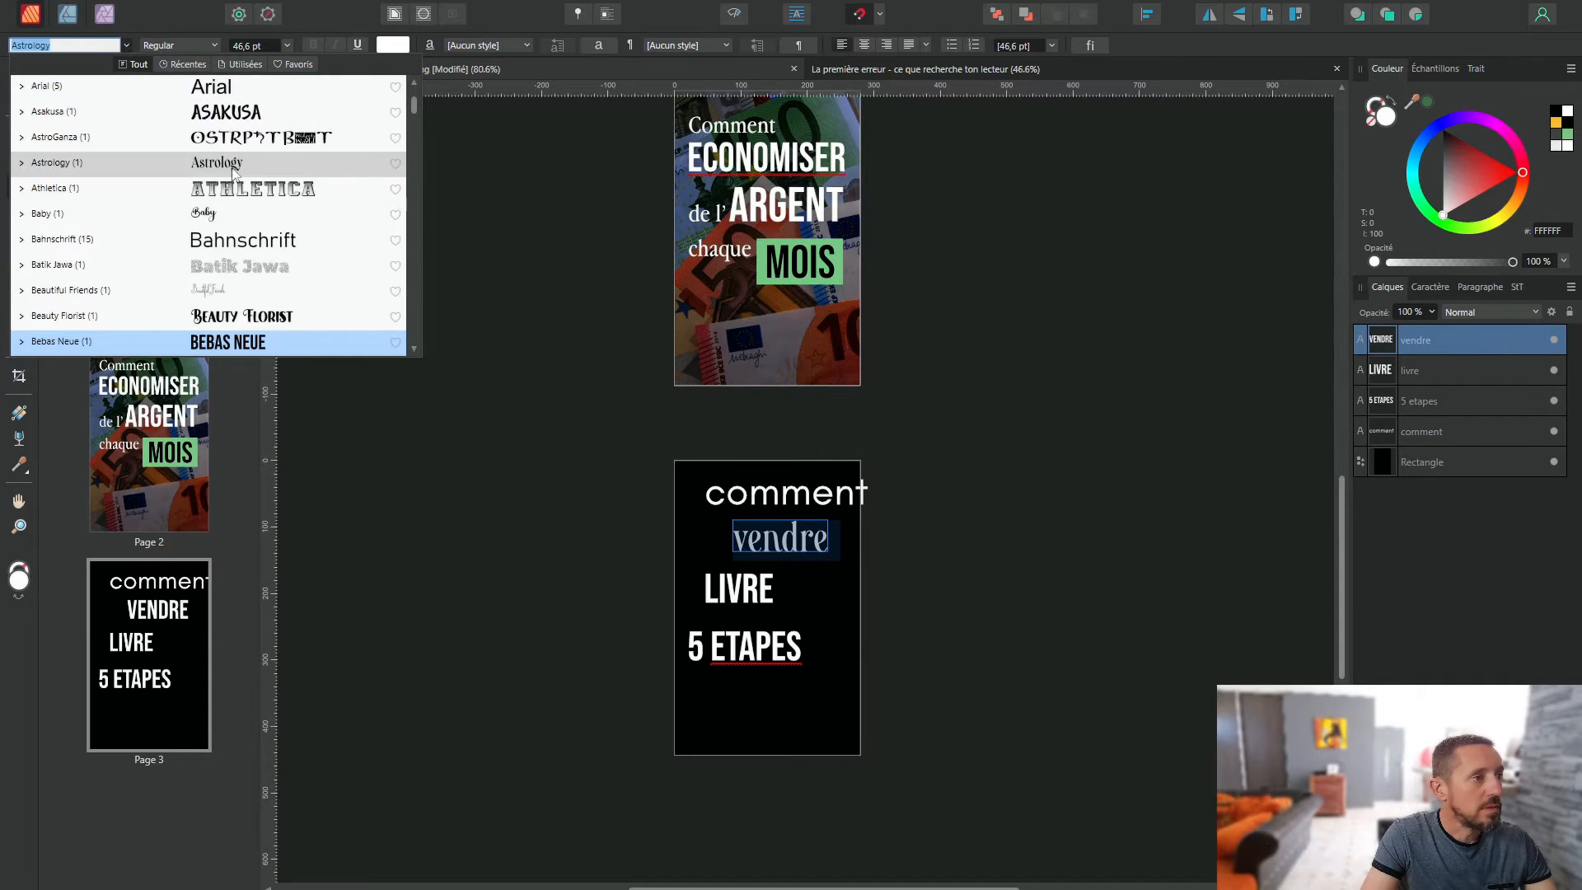
left_click(201, 115)
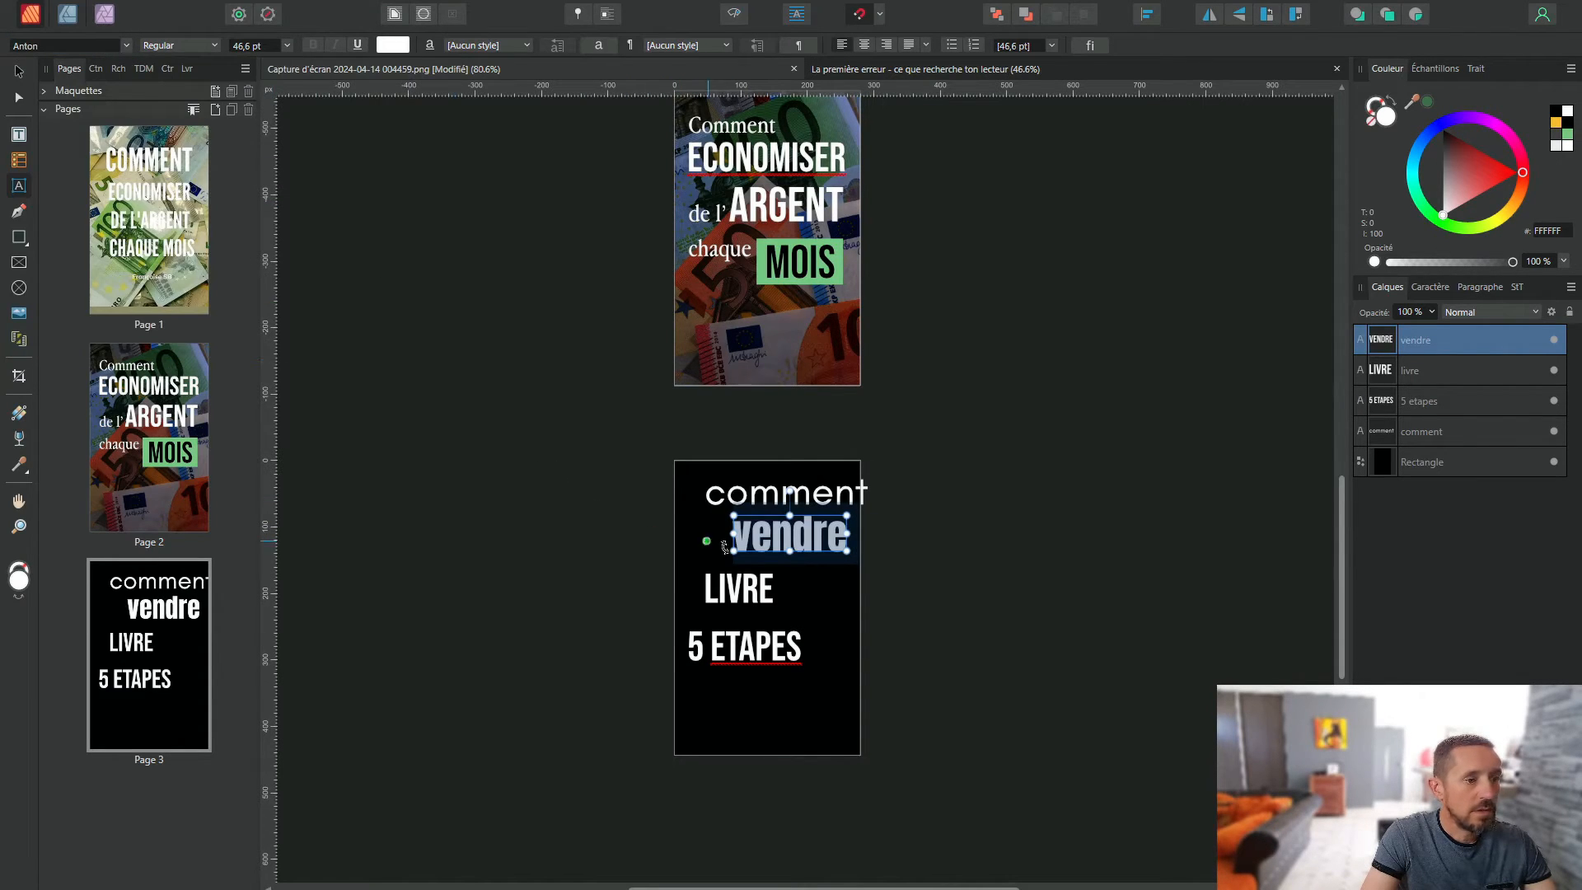
double_click(751, 534)
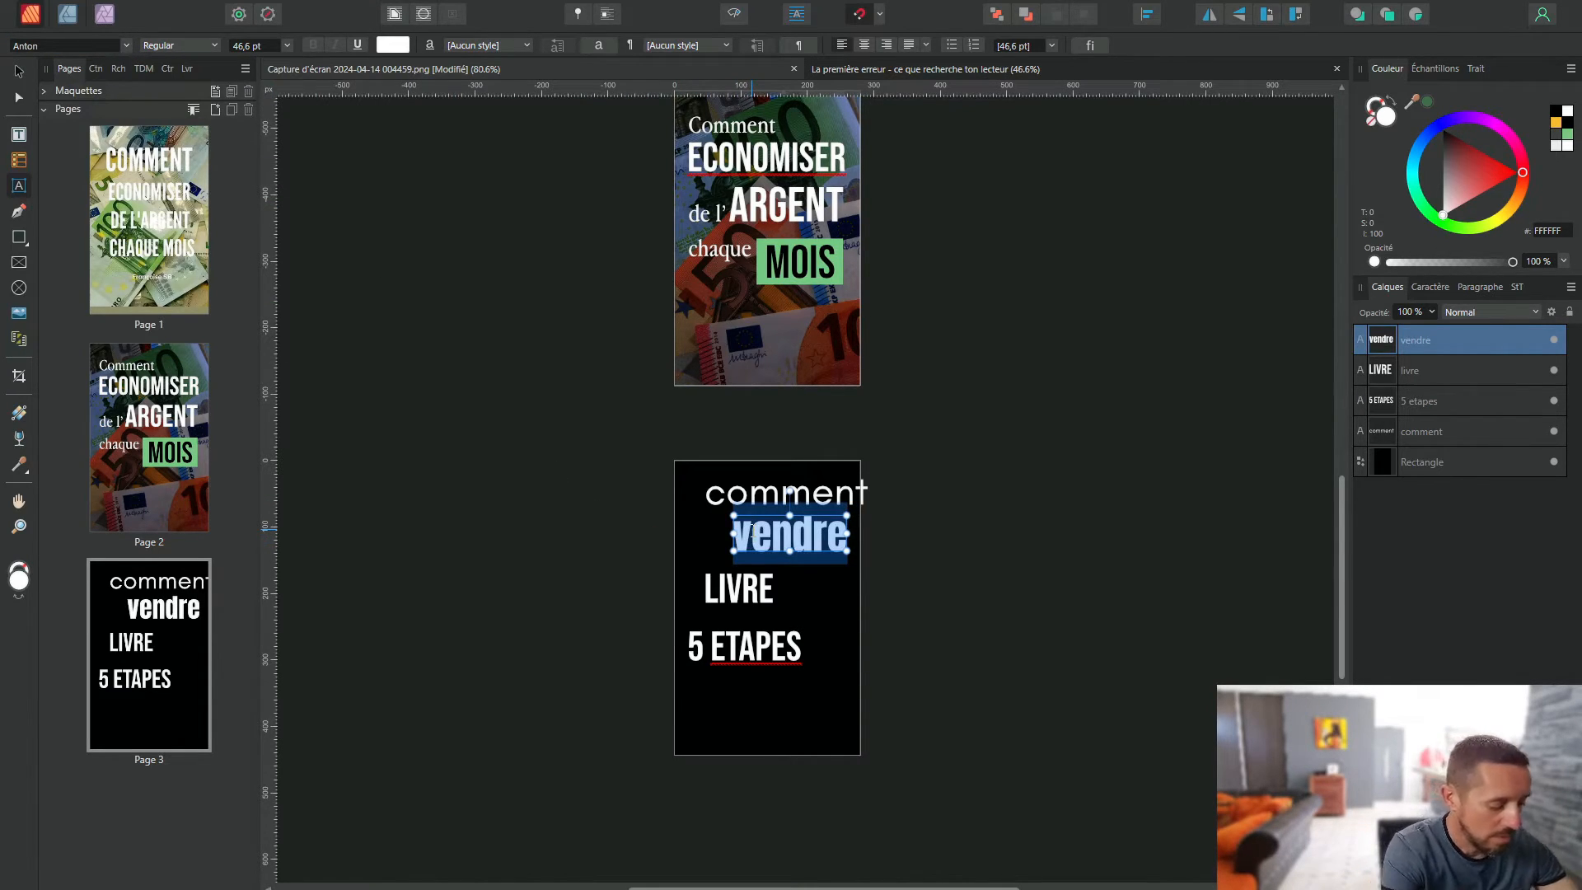
type("VENDRE")
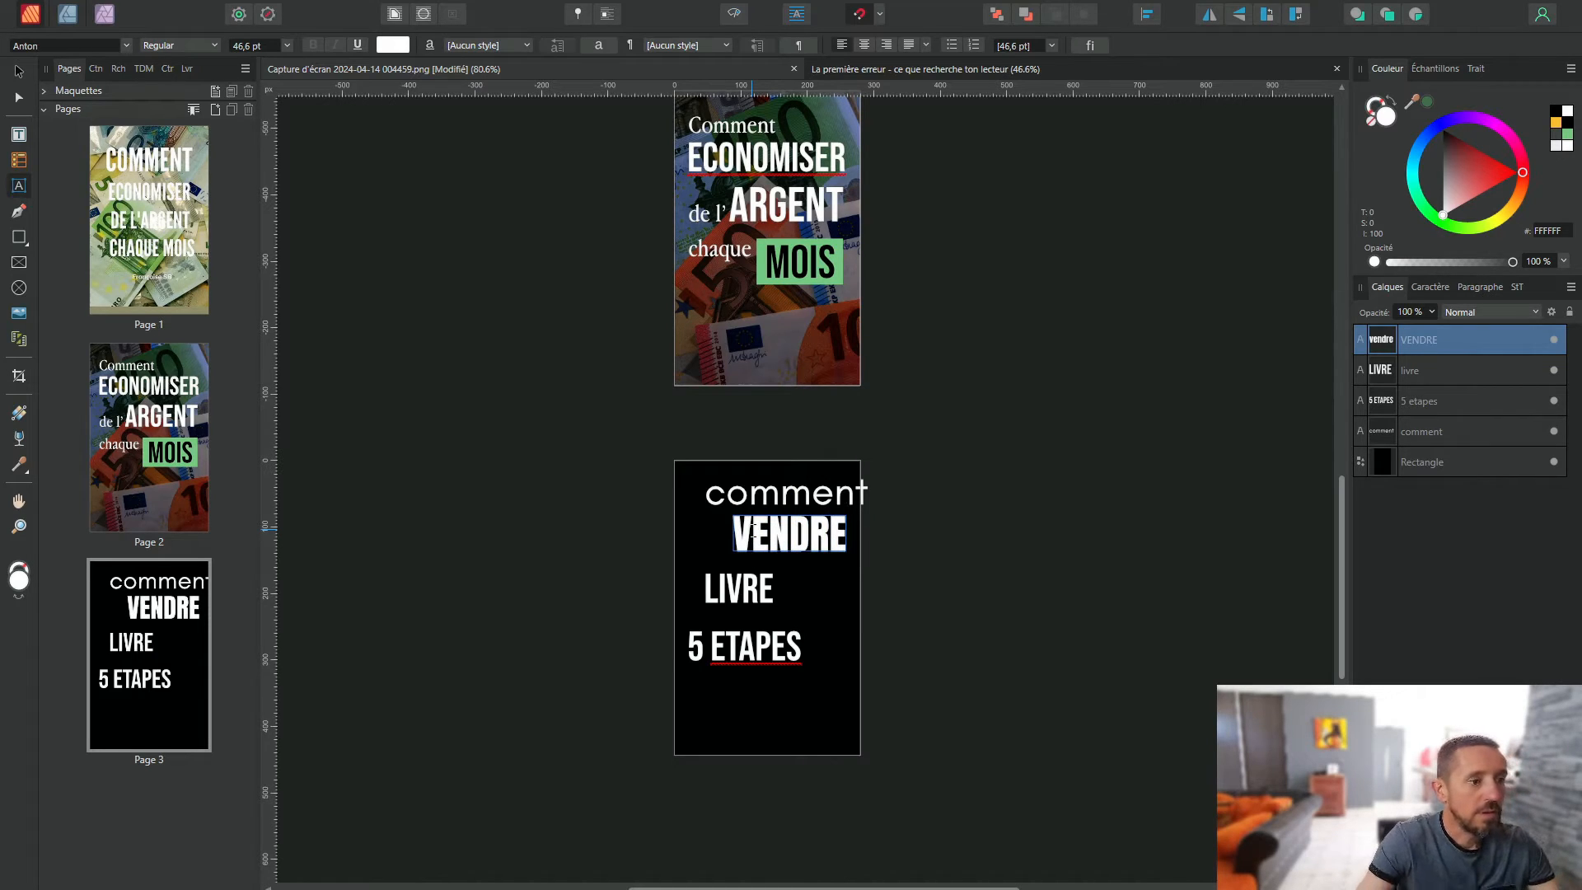
Step: Set the "livre" line in the Anton font and rewrite it in capitals as "LIVRE"
double_click(739, 588)
left_click(73, 47)
left_click(107, 105)
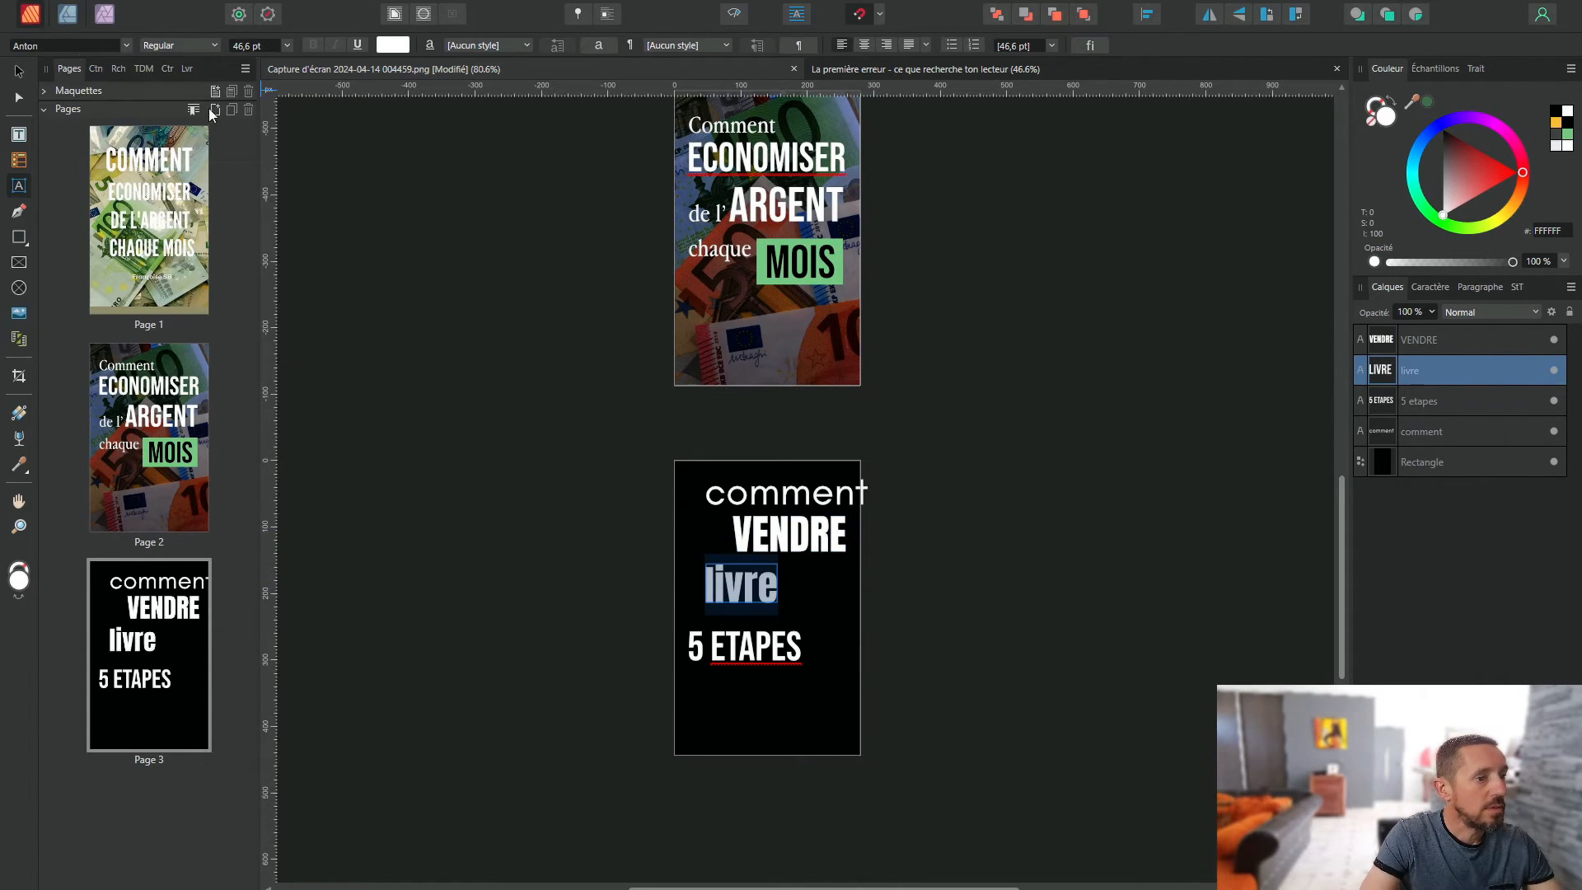
double_click(734, 587)
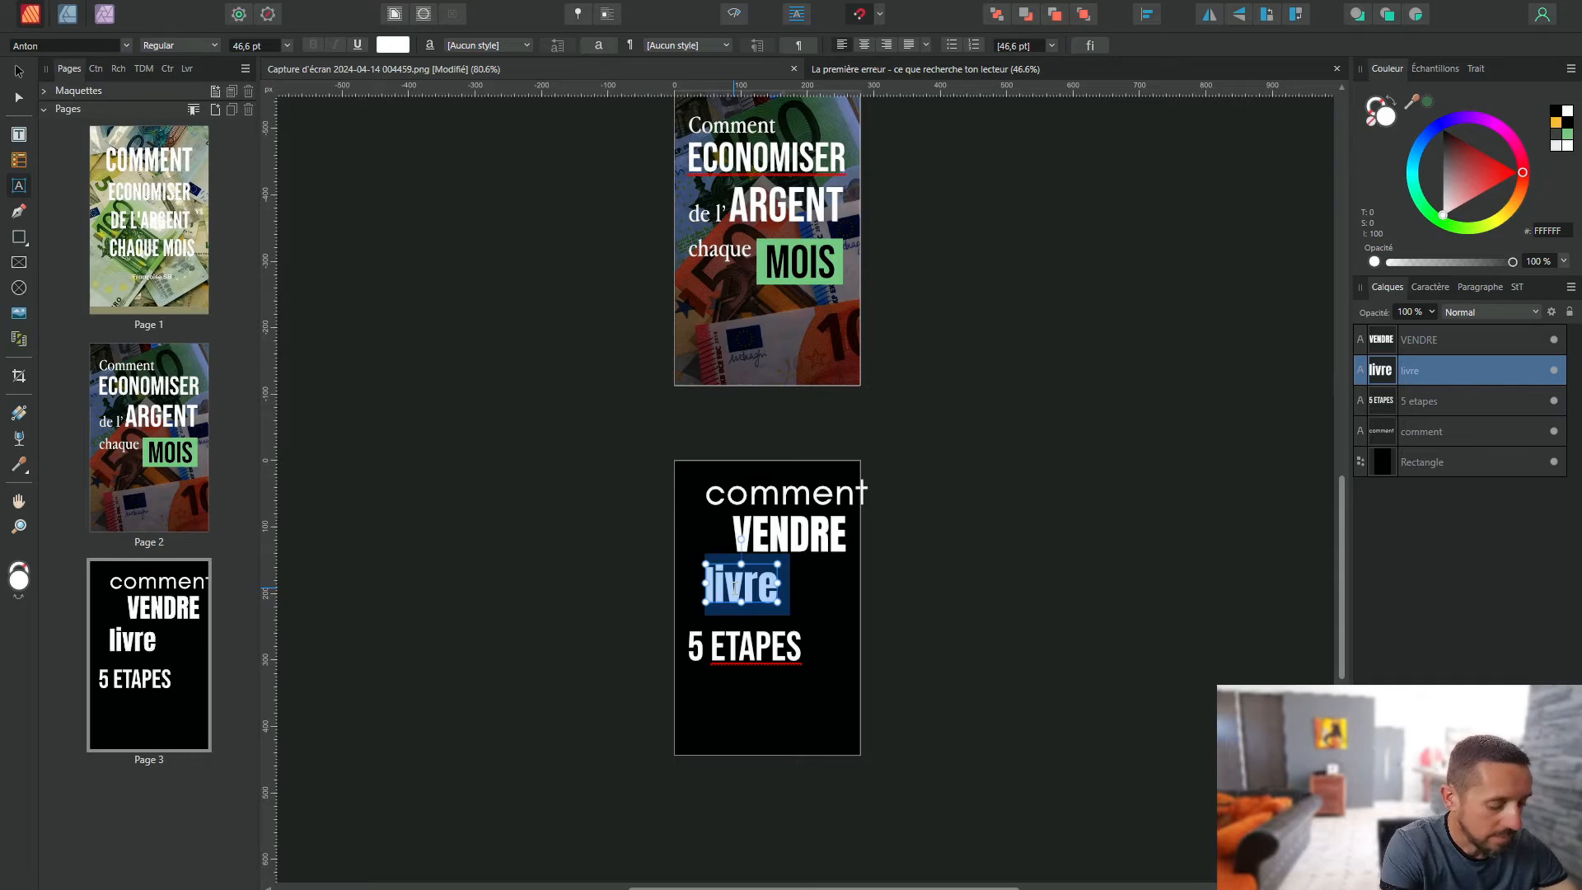
type("LIVRE")
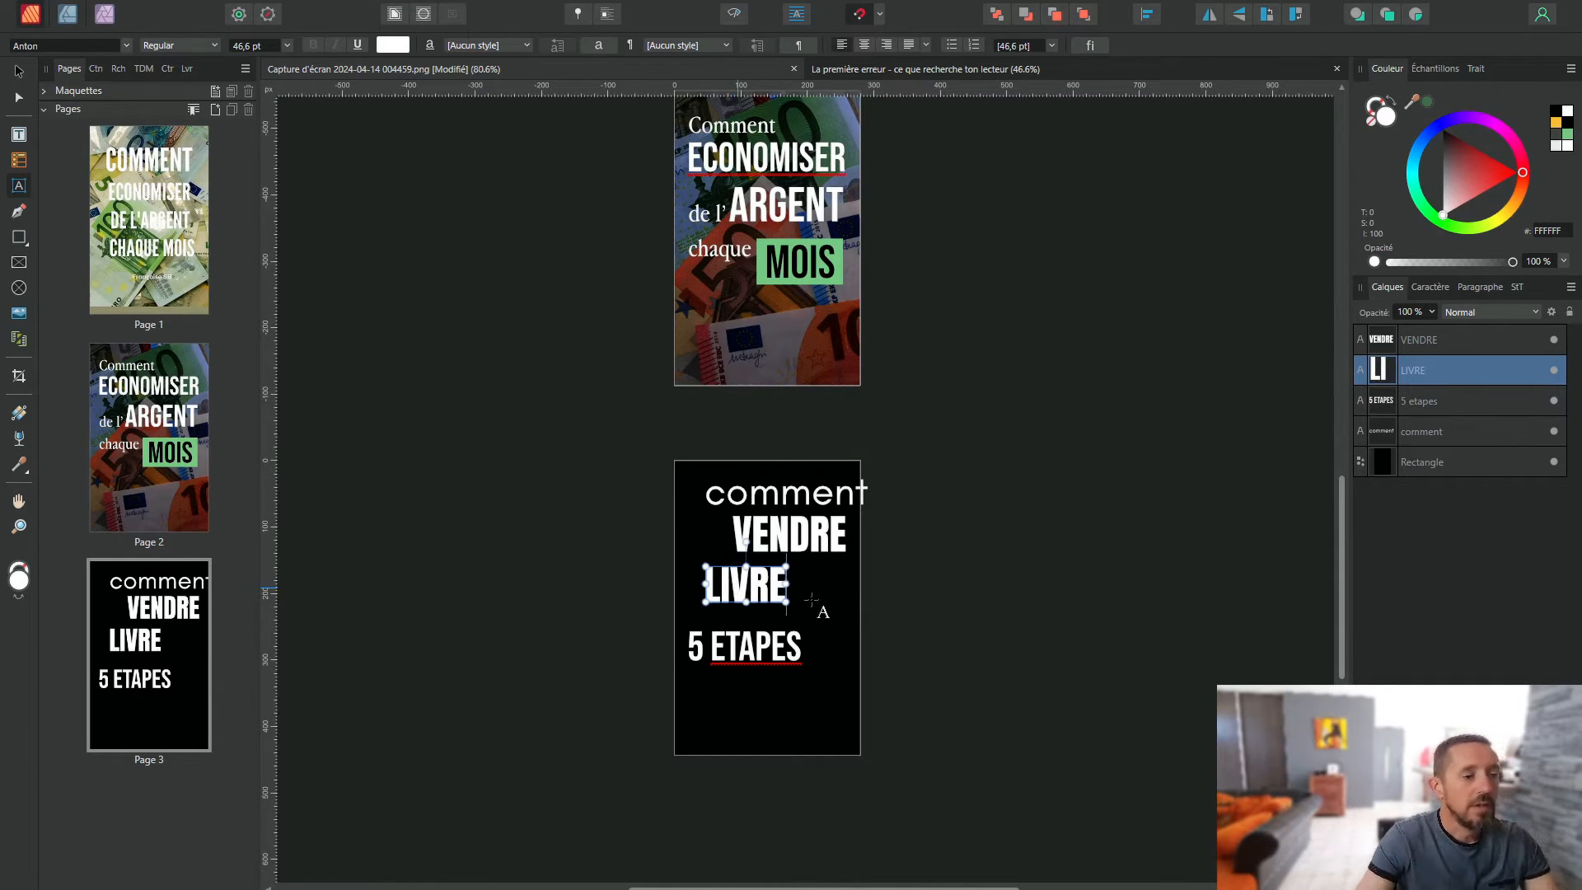
Step: Set the "5 etapes" line in the Anton font and rewrite its word in capitals as "5 ETAPES"
double_click(740, 645)
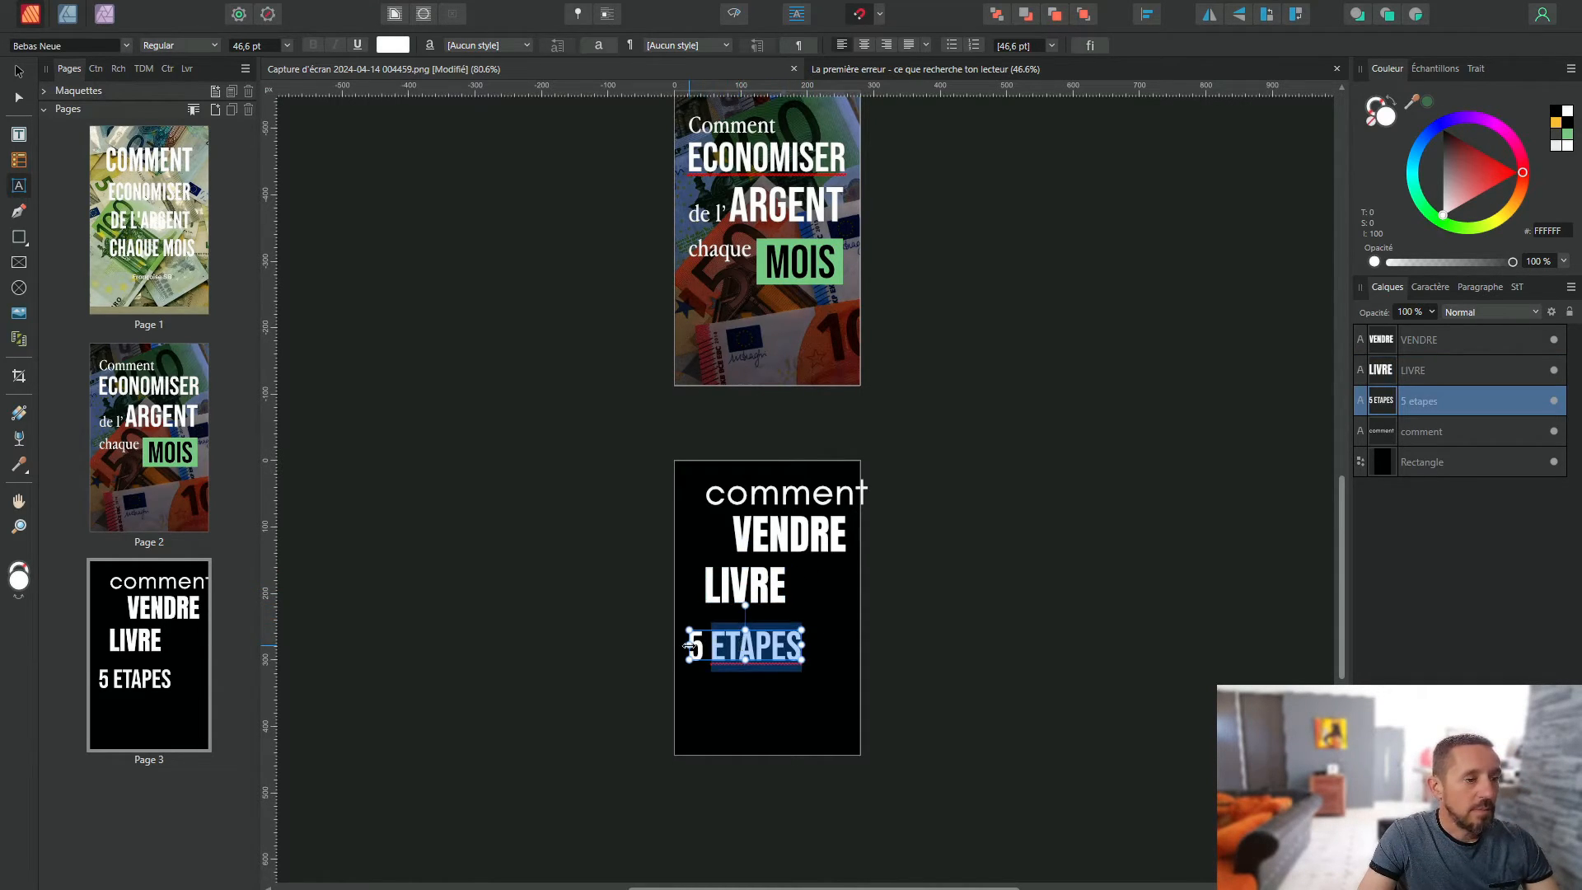
triple_click(710, 645)
left_click(126, 45)
scroll(164, 148, "up", 2)
left_click(247, 79)
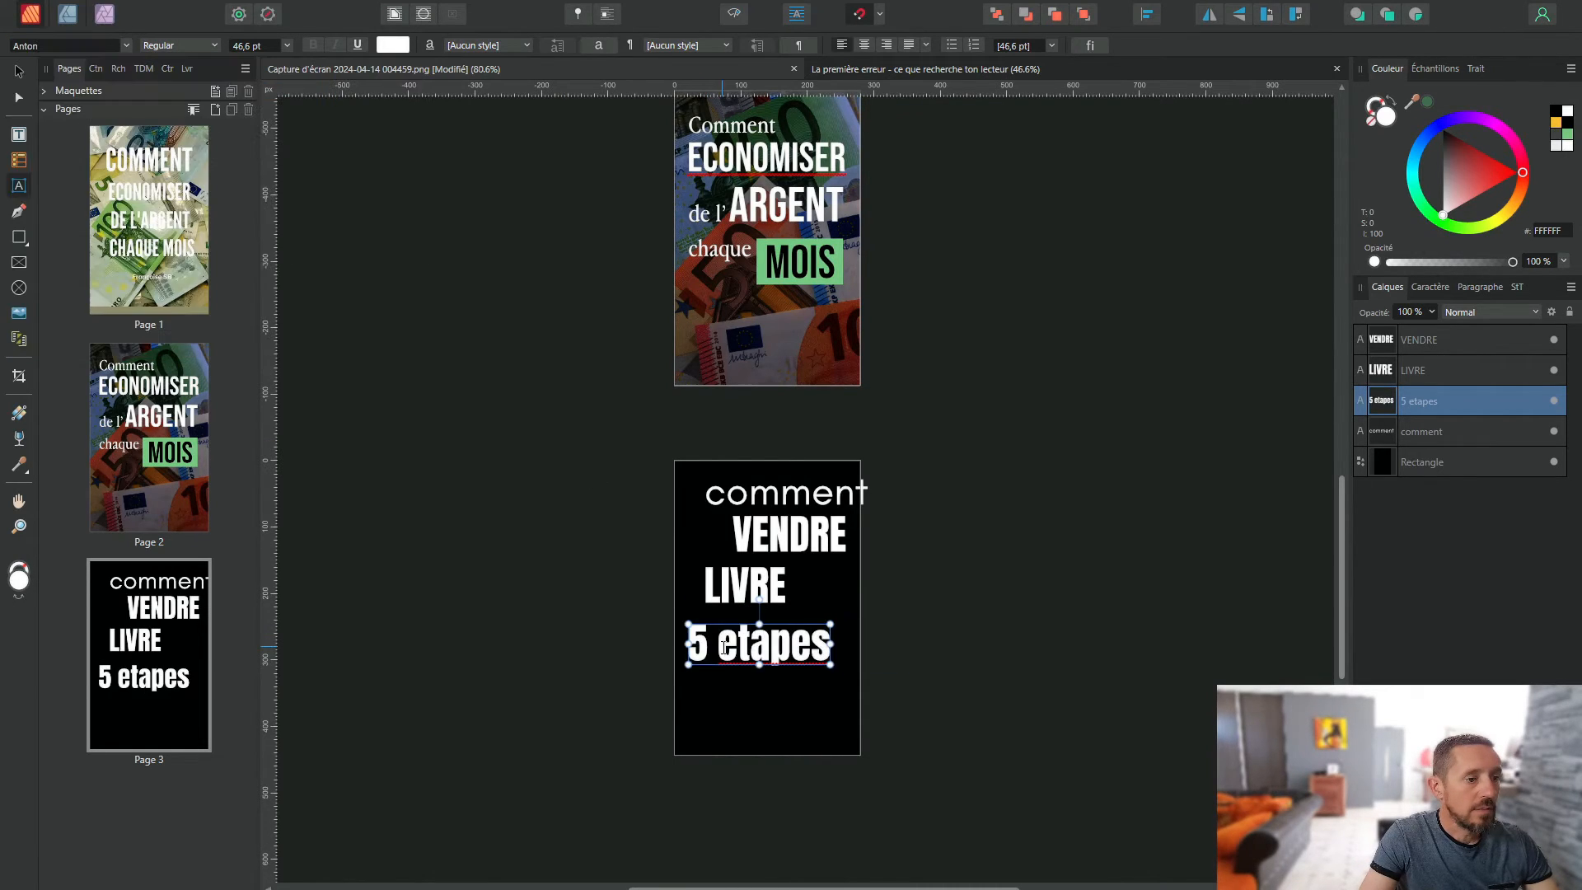
left_click_drag(718, 644, 832, 650)
type("ET")
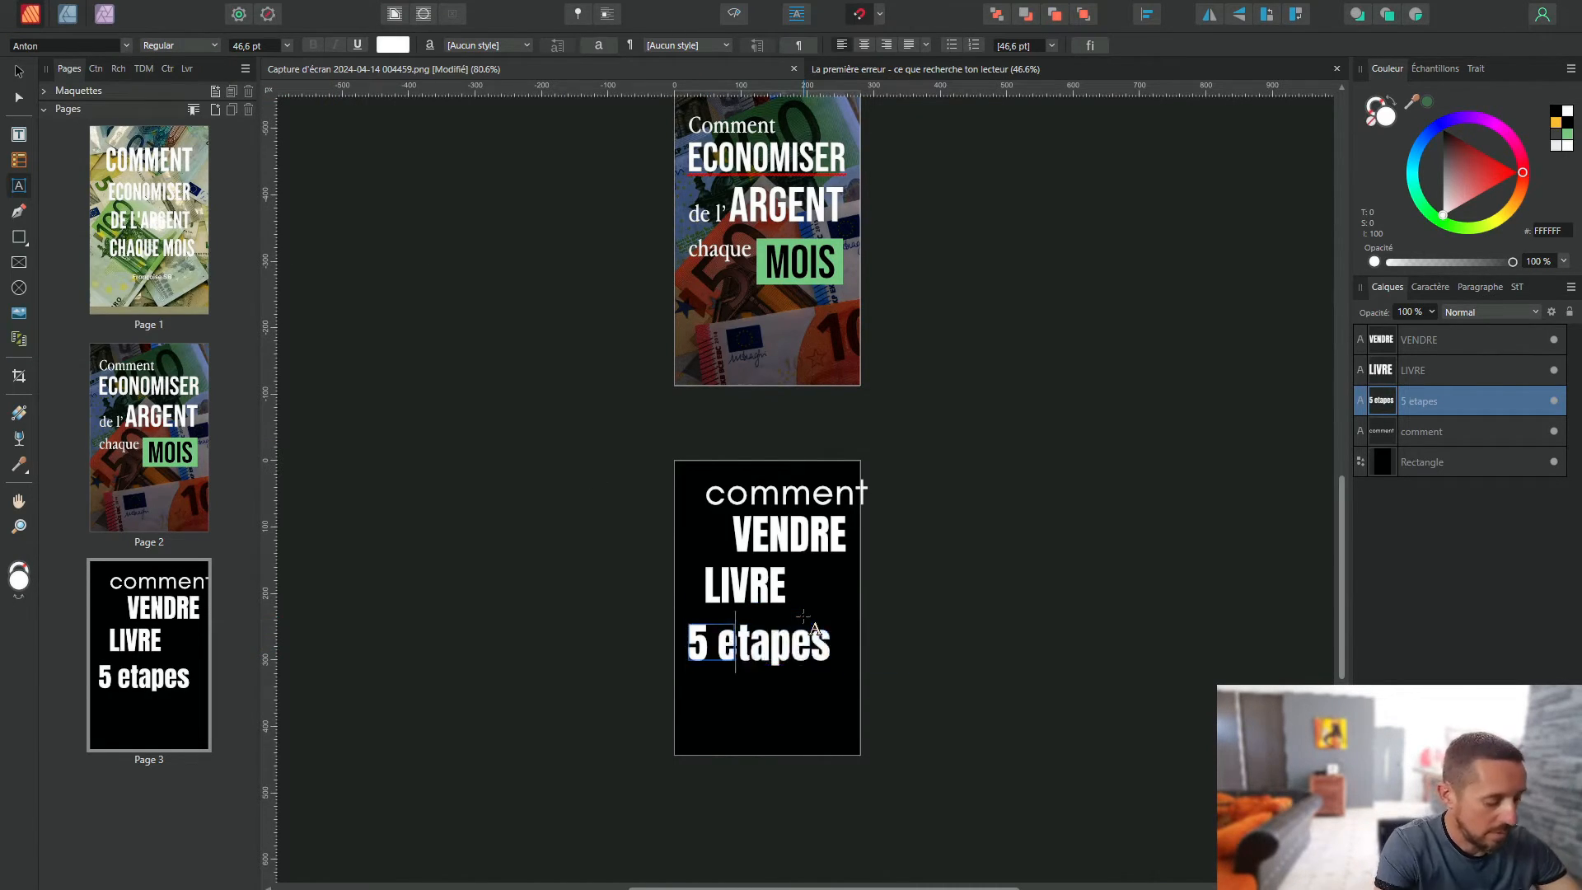
type("APES")
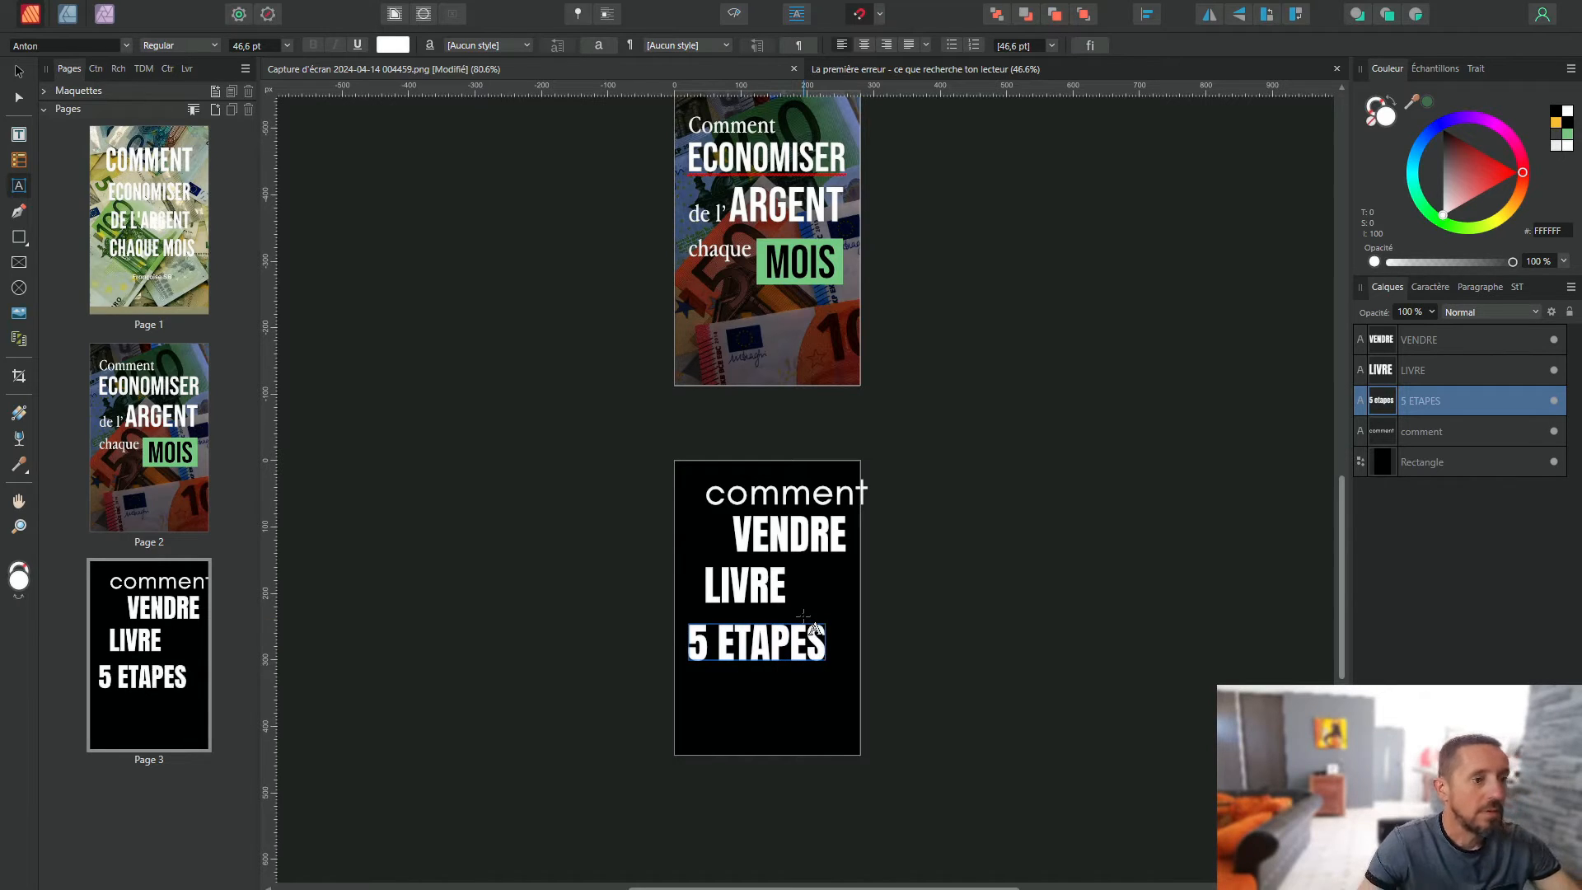
Step: Enlarge the "VENDRE" line on page 3 to 53.5 pt and align it above "LIVRE"
left_click(21, 70)
left_click(806, 535)
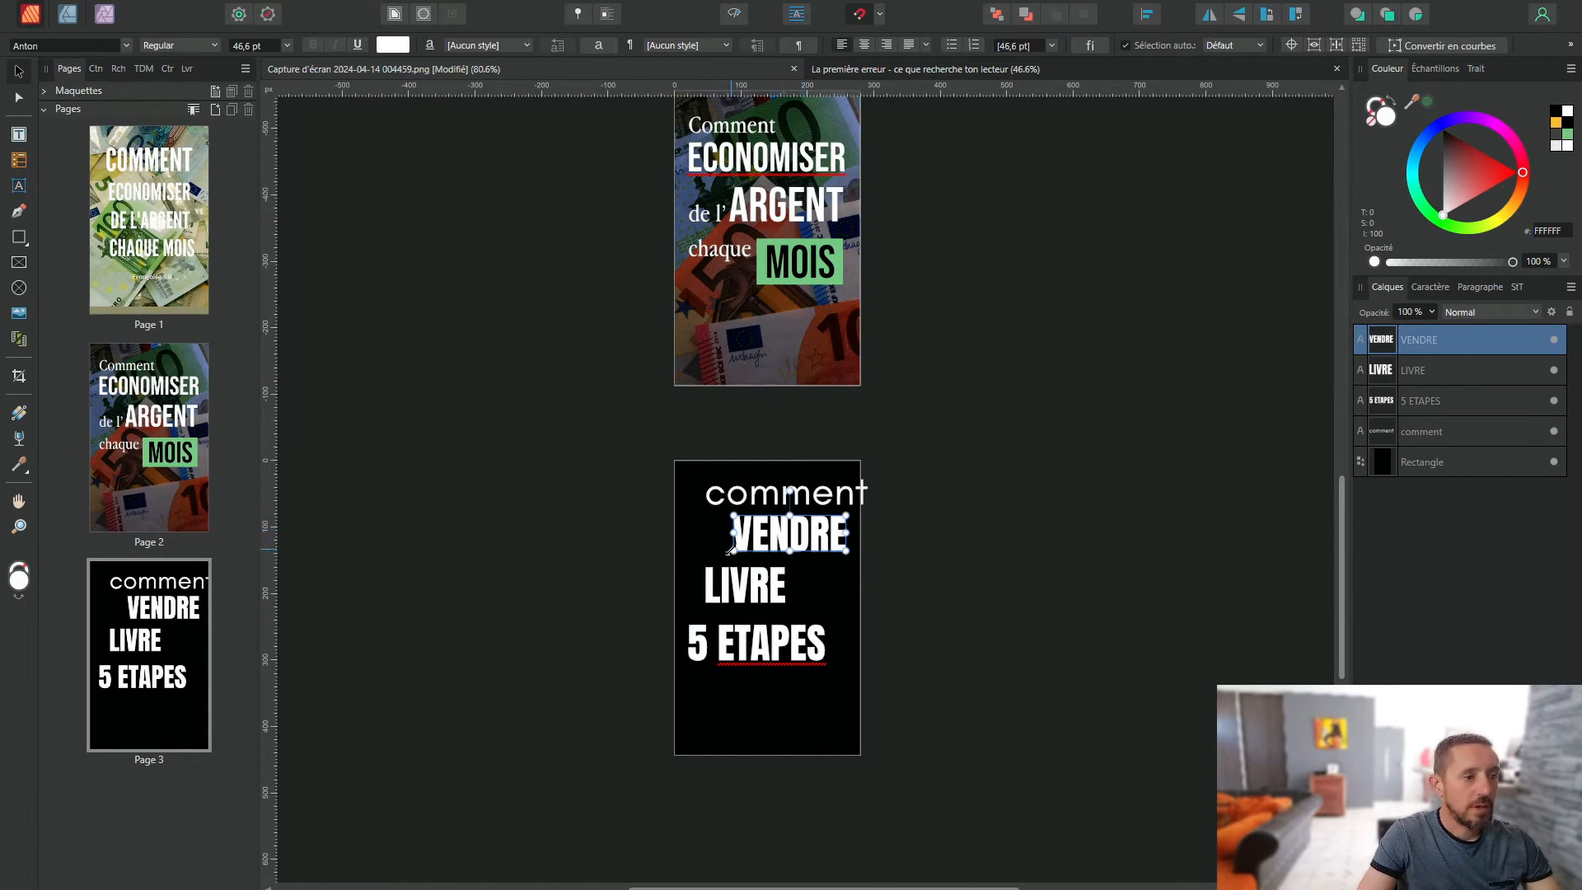
left_click_drag(727, 550, 705, 559)
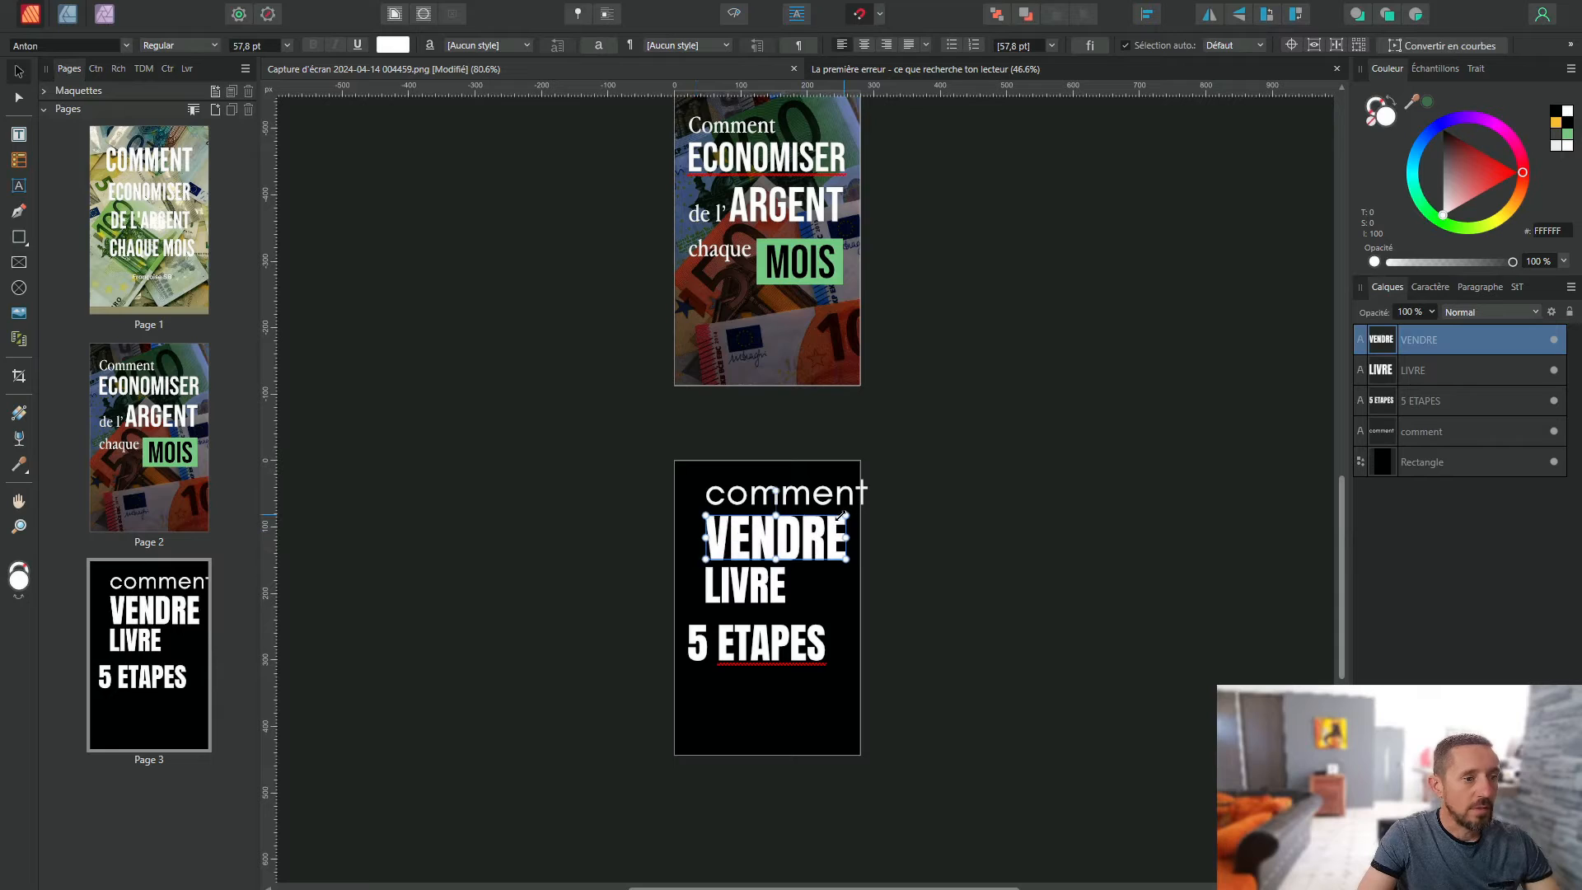
left_click_drag(849, 515, 759, 547)
left_click(1124, 575)
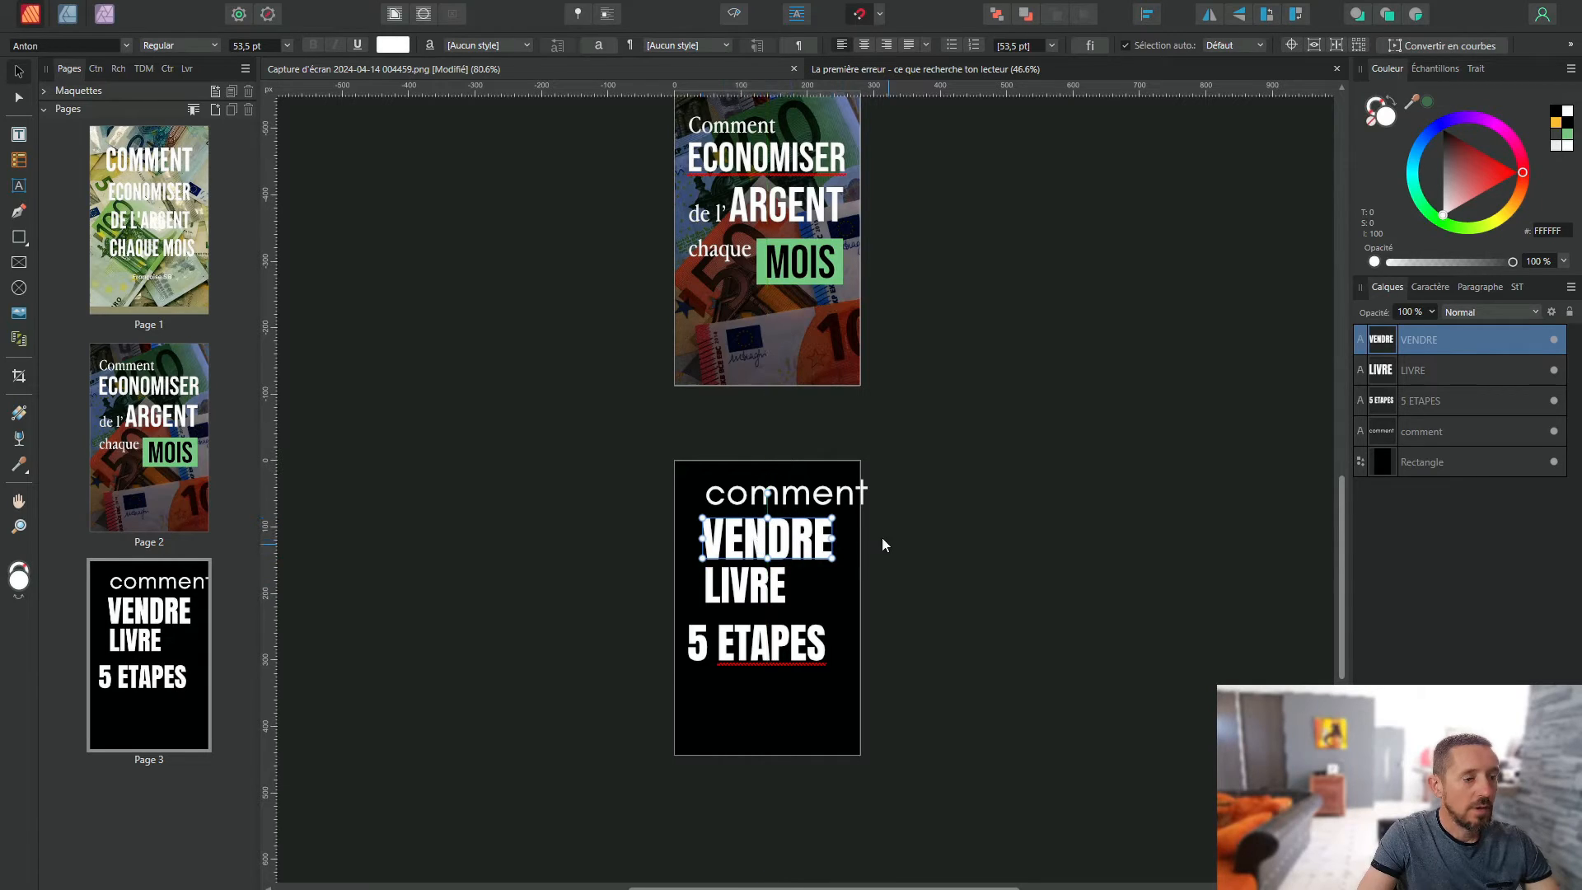
Step: Capitalize the first title word as "Comment" and scale the line down to about the width of "VENDRE"
left_click(763, 487)
double_click(727, 498)
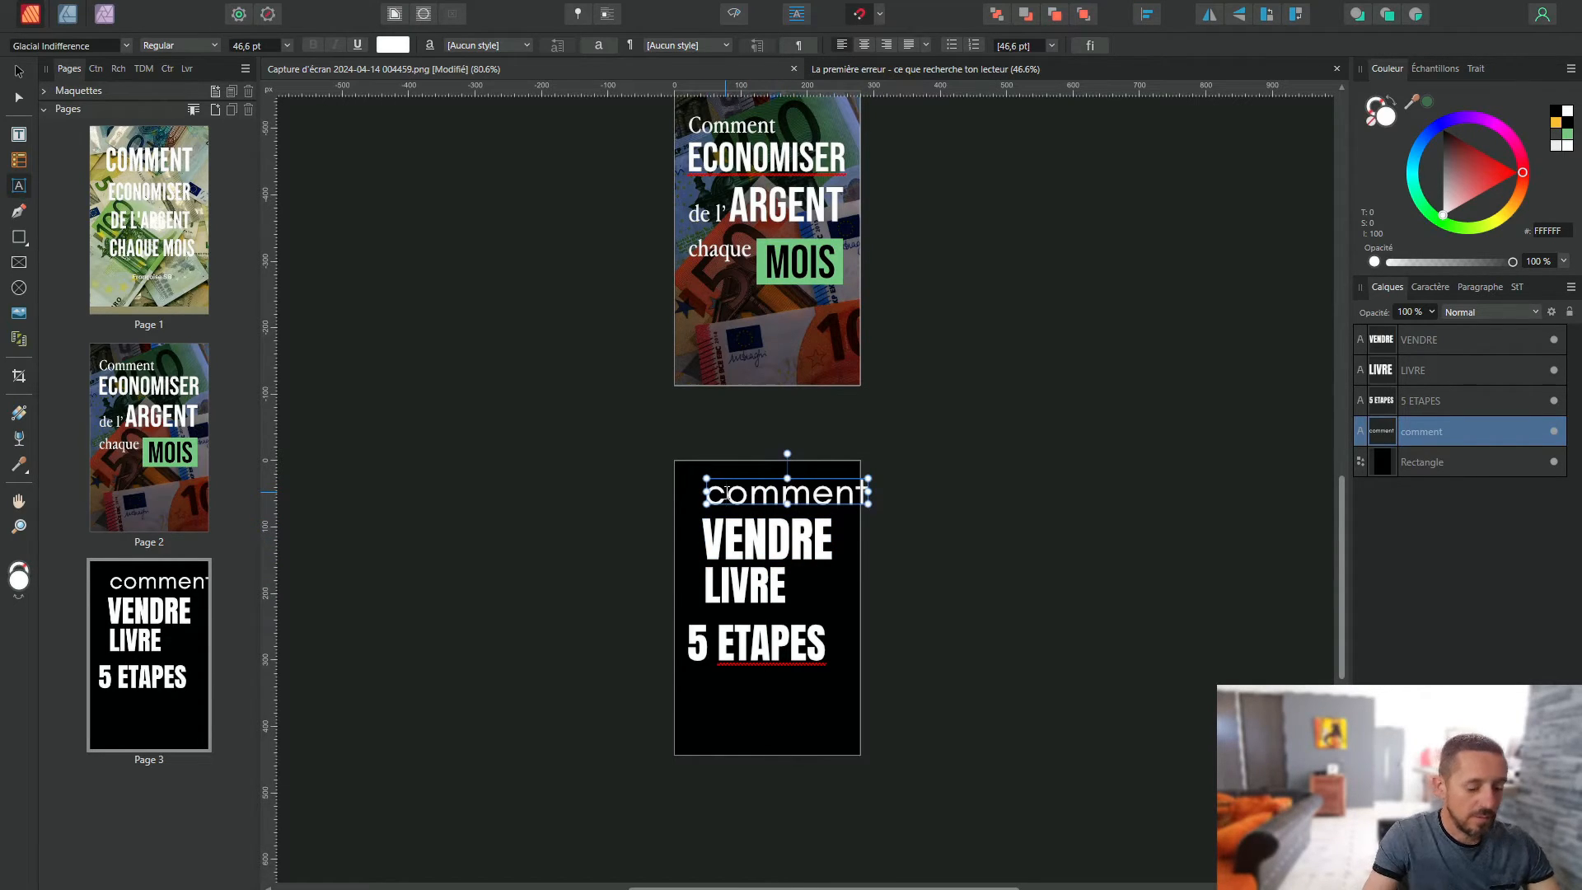
key("BackSpace")
type("C")
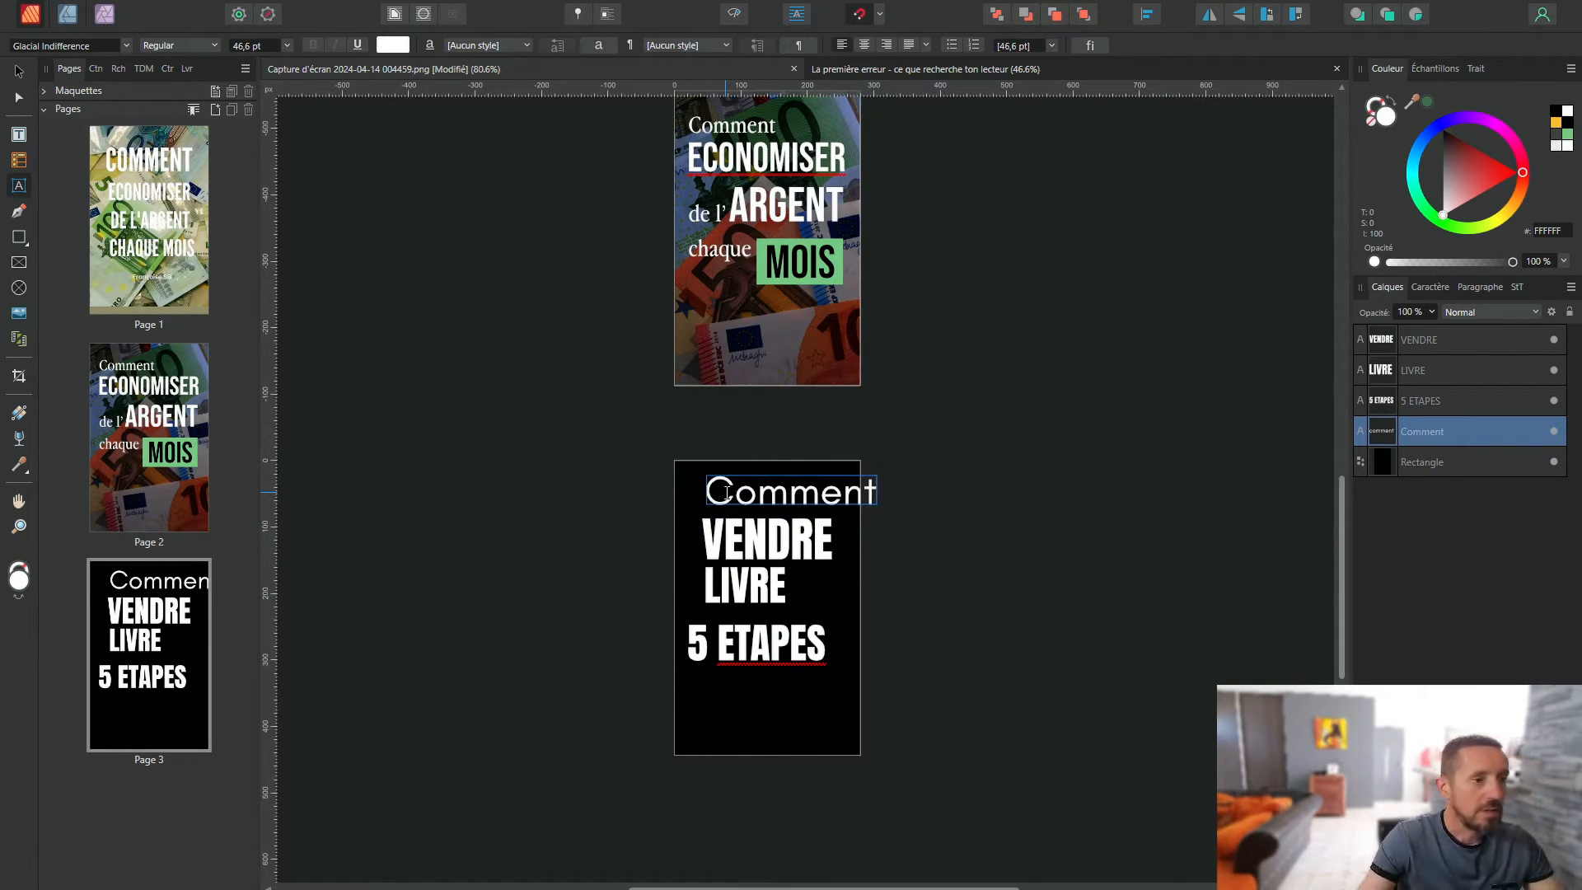
key("Escape")
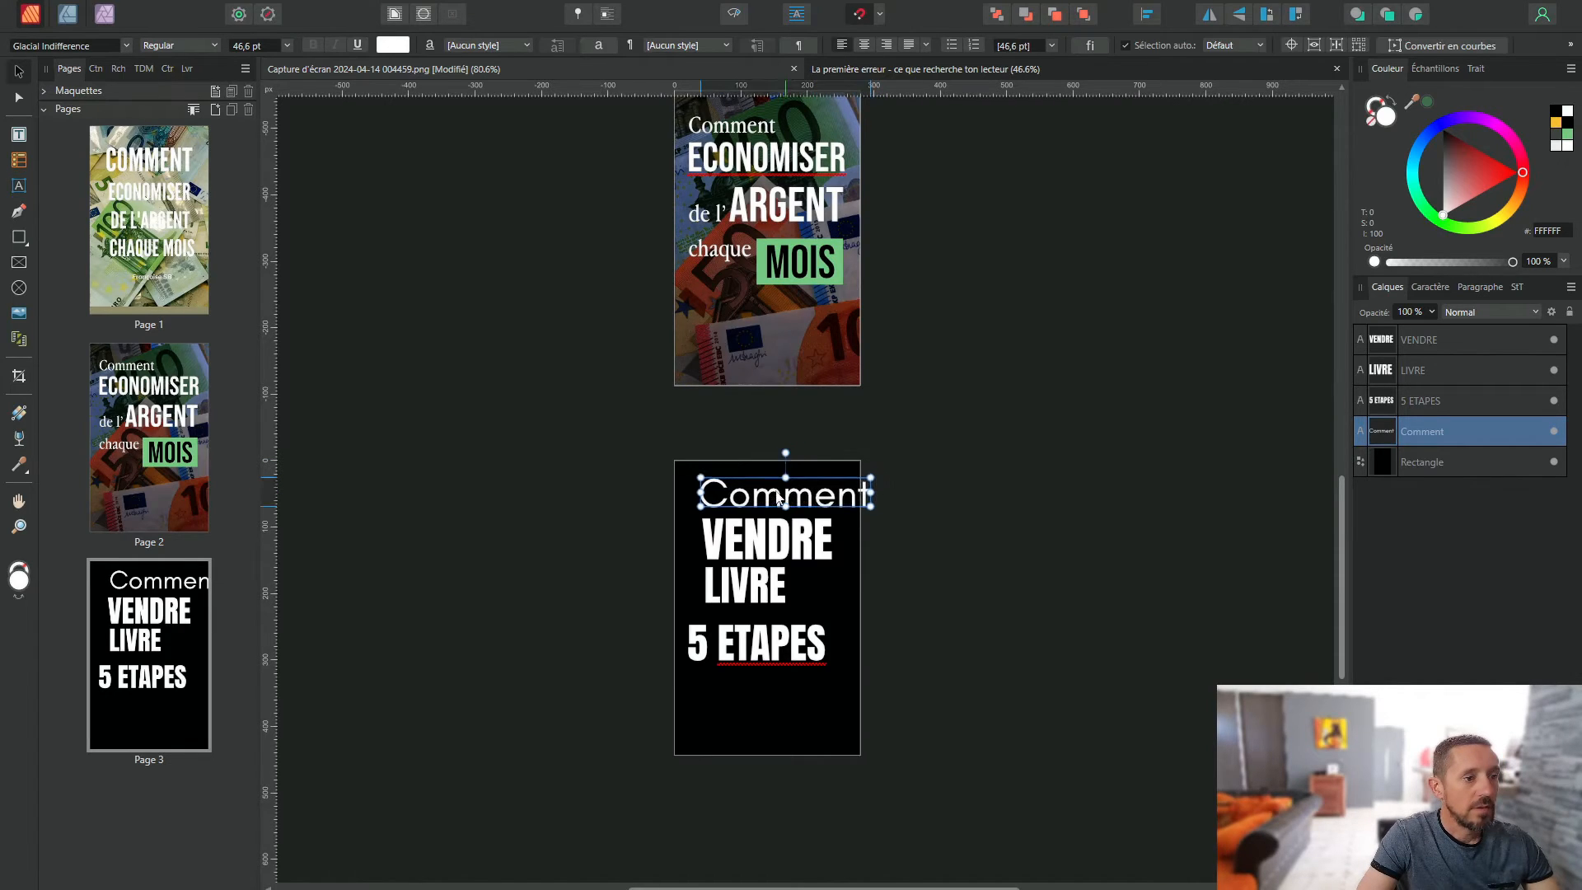
mouse_move(786, 494)
left_mouse_down()
mouse_move(764, 495)
mouse_move(779, 497)
left_mouse_up()
left_click_drag(870, 478, 832, 484)
left_click(1001, 592)
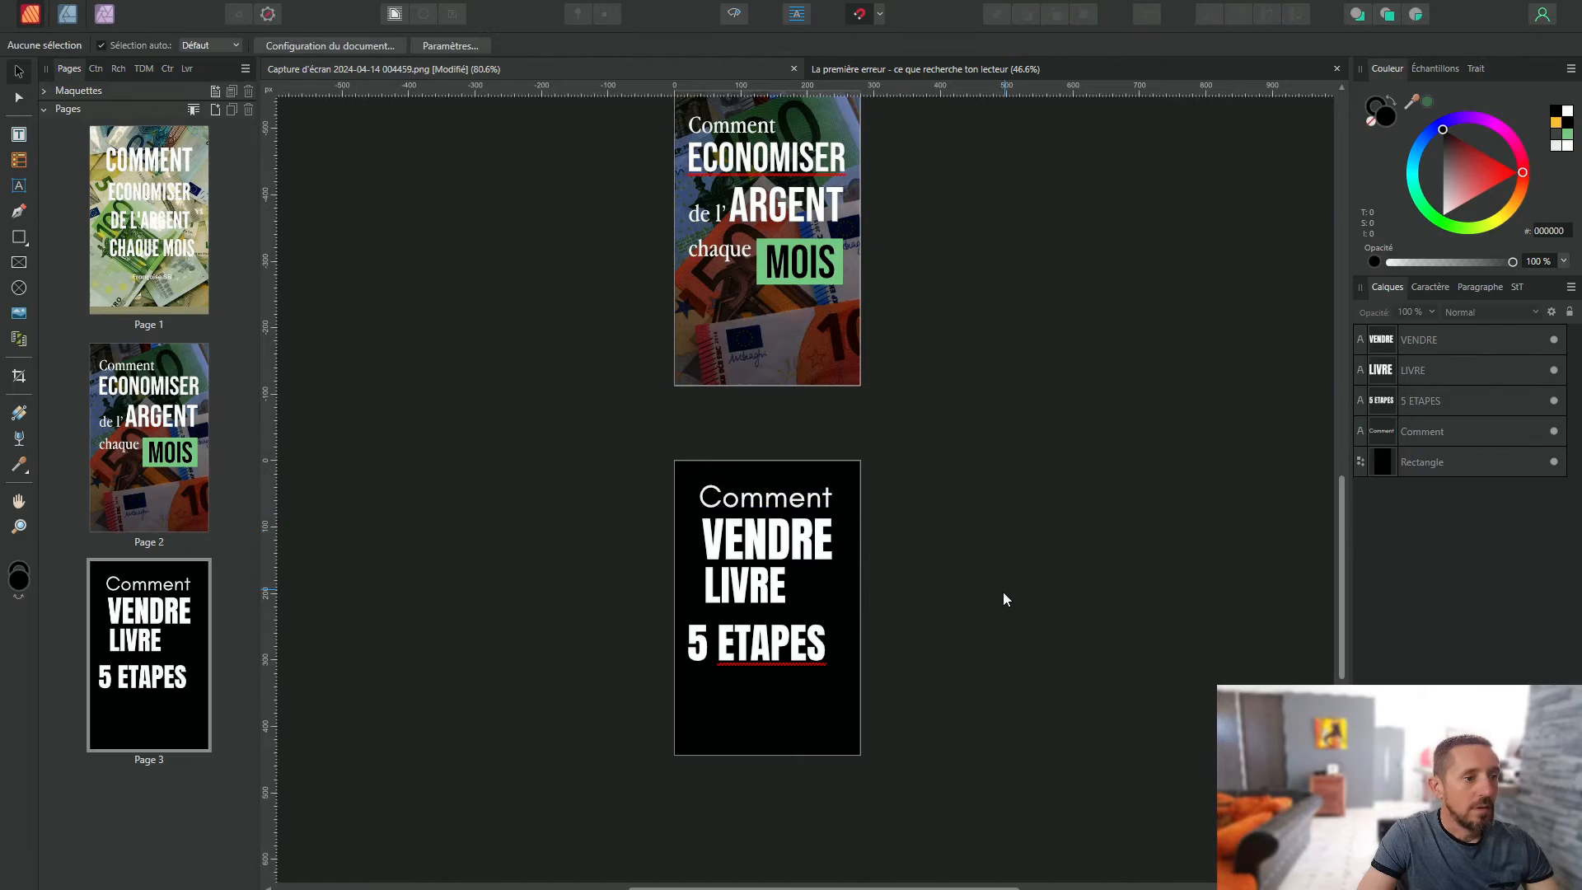
Step: Shrink the "Comment" line to 23.3 pt and extend its text to "Comment bien"
scroll(796, 559, "down", 1)
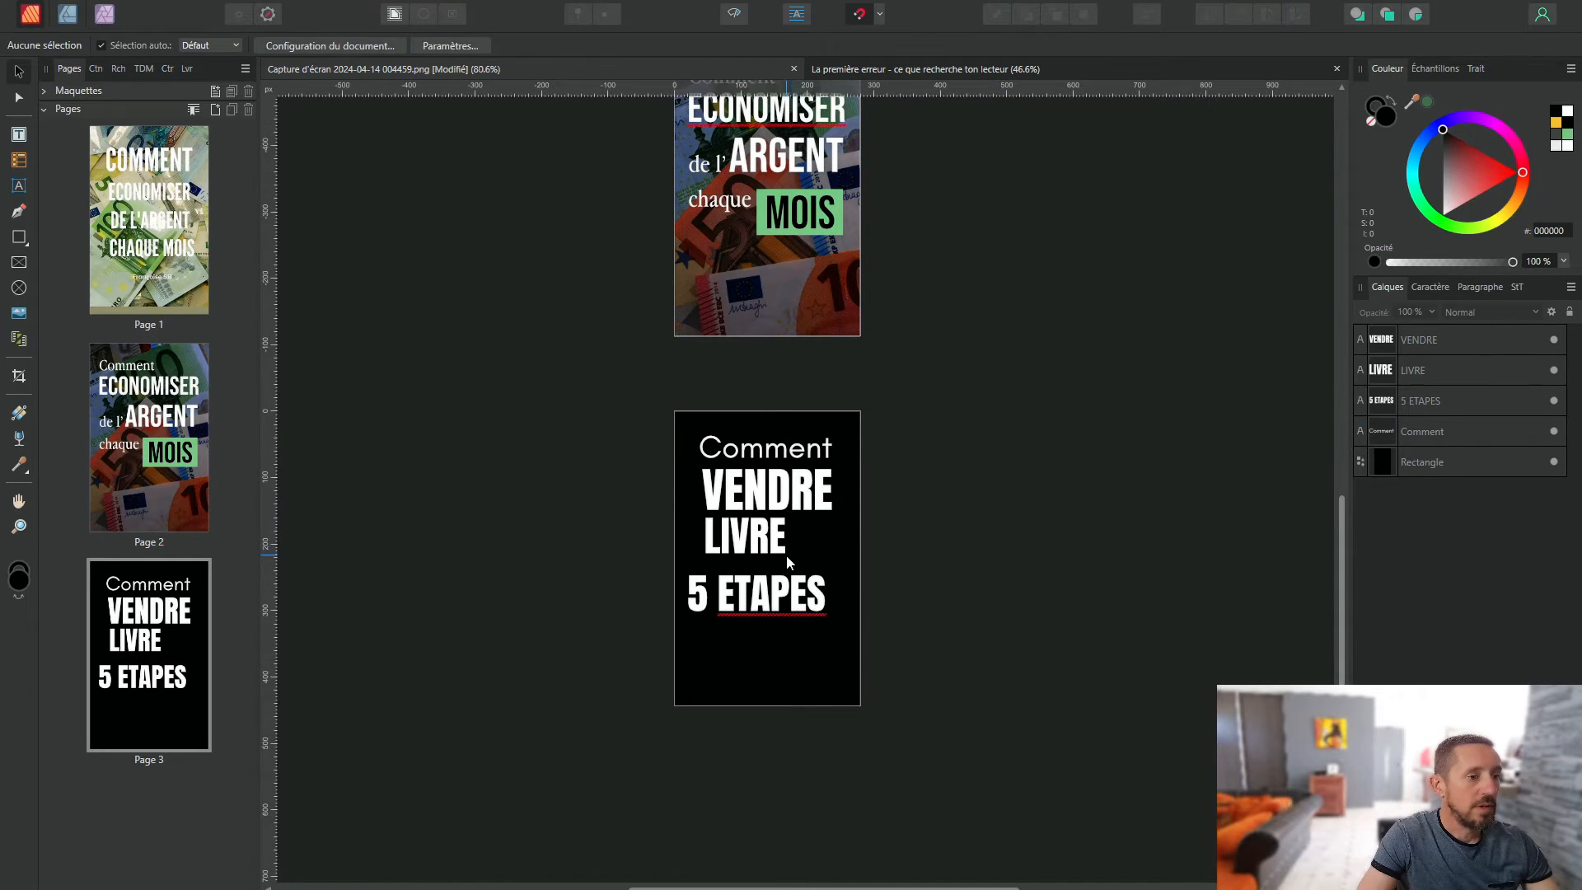
left_click(772, 449)
left_click_drag(829, 433, 791, 442)
left_click_drag(791, 442, 785, 443)
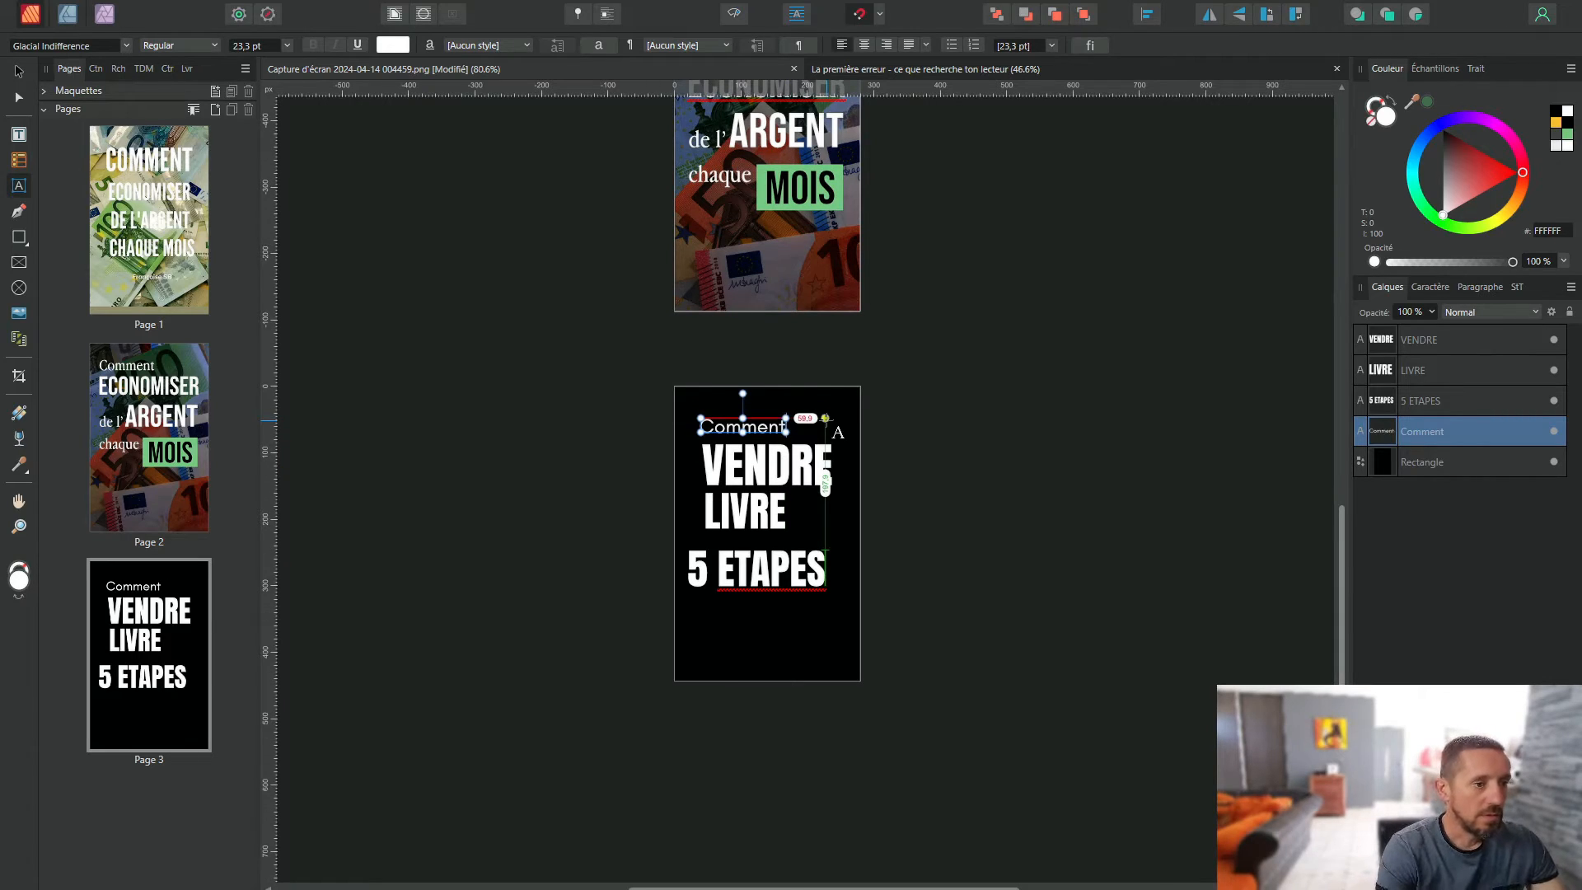
type("bien")
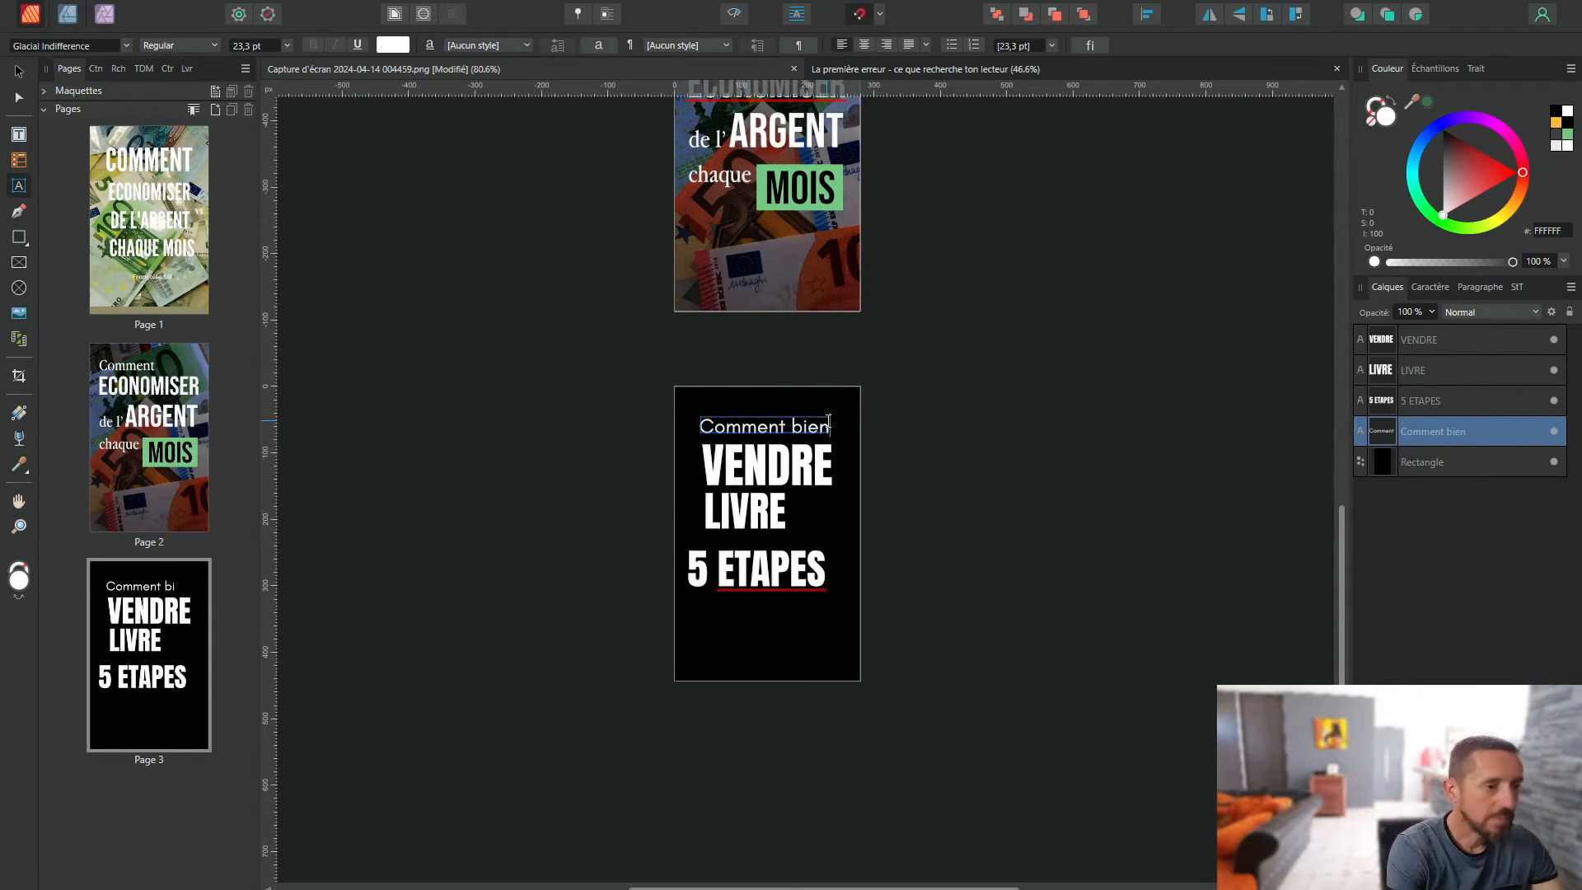
key("Escape")
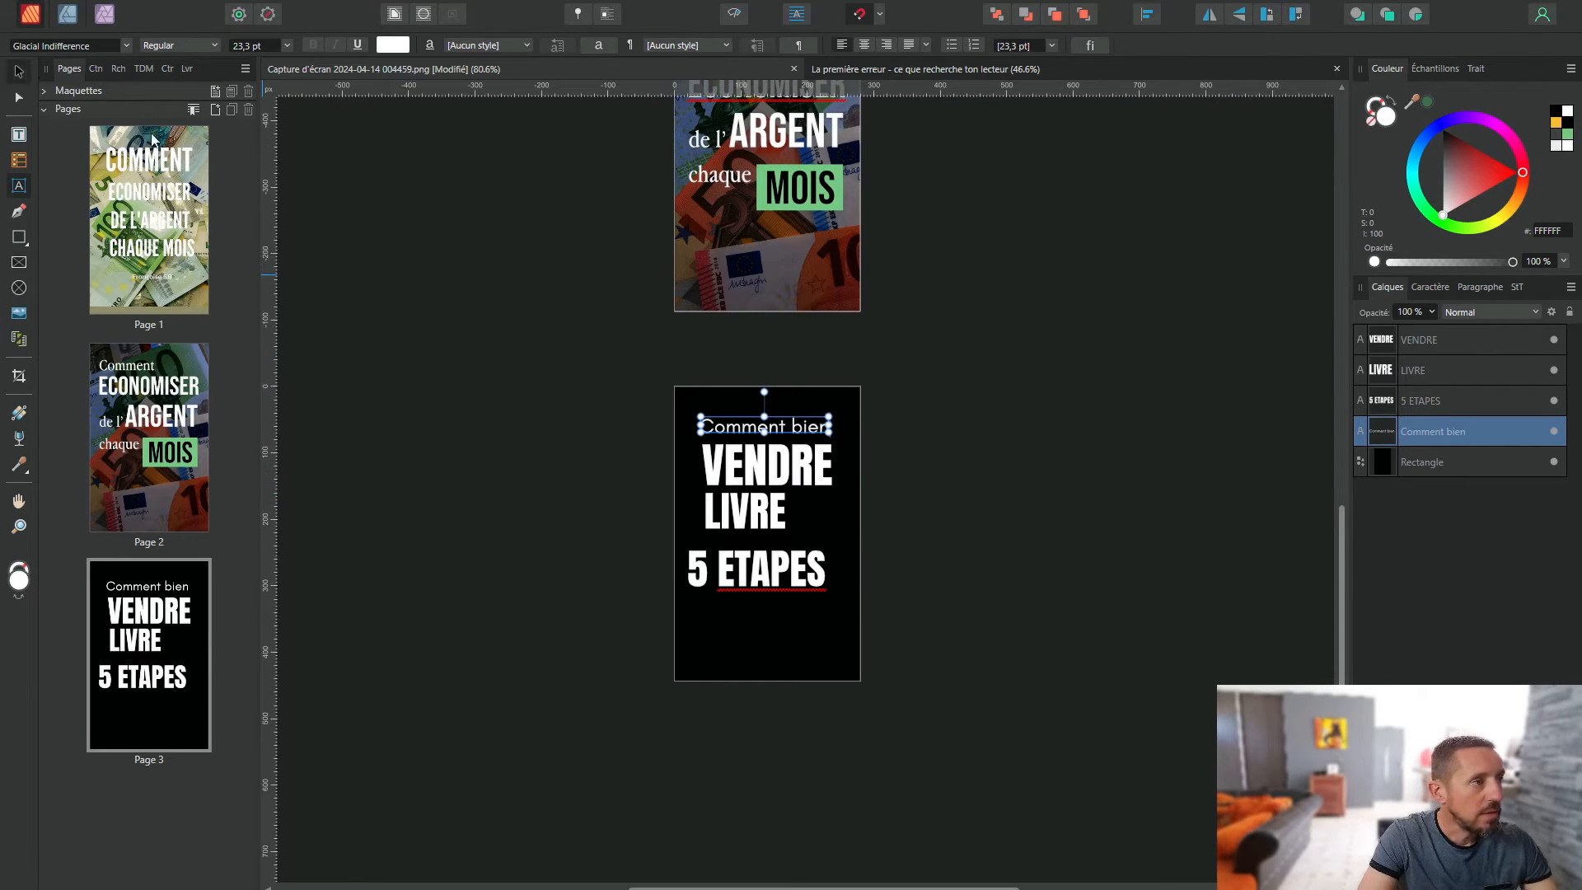
Step: Duplicate the "Comment bien" line, place the copy below "LIVRE" and rewrite it as "ton"
left_click(19, 71)
right_click(725, 379)
left_click(741, 399)
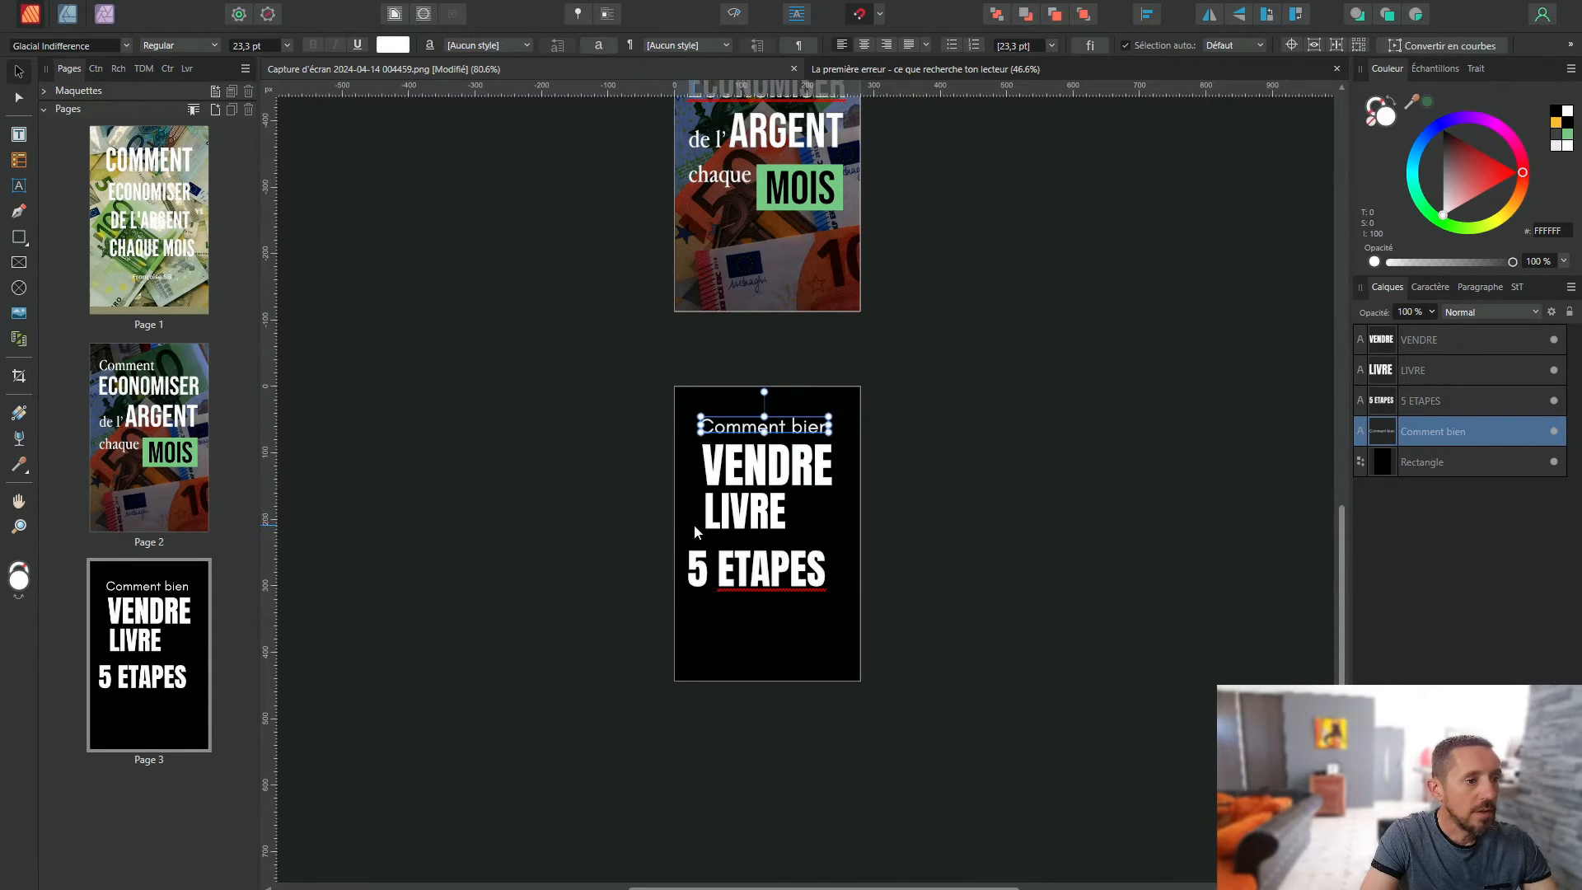
key("ctrl+j")
left_click_drag(759, 429, 745, 536)
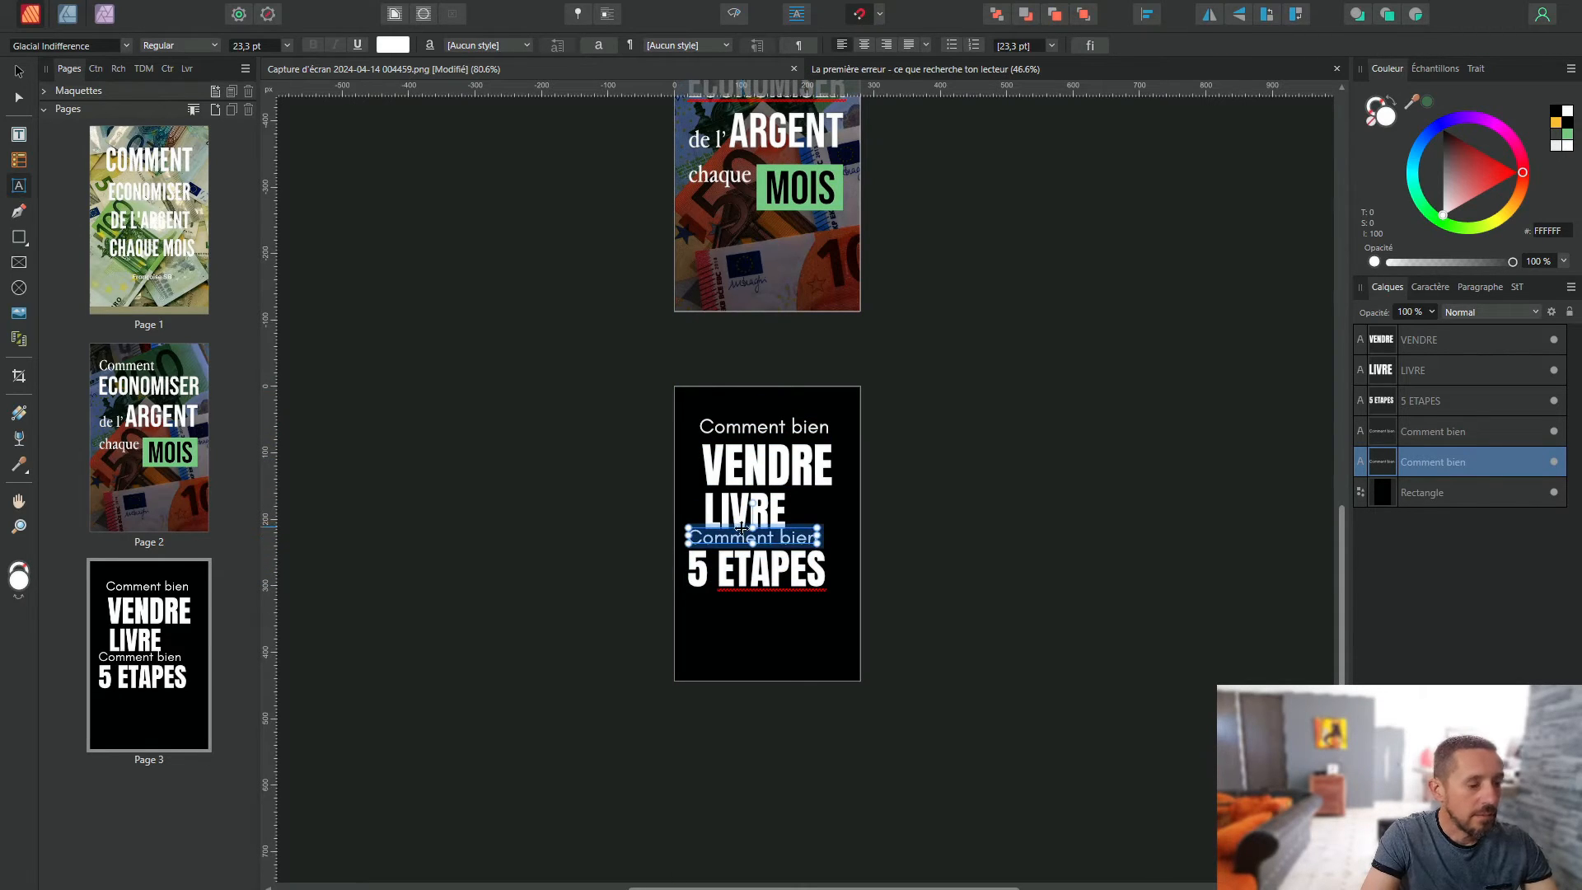
type("ton")
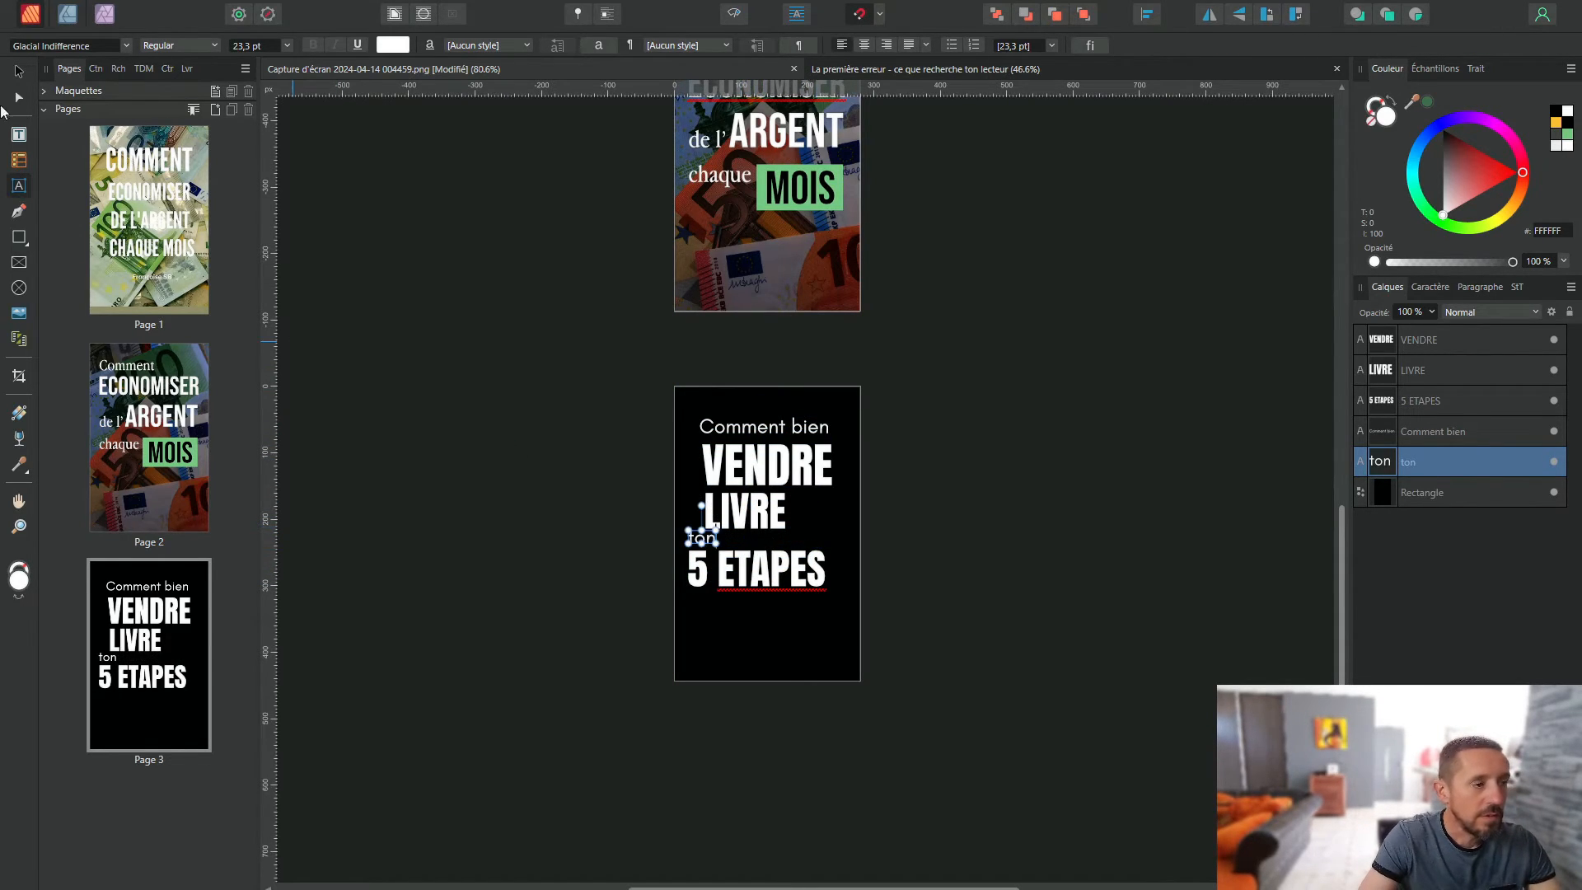
Step: Arrange "ton" beside an enlarged "LIVRE" under "VENDRE", and move "5 ETAPES" to the foot of the cover
left_click(18, 70)
left_click_drag(749, 524, 795, 532)
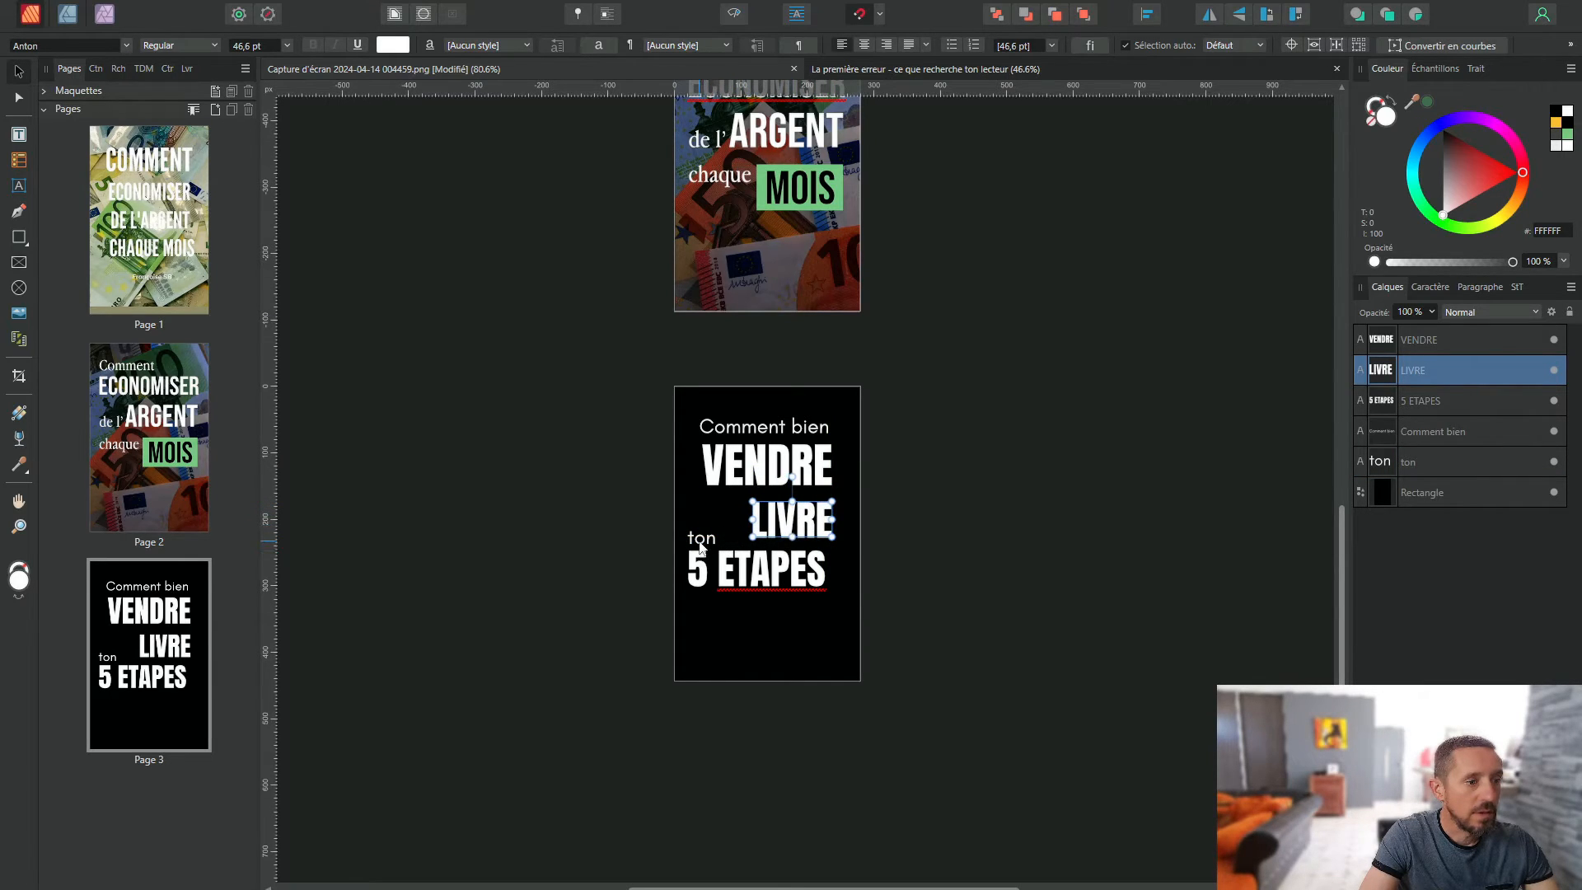
left_click_drag(701, 546, 764, 657)
left_click(751, 524)
Step: Paste a copy of the "ton" text, place it above "5 ETAPES" and rewrite it as "en"
left_click(735, 585)
right_click(754, 606)
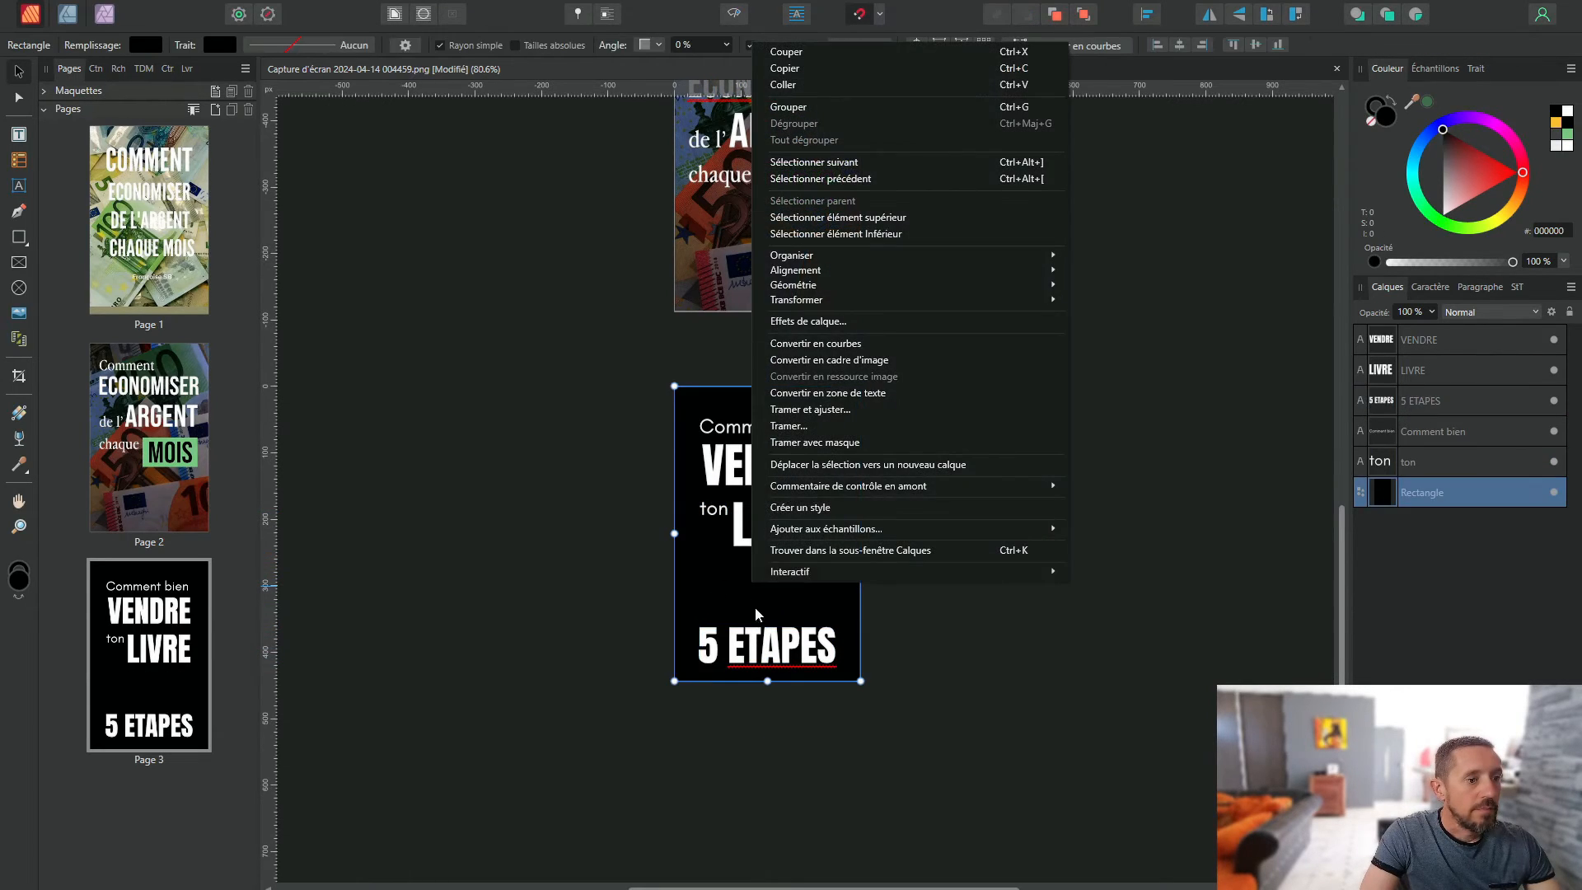
left_click(784, 84)
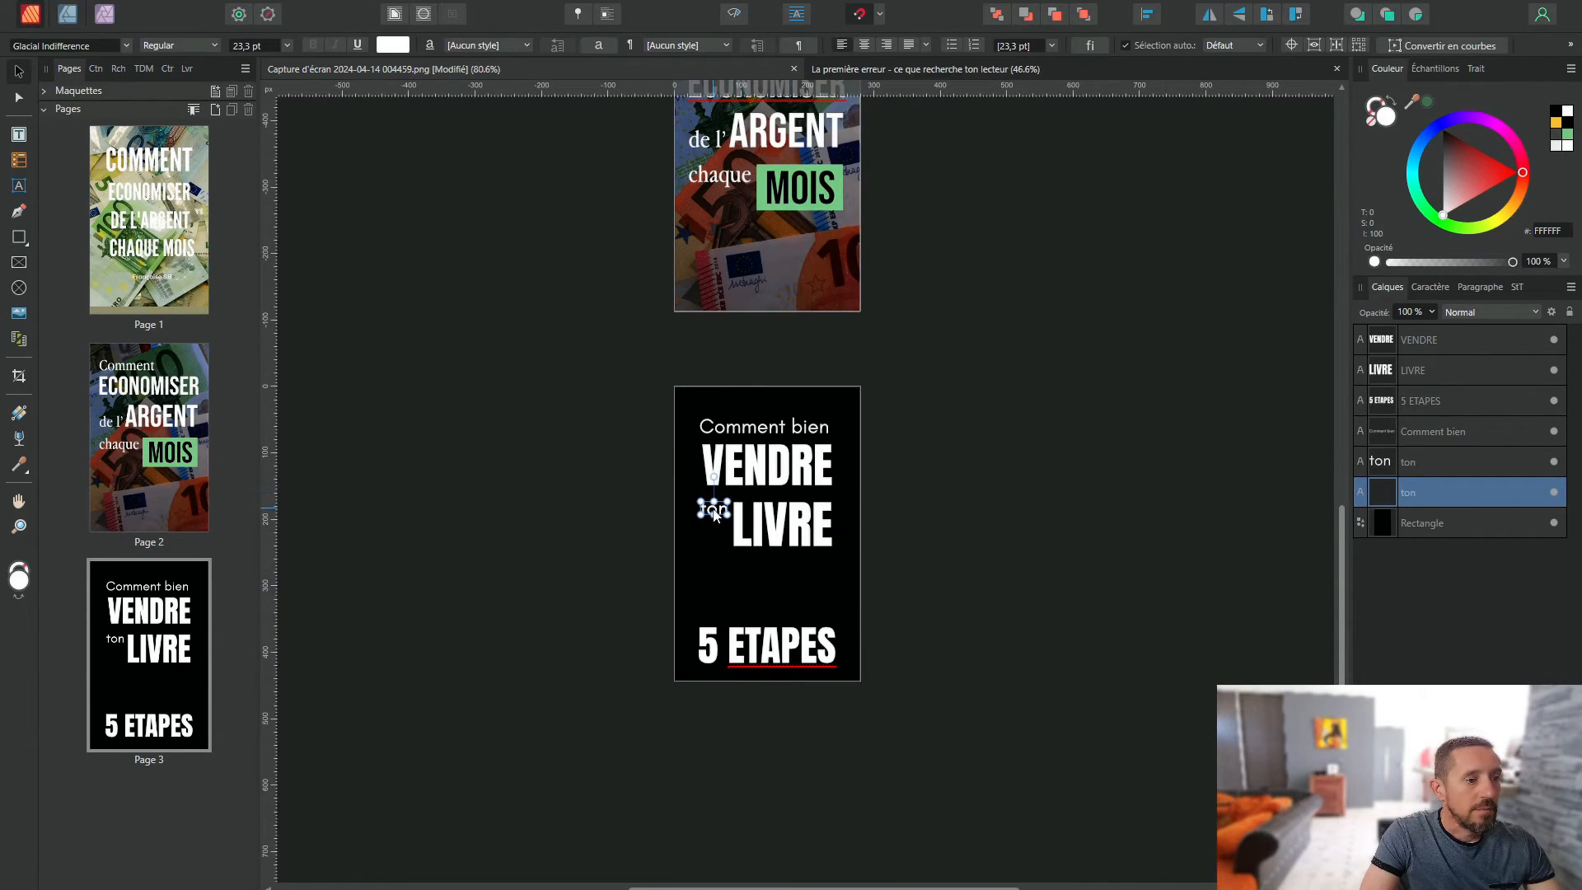
left_click_drag(713, 515, 712, 601)
double_click(712, 601)
type("en")
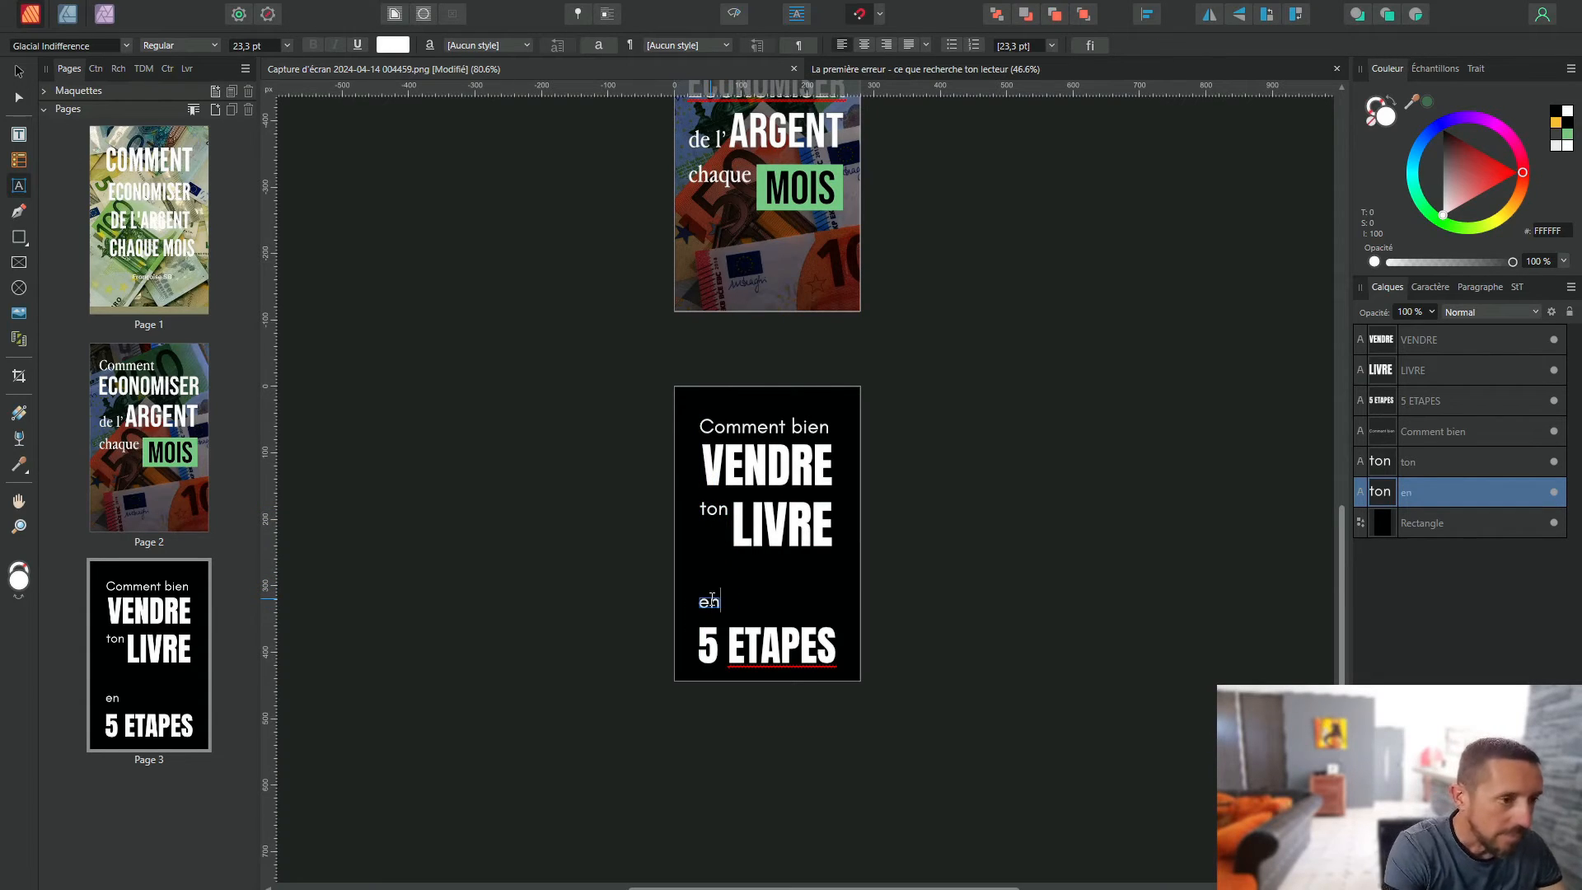
key("Escape")
key("Escape")
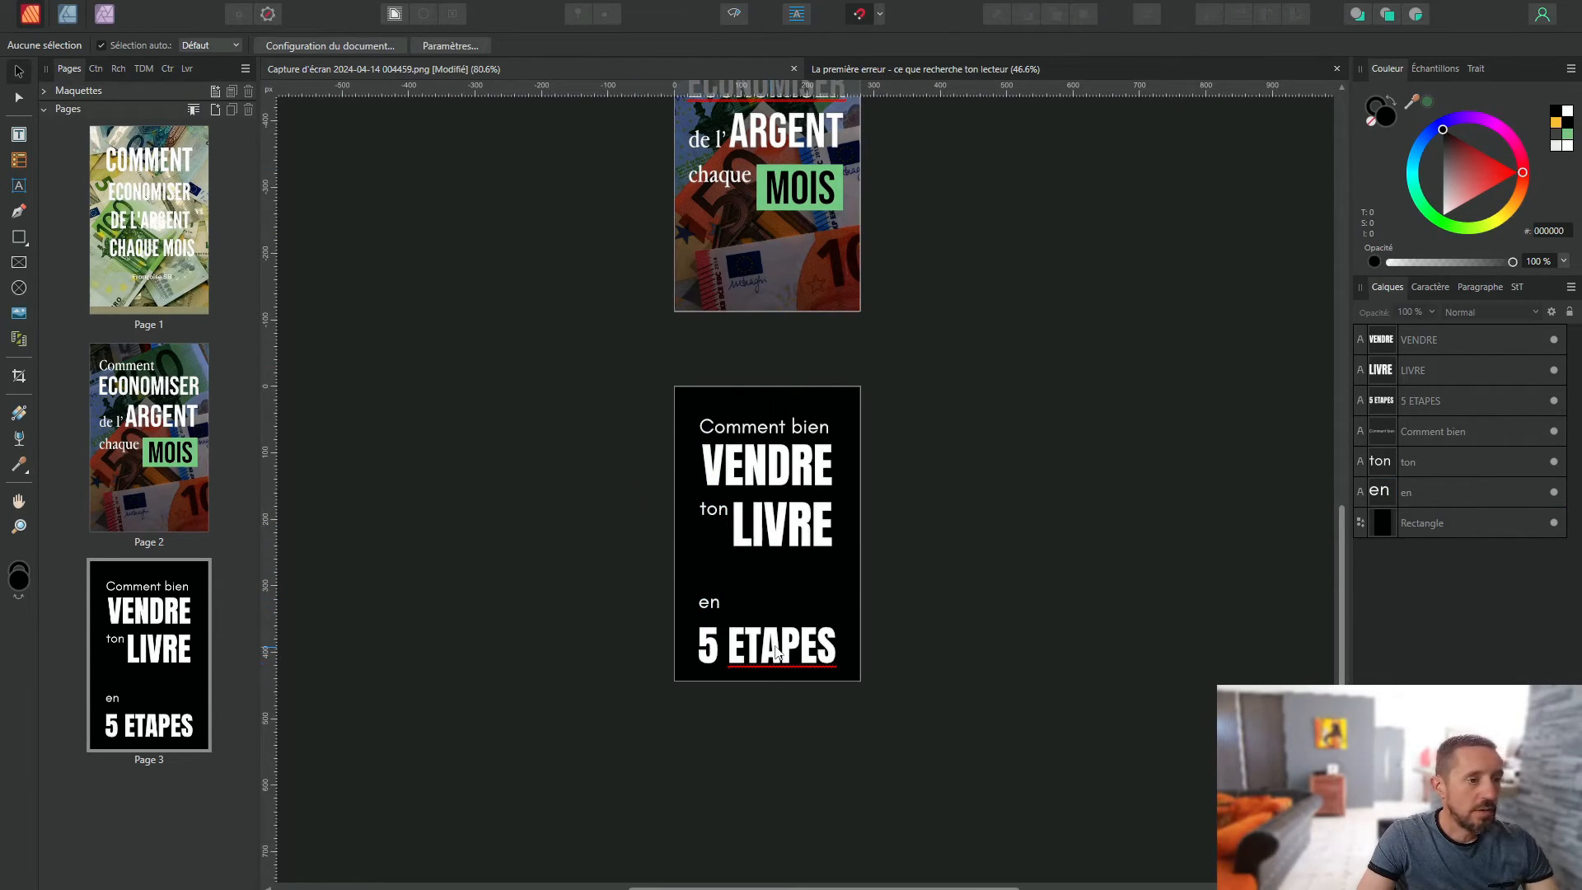
Step: Scale "5 ETAPES" down and place "en" in front of it on the same line
left_click(715, 608)
left_click(750, 656)
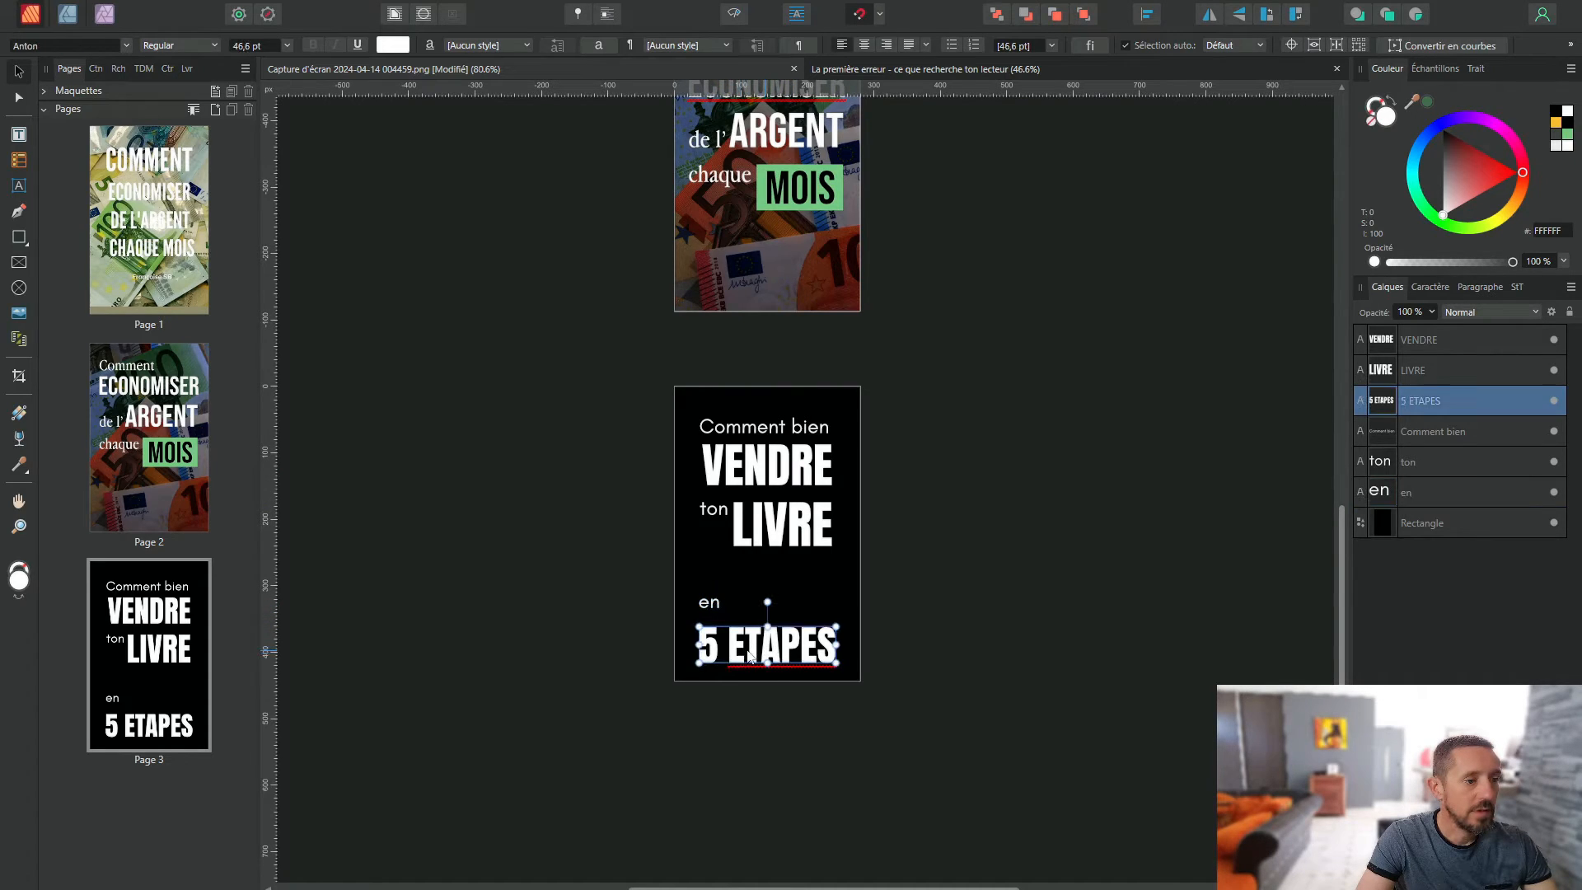
left_click_drag(698, 627, 710, 666)
left_click(999, 586)
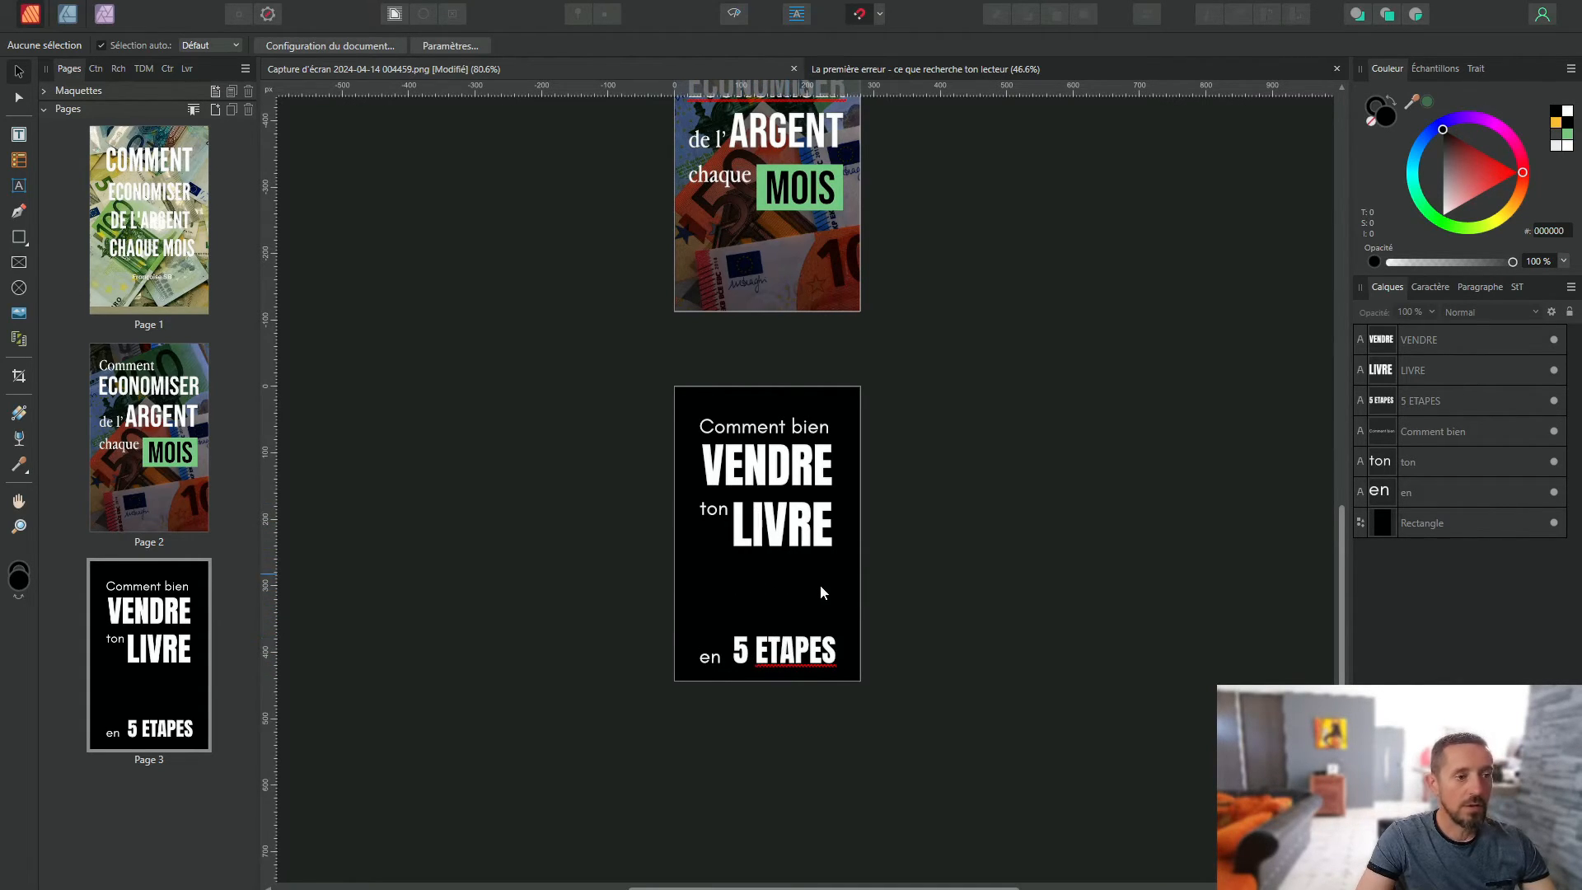
Step: Colour the word "VENDRE" with the orange-yellow swatch
scroll(766, 638, "up", 4)
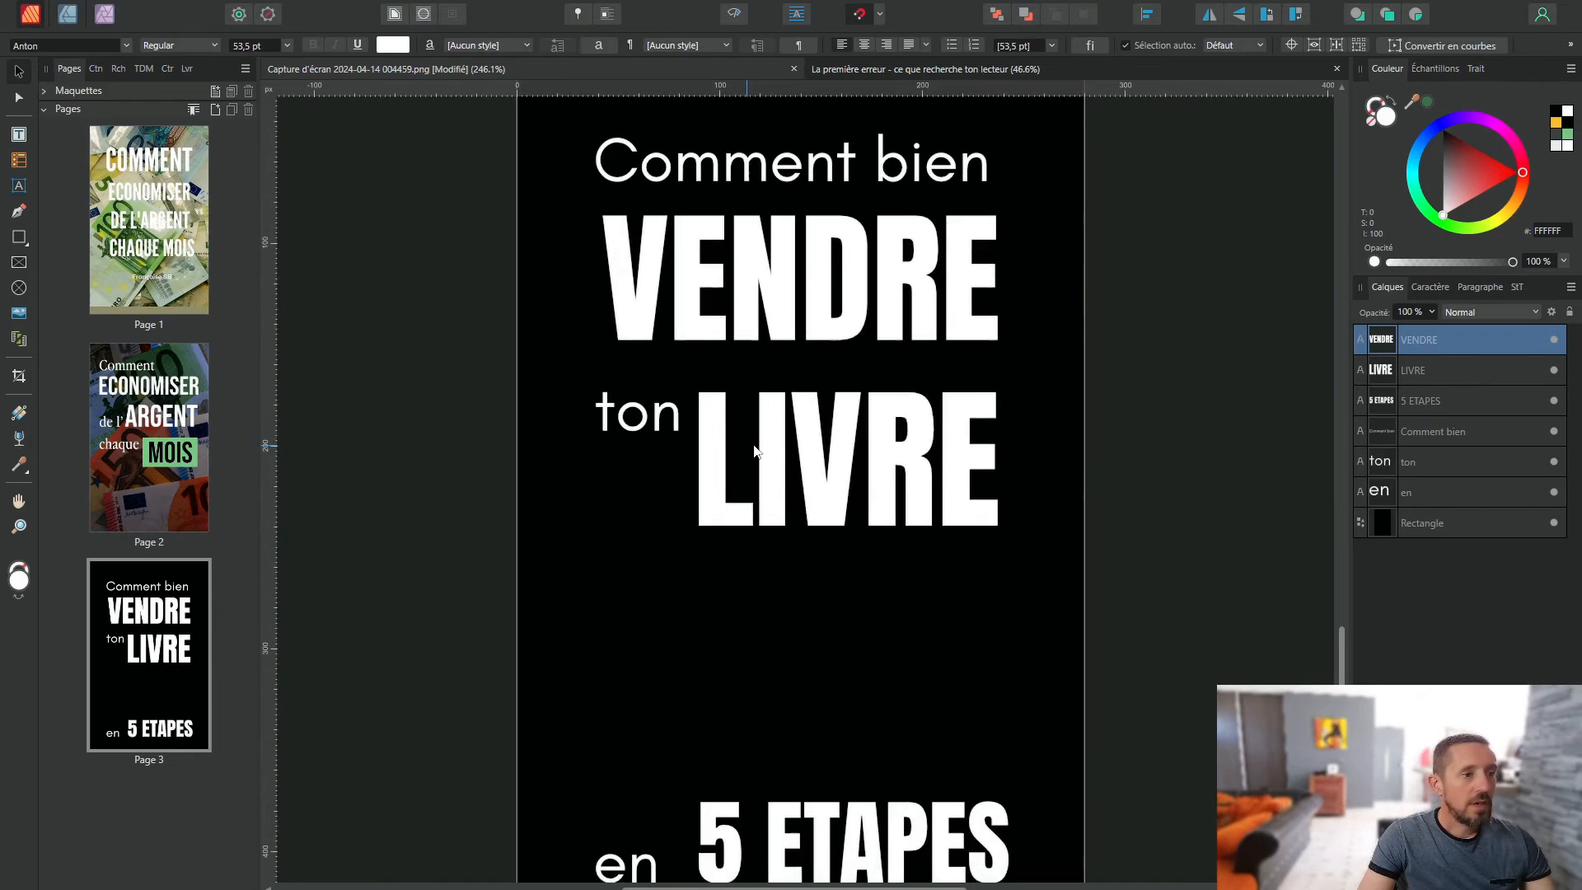
left_click(758, 329)
scroll(757, 451, "down", 2)
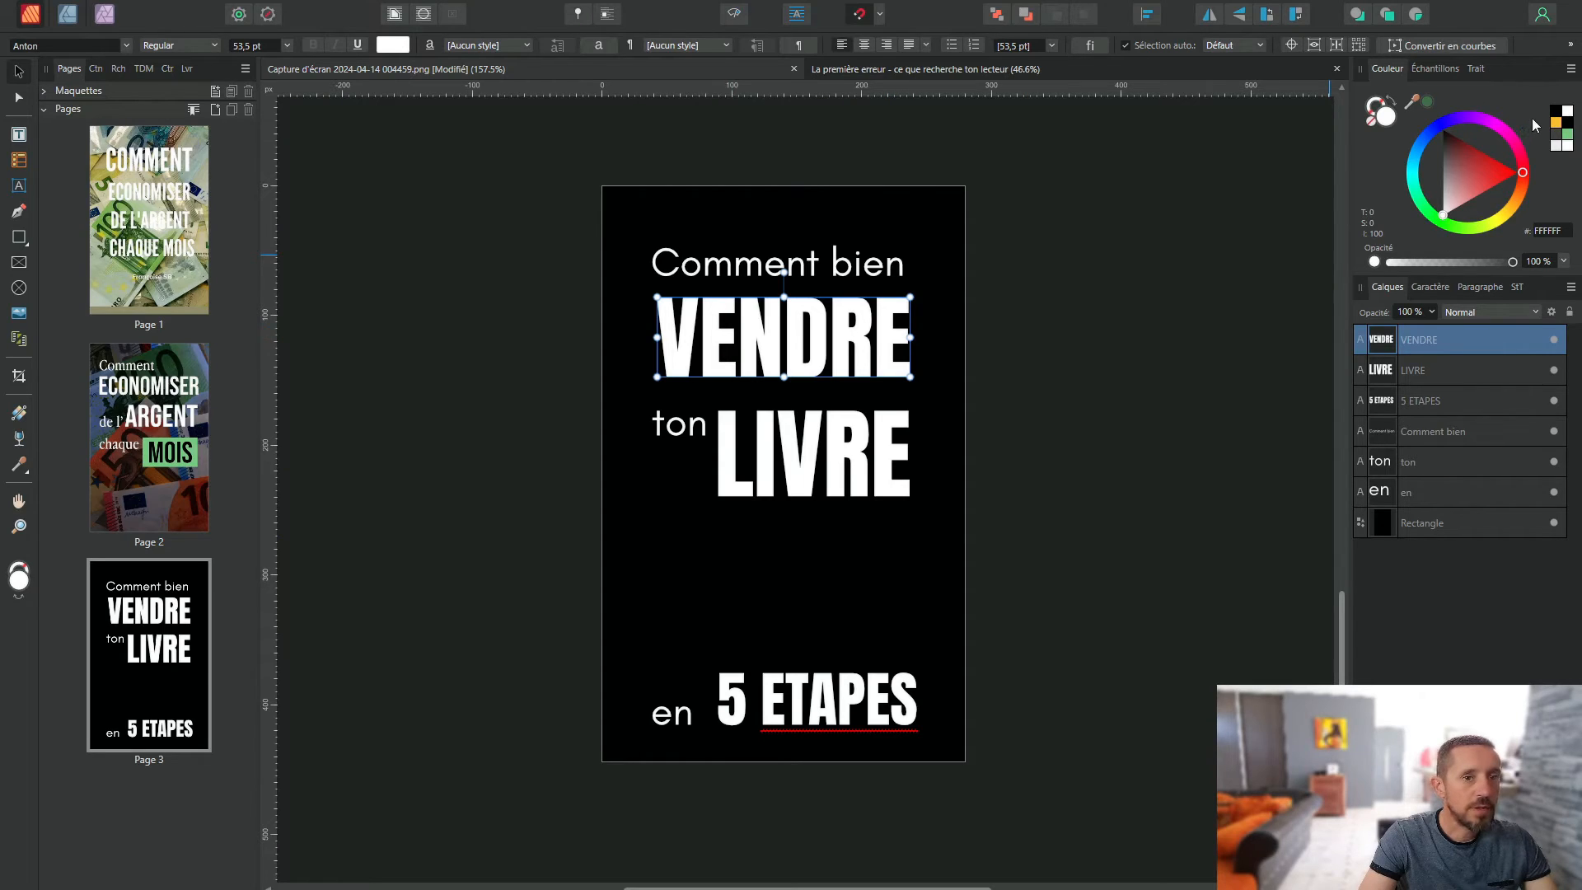
left_click(1556, 122)
left_click(1191, 384)
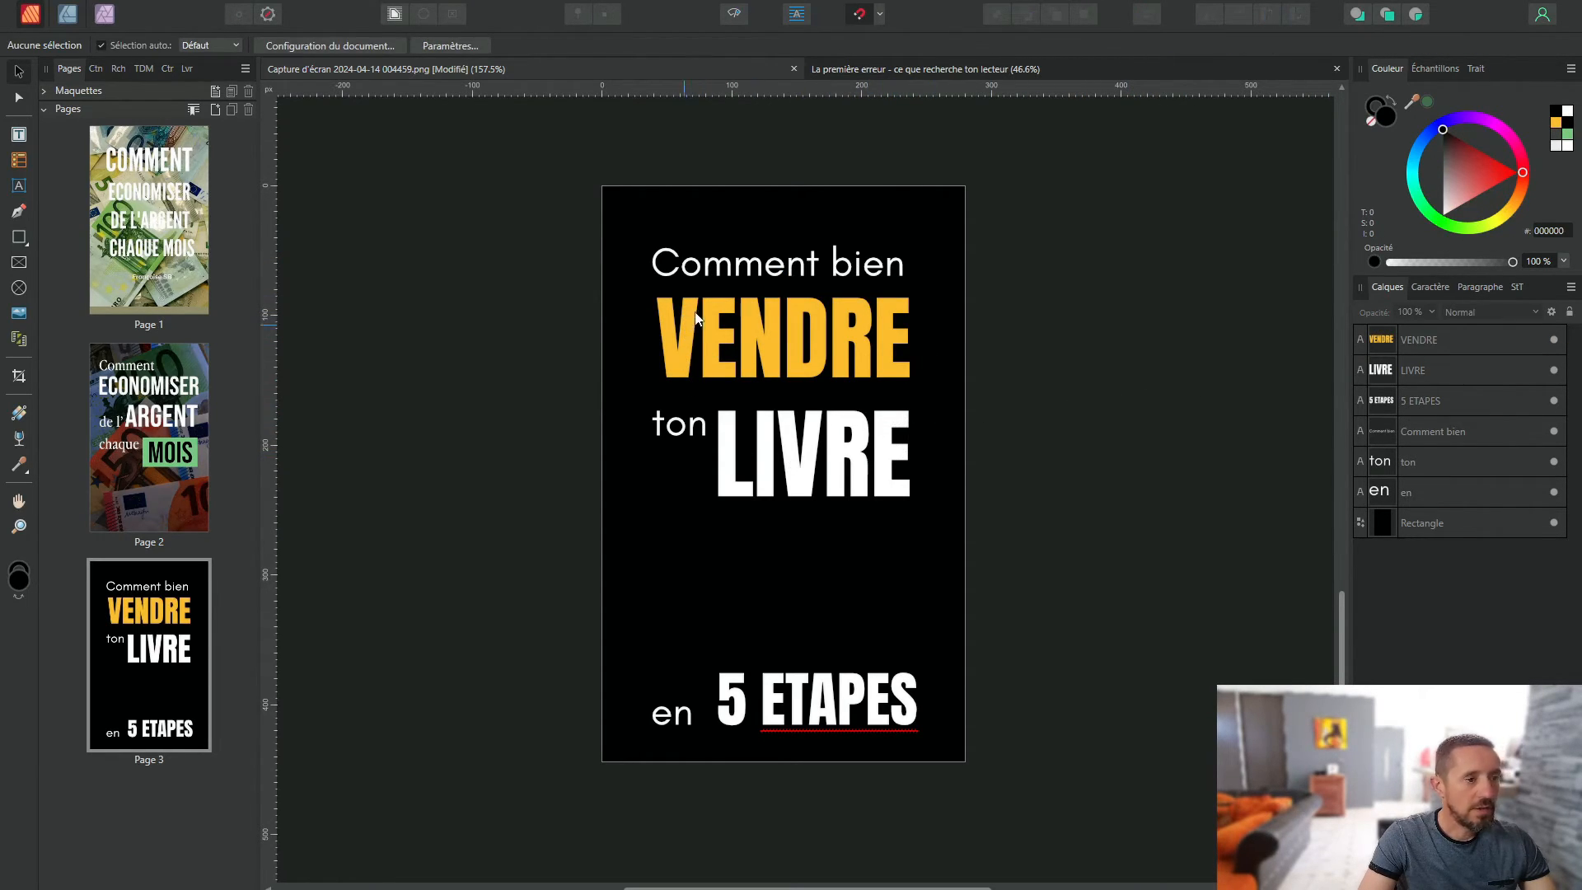
Step: Copy the hex colour code F2AE1B from the "VENDRE" text
left_click(684, 351)
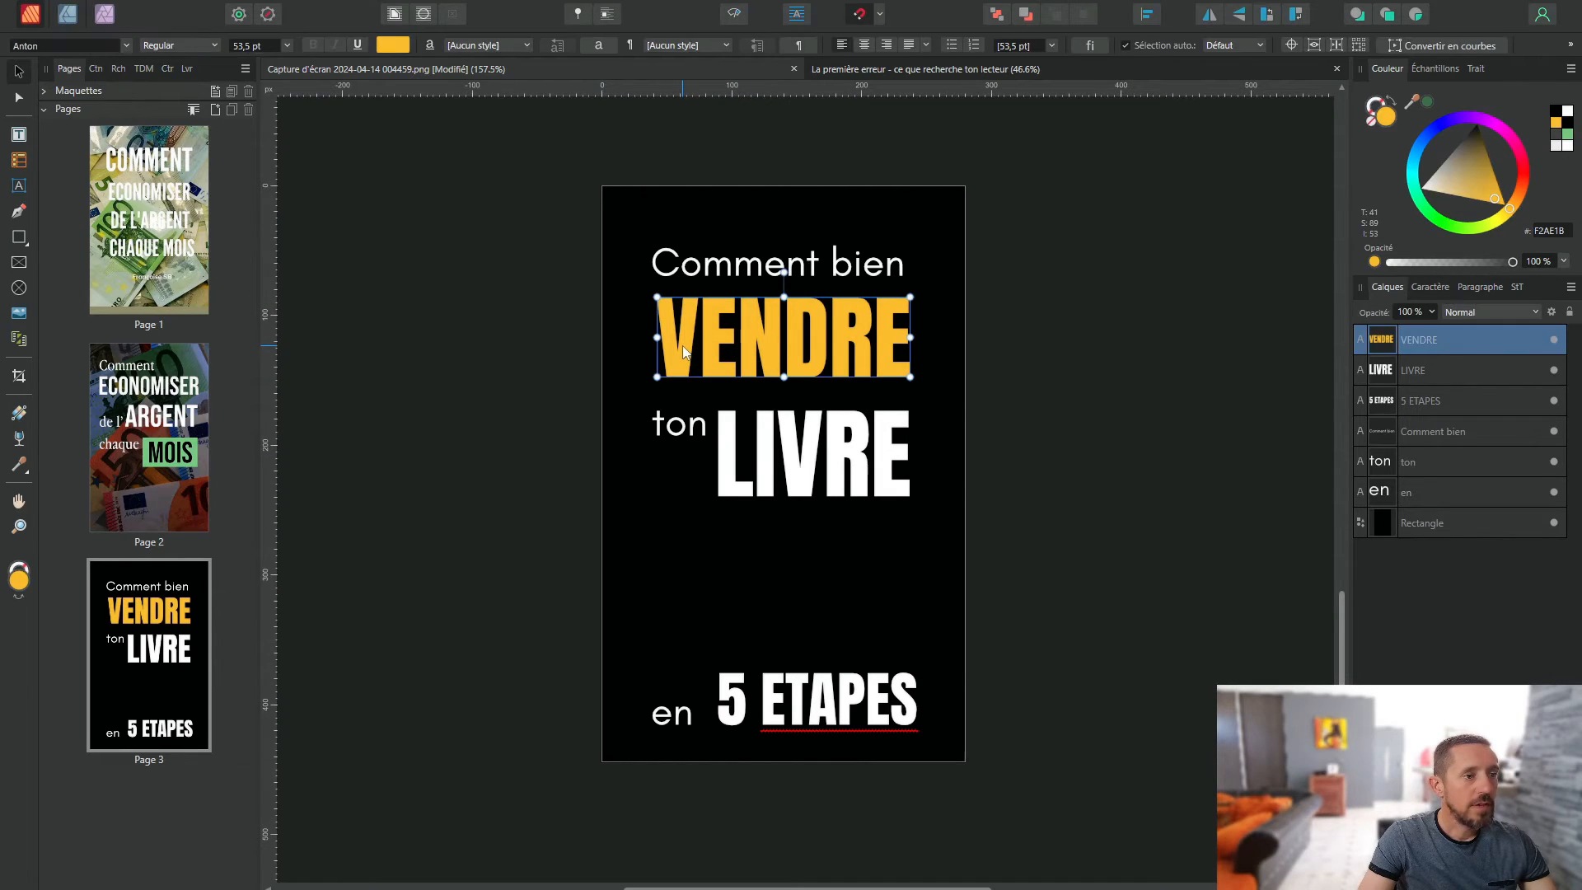
left_click(1540, 234)
right_click(1540, 235)
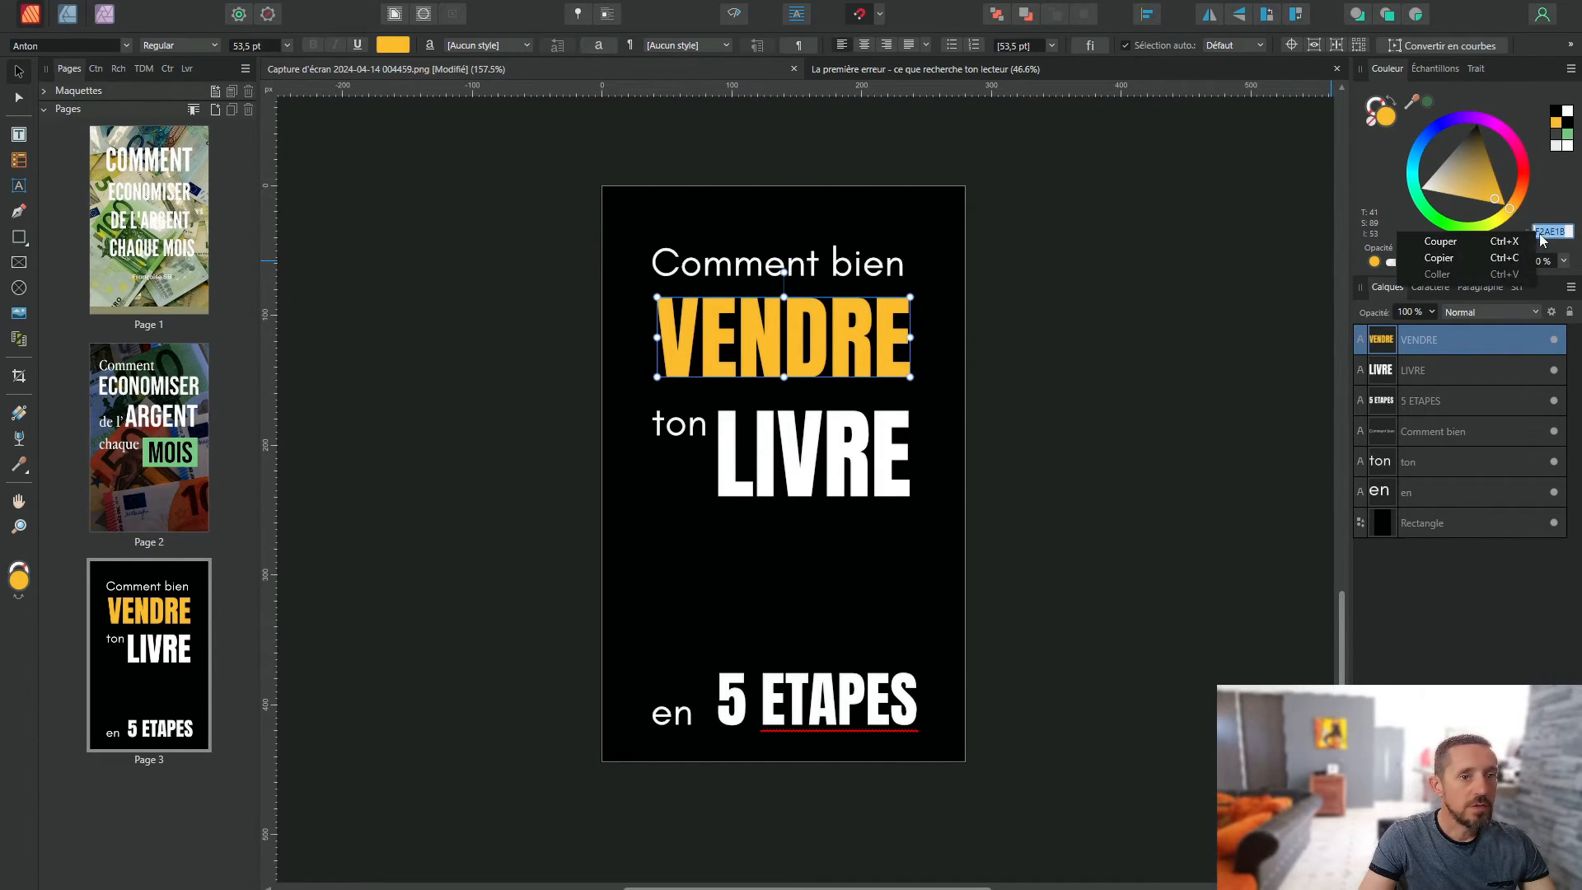
left_click(1440, 258)
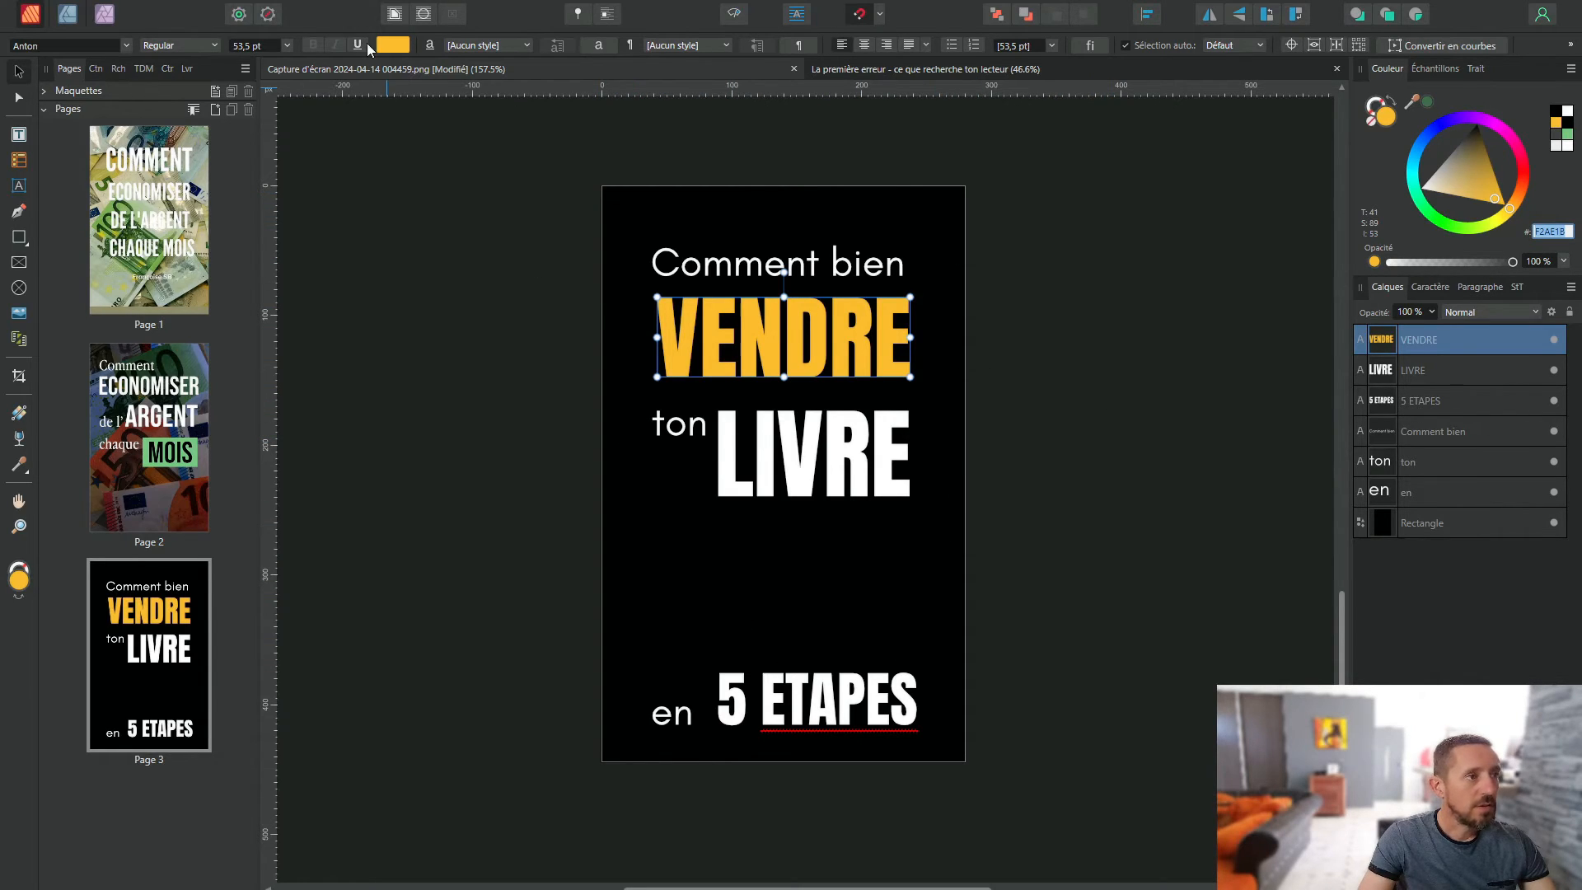
left_click(960, 381)
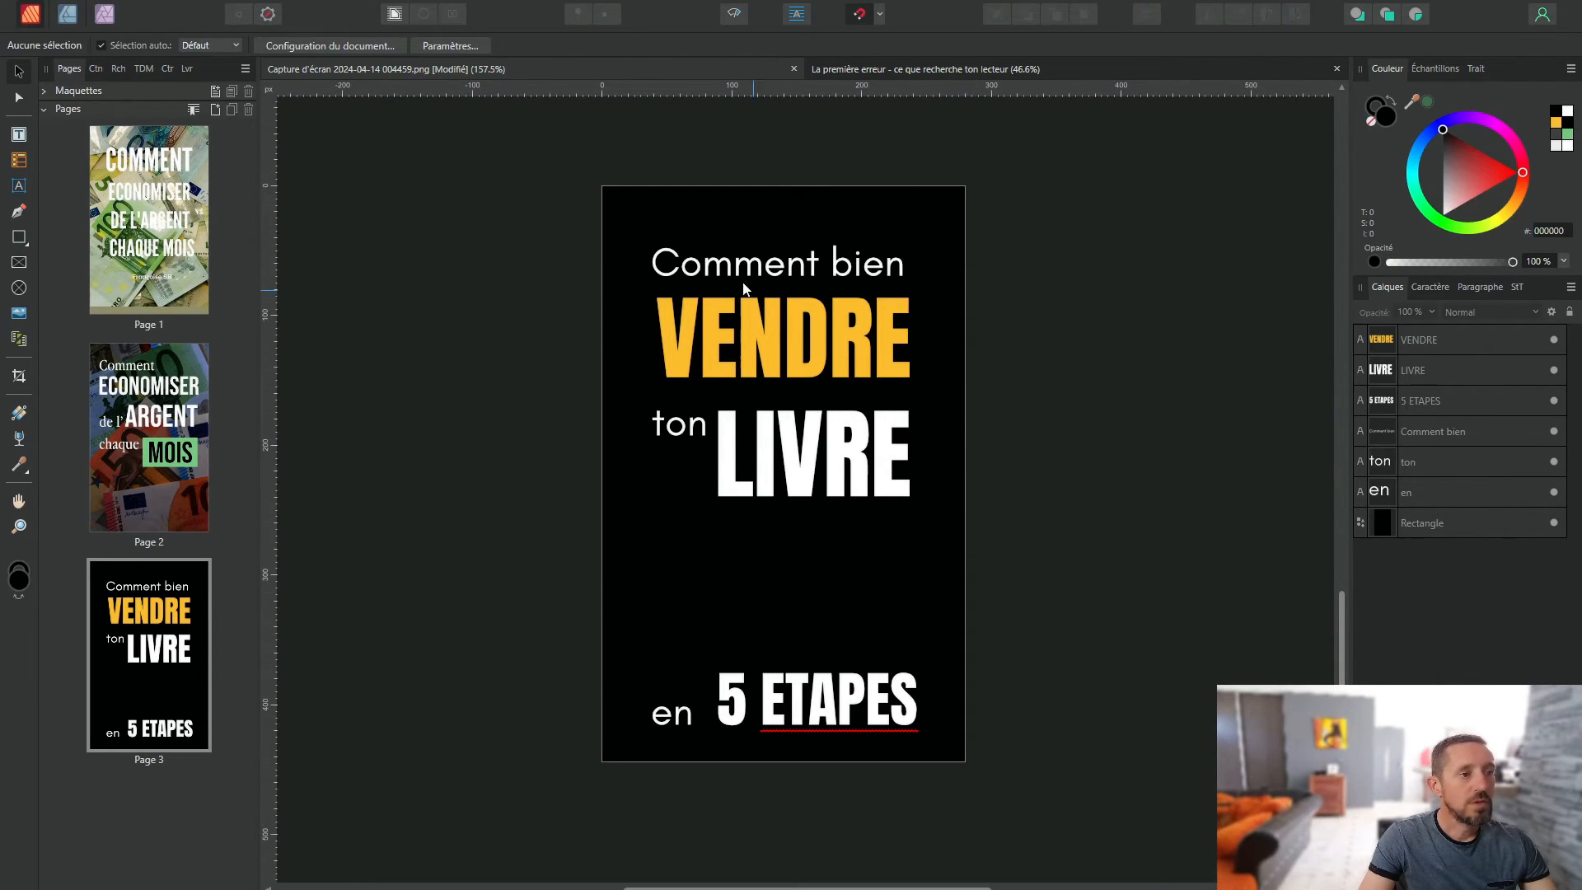
Step: Give the black background rectangle a solid outline in the copied colour F2AE1B
left_click(643, 219)
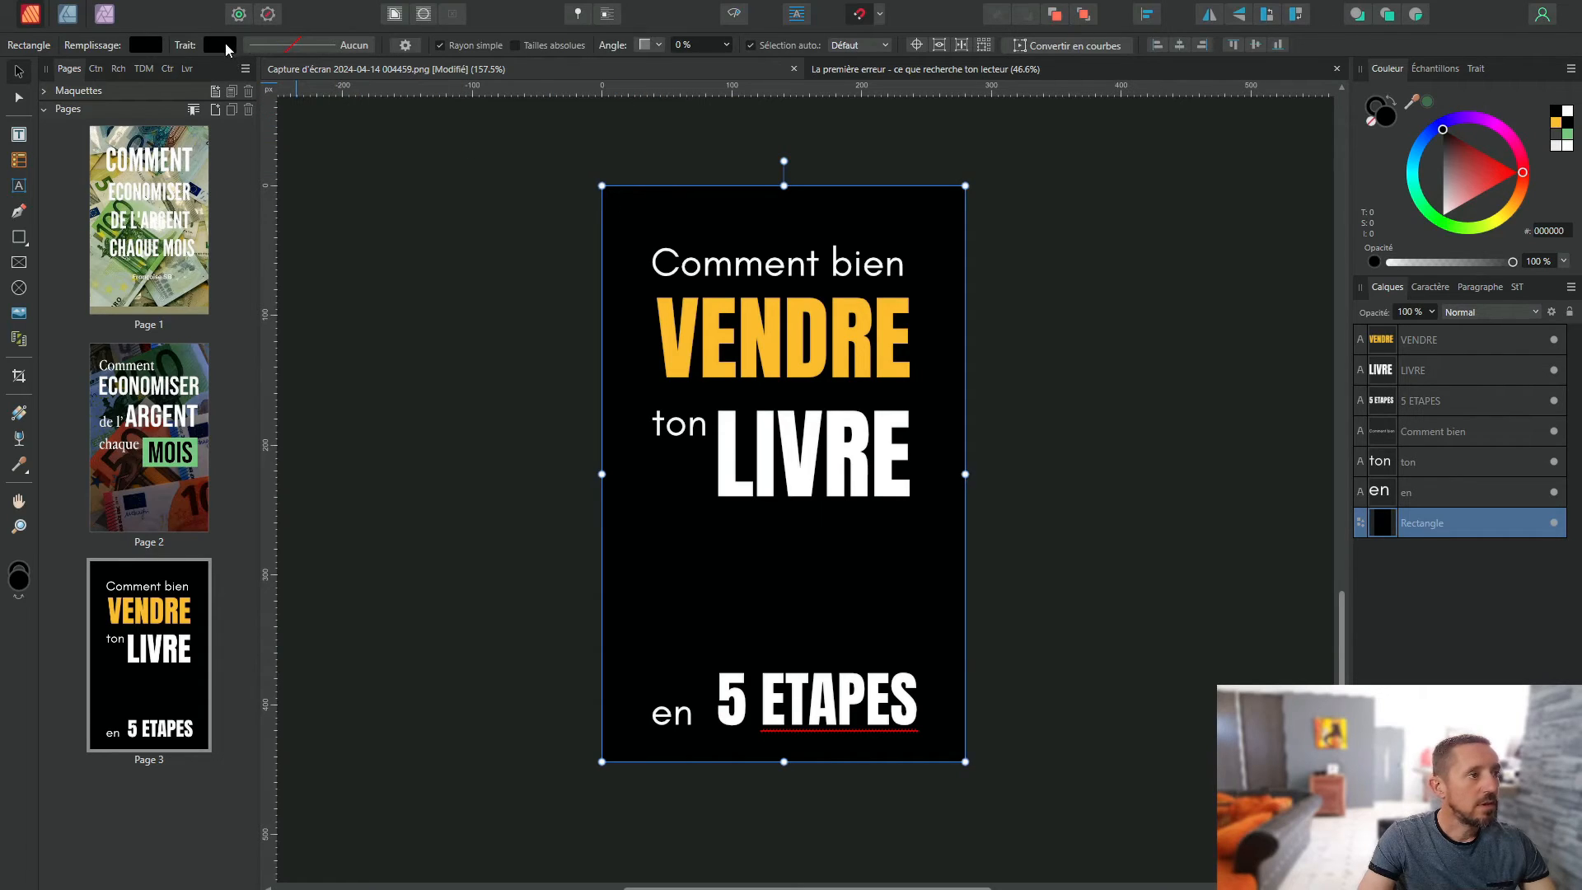
left_click(312, 45)
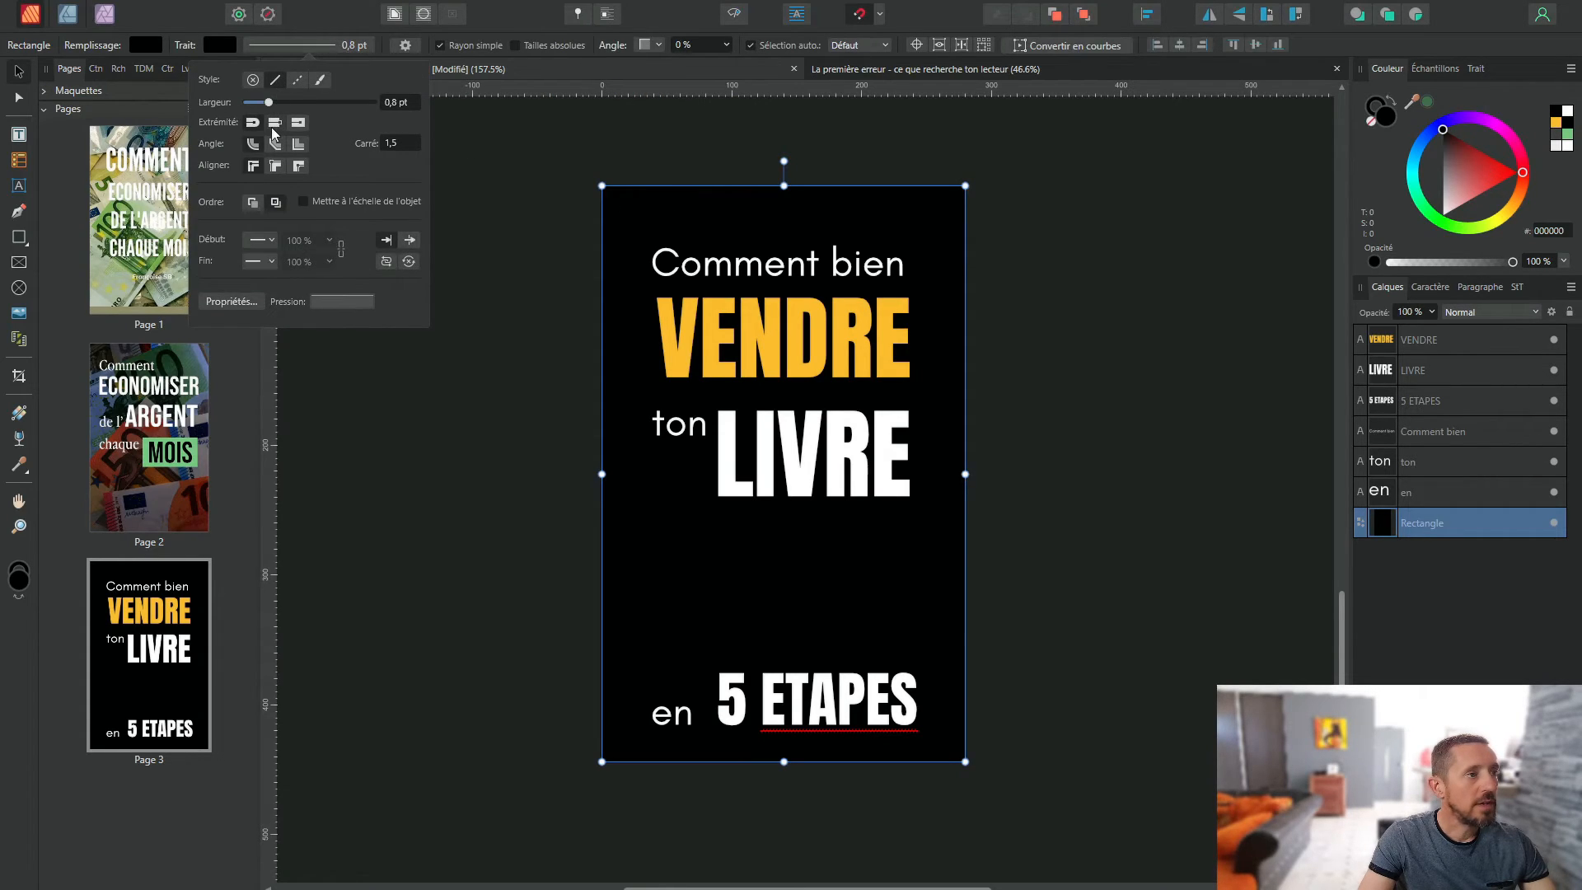
left_click(218, 46)
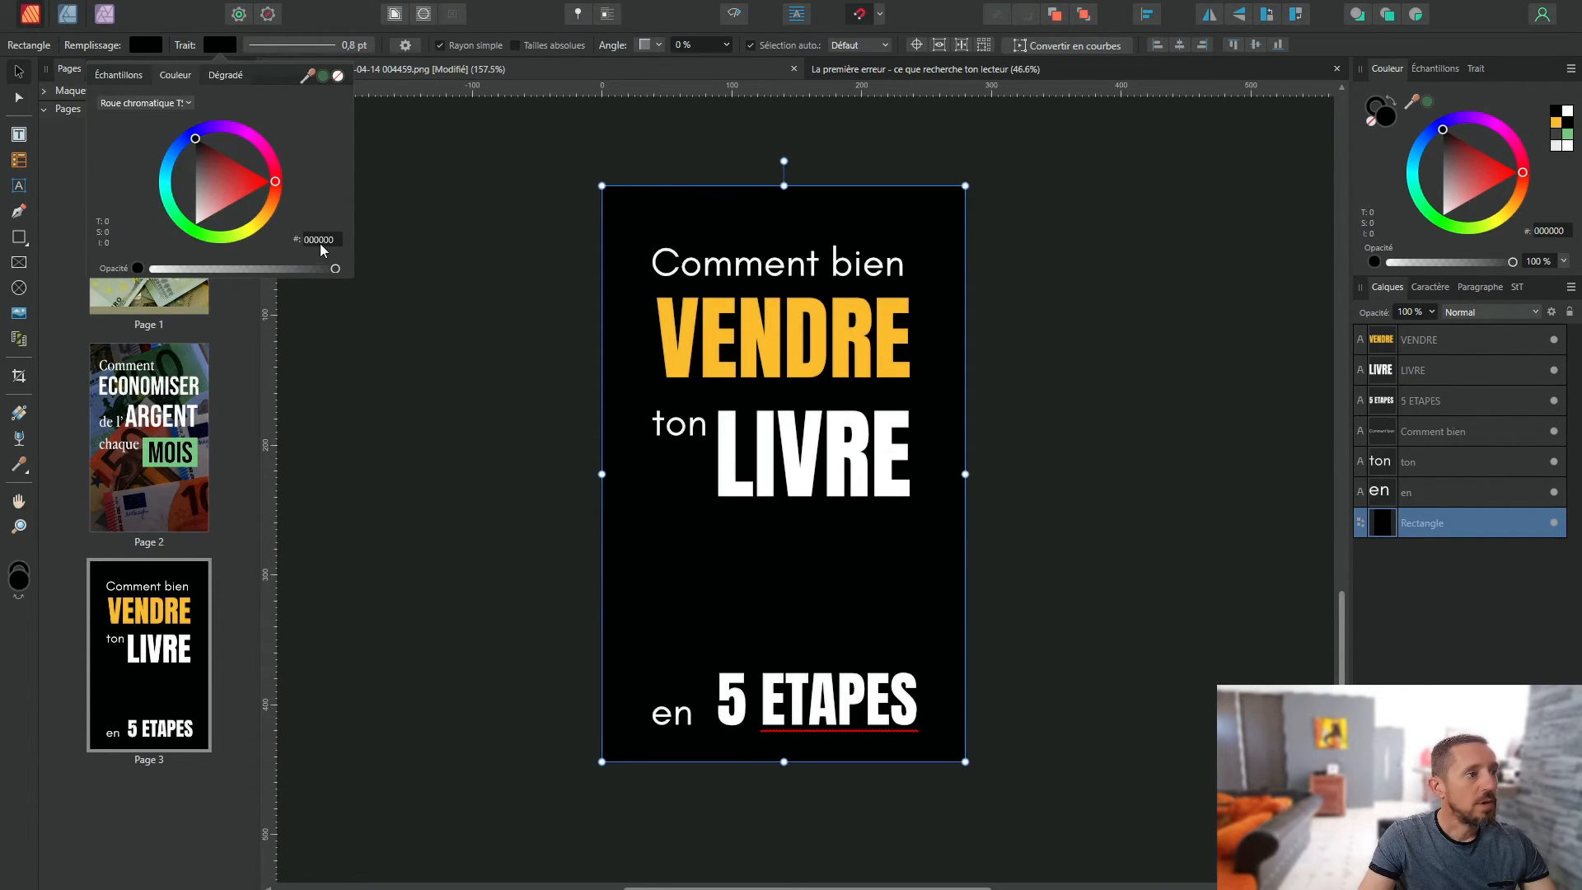
left_click(320, 241)
key("ctrl+v")
key("Return")
left_click(287, 44)
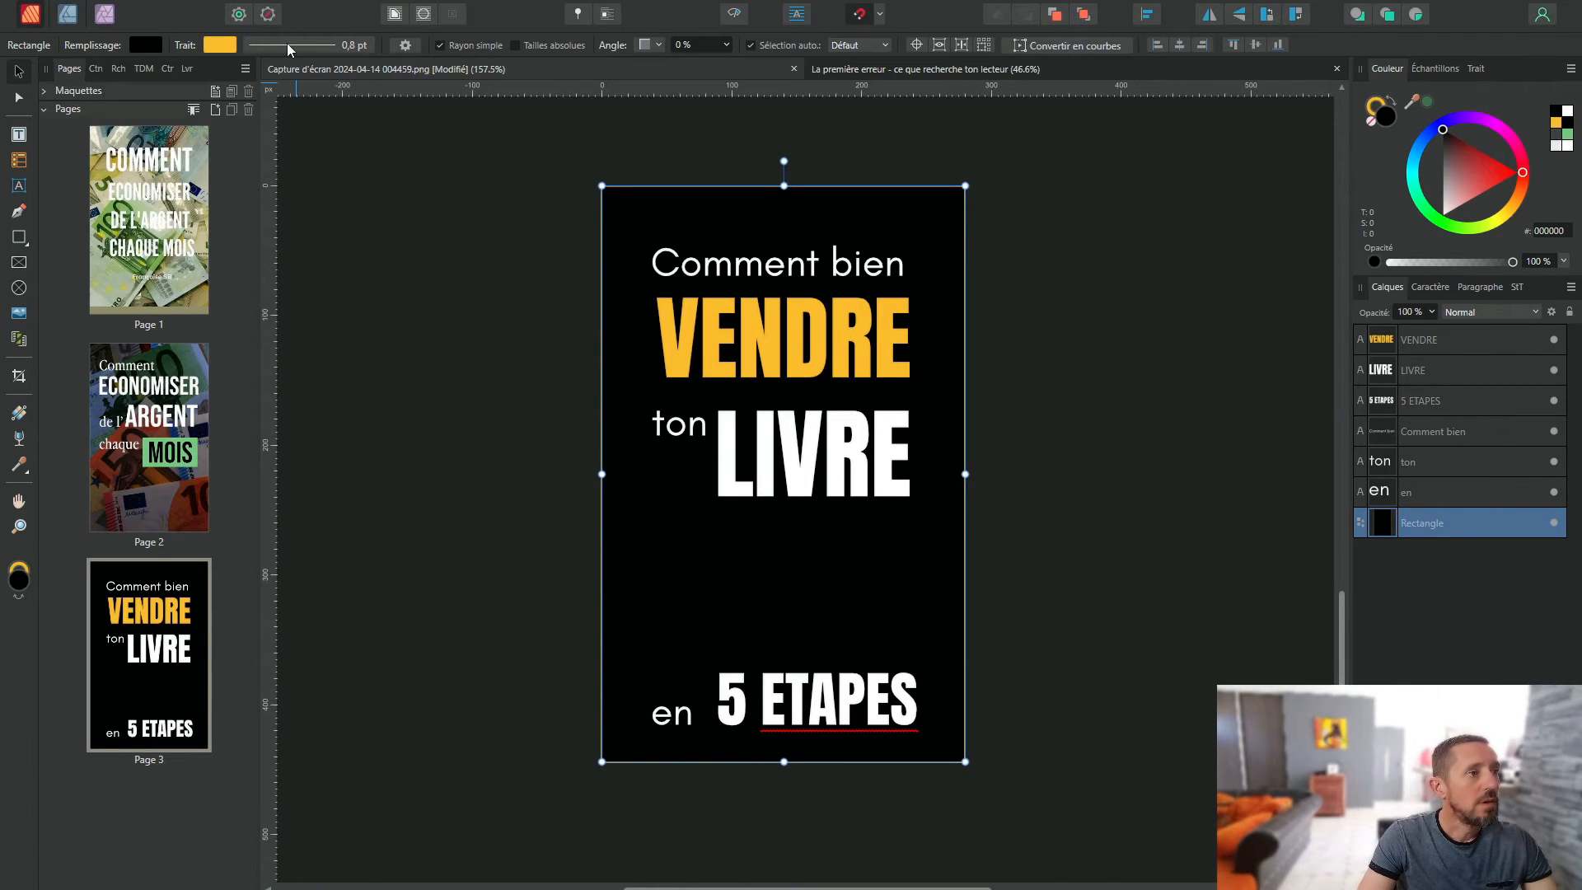
Step: Align the rectangle's outline to the inside and thicken it into a bold frame around the cover
left_click(288, 42)
left_click_drag(251, 102, 280, 102)
left_click(275, 202)
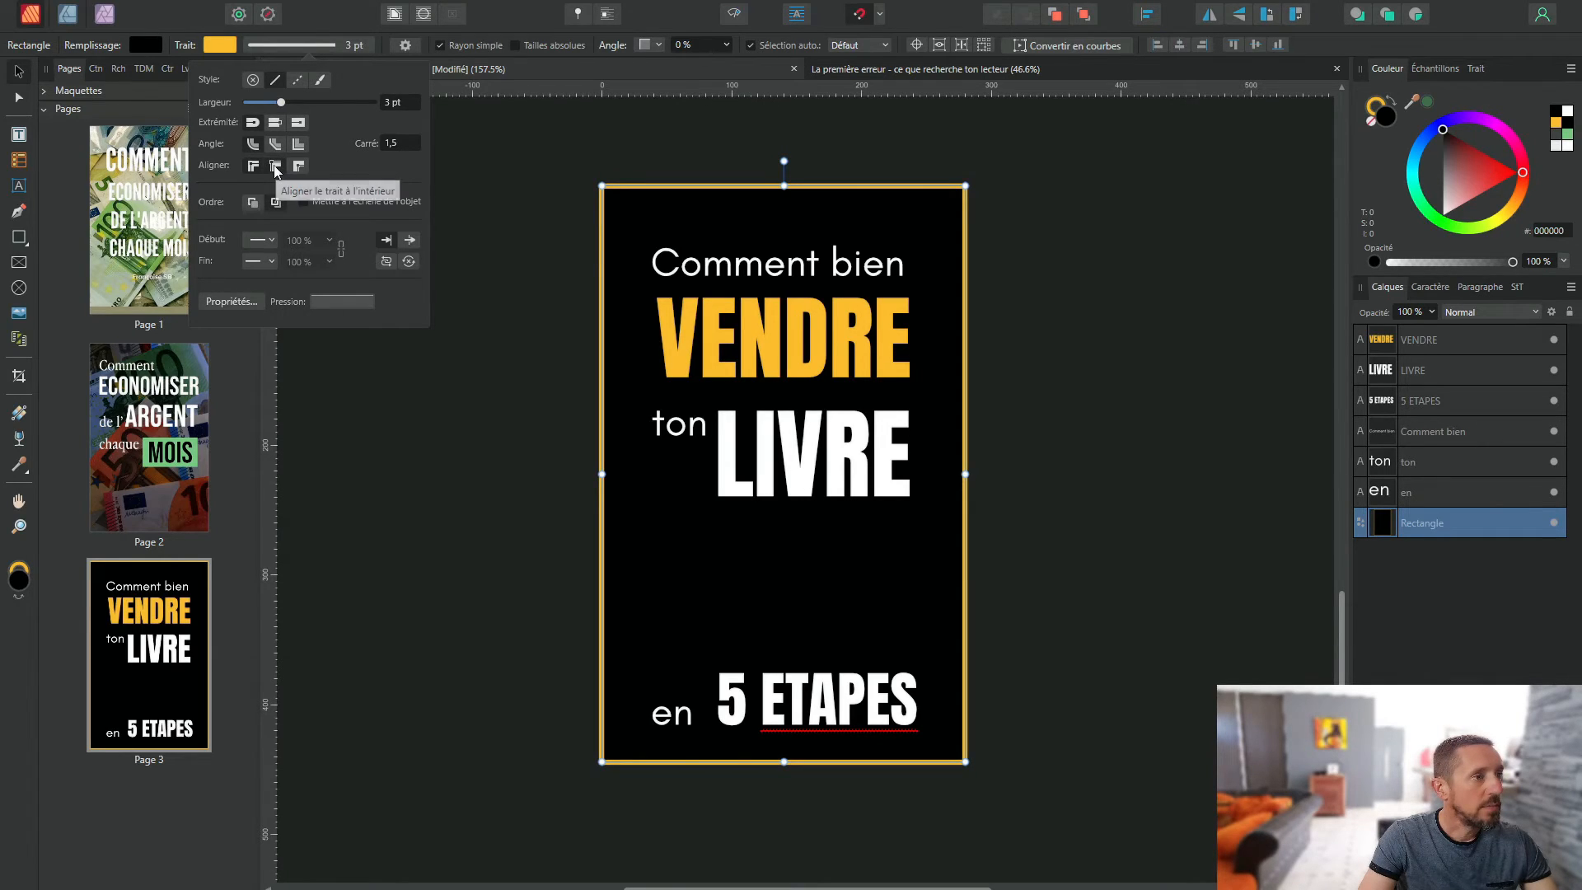
left_click(275, 167)
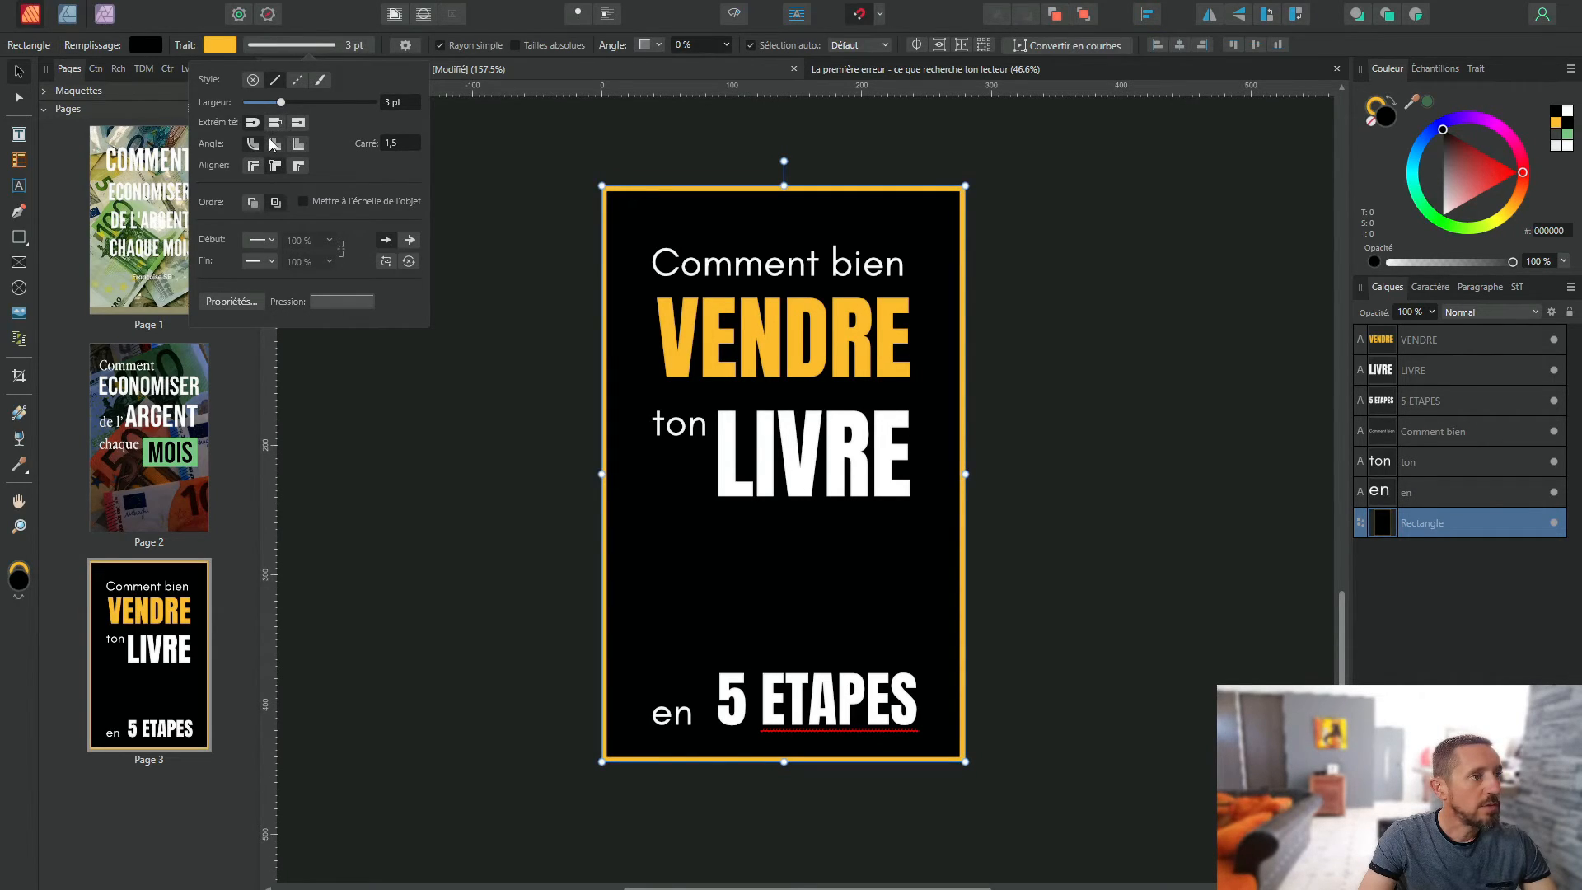
left_click_drag(281, 102, 292, 102)
left_click(499, 336)
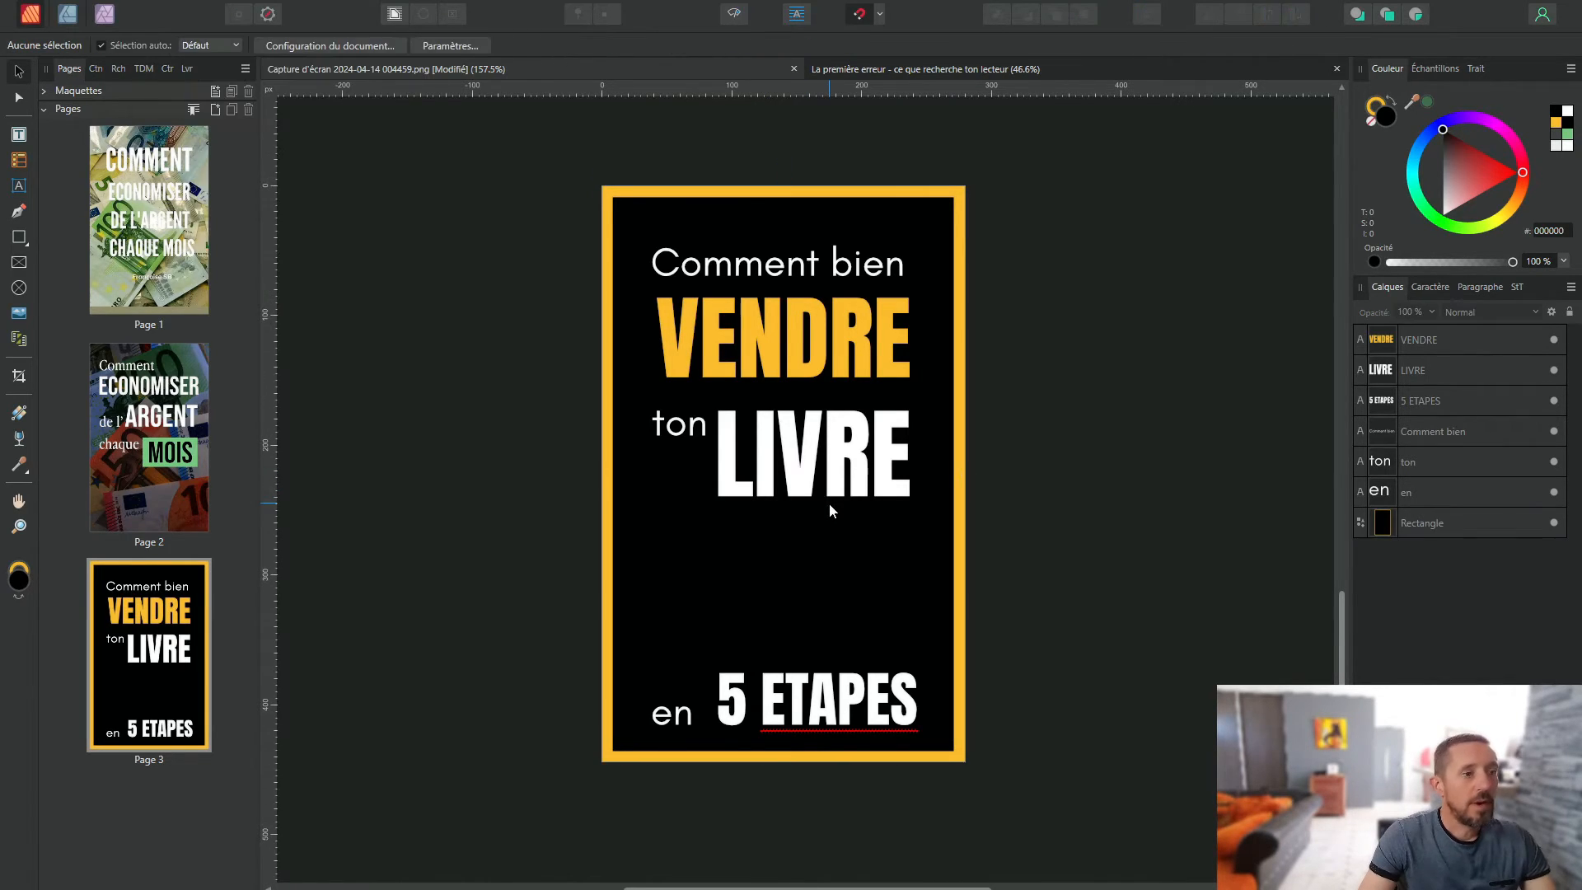
Step: Move the "Comment bien", "VENDRE", "ton" and "LIVRE" texts up together and enlarge them to span most of the width inside the frame
mouse_move(427, 210)
left_mouse_down()
mouse_move(768, 388)
mouse_move(981, 545)
left_mouse_up()
left_click_drag(784, 467, 783, 442)
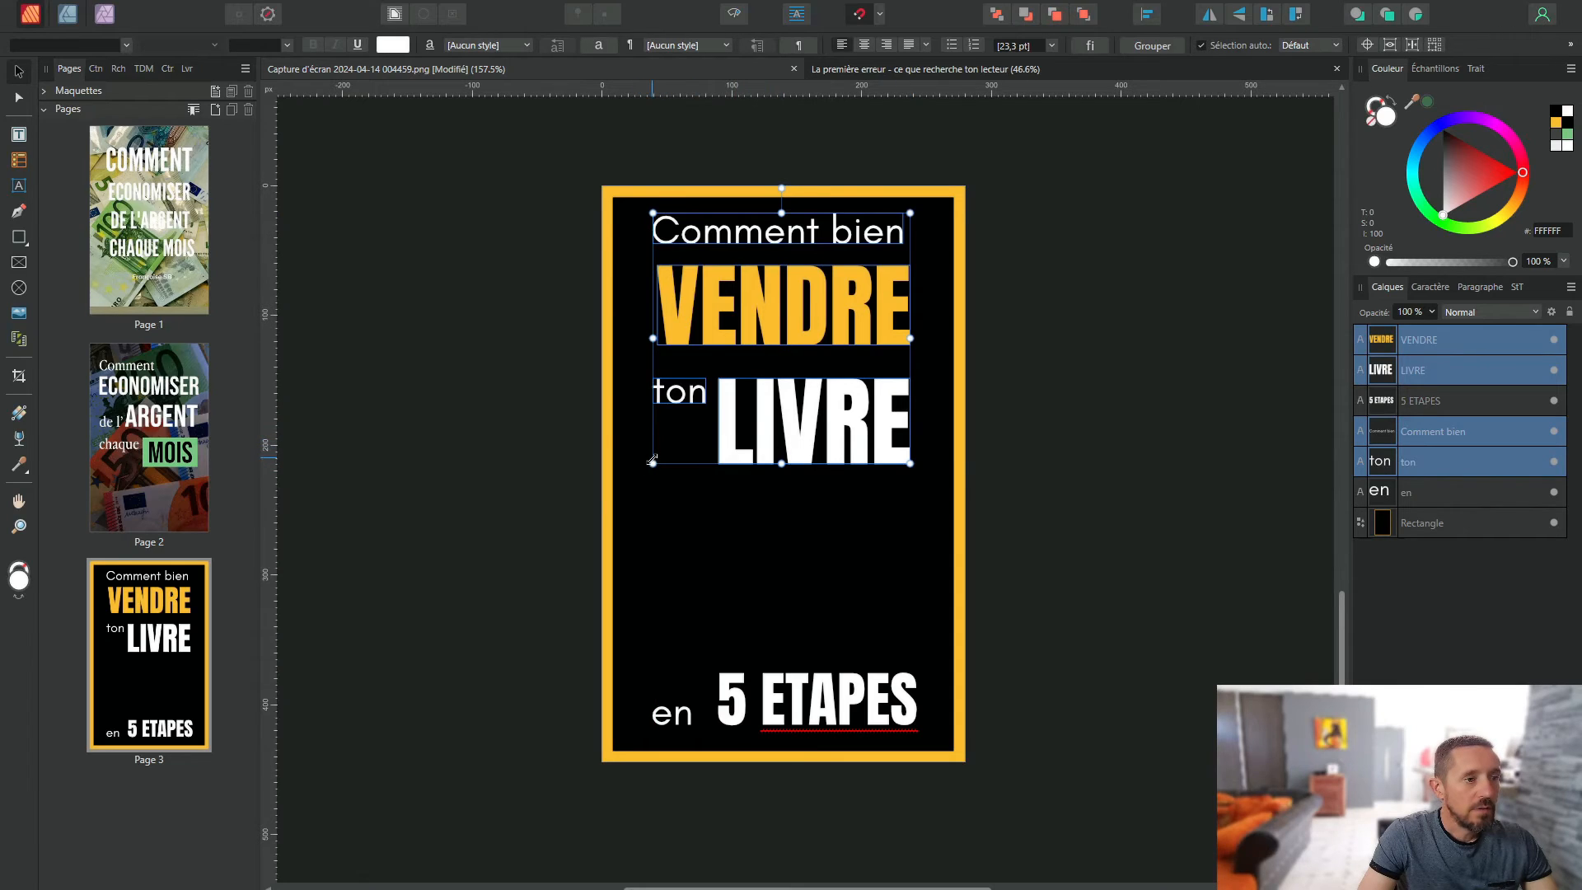
left_click_drag(651, 467, 638, 482)
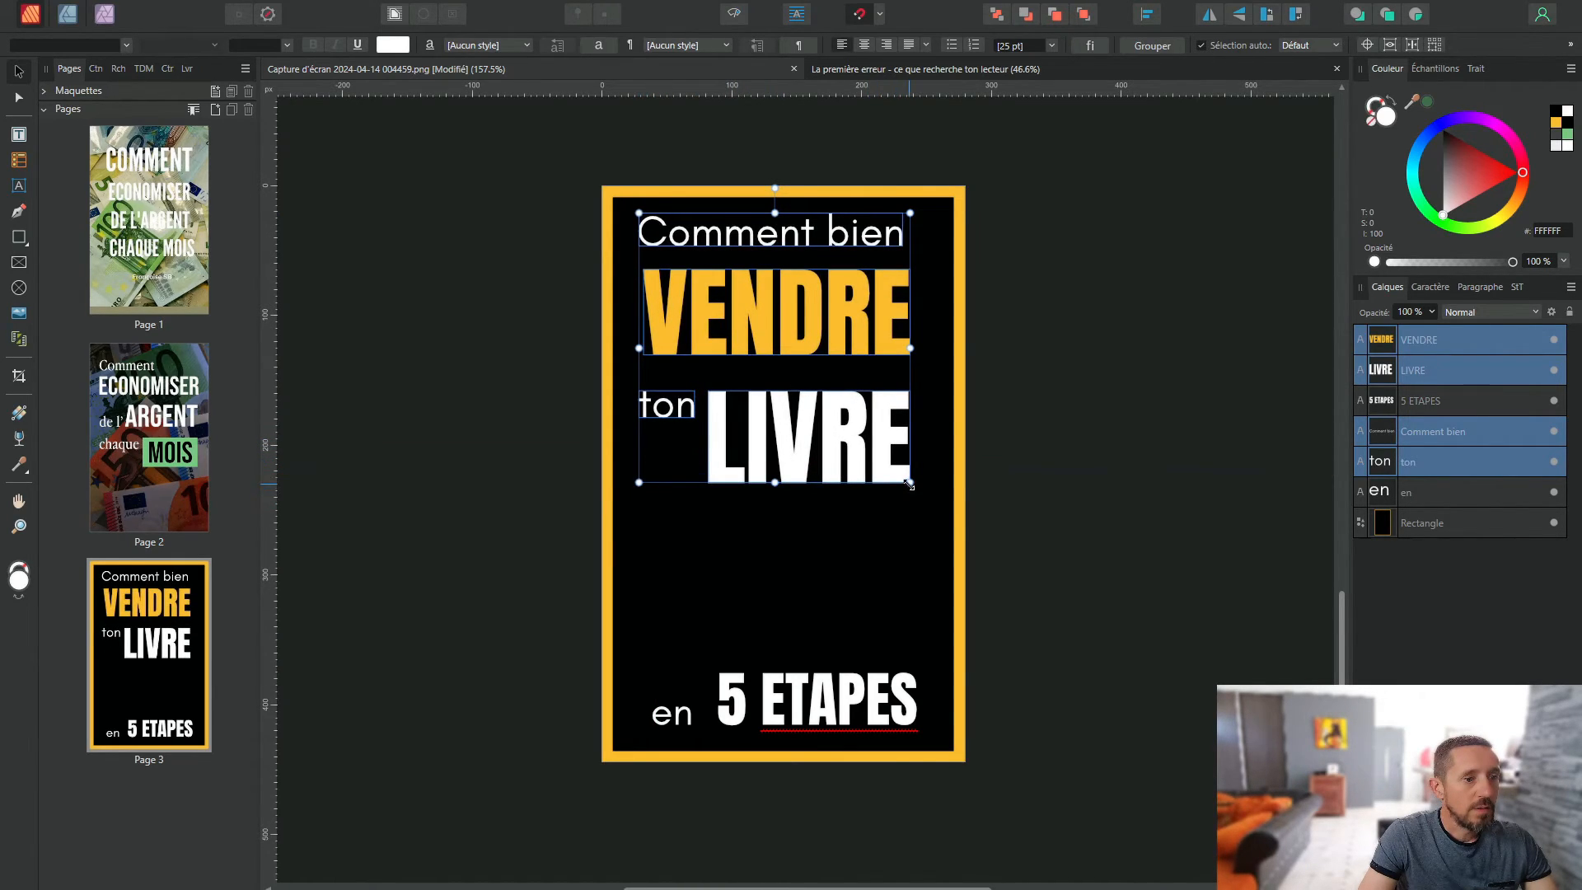
left_click_drag(911, 484, 924, 490)
left_click(517, 433)
Step: Tighten the title's line spacing by moving "ton" and "LIVRE" up, and shifting them with "VENDRE" closer to "Comment bien"
scroll(517, 433, "up", 1)
left_click_drag(511, 413, 808, 487)
left_click(407, 316)
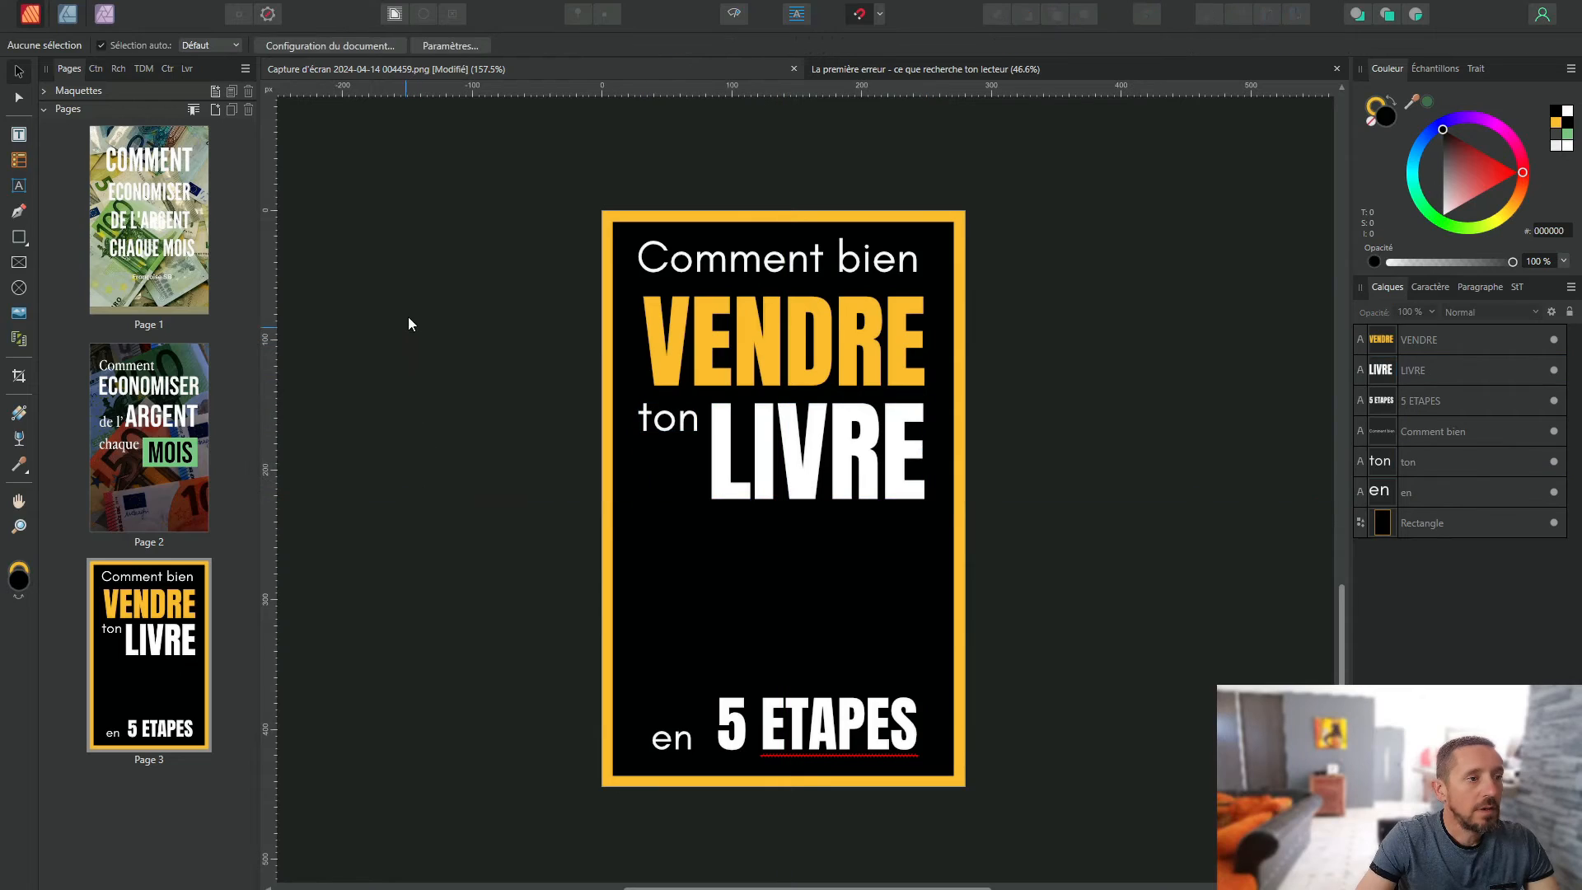
left_click_drag(425, 267, 1043, 566)
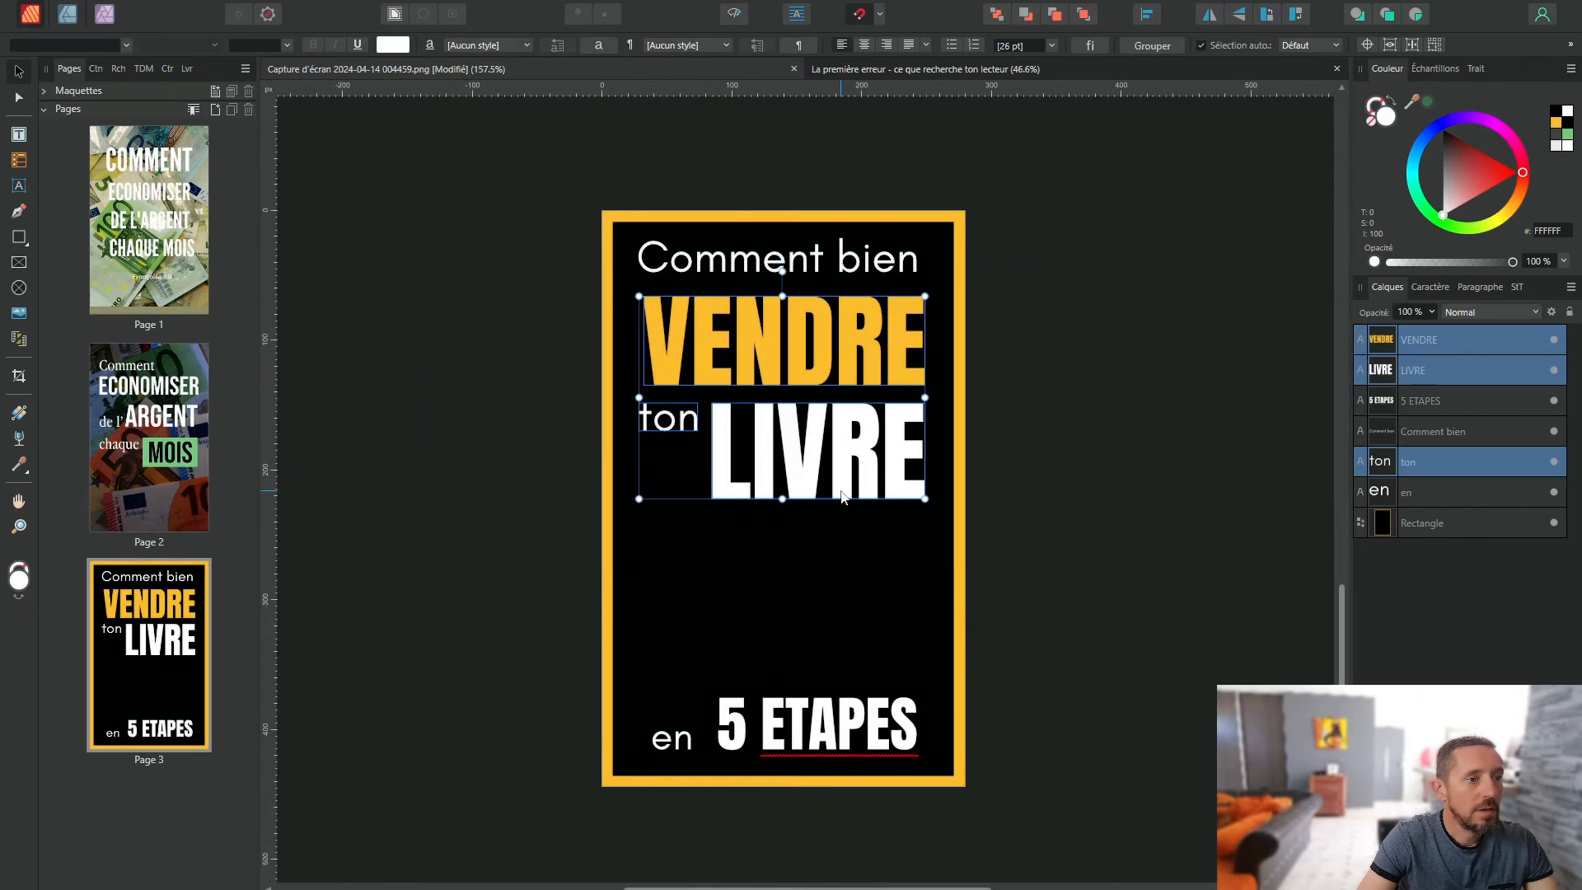
left_click_drag(839, 492, 839, 482)
left_click(448, 659)
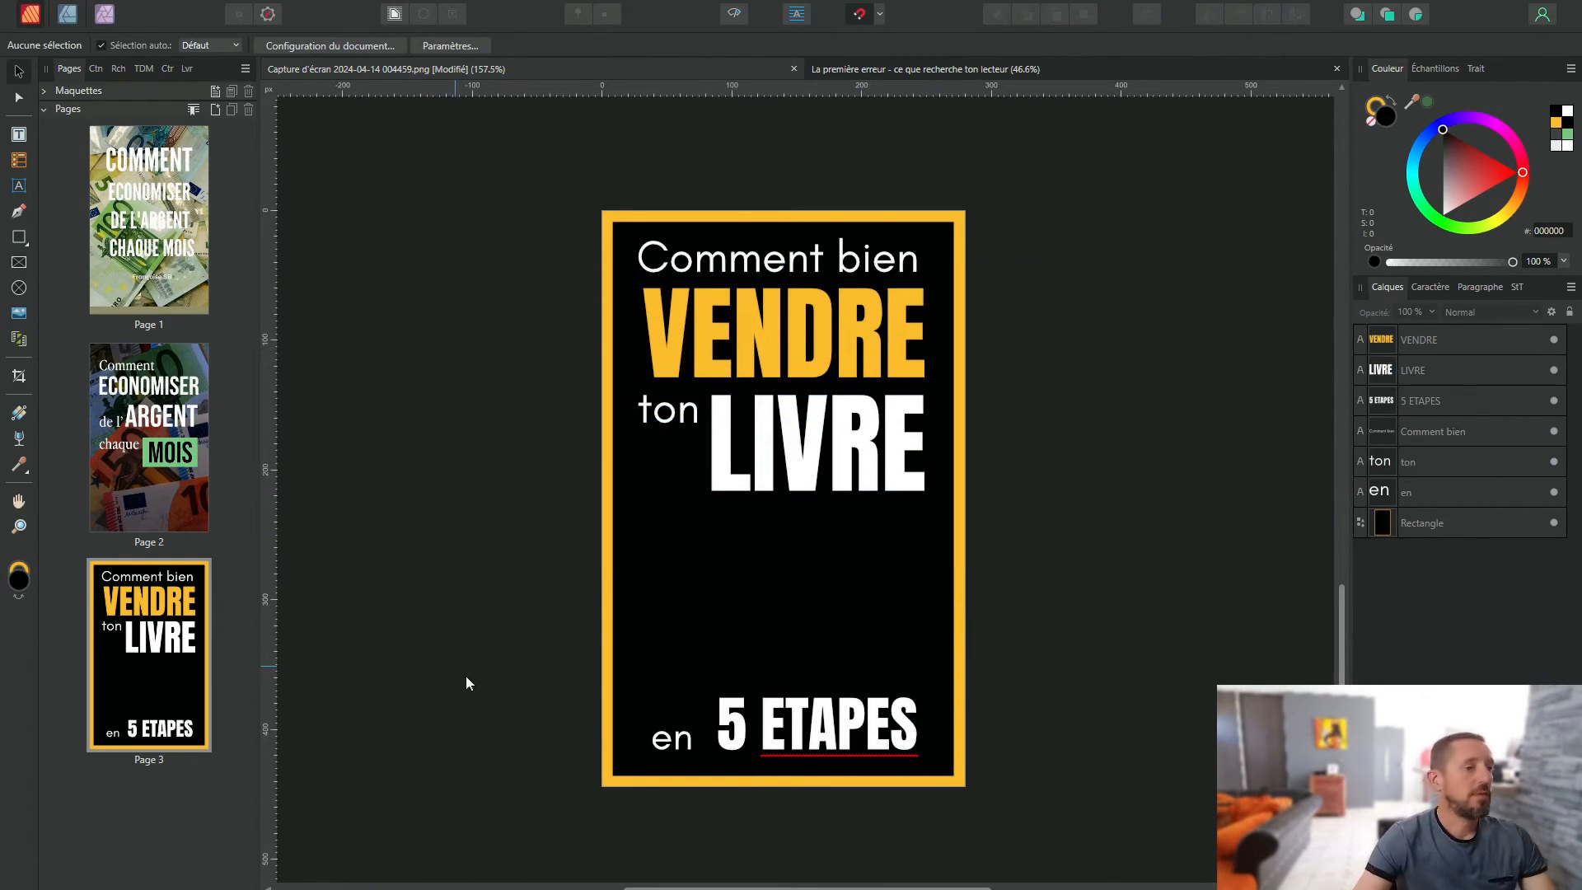
scroll(591, 352, "down", 3)
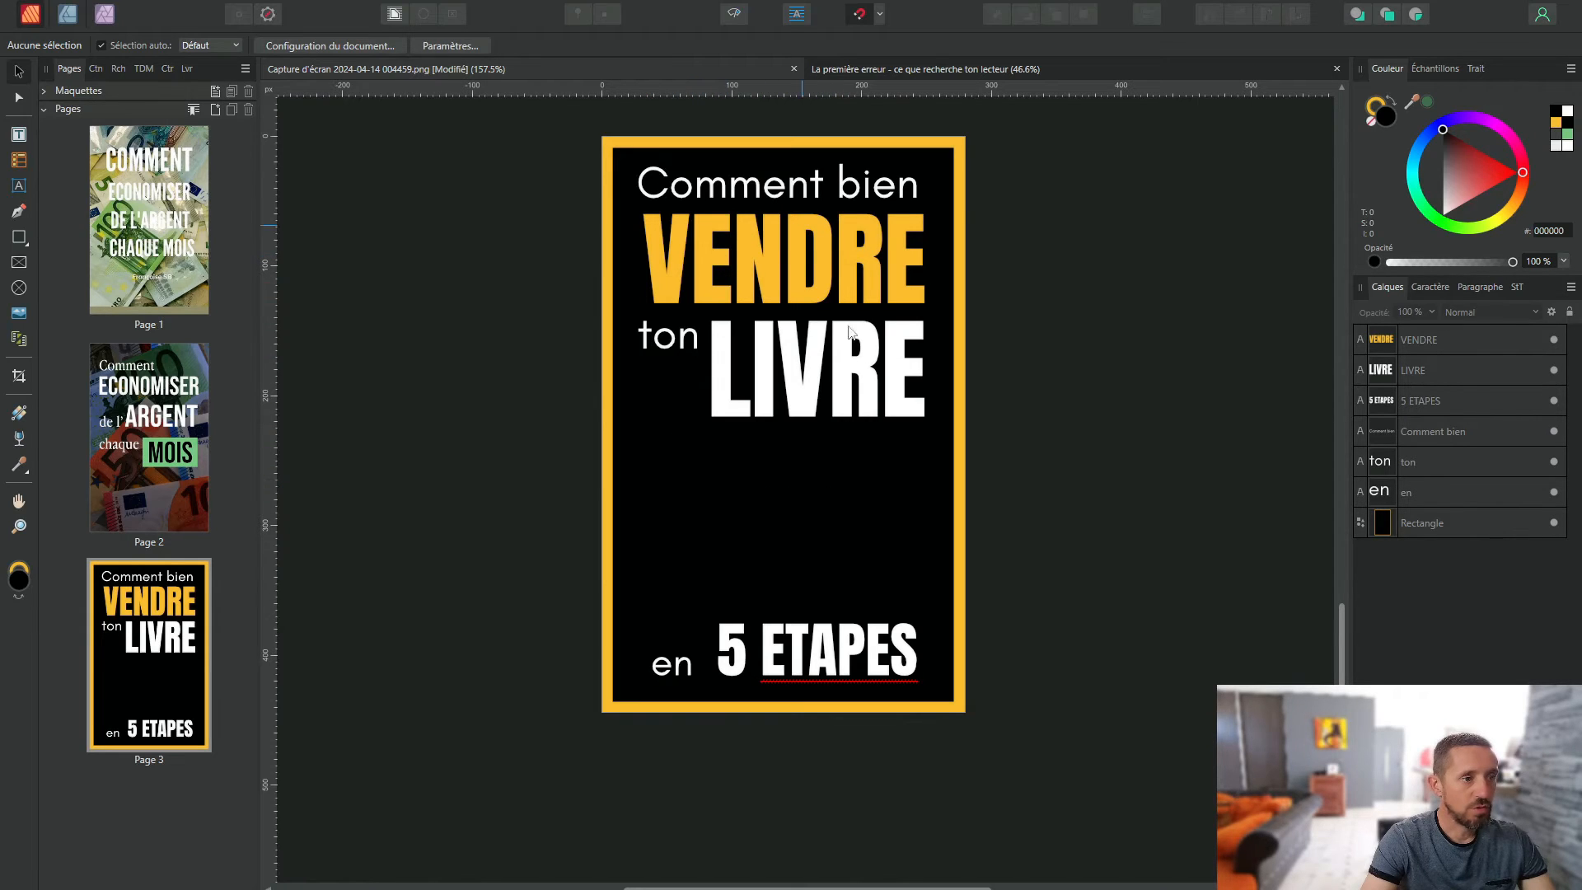
Step: Switch to Freepik in the browser and search its assets for "femme heureuse orange livre"
left_click(898, 878)
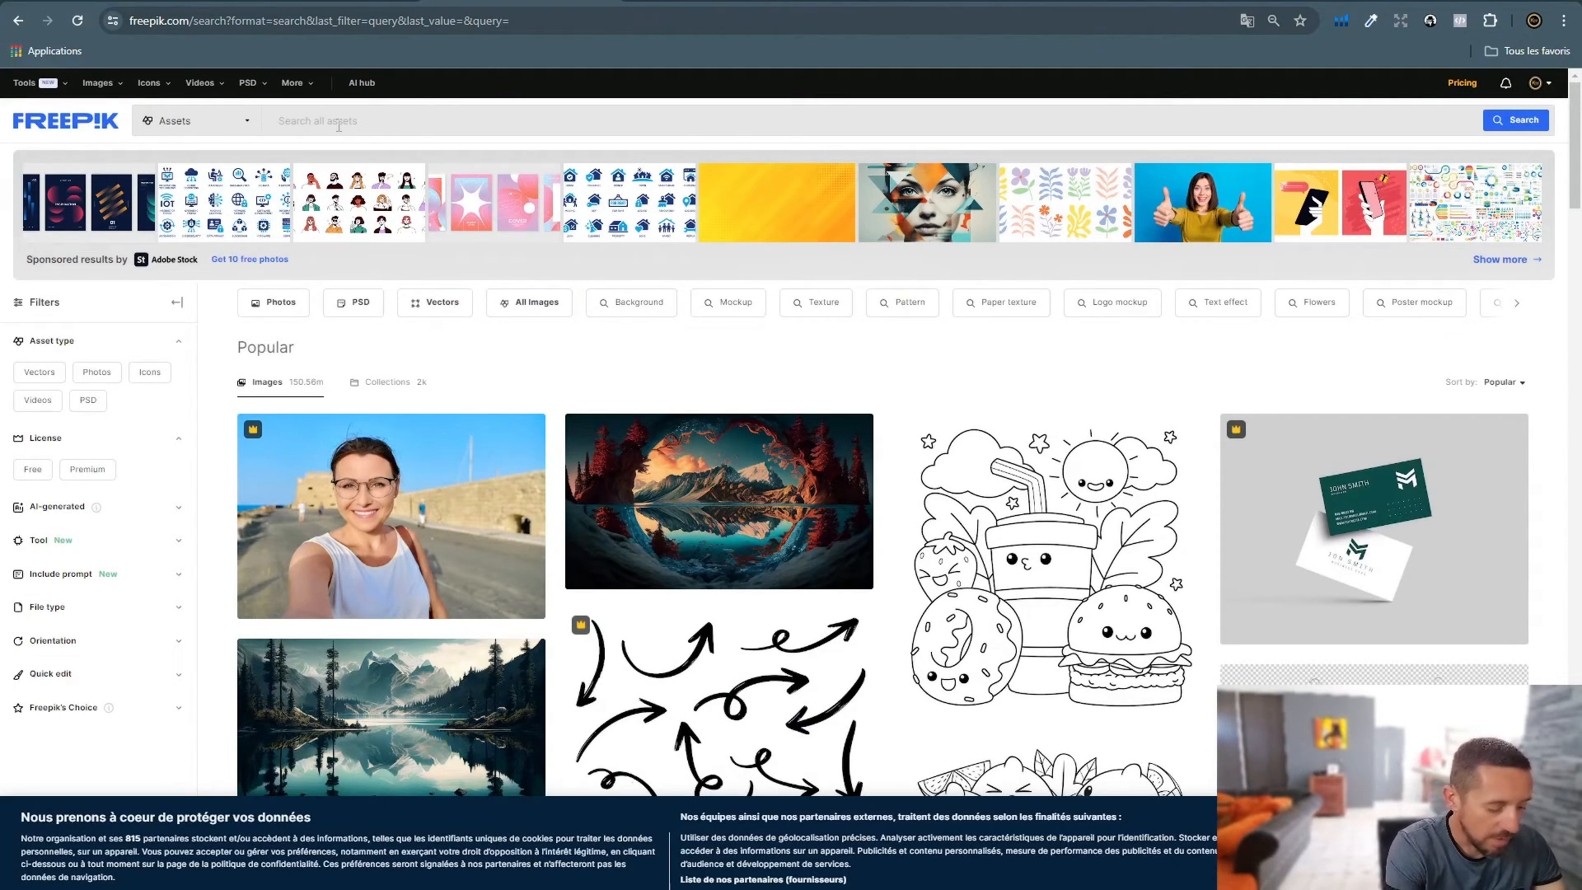
type("femme heureuse orange livre")
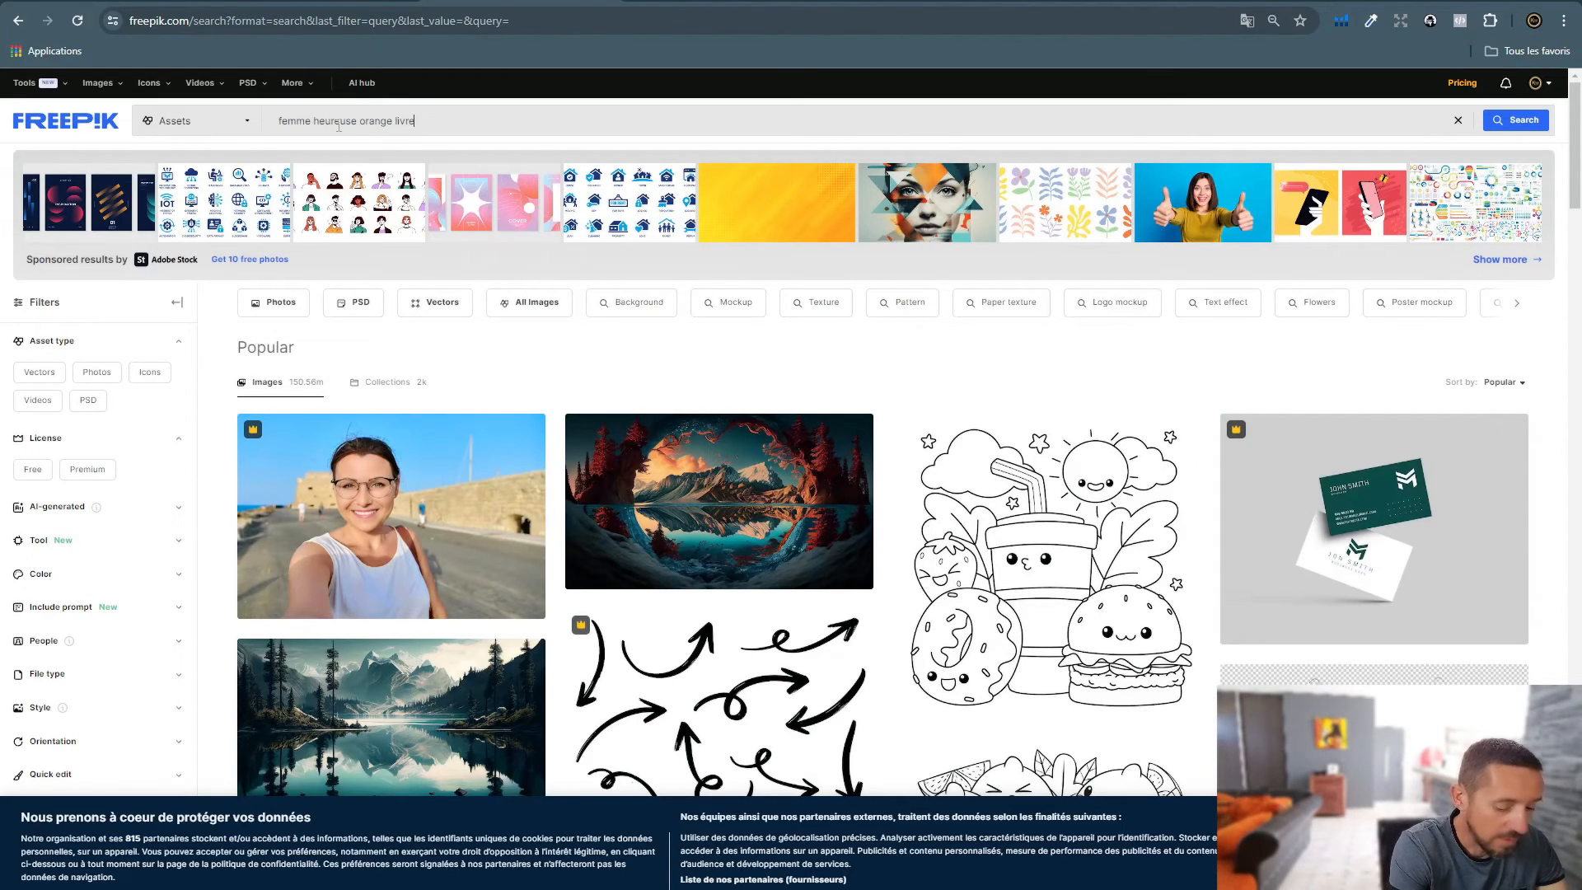
key("Return")
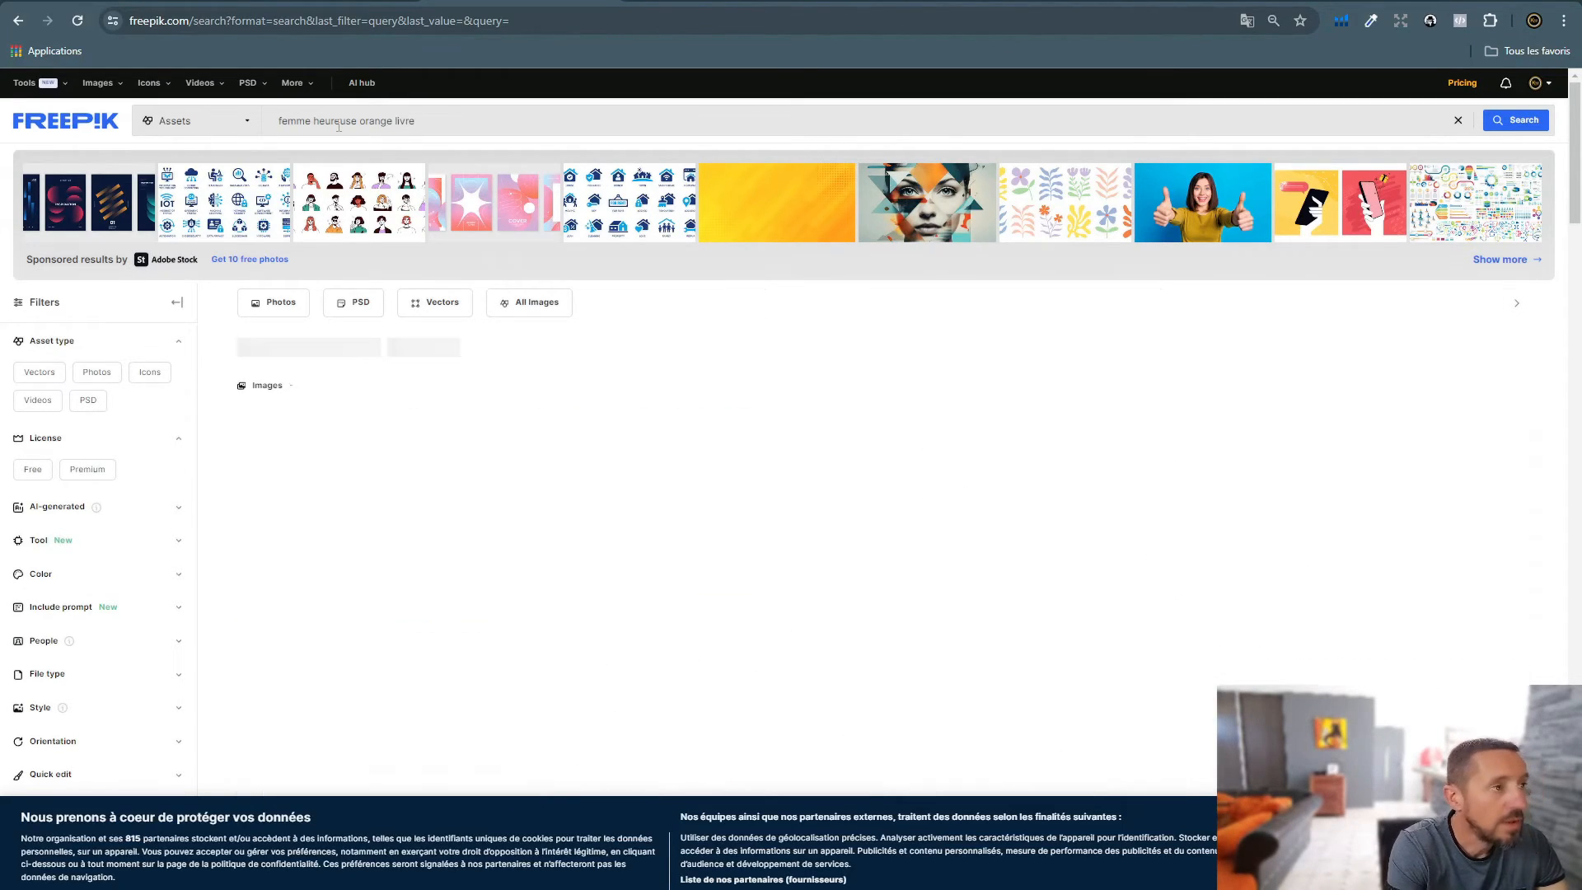
Step: Browse the results and download the photo of the blonde woman in yellow holding a book with one finger raised
scroll(692, 393, "down", 3)
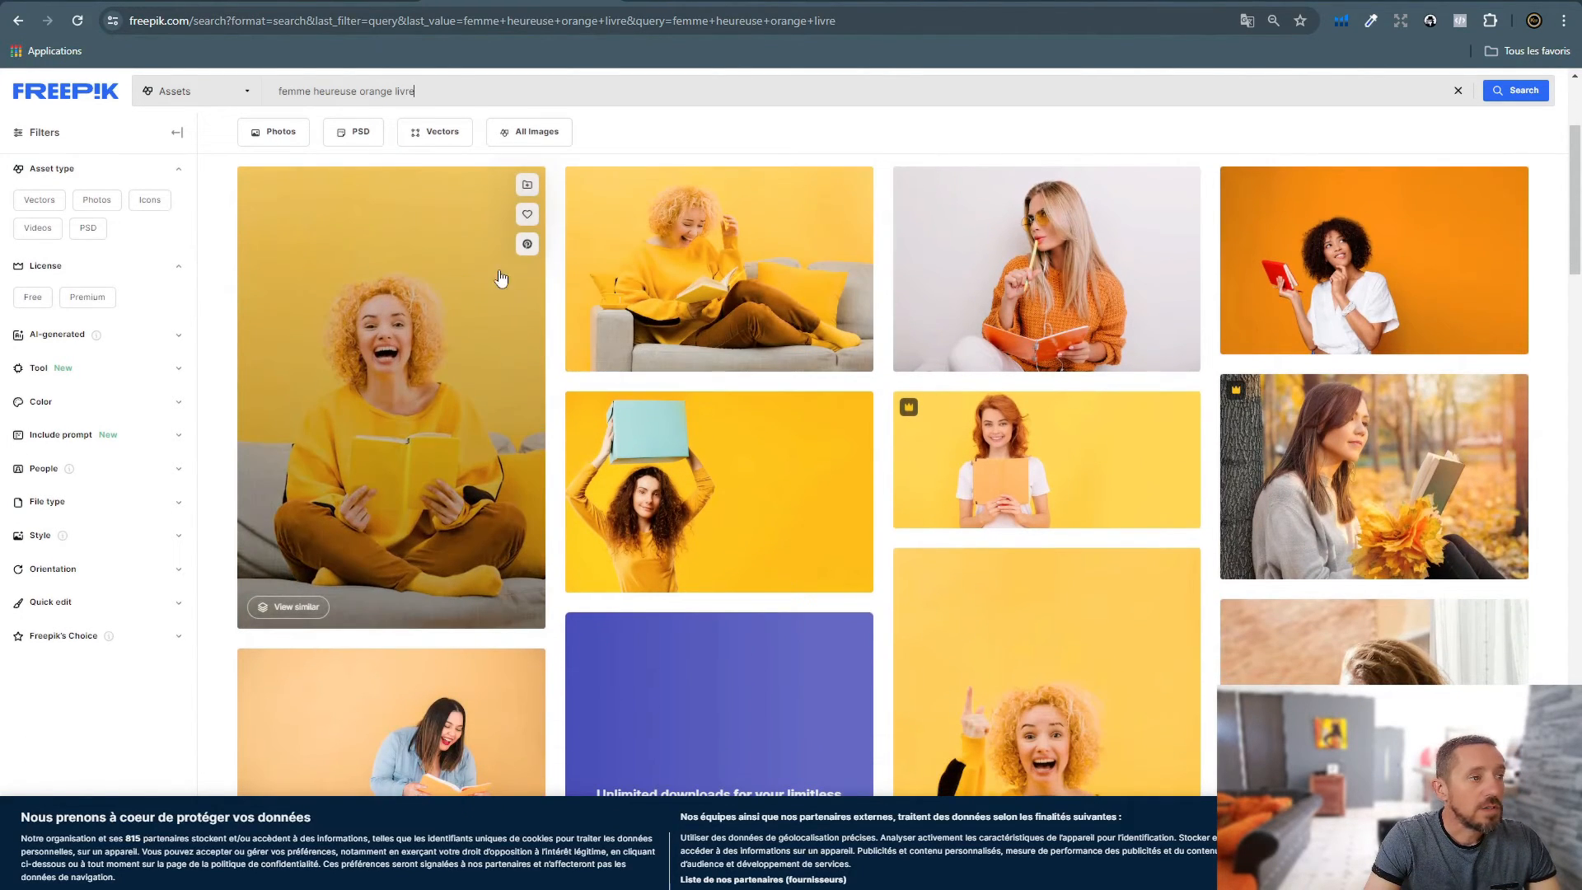
scroll(383, 524, "down", 1)
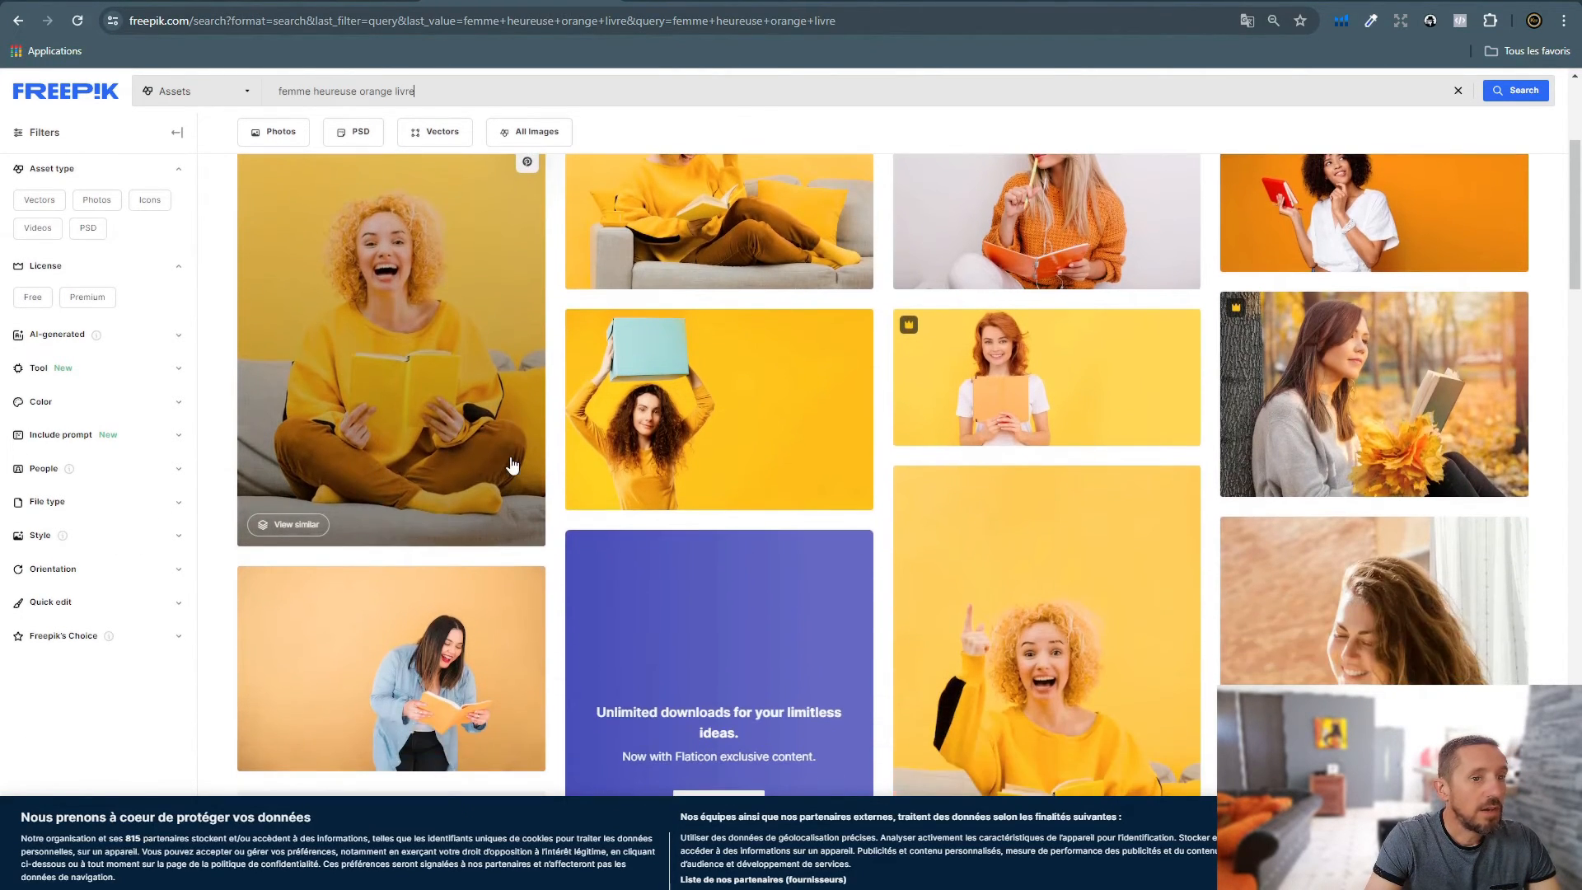
scroll(505, 463, "up", 2)
scroll(415, 472, "down", 1)
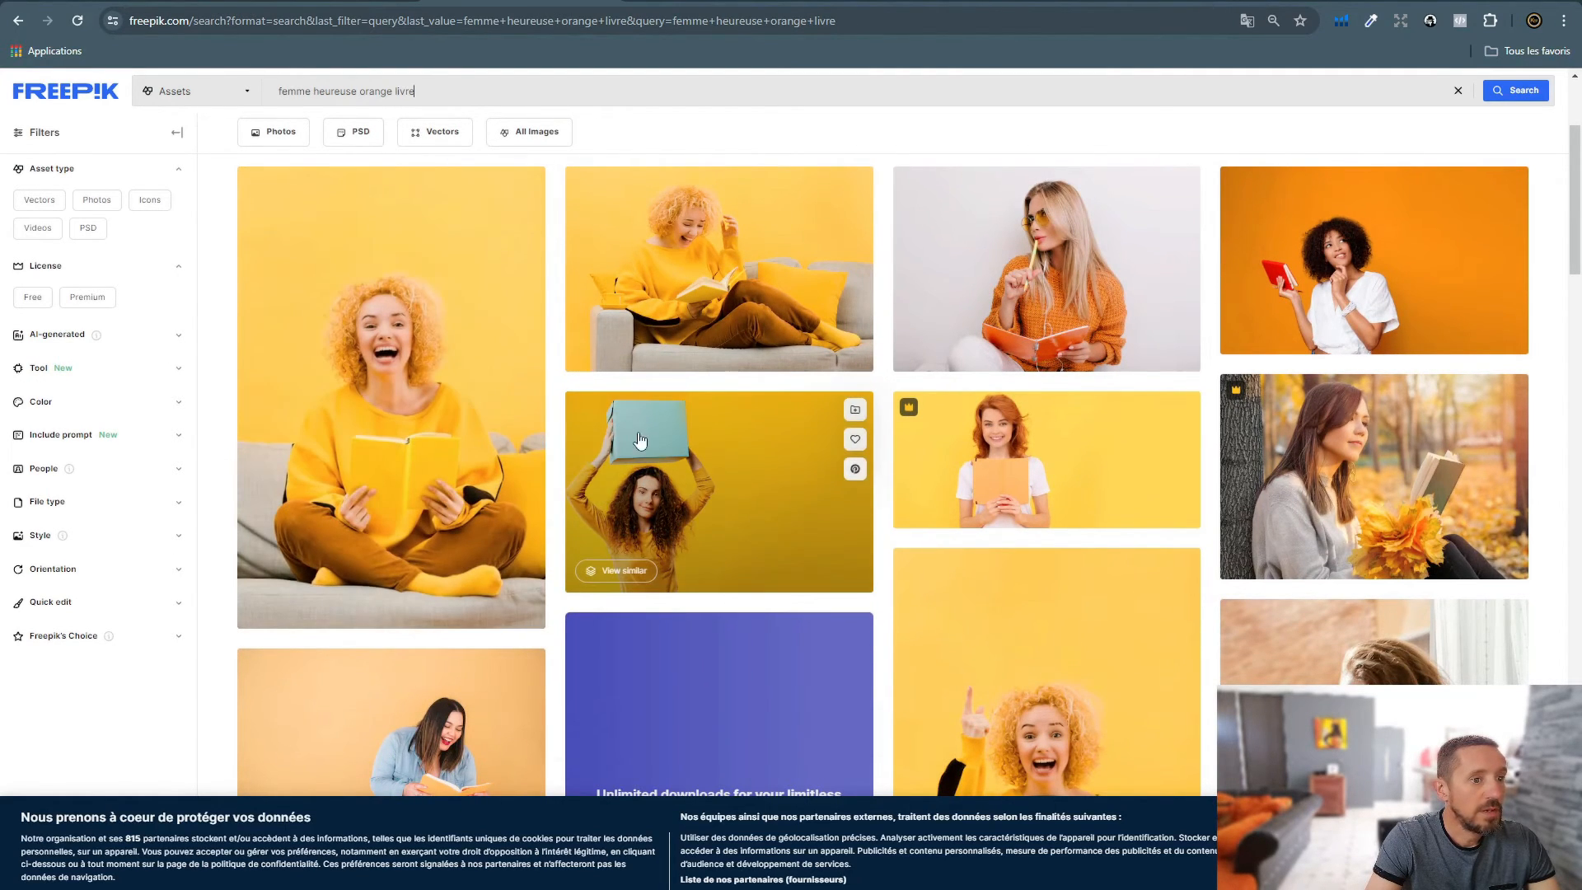
scroll(758, 329, "down", 5)
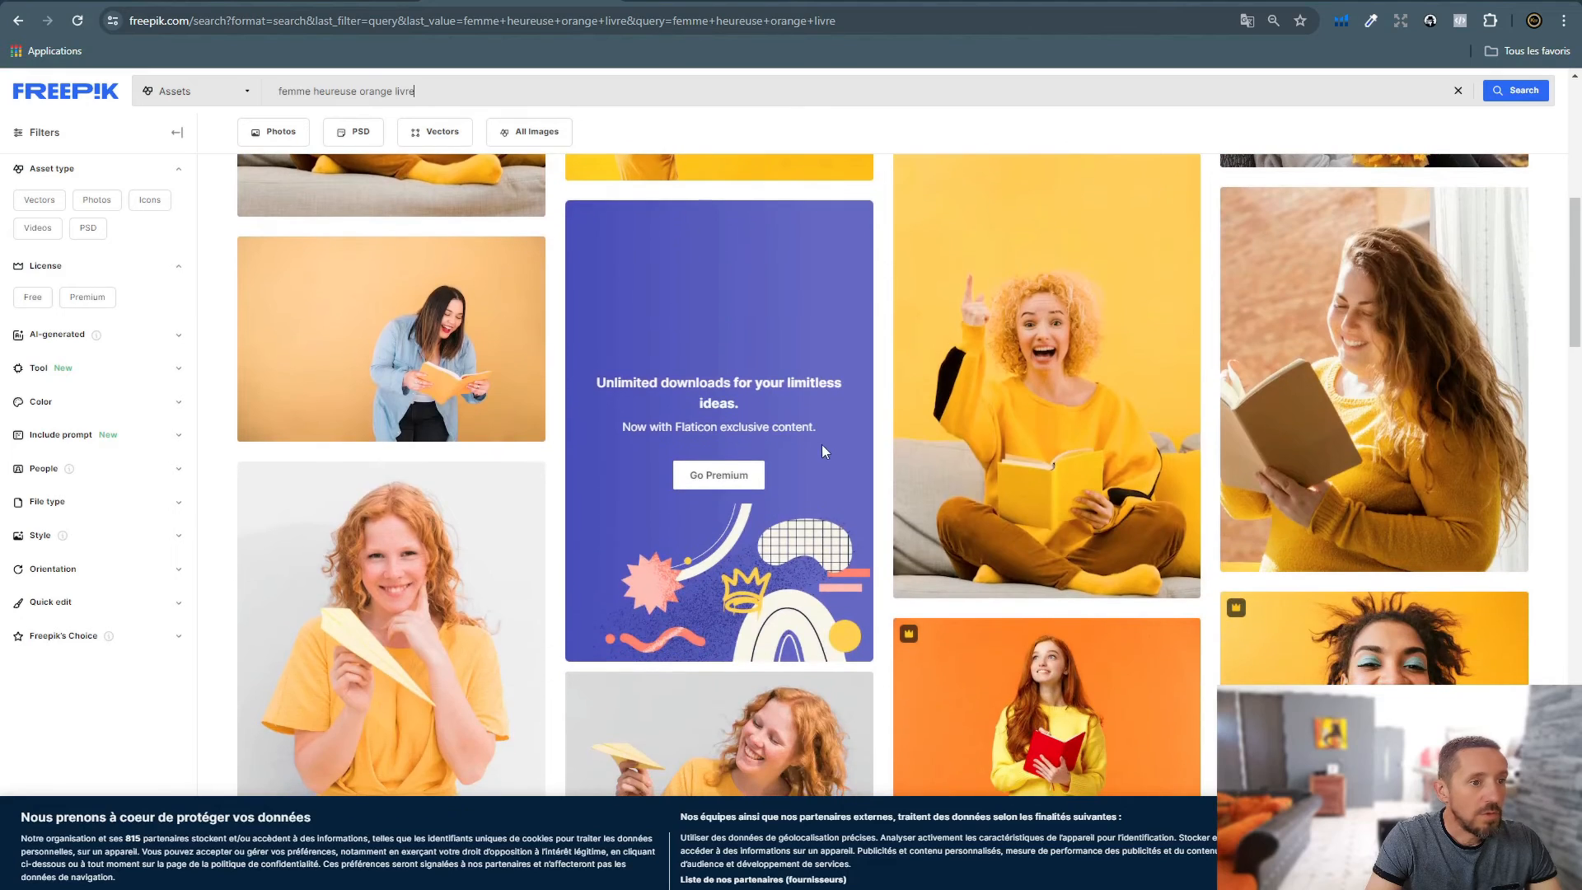
scroll(1017, 461, "up", 2)
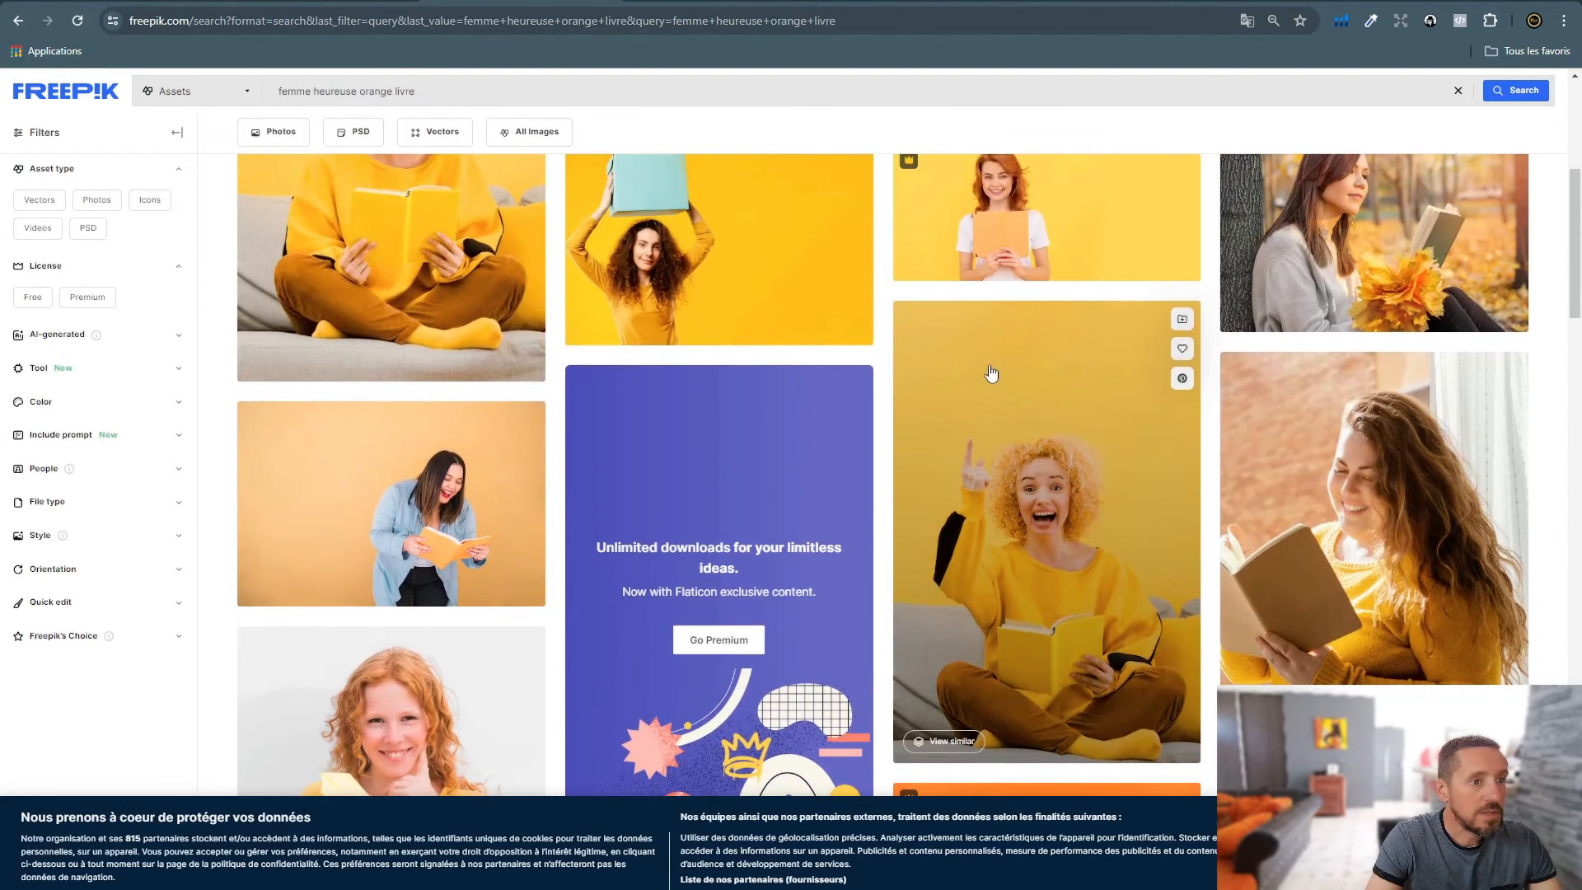
scroll(1006, 482, "down", 3)
scroll(1046, 510, "up", 3)
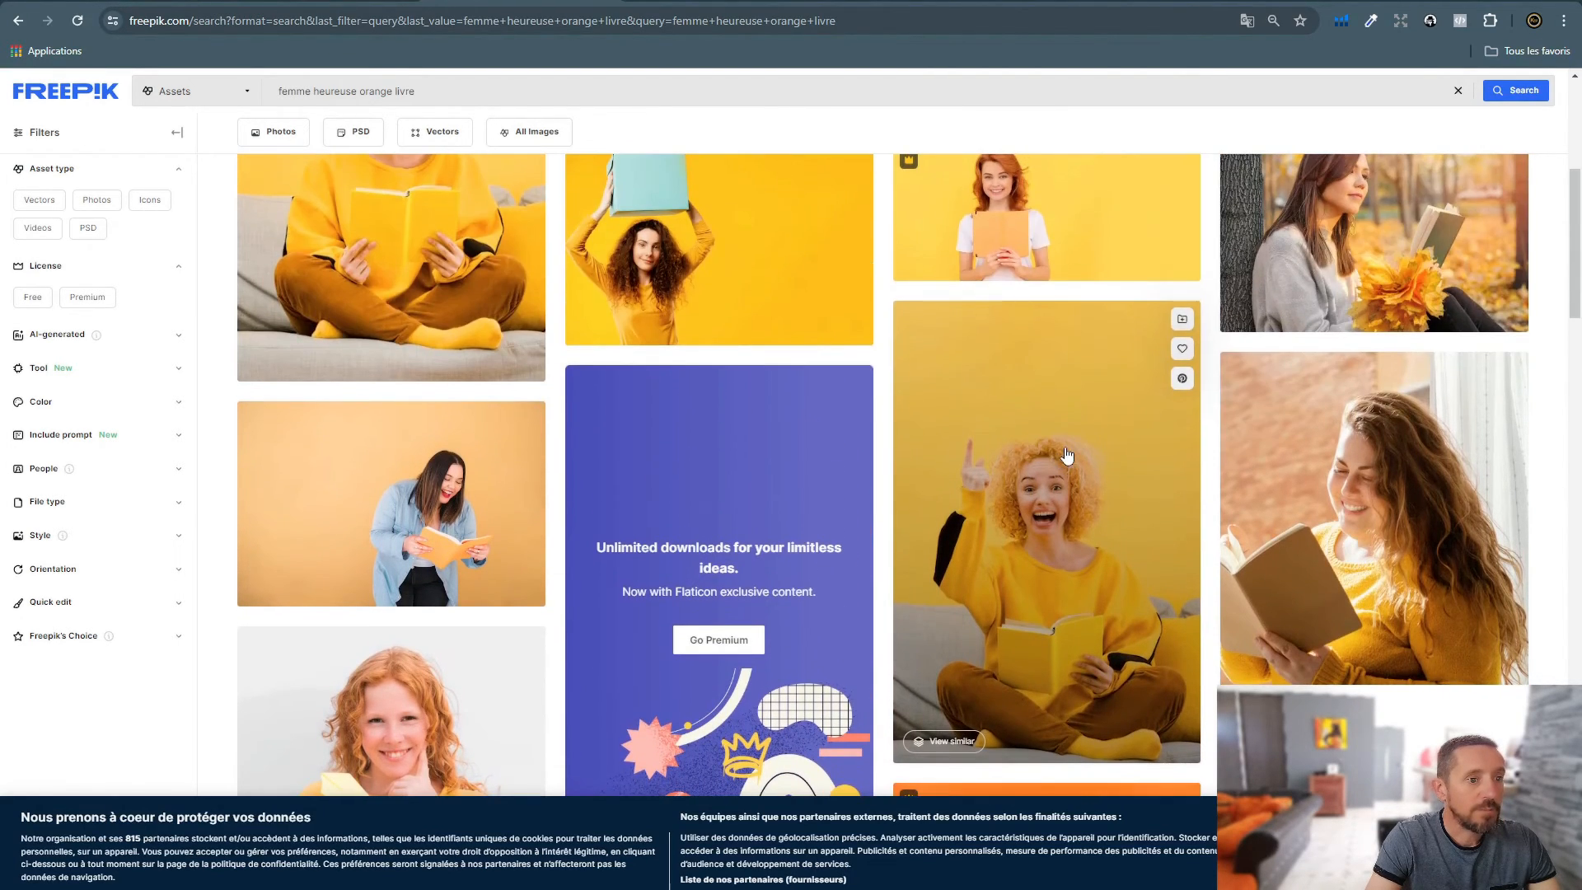
left_click(1059, 527)
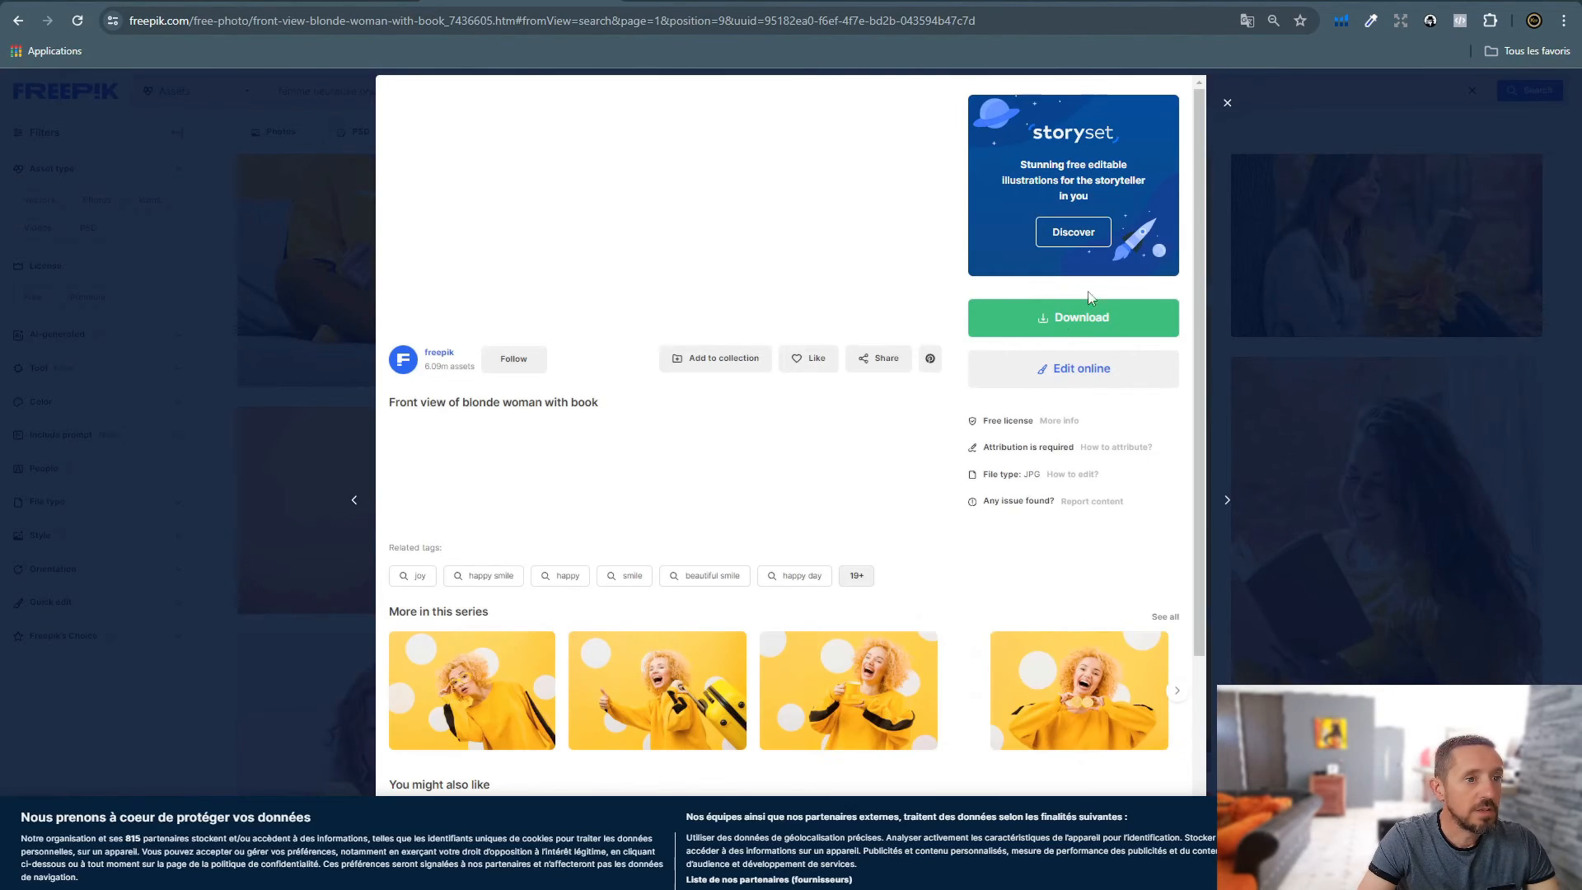
left_click(1069, 321)
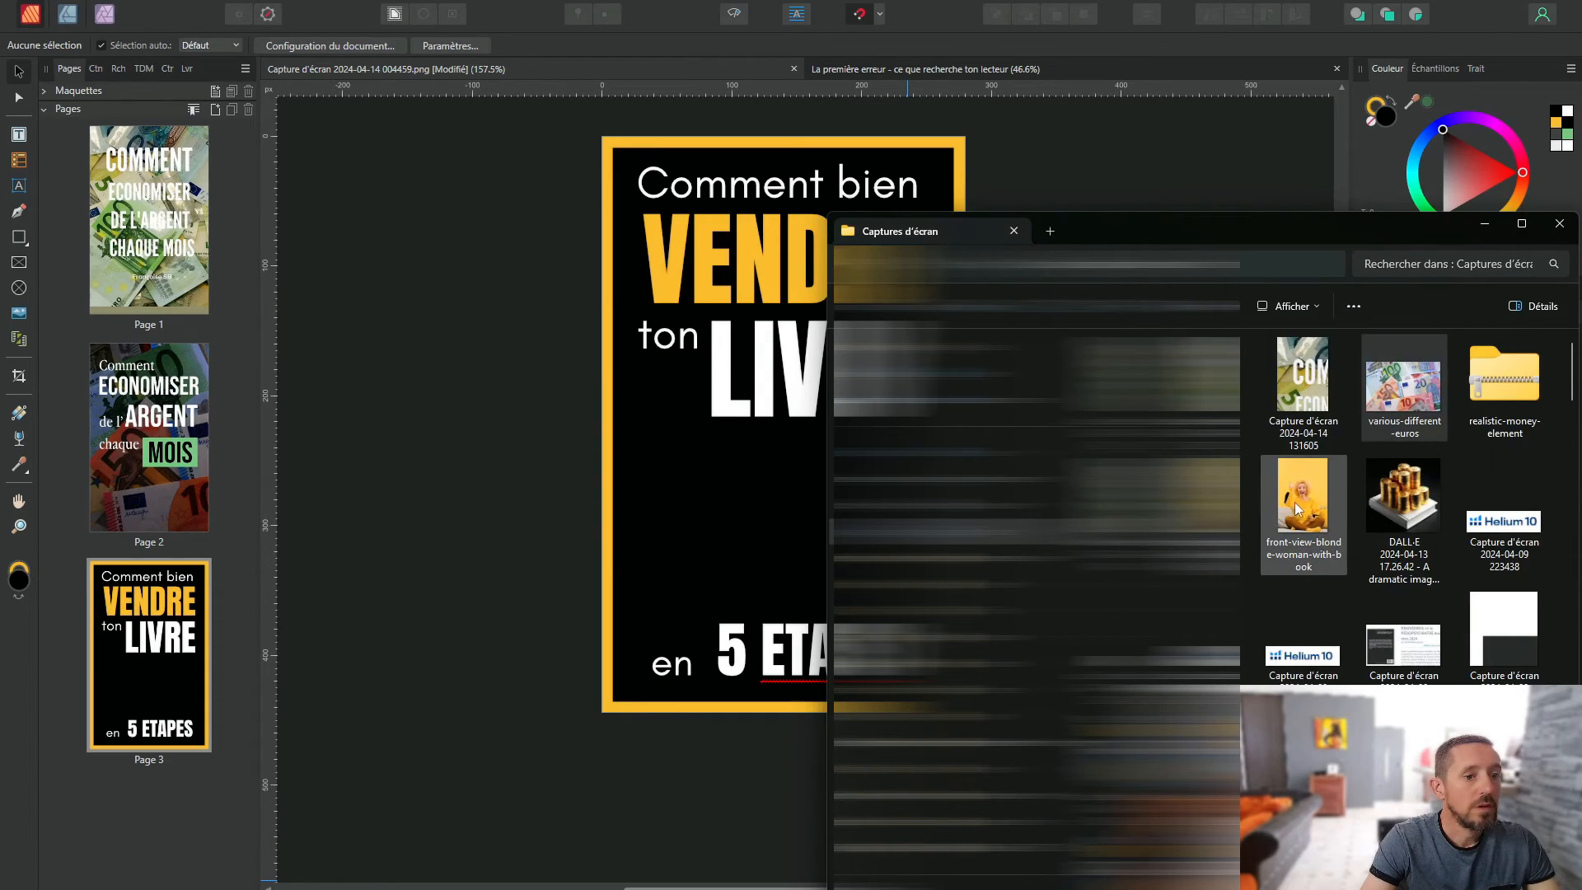
Step: Place the front-view-blonde-woman-with-book photo on the third cover and shrink it to fit between "LIVRE" and "5 ETAPES"
left_click_drag(1297, 507, 734, 532)
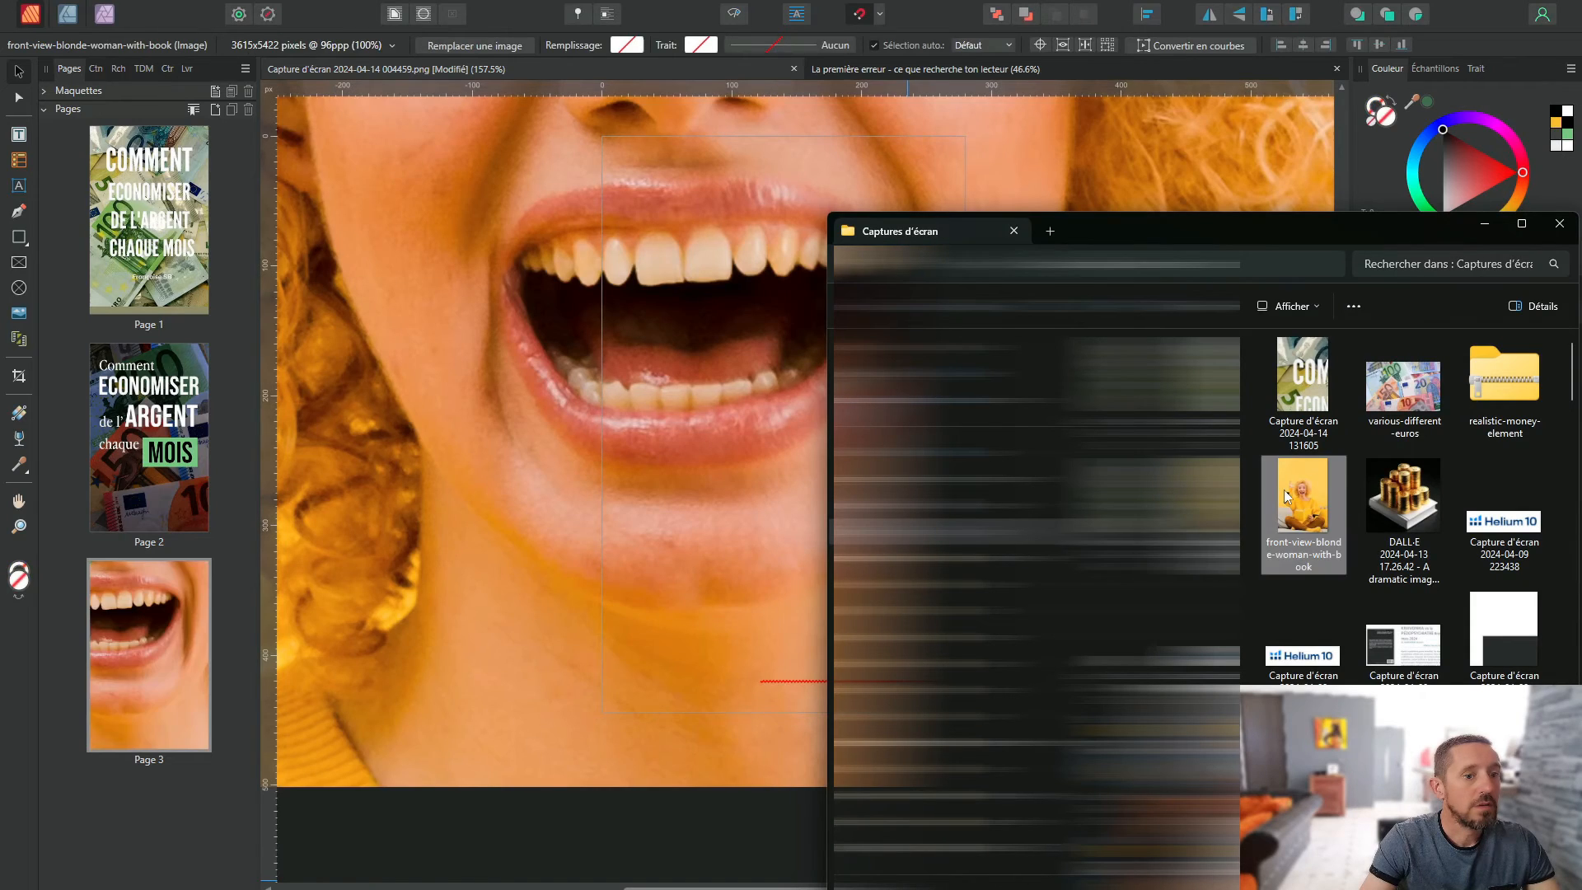
left_click(1484, 223)
scroll(791, 439, "down", 10)
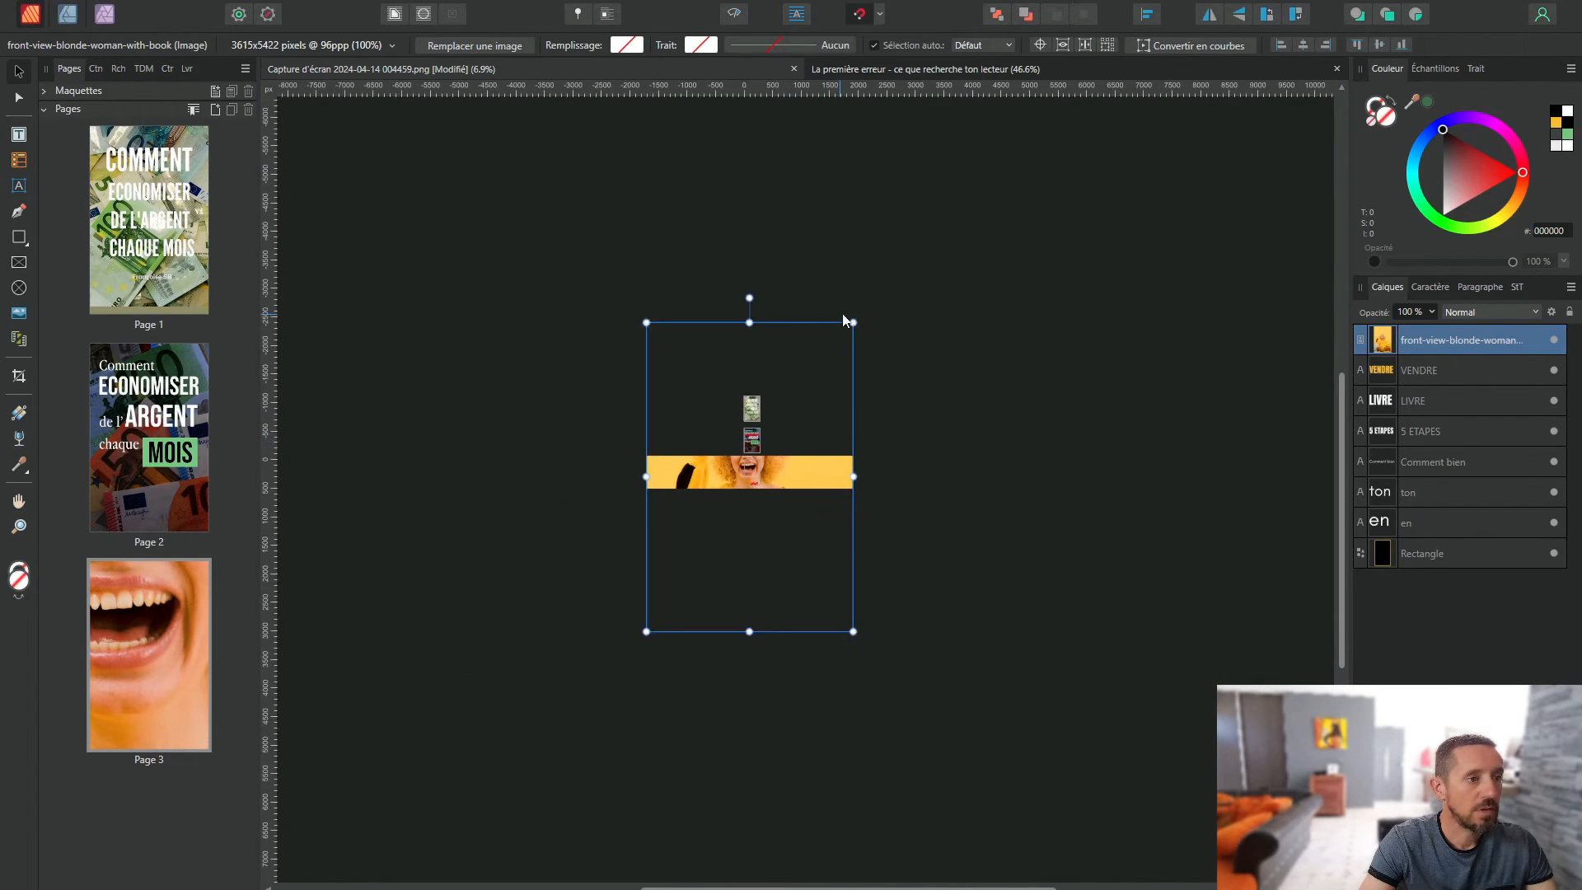
left_click_drag(852, 323, 756, 474)
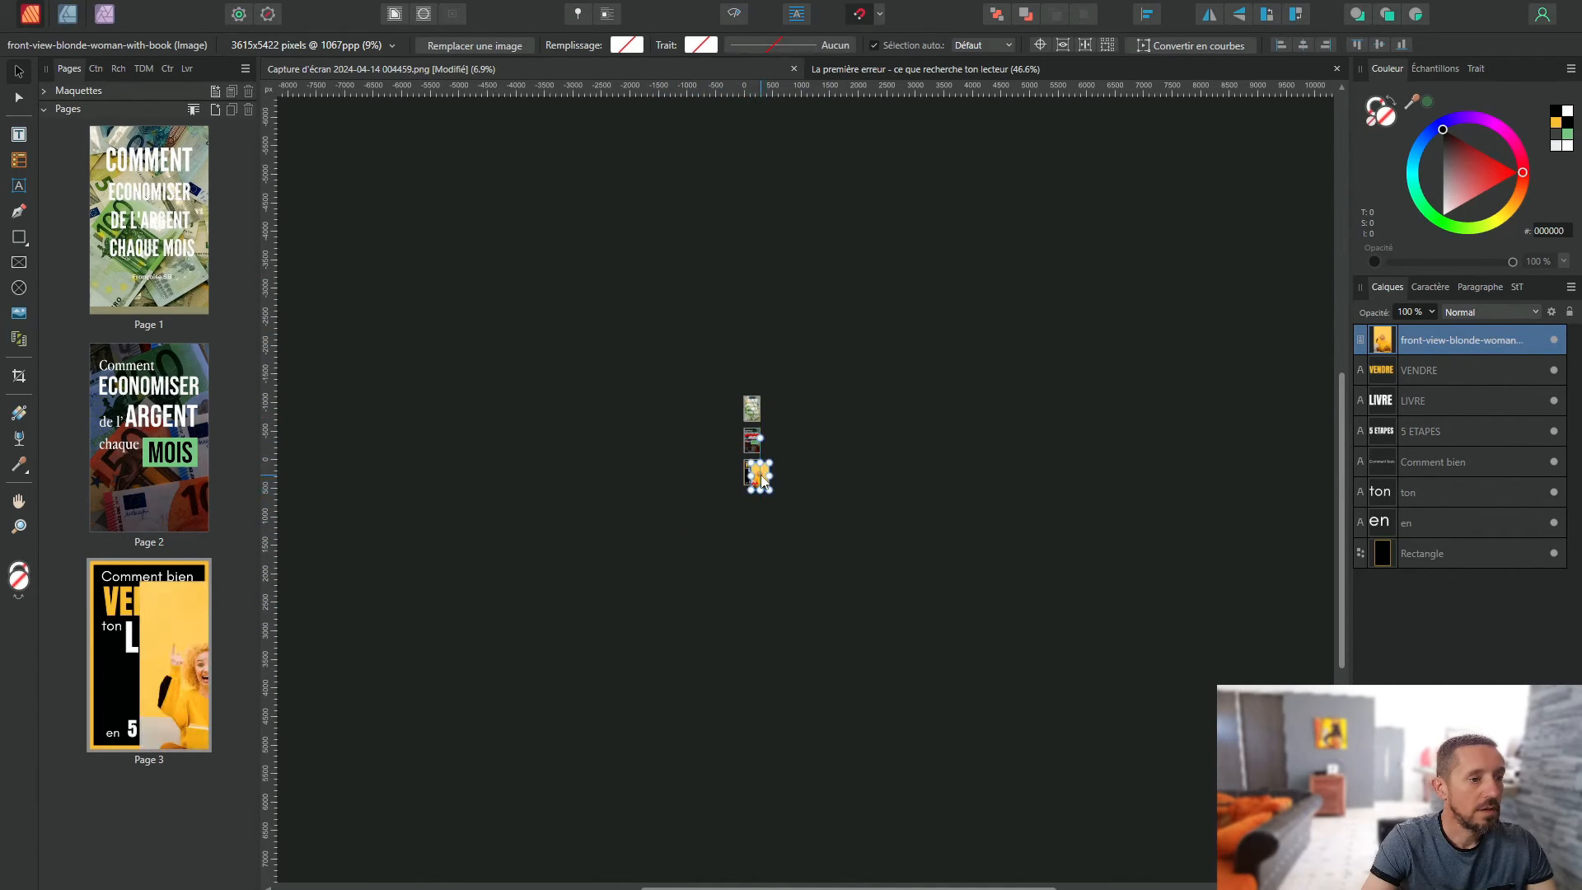
scroll(765, 472, "up", 9)
left_click_drag(865, 284, 607, 659)
left_click_drag(579, 728, 553, 552)
scroll(554, 552, "up", 1)
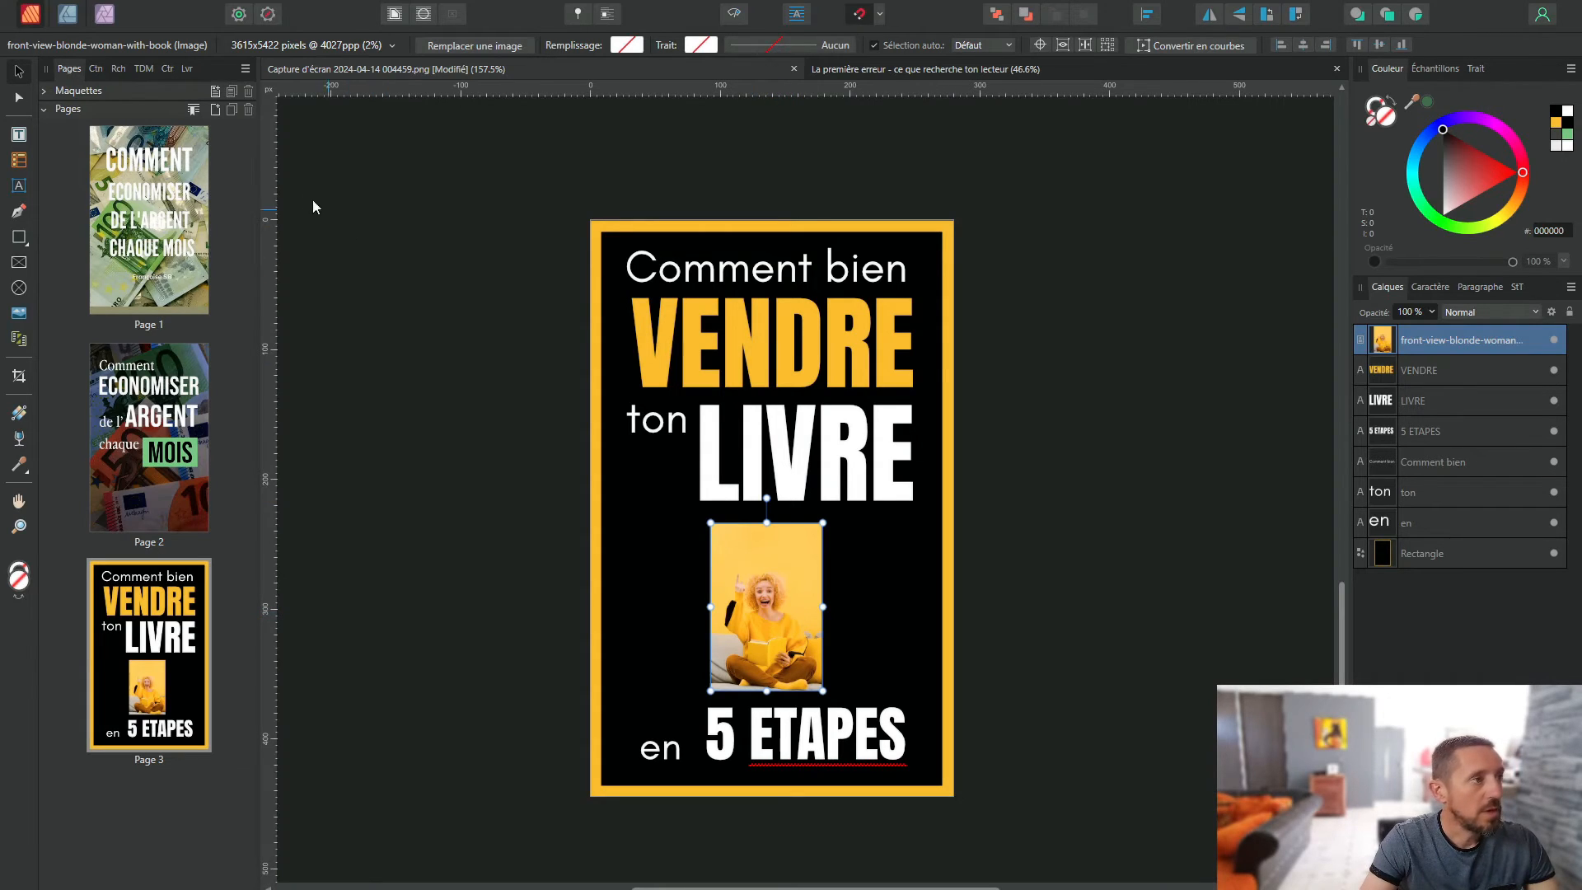
Step: Bring the woman's photo into the Photo persona and activate the Selection Brush for cutting her out
left_click(106, 15)
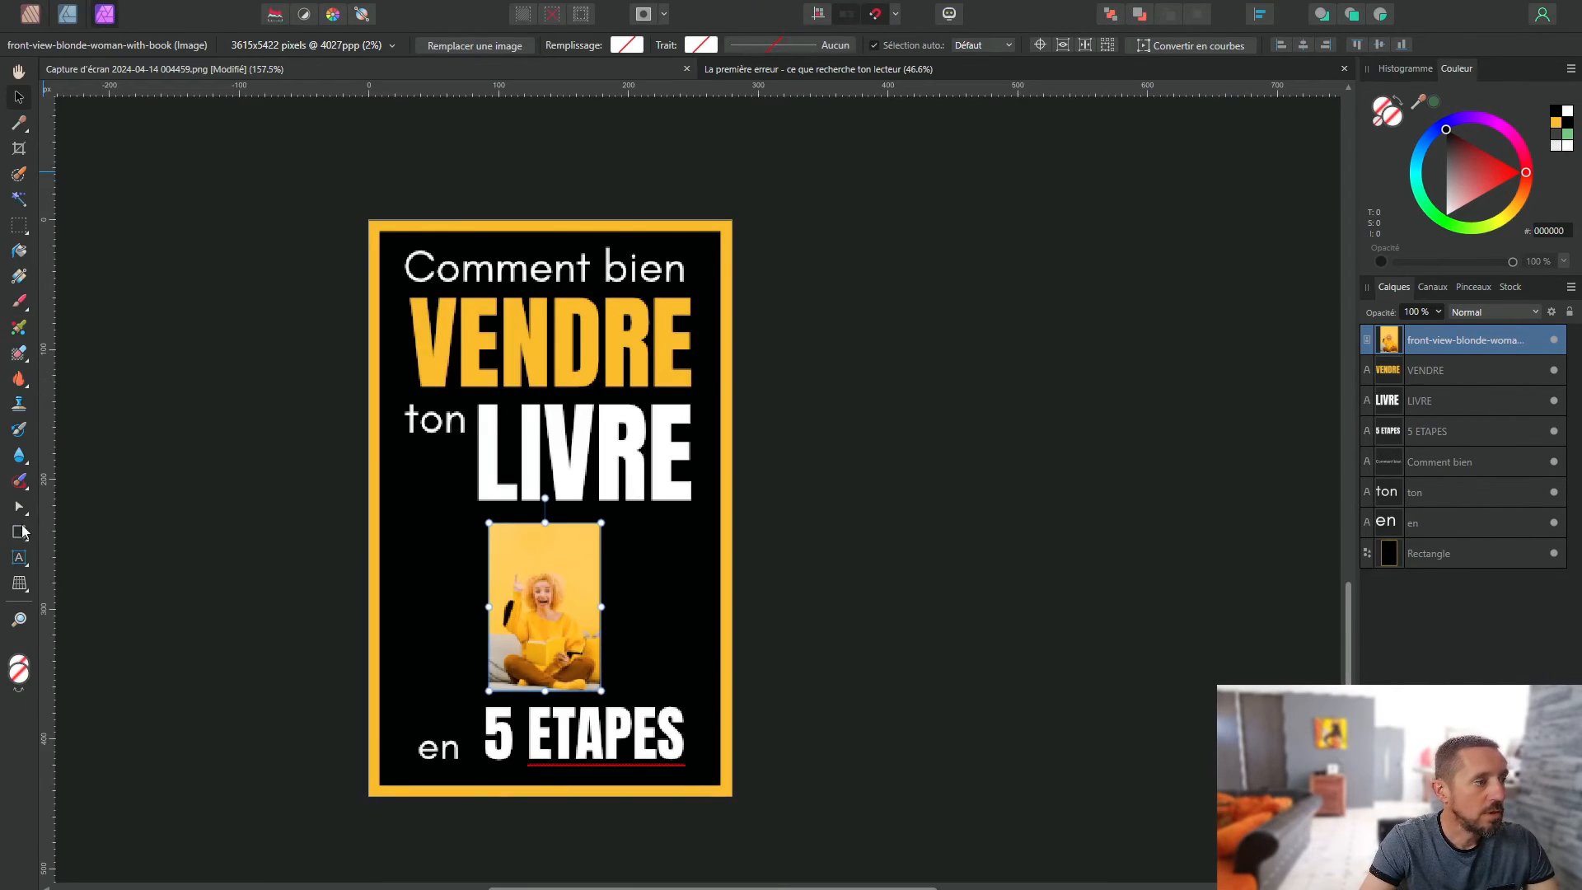
left_click(20, 178)
scroll(565, 561, "up", 4)
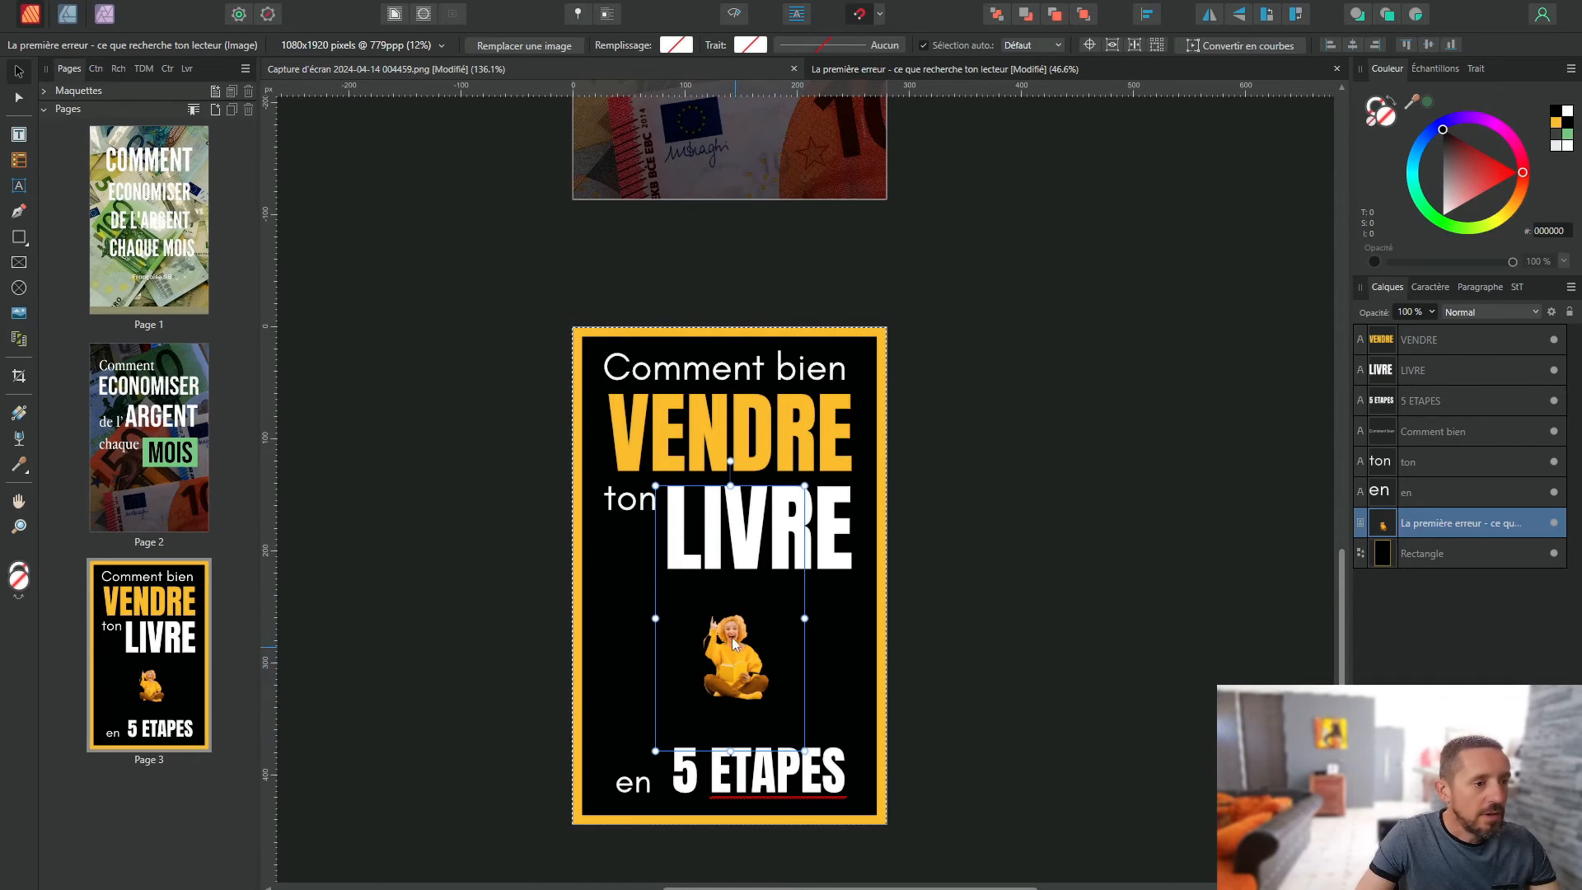
Step: Enlarge the cut-out woman and centre her in the black space between "LIVRE" and "5 ETAPES"
left_click_drag(656, 486, 343, 462)
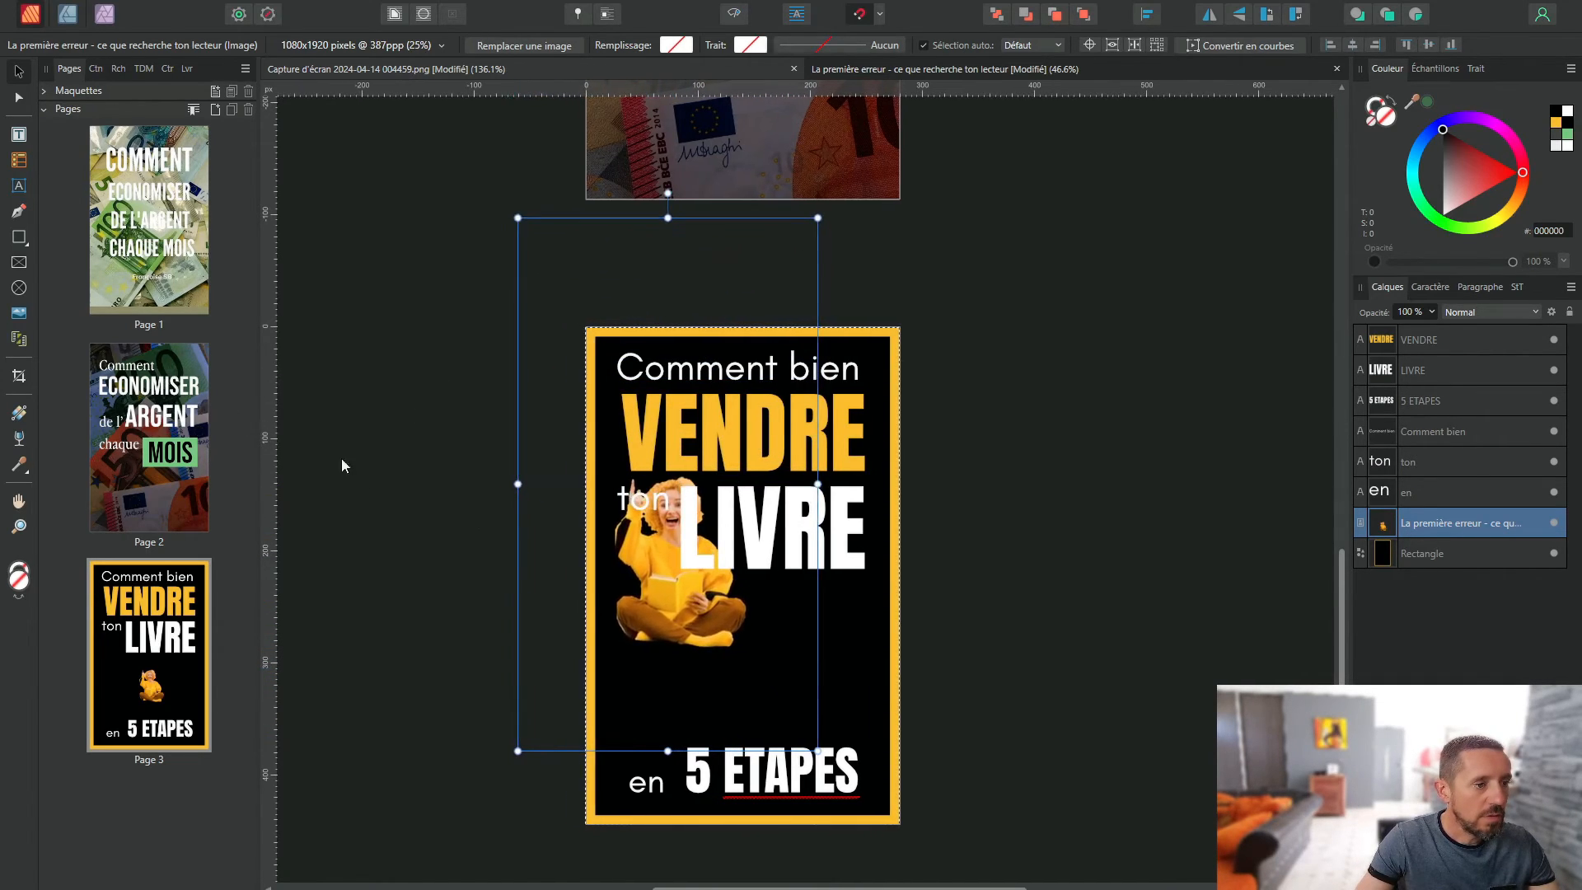
left_click_drag(672, 635, 725, 676)
left_click(913, 680)
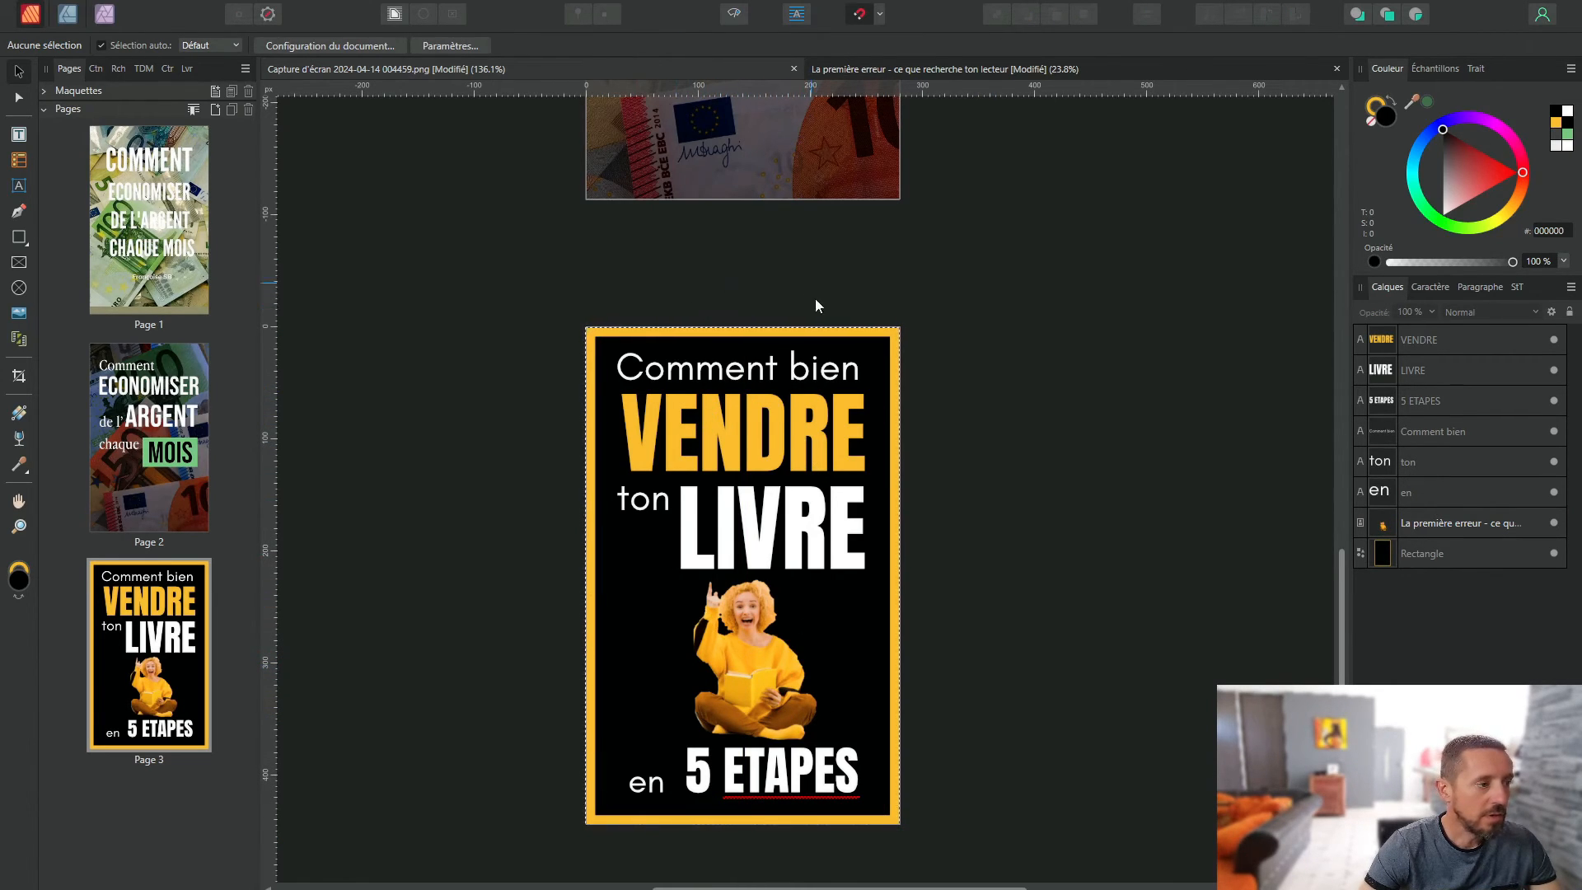
Step: Remove the number 5 from the "5 ETAPES" text so that it reads "ETAPES"
scroll(726, 530, "down", 3)
scroll(727, 531, "up", 3)
scroll(732, 609, "down", 1)
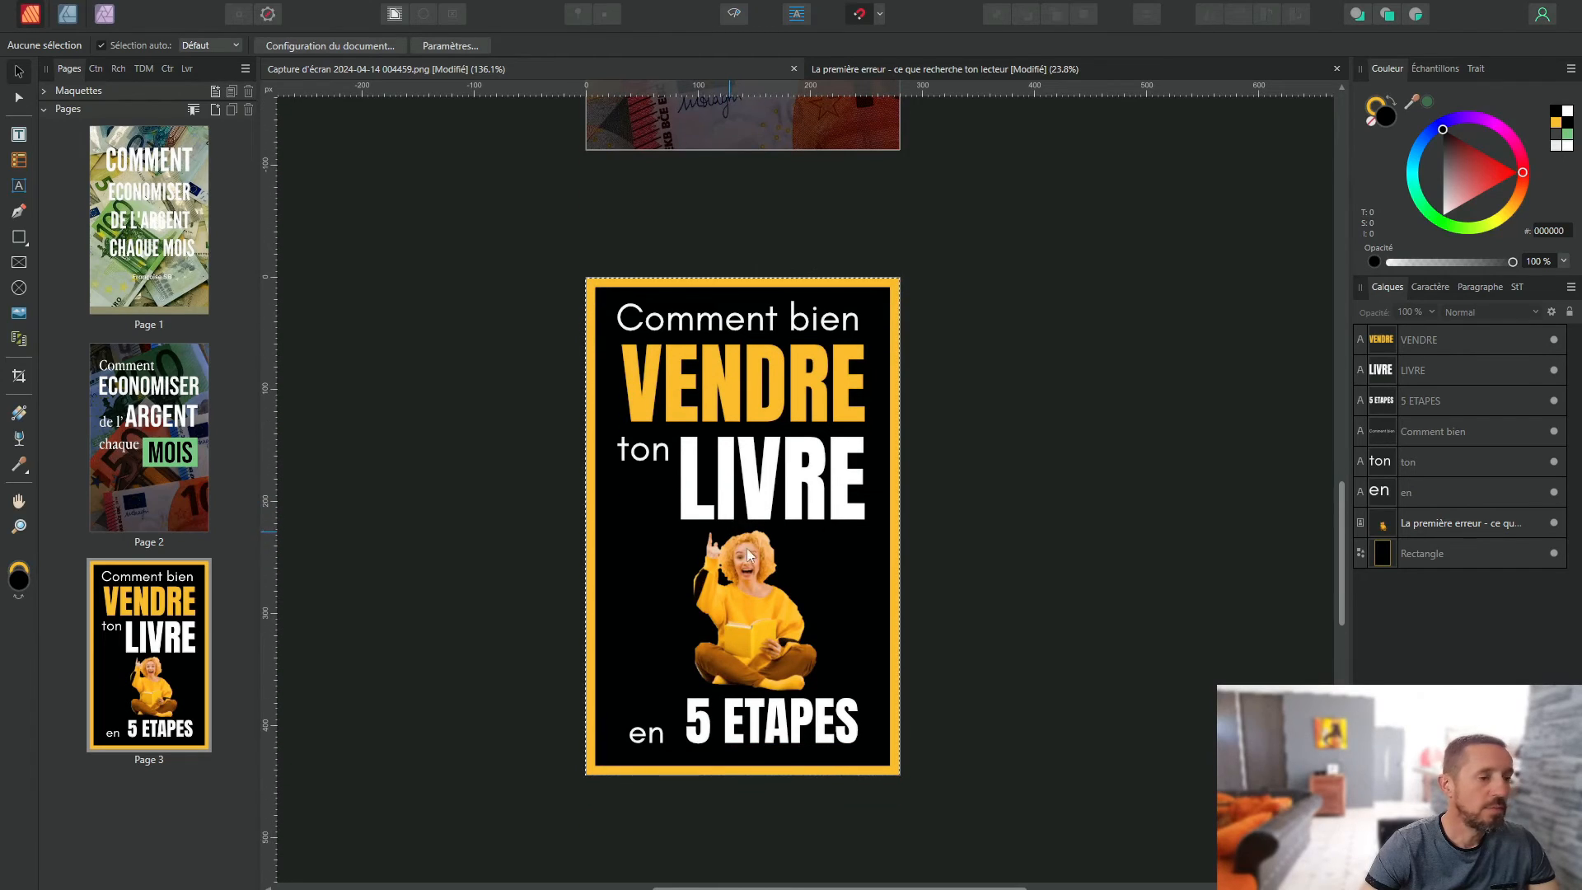
double_click(724, 724)
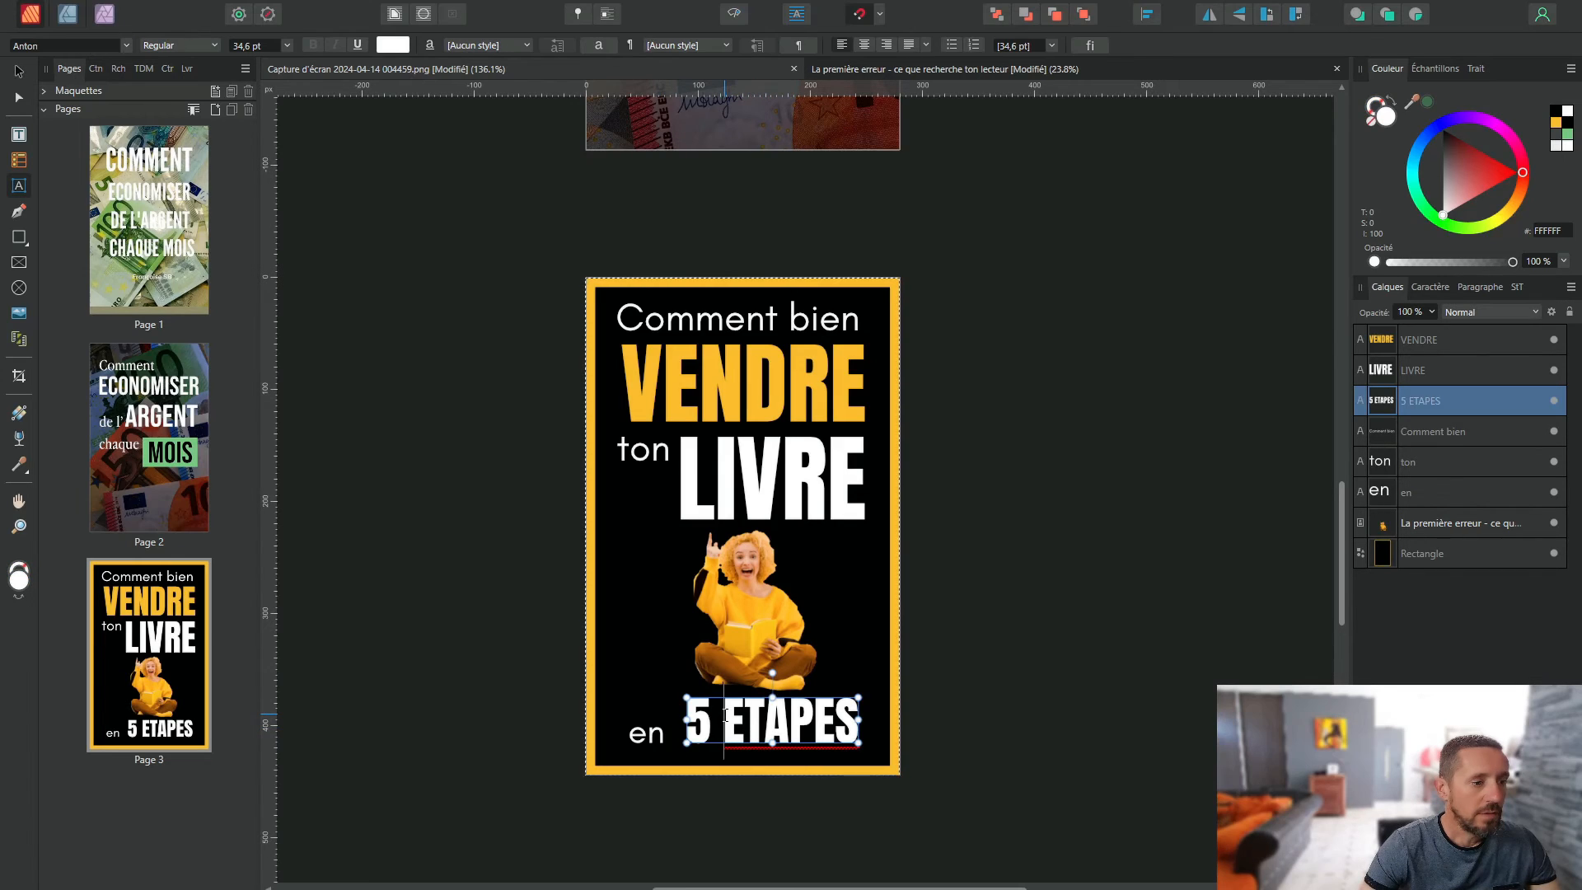
left_click_drag(724, 725, 687, 718)
key("BackSpace")
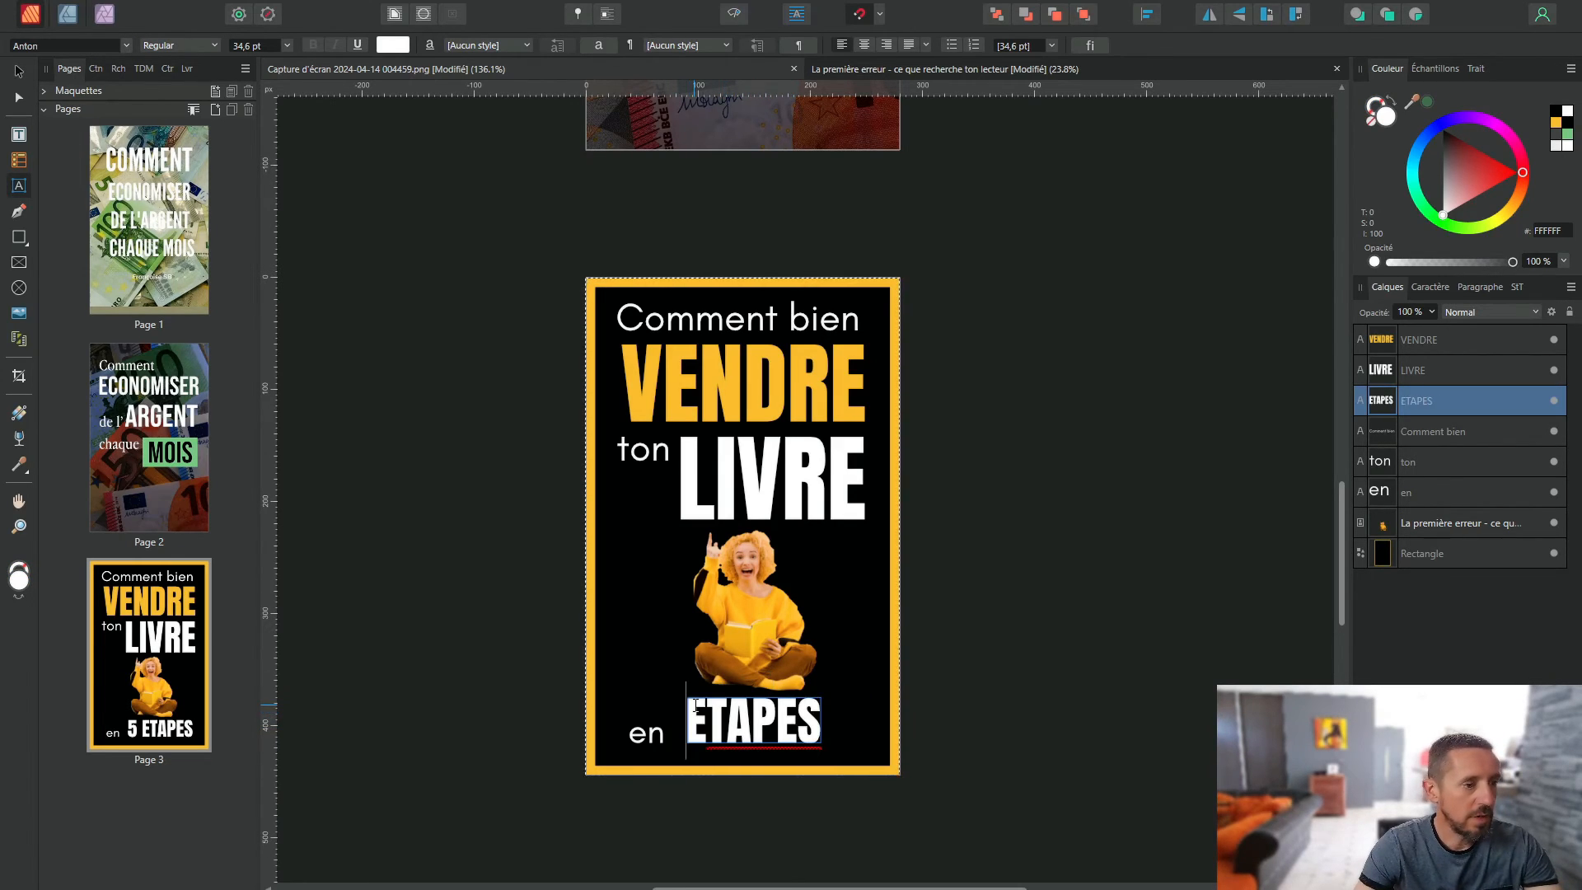
key("Escape")
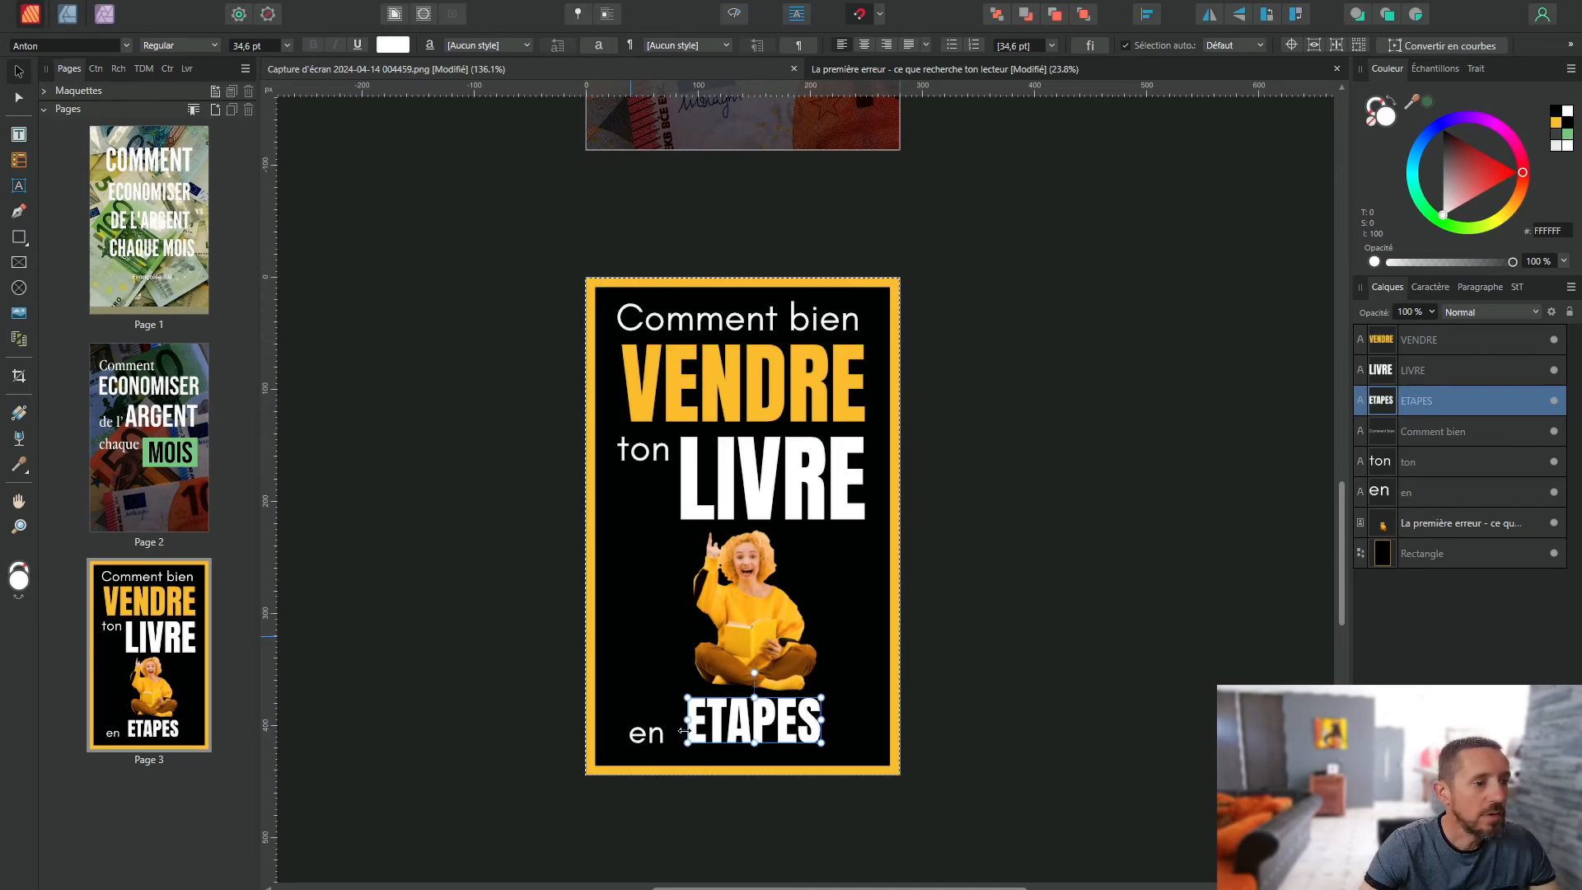
Step: Duplicate the "ETAPES" text, move the copy beside the woman and replace its wording with "5"
right_click(733, 722)
left_click(765, 206)
key("ctrl+v")
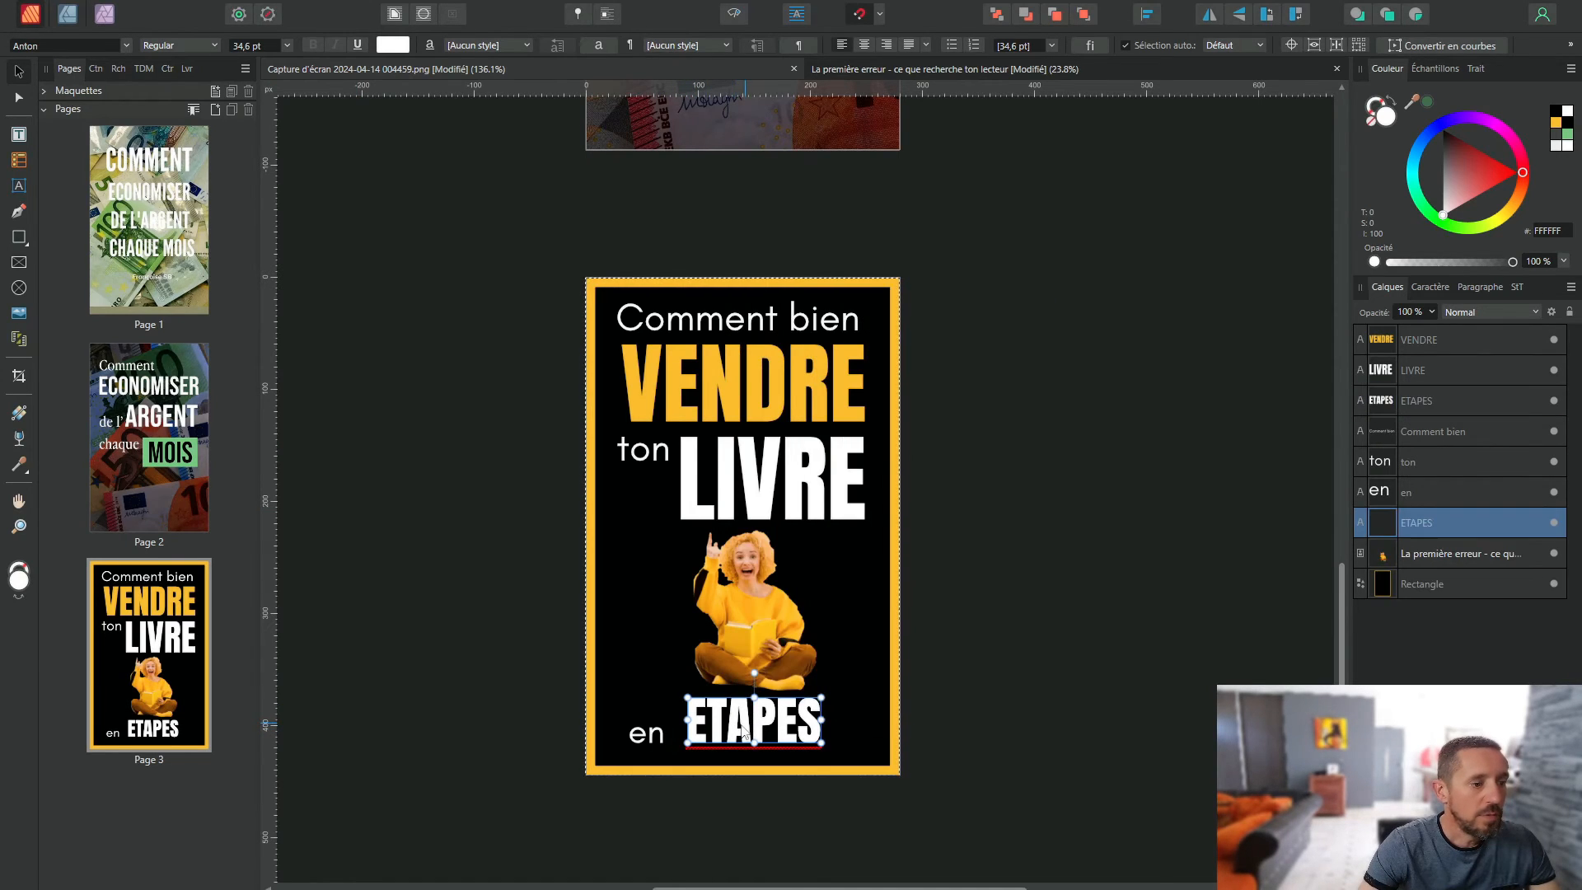
left_click_drag(751, 731, 665, 645)
double_click(666, 645)
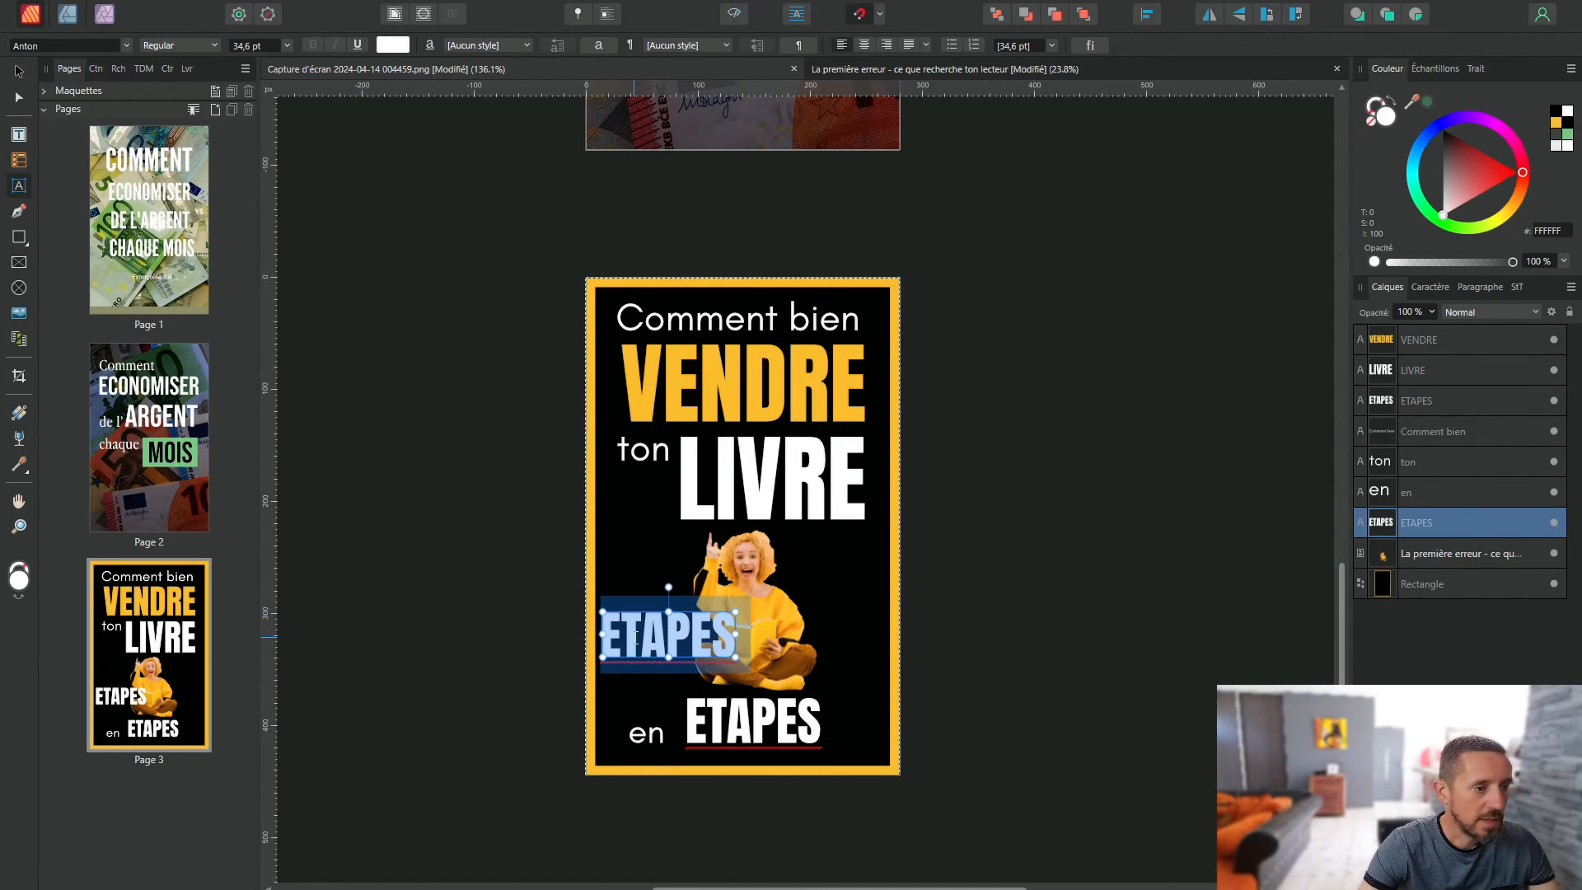
type("5")
key("Escape")
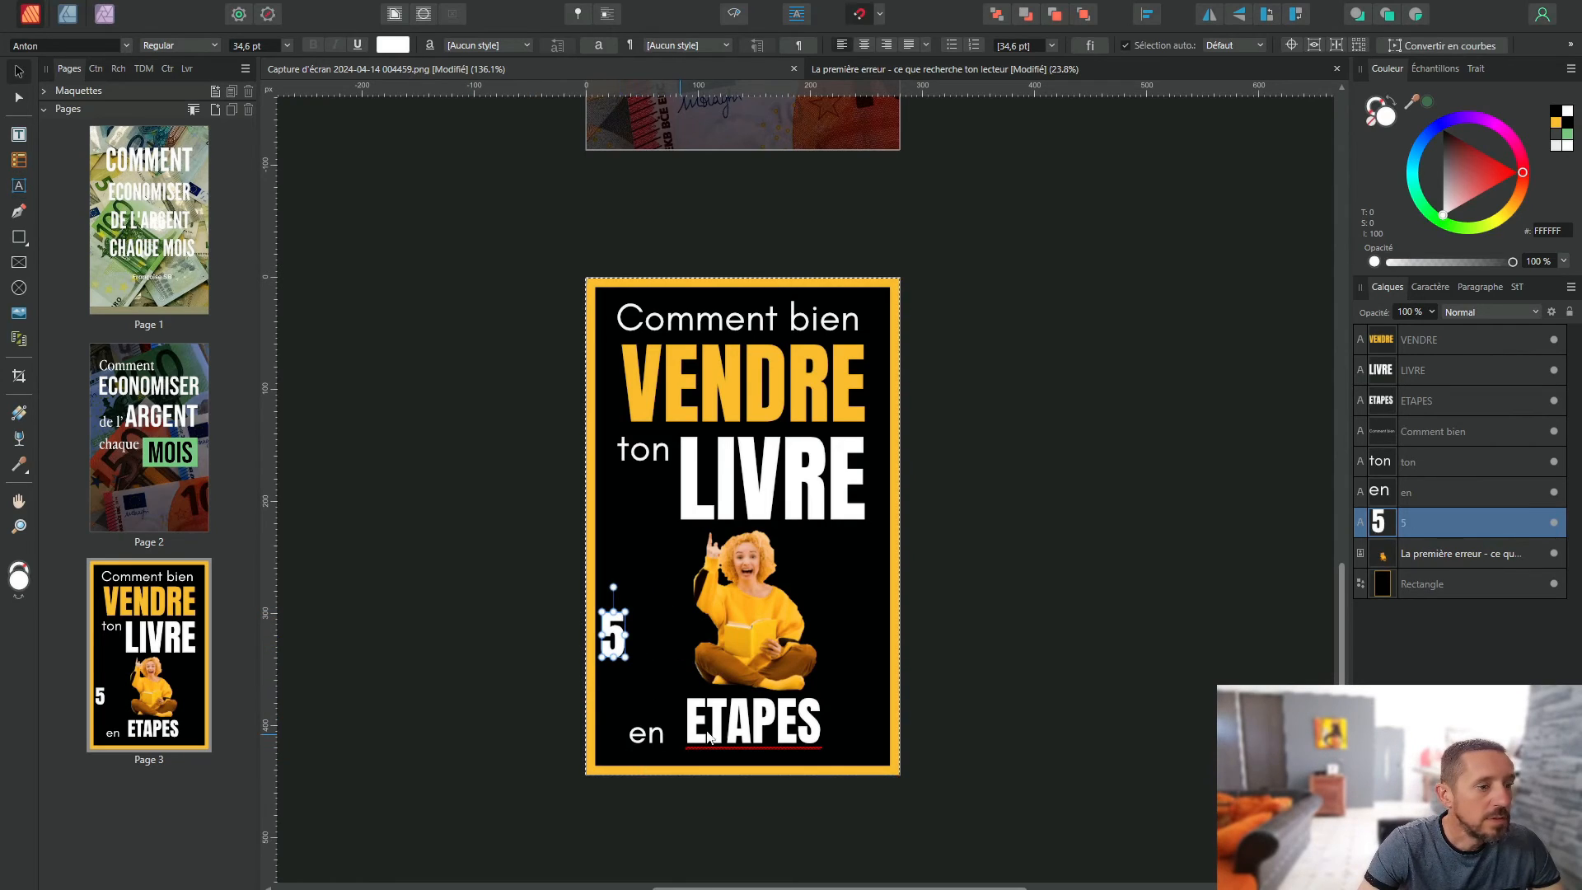
Step: Rearrange the bottom line with "ETAPES" aligned to the right edge of "LIVRE", a "5" enlarged to about 76 px high before it, and "en" at its upper left
left_click_drag(737, 732, 774, 733)
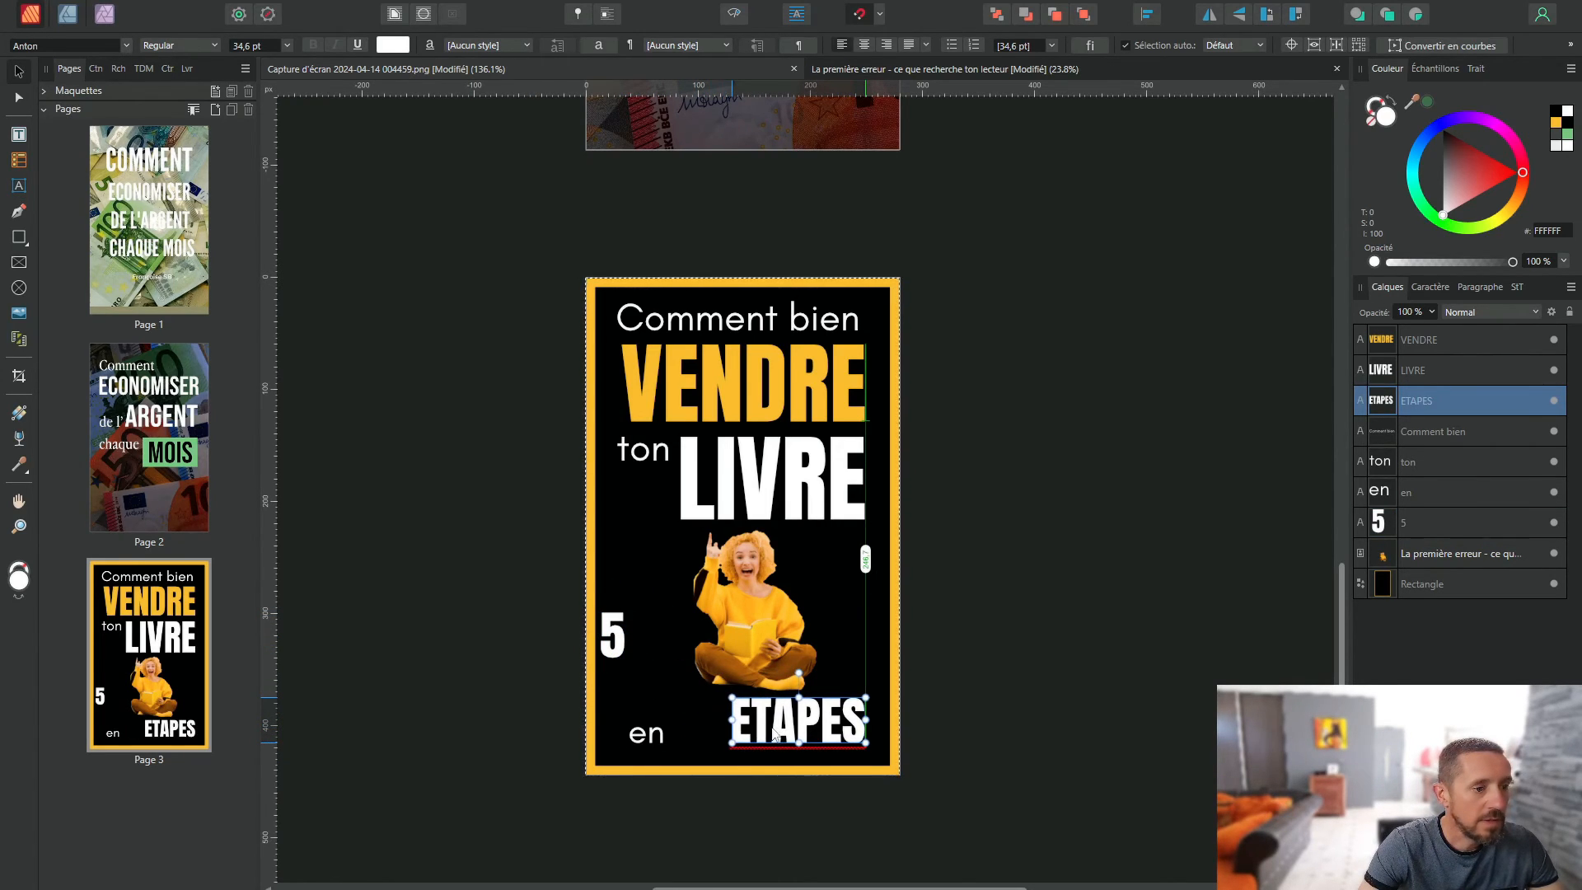
mouse_move(623, 646)
left_mouse_down()
mouse_move(693, 725)
mouse_move(633, 669)
left_mouse_up()
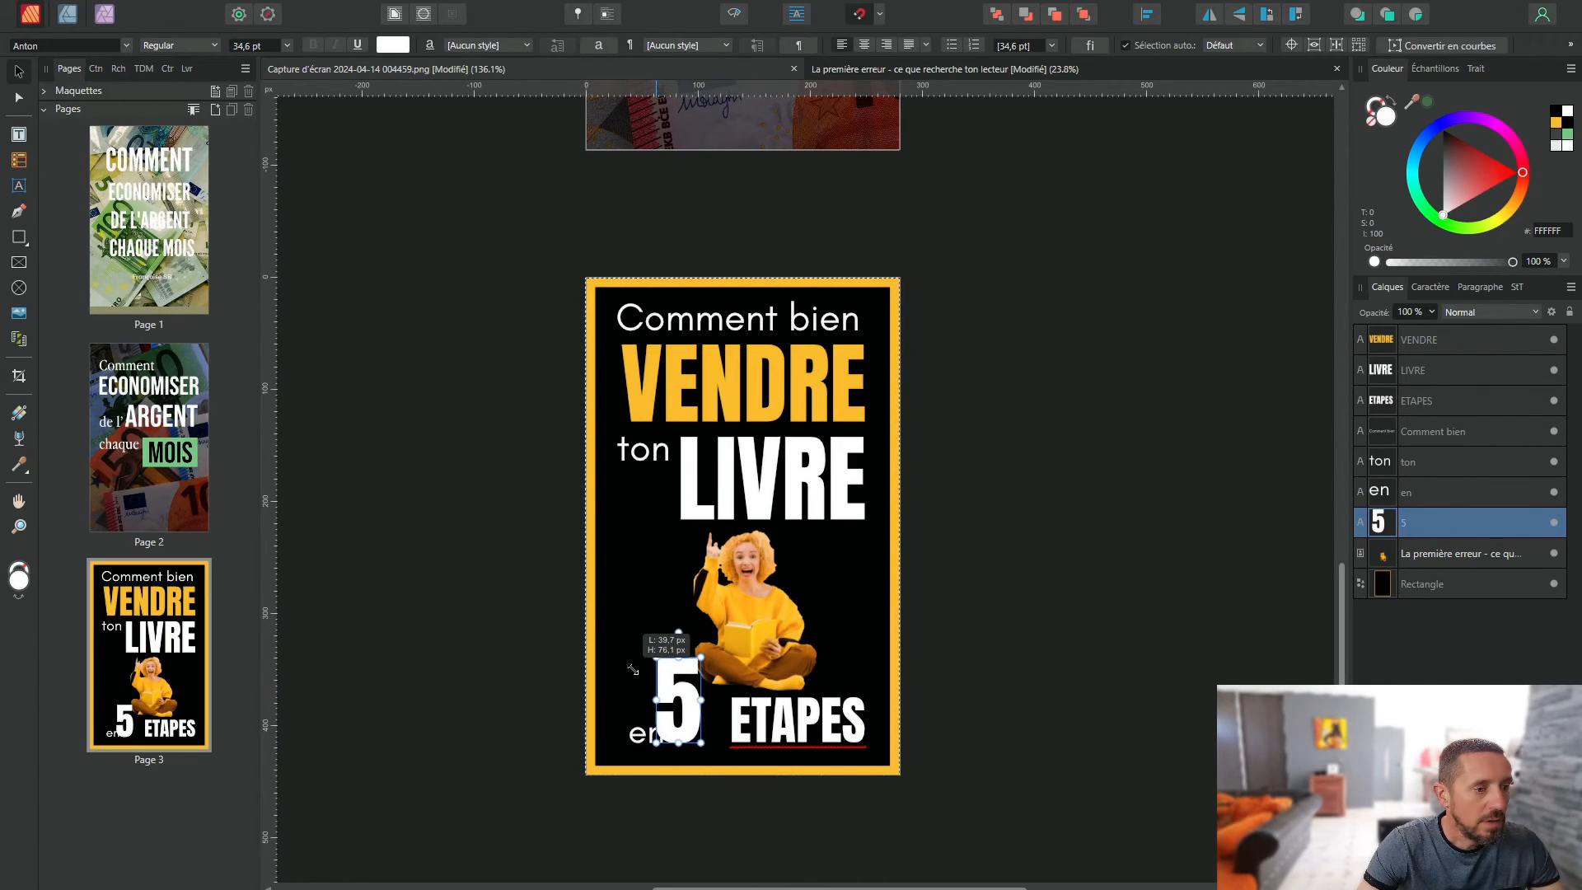
left_click(643, 746)
left_click_drag(642, 743, 630, 673)
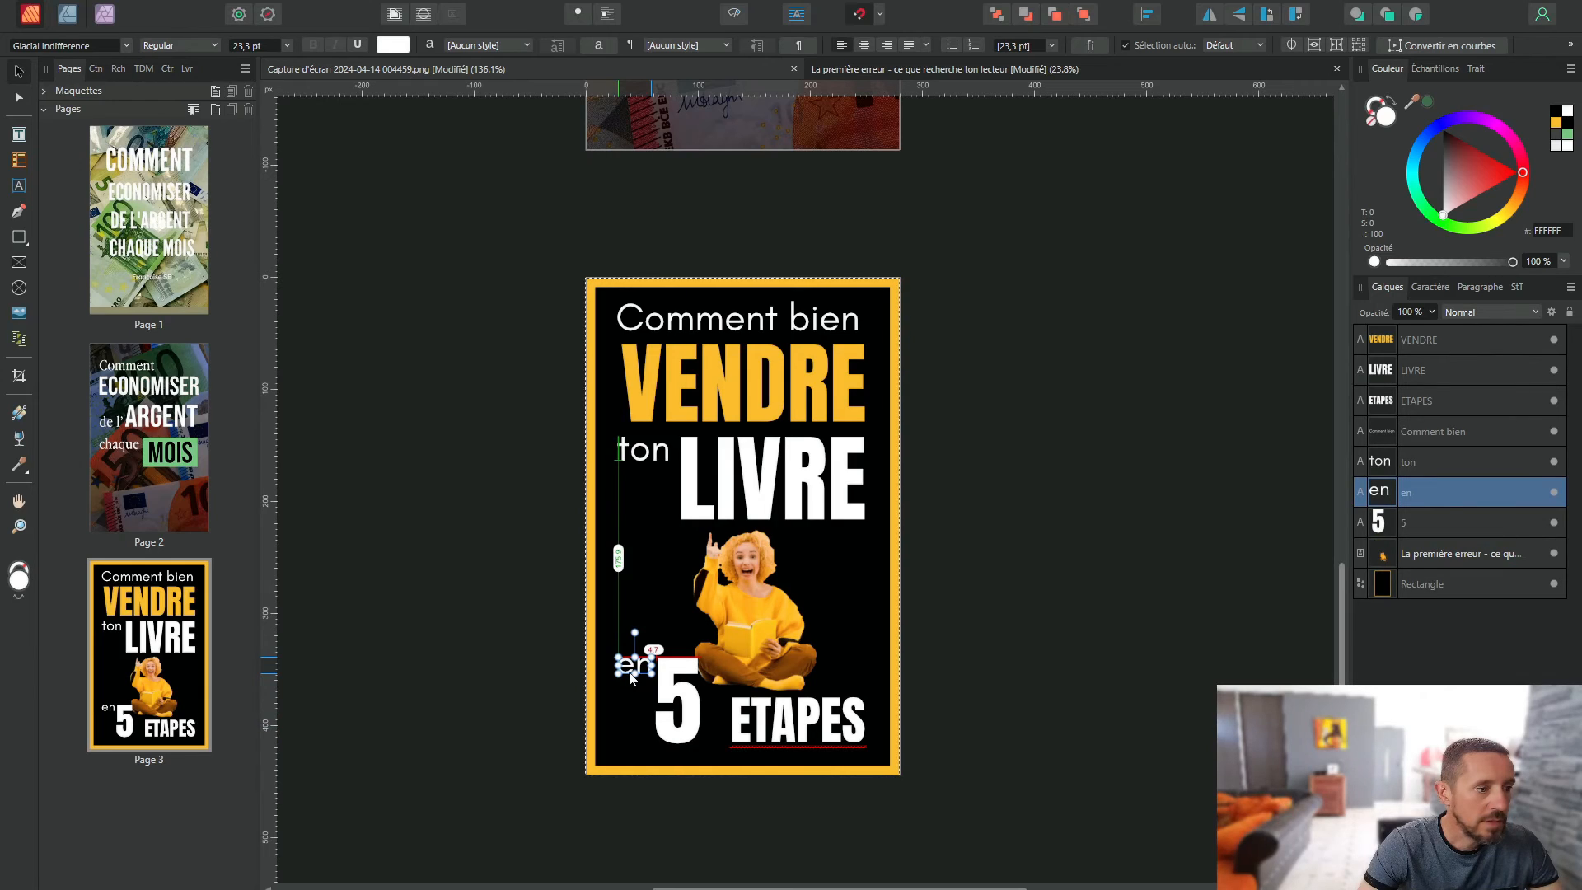
Step: Enlarge the "ETAPES" text to 37,8 pt, keeping its right edge aligned with "LIVRE"
left_click(747, 641)
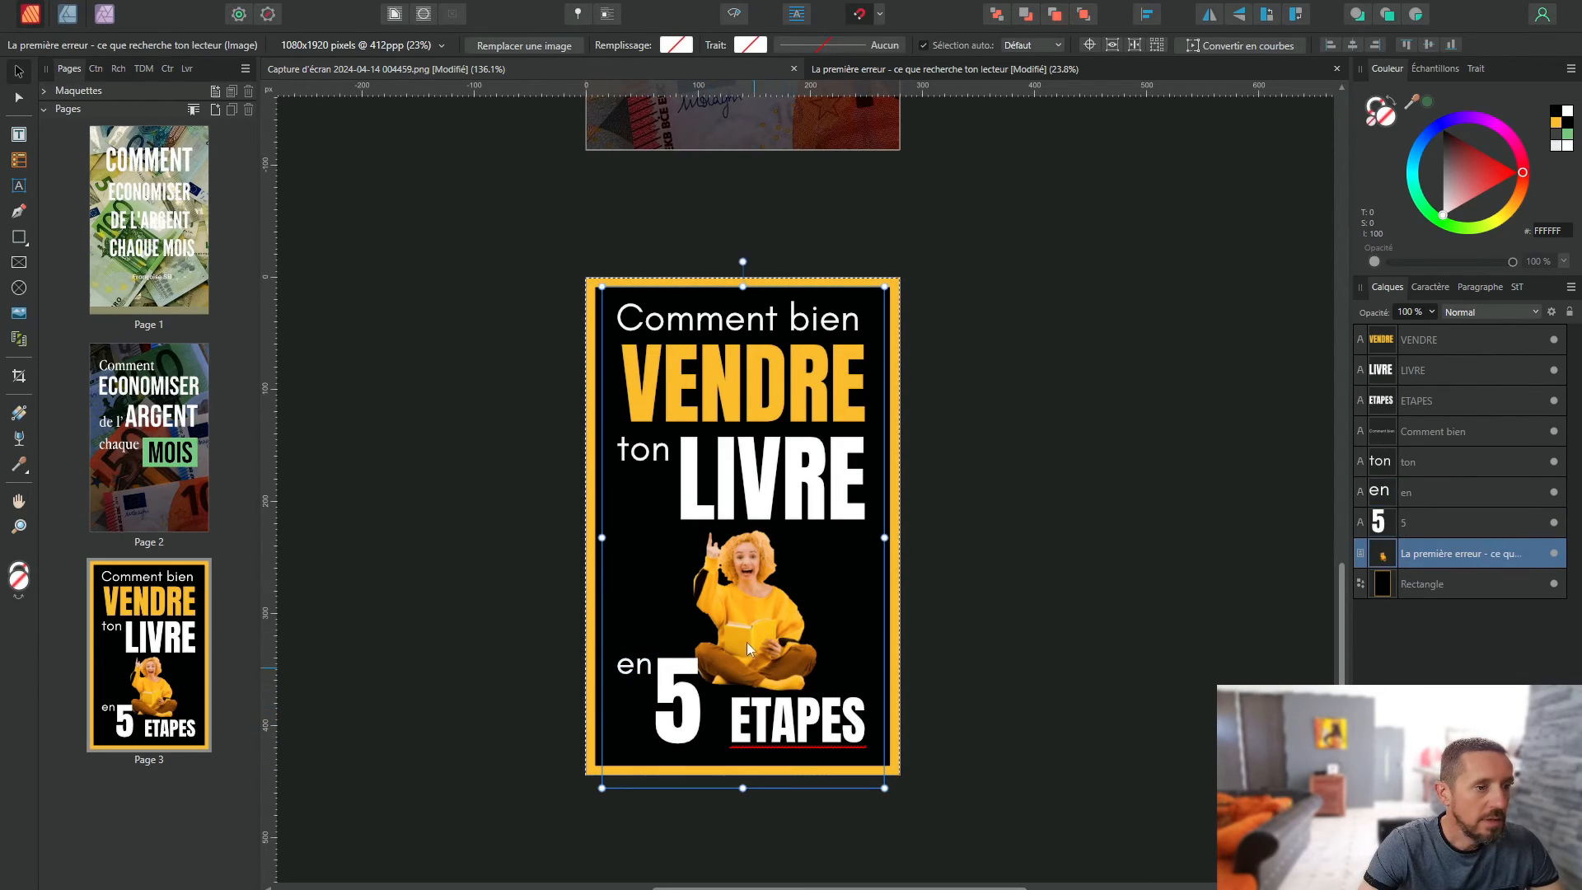
left_click(737, 733)
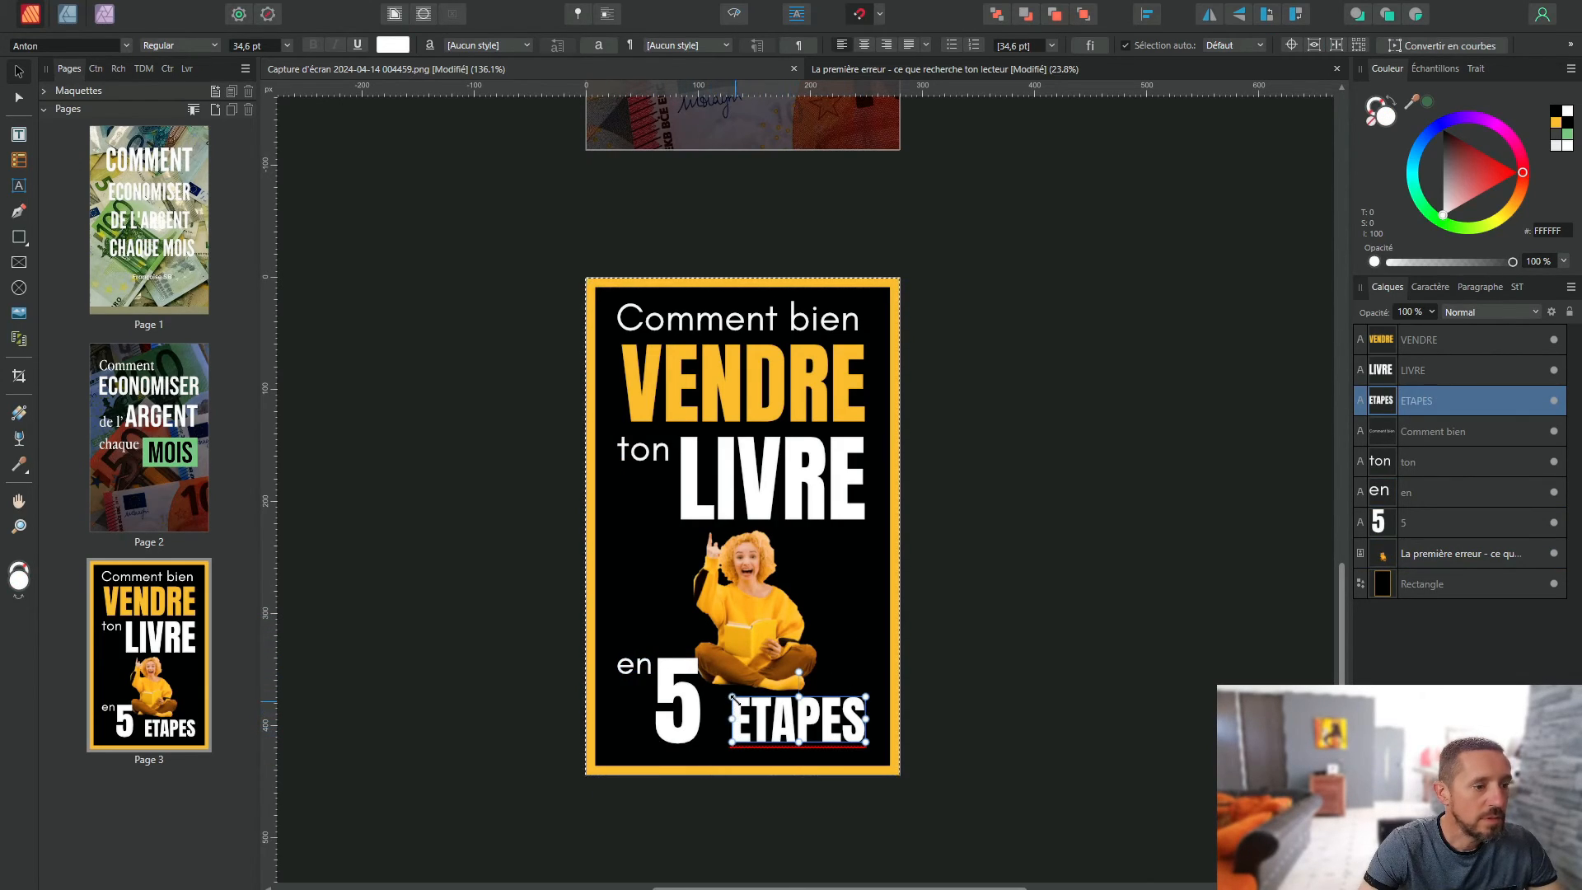
left_click_drag(730, 697, 716, 692)
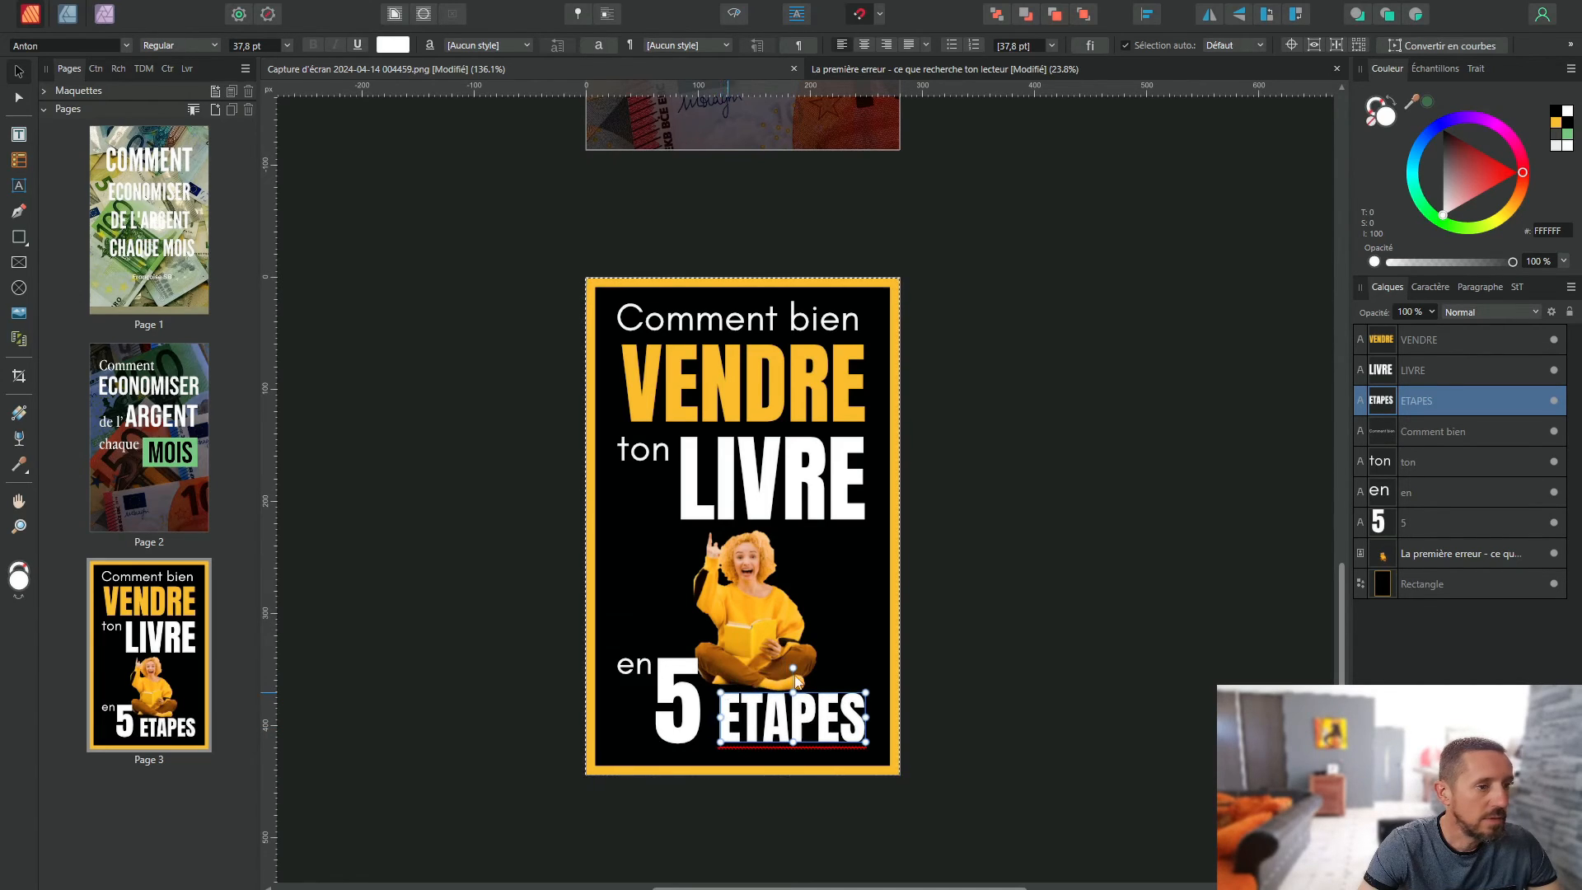
left_click(1033, 595)
Step: Shift the cut-out woman slightly to the right and scale her down a little between "LIVRE" and "ETAPES"
left_click(733, 605)
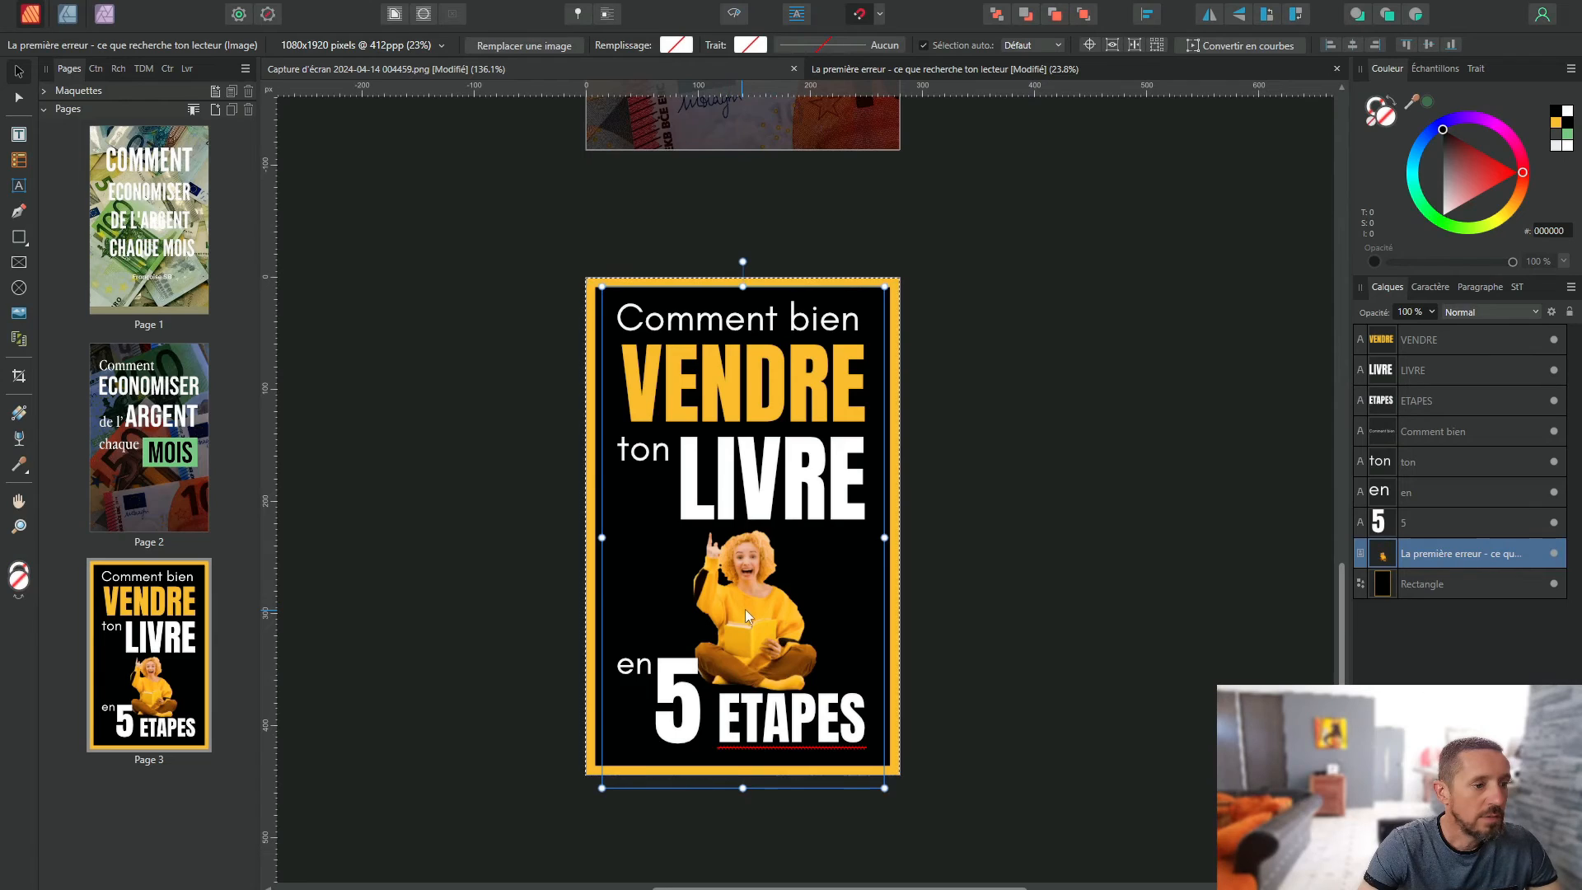
left_click_drag(752, 609, 754, 614)
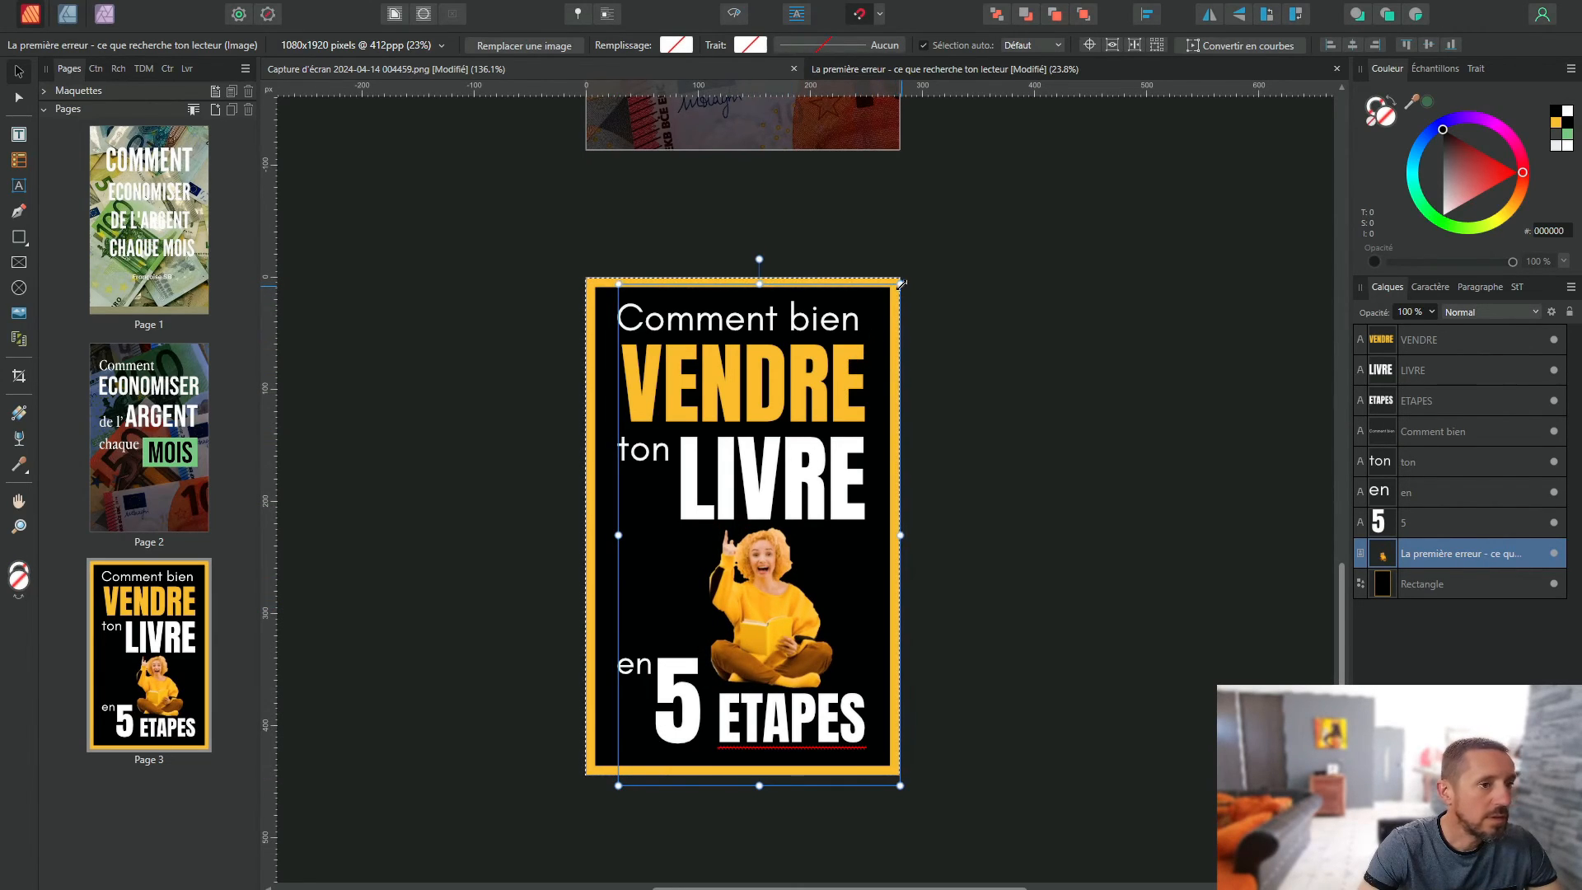
left_click_drag(900, 287, 886, 308)
left_click(975, 639)
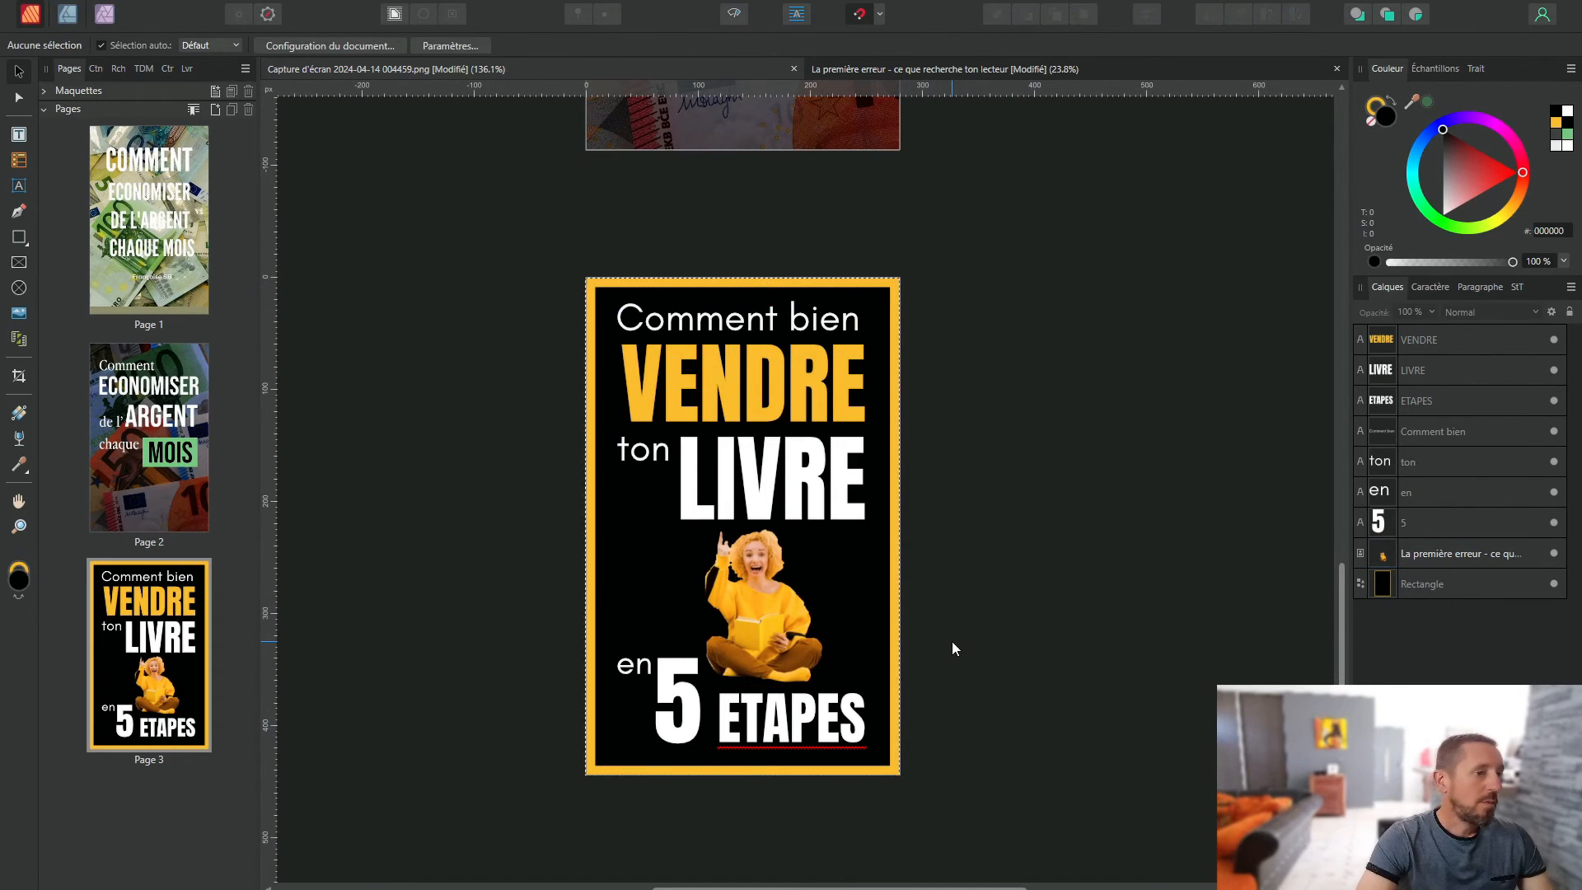
scroll(864, 650, "down", 1)
scroll(824, 659, "up", 2)
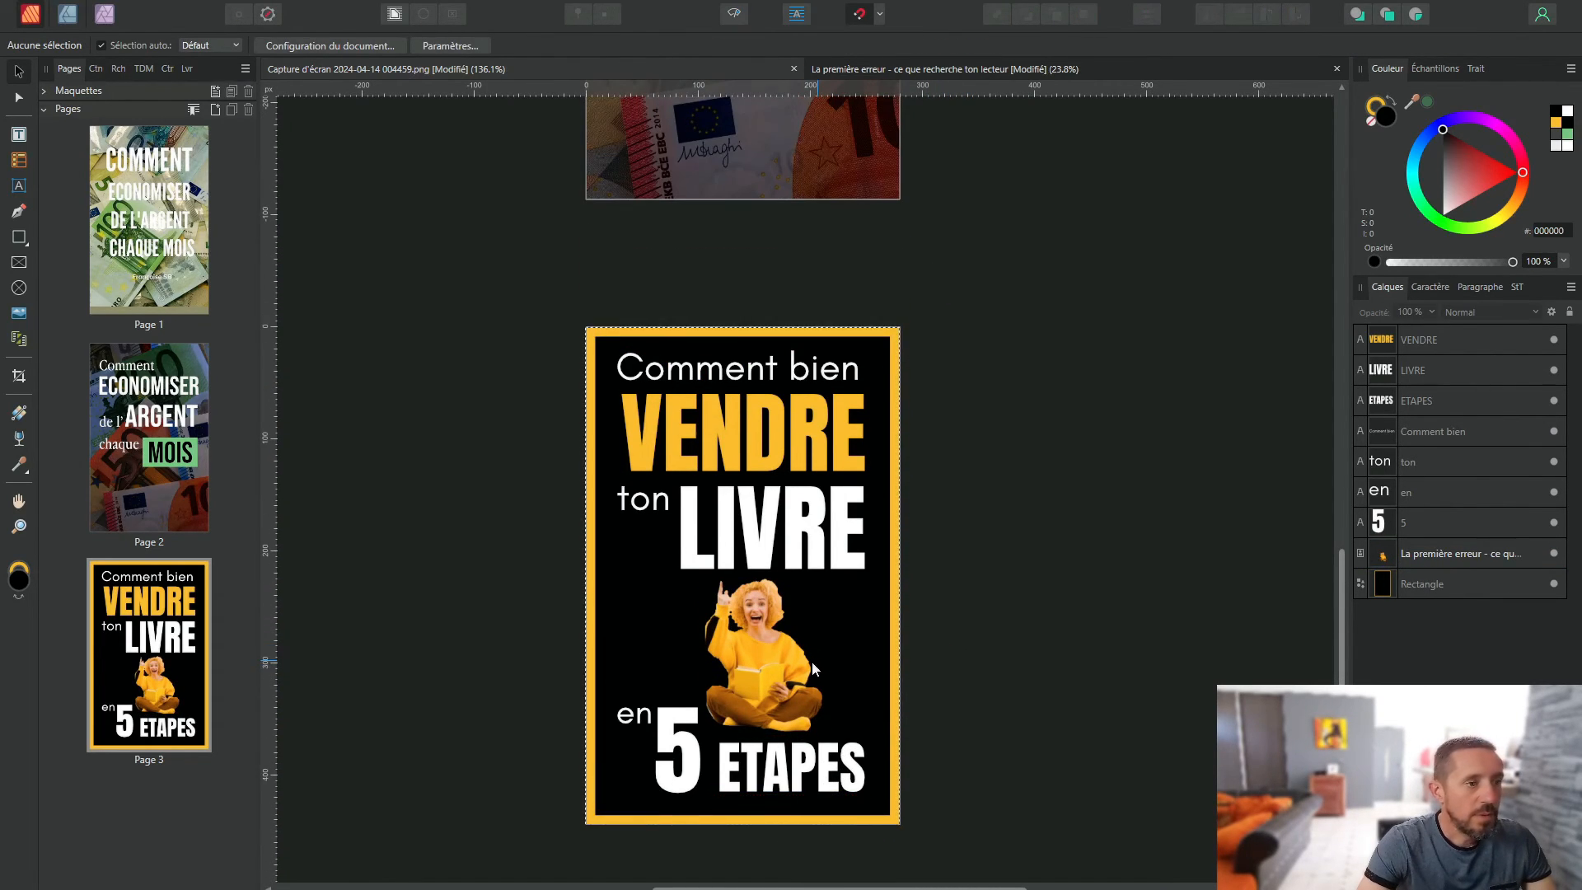
Step: Colour the "ETAPES" text orange-yellow F2AE1B to match "VENDRE"
left_click(758, 759)
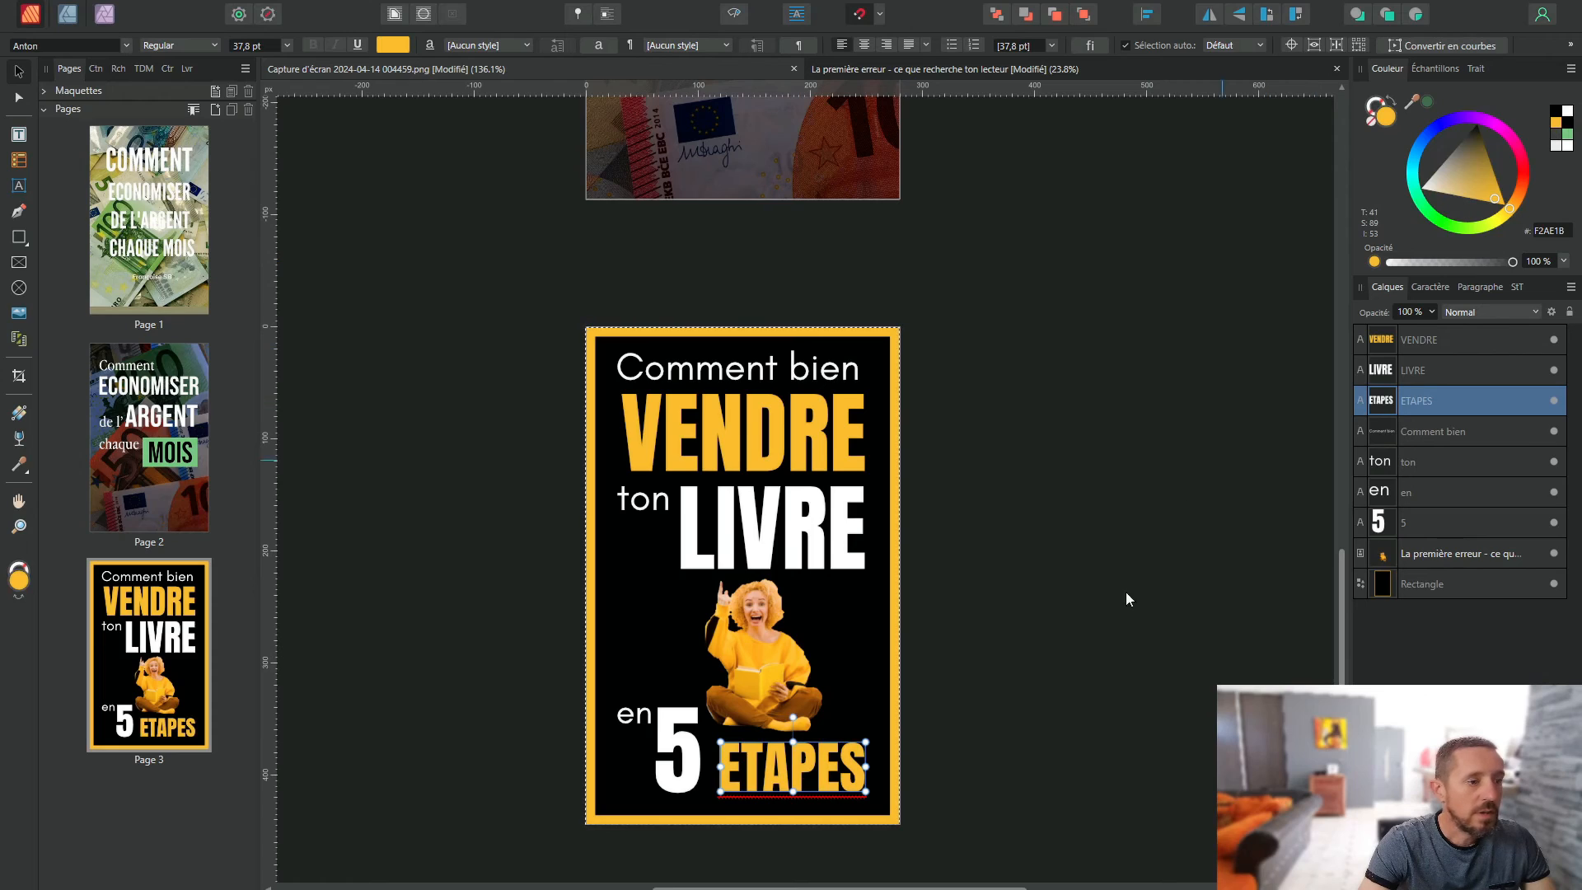
left_click(1084, 635)
scroll(858, 696, "down", 2)
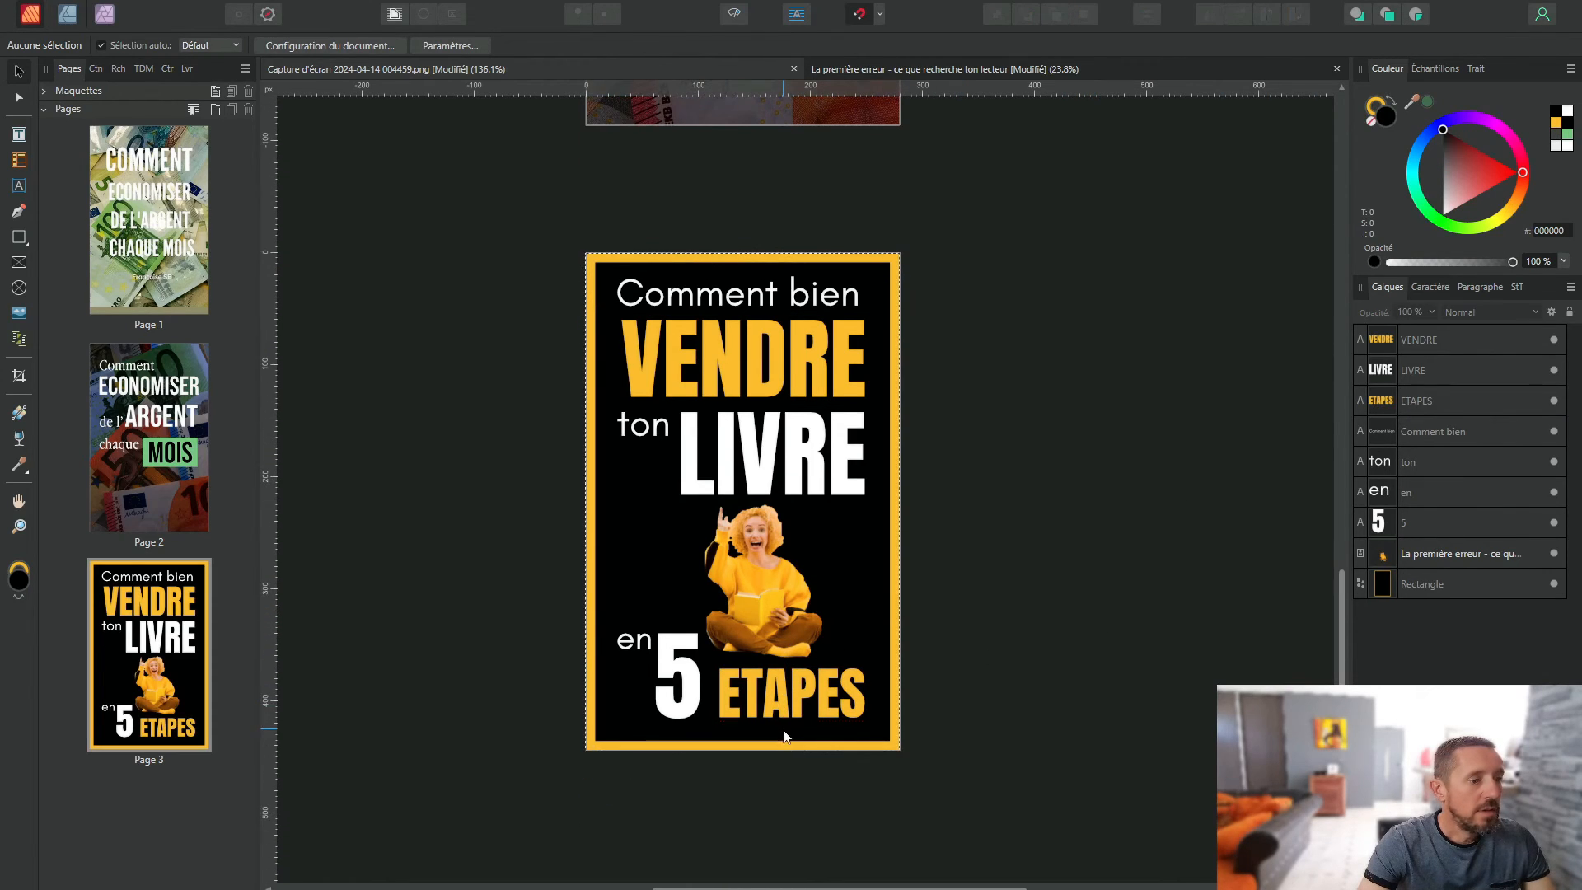
Step: Fill the "ETAPES" text with an elliptical gradient from white to orange-yellow, with its midpoint at 58 %
left_click(857, 696)
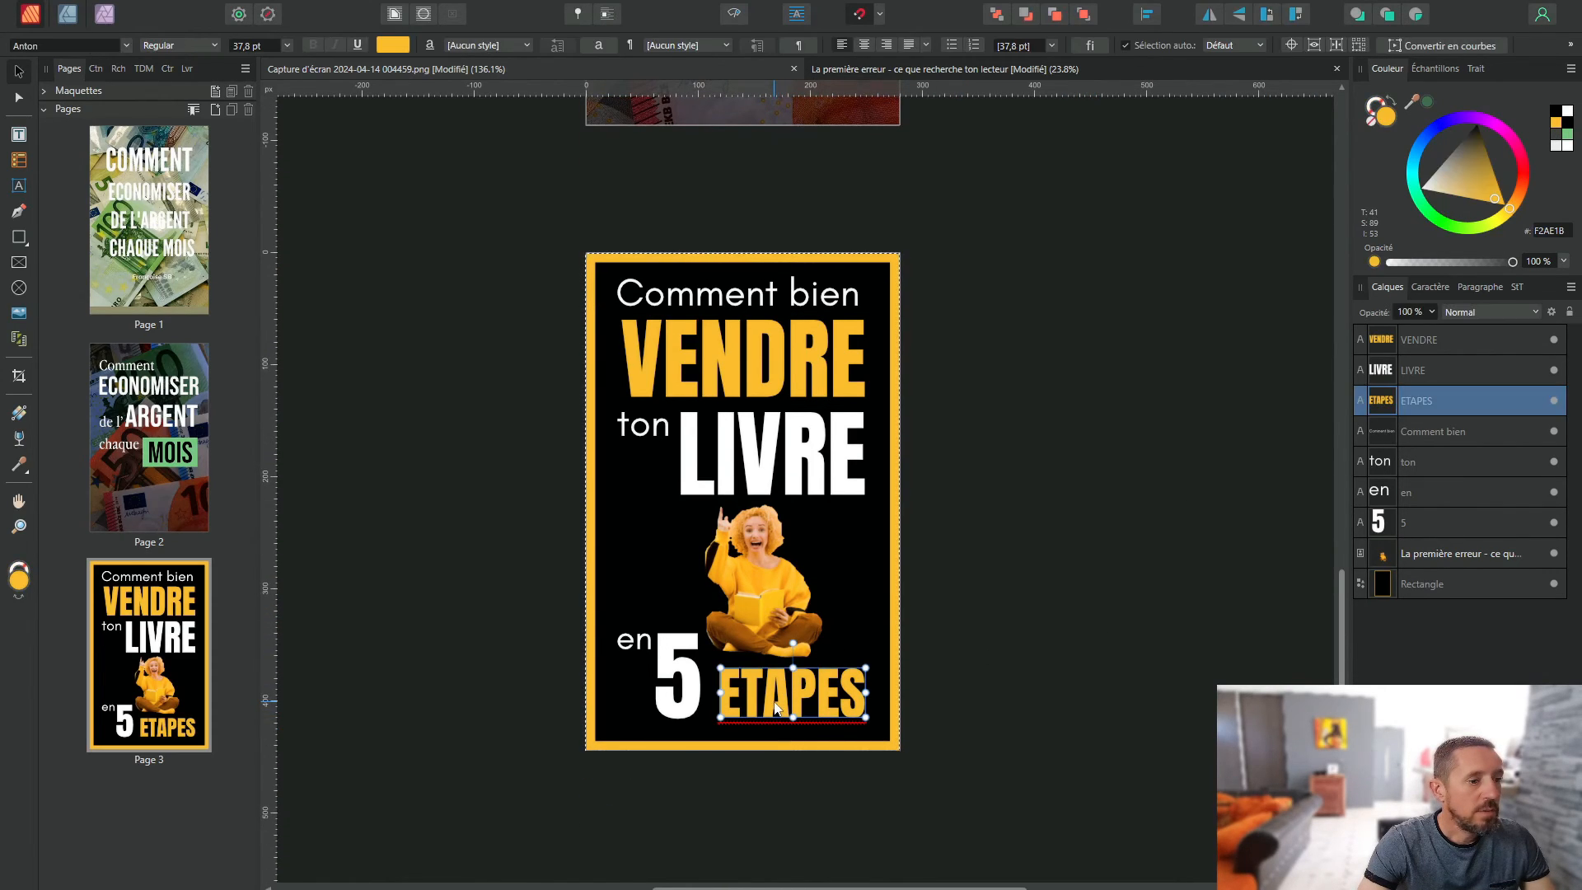
left_click(393, 44)
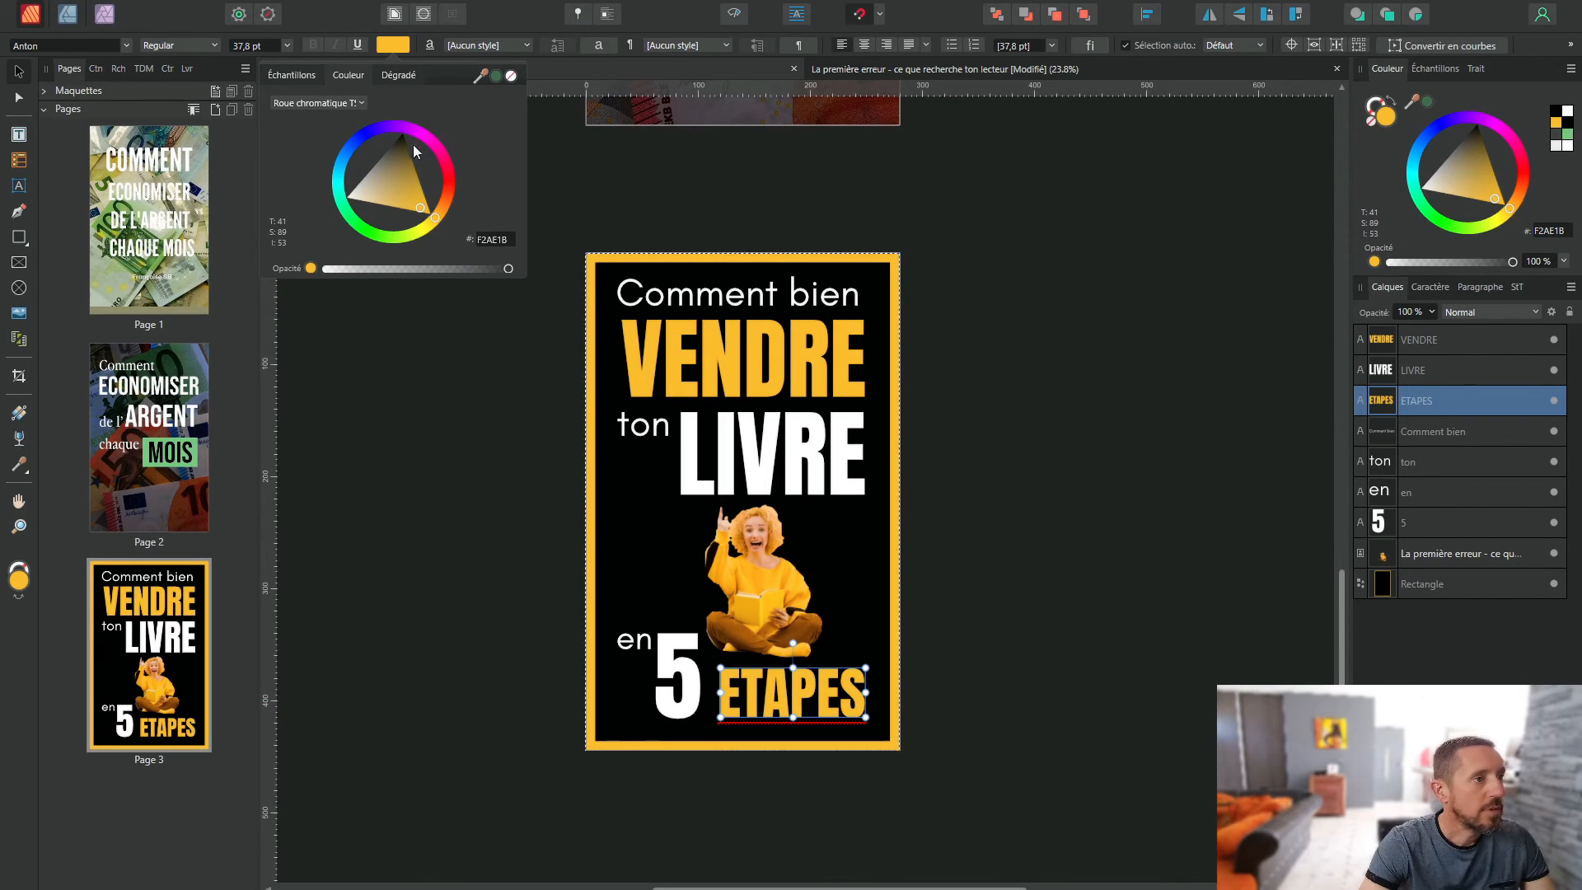
left_click(398, 74)
mouse_move(395, 116)
left_mouse_down()
mouse_move(344, 121)
mouse_move(416, 120)
left_mouse_up()
left_click(352, 152)
left_click(338, 170)
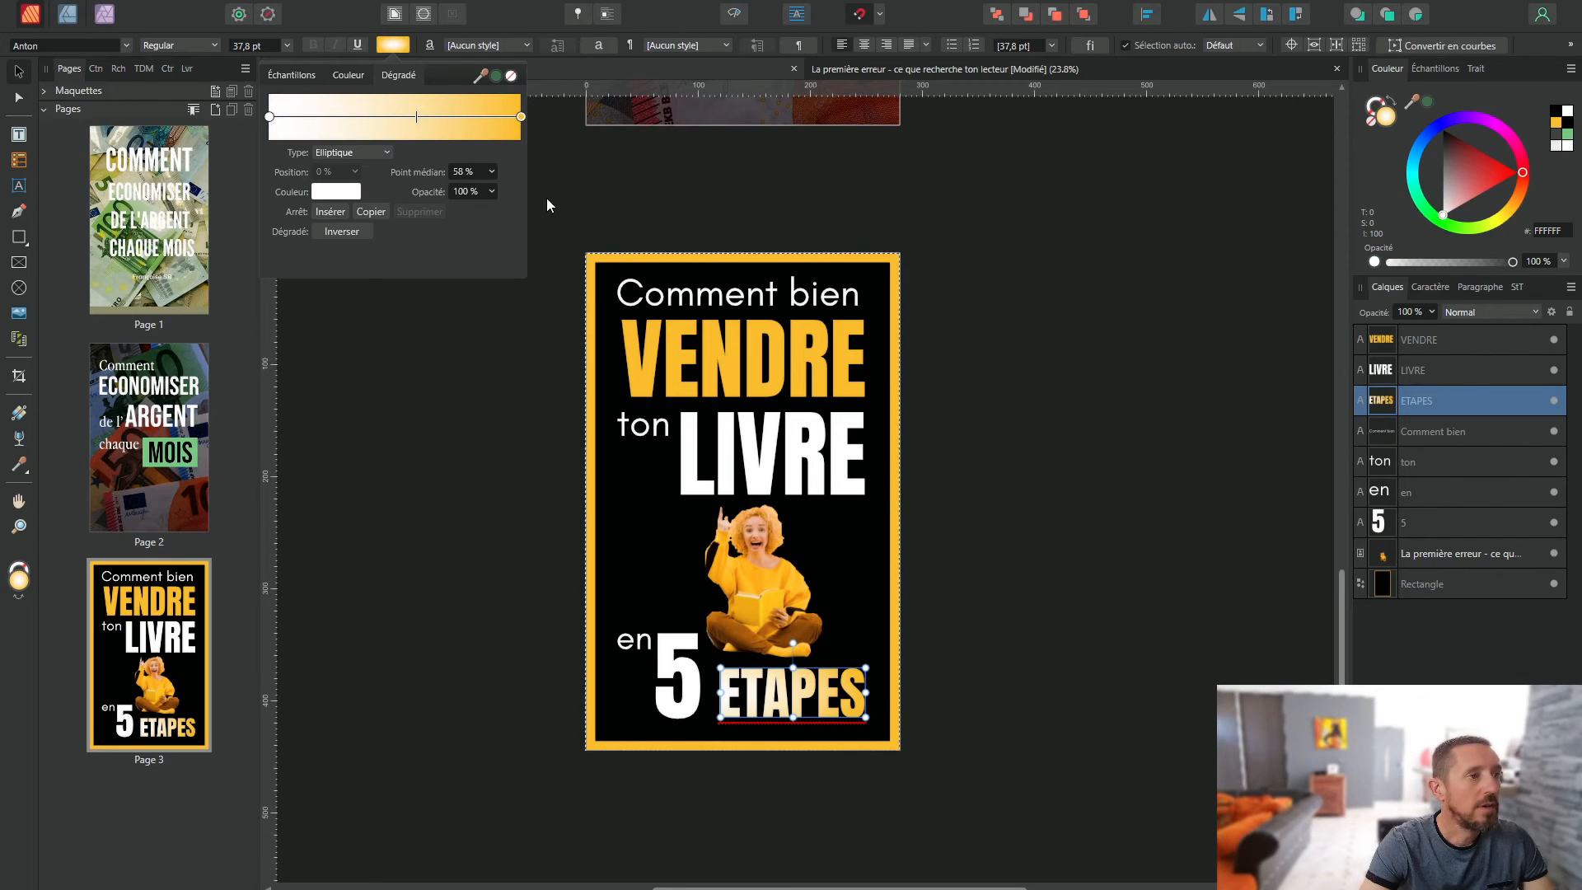
left_click(552, 170)
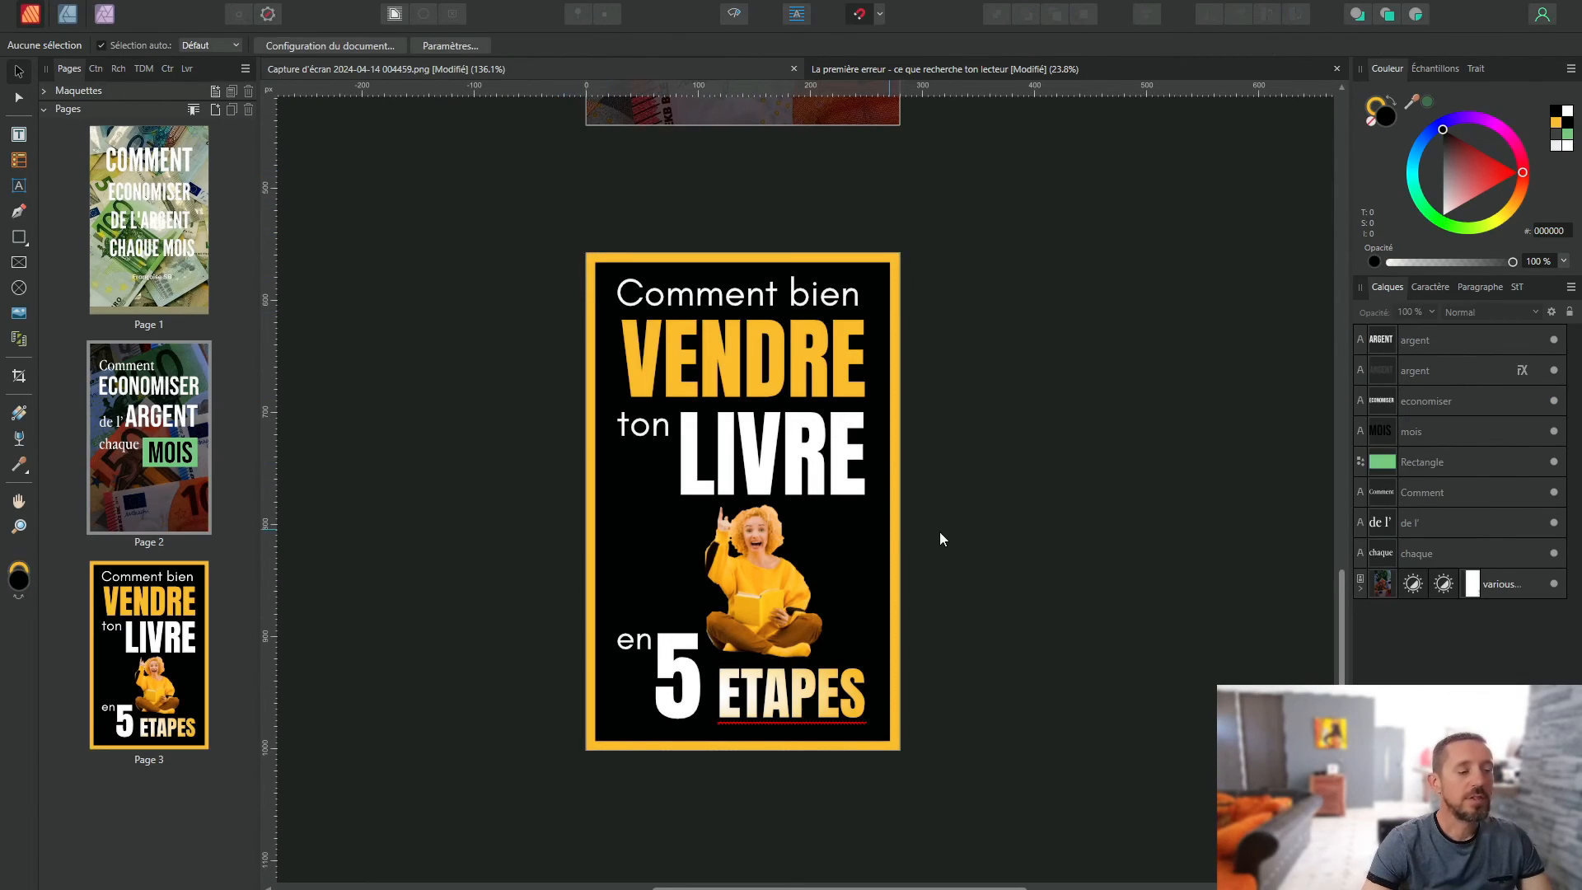
scroll(616, 405, "up", 1)
scroll(748, 505, "down", 4)
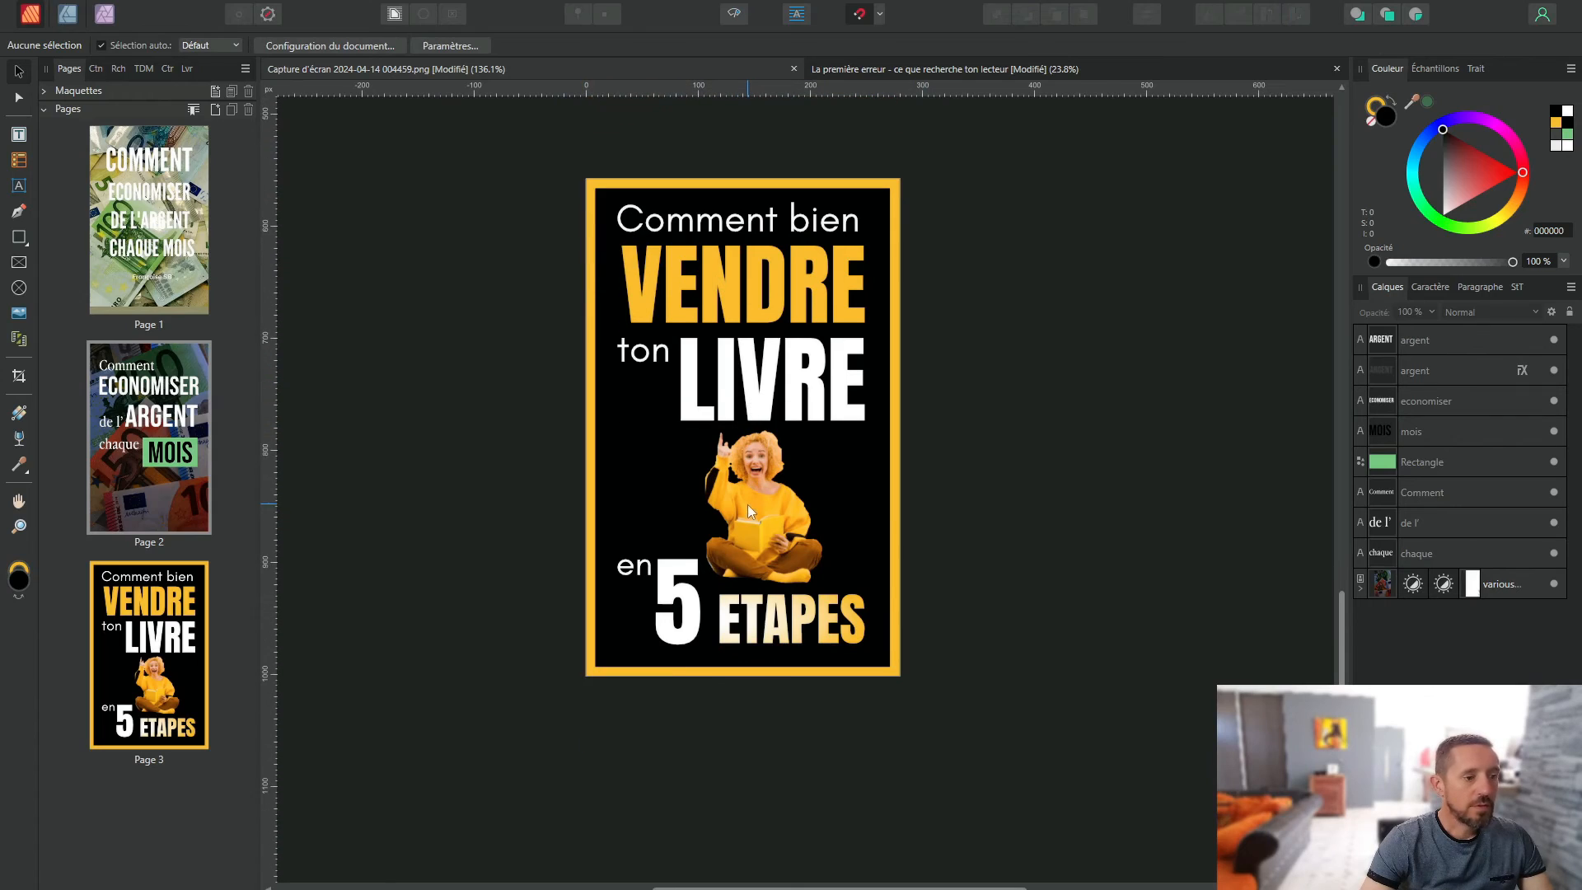
scroll(760, 567, "up", 3)
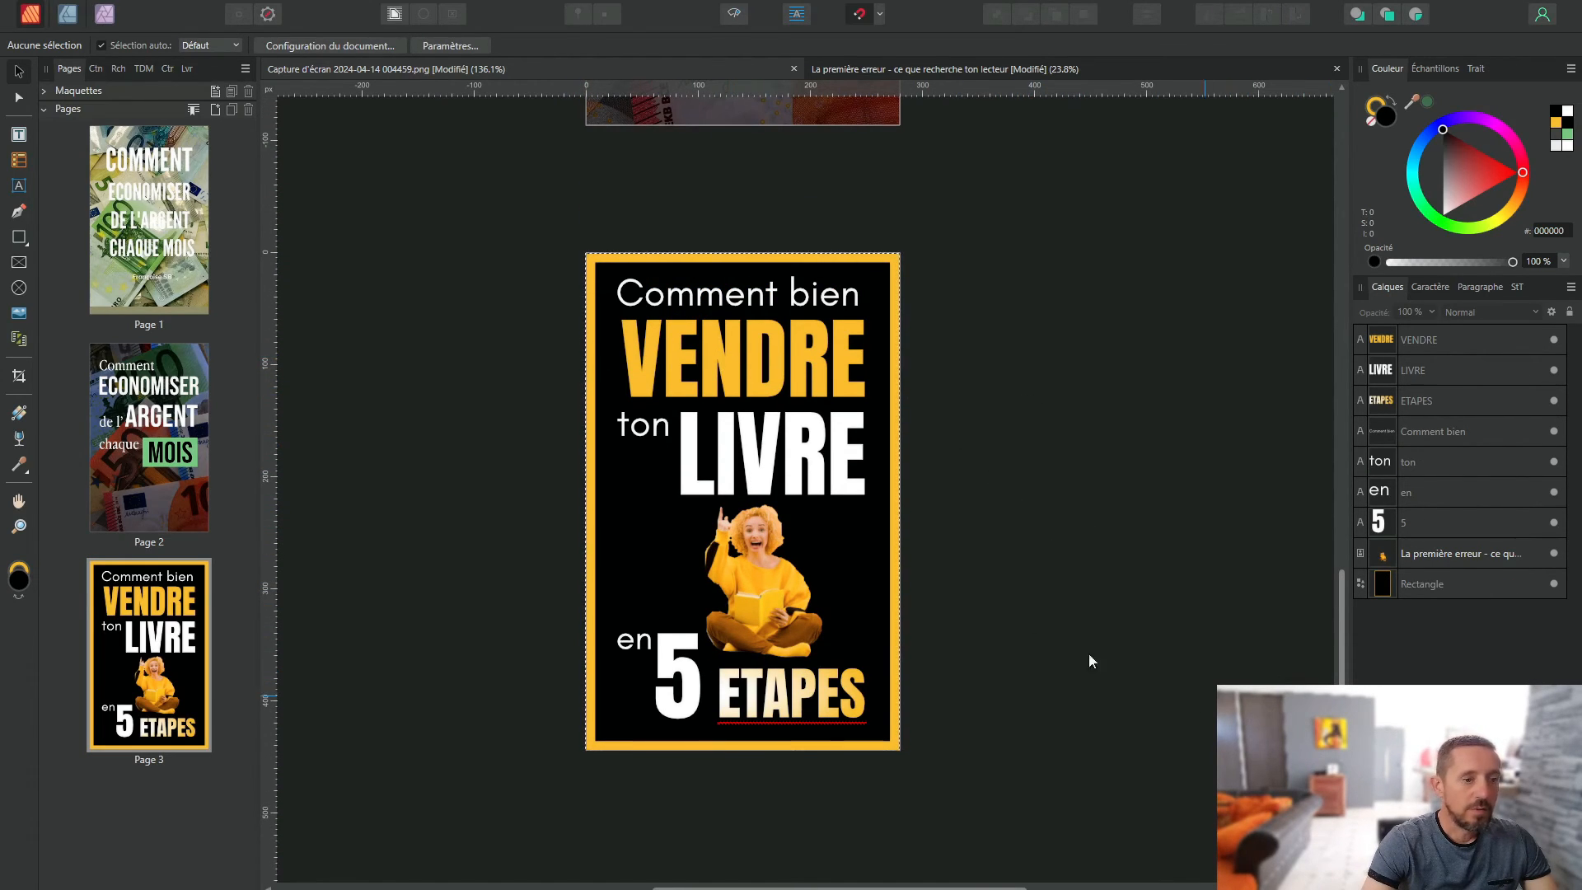
Step: Add a subtle bevel/emboss effect to the "LIVRE" text and adjust its radius
left_click(812, 498)
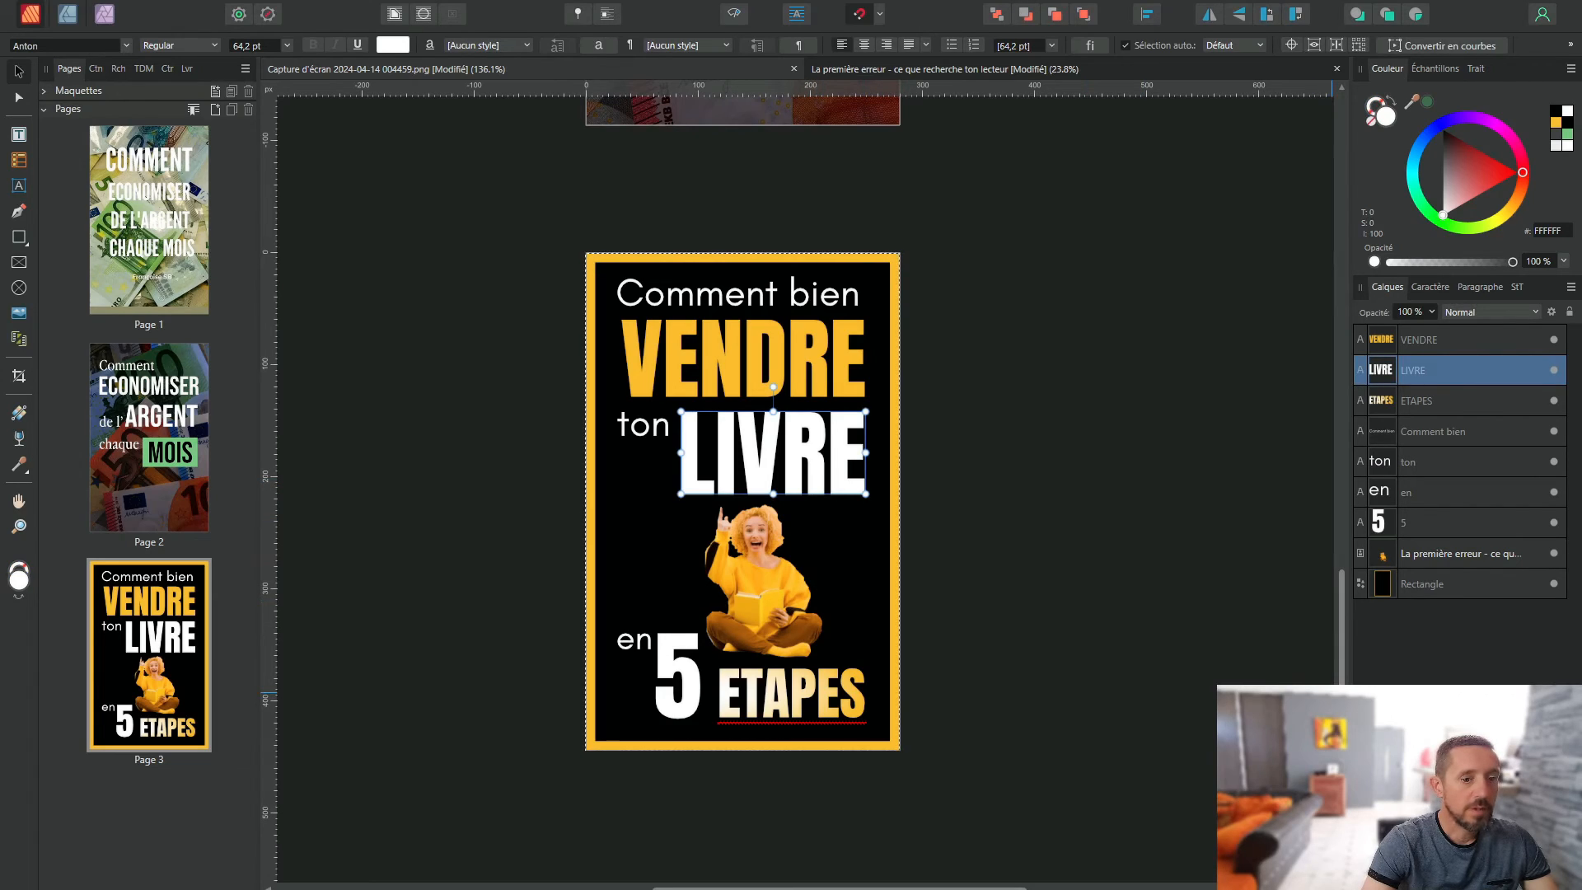
left_click(895, 397)
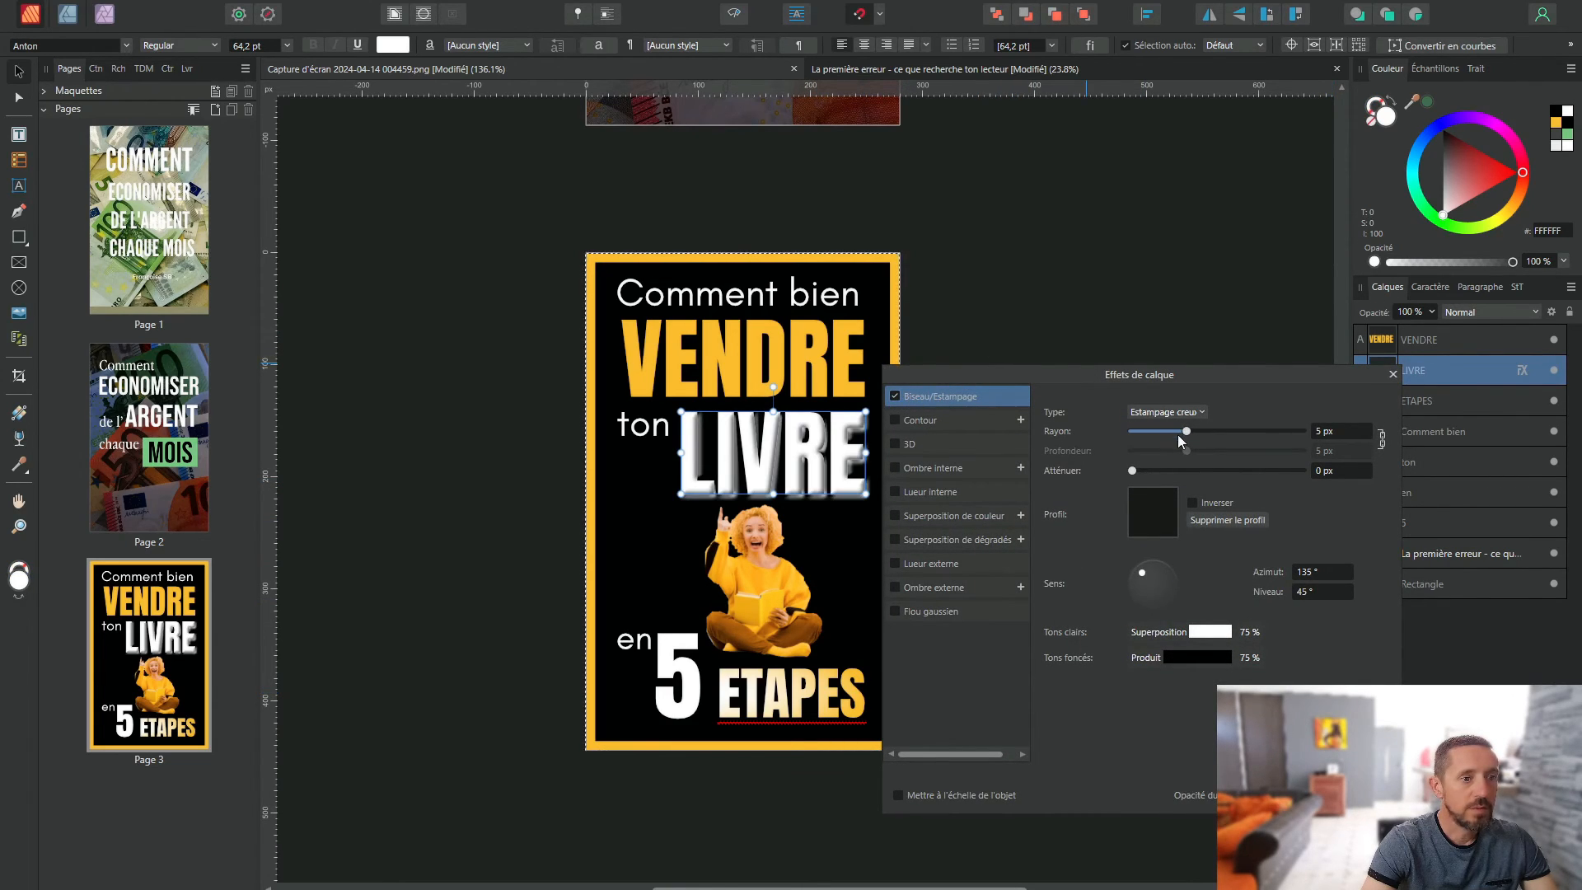
left_click(1321, 431)
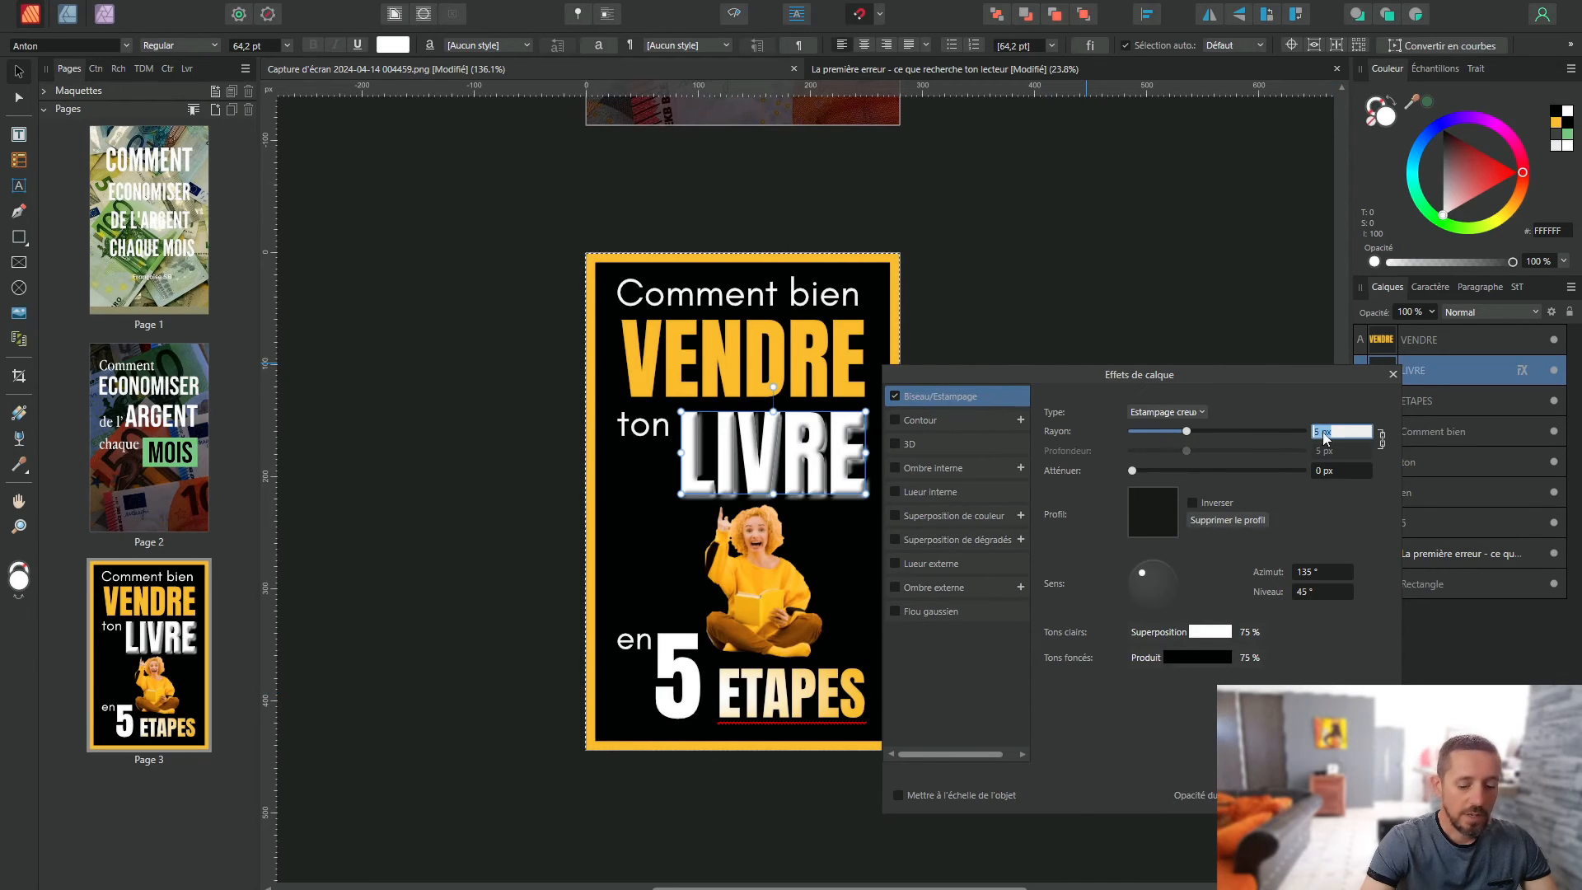
left_click(599, 502)
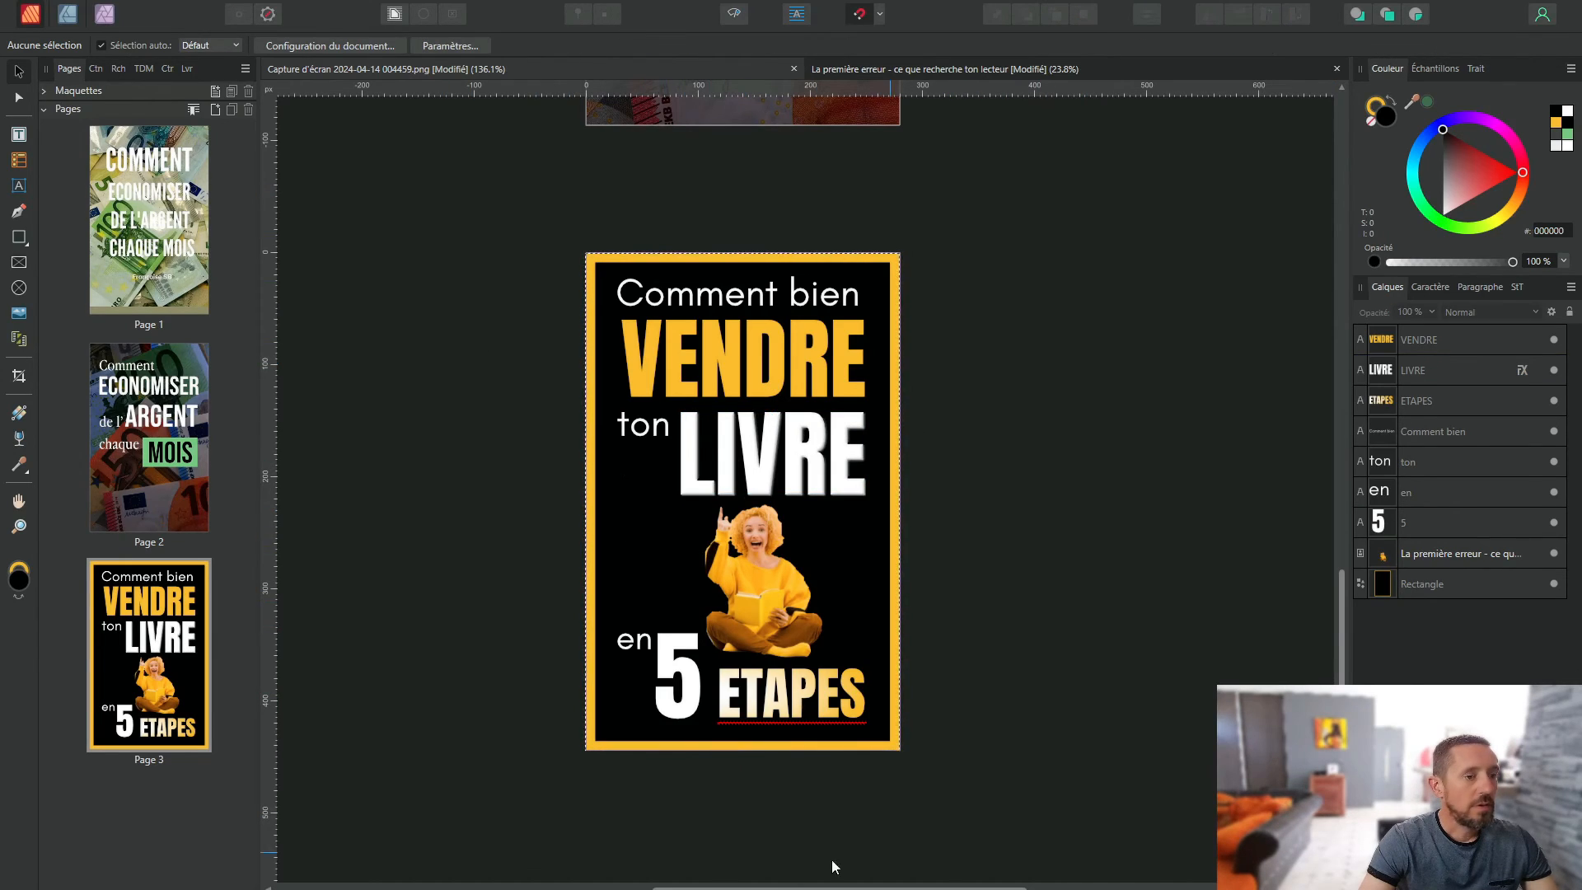
Step: Apply the bevel/emboss effect to all seven text layers, from "VENDRE" through "5"
left_click(1446, 334)
left_click(1437, 371, "shift")
left_click(1431, 399, "shift")
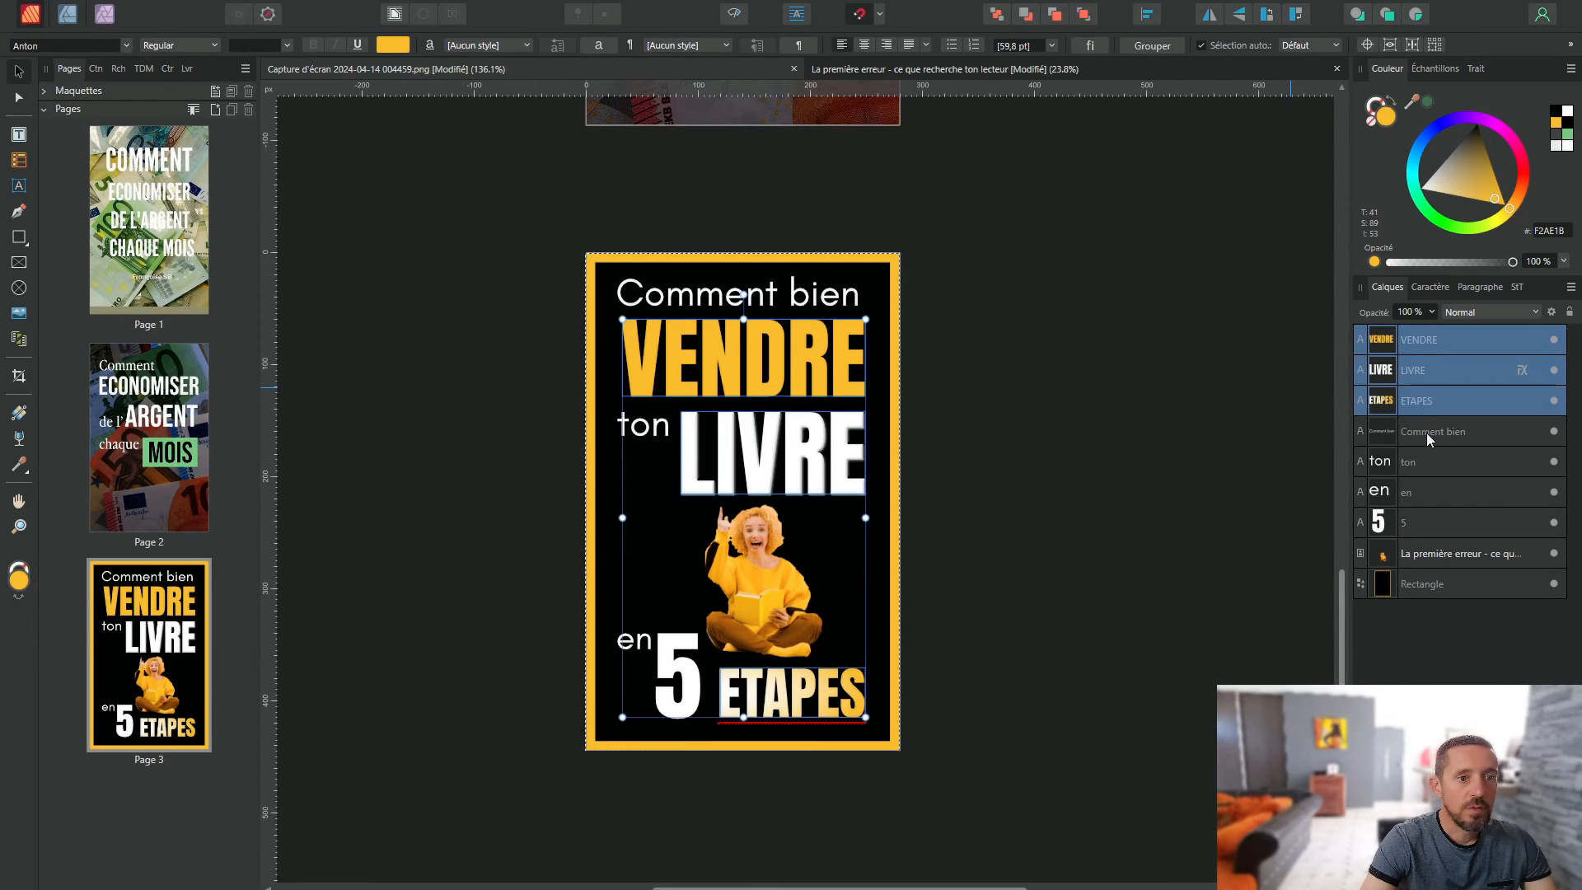
left_click(1426, 431, "shift")
left_click(1414, 459, "shift")
left_click(1411, 492, "shift")
left_click(1411, 521, "shift")
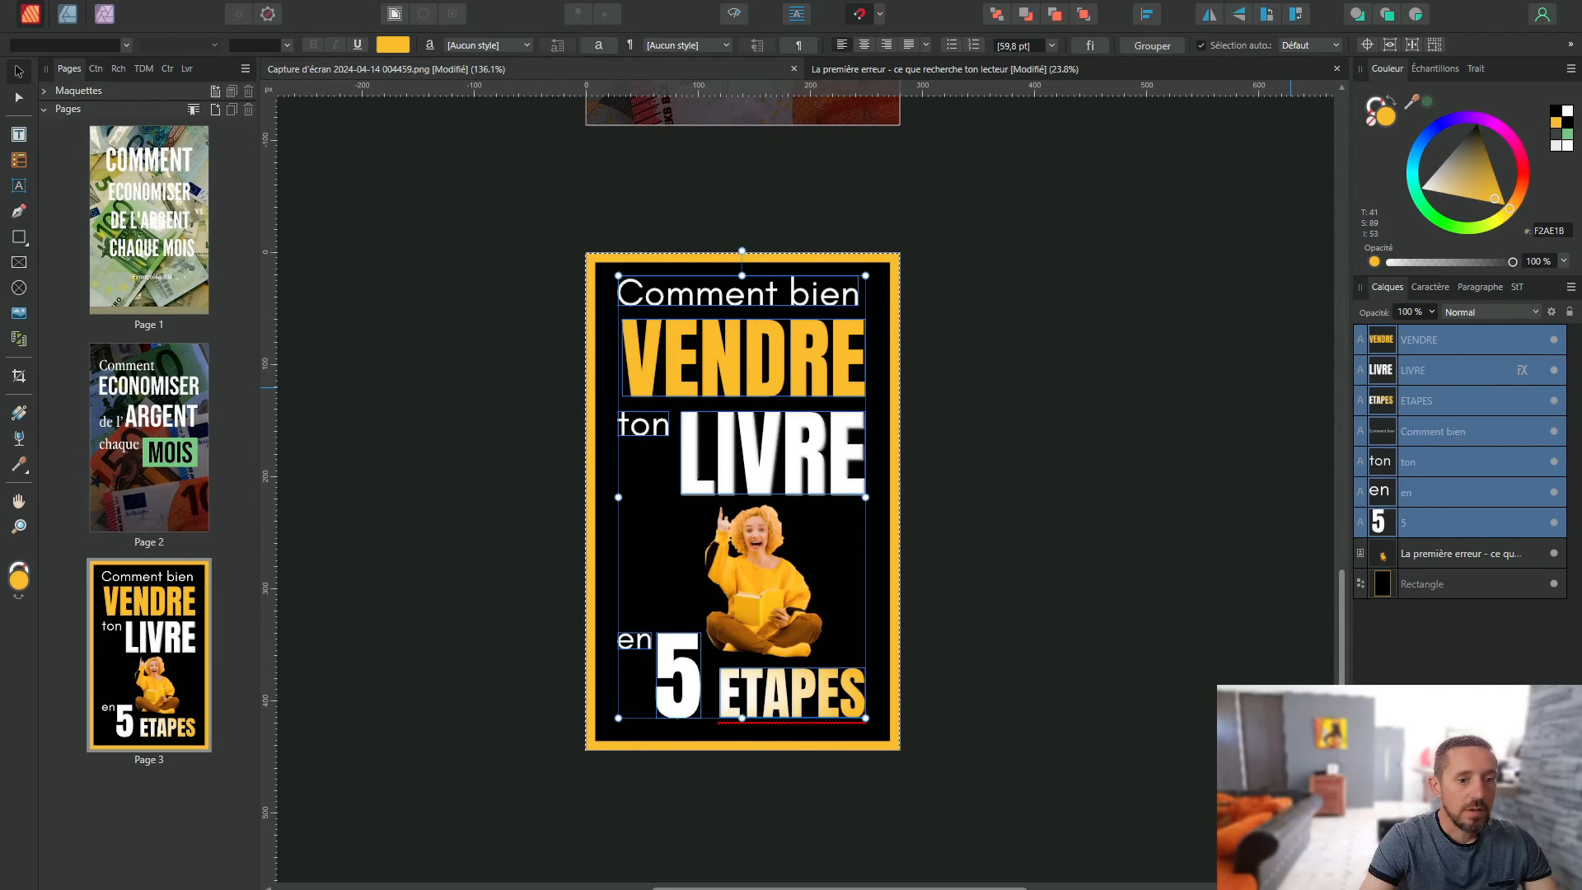
left_click(1457, 733)
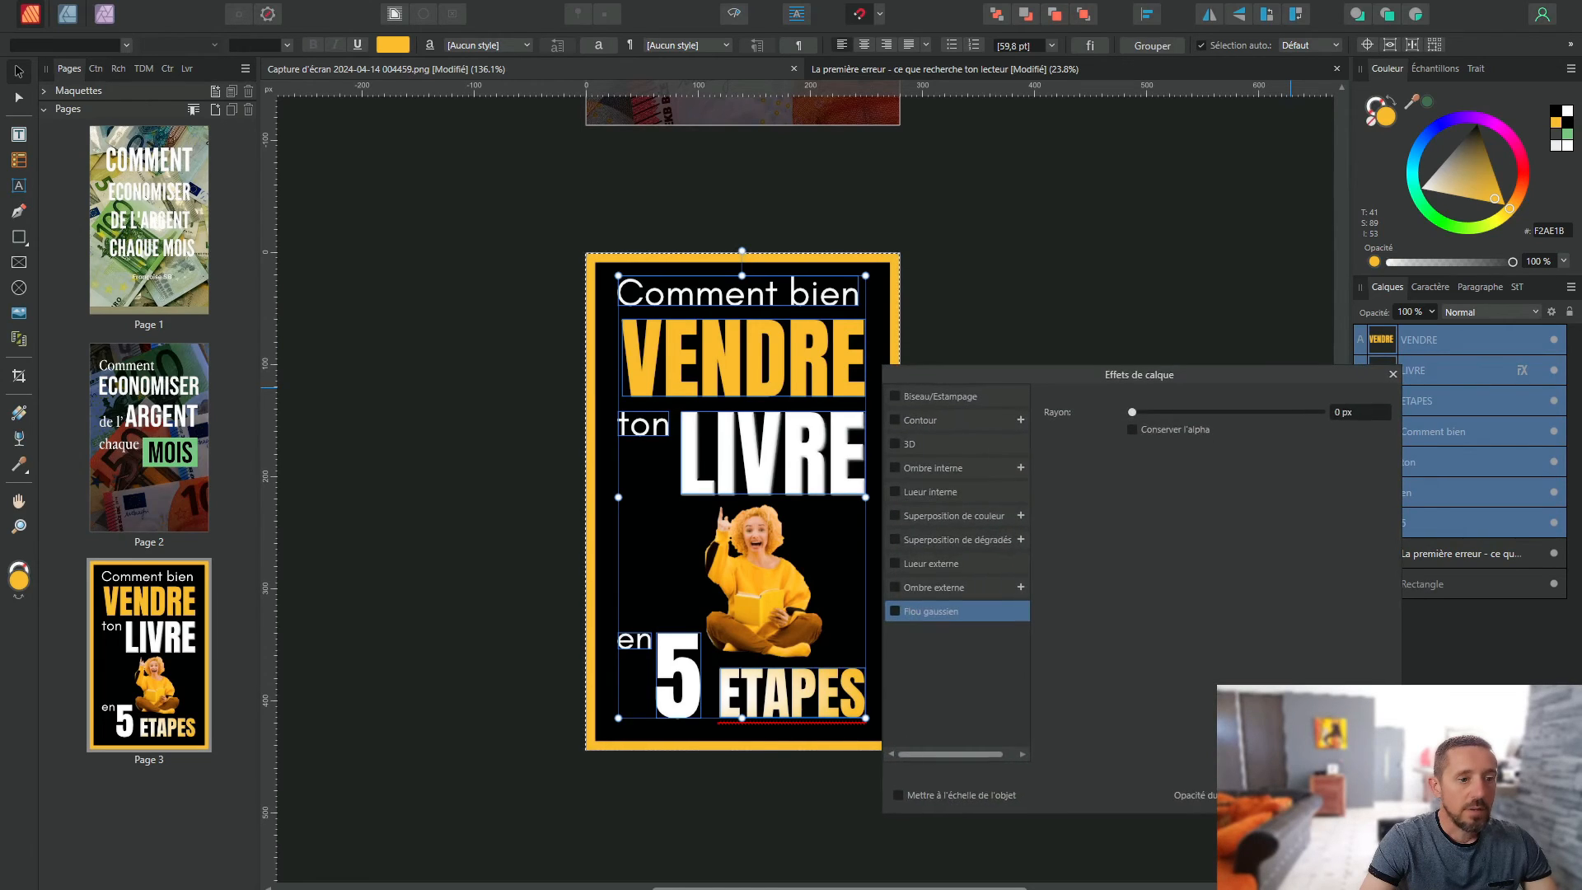
left_click(896, 396)
left_click(1168, 330)
left_click(1355, 794)
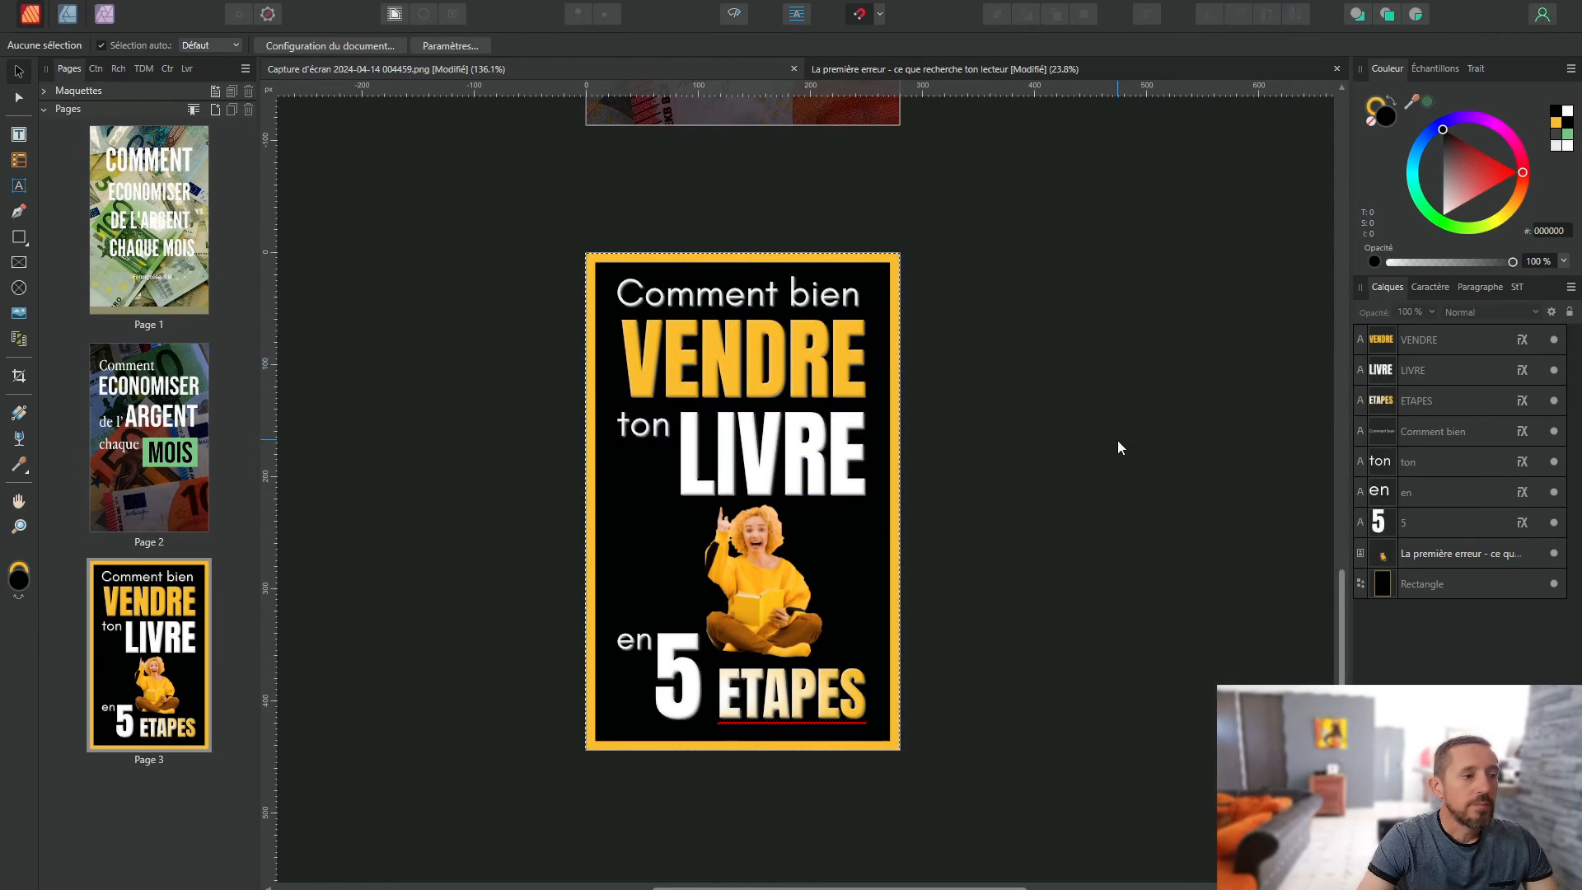
scroll(744, 449, "down", 3)
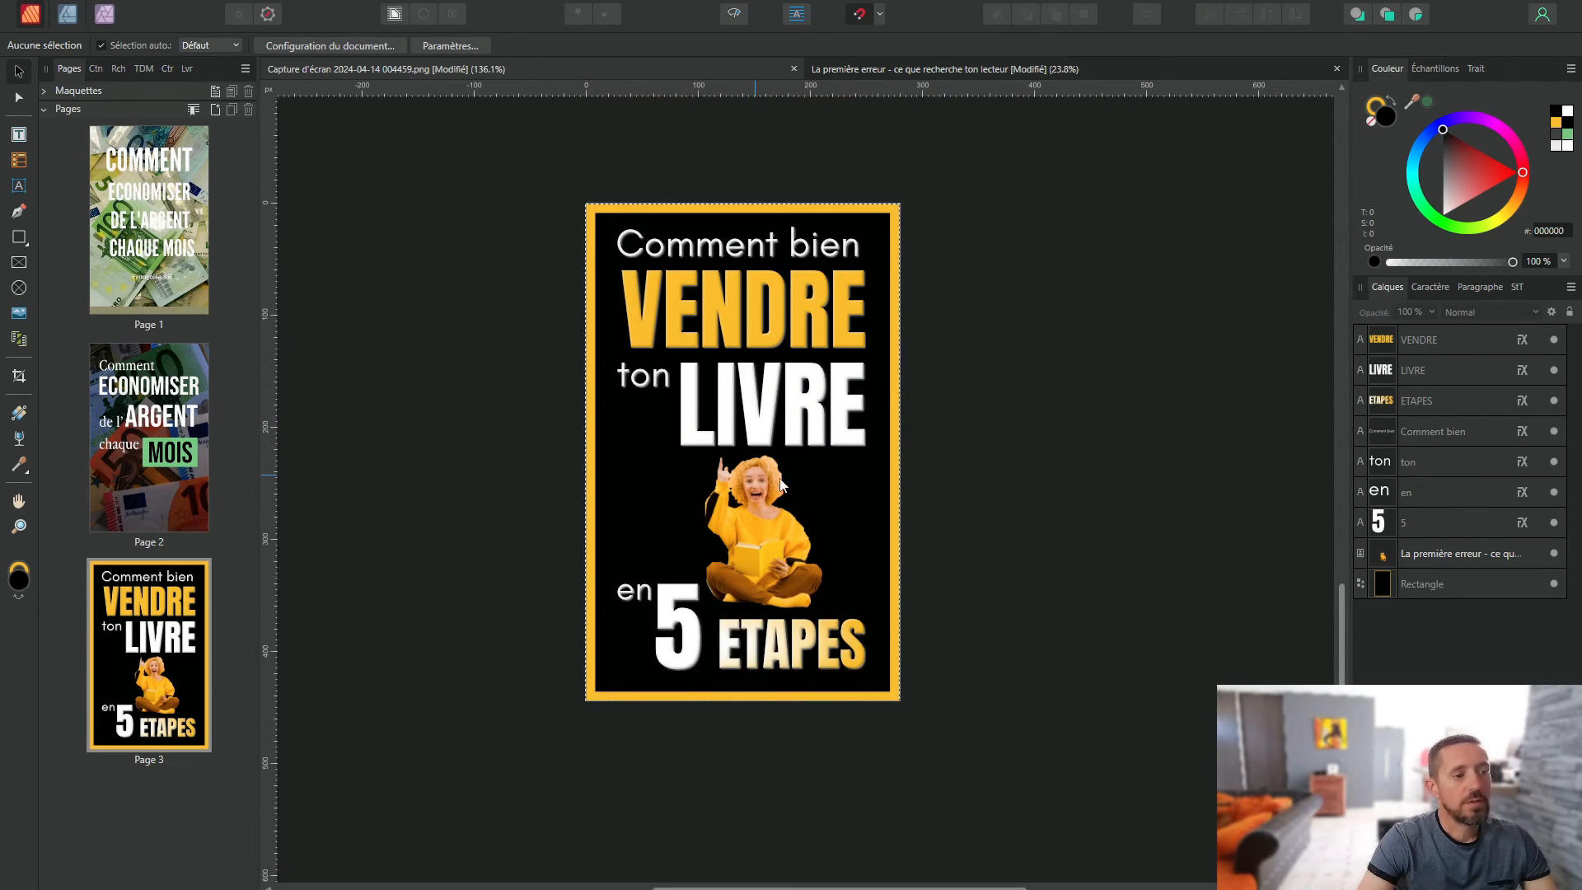
scroll(963, 512, "up", 1)
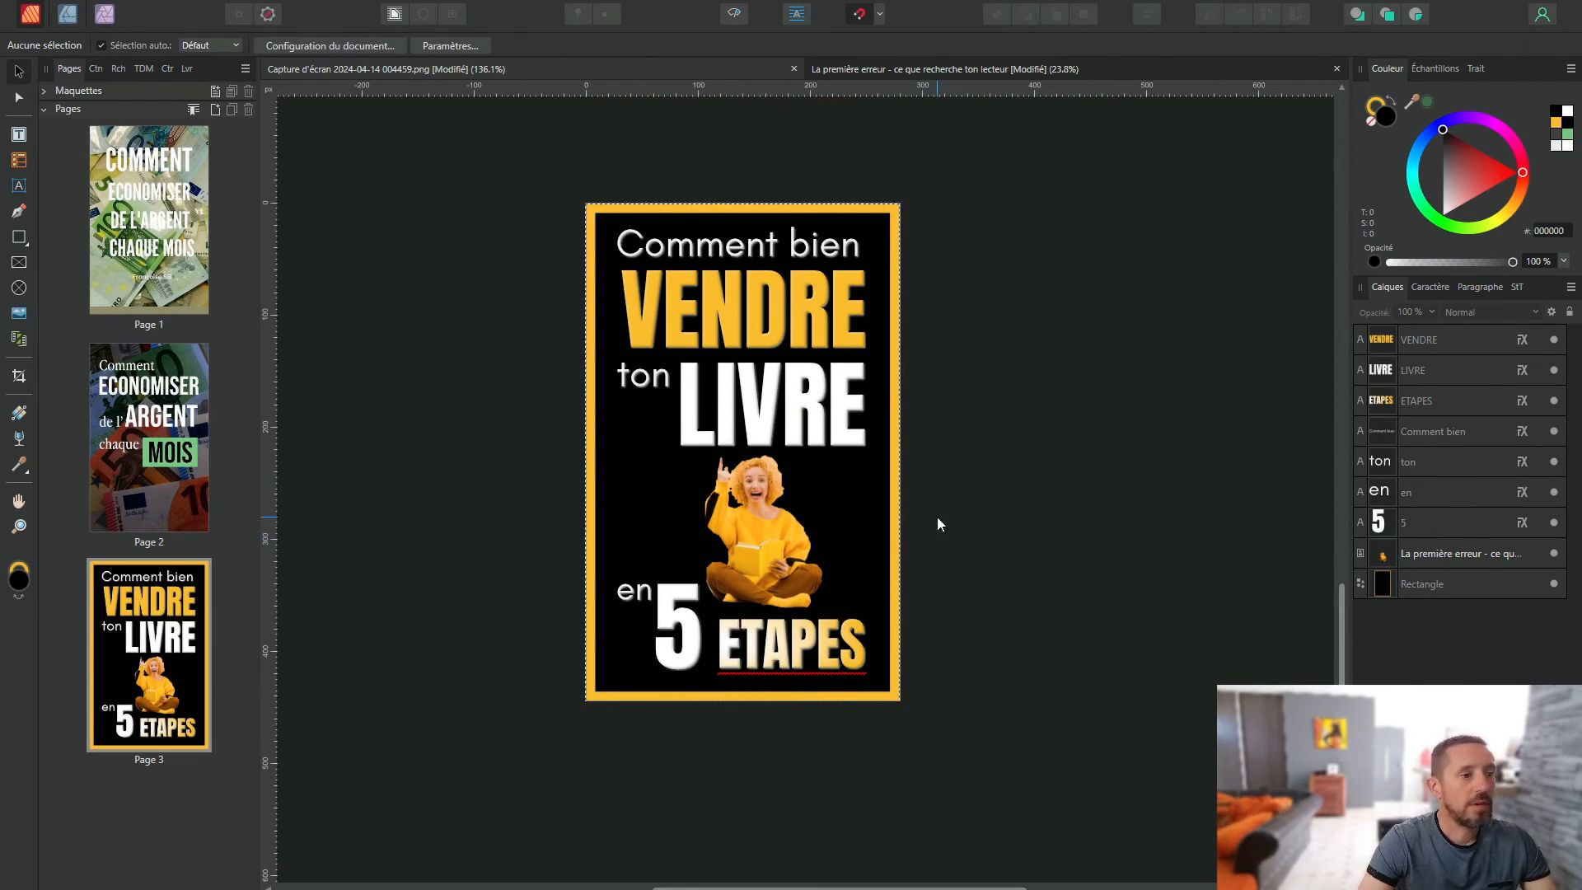
scroll(937, 516, "up", 1)
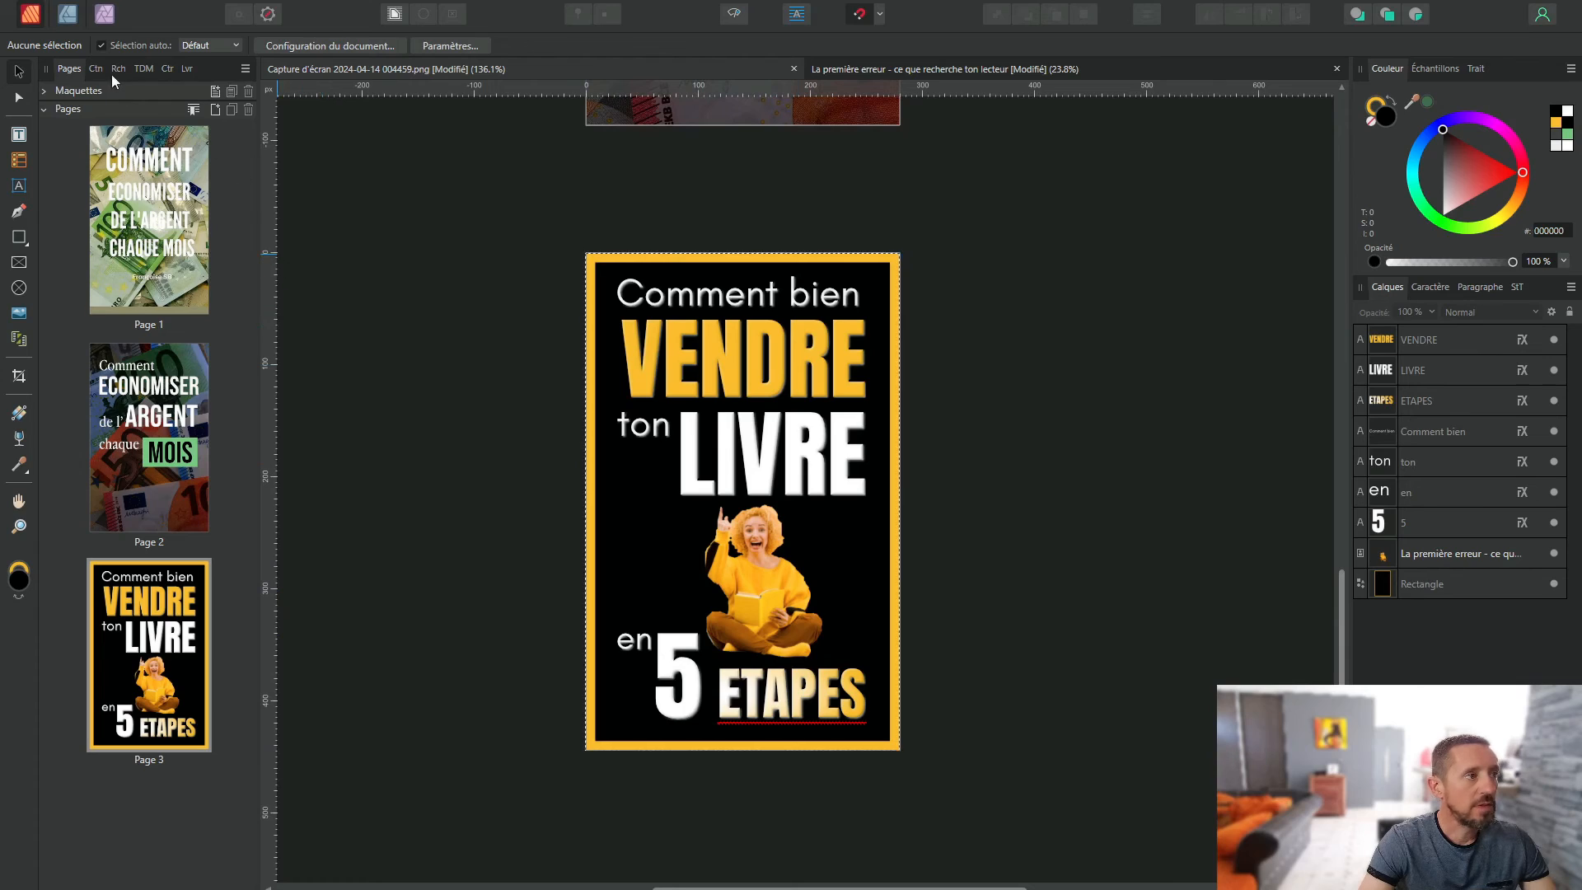
Step: Apply a spot Lighting filter to the background rectangle, aimed upward behind the woman, with distance 46 % and outer cone 42,5°, and return to the layout workspace
left_click(104, 14)
scroll(649, 301, "up", 2)
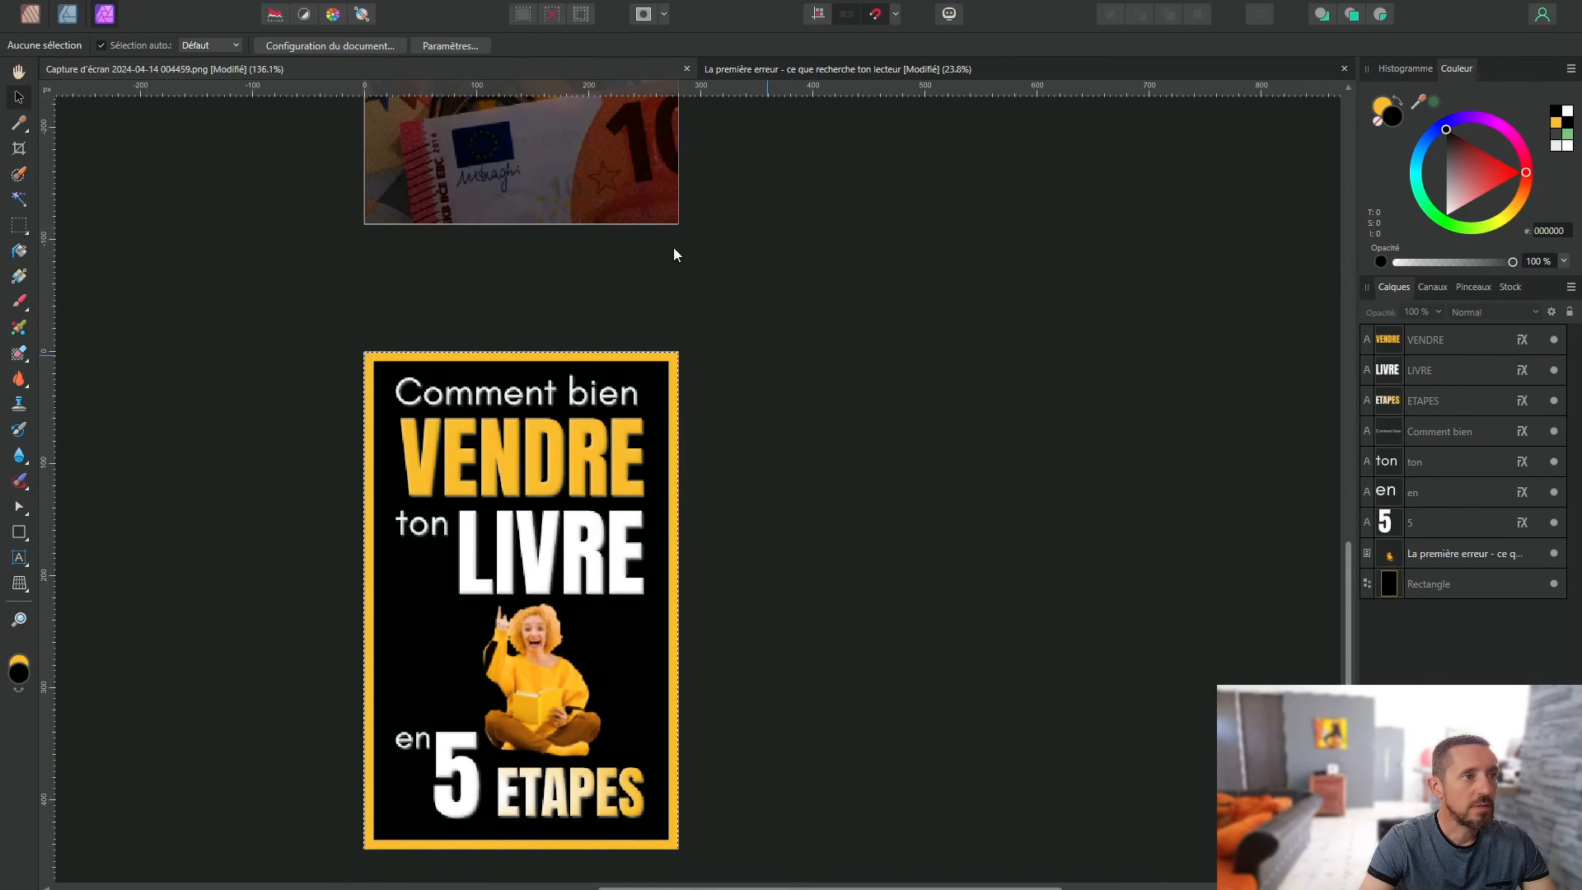
left_click(470, 1)
left_click(404, 650)
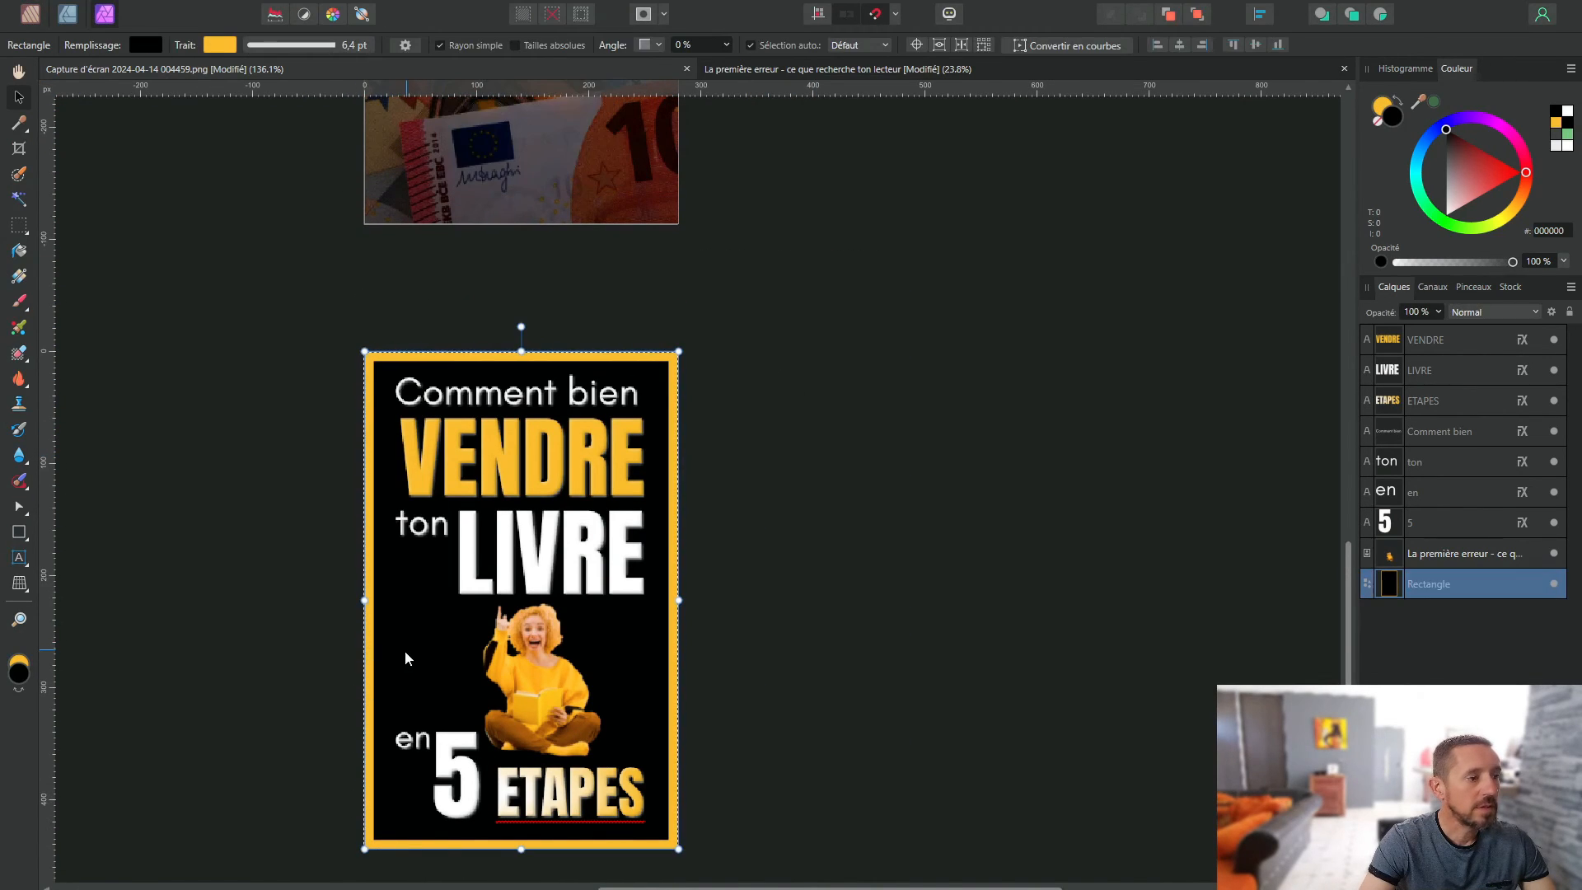
left_click(470, 1)
left_click(483, 142)
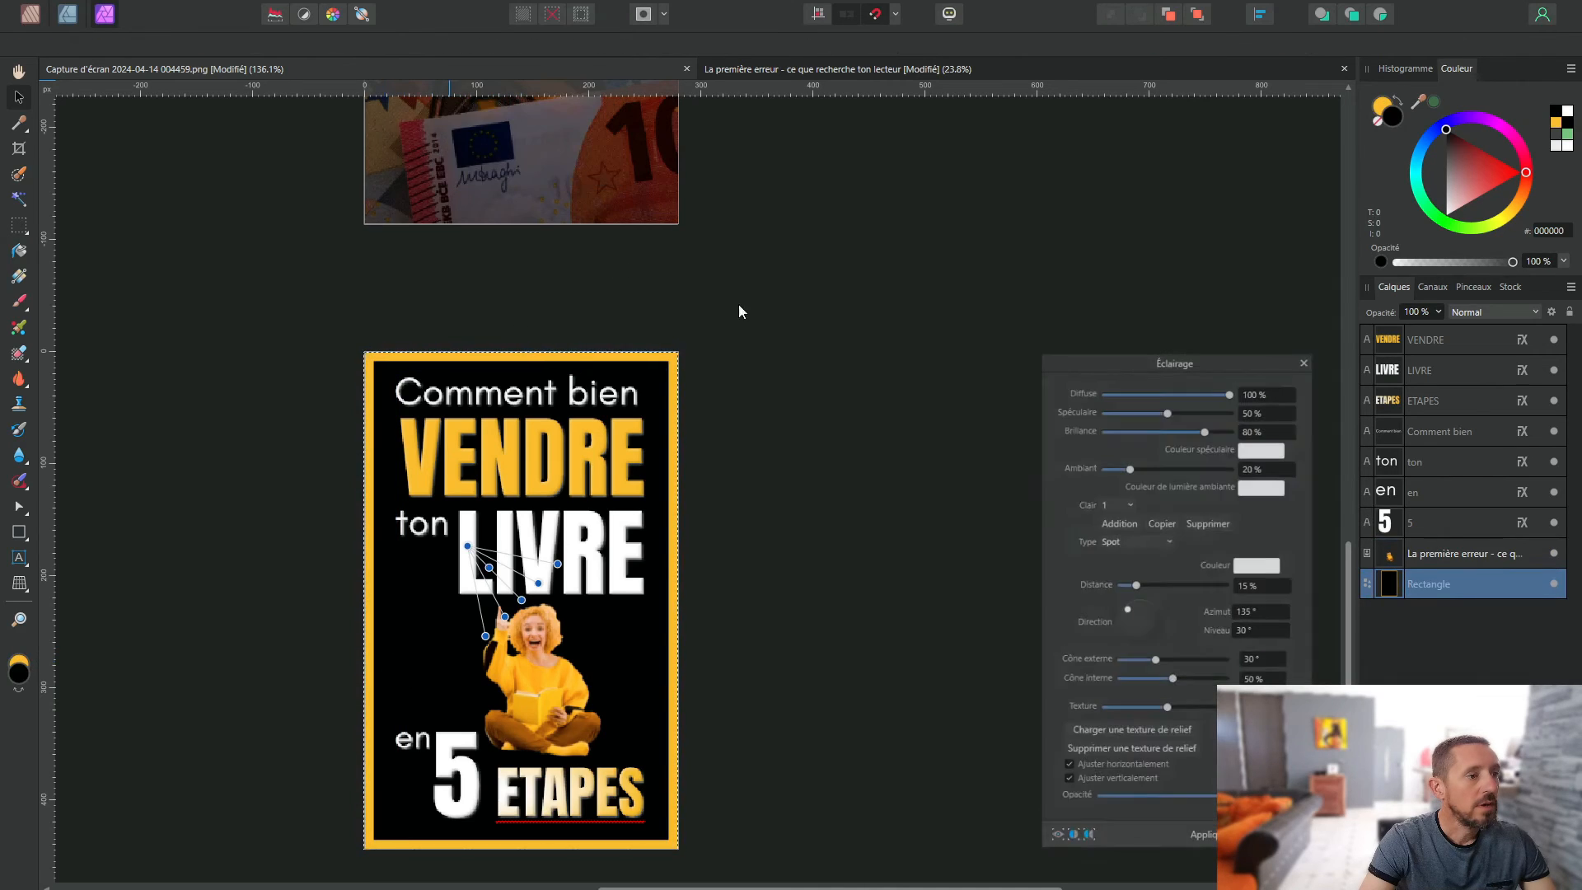
left_click_drag(435, 577, 524, 659)
left_click_drag(397, 604, 273, 592)
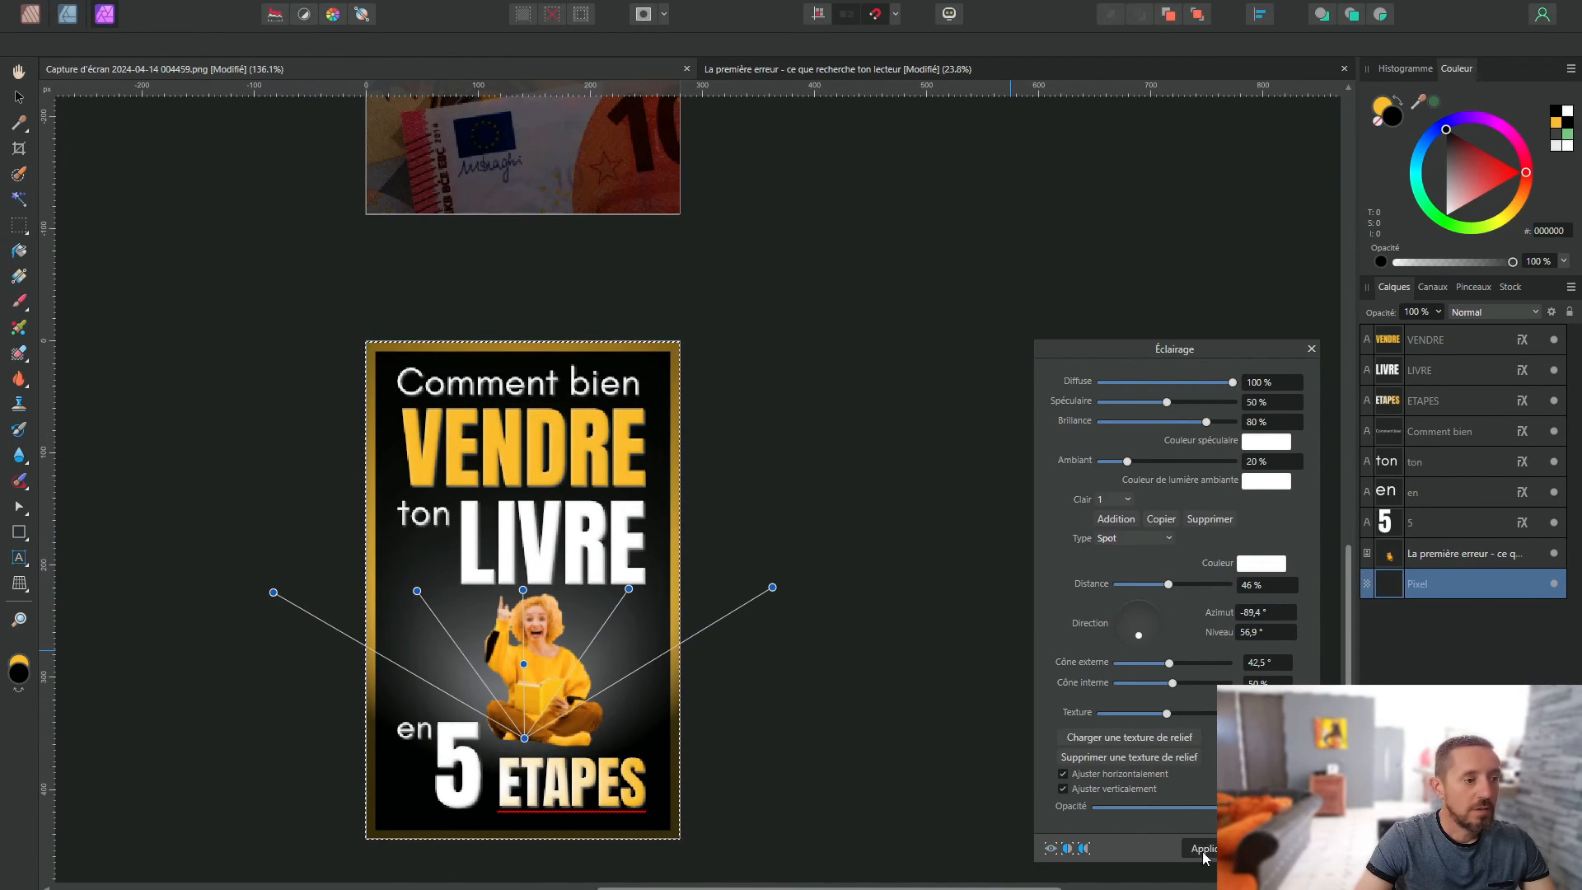
left_click(1201, 853)
key("ctrl+1")
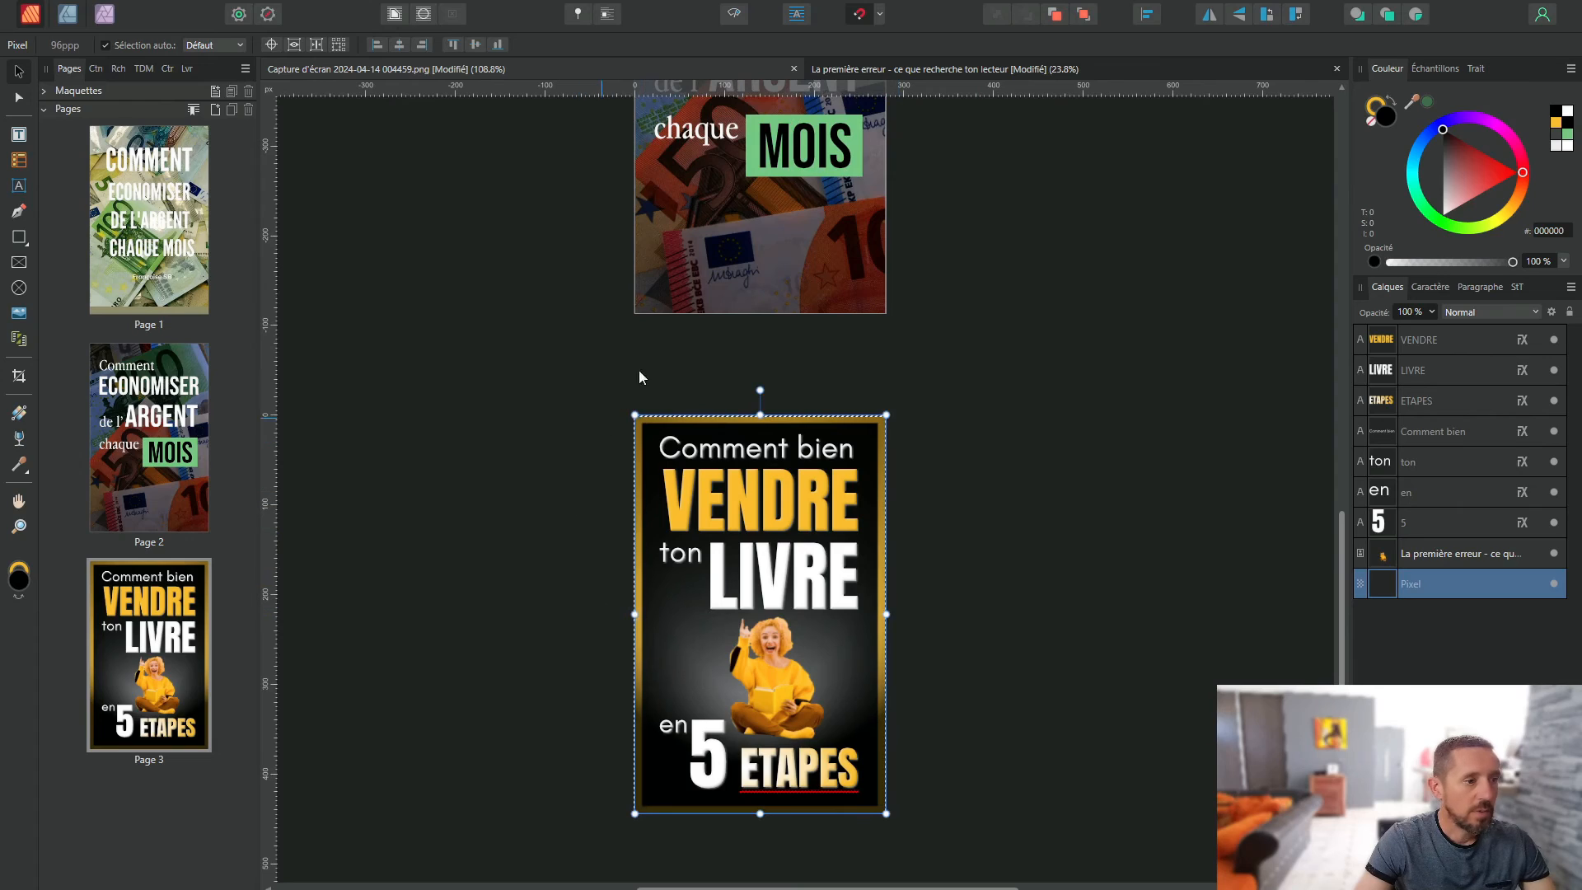
Step: Draw a rectangle with a 6,4 pt orange-yellow outline above the lit background and fit it to the page edges, 280 px wide
left_click(20, 238)
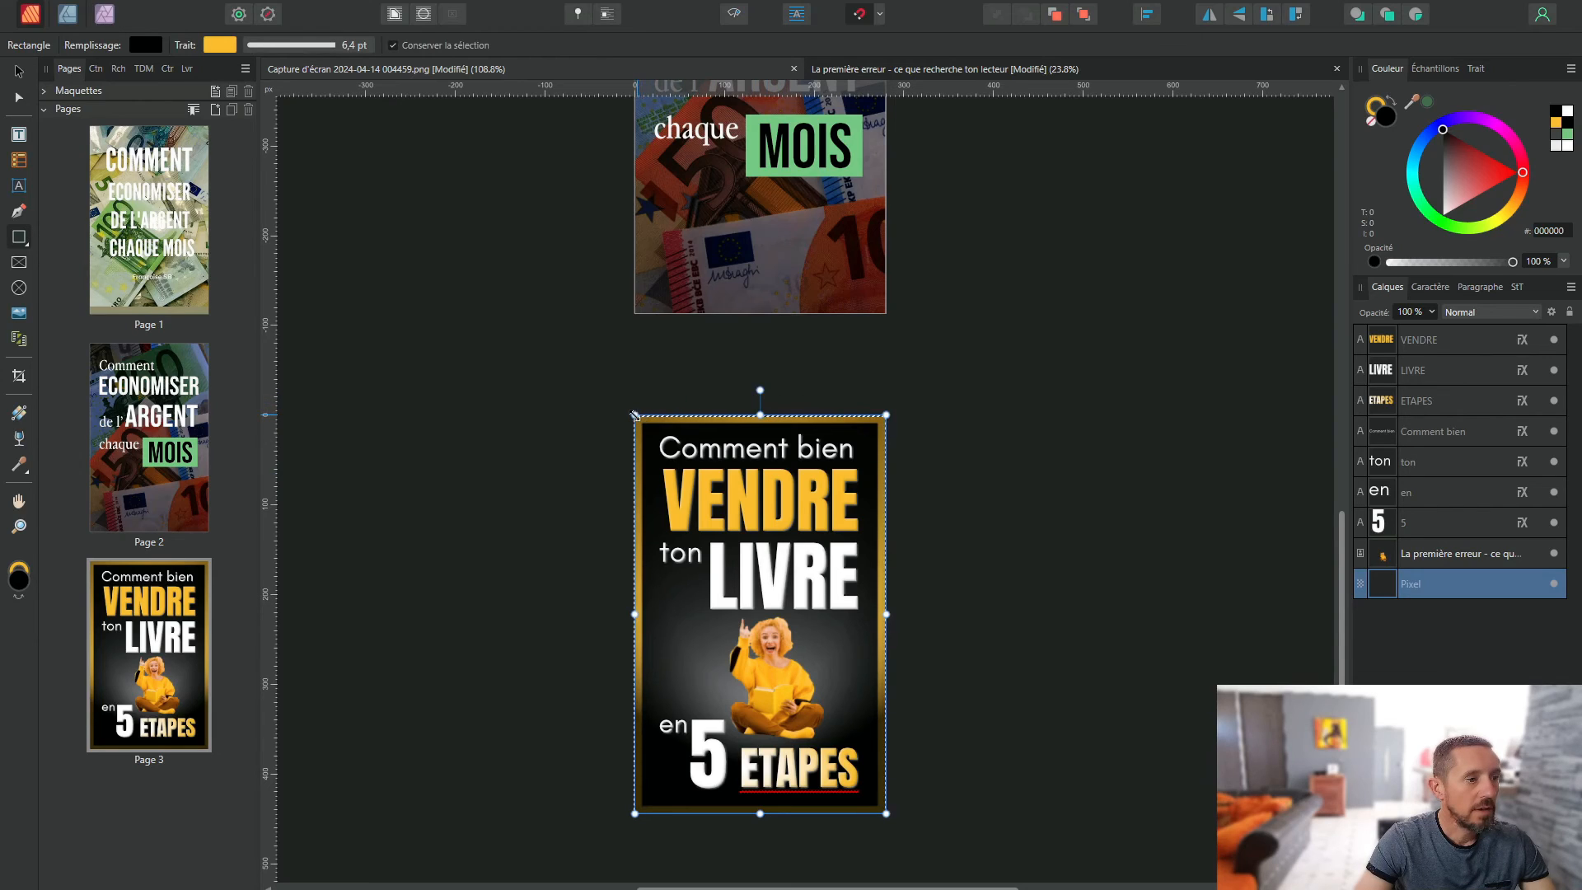
left_click_drag(605, 404, 887, 813)
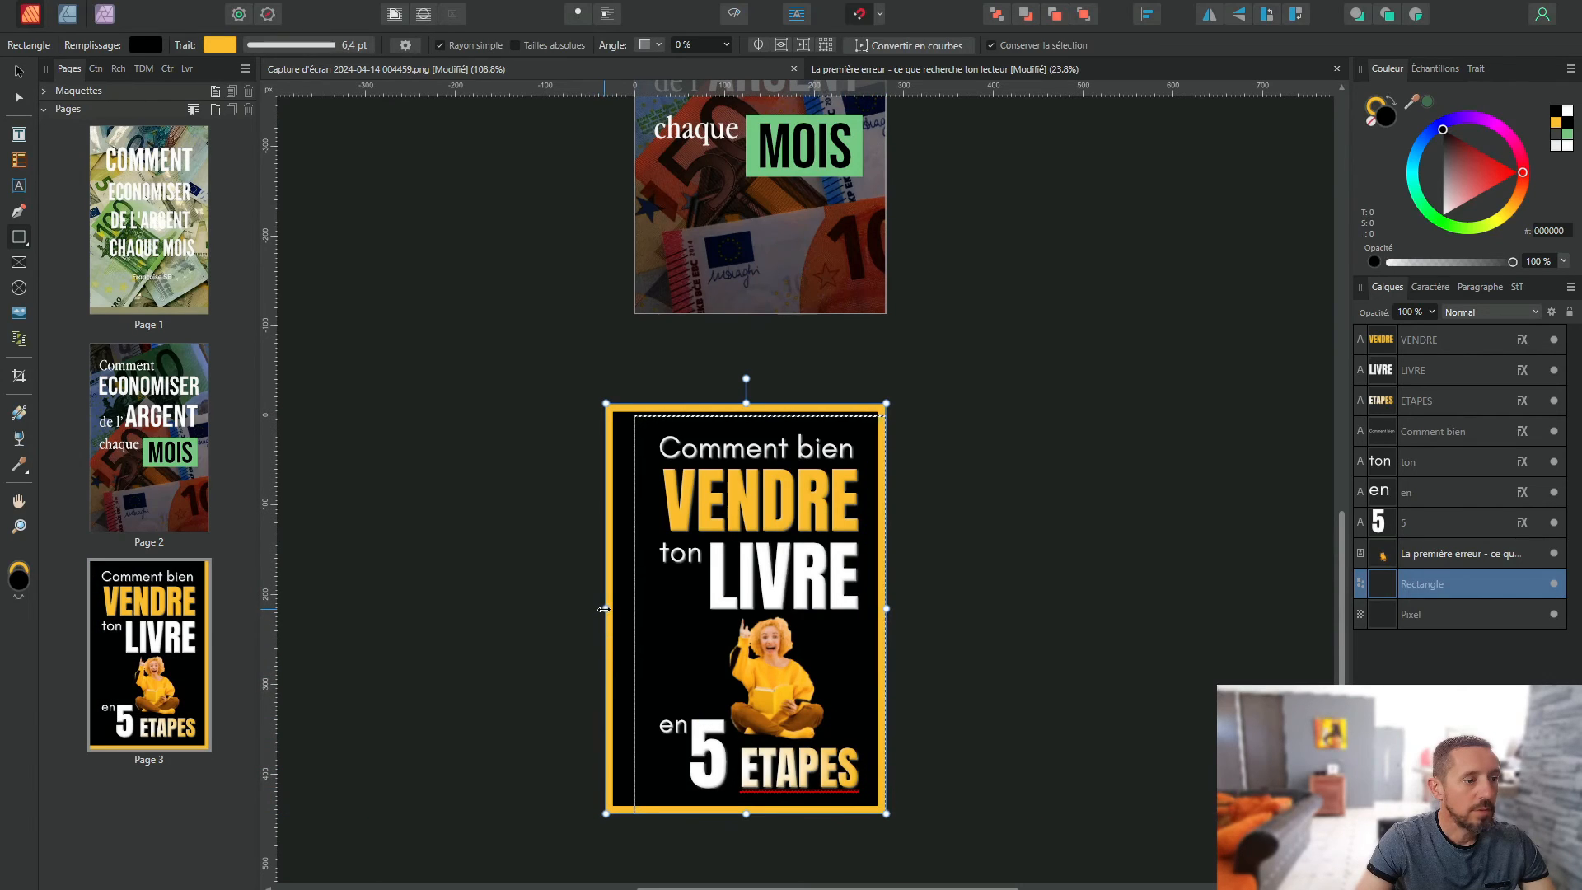
left_click_drag(605, 607, 635, 610)
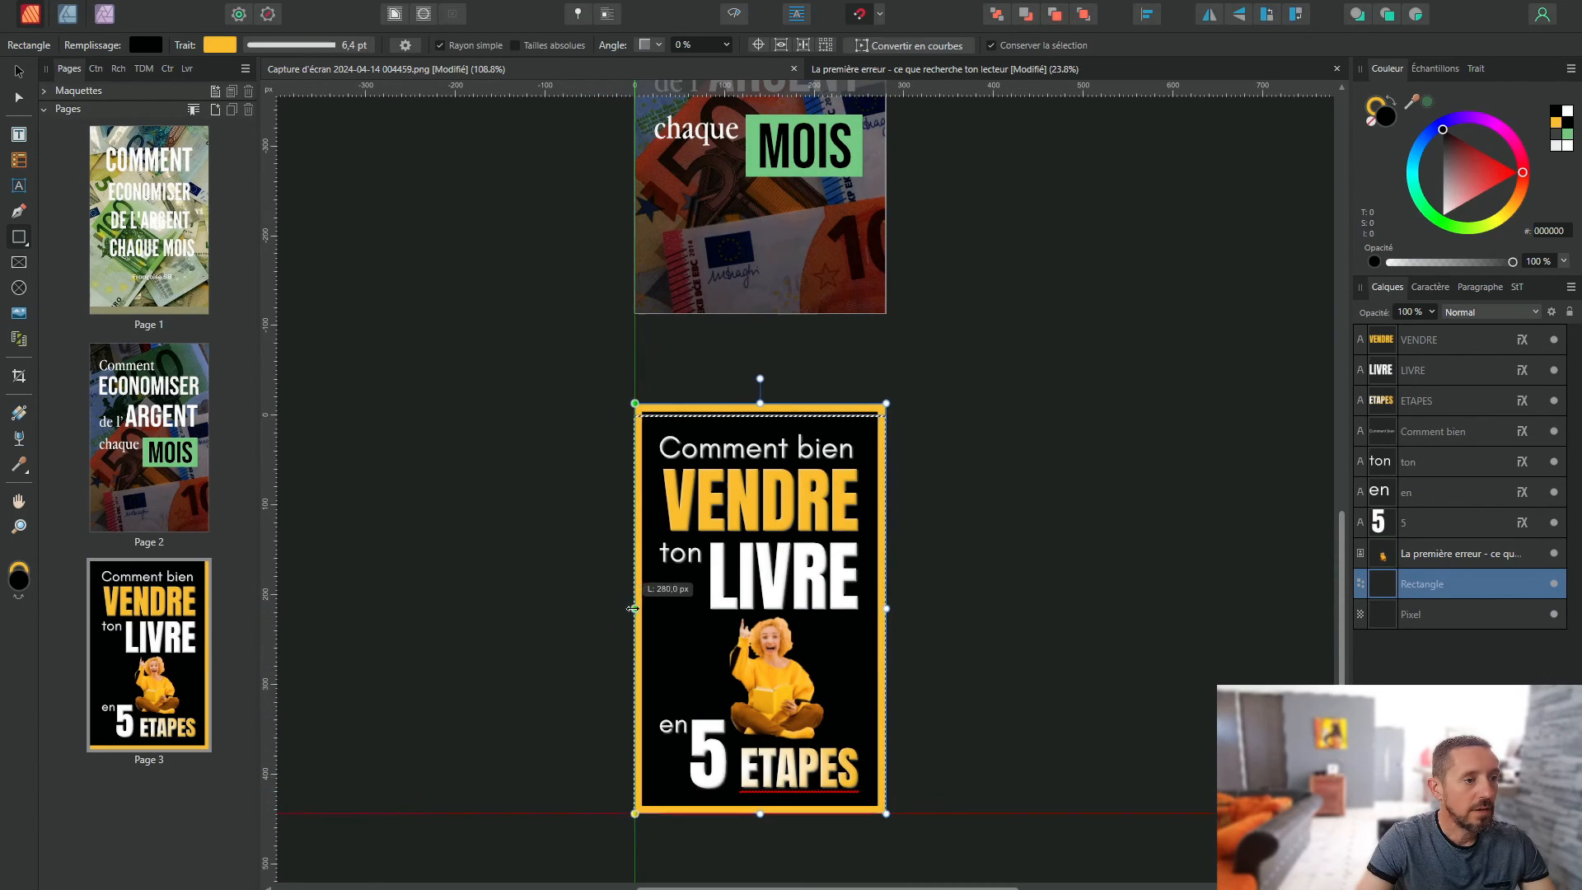
left_click_drag(760, 403, 759, 415)
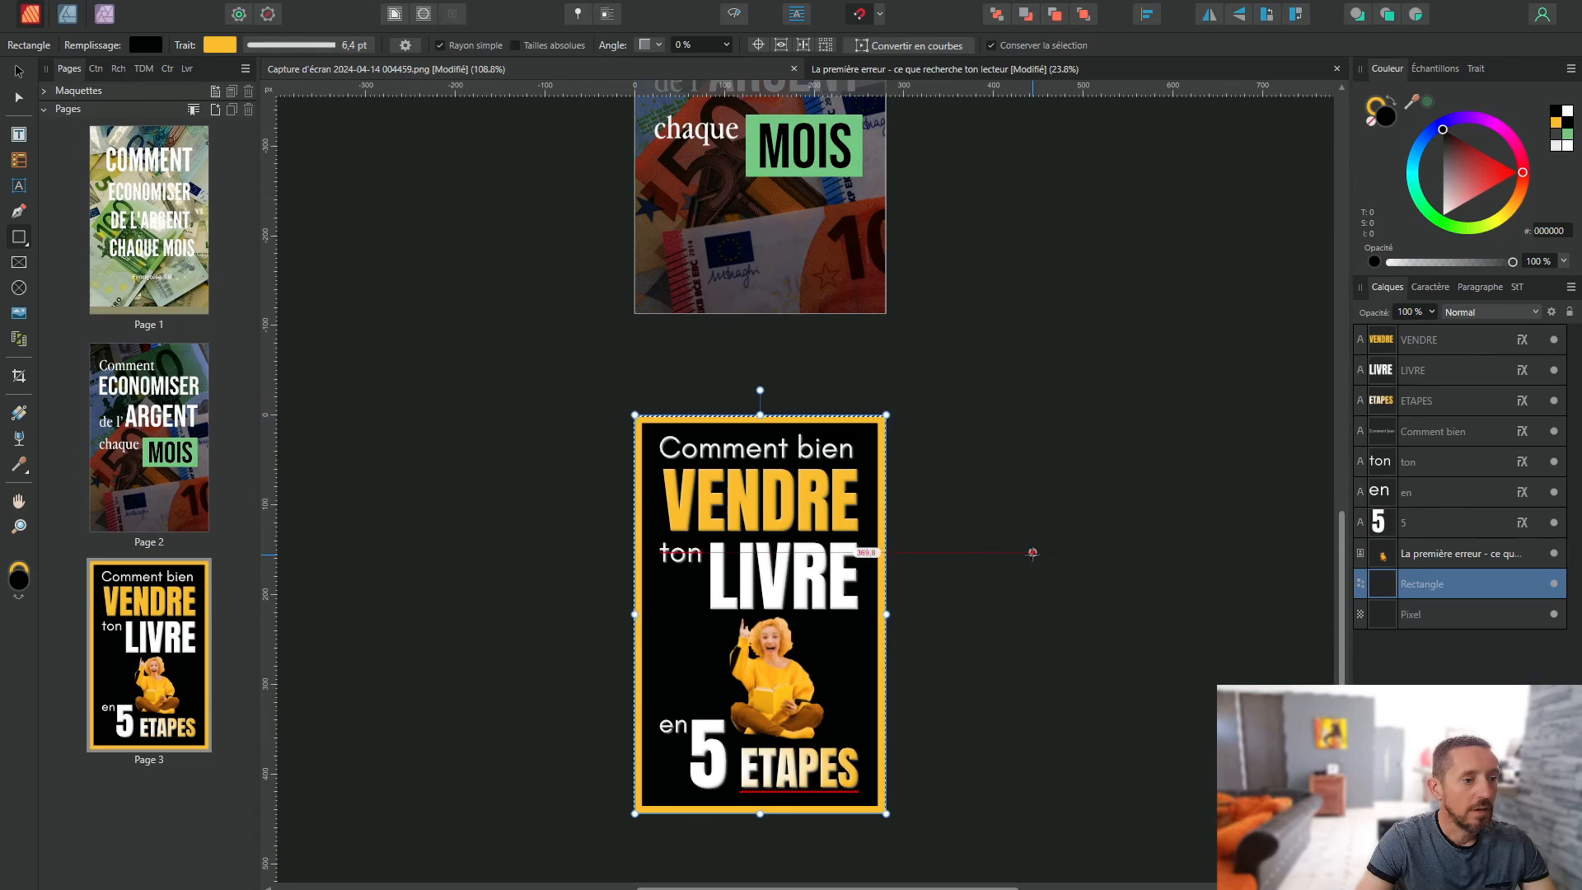
Step: Remove the black fill from the frame rectangle, keeping only its orange-yellow outline, and deselect it
left_click(150, 48)
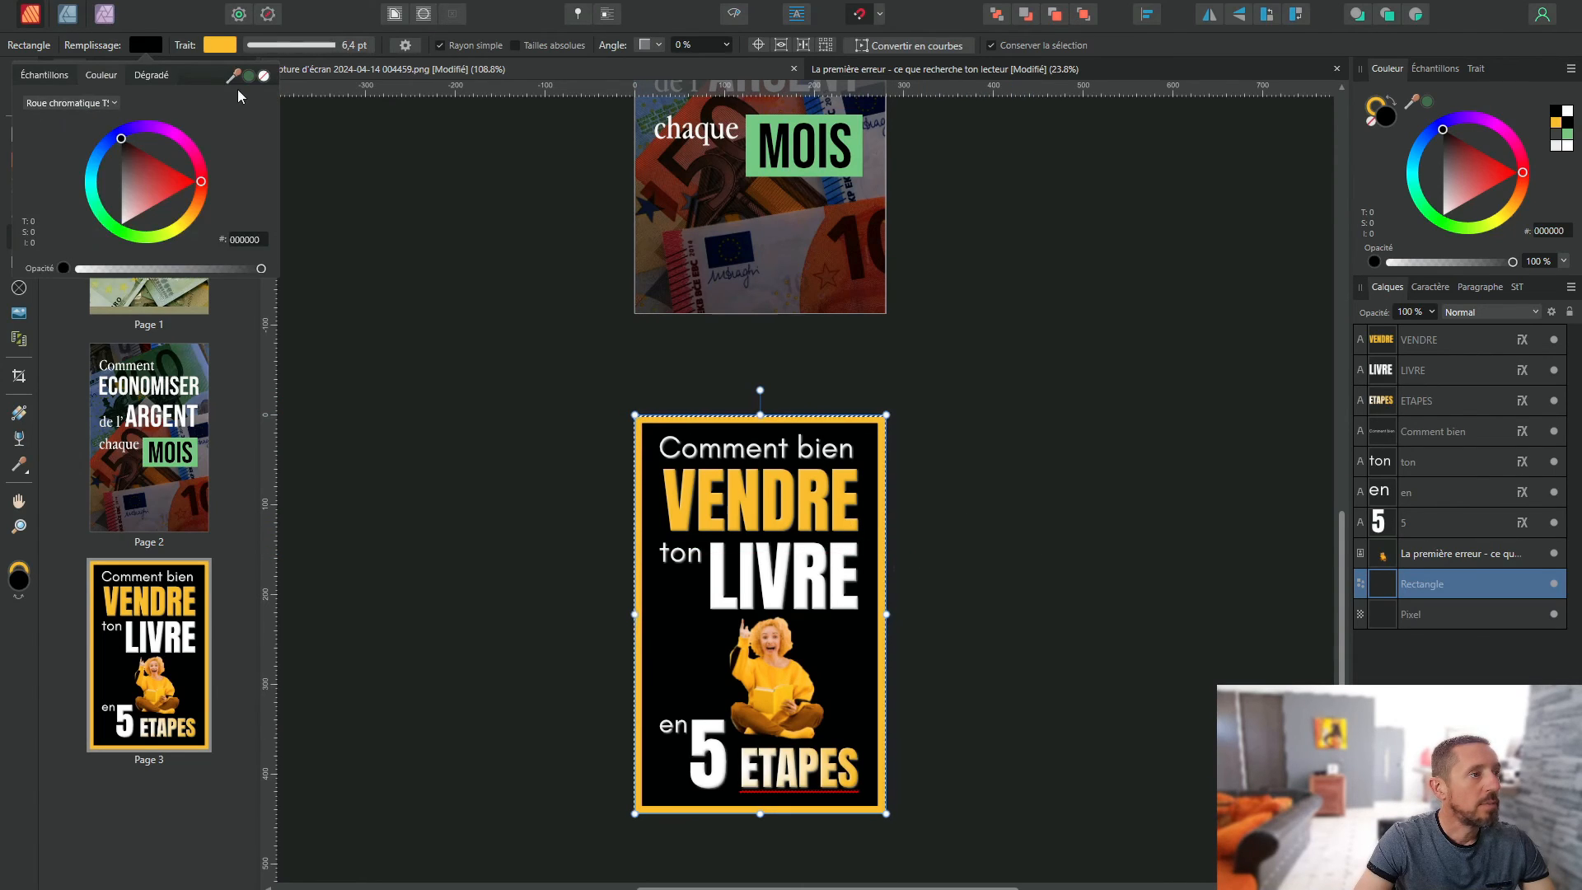
left_click(265, 78)
left_click(504, 473)
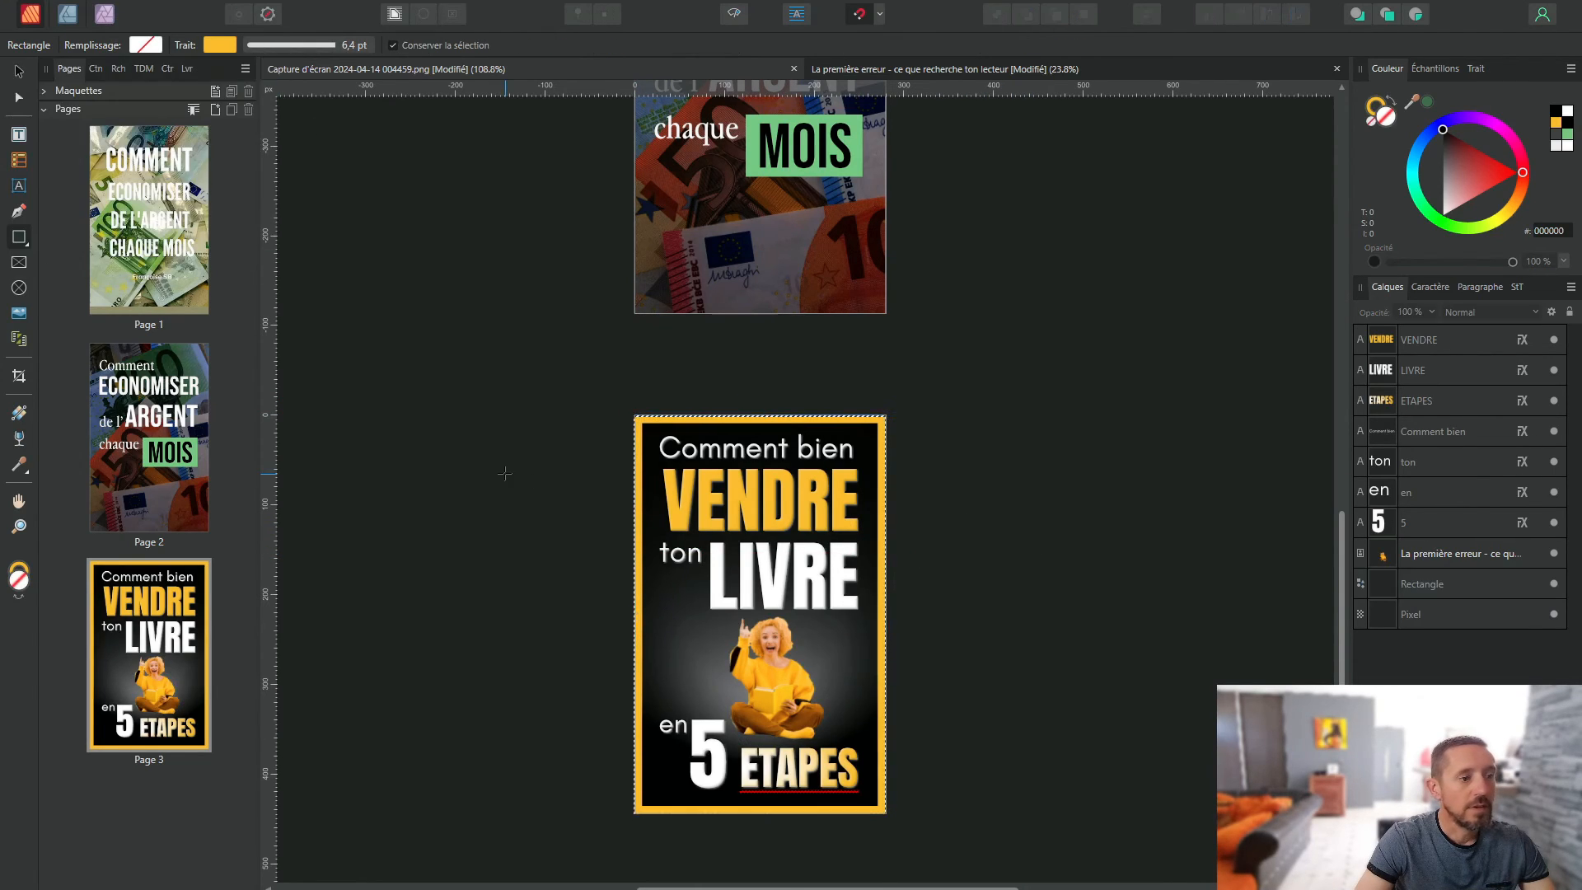
Step: Examine the finished third cover up close, checking its contrast, text legibility and the spotlight behind the woman
scroll(997, 487, "down", 3)
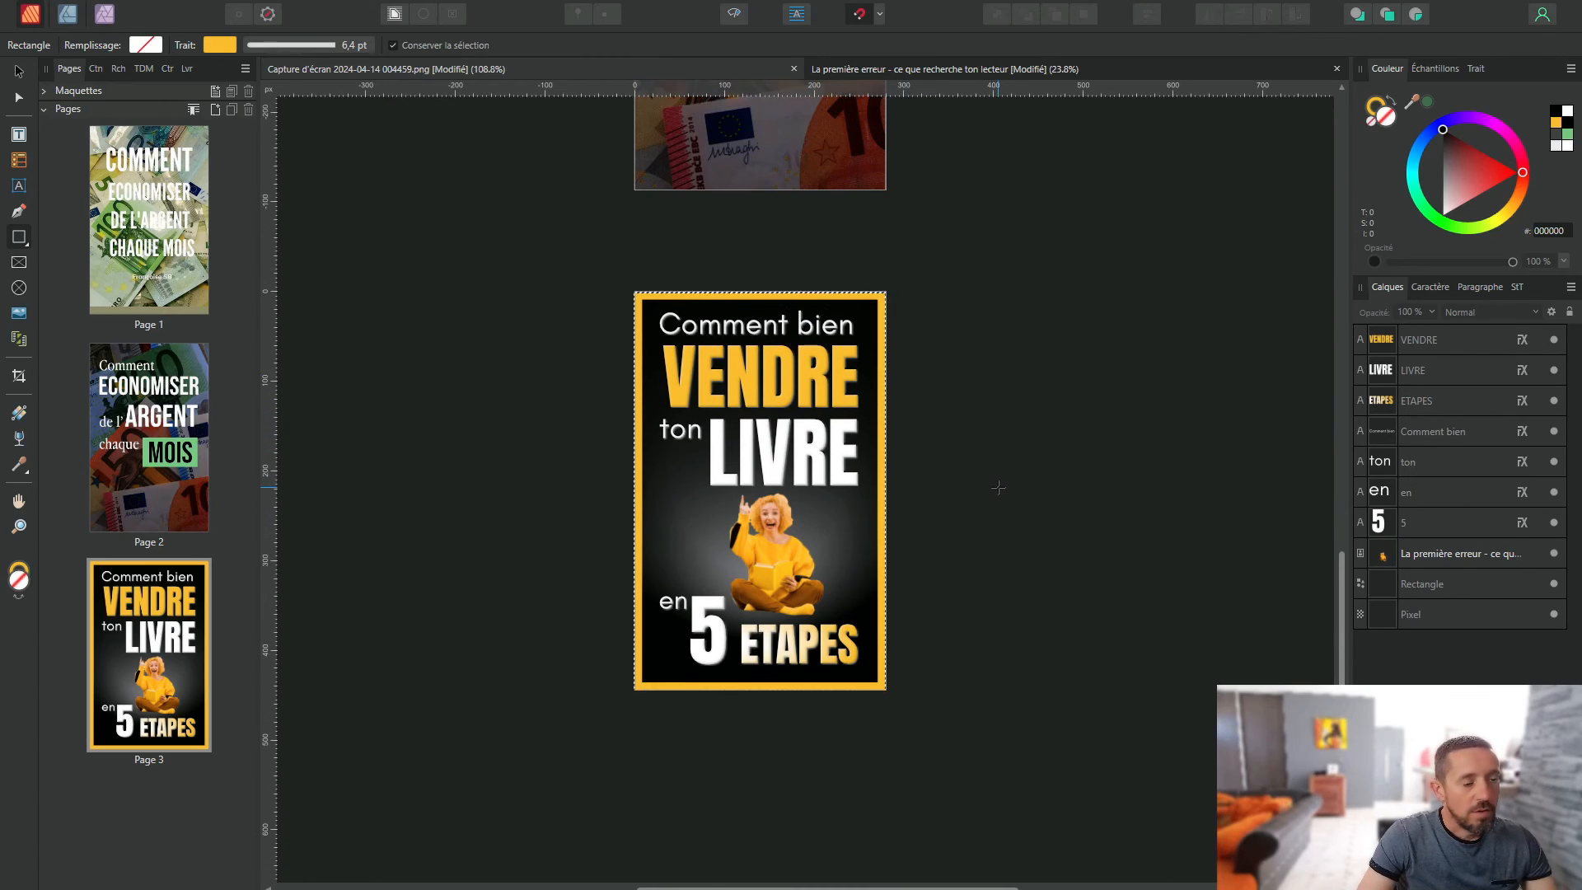
scroll(997, 488, "up", 1)
scroll(997, 488, "down", 1)
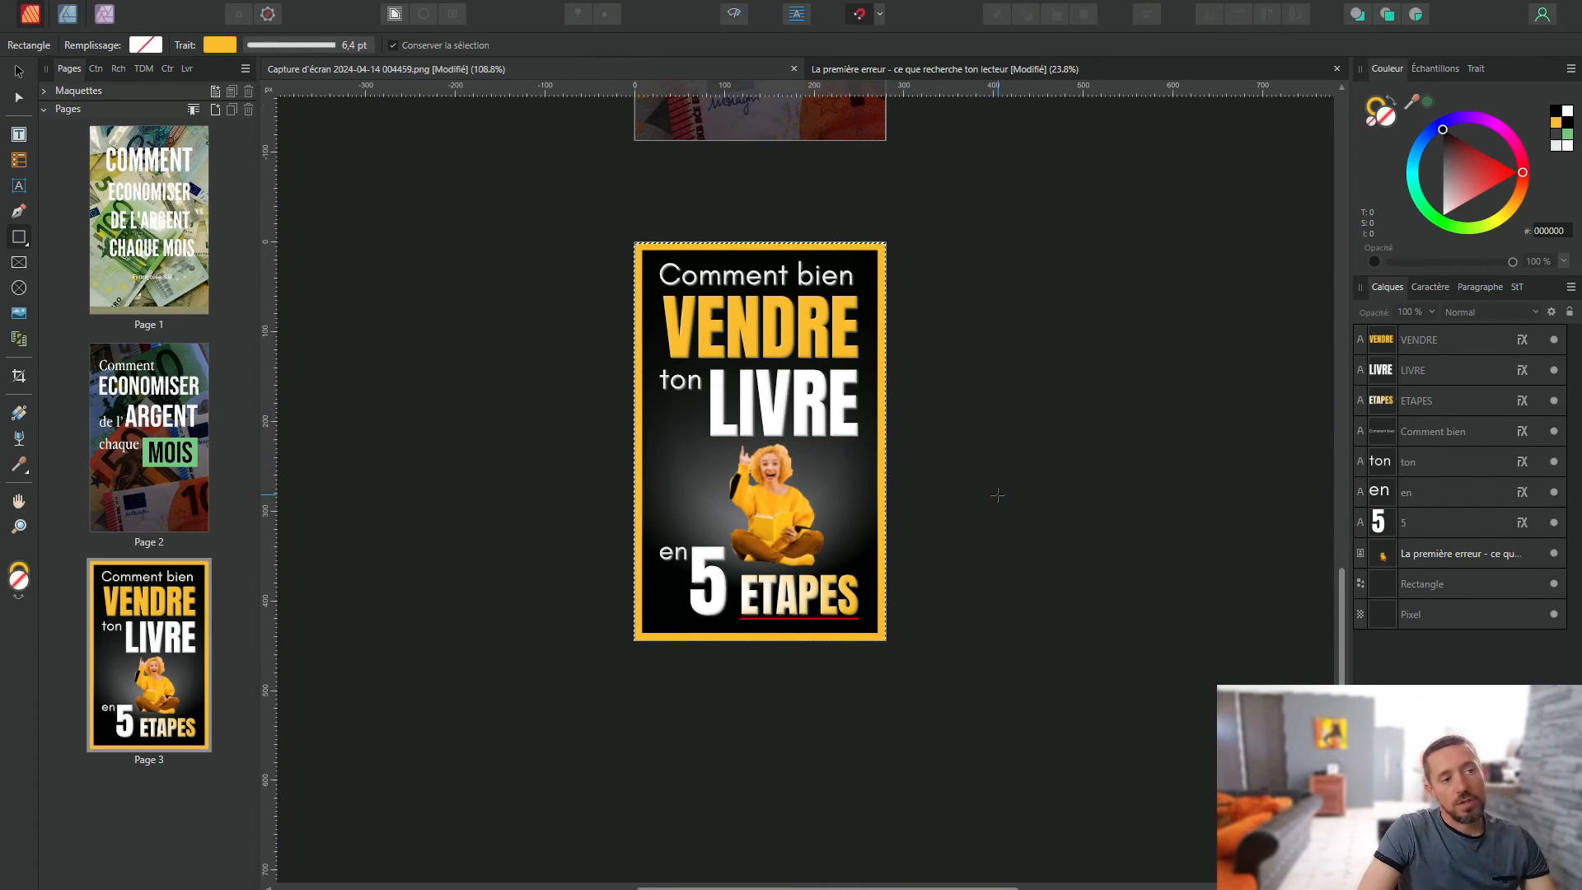
scroll(996, 494, "up", 2)
scroll(997, 495, "down", 1)
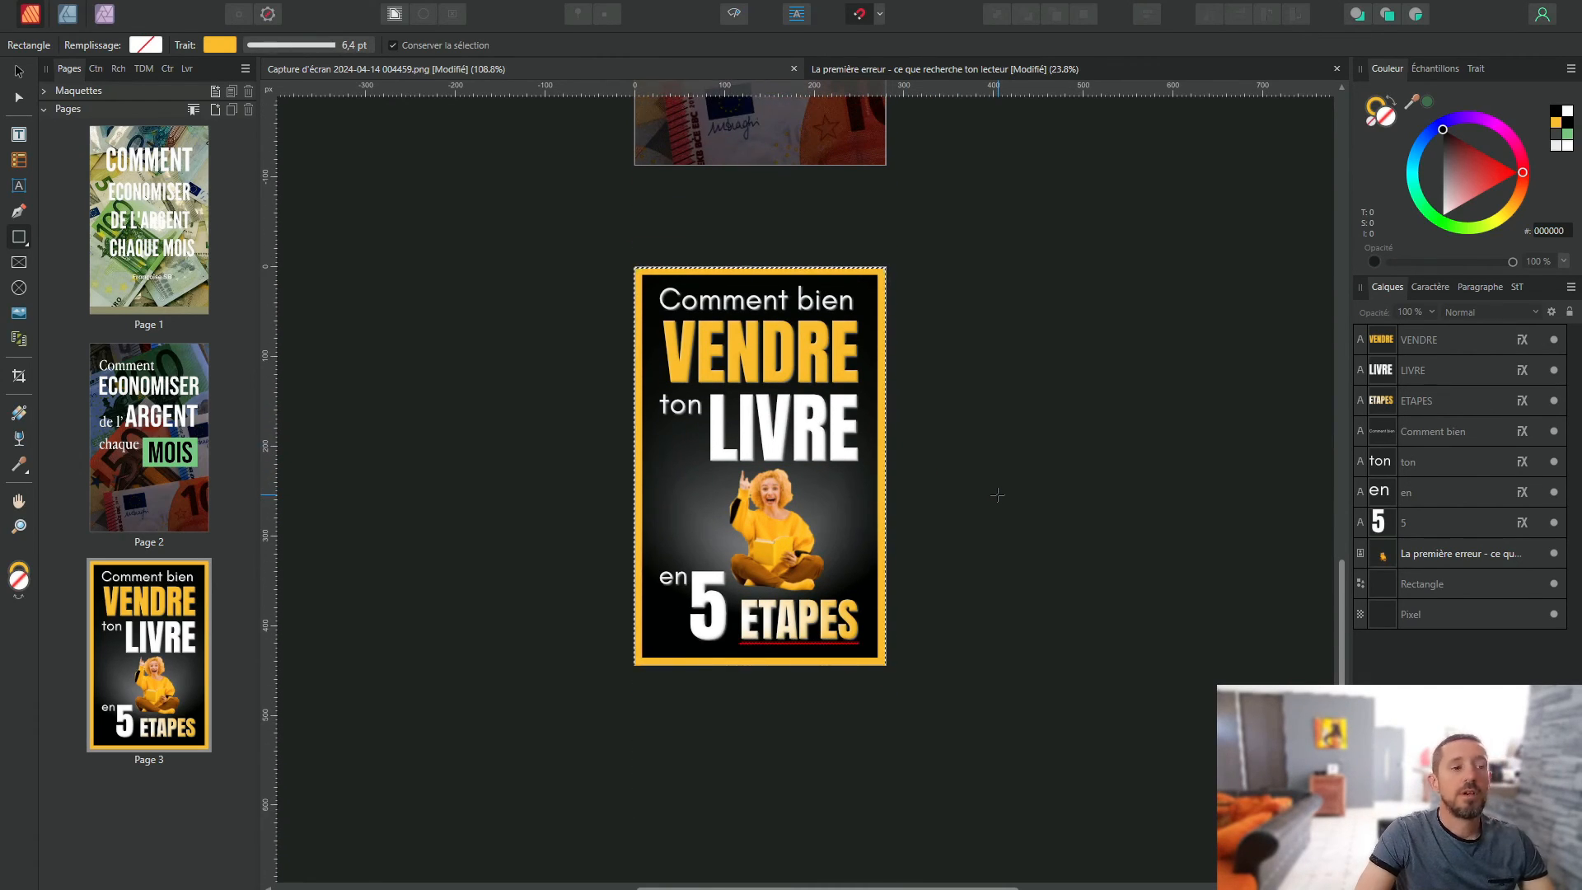
scroll(996, 490, "up", 1)
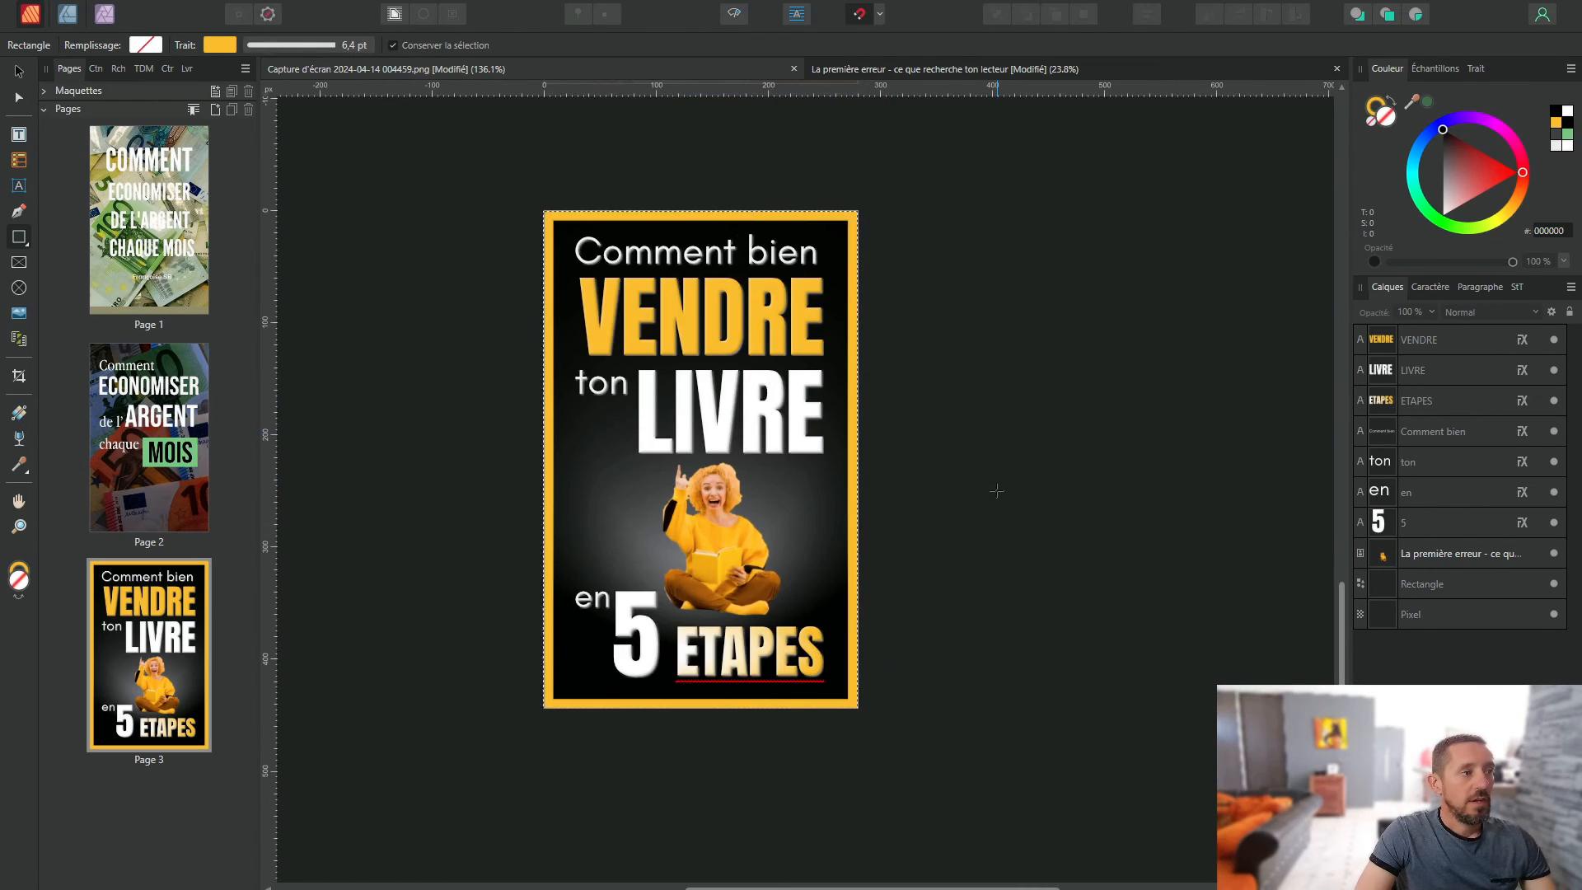
scroll(947, 603, "left", 2)
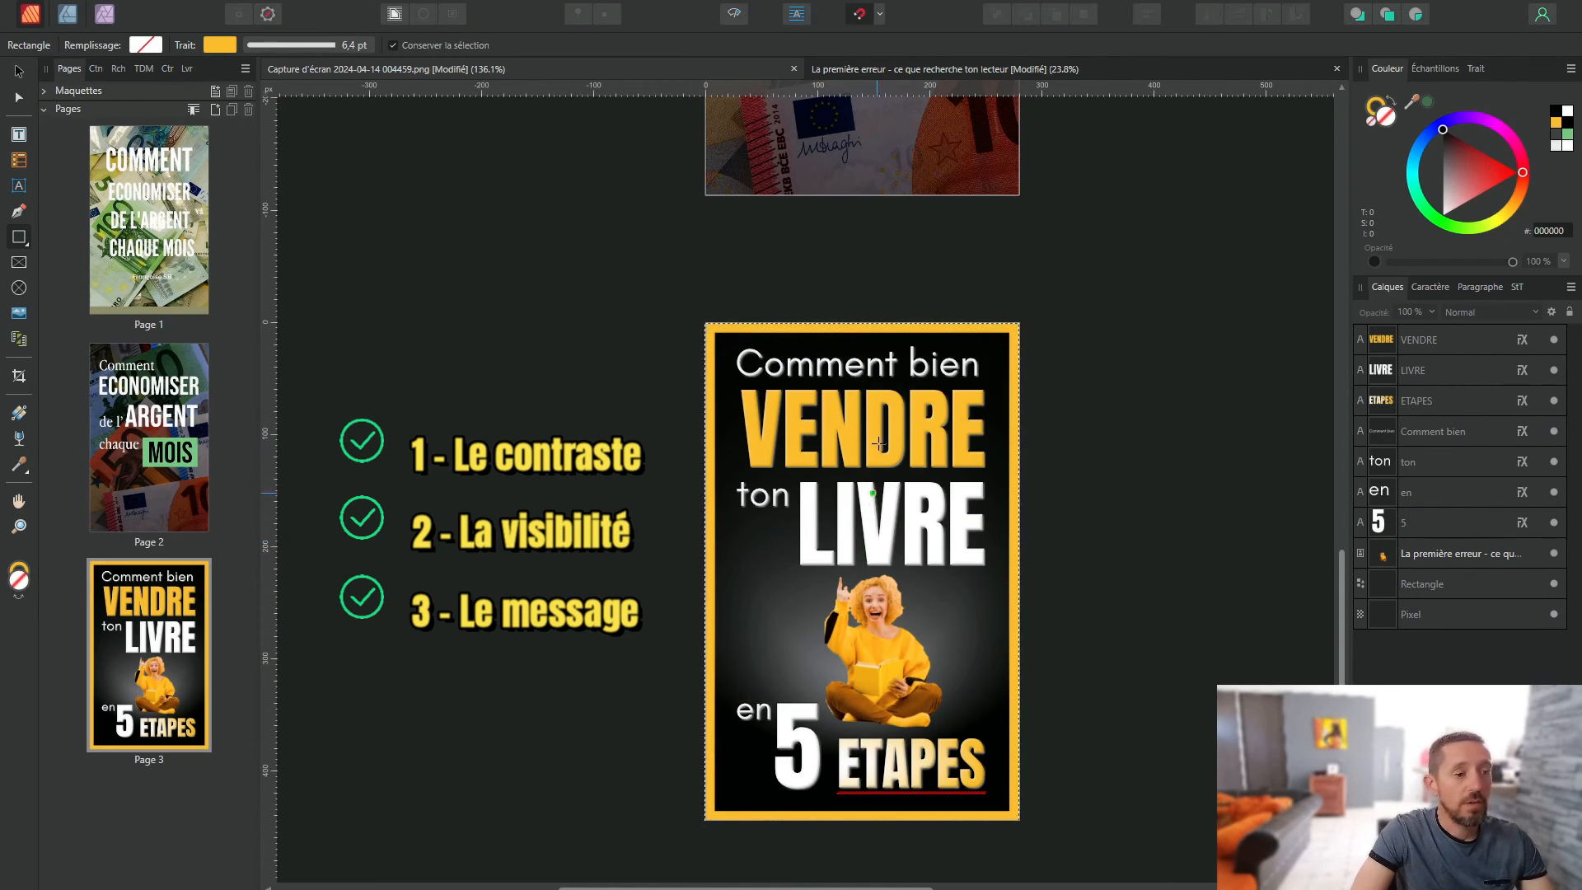
Step: Compare the third cover with the two "Economiser de l'argent" covers on pages 1 and 2, at full-document and close-up views
scroll(875, 461, "down", 2)
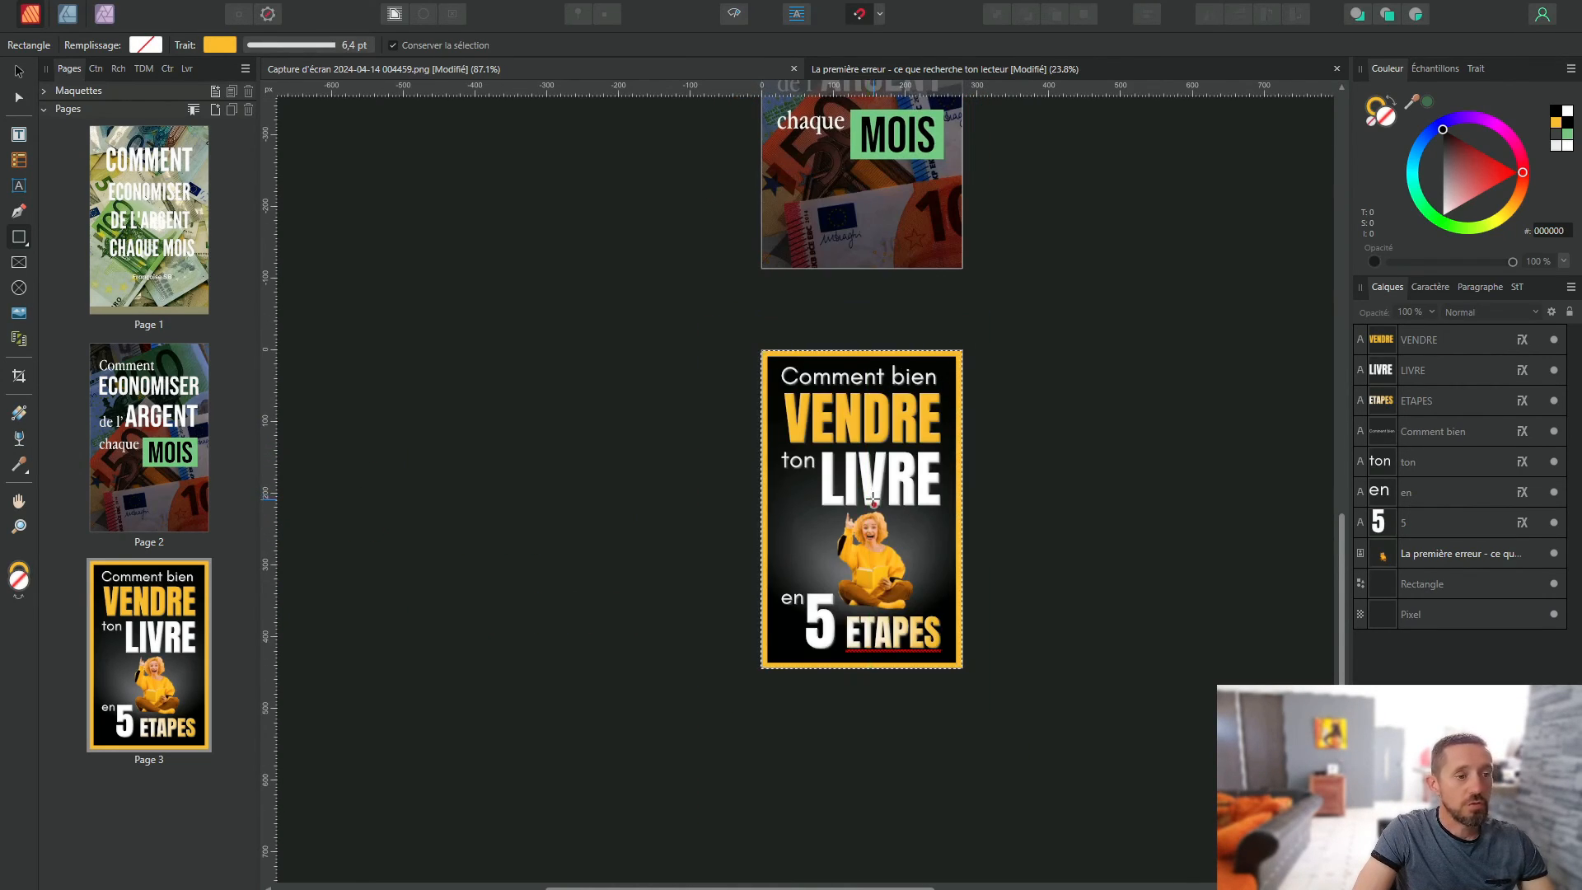
scroll(874, 499, "up", 2)
scroll(881, 503, "down", 2)
scroll(890, 506, "up", 1)
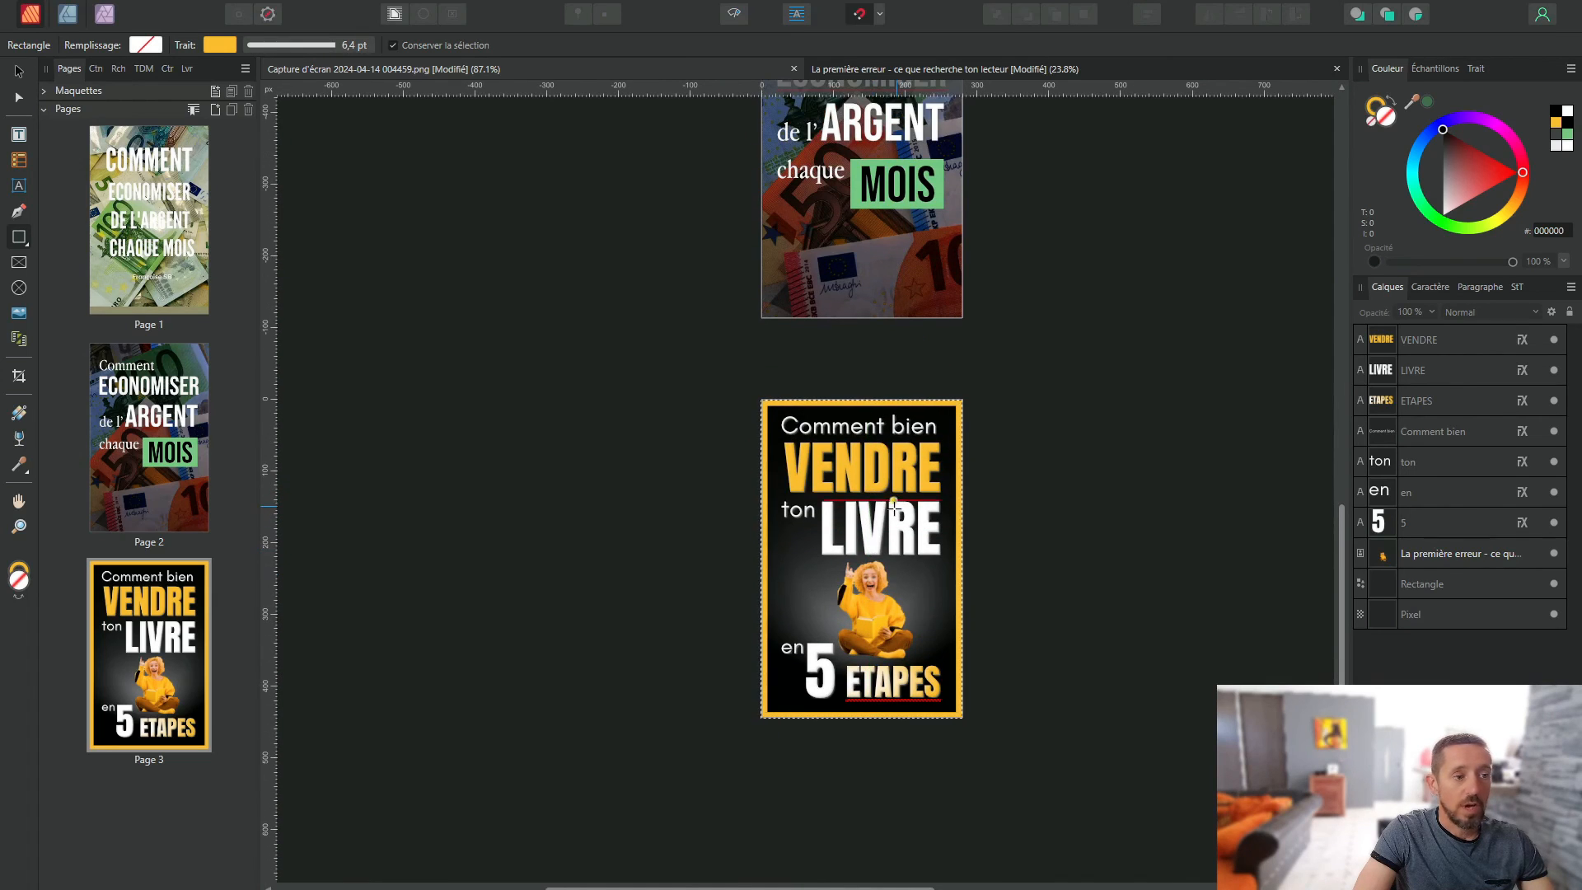
scroll(896, 510, "down", 1)
scroll(881, 519, "up", 4)
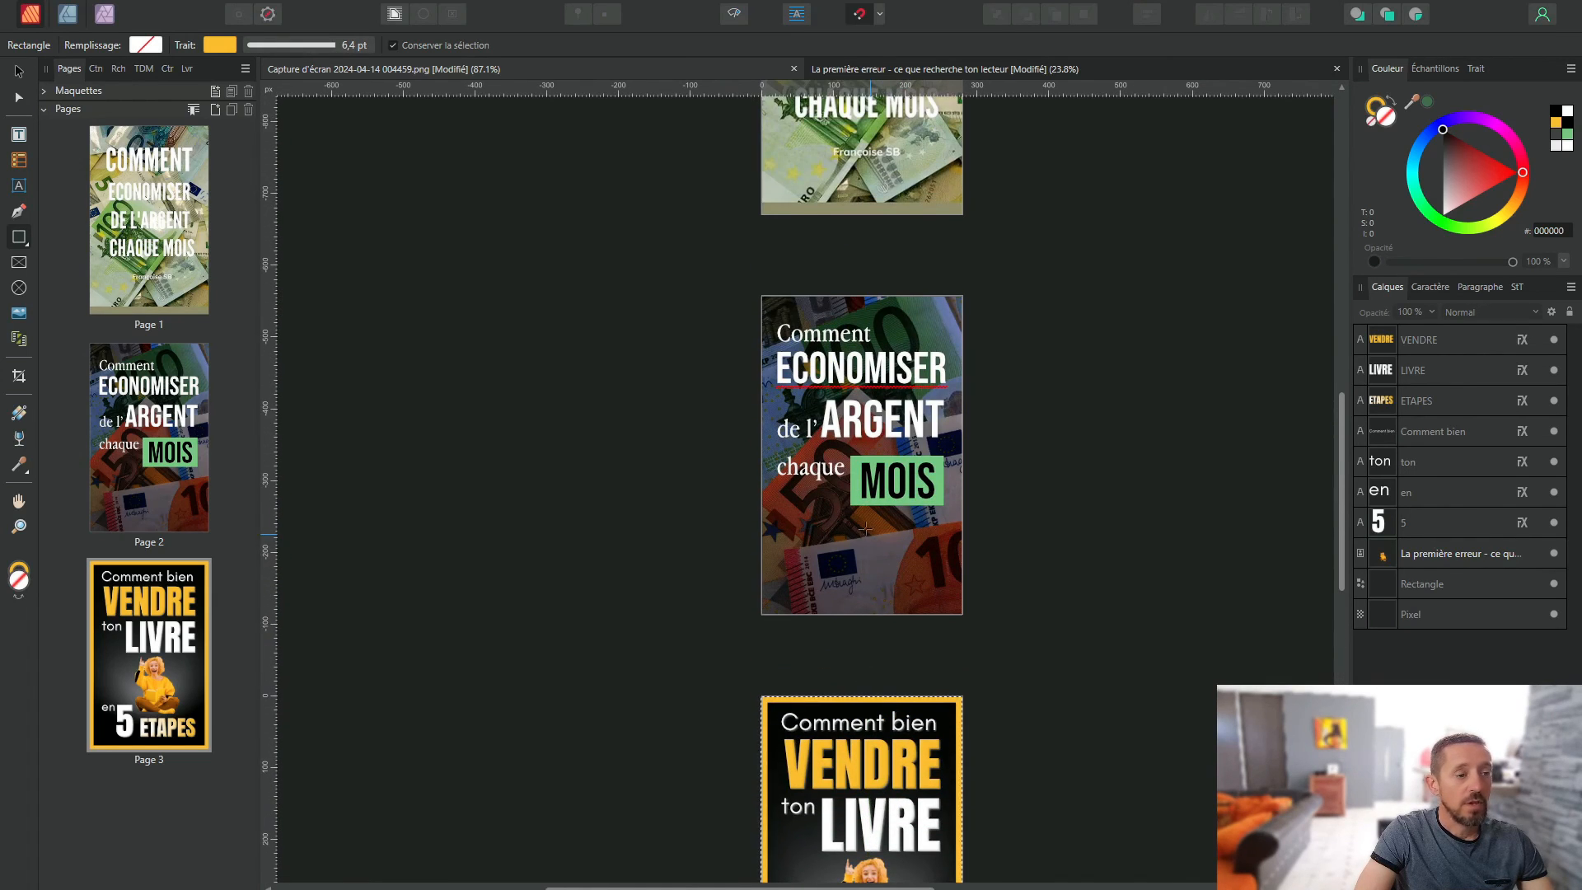
scroll(848, 516, "down", 3)
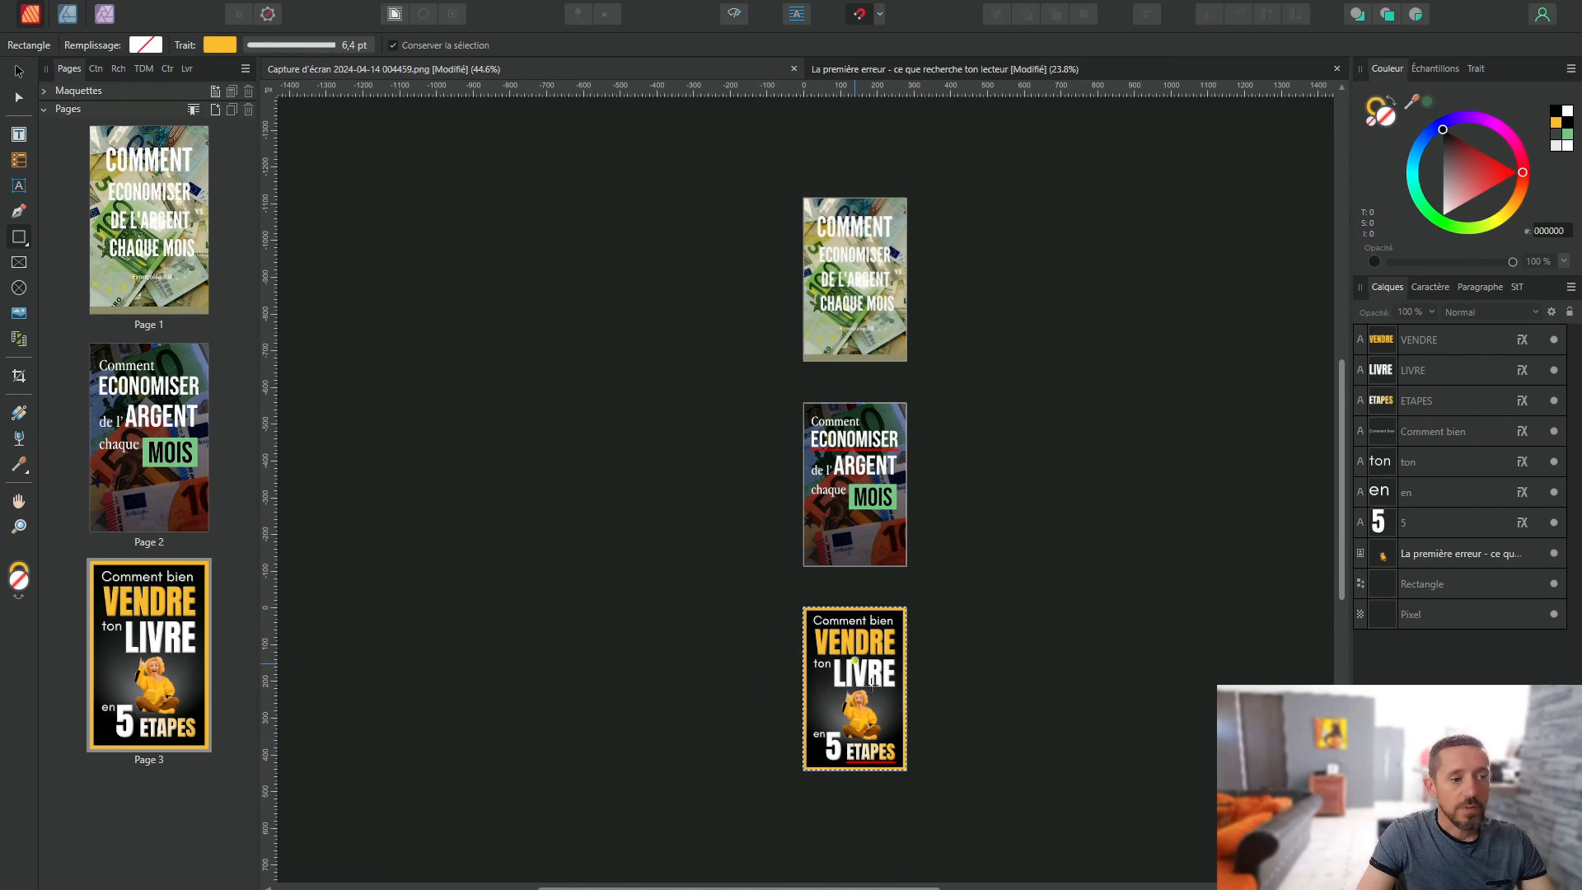
scroll(849, 675, "up", 3)
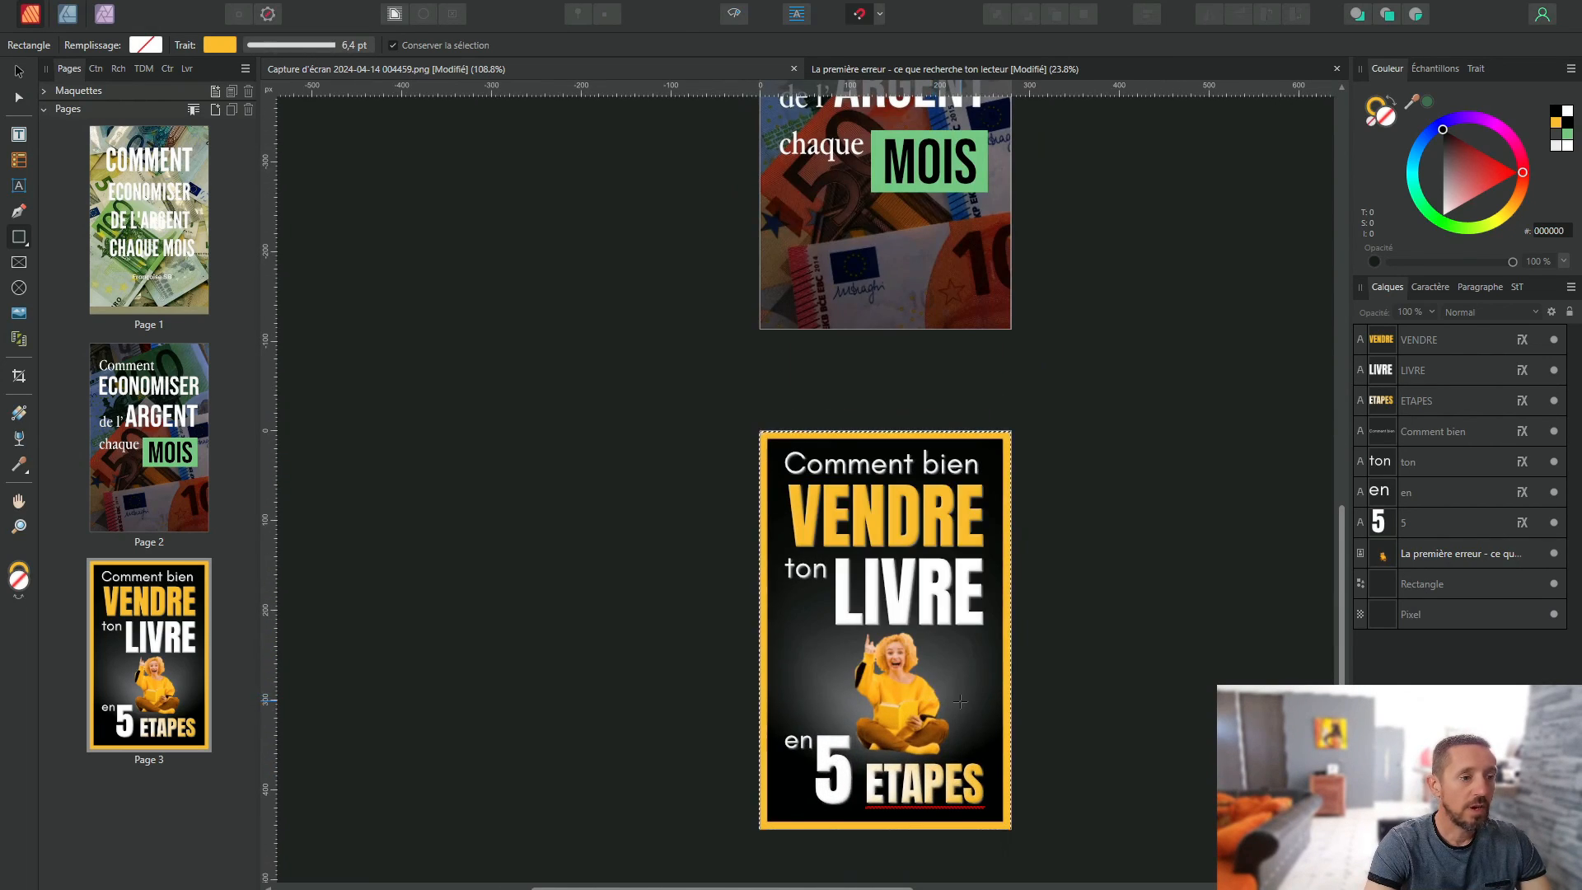
Step: Review the competing book covers in the Amazon search results in the browser, and return to the finished cover in Affinity Publisher
scroll(838, 362, "down", 1)
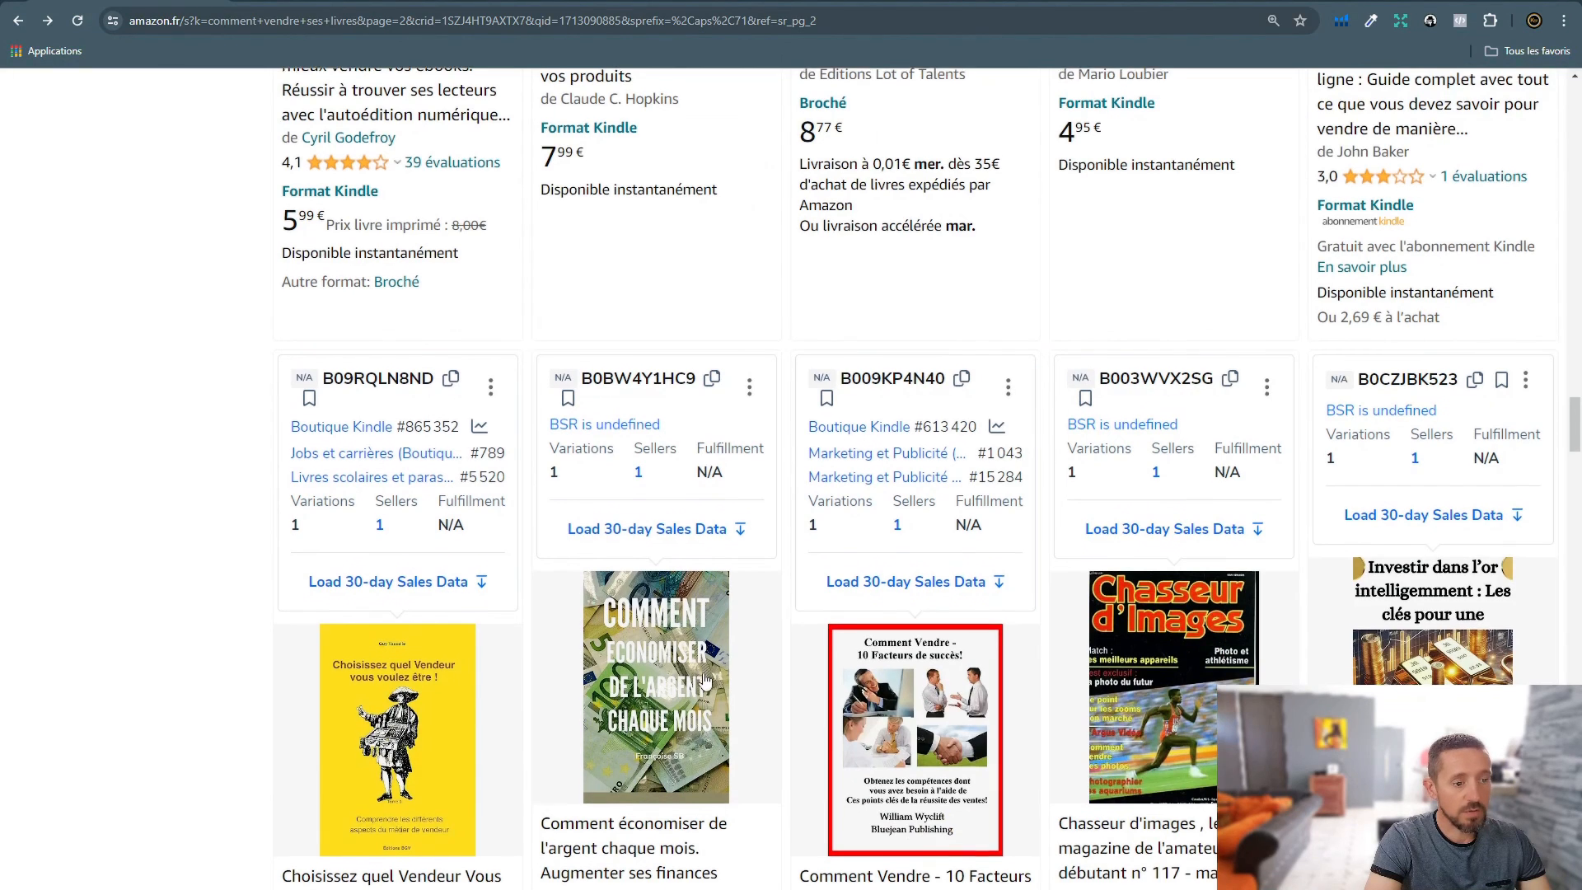
scroll(914, 869, "down", 2)
key("alt+Tab")
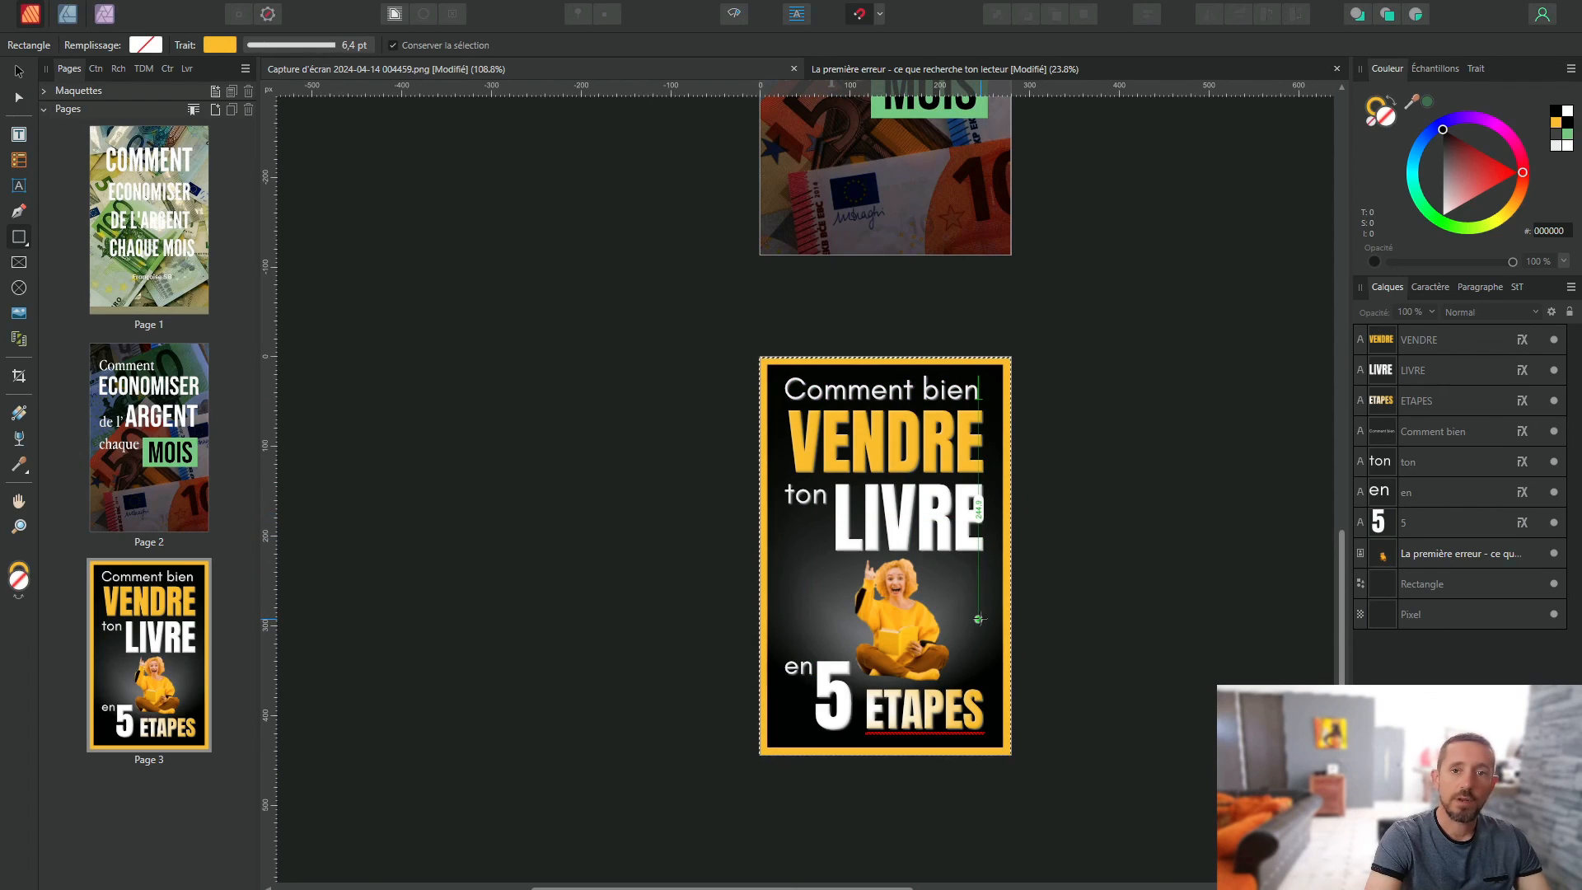
scroll(1102, 654, "down", 2)
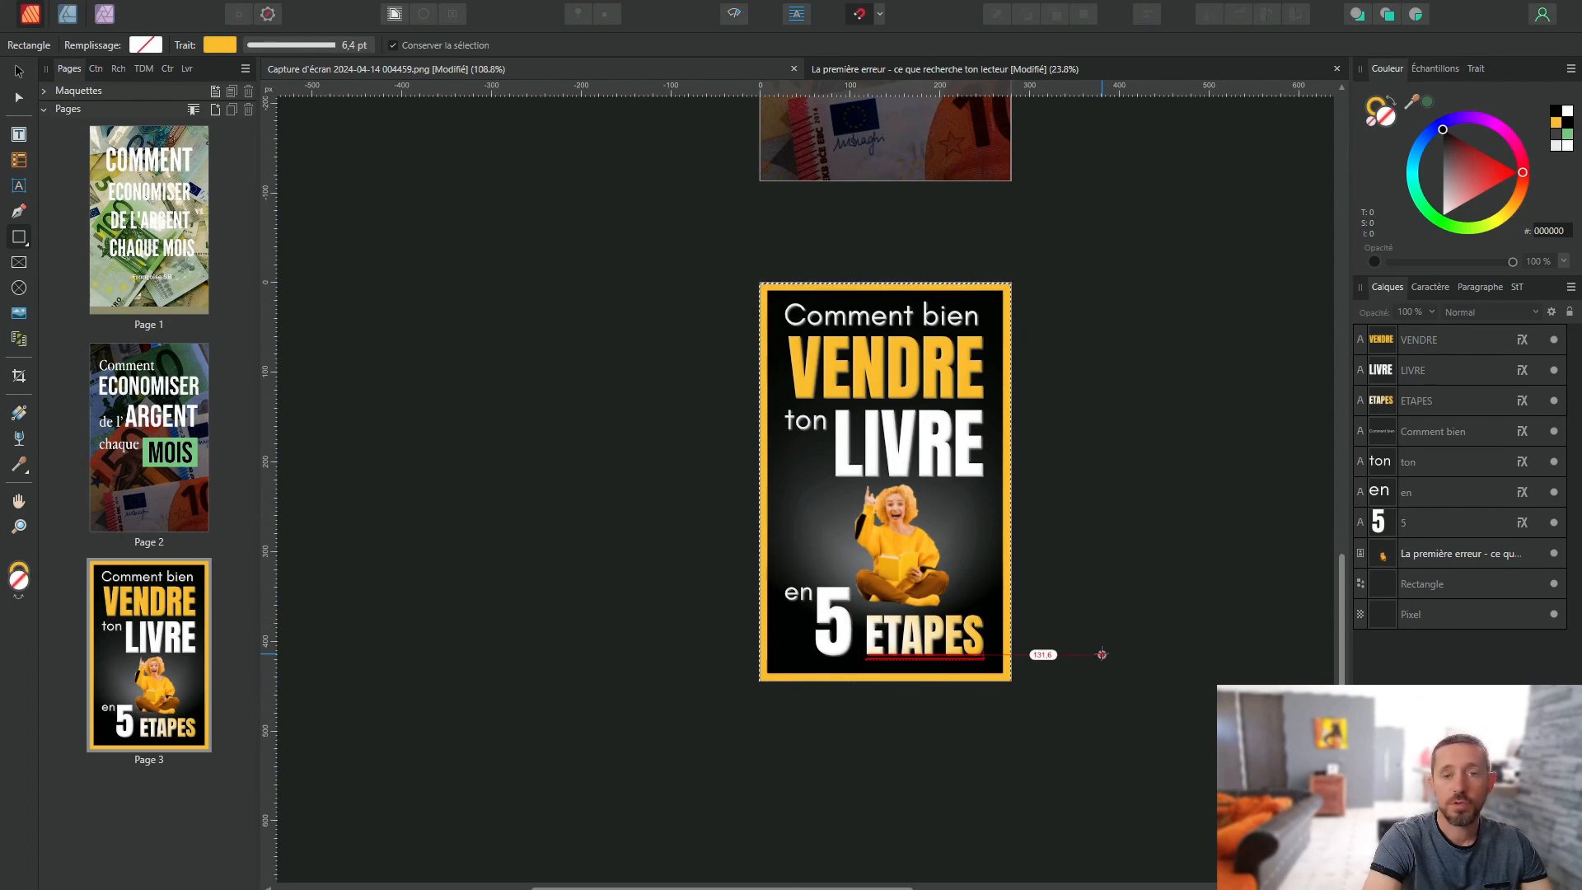